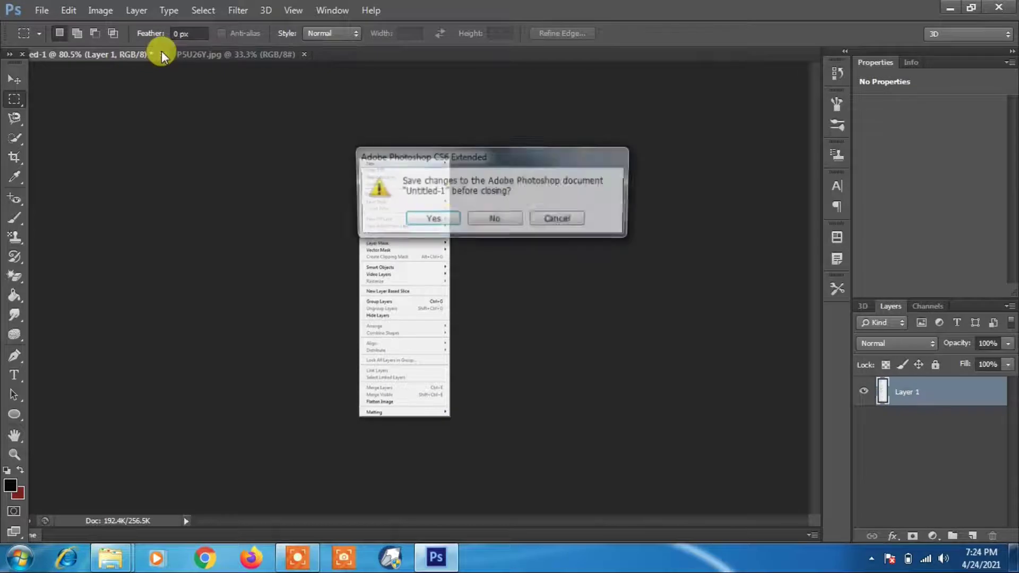
Step: Close the Untitled-1 document without saving its changes
click(490, 221)
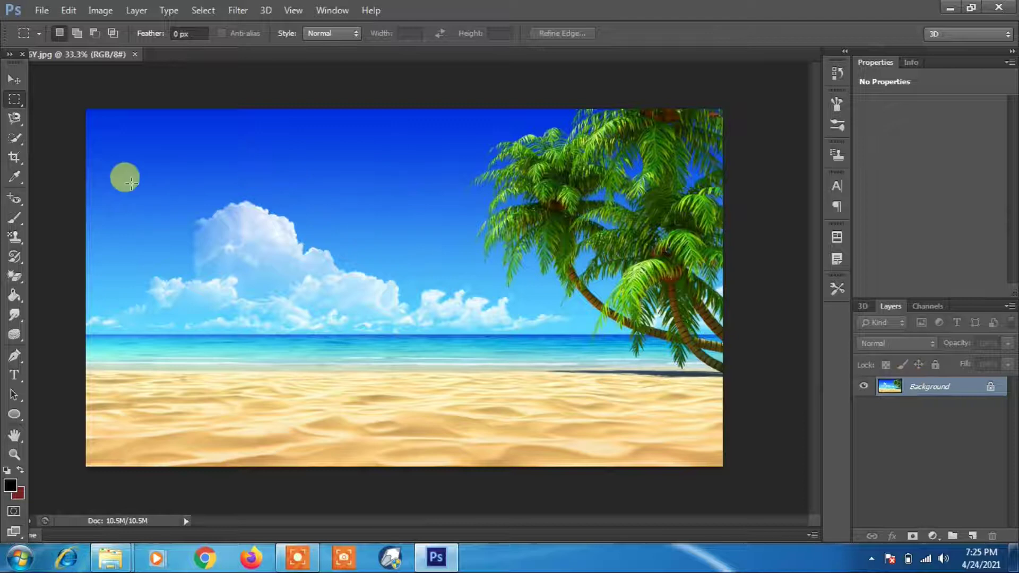
Step: Paint a black looping brush stroke across the sky and clouds on the Background layer
click(16, 218)
mouse_move(198, 221)
mouse_down()
mouse_move(342, 215)
mouse_move(461, 234)
mouse_move(458, 247)
mouse_up()
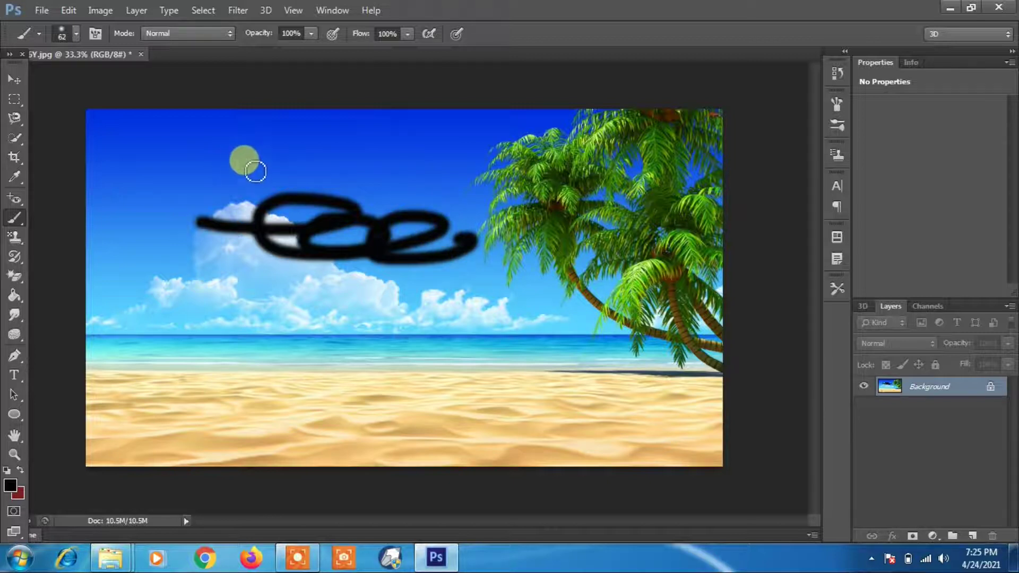
Step: Try to move the painted Background layer with the Move tool, and revert the image to its saved version
click(14, 80)
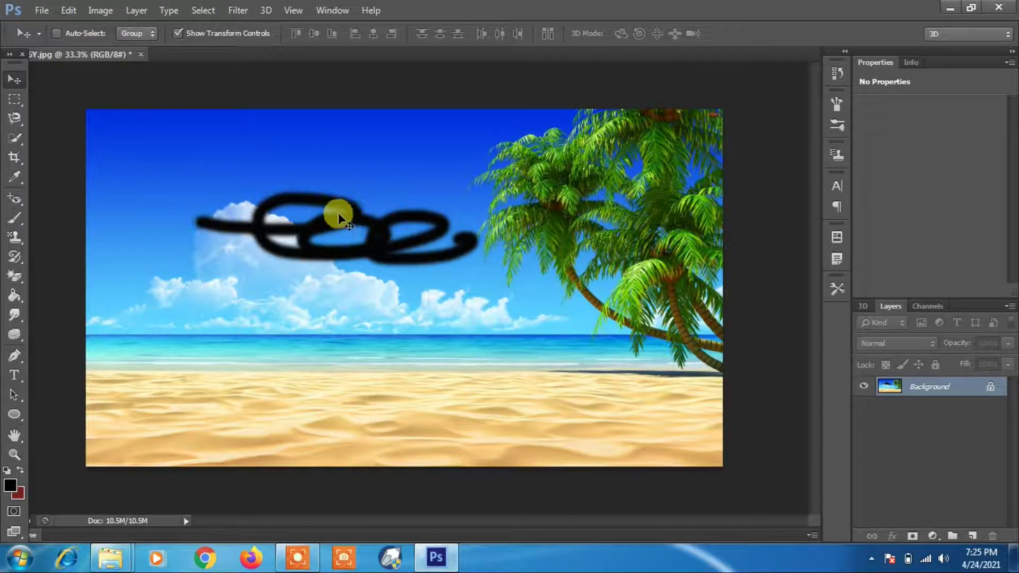
drag(451, 240, 432, 231)
click(484, 222)
click(52, 14)
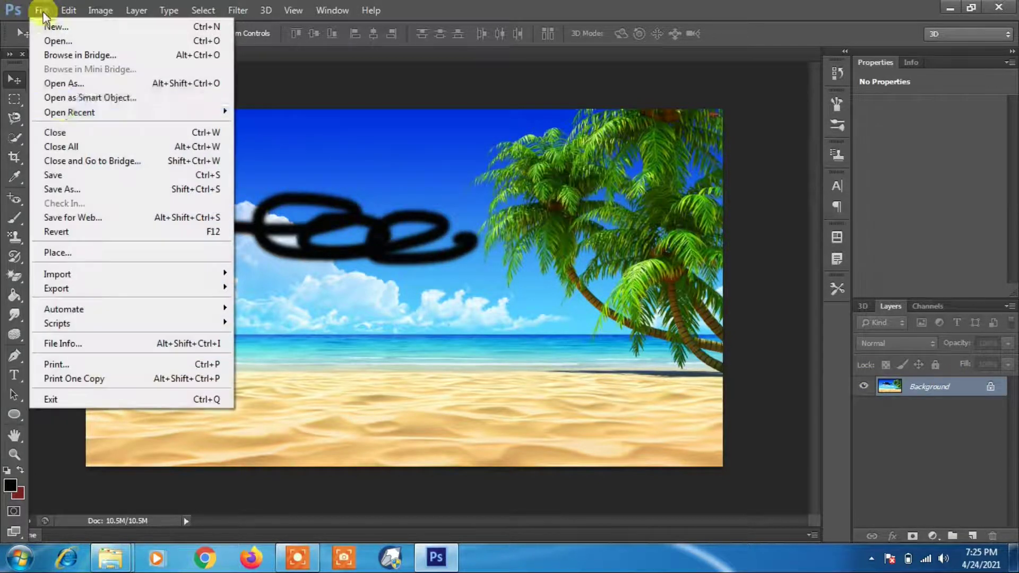
click(98, 232)
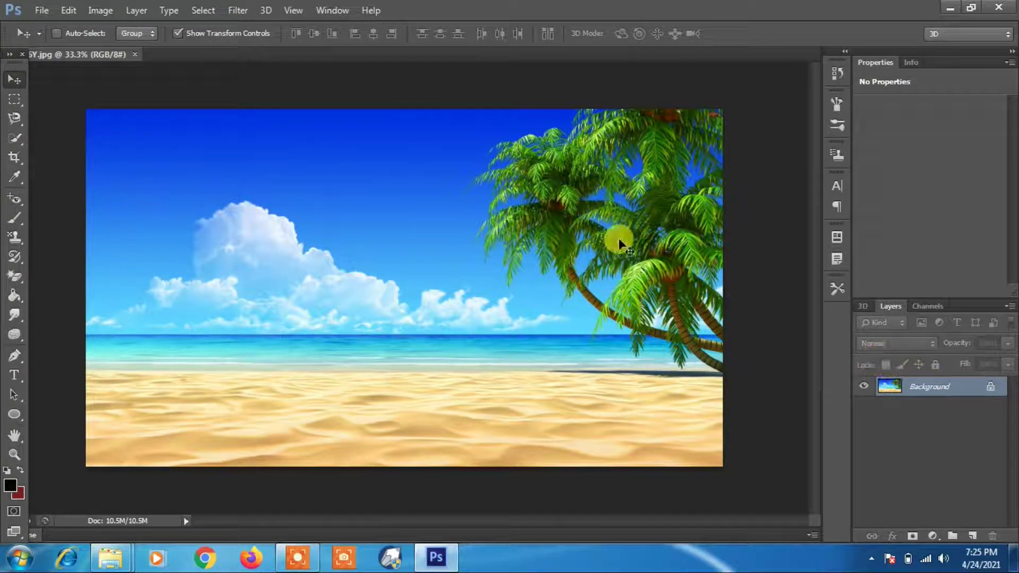
Step: Try again to move the locked Background layer of the clean beach image
drag(323, 226, 297, 327)
click(487, 219)
drag(519, 194, 824, 319)
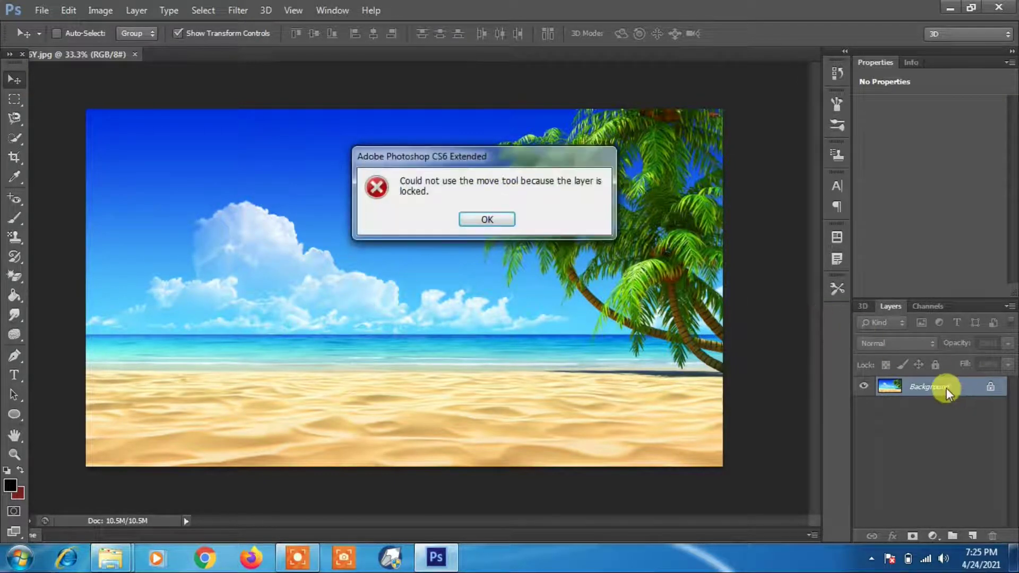
click(486, 219)
Step: Duplicate the Background layer as Background copy within P5U26Y.jpg and move the copy slightly down and right
right_click(925, 386)
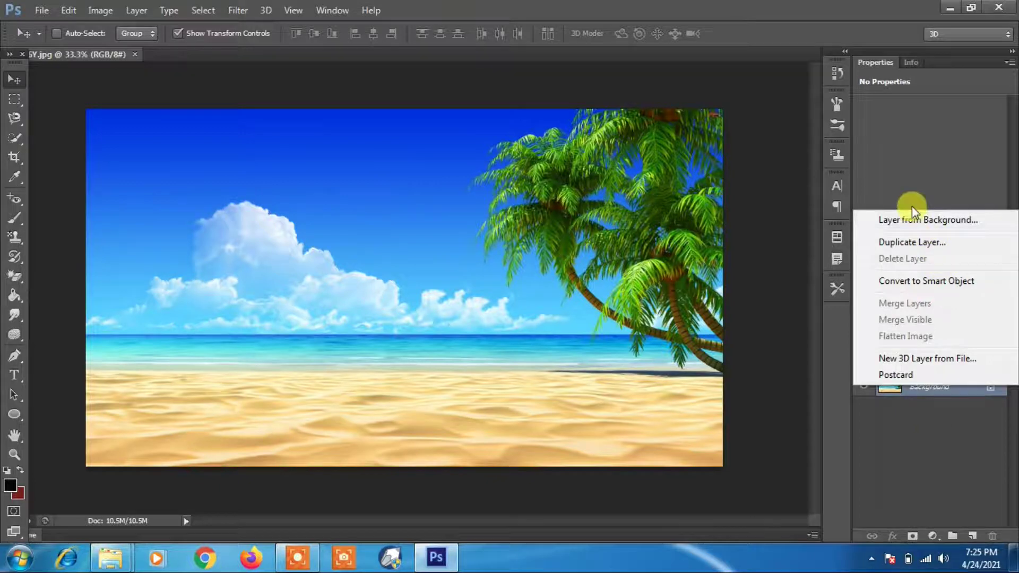
click(935, 247)
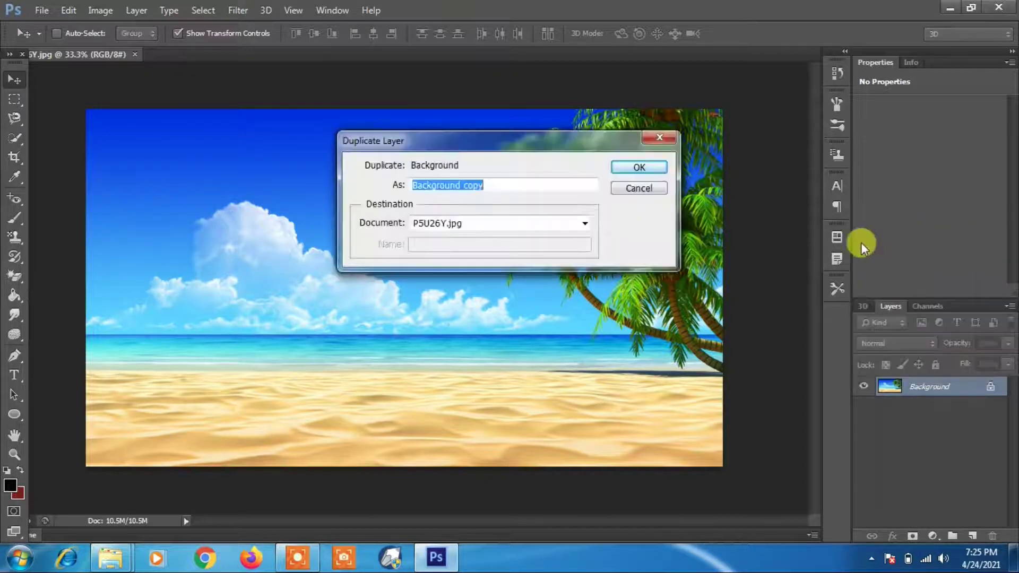
click(640, 167)
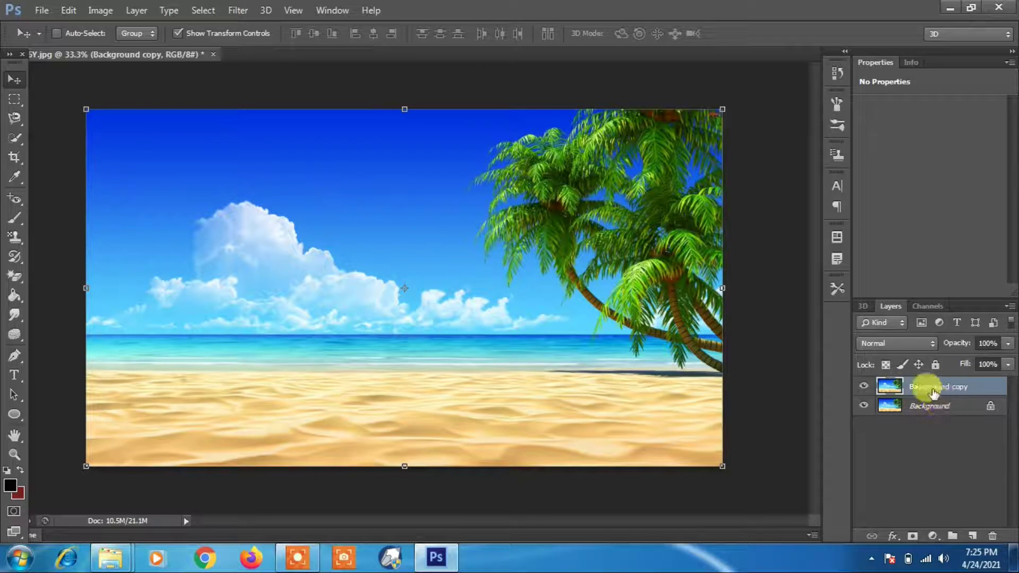
drag(489, 223, 686, 200)
mouse_move(433, 217)
mouse_down()
mouse_move(548, 235)
mouse_move(395, 232)
mouse_move(425, 213)
mouse_move(408, 216)
mouse_move(458, 229)
mouse_move(400, 192)
mouse_move(382, 204)
mouse_move(421, 219)
mouse_move(396, 201)
mouse_move(415, 210)
mouse_up()
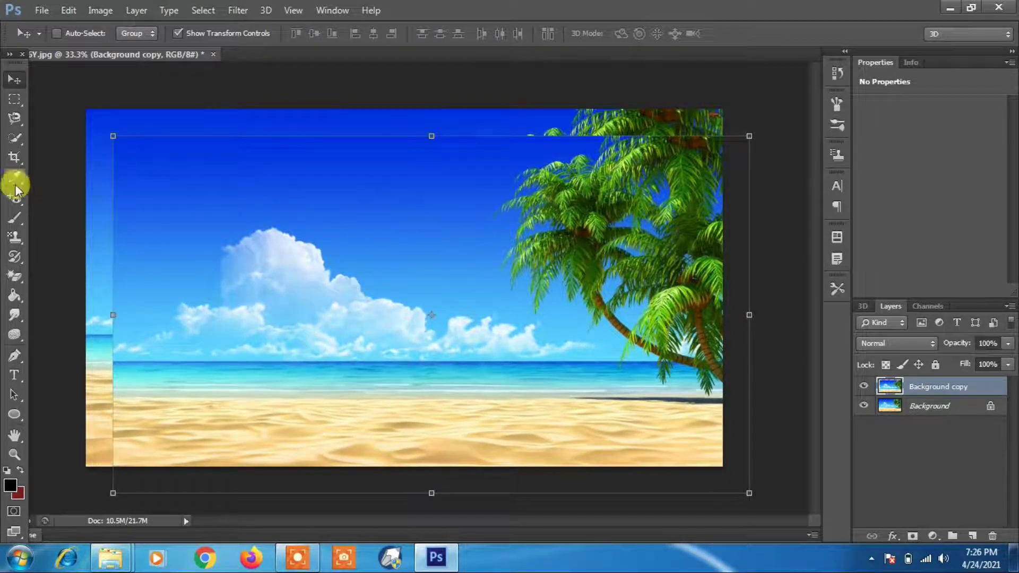
Step: Paint black brush scribbles over the sky on the Background copy layer and shift that layer slightly upward
click(15, 218)
mouse_move(299, 218)
mouse_down()
mouse_move(409, 273)
mouse_move(284, 250)
mouse_move(353, 256)
mouse_move(398, 276)
mouse_up()
mouse_move(304, 234)
mouse_down()
mouse_move(339, 251)
mouse_move(358, 234)
mouse_up()
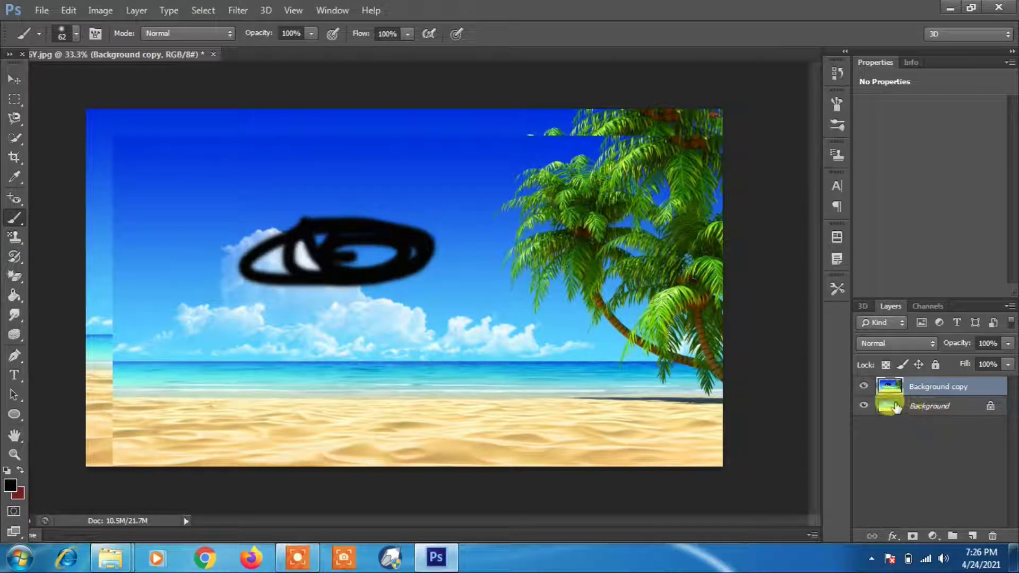
click(20, 80)
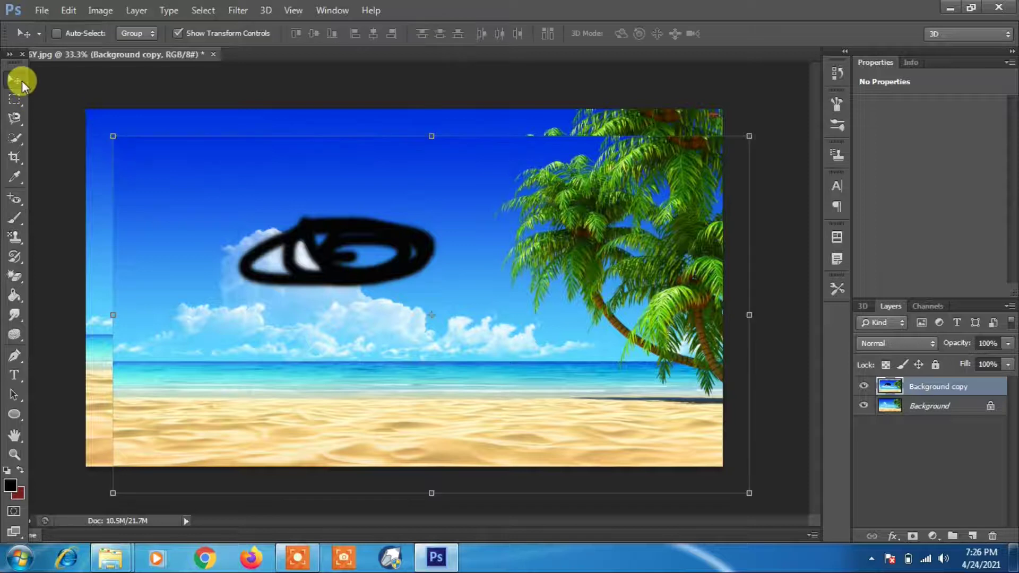
mouse_move(400, 196)
mouse_down()
mouse_move(352, 298)
mouse_move(448, 330)
mouse_move(405, 298)
mouse_move(356, 234)
mouse_move(403, 186)
mouse_up()
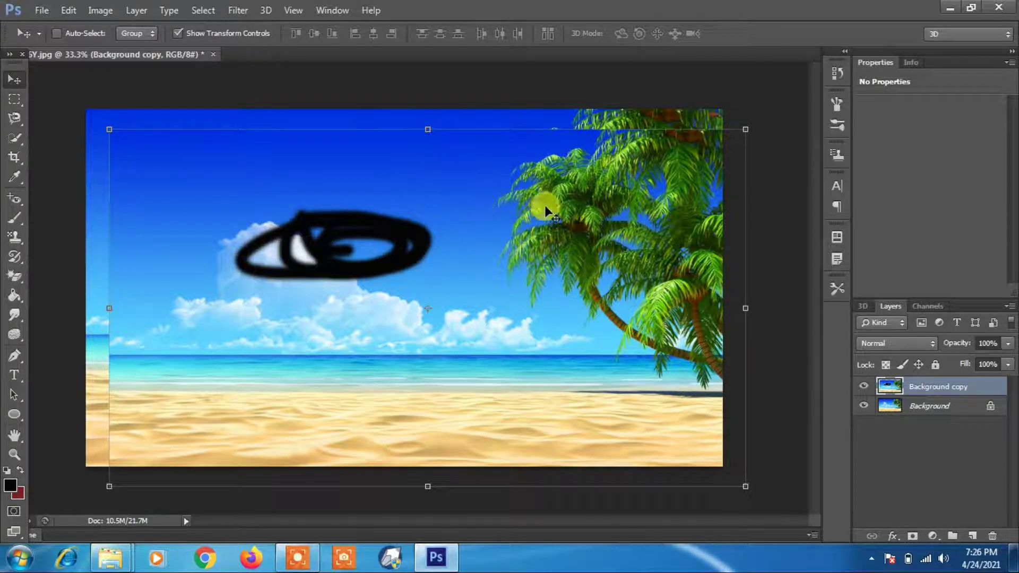
Step: Revert the beach image to its saved version, discarding the duplicated and painted layer
right_click(463, 210)
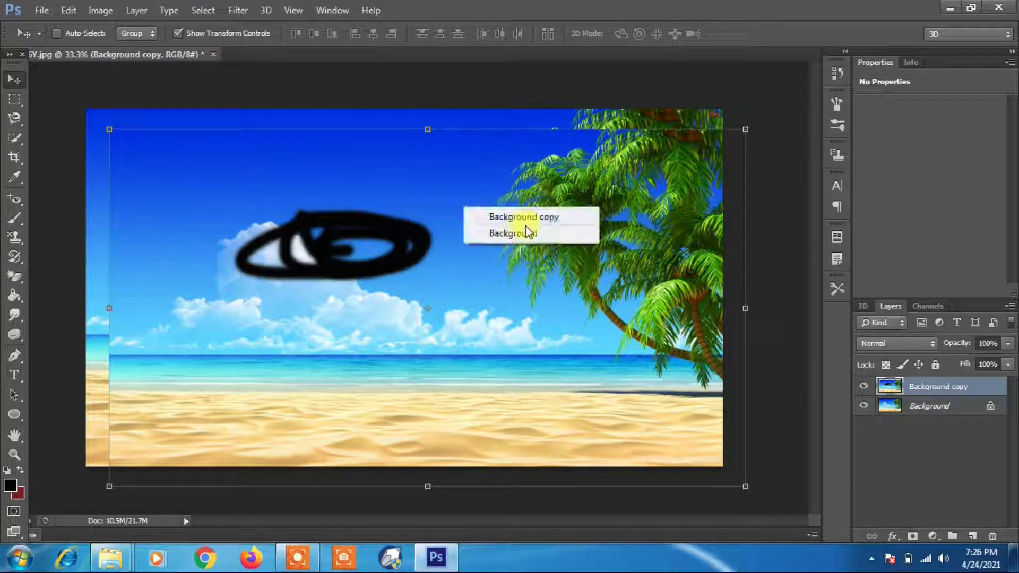
click(38, 11)
click(37, 8)
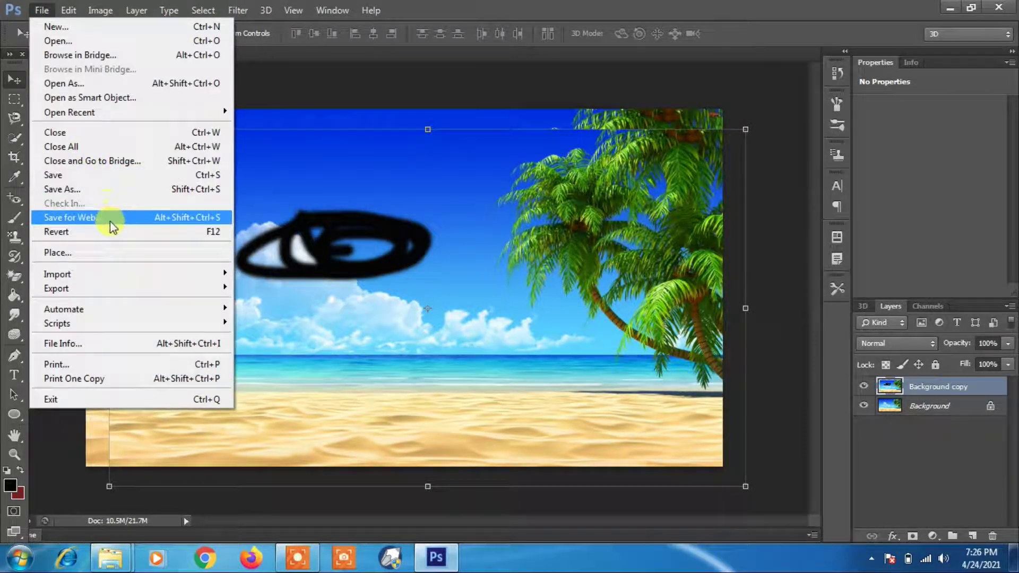
click(109, 232)
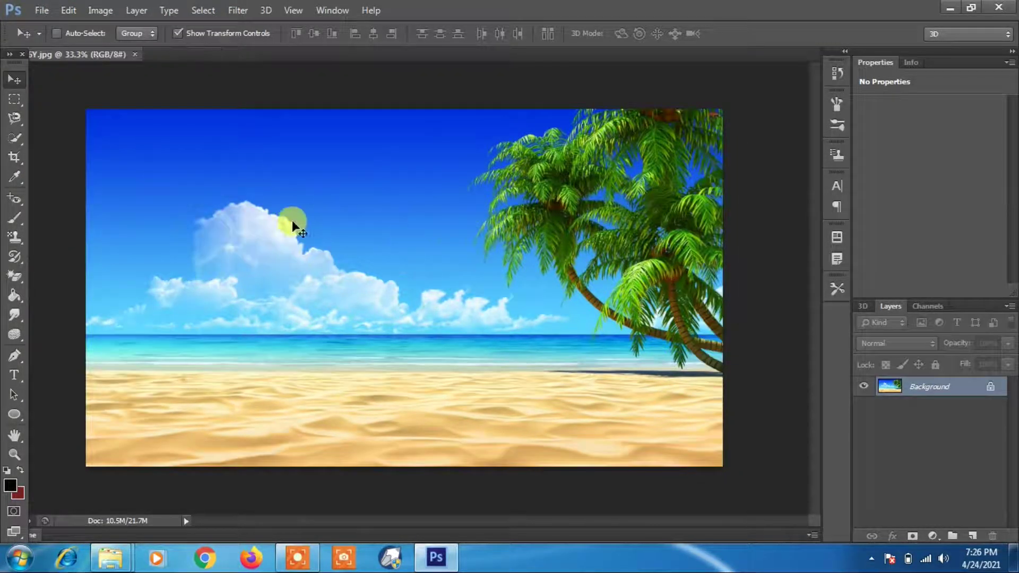
Step: Open the image salman-khan__894267 from the picture1 folder
click(51, 12)
click(60, 43)
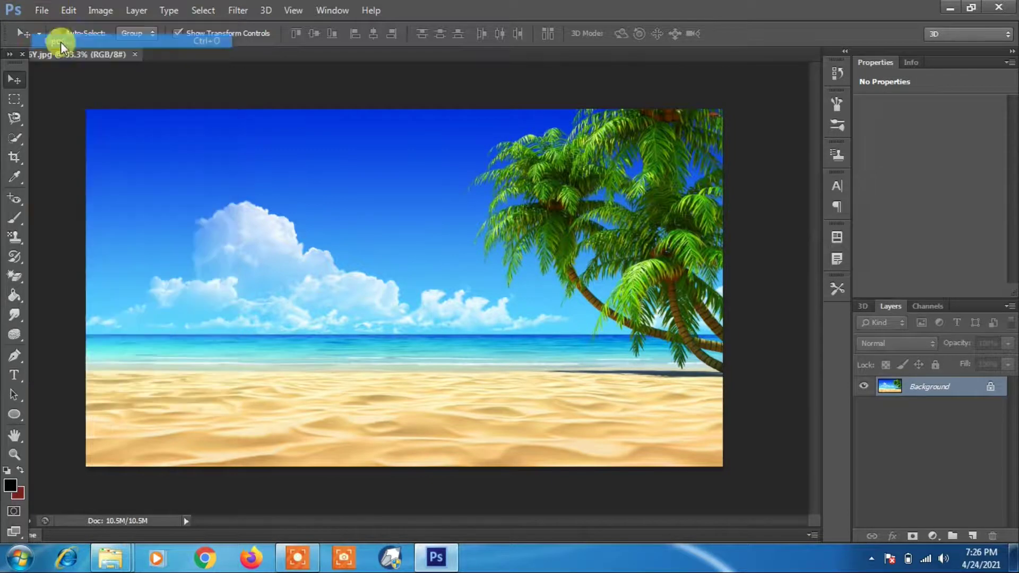
drag(709, 139, 730, 311)
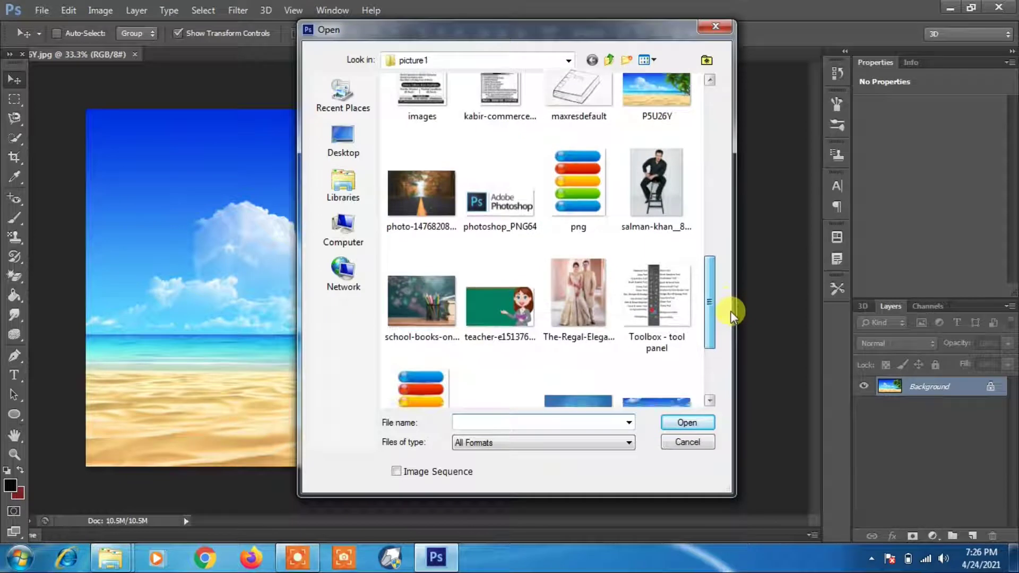
click(671, 242)
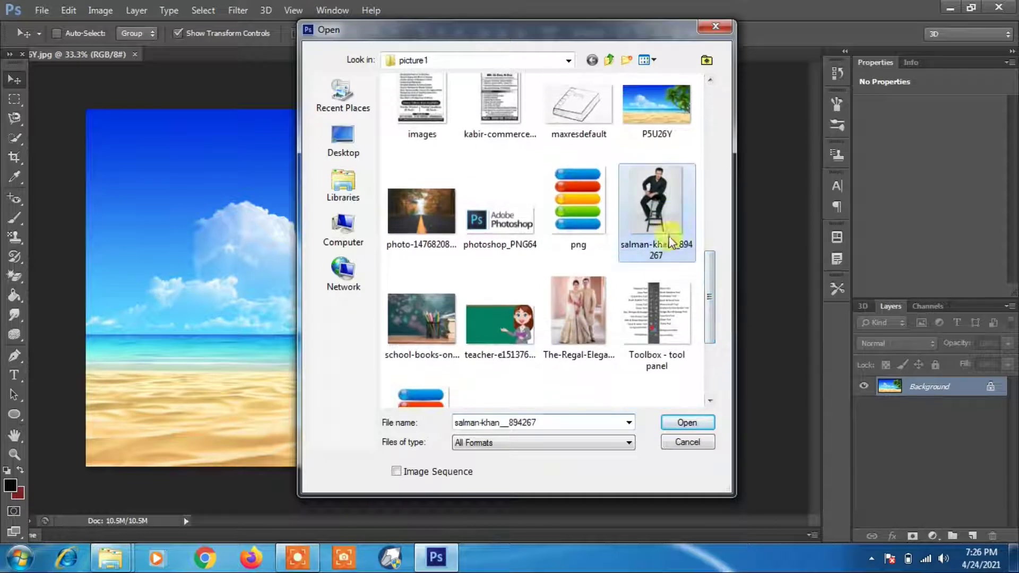
click(688, 424)
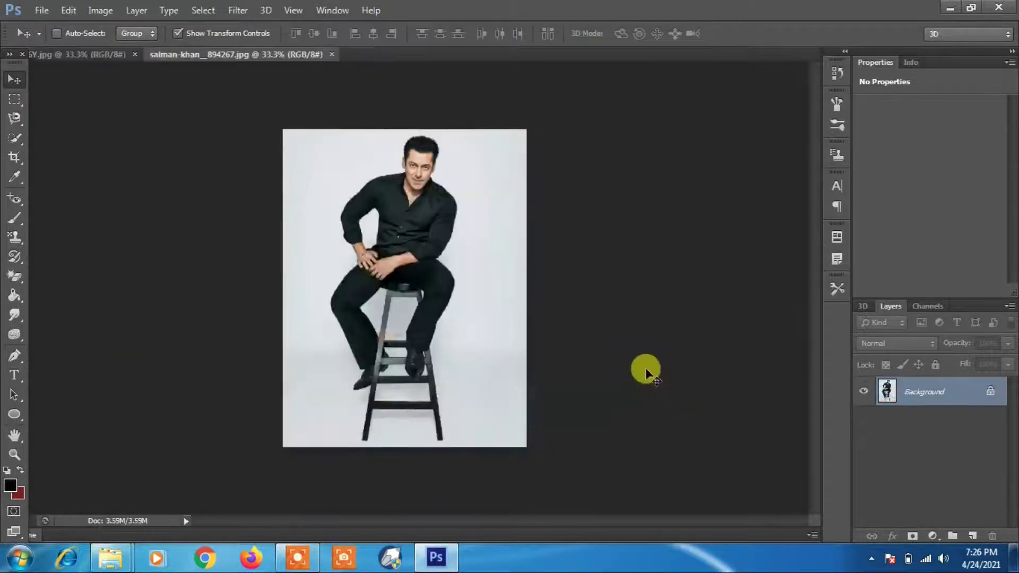
click(106, 53)
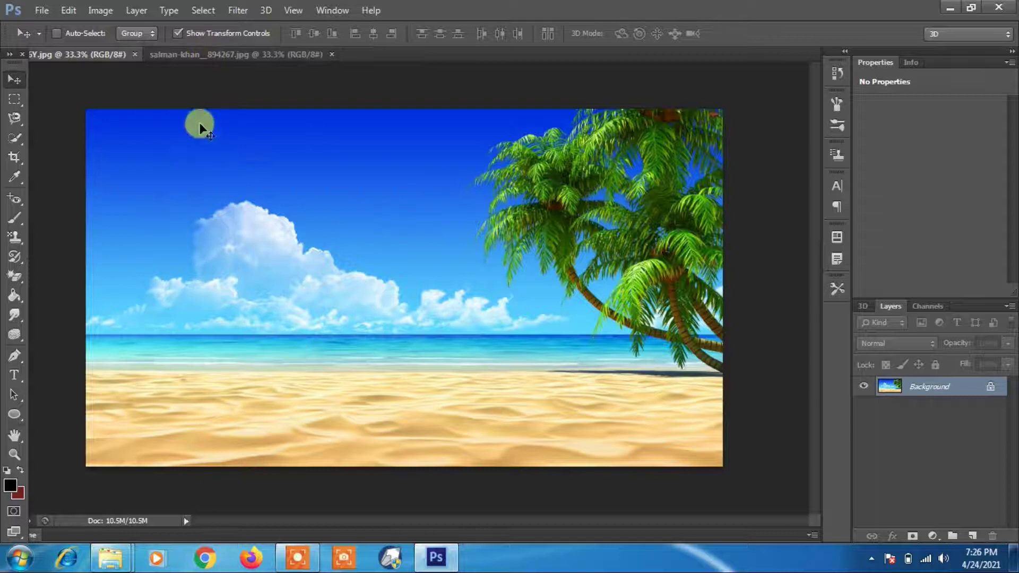
click(183, 53)
click(96, 52)
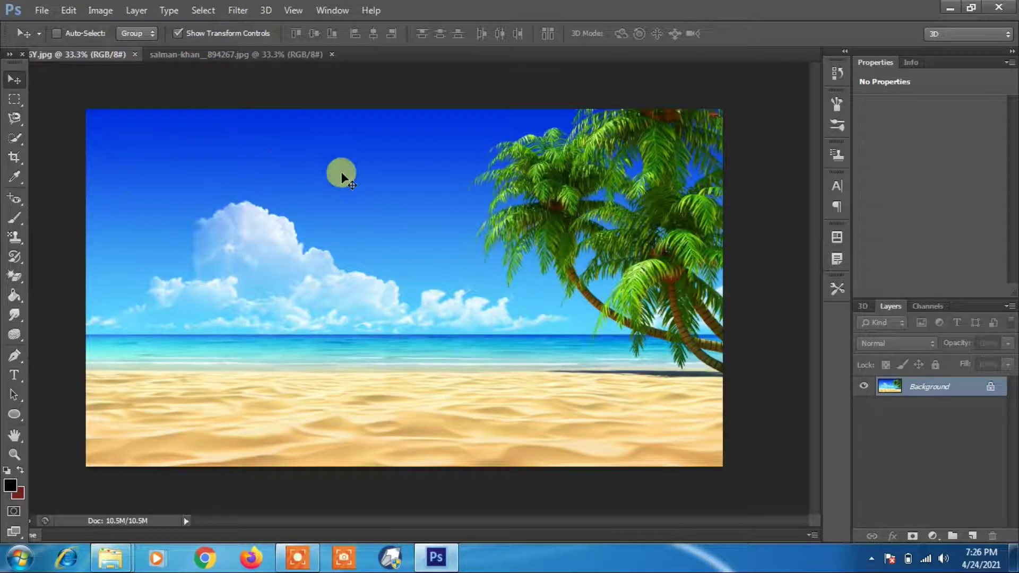
Step: Duplicate the Background layer of salman-khan__894267.jpg into the P5U26Y.jpg document as Background copy
click(229, 54)
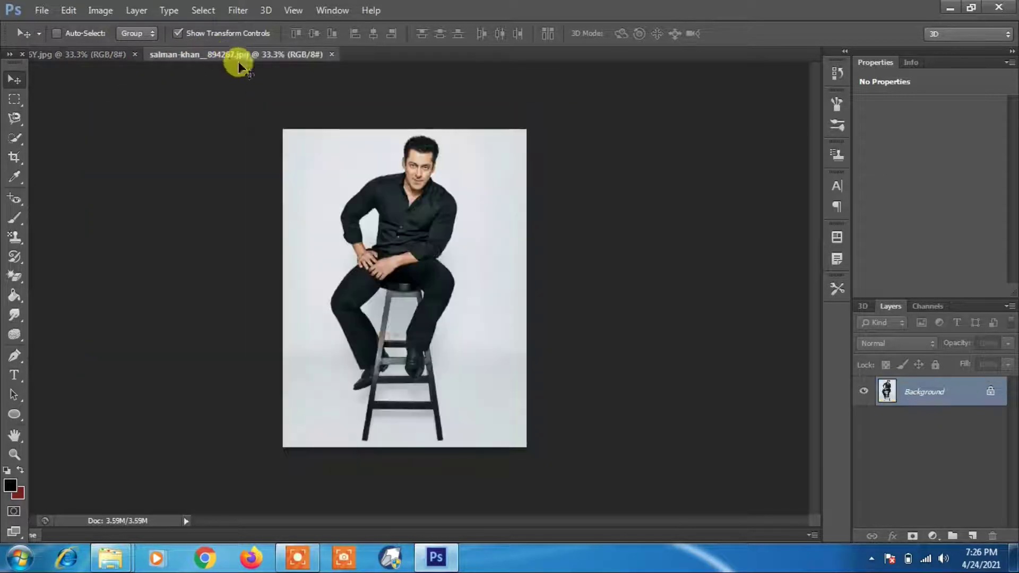
right_click(922, 396)
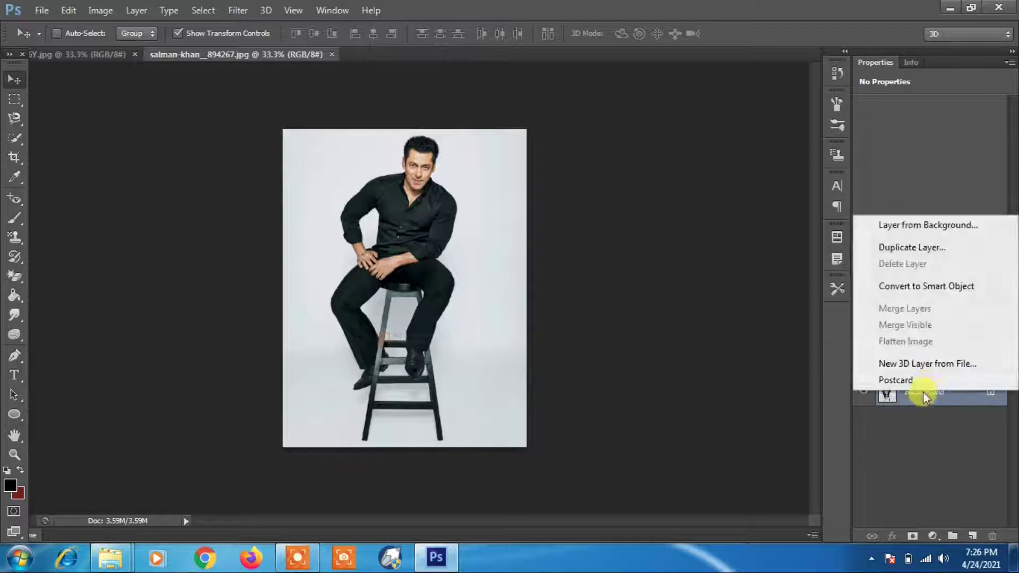
click(913, 249)
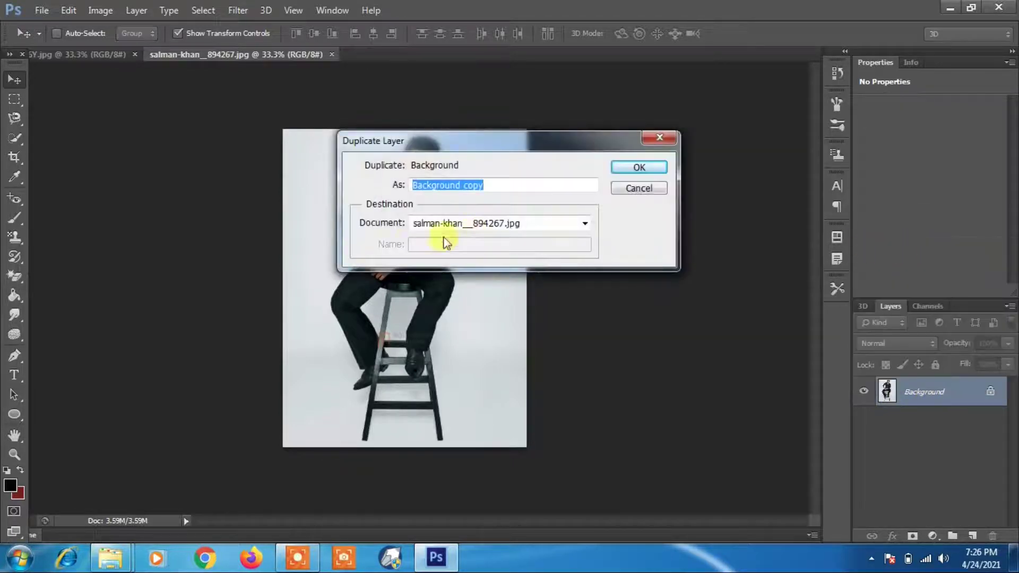
click(496, 229)
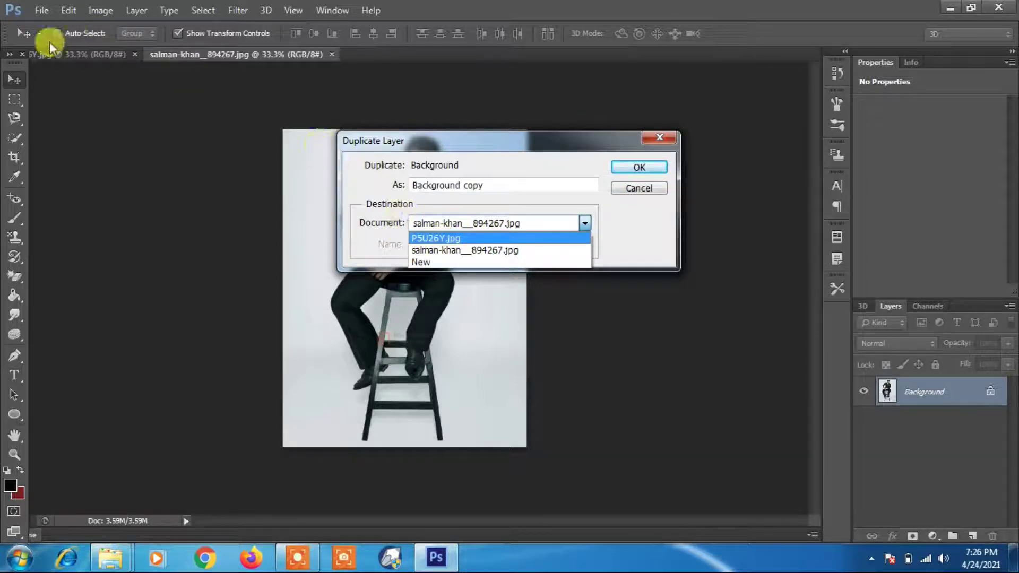
click(436, 239)
click(639, 167)
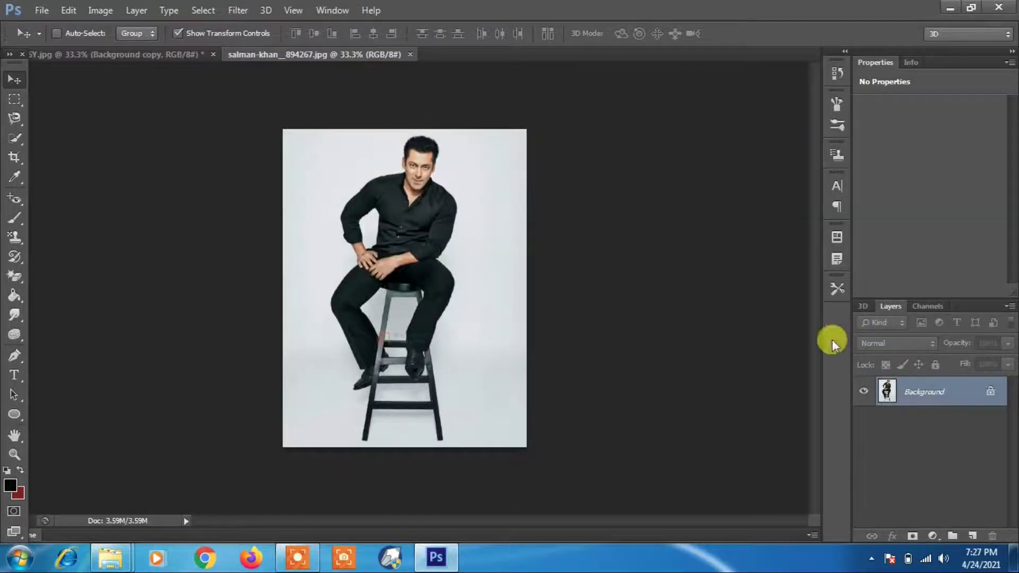
Step: In the P5U26Y.jpg document, move the Background copy portrait layer to the left, clear of the palm trees
click(154, 54)
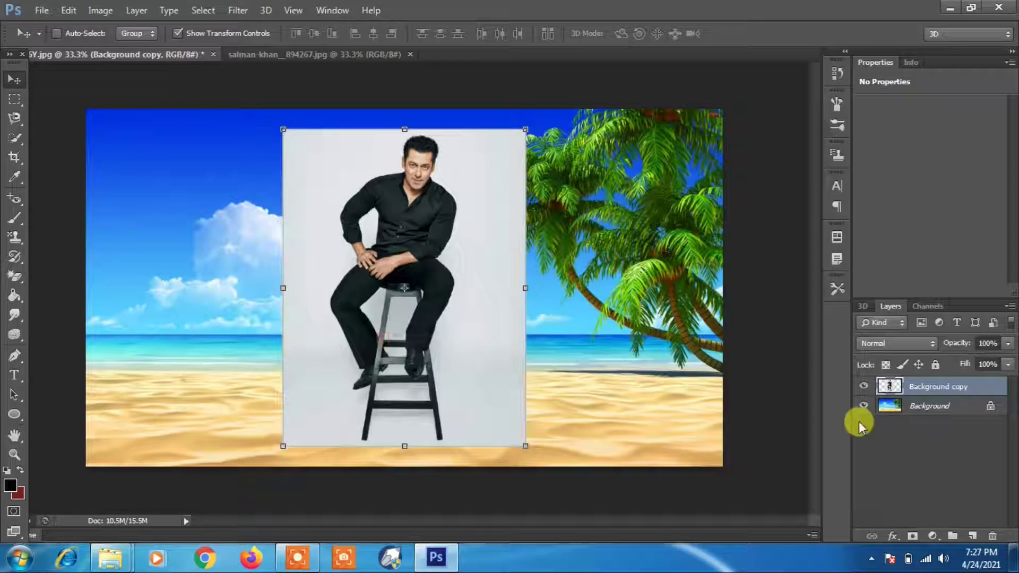
mouse_move(467, 227)
mouse_down()
mouse_move(543, 249)
mouse_move(505, 193)
mouse_move(492, 250)
mouse_move(480, 221)
mouse_up()
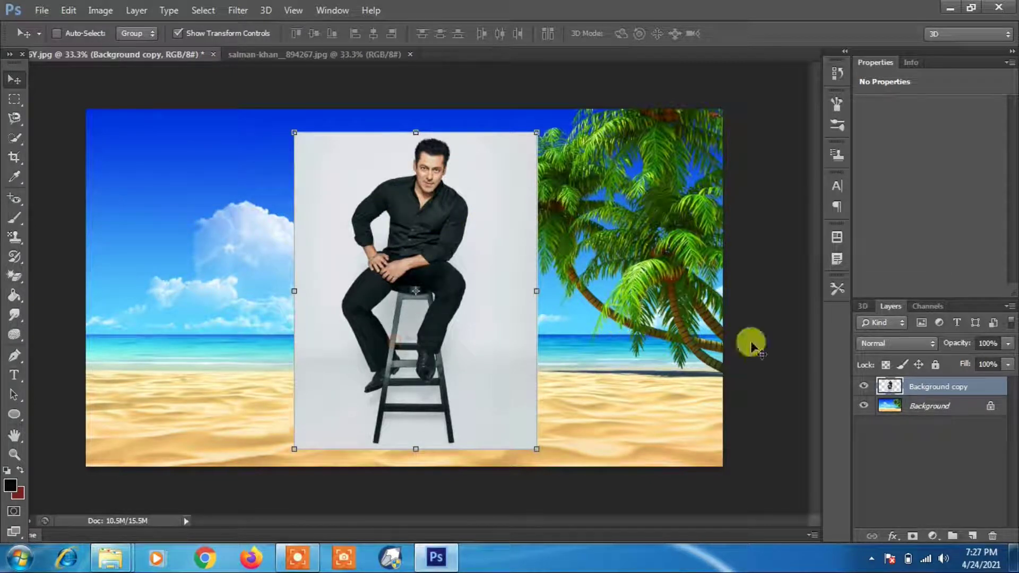
click(953, 405)
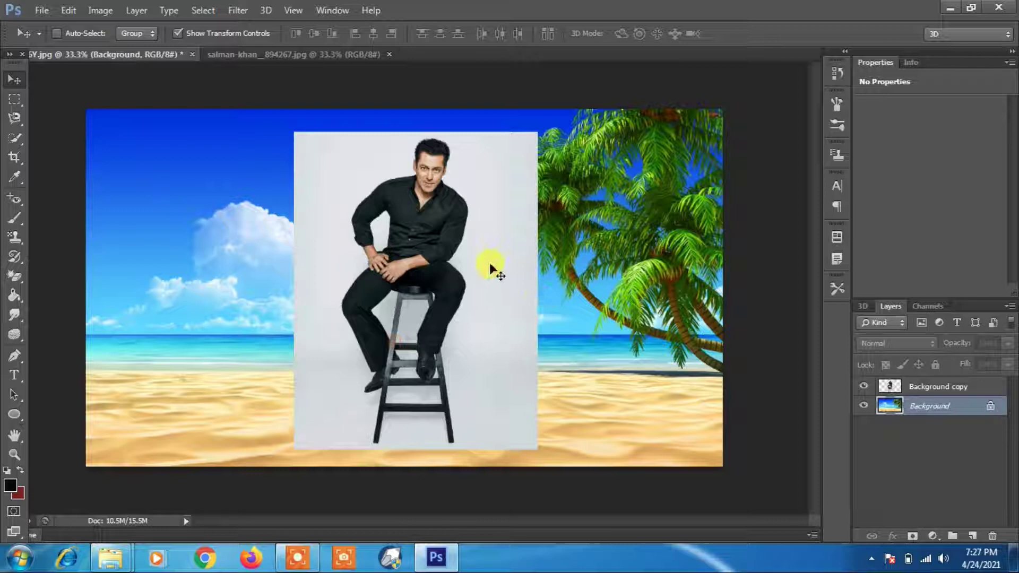
click(875, 389)
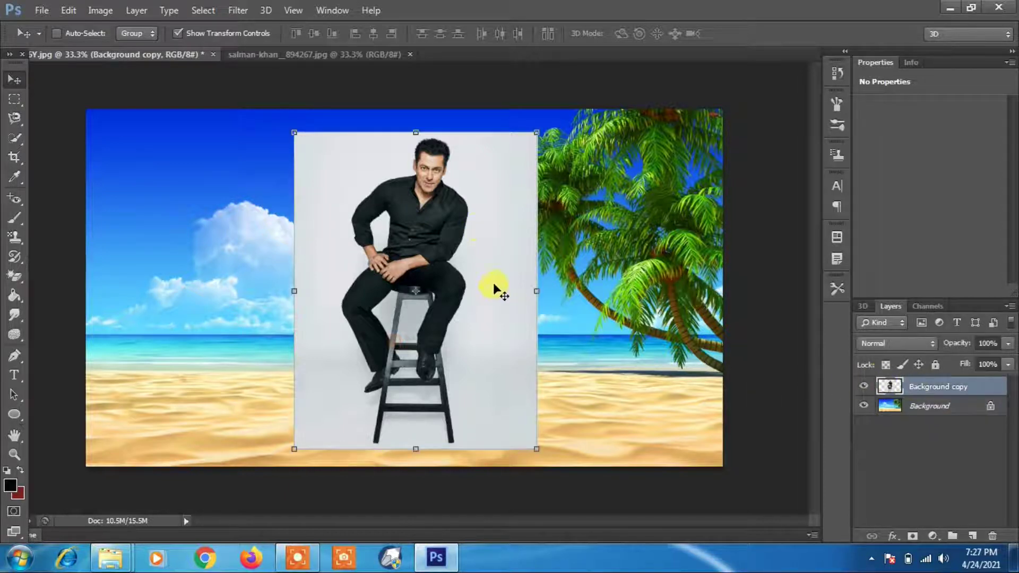
drag(492, 283, 436, 270)
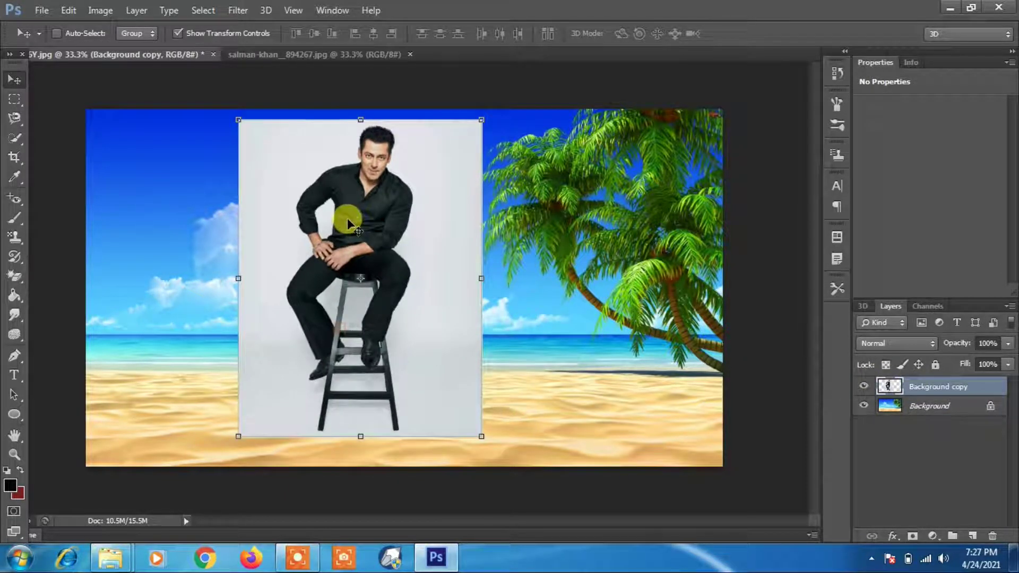
Step: With the Magic Wand, select the portrait's plain backdrop, including the gaps between the stool's legs and rungs
drag(19, 145, 77, 142)
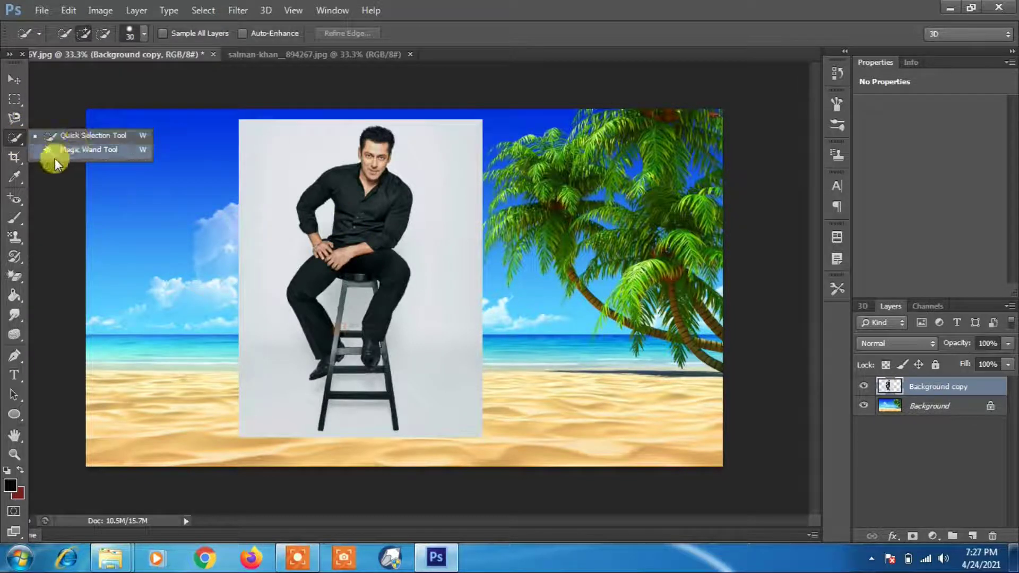
click(81, 149)
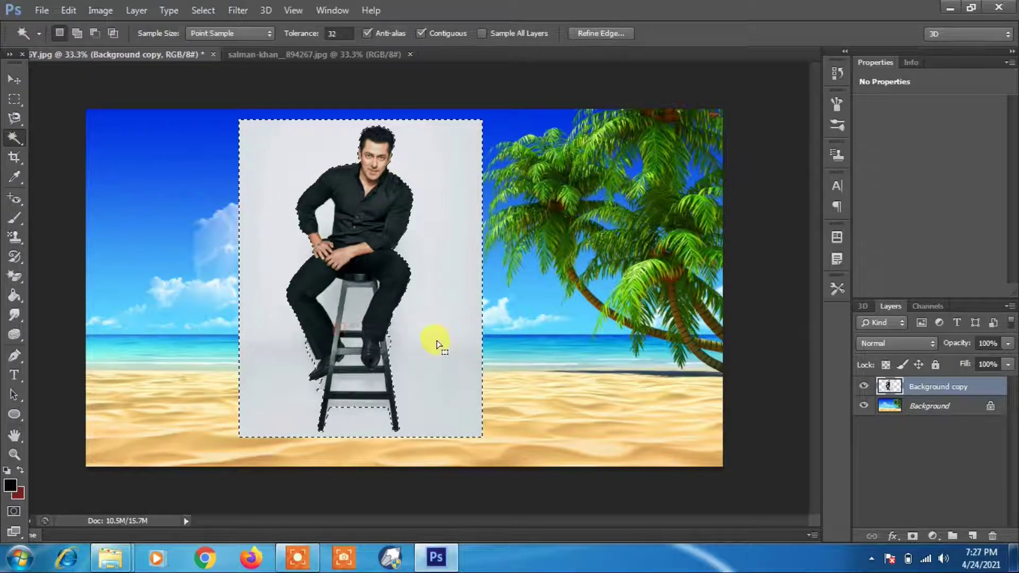
click(293, 390)
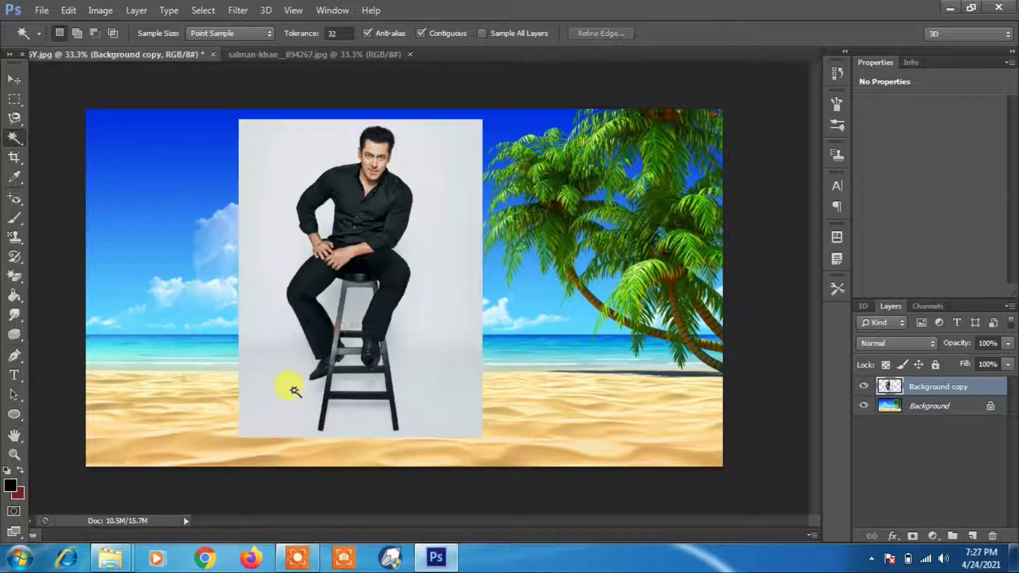
shift+click(353, 394)
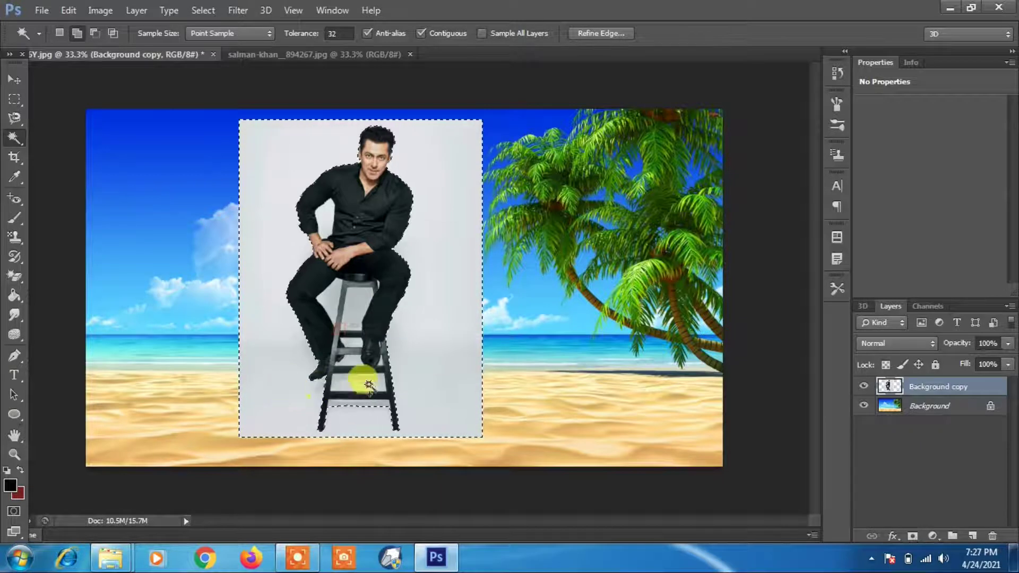
click(350, 345)
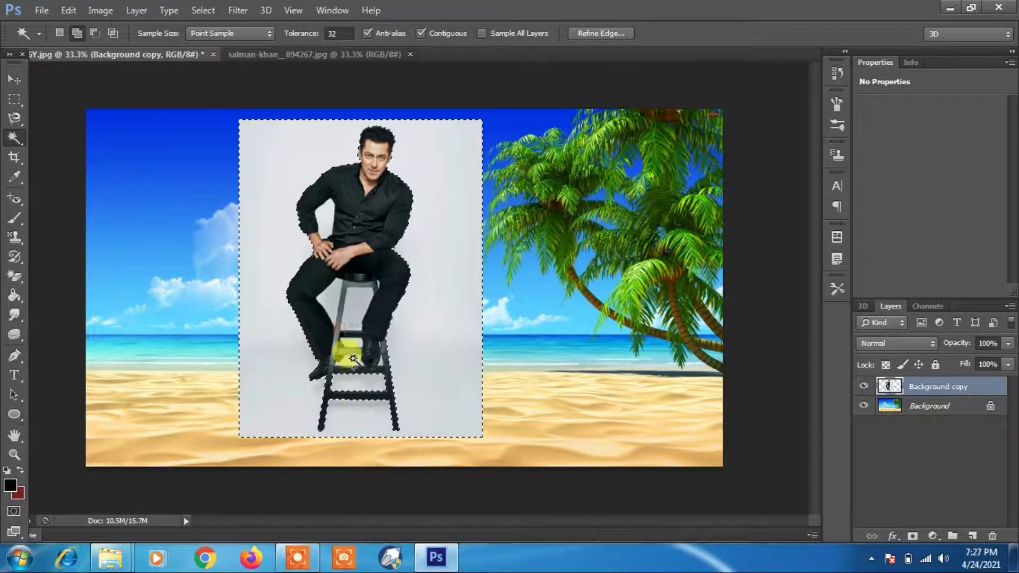
shift+click(329, 304)
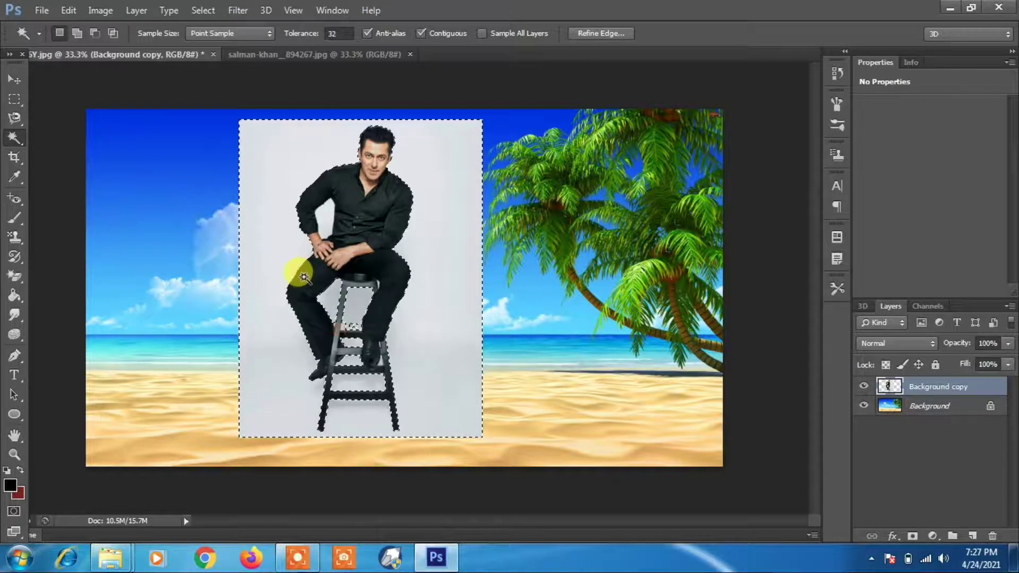
Step: Delete the selected backdrop from the Background copy layer and clear the selection
key(Delete)
click(15, 80)
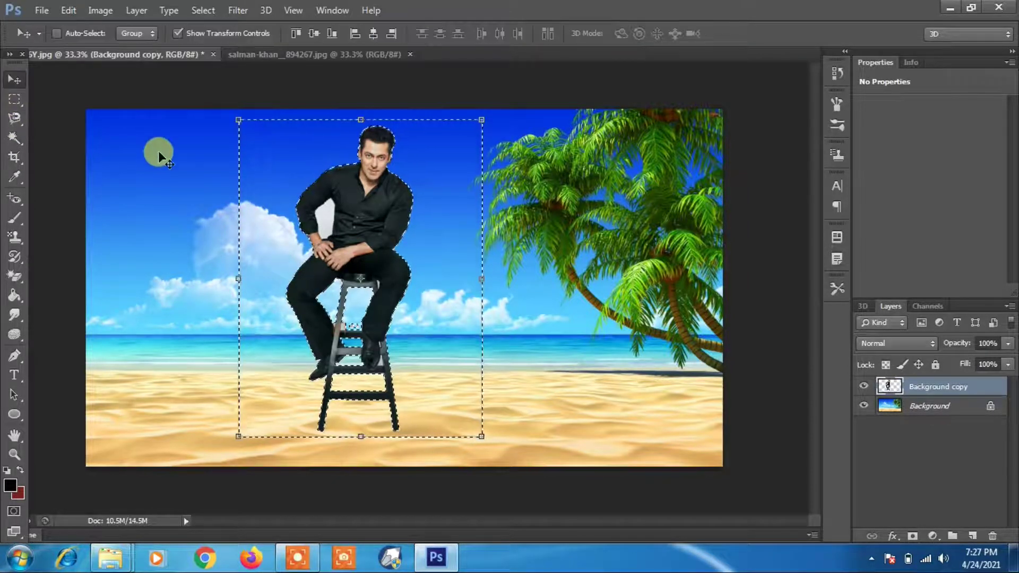
click(14, 99)
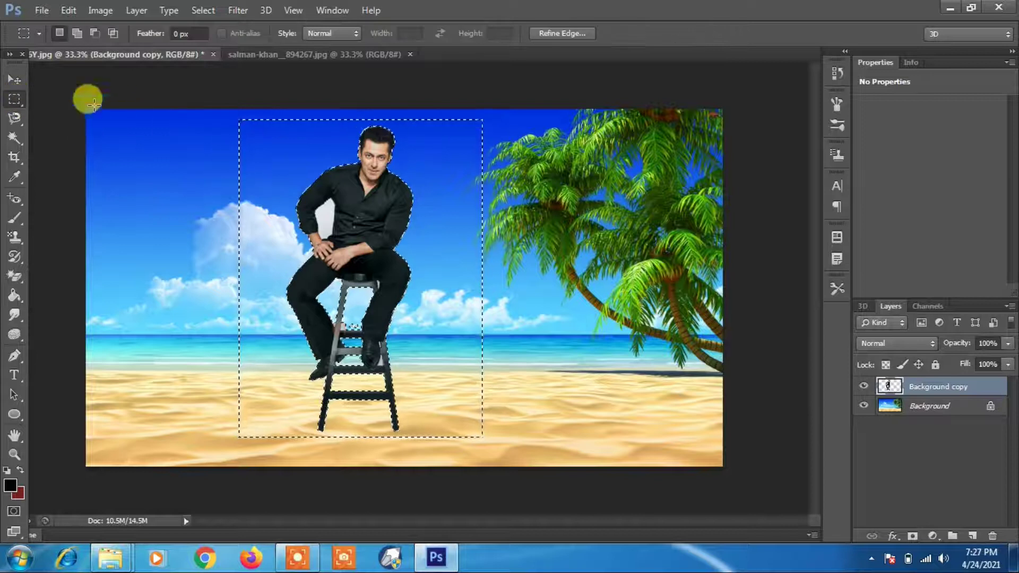
click(16, 80)
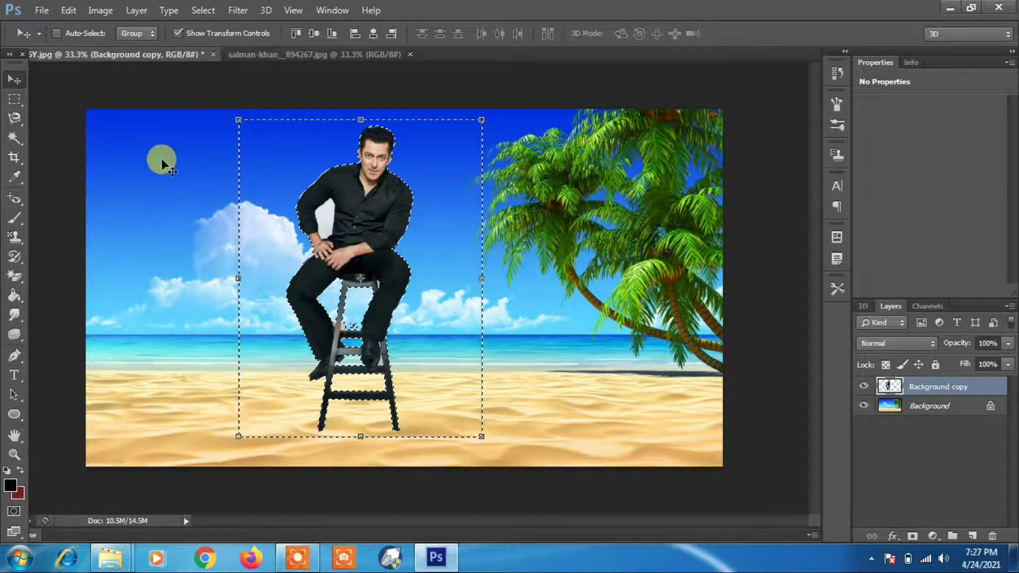
key(ctrl+d)
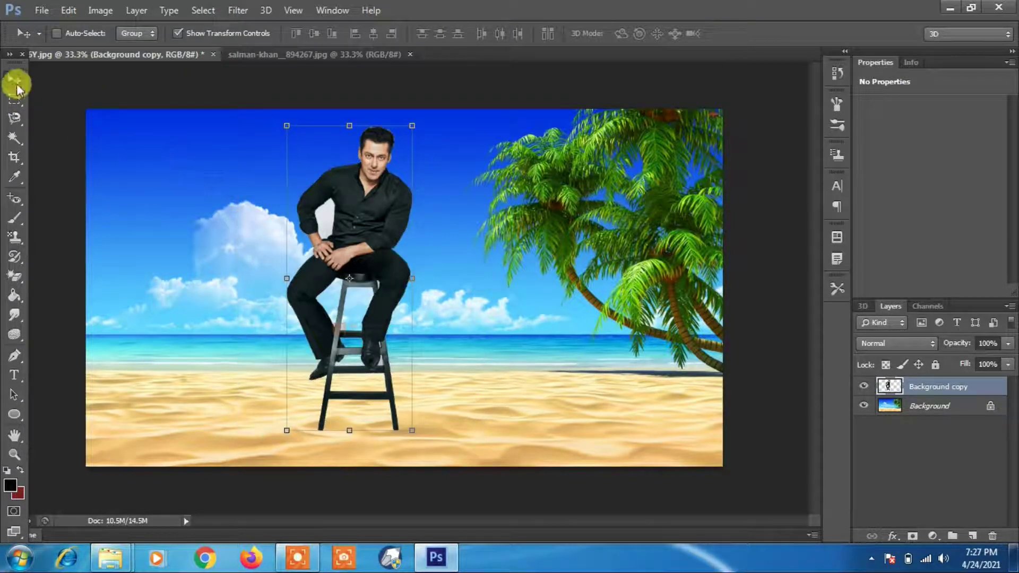
Step: Move the cut-out man to the right and back left in front of the large cloud
drag(371, 205, 419, 206)
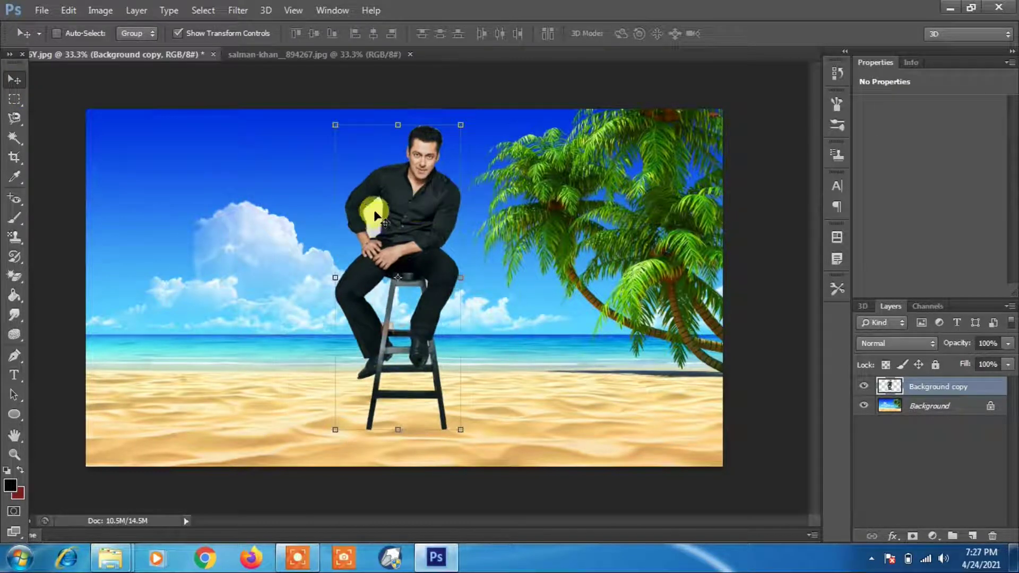
drag(407, 209, 336, 219)
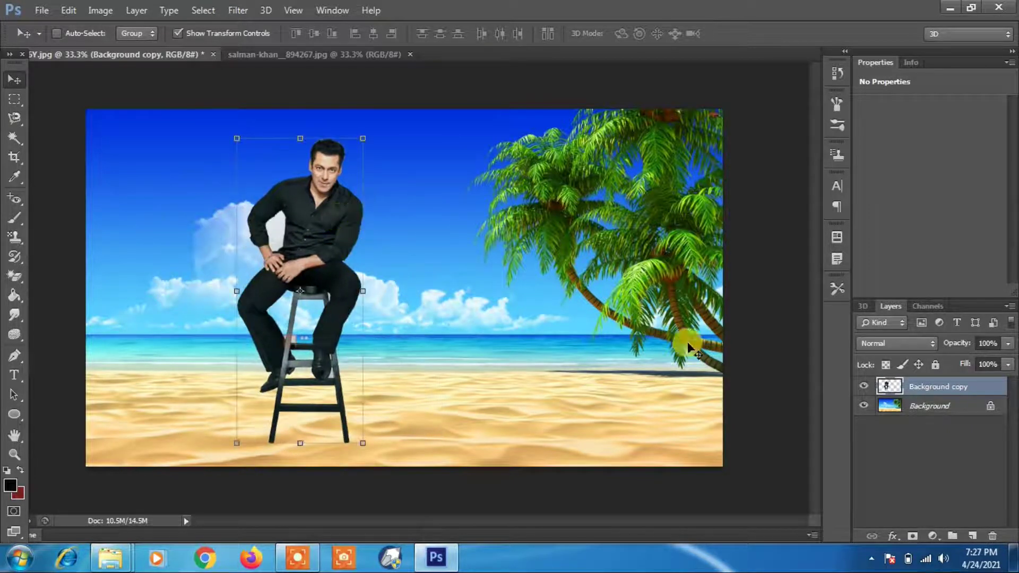
Step: Try to move the locked Background layer with the Move tool
click(928, 412)
drag(250, 255, 323, 272)
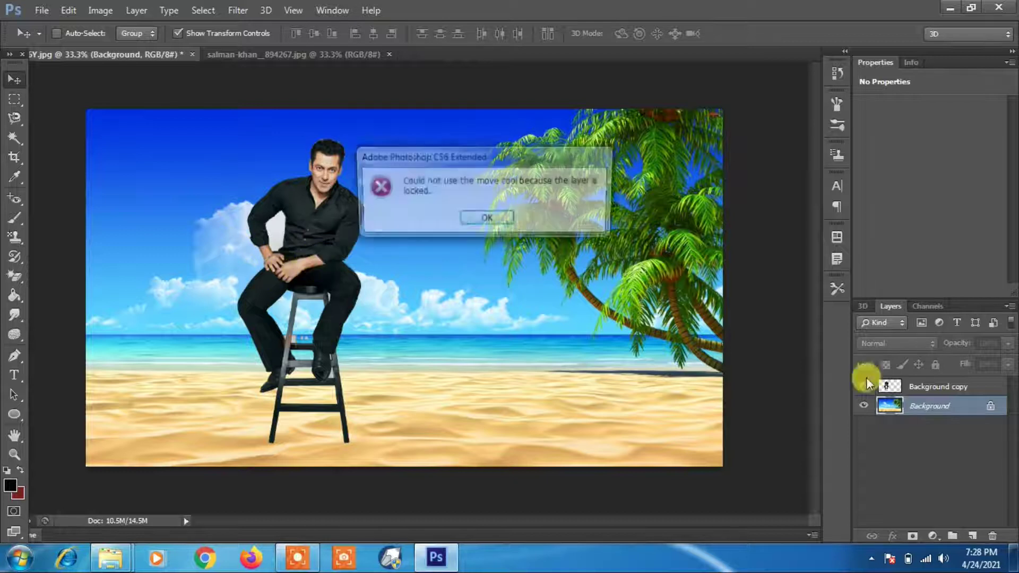
click(487, 219)
Step: Select the Background copy layer and move the cut-out man to the middle of the beach, left of the palm trees
click(928, 385)
drag(322, 225, 451, 227)
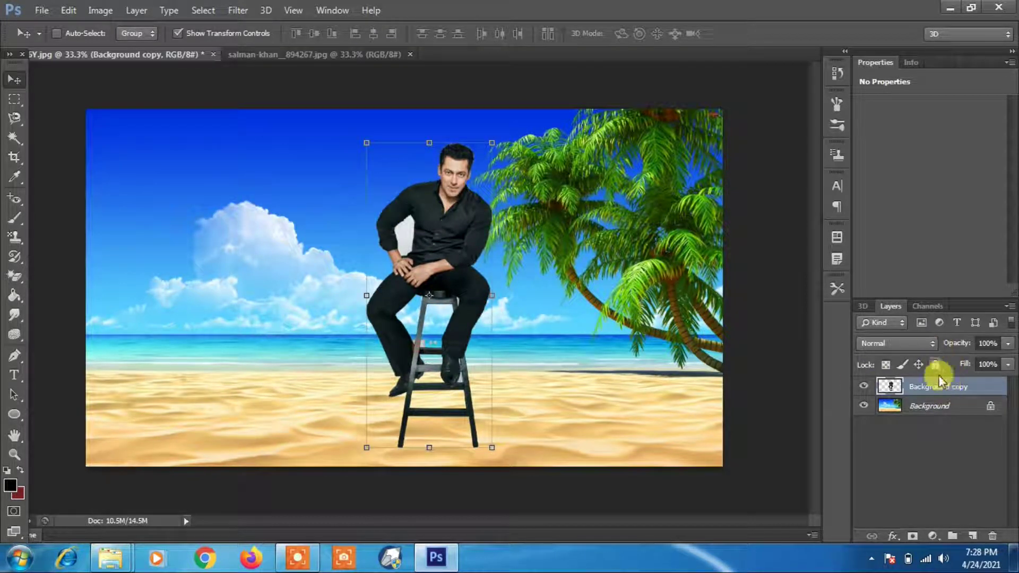
drag(446, 245, 419, 239)
Step: Delete the Background copy layer from the beach document
right_click(421, 216)
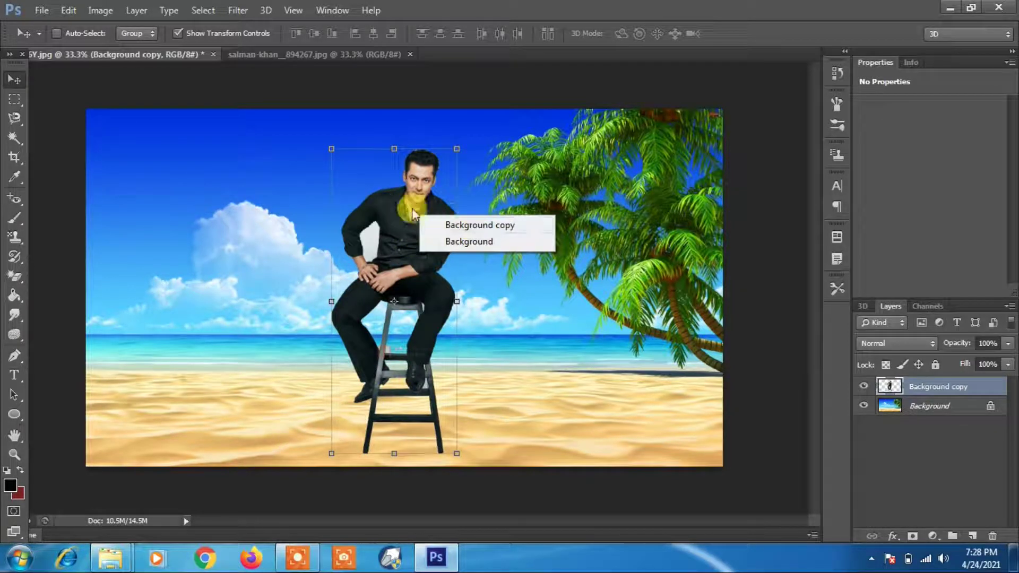
click(42, 12)
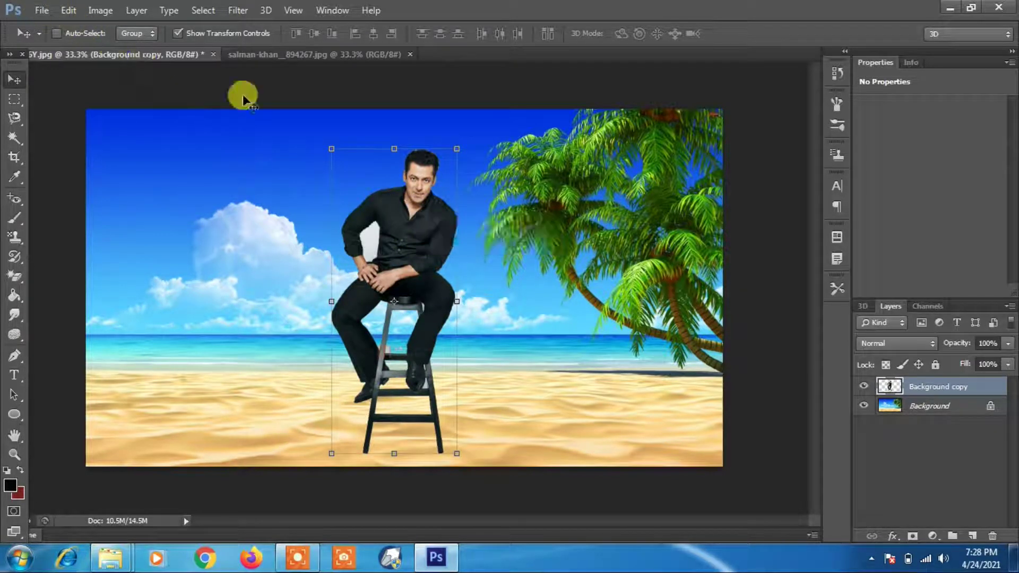
right_click(931, 387)
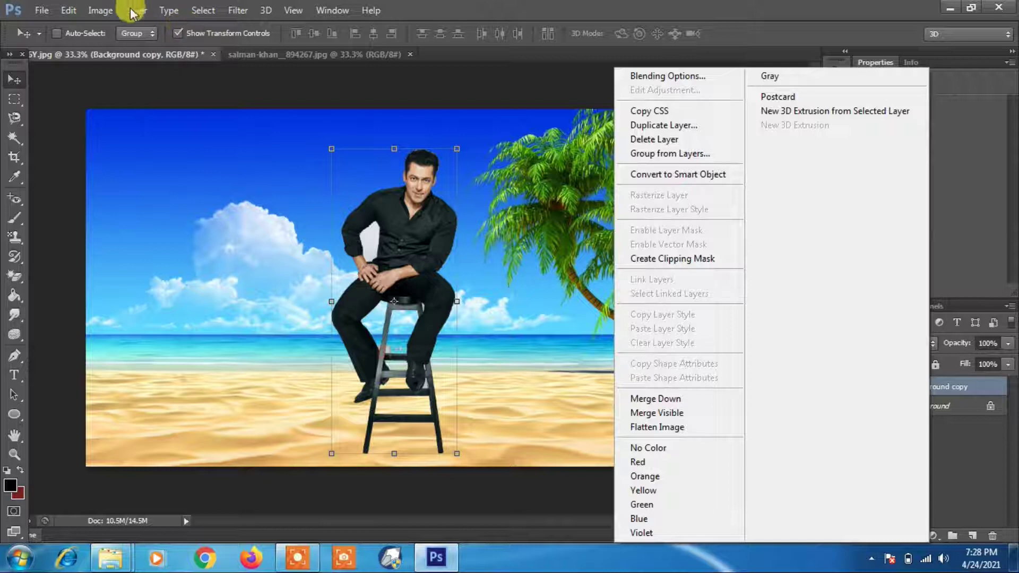
click(659, 140)
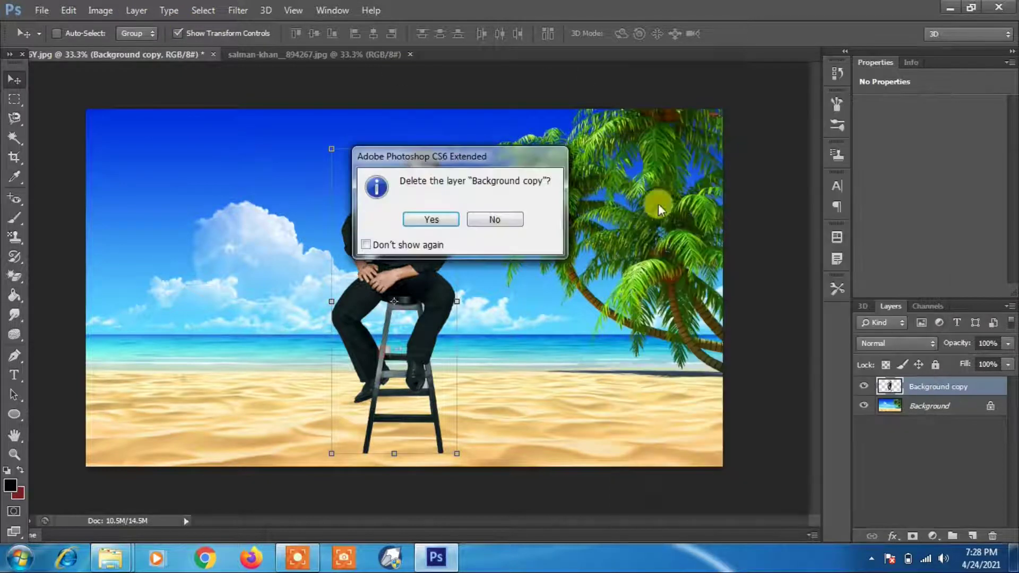
click(438, 222)
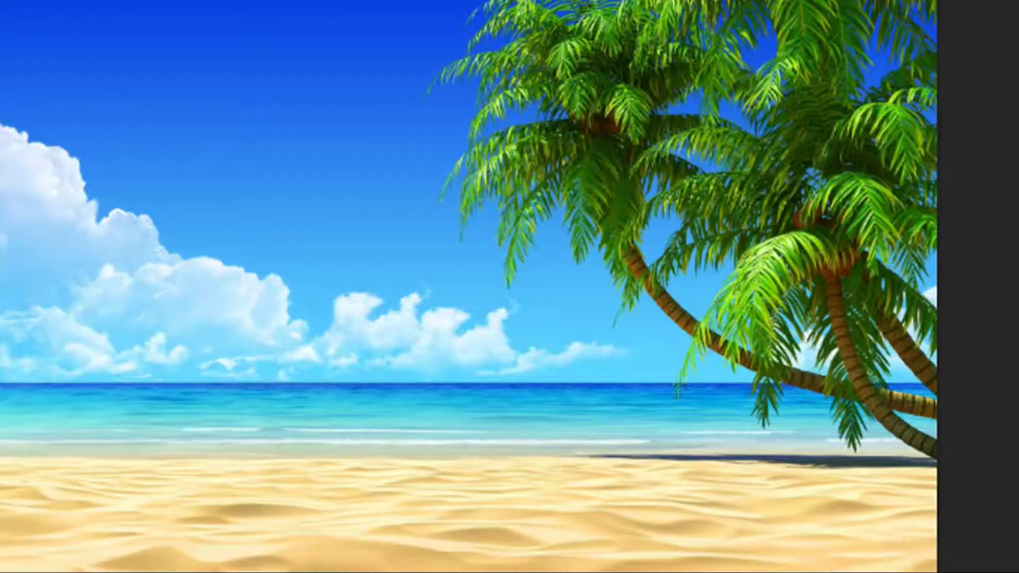
key(alt+l)
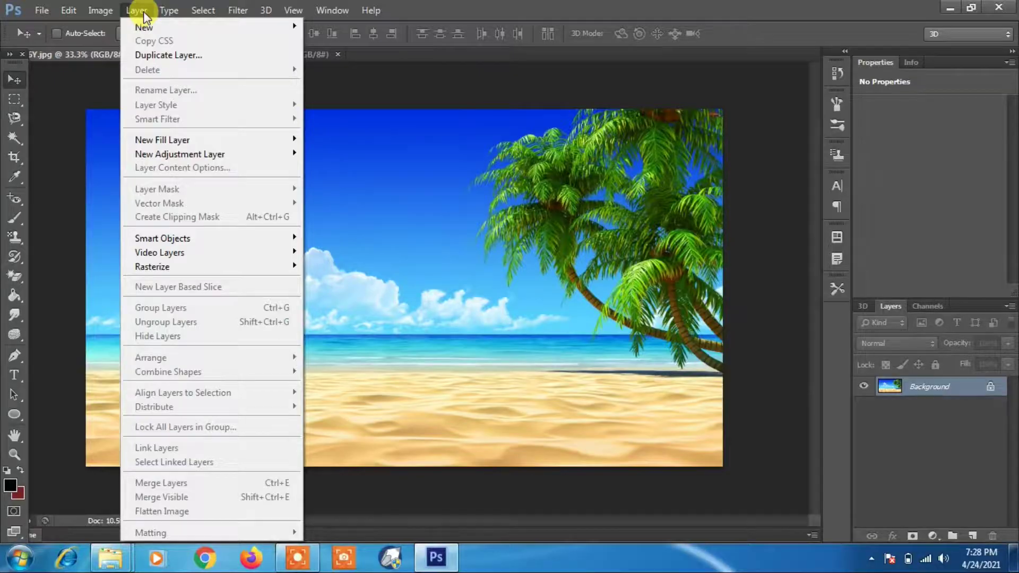
mouse_move(159, 27)
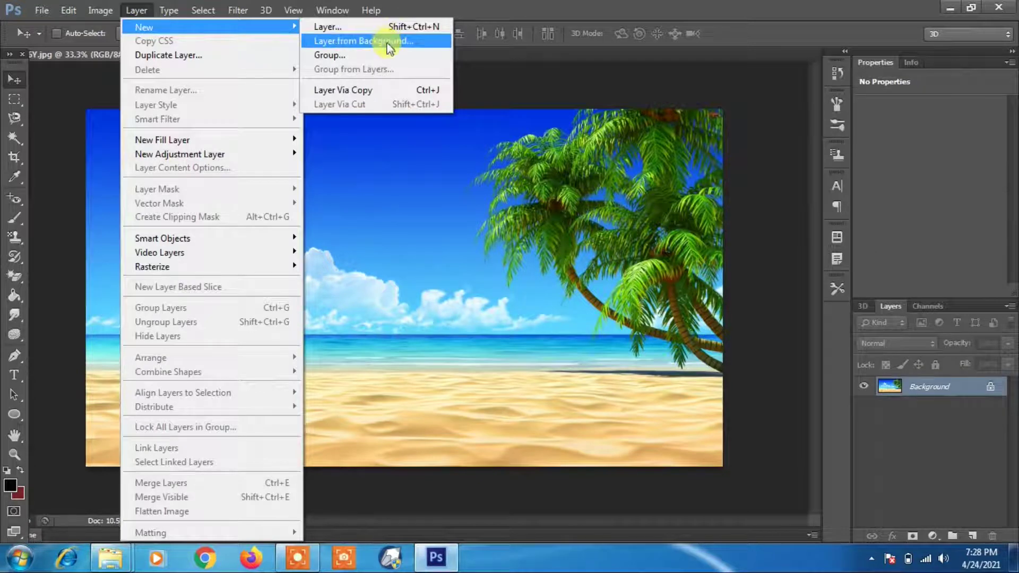
click(508, 64)
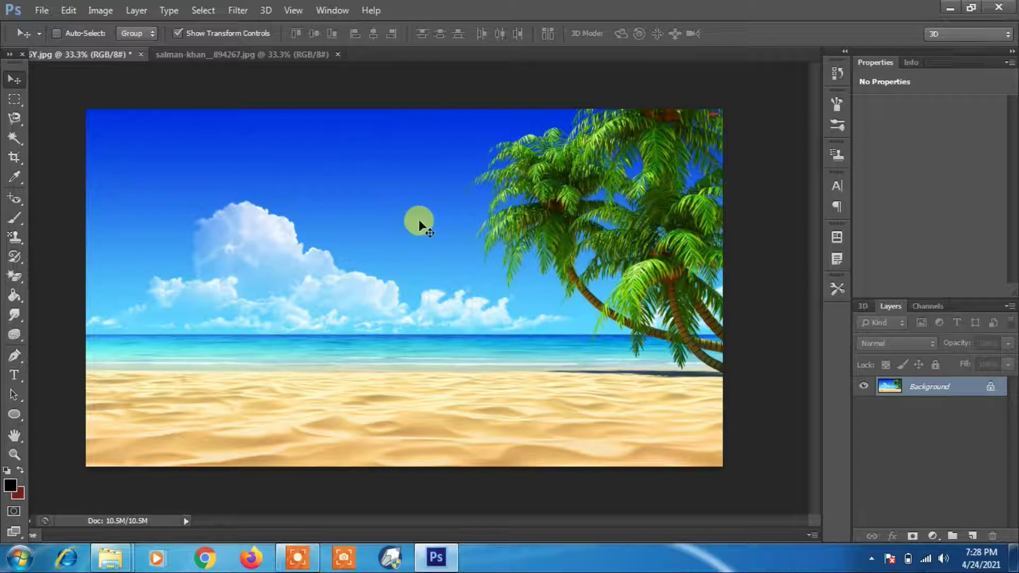
Step: Create a new layer with the default name, a Red color label, Normal mode and 100% opacity
click(139, 12)
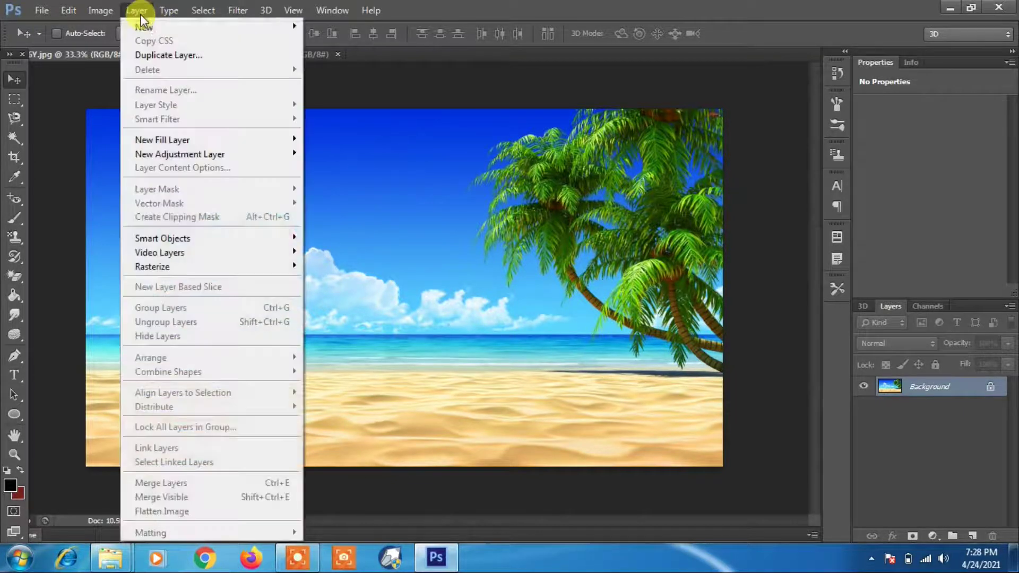
mouse_move(212, 27)
click(340, 32)
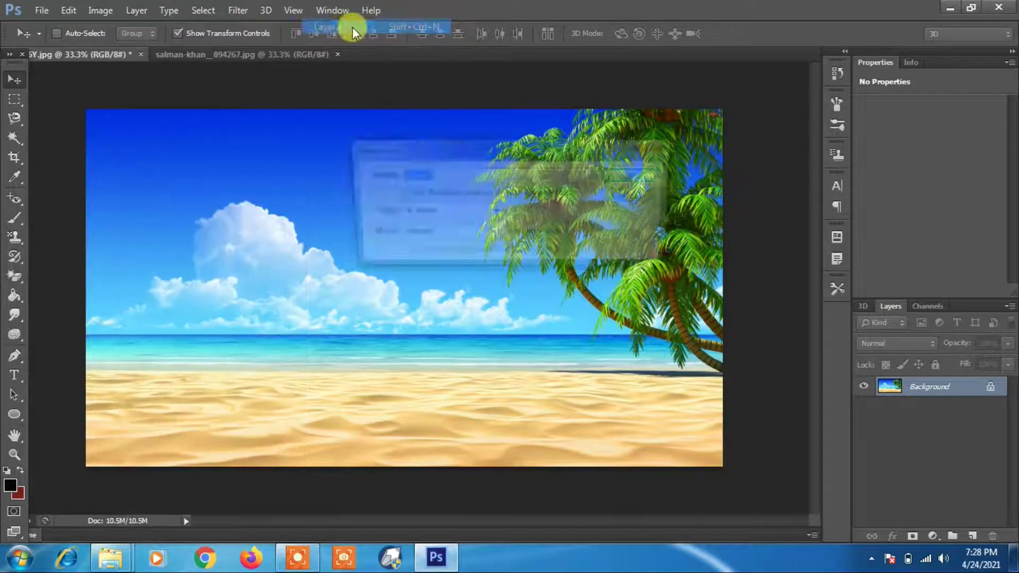
key(BackSpace)
click(483, 212)
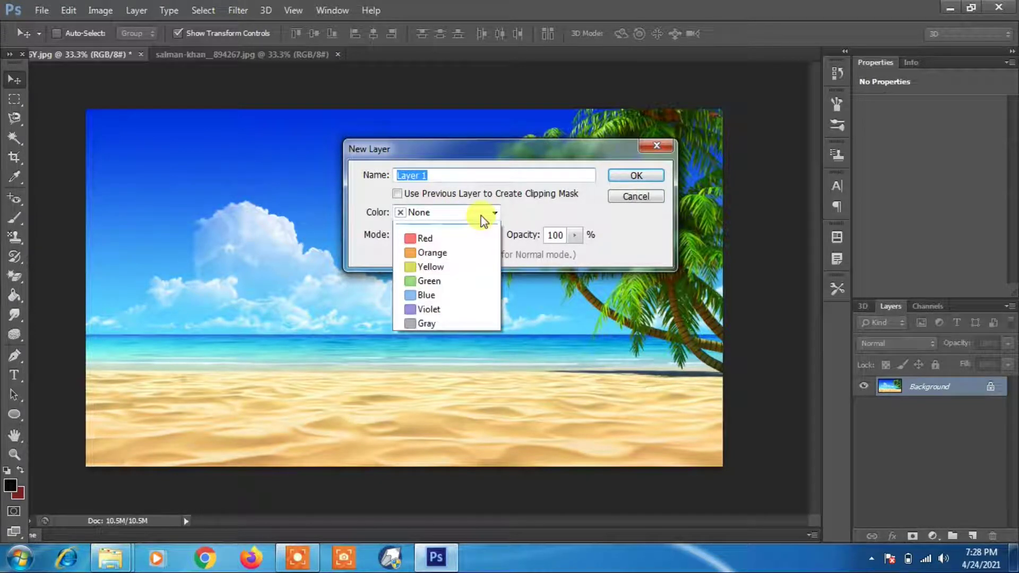
click(454, 256)
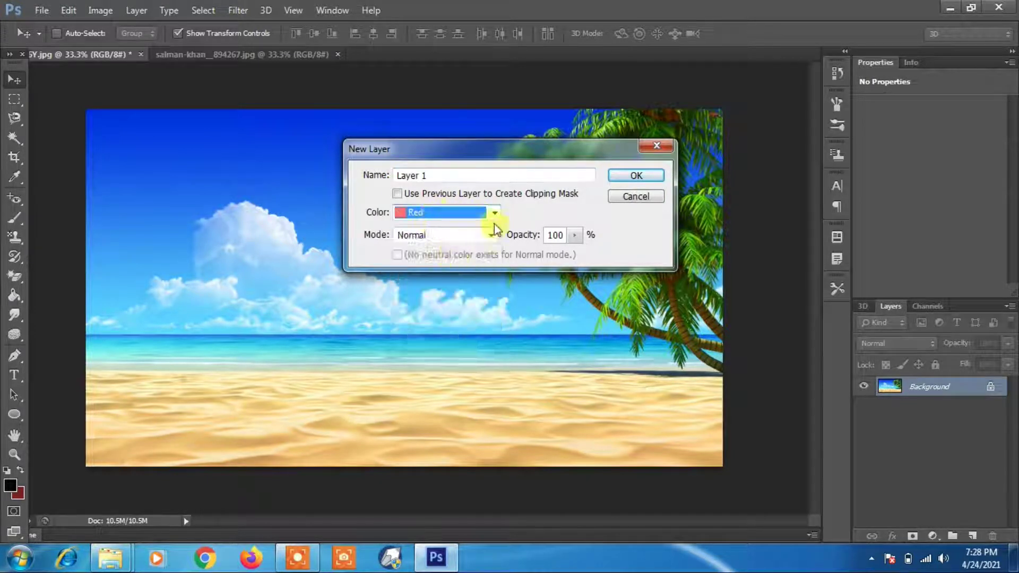
click(464, 238)
click(534, 224)
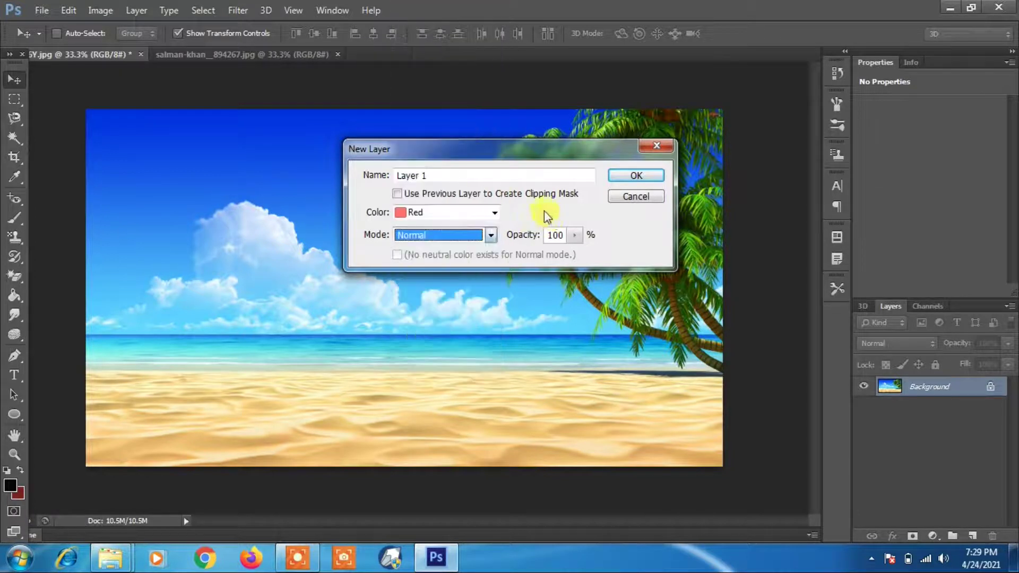
click(575, 236)
click(541, 221)
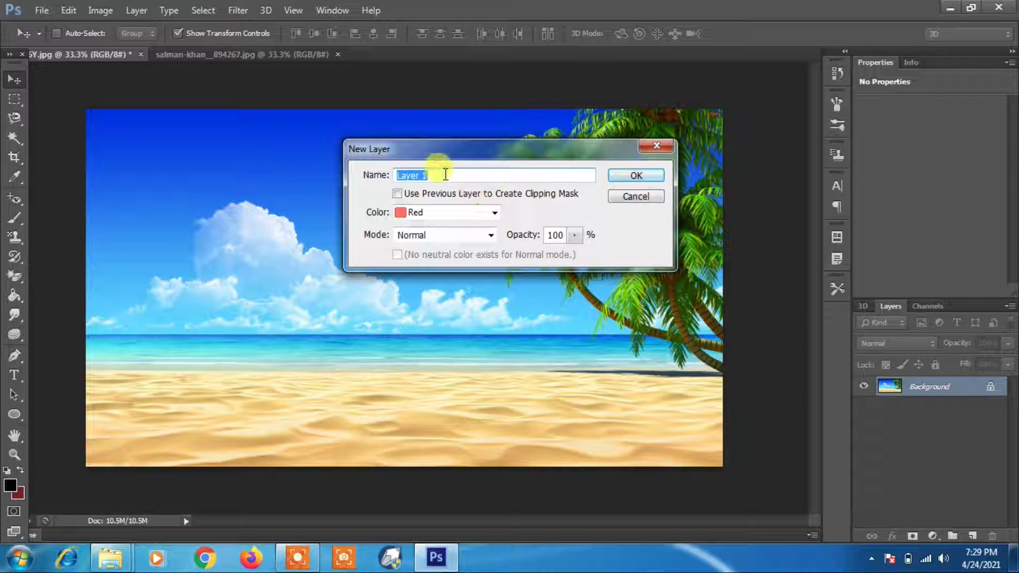
click(652, 176)
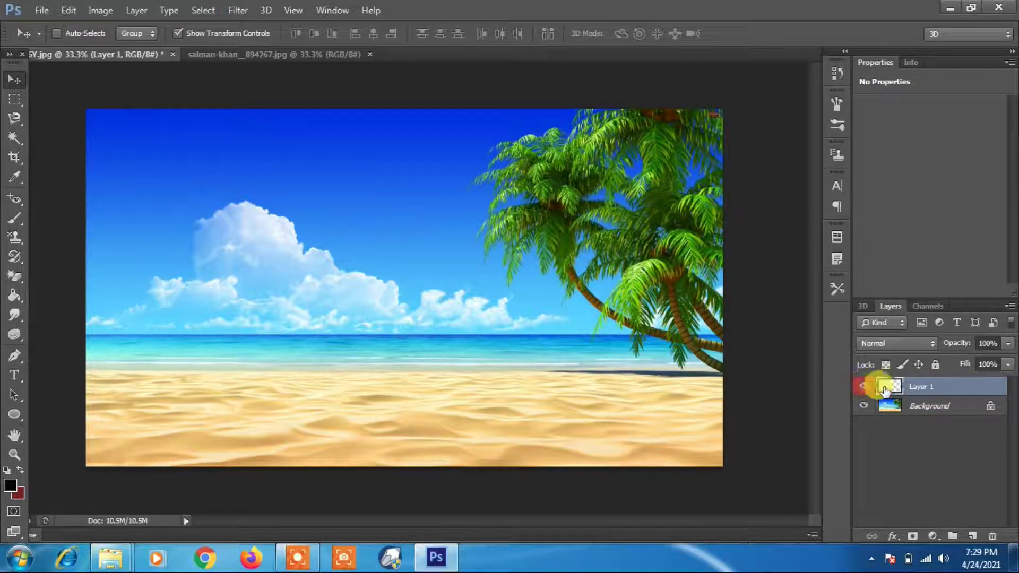
Step: On Layer 1, paint a looping black scribble with the Brush tool across the sky to the palm trees
click(933, 407)
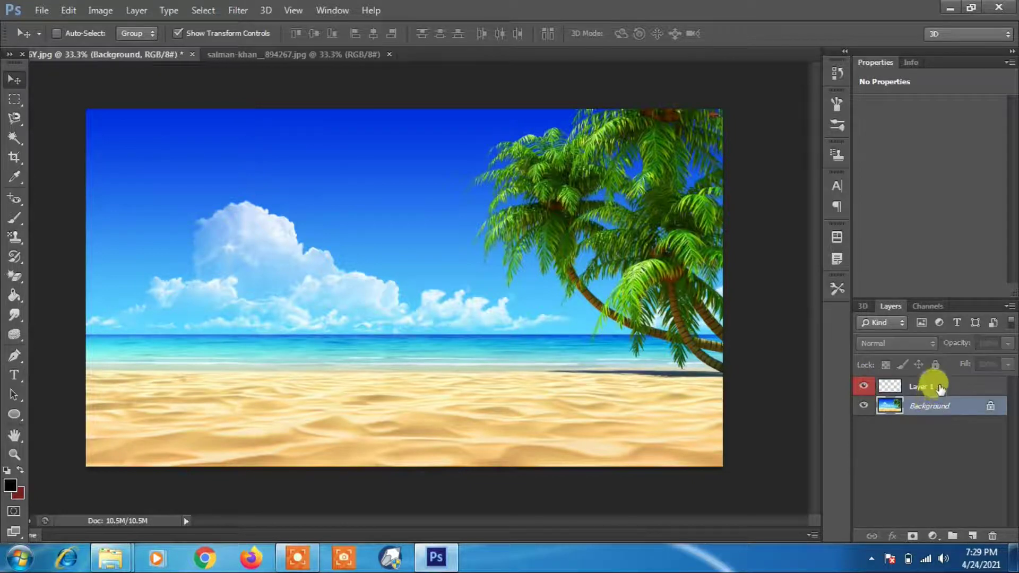
click(938, 388)
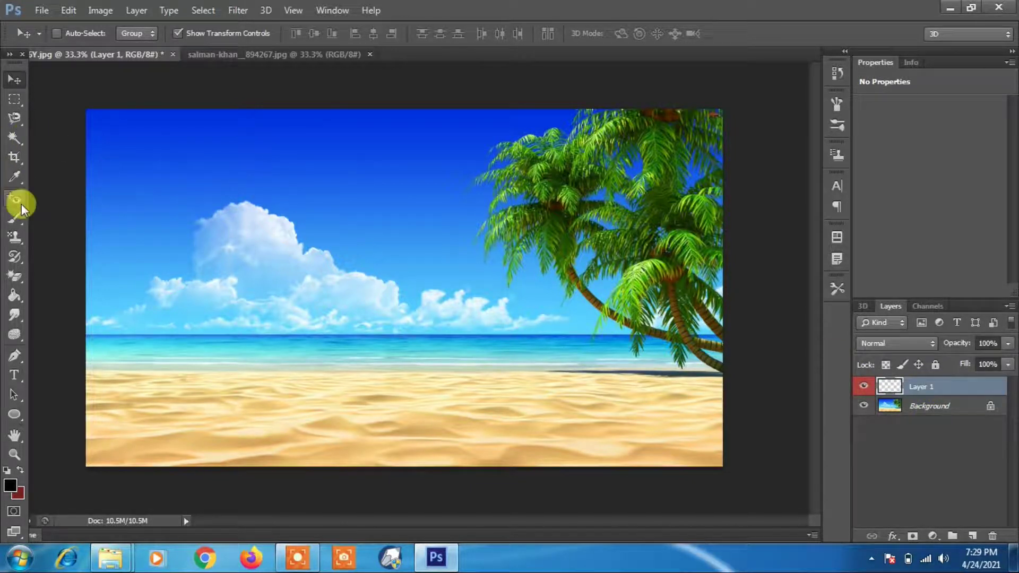
click(14, 217)
mouse_move(223, 208)
mouse_down()
mouse_move(318, 245)
mouse_move(386, 294)
mouse_move(432, 303)
mouse_up()
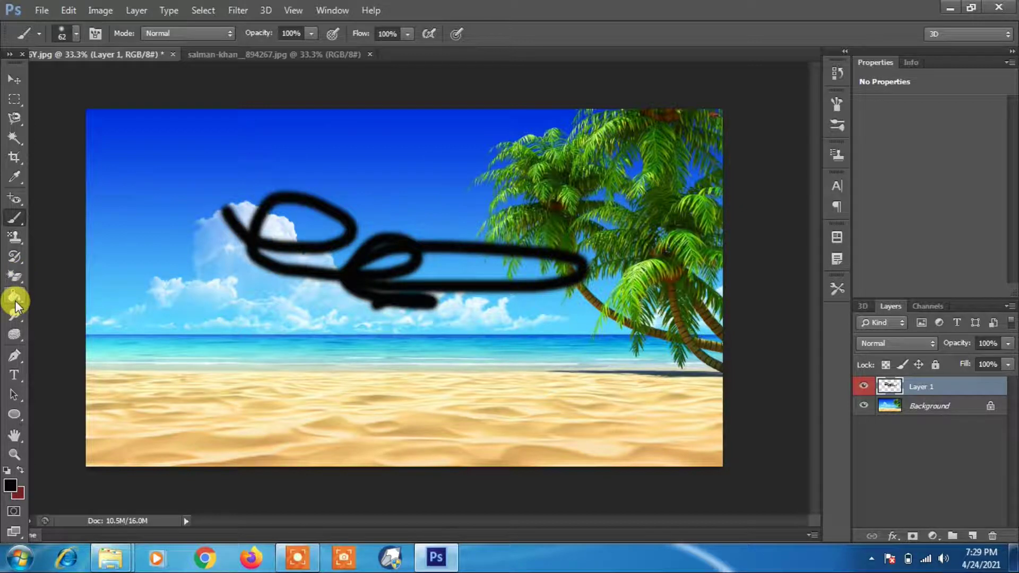
Step: Draw a black ellipse shape about 1392 by 423 px across the shoreline and delete it
click(21, 410)
drag(137, 304, 483, 408)
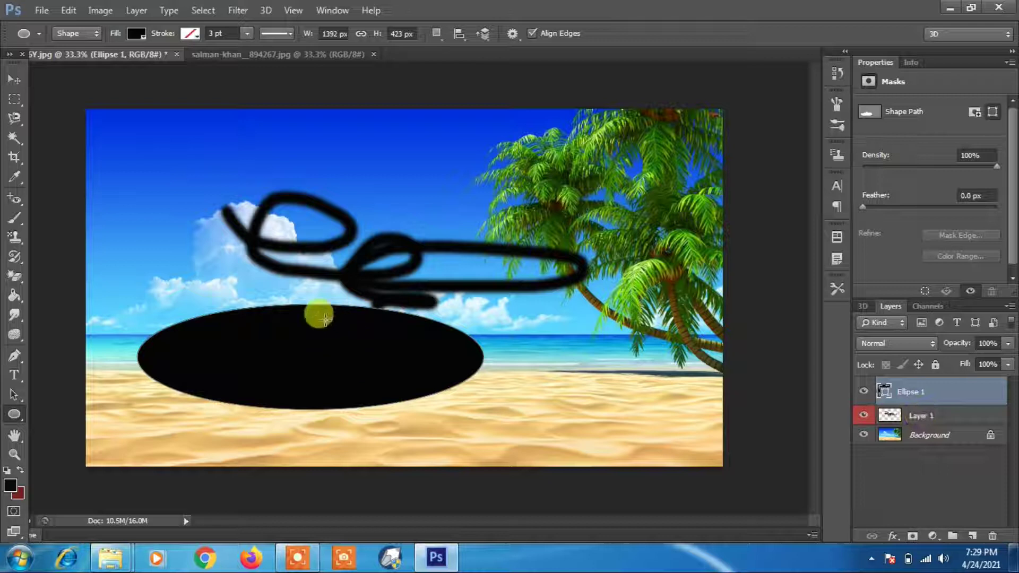
click(13, 80)
right_click(362, 342)
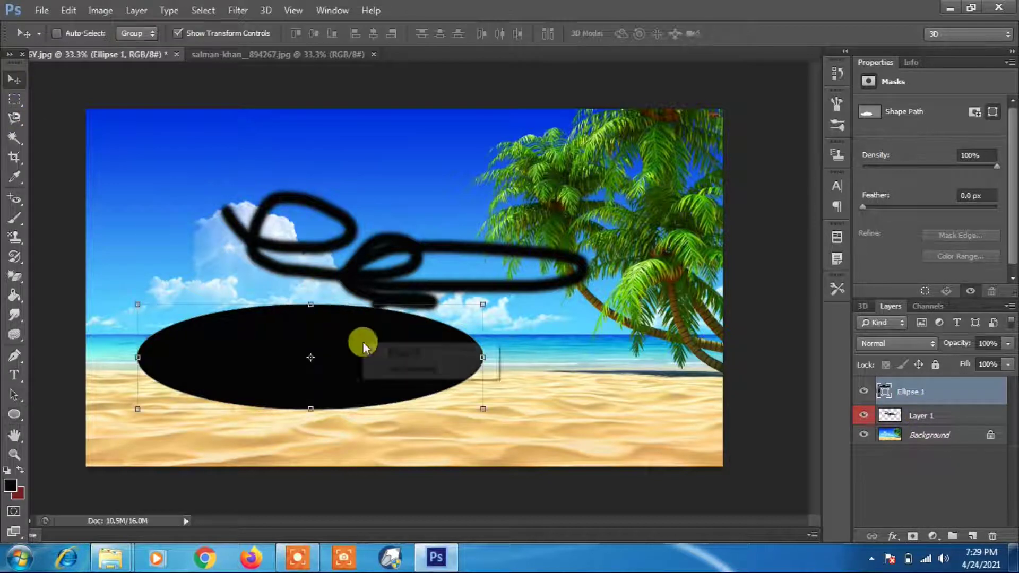
click(575, 310)
key(Delete)
Step: Move the black scribble on Layer 1 up and to the left in the sky
mouse_move(295, 234)
mouse_down()
mouse_move(370, 244)
mouse_move(316, 207)
mouse_up()
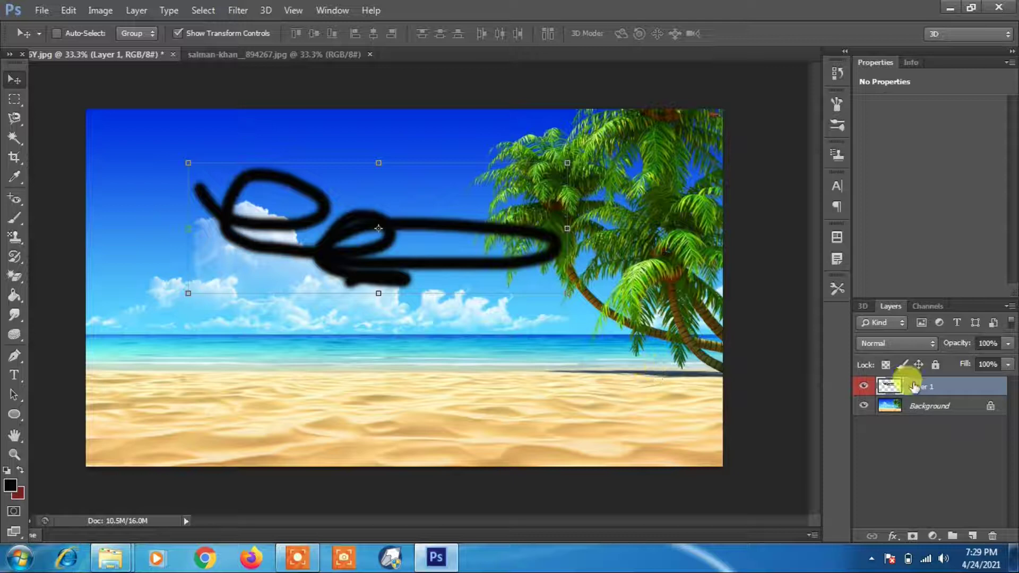
Step: Try to move the locked Background layer, and shift the black scribble on Layer 1 down toward the horizon
mouse_move(460, 234)
mouse_down()
mouse_move(467, 282)
mouse_move(444, 273)
mouse_move(485, 262)
mouse_move(459, 236)
mouse_up()
click(909, 405)
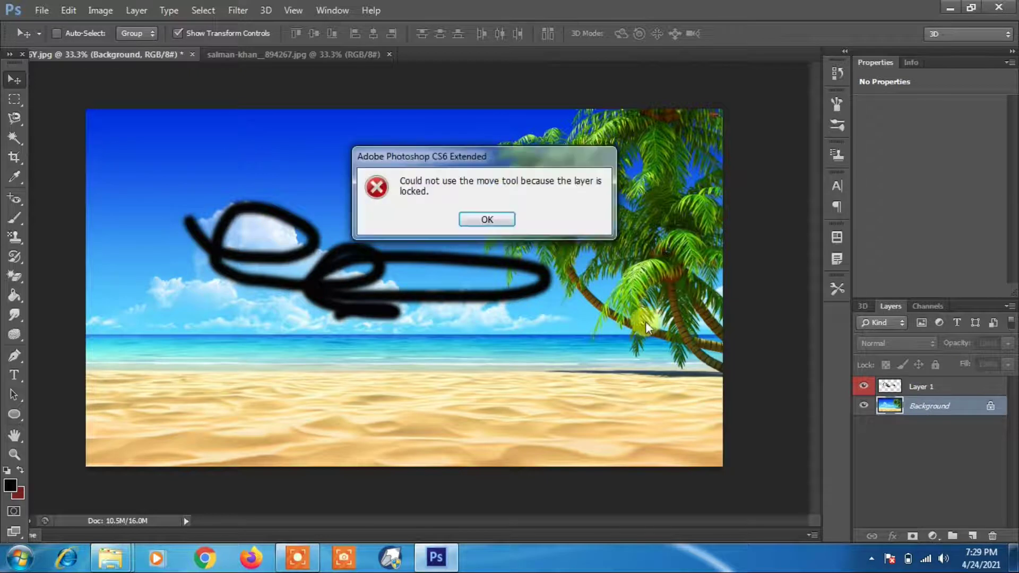
click(466, 220)
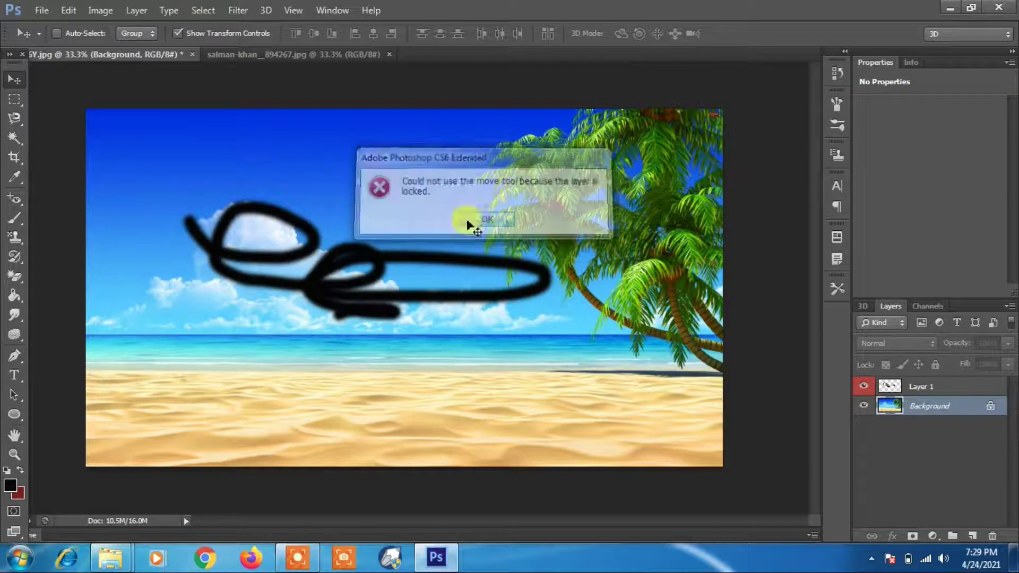
click(914, 386)
drag(409, 257, 407, 280)
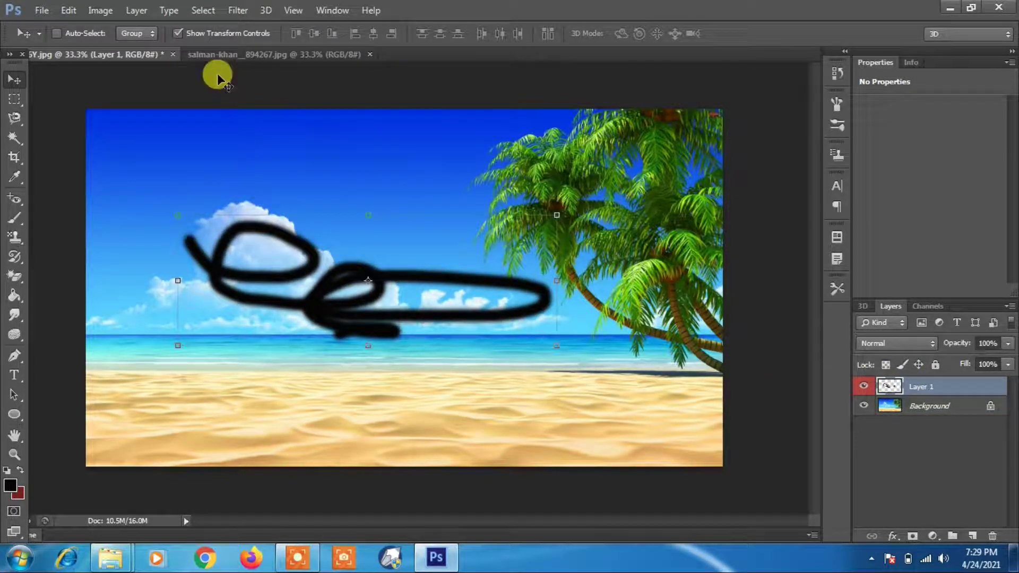
Step: Create a new layer named Layer 2 with no color label, Normal mode and 100% opacity
click(136, 12)
mouse_move(286, 27)
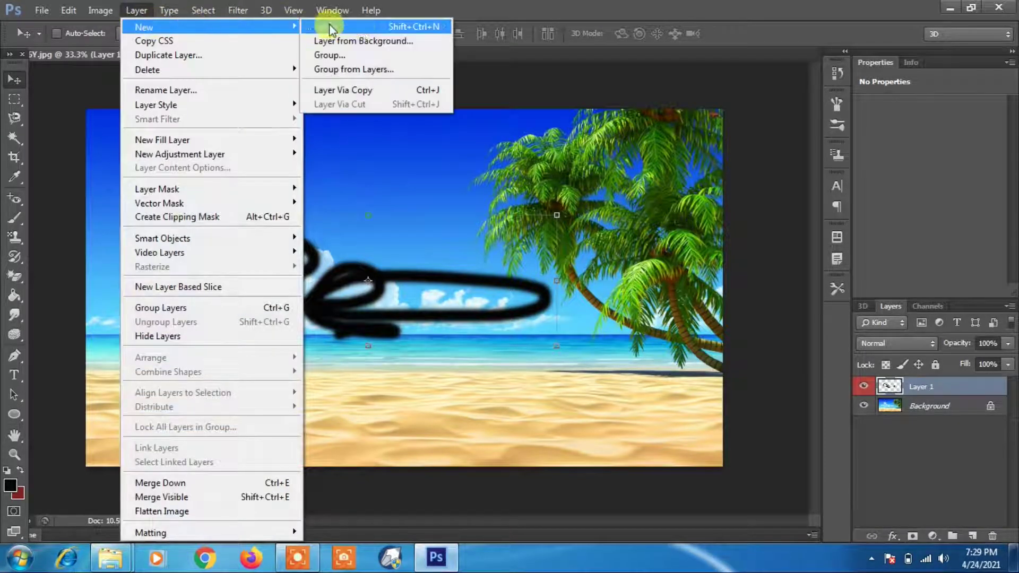
click(400, 27)
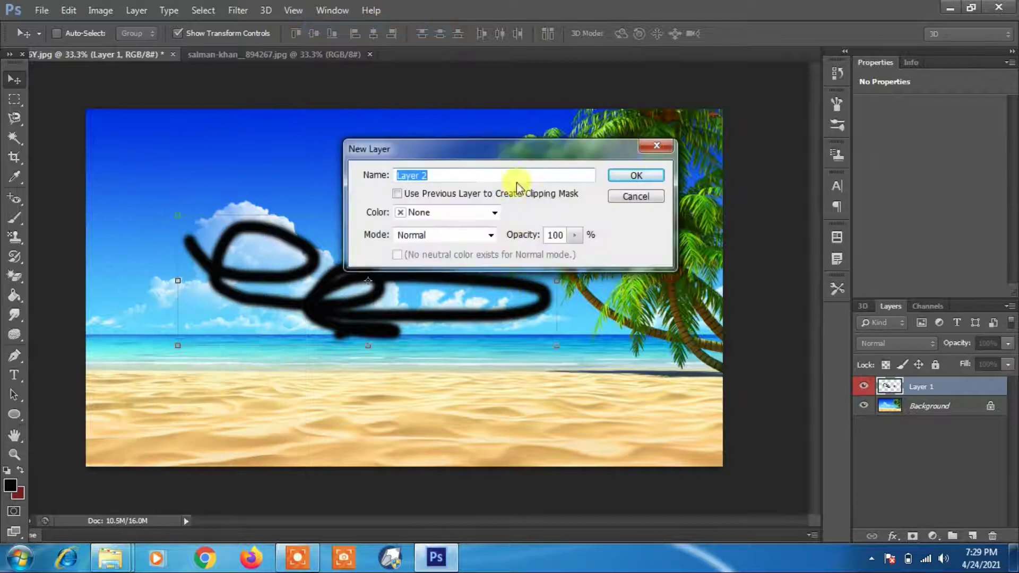
click(635, 176)
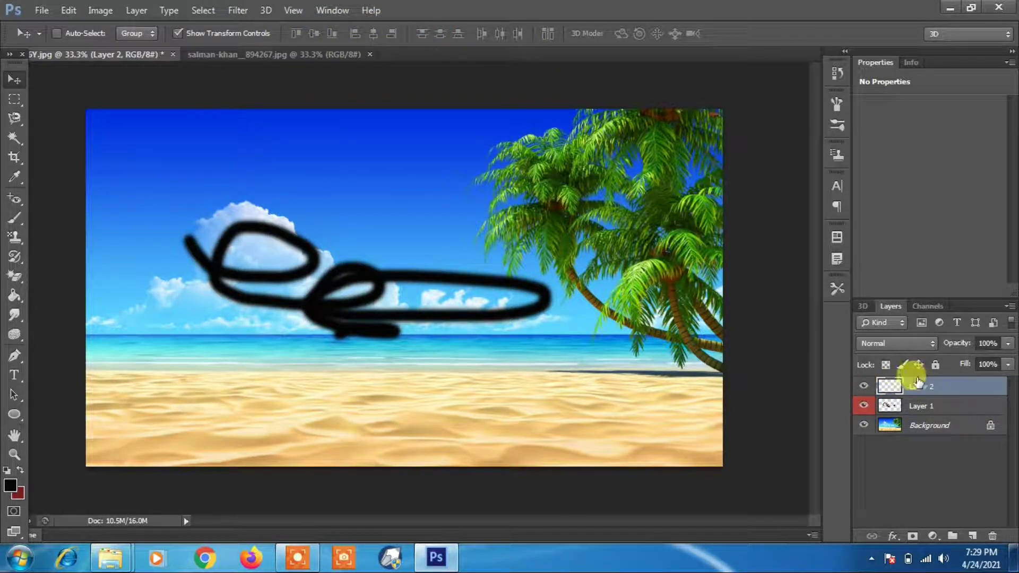
Step: Set the foreground color to pink e22c82 and brush a looping scribble on Layer 2 across the sky beside the palms
click(15, 217)
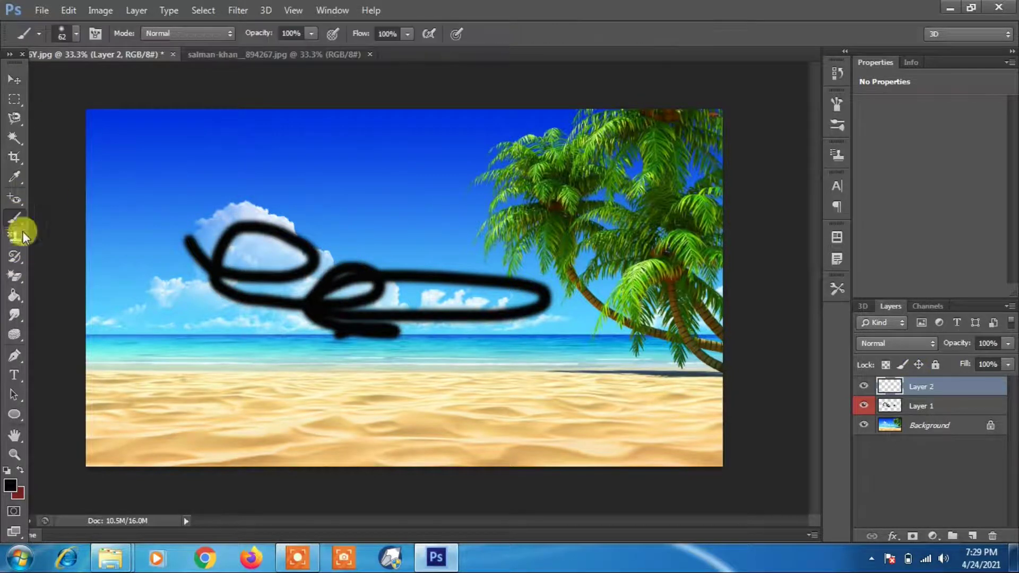
click(11, 486)
click(543, 206)
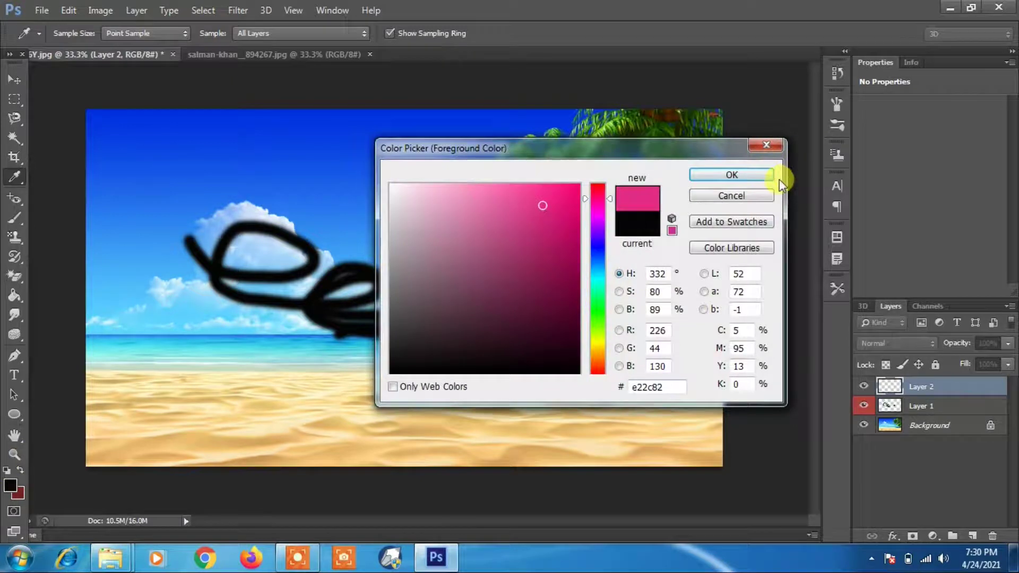
click(732, 174)
mouse_move(512, 183)
mouse_down()
mouse_move(477, 180)
mouse_move(401, 247)
mouse_move(445, 227)
mouse_move(407, 225)
mouse_move(352, 273)
mouse_up()
Step: Move the pink scribble on Layer 2 right over the palm trees and the black scribble on Layer 1 slightly left and down
click(15, 79)
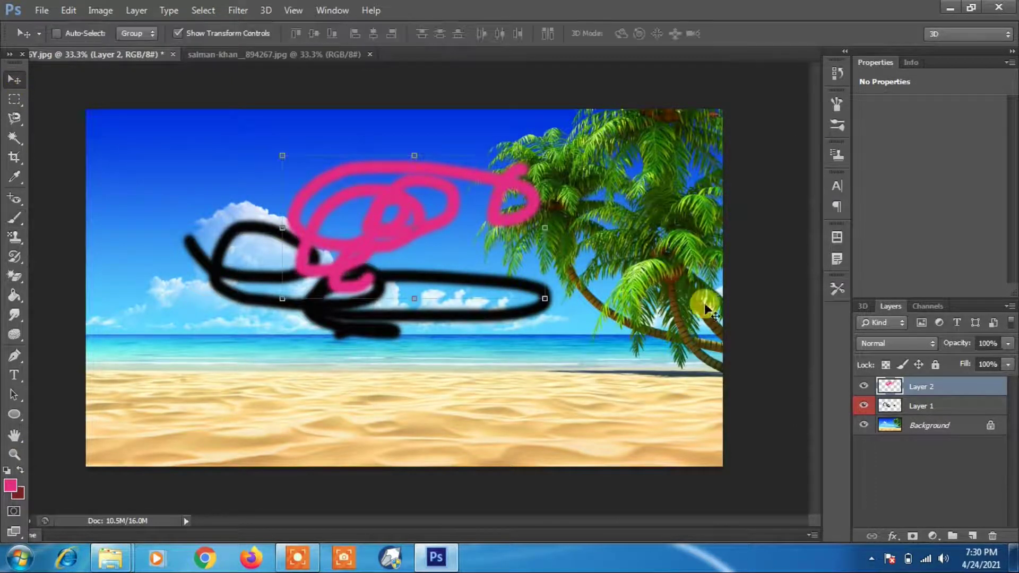
click(926, 406)
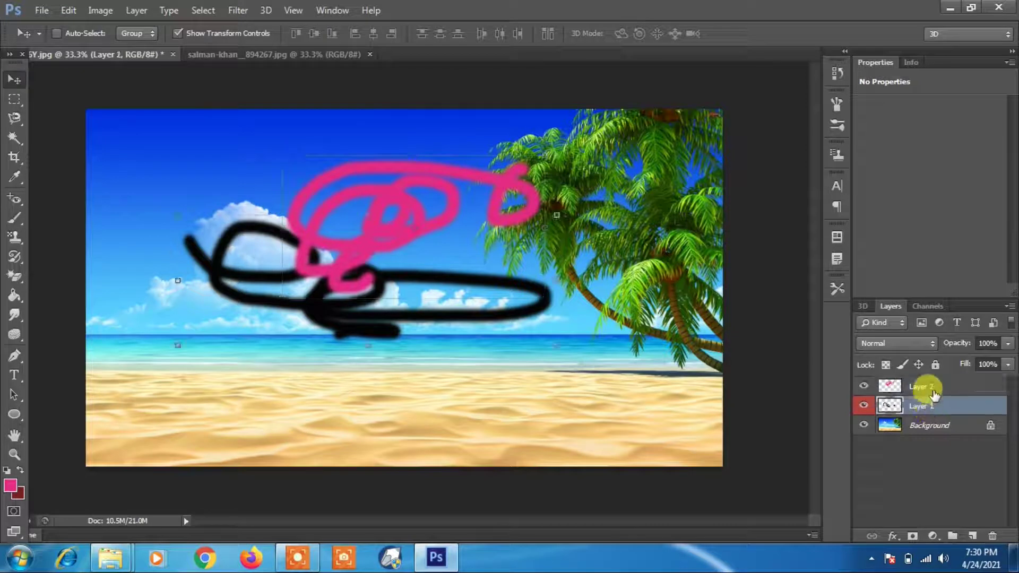
click(933, 388)
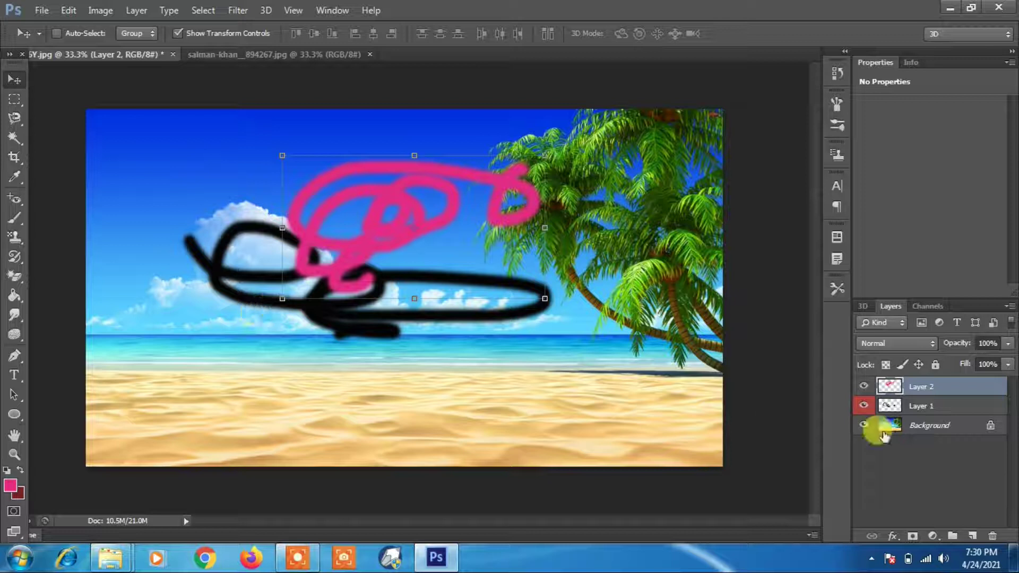
click(927, 406)
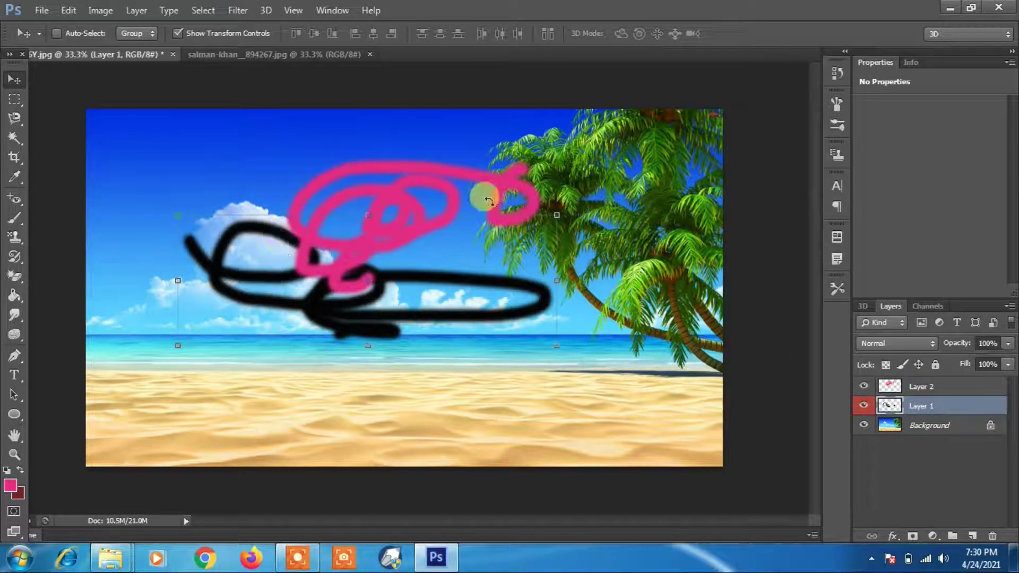
click(926, 387)
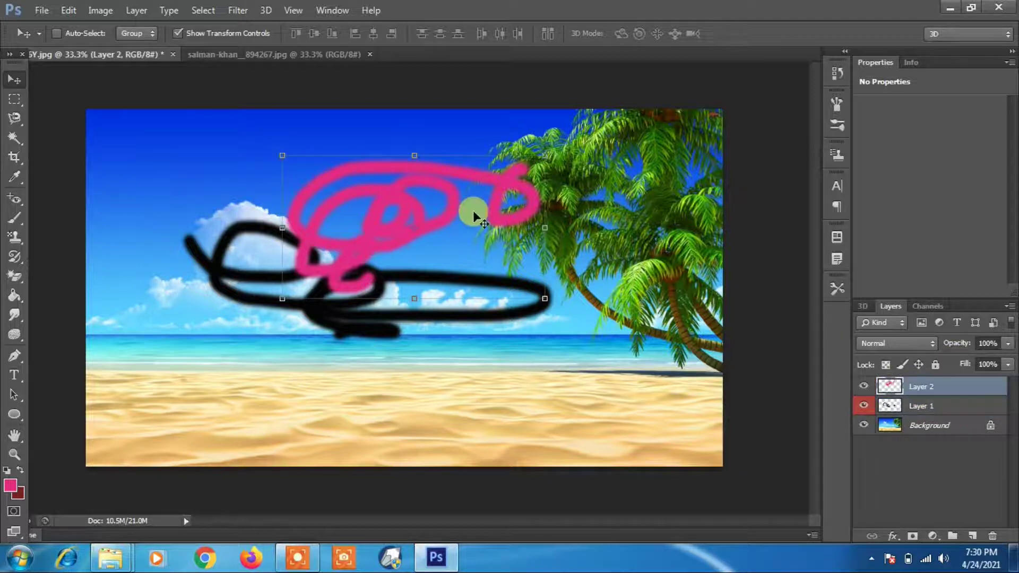
mouse_move(489, 200)
mouse_down()
mouse_move(533, 254)
mouse_move(677, 215)
mouse_move(662, 215)
mouse_up()
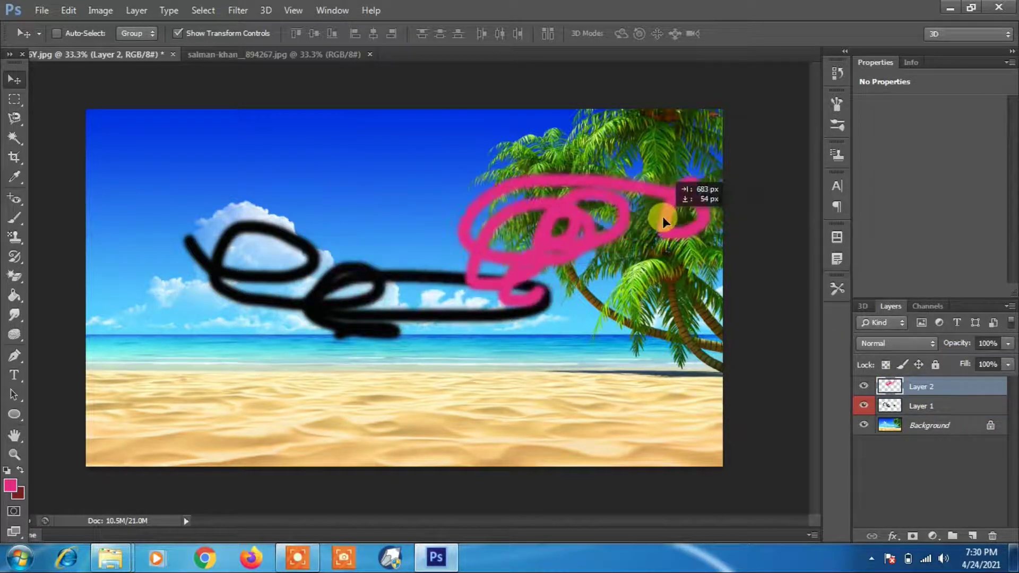
click(929, 409)
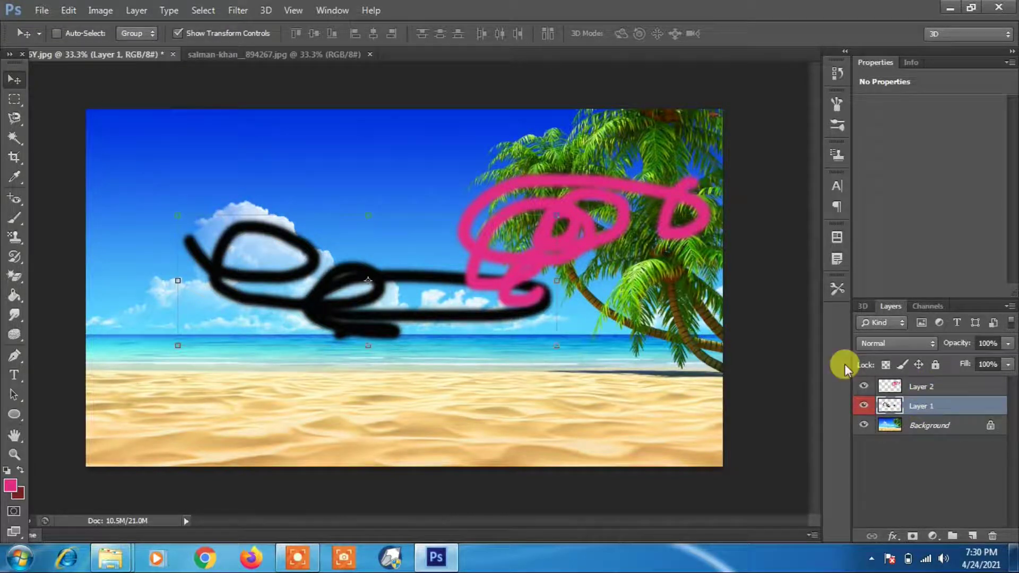
mouse_move(569, 194)
mouse_down()
mouse_move(447, 186)
mouse_move(531, 205)
mouse_up()
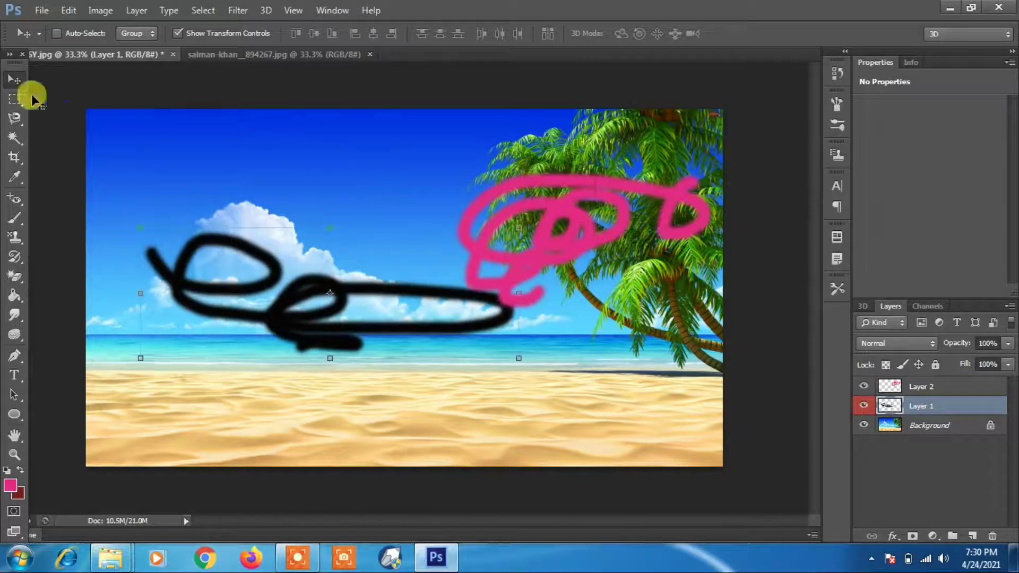
click(136, 11)
mouse_move(283, 29)
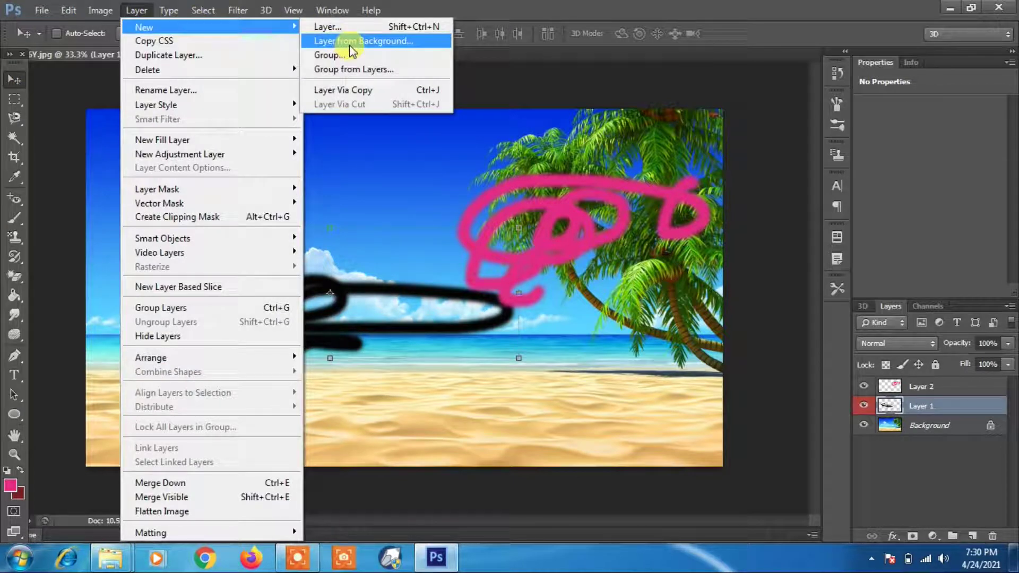
click(613, 138)
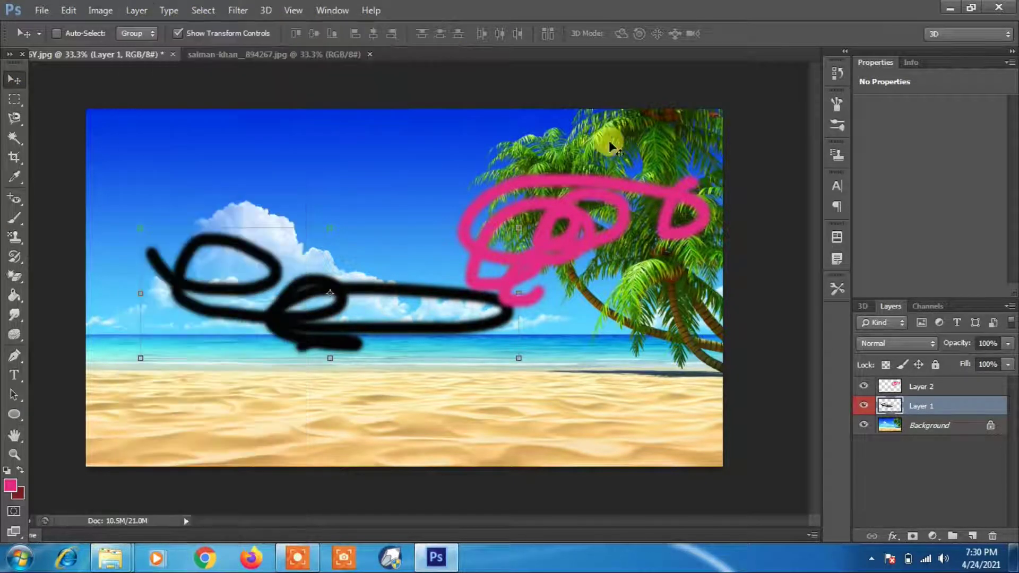
Step: Delete Layer 1 and Layer 2 from the beach image
right_click(933, 412)
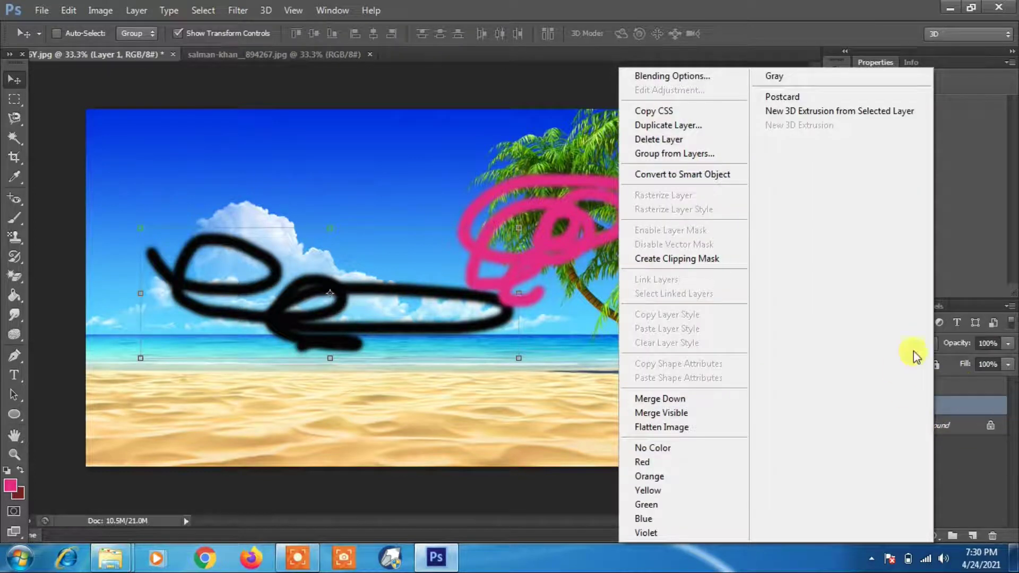
click(670, 139)
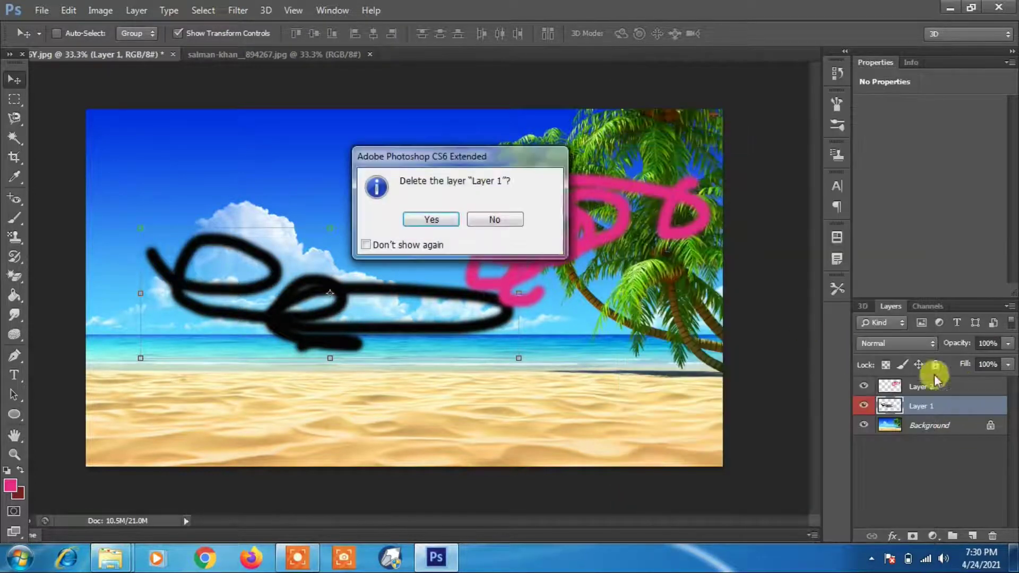
click(443, 219)
right_click(907, 387)
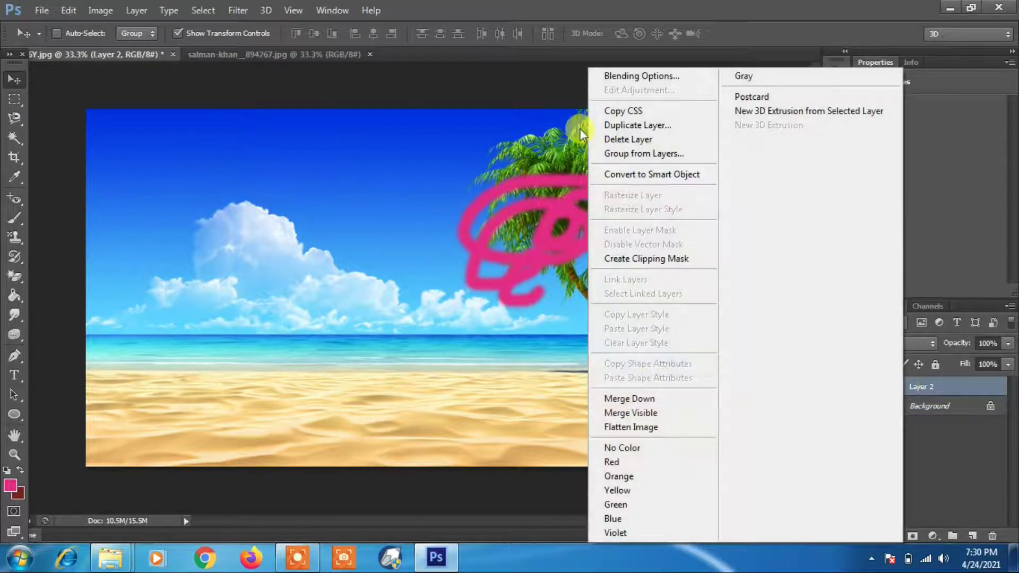
click(641, 140)
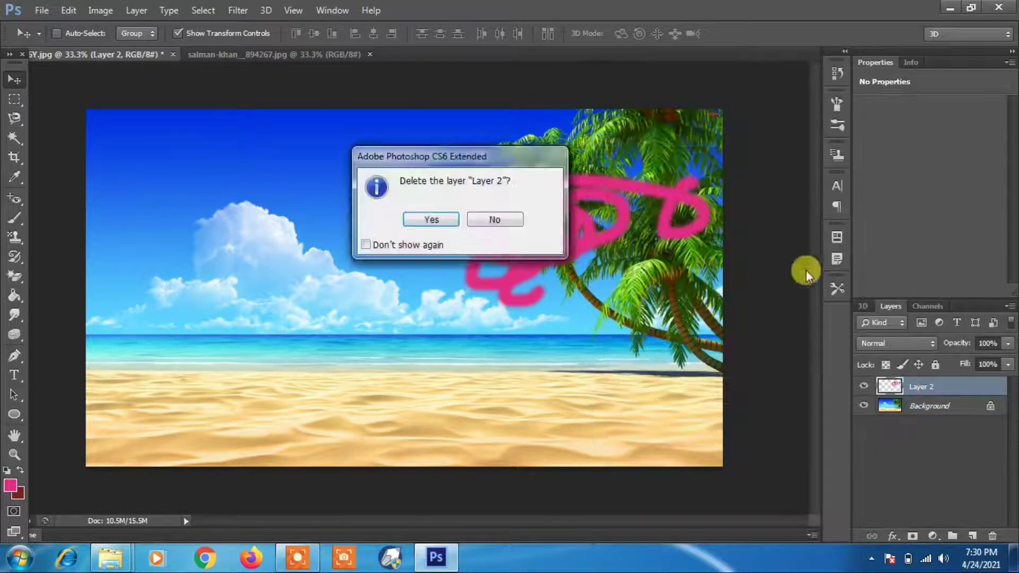
click(435, 219)
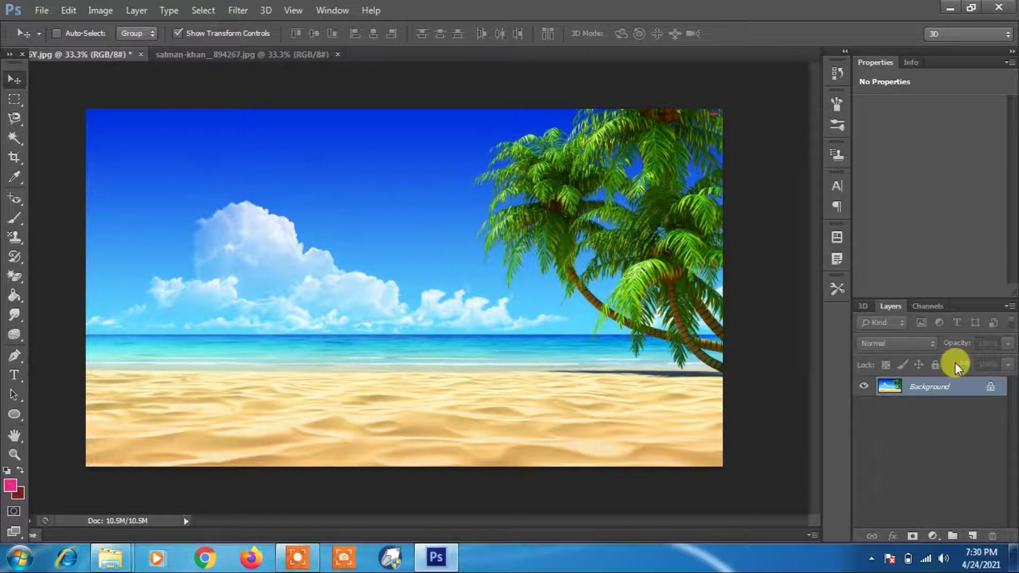
Step: Convert the locked Background into a regular layer named Layer 0 with Normal mode and 100% opacity
click(139, 10)
mouse_move(179, 29)
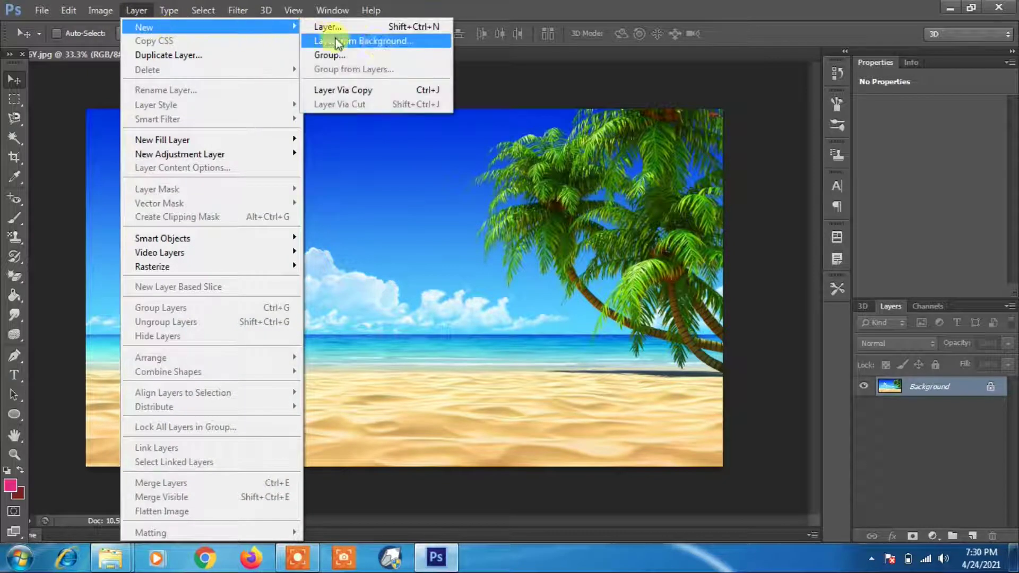
click(384, 42)
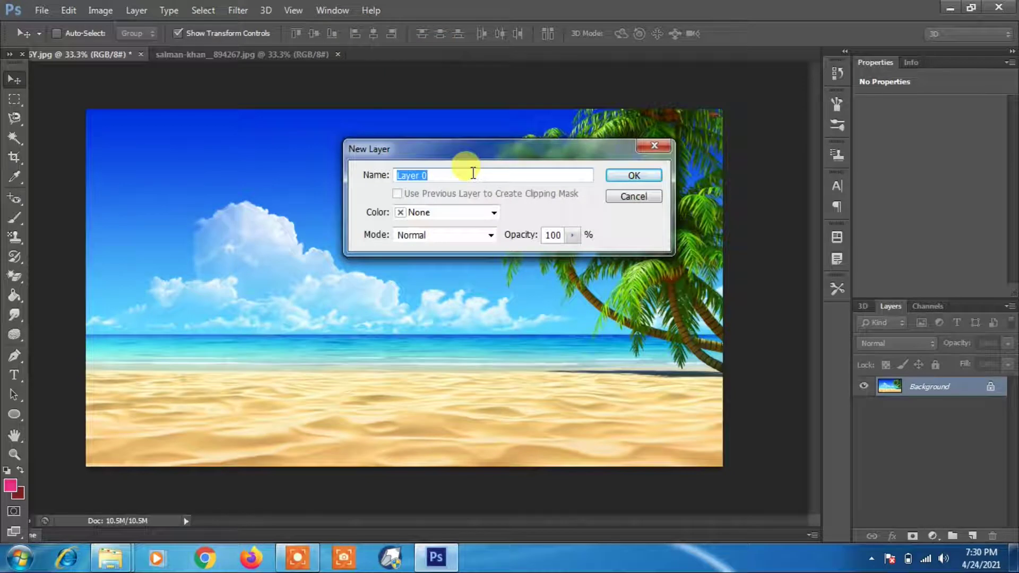
click(623, 183)
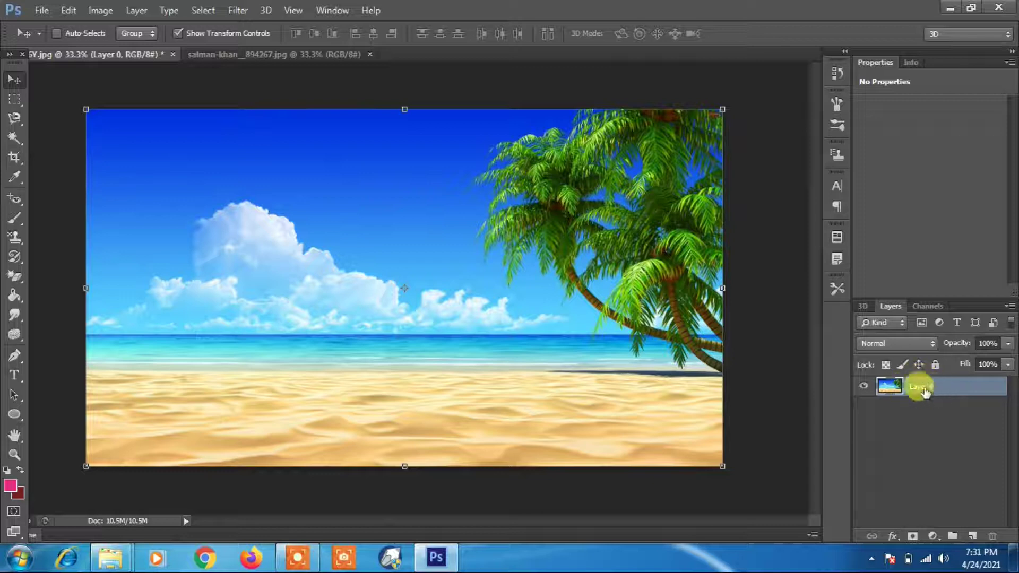
Step: Move Layer 0 away from its original position on the canvas and undo the move
drag(560, 234, 504, 246)
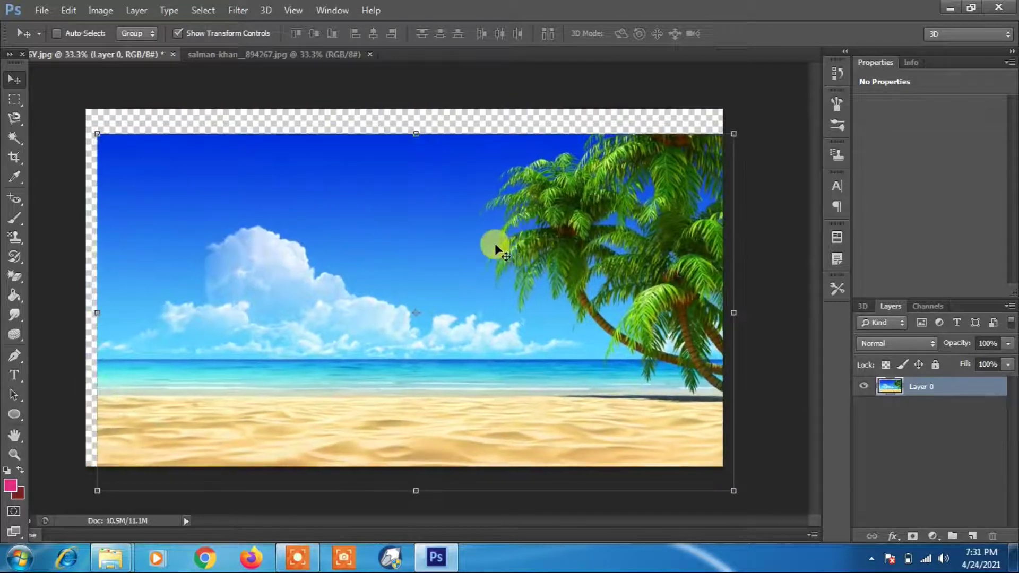
key(ctrl+z)
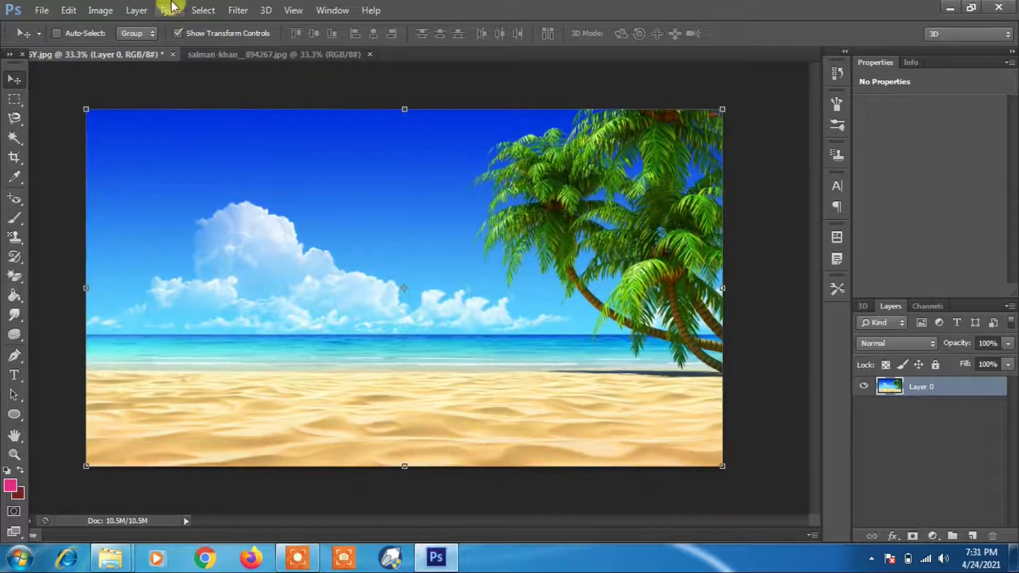
click(139, 10)
mouse_move(250, 26)
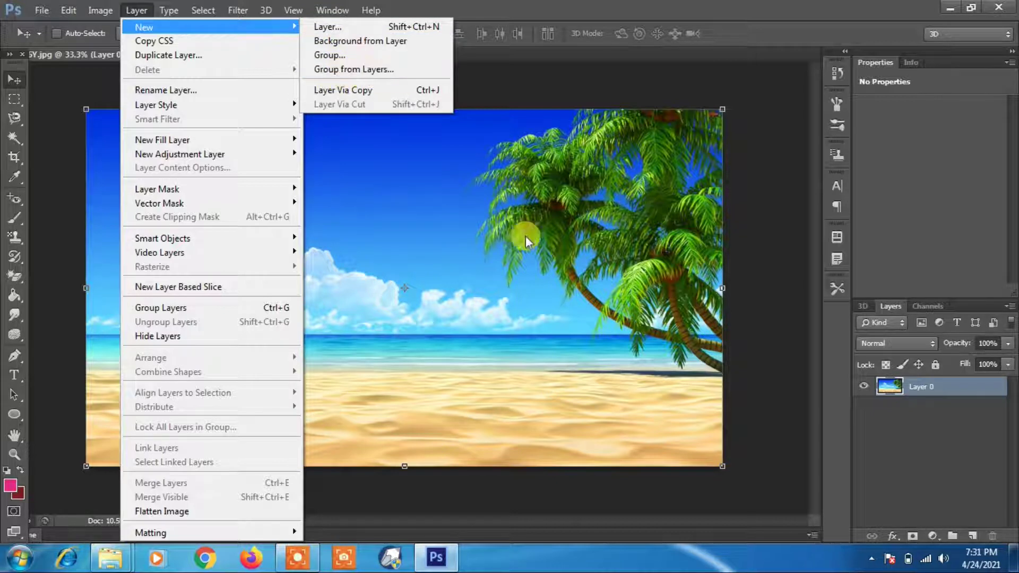
click(543, 242)
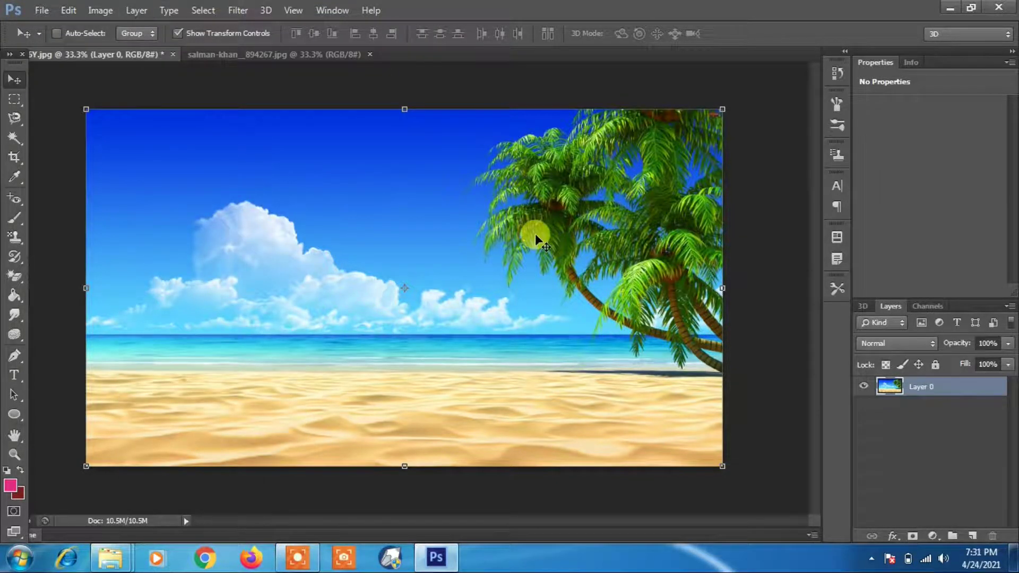
Step: Shift Layer 0 slightly down and to the right, and revert the beach image to its last saved version
drag(535, 234, 547, 259)
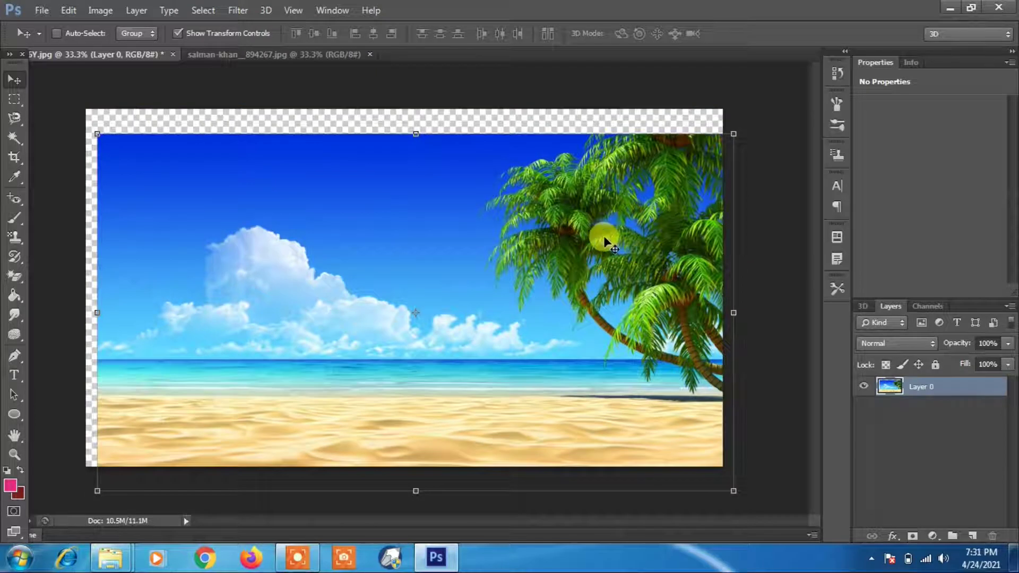
click(38, 11)
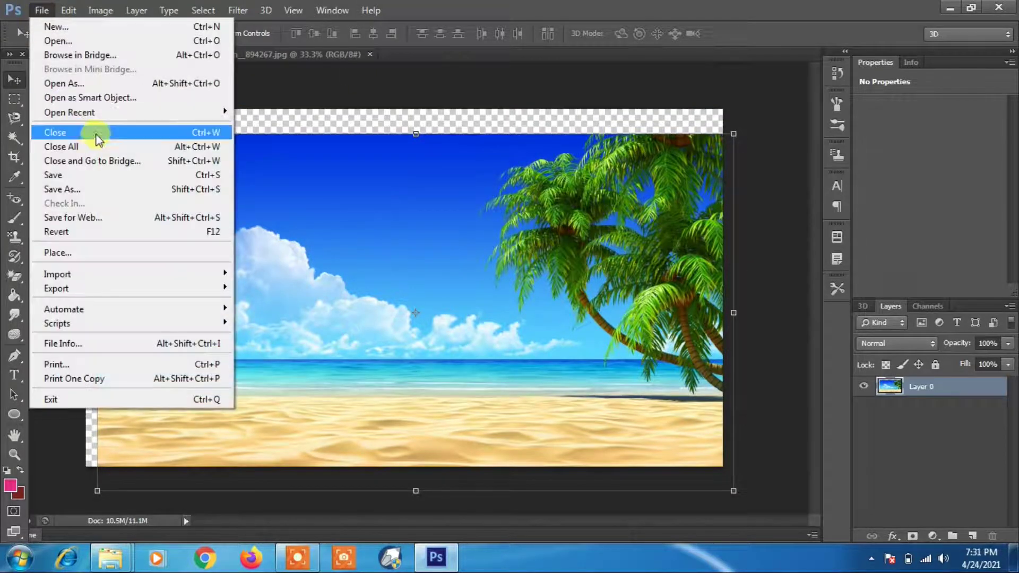
click(112, 232)
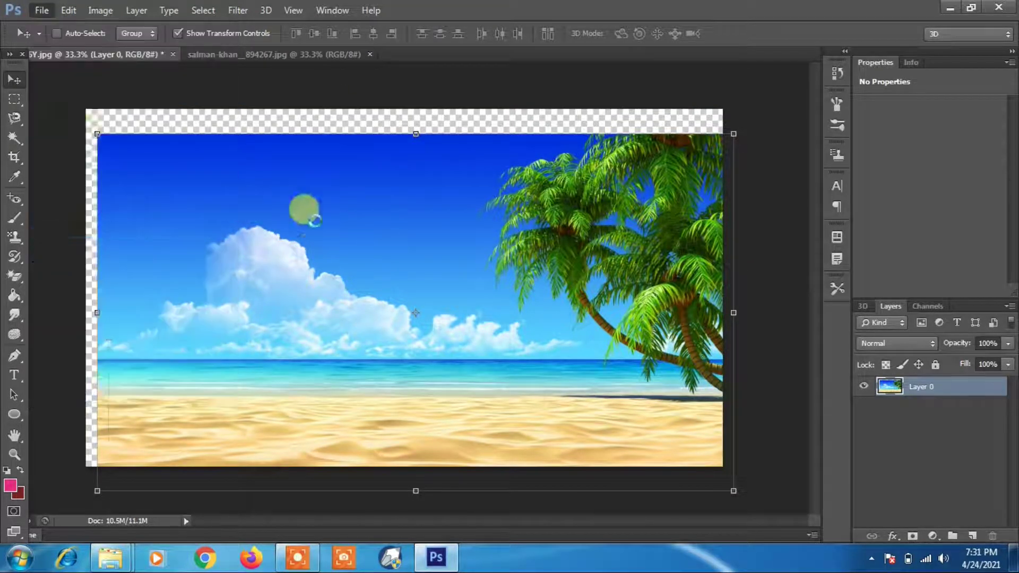
Step: Duplicate the Background layer once, and duplicate the resulting Background copy twice as Background copy 2 and Background copy 3
right_click(934, 385)
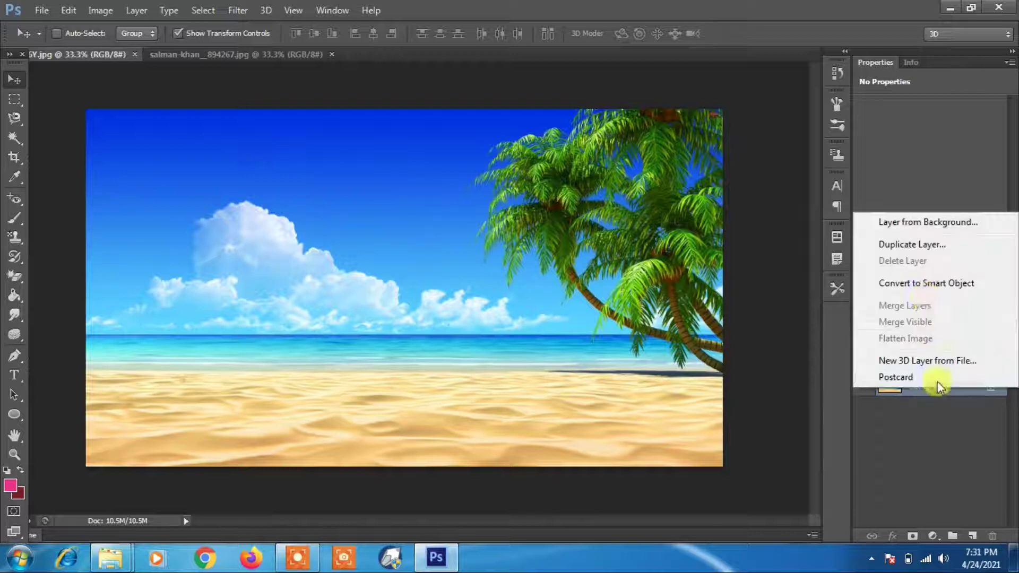
click(912, 245)
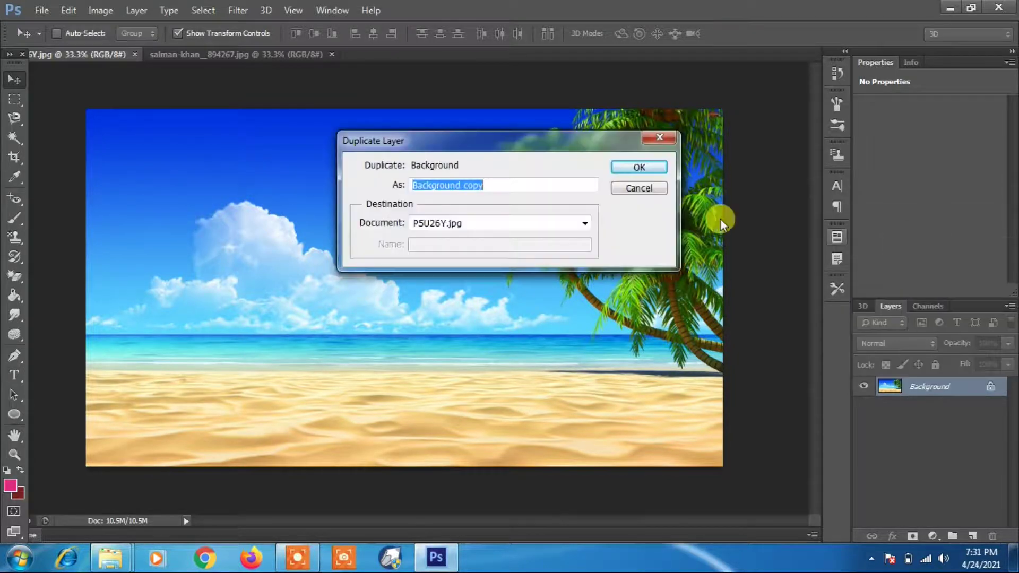
click(630, 170)
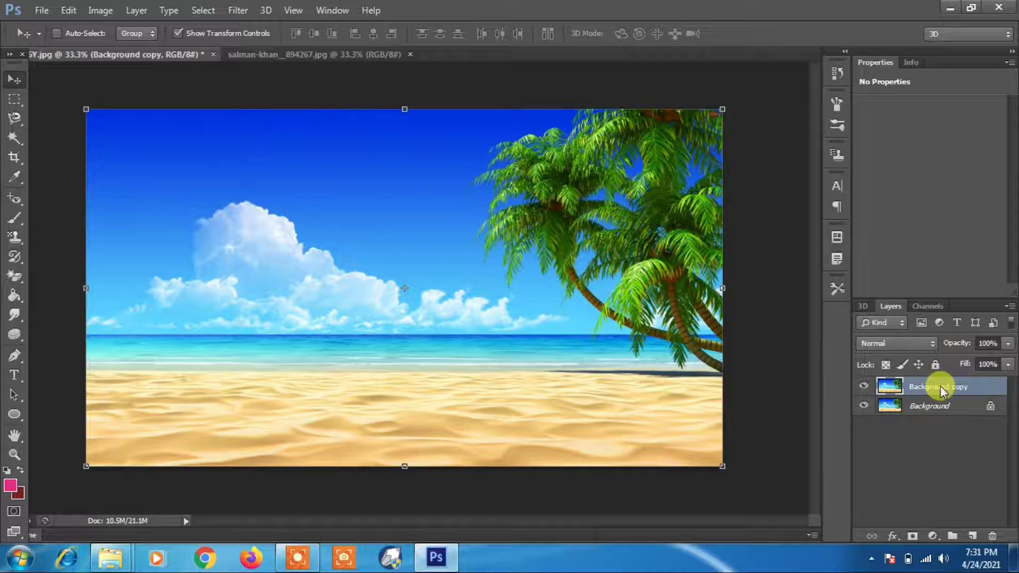
right_click(942, 391)
click(711, 129)
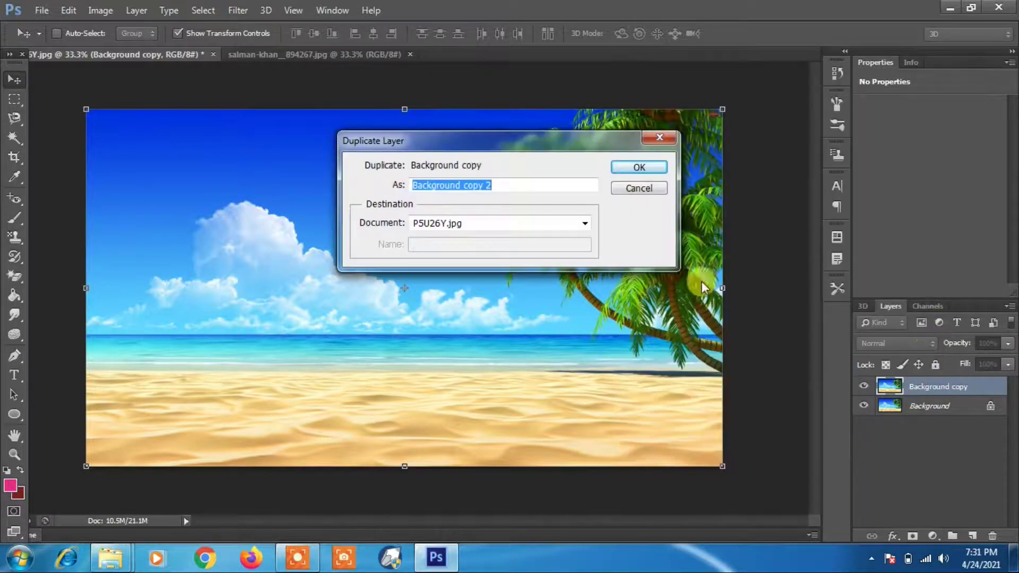
click(657, 171)
right_click(934, 406)
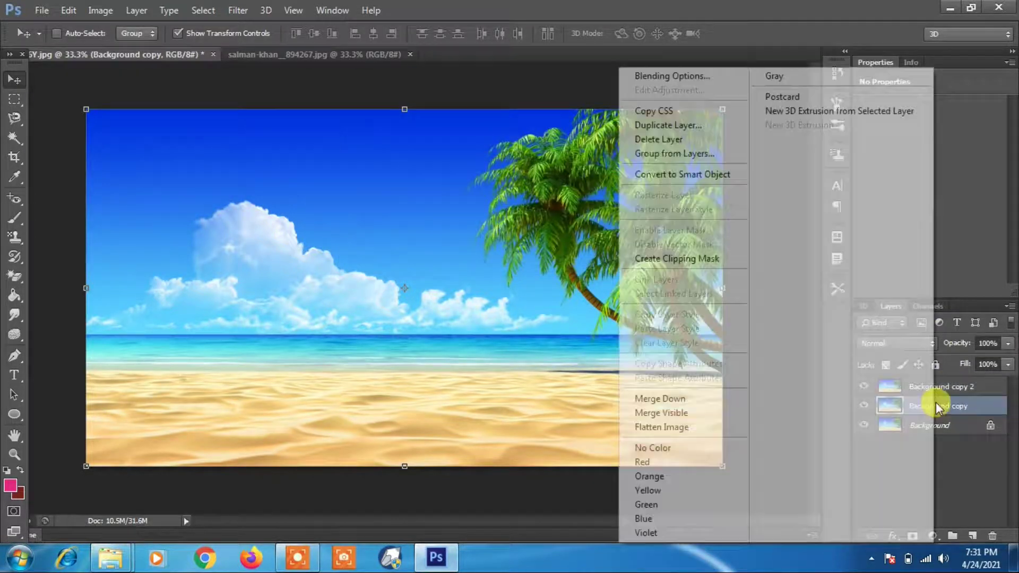
click(677, 129)
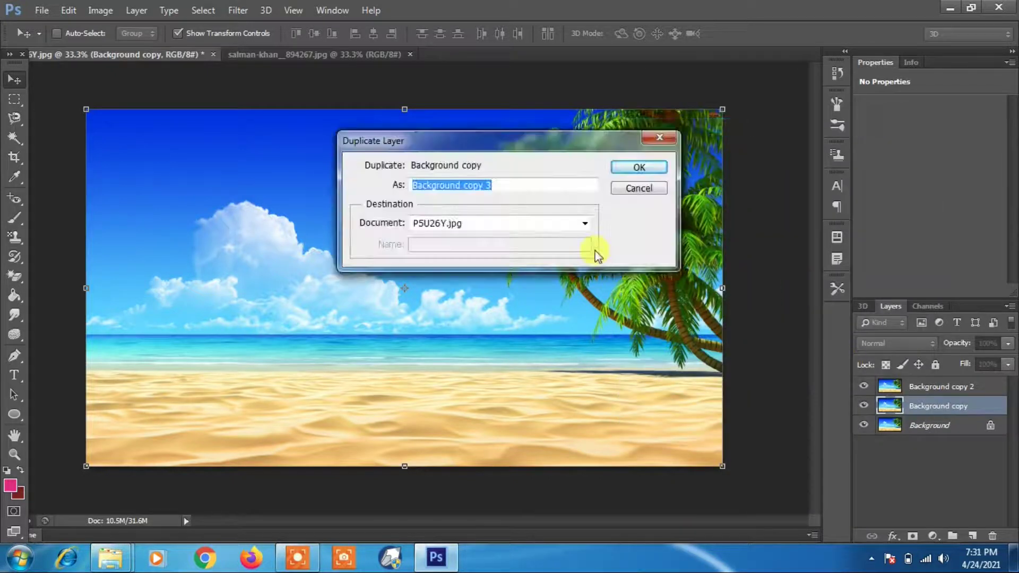
click(624, 168)
click(910, 423)
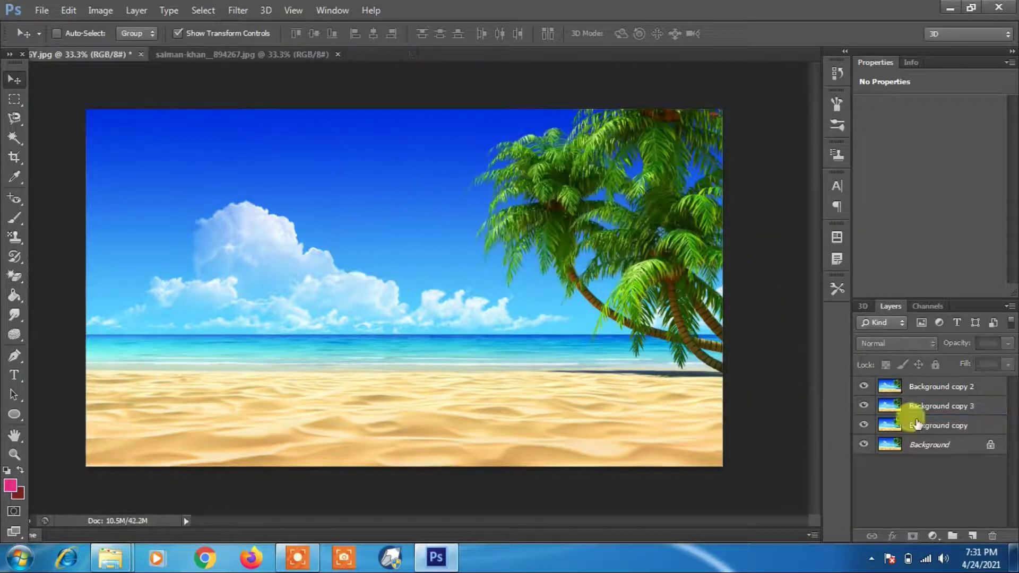
click(910, 387)
click(945, 428)
click(946, 391)
click(938, 425)
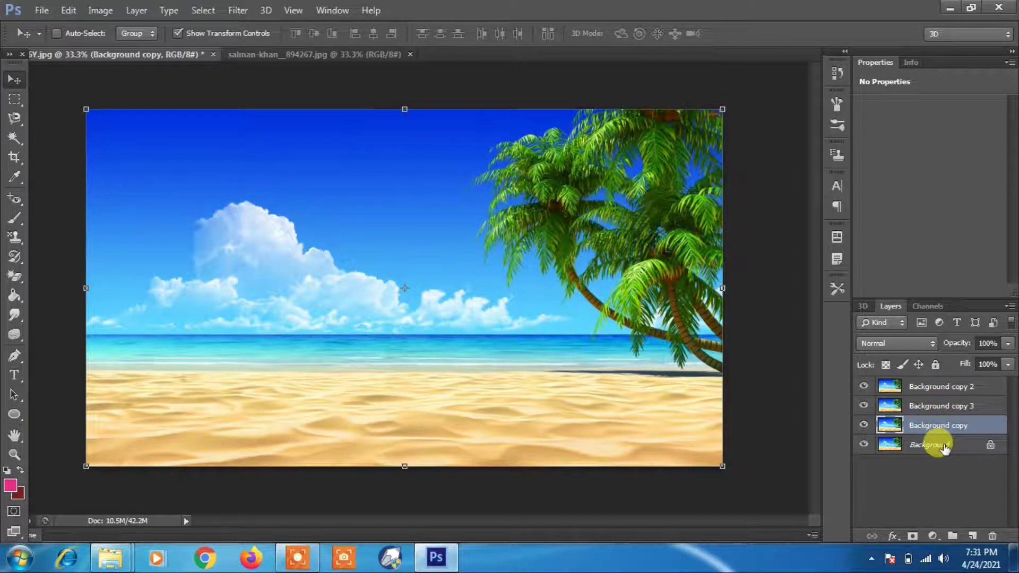
Step: Create a new layer group named Group 1 above Background copy 2 with no color, Pass Through mode and 100% opacity
click(899, 385)
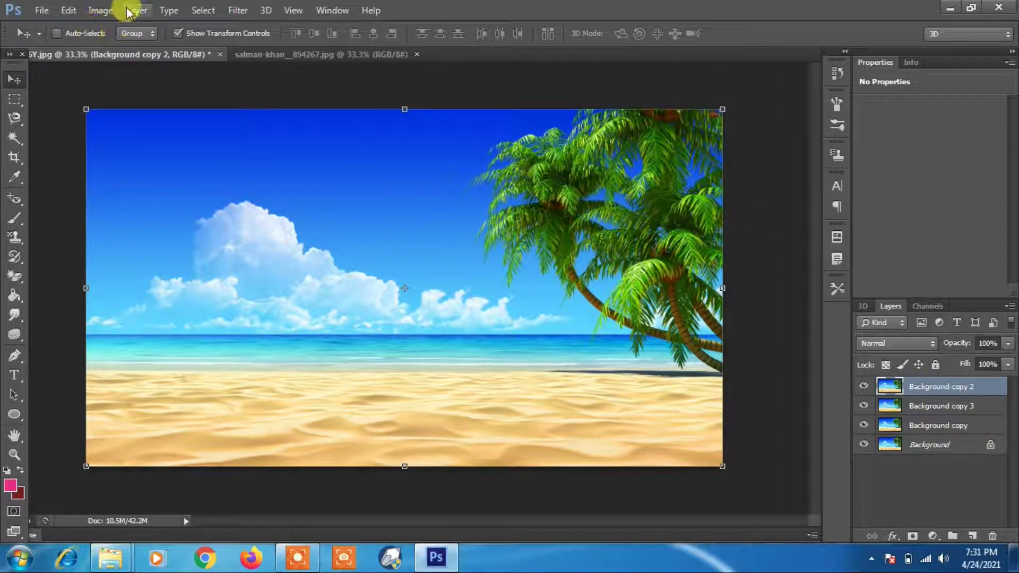
click(169, 10)
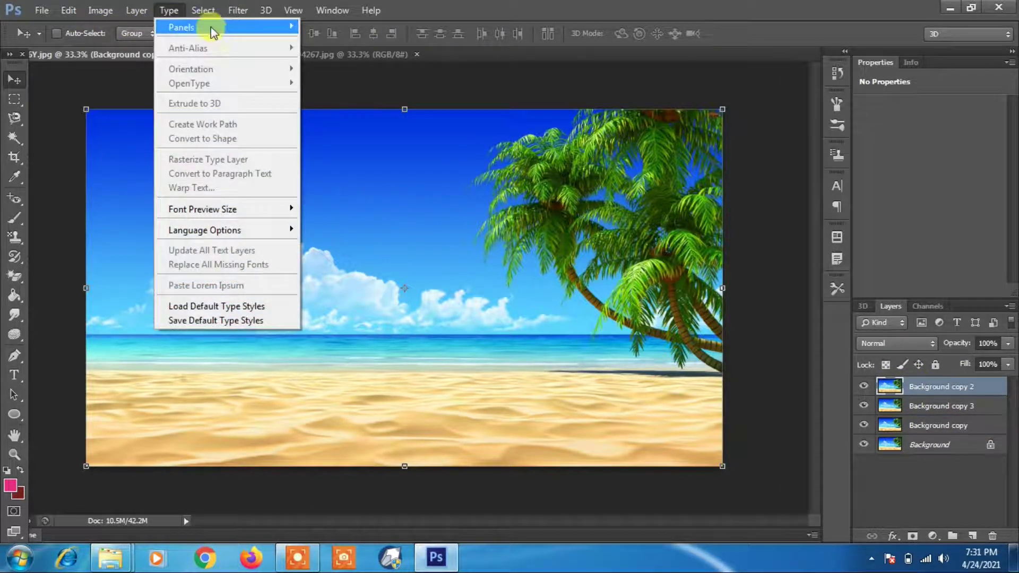
mouse_move(136, 10)
mouse_move(271, 27)
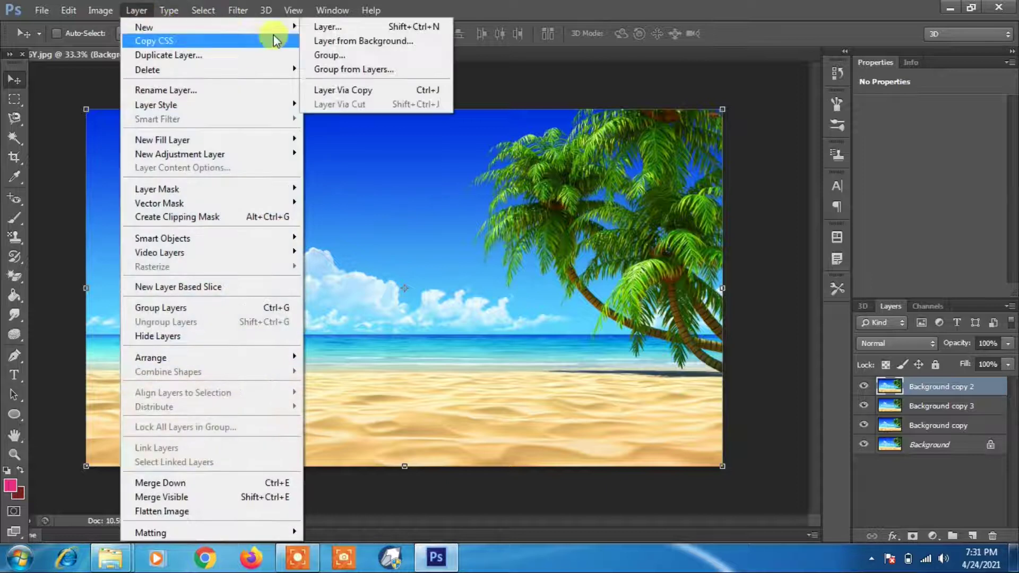
click(349, 56)
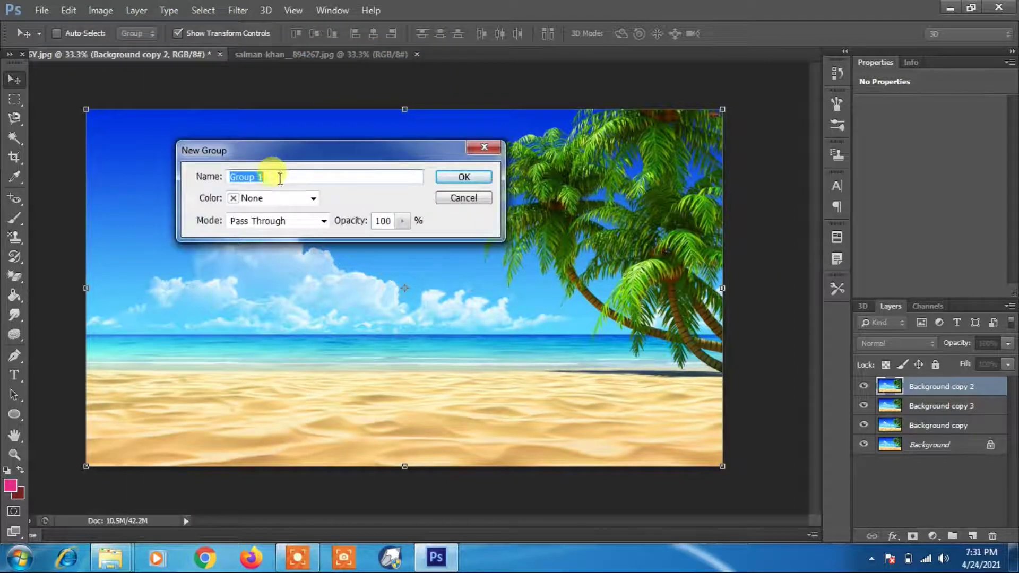
click(460, 179)
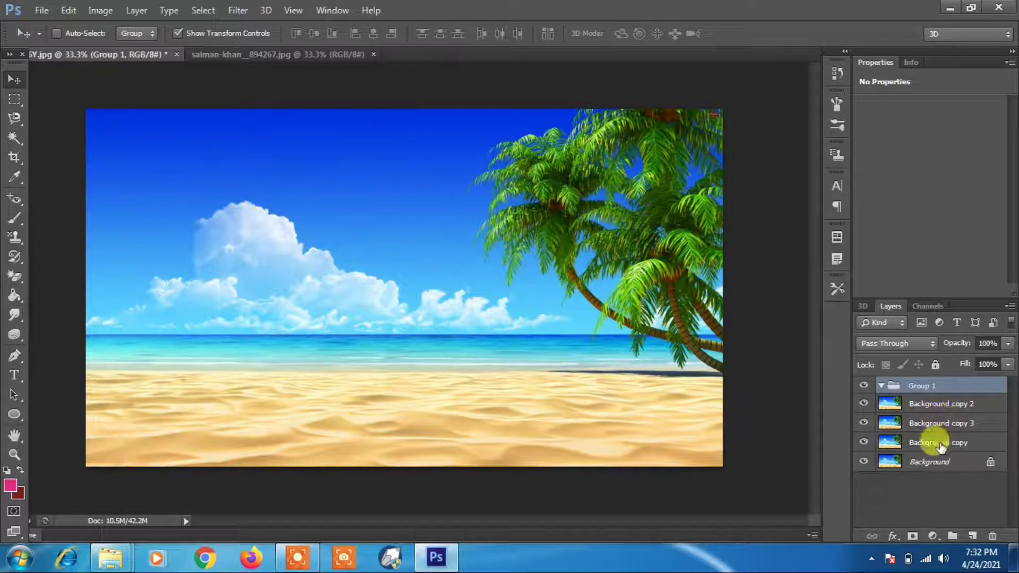
Step: Move the Background copy, Background copy 2 and Background copy 3 layers into Group 1
drag(928, 445, 924, 392)
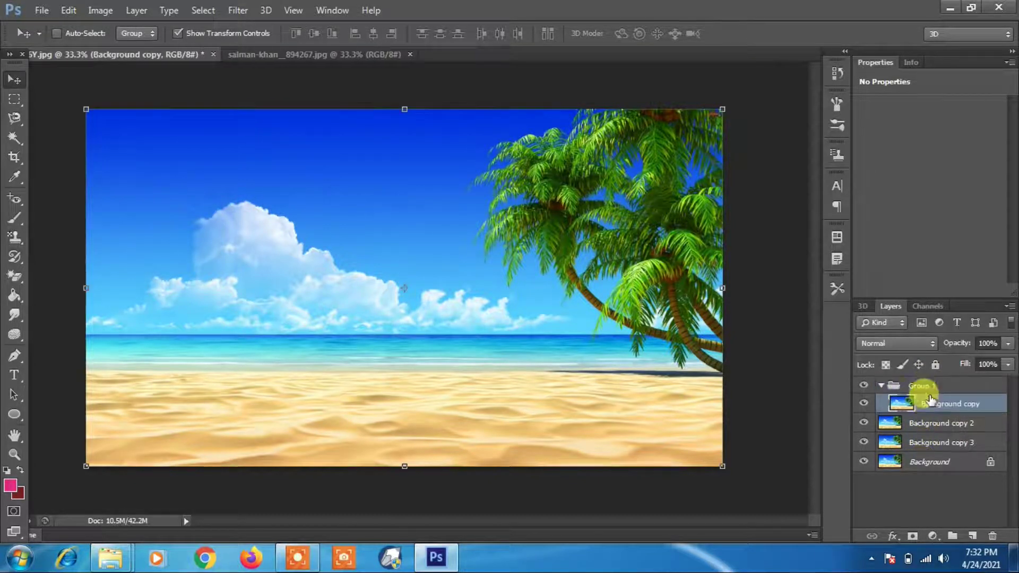
drag(944, 430, 934, 396)
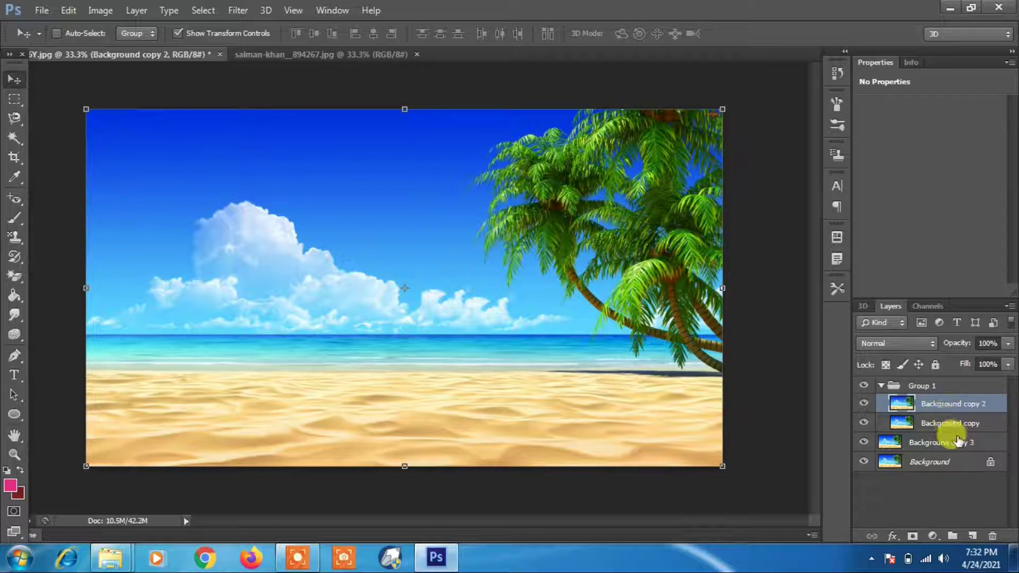
drag(953, 443, 916, 410)
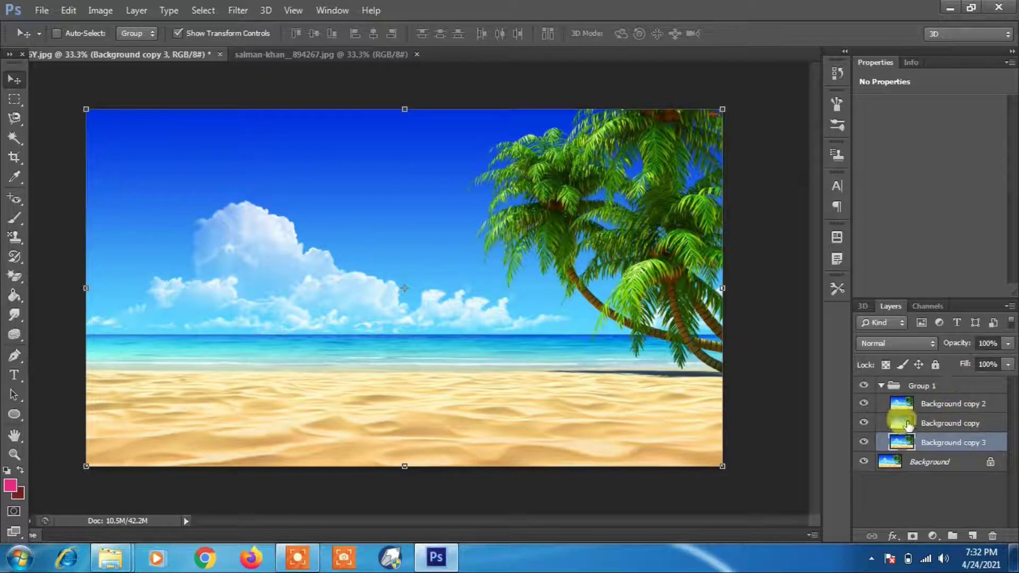
Step: Collapse and expand Group 1 several times to examine the layers it contains
click(881, 385)
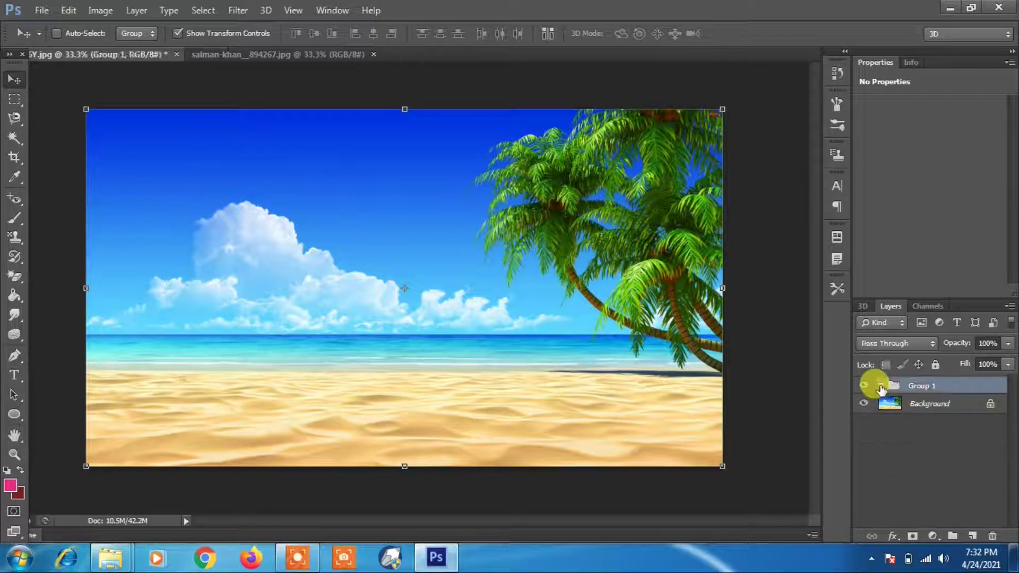
click(881, 386)
click(881, 386)
click(882, 386)
click(881, 386)
click(881, 386)
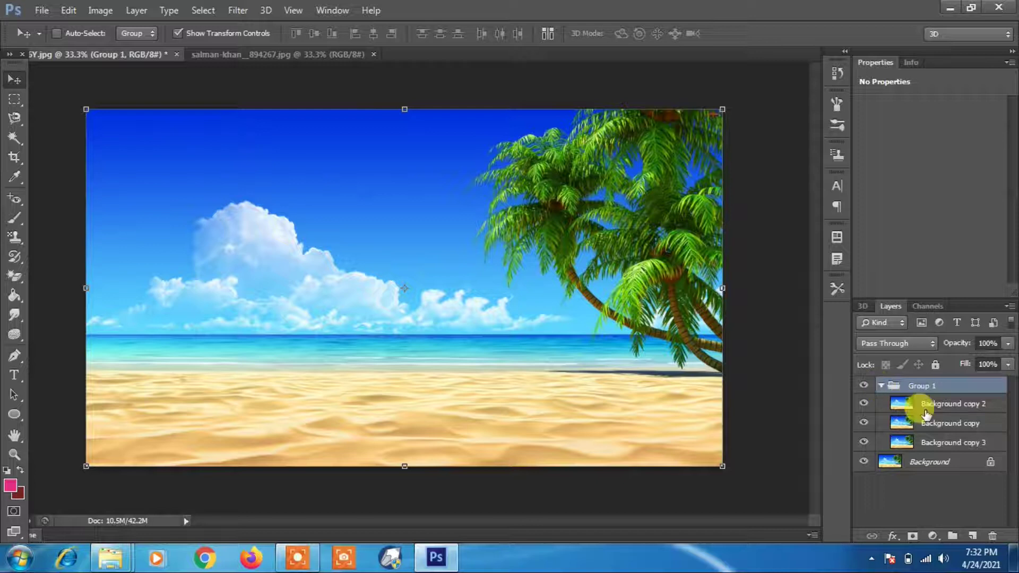
click(881, 386)
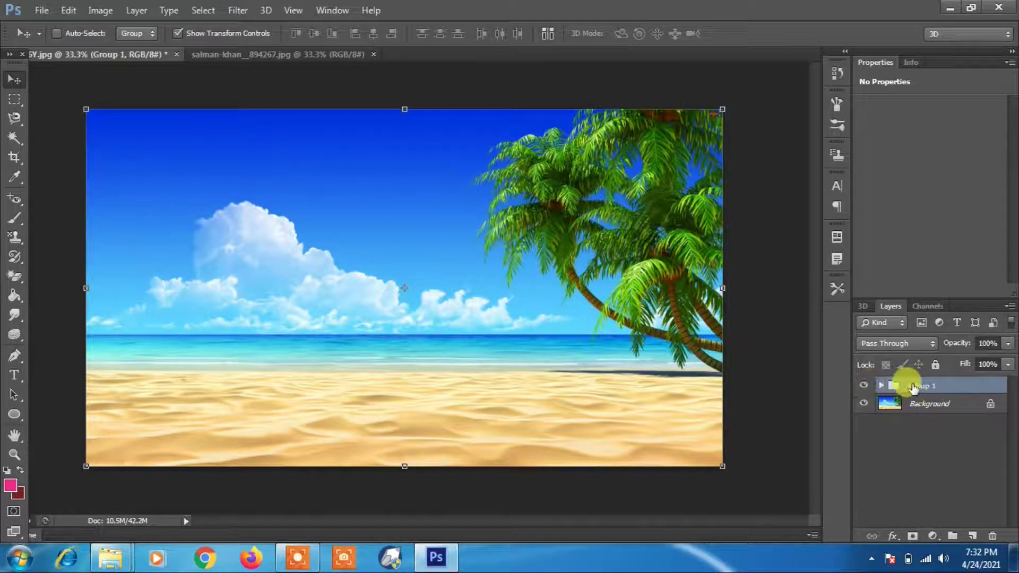
click(882, 386)
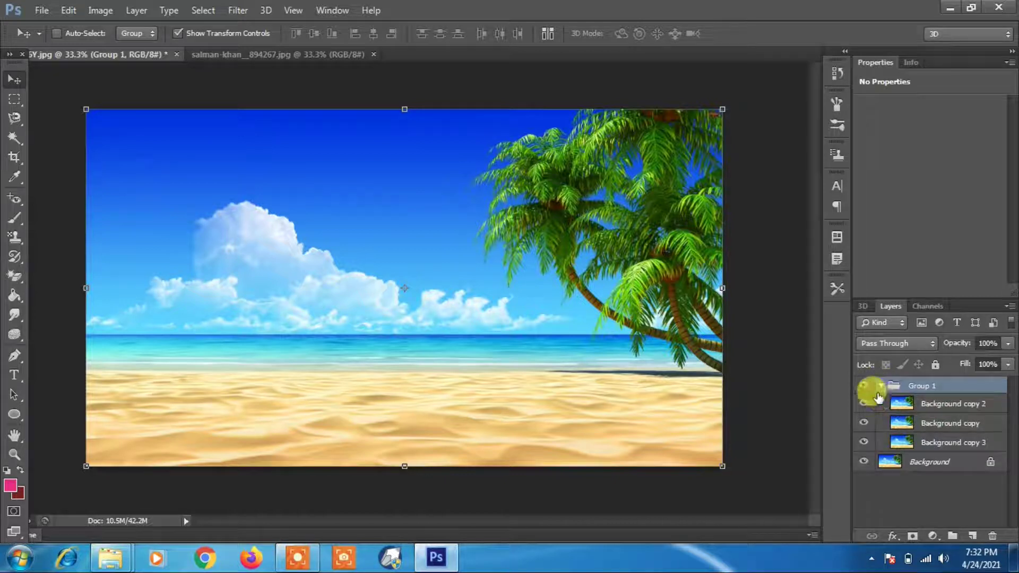
Step: Hide Group 1 and paint pink #ea2682 strokes with the Brush tool on Background copy 3 and Background copy 2
click(865, 388)
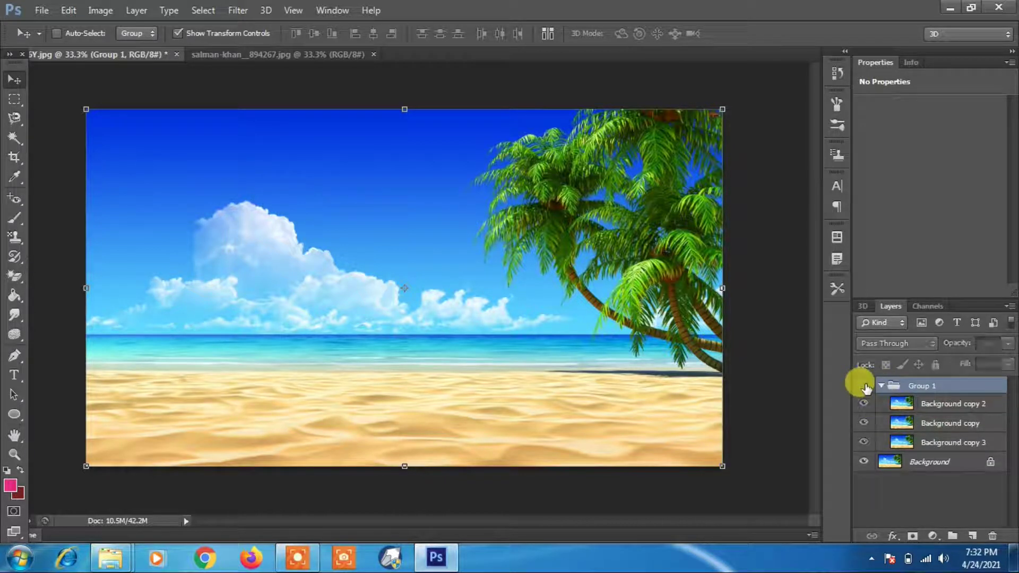
click(961, 441)
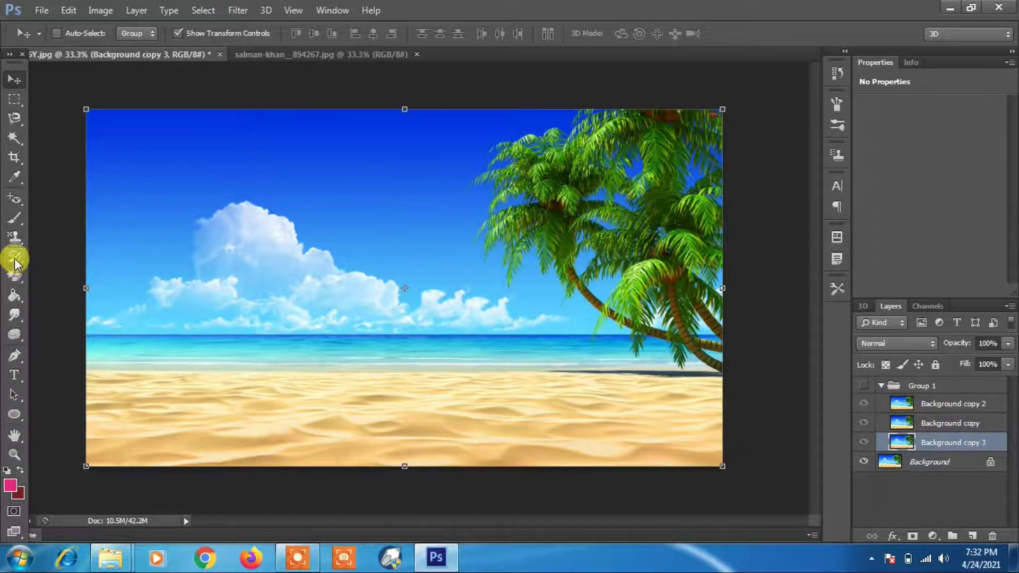
click(15, 218)
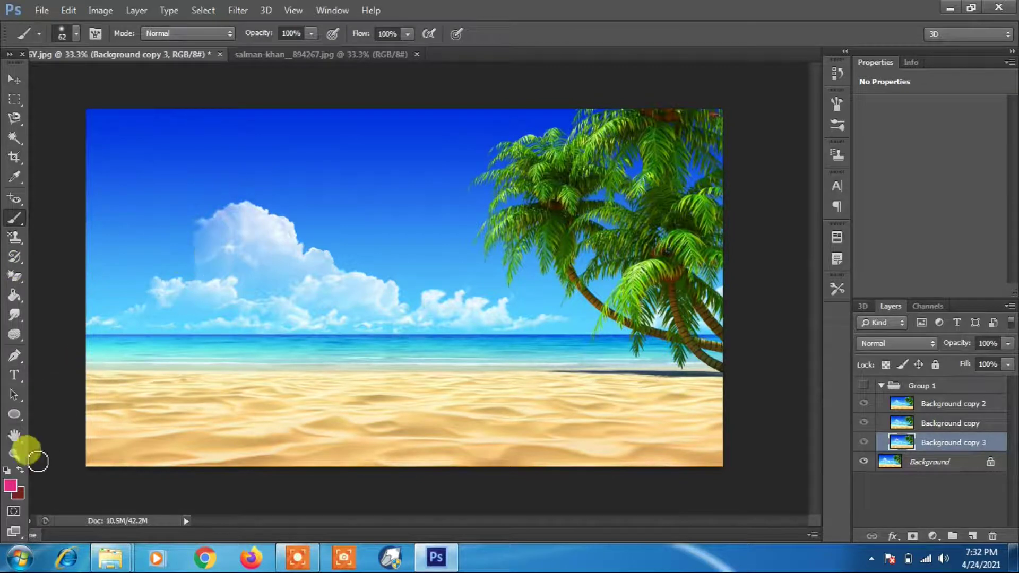
click(11, 486)
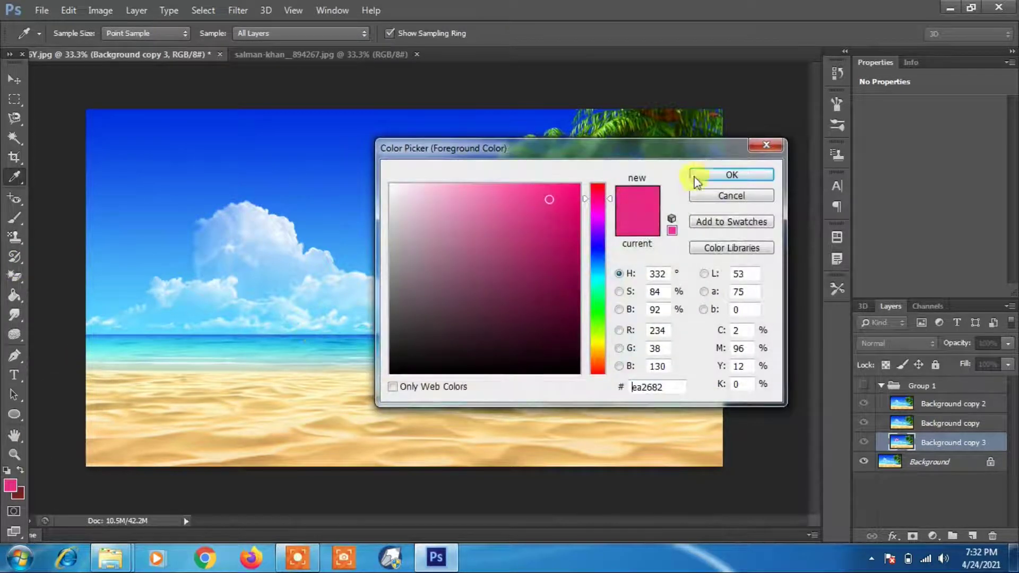
click(695, 178)
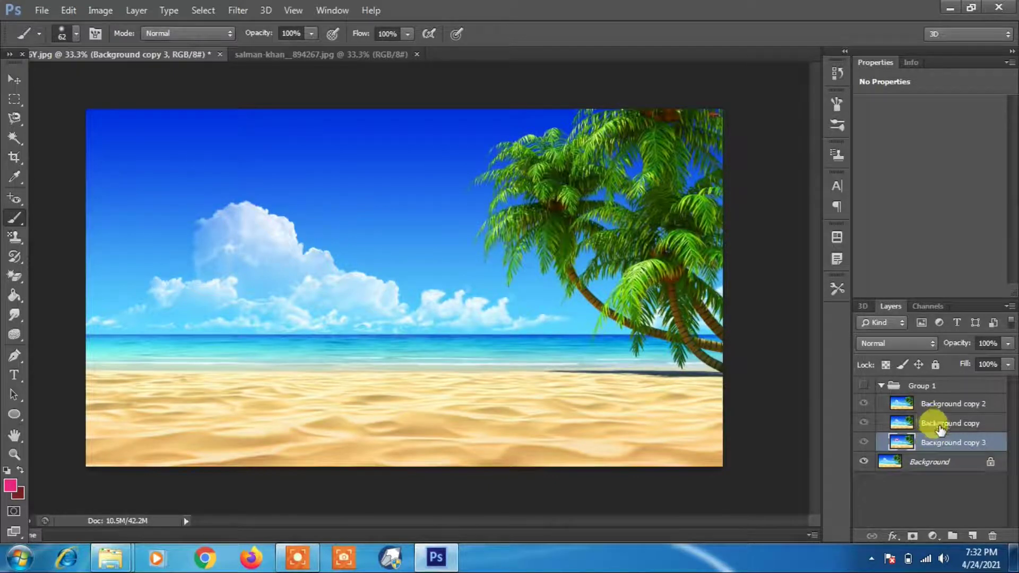
click(941, 425)
click(939, 404)
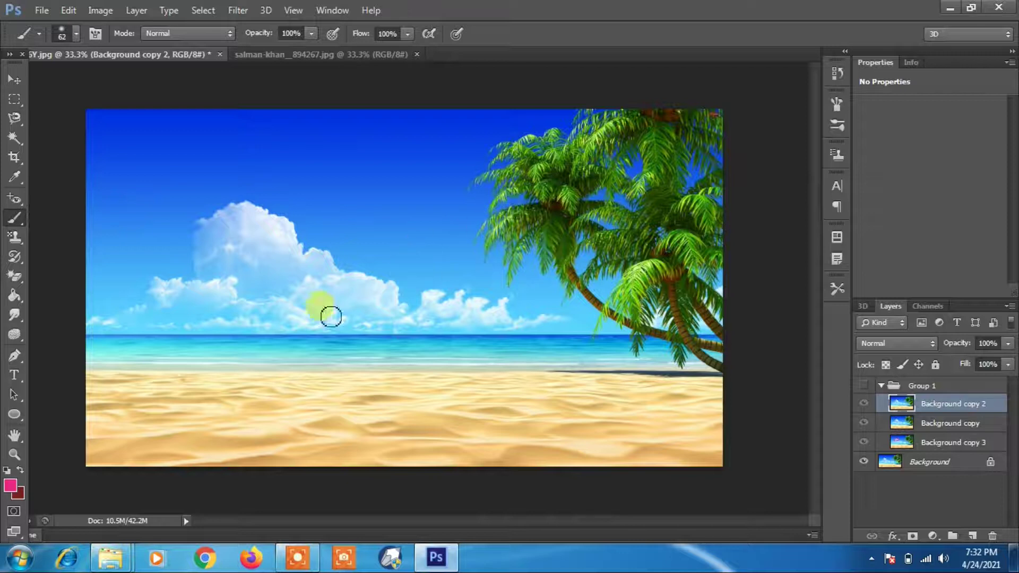
Step: Change the foreground color to pink #de3685 and make Group 1 visible again
click(9, 493)
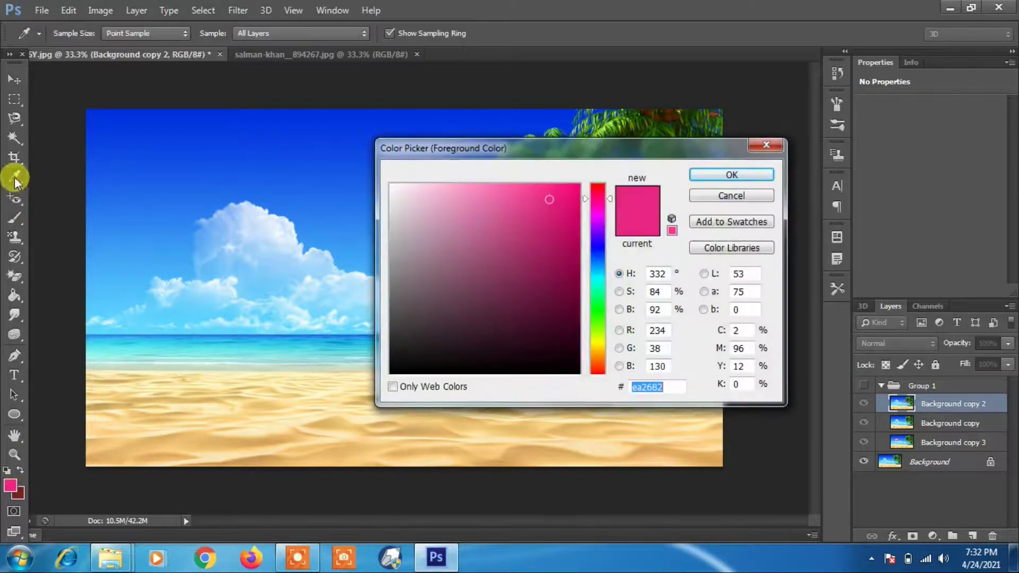
click(530, 210)
click(732, 175)
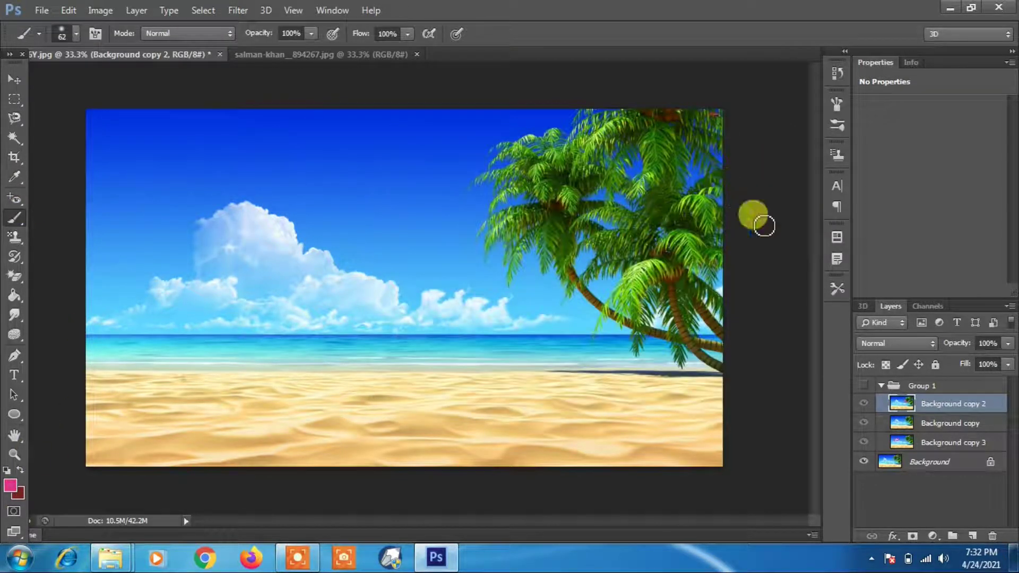
click(865, 387)
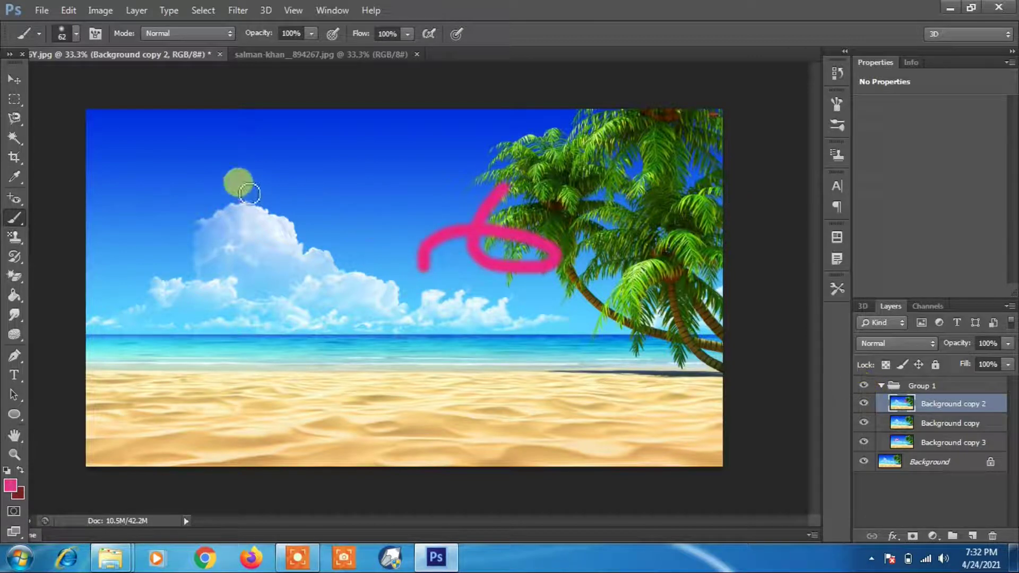
Step: Paint more looping pink strokes across the sky and palm leaves on the Background copy 2 layer
click(930, 424)
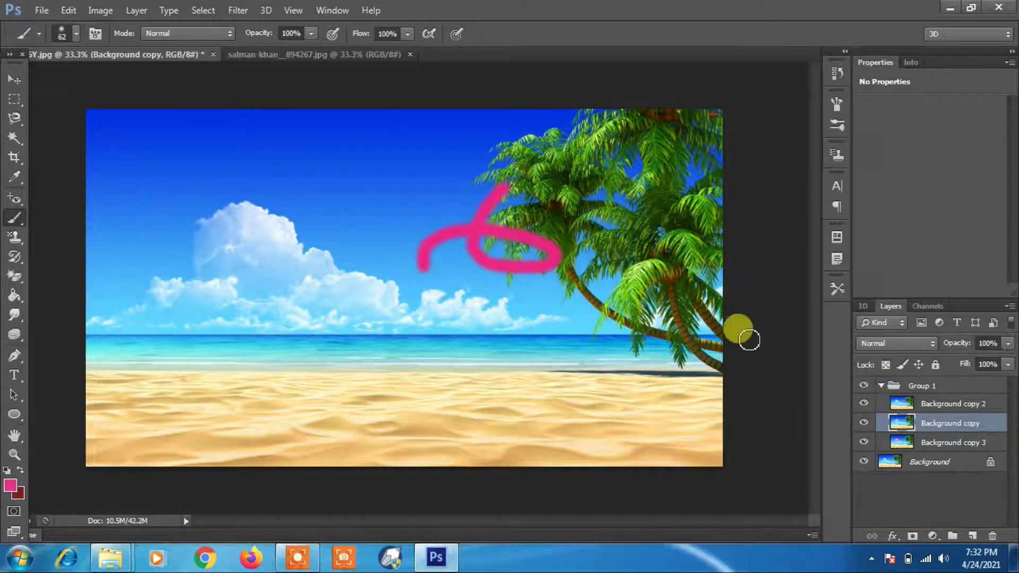
click(924, 405)
mouse_move(572, 225)
mouse_down()
mouse_move(471, 298)
mouse_move(345, 260)
mouse_move(544, 263)
mouse_move(590, 291)
mouse_up()
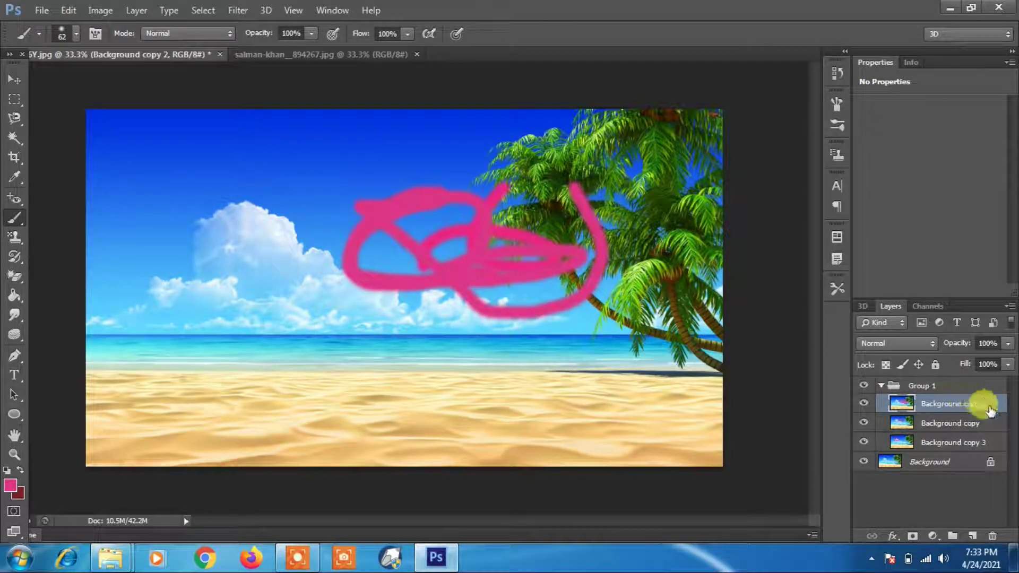
Step: Set the foreground color to teal #1ac49e and move the Background copy 3 layer to the top of Group 1
click(982, 443)
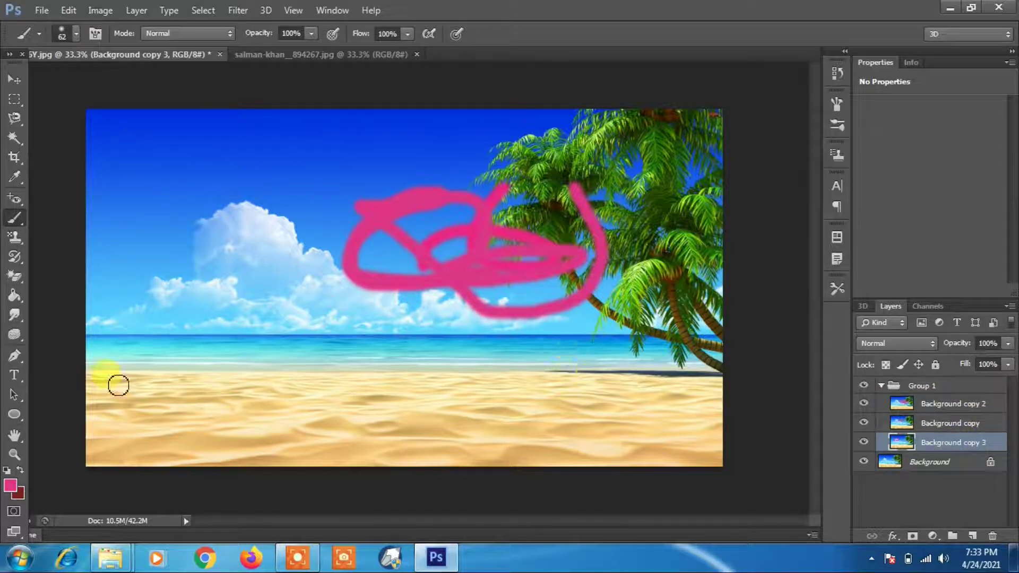
click(11, 487)
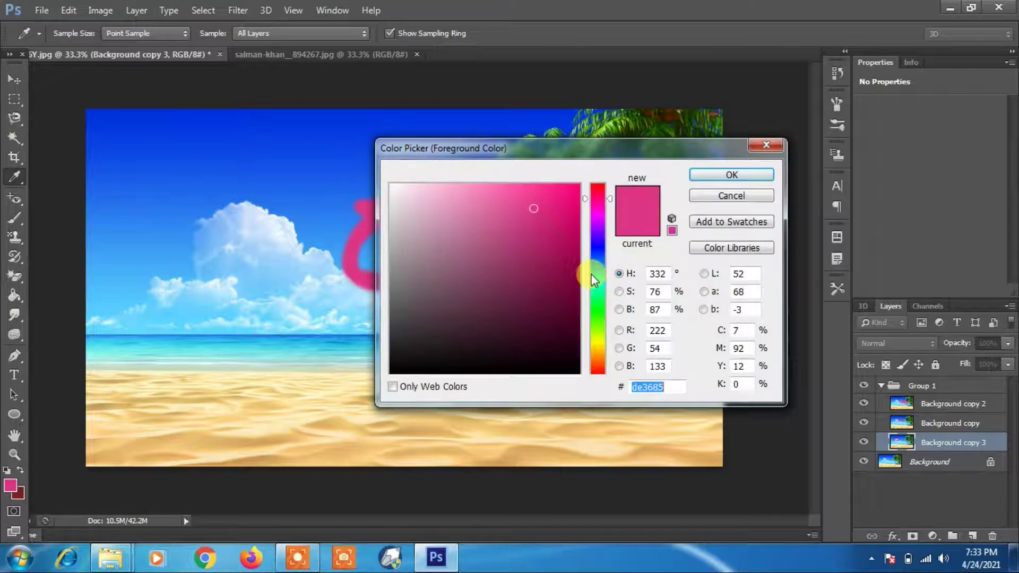
drag(588, 274, 598, 293)
click(553, 221)
click(715, 177)
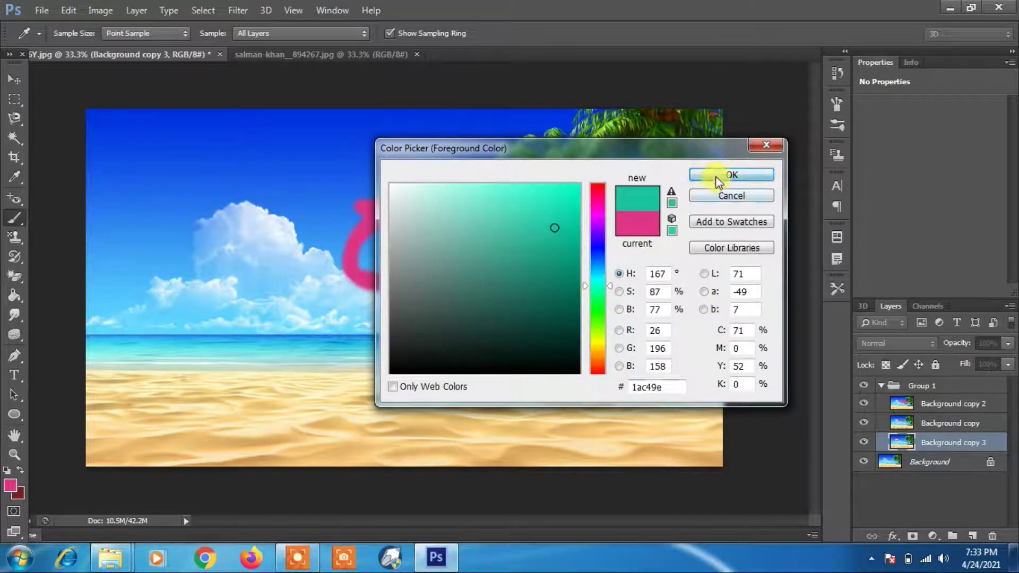
click(908, 442)
mouse_move(908, 442)
mouse_down()
mouse_move(903, 387)
mouse_move(903, 396)
mouse_up()
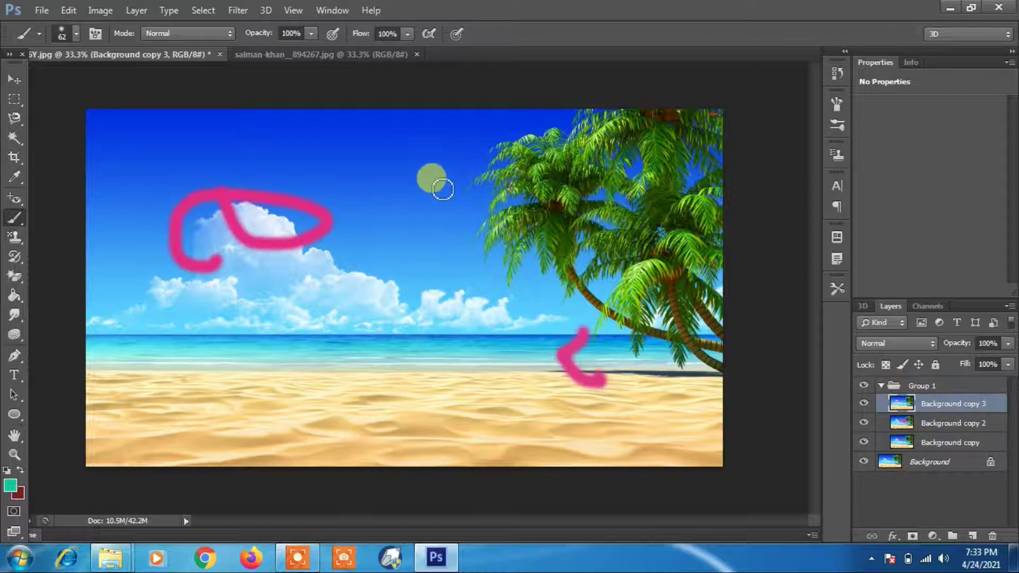
Step: Paint looping teal strokes over the sky on Background copy 3, and move Background copy to the top of Group 1
mouse_move(452, 183)
mouse_down()
mouse_move(479, 254)
mouse_move(481, 236)
mouse_move(512, 256)
mouse_move(455, 316)
mouse_move(482, 332)
mouse_up()
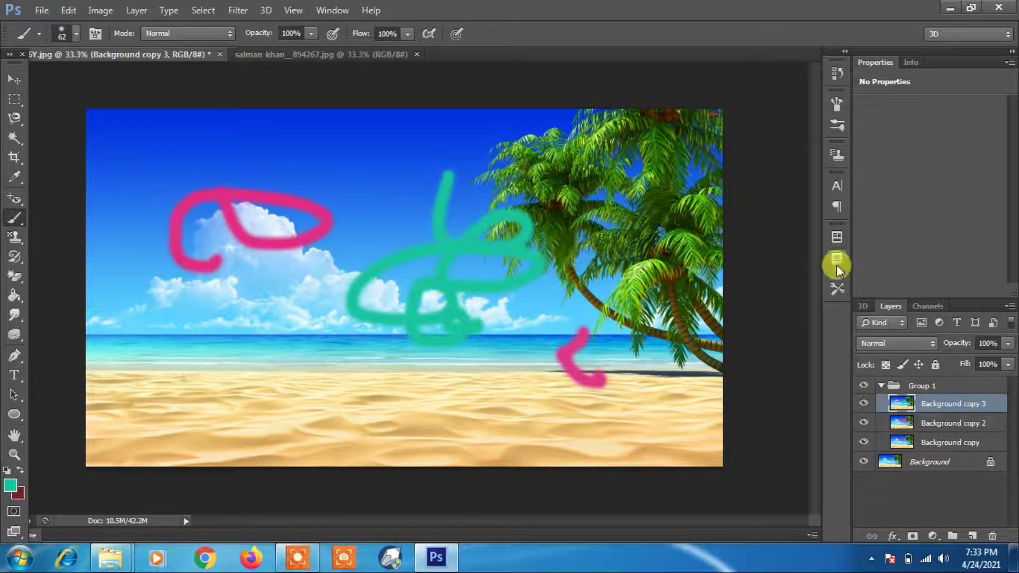
click(955, 423)
click(941, 448)
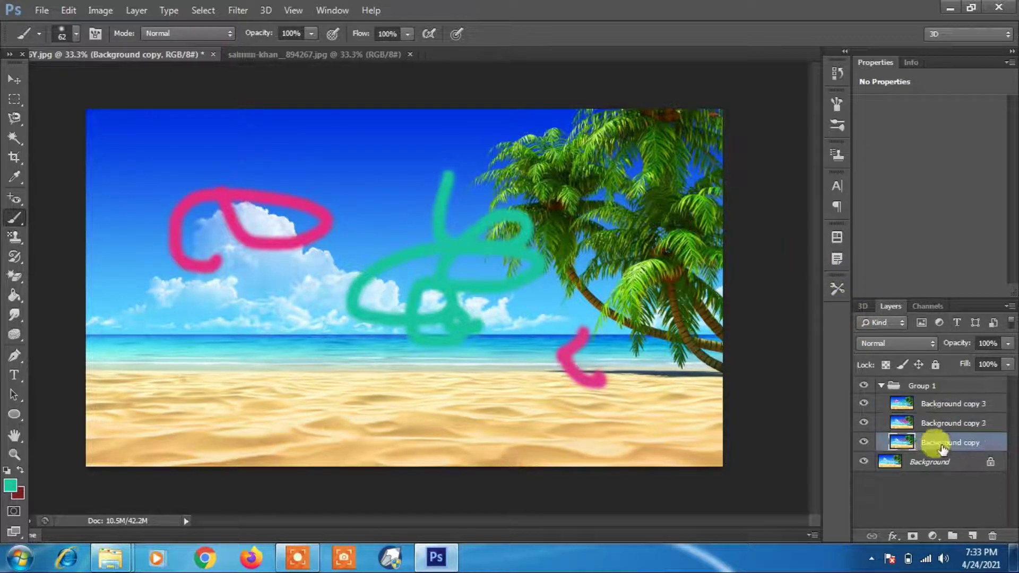
mouse_move(943, 443)
mouse_down()
mouse_move(936, 397)
mouse_move(948, 406)
mouse_up()
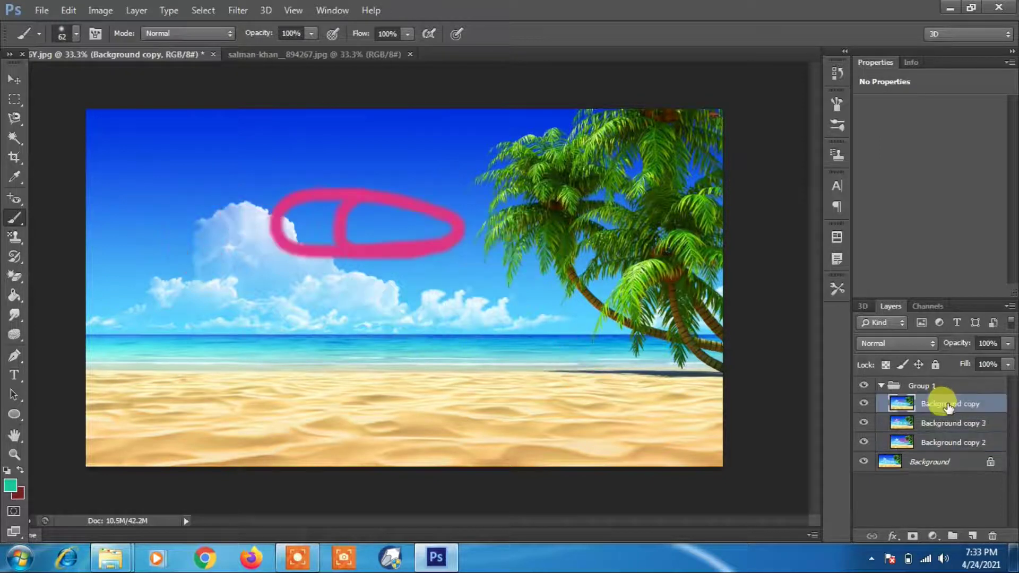
Step: Hide the three layers inside Group 1 one by one, and make them all visible again
click(864, 405)
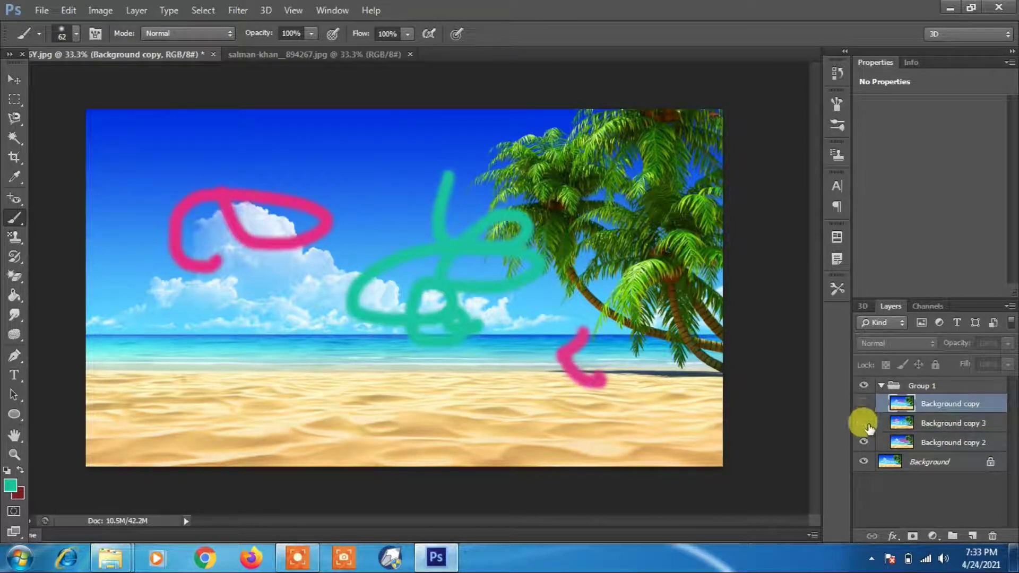
click(864, 424)
click(864, 442)
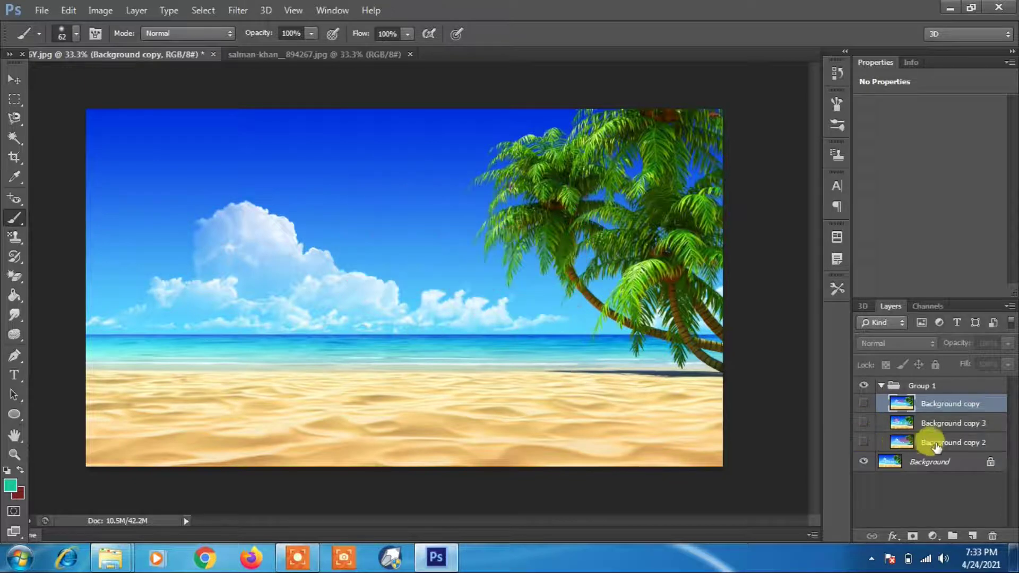
click(864, 406)
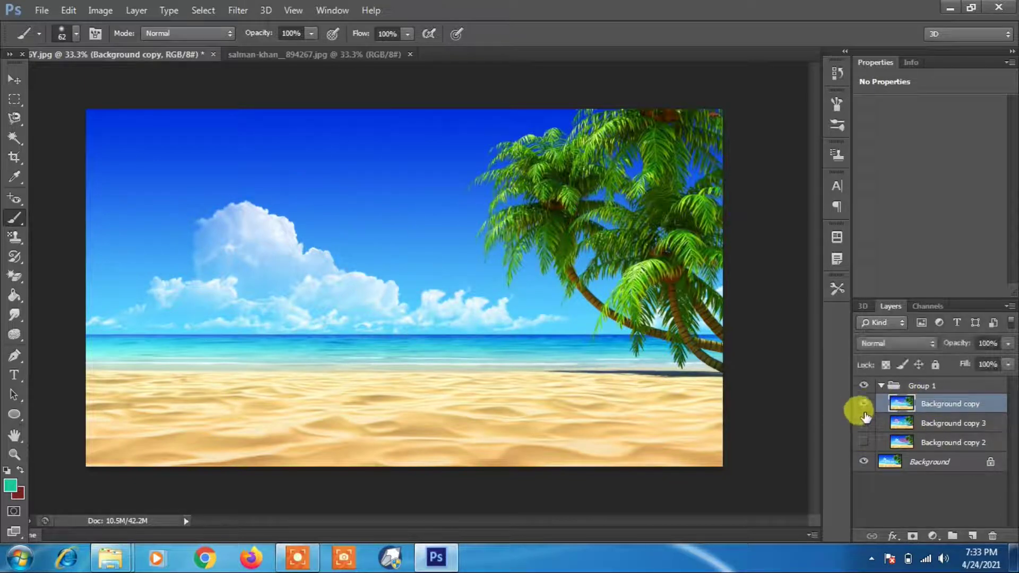
click(864, 424)
click(865, 444)
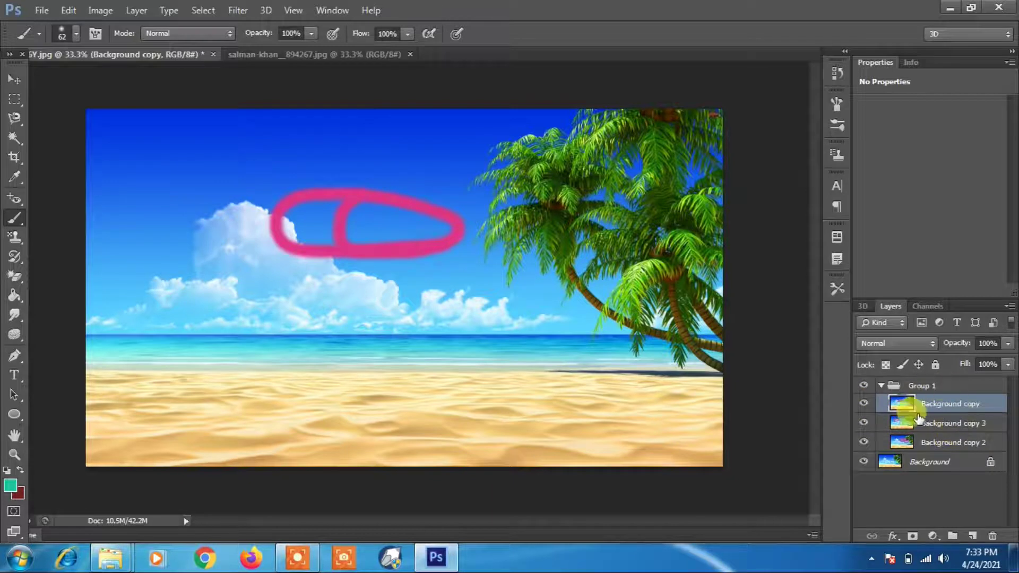
Step: Reorder Group 1 as Background copy 2, Background copy, Background copy 3, and hide the group
drag(953, 443, 955, 409)
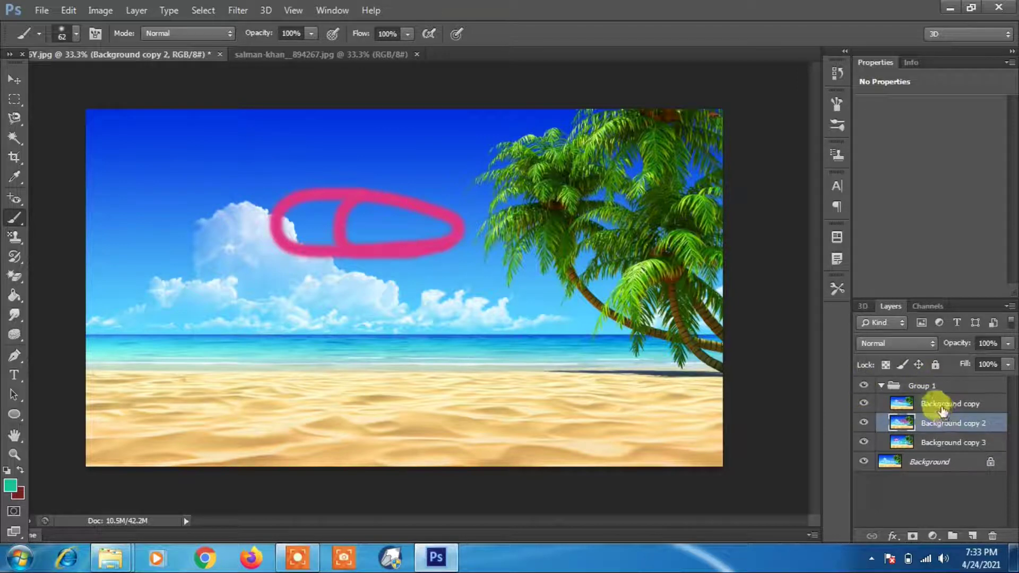
click(881, 387)
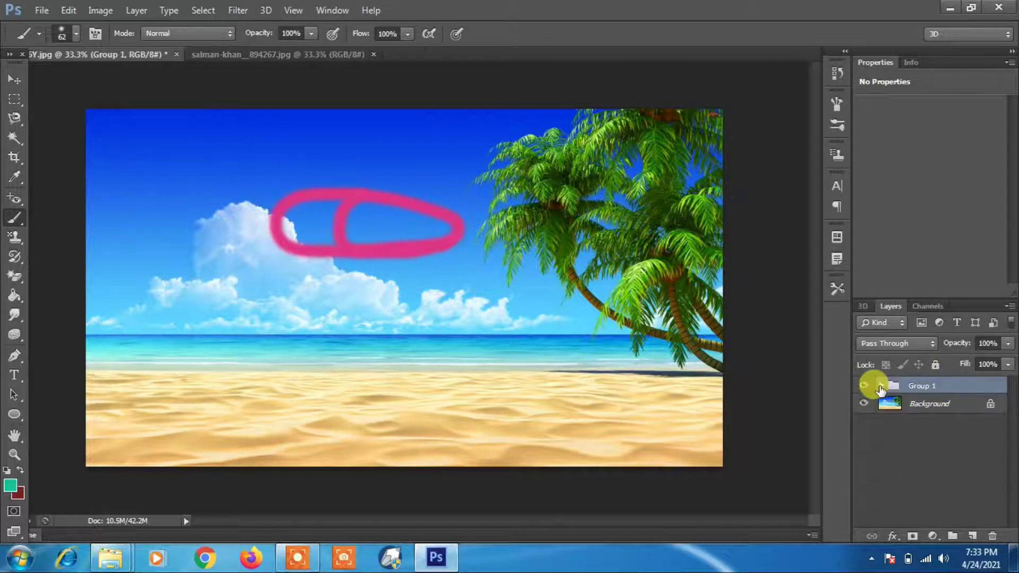
click(865, 387)
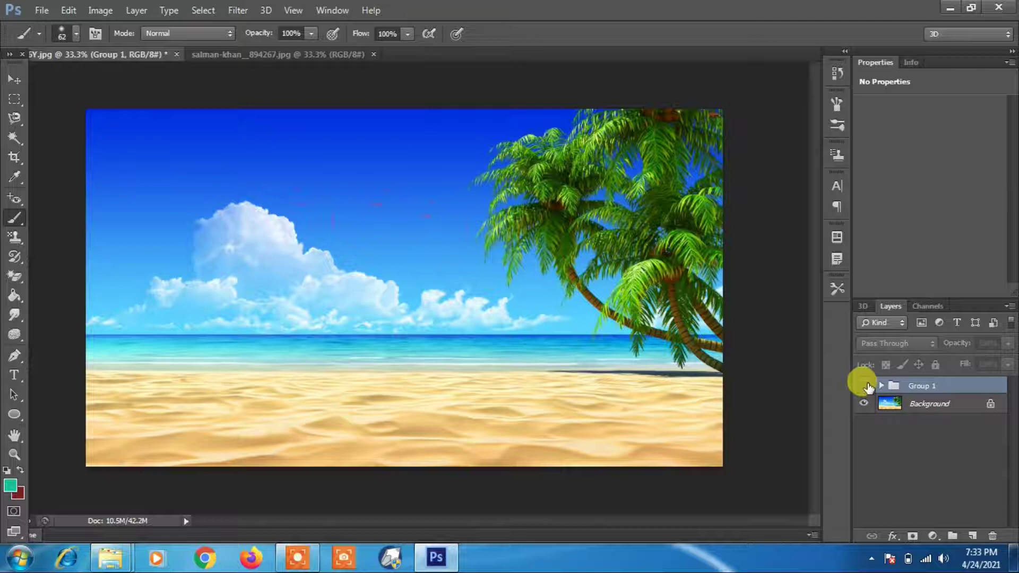
click(882, 387)
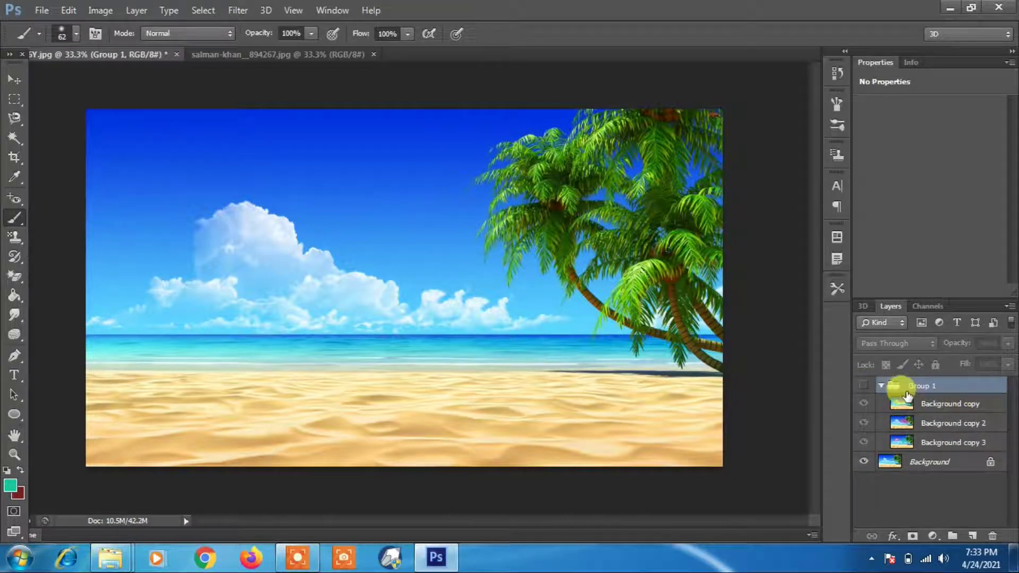
drag(947, 408, 947, 432)
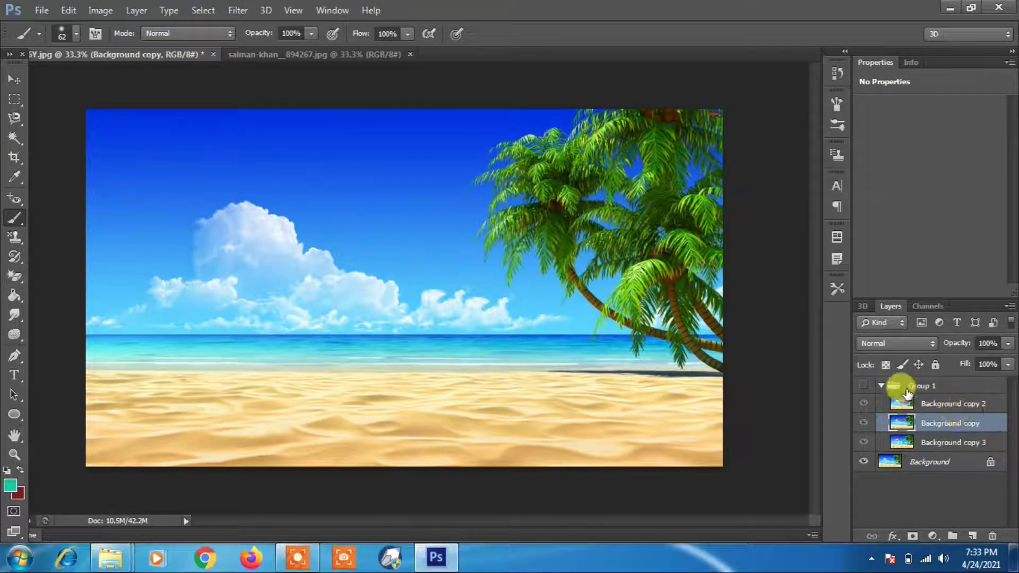
Step: Revert the beach image to its last saved version
click(43, 13)
mouse_move(142, 8)
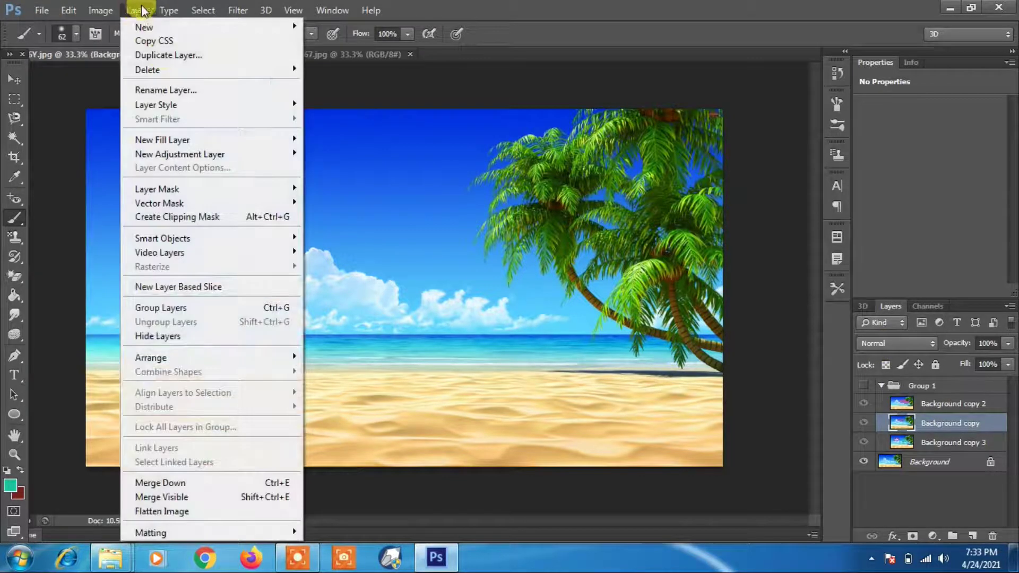
mouse_move(278, 27)
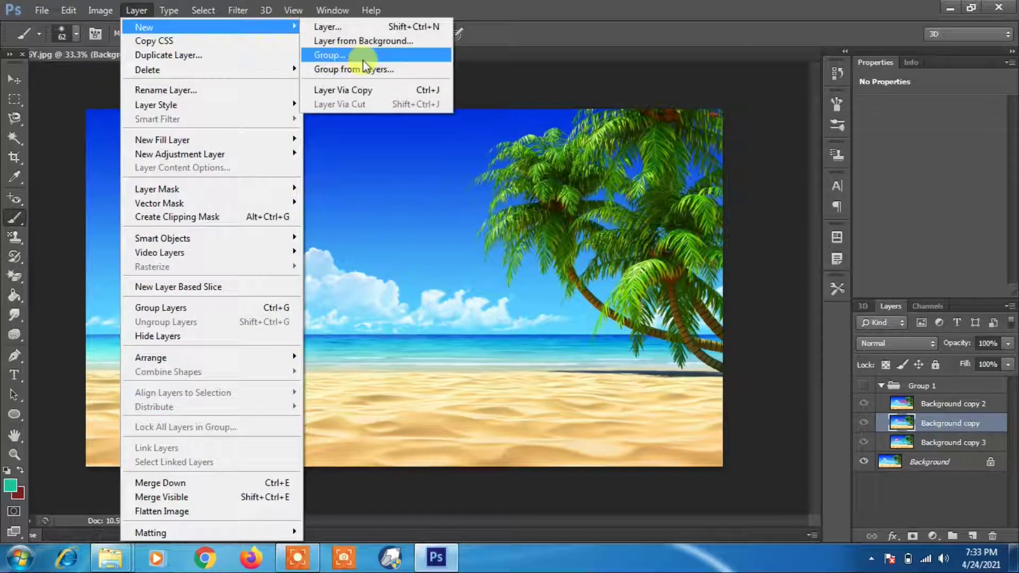
mouse_move(71, 10)
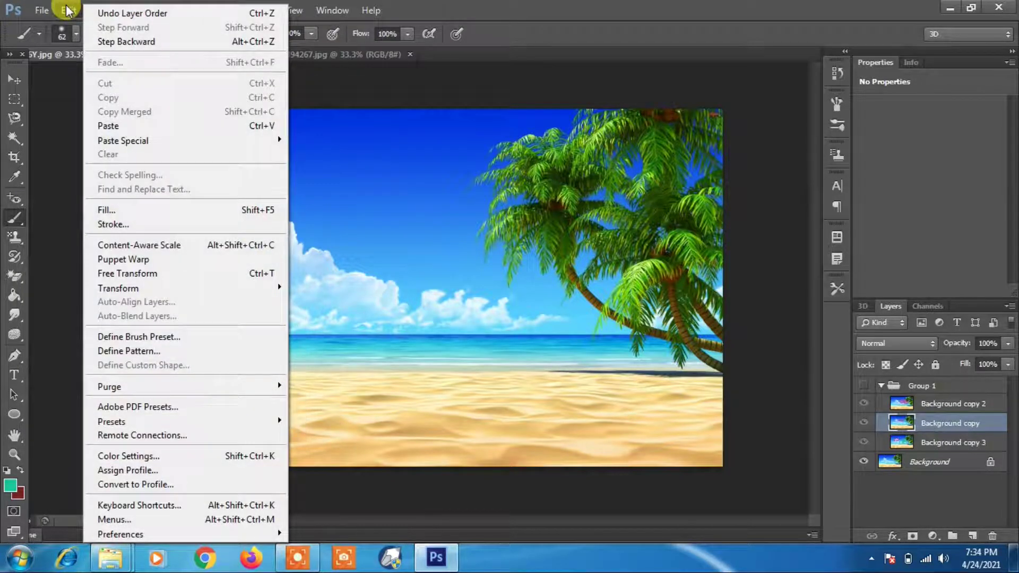
click(69, 229)
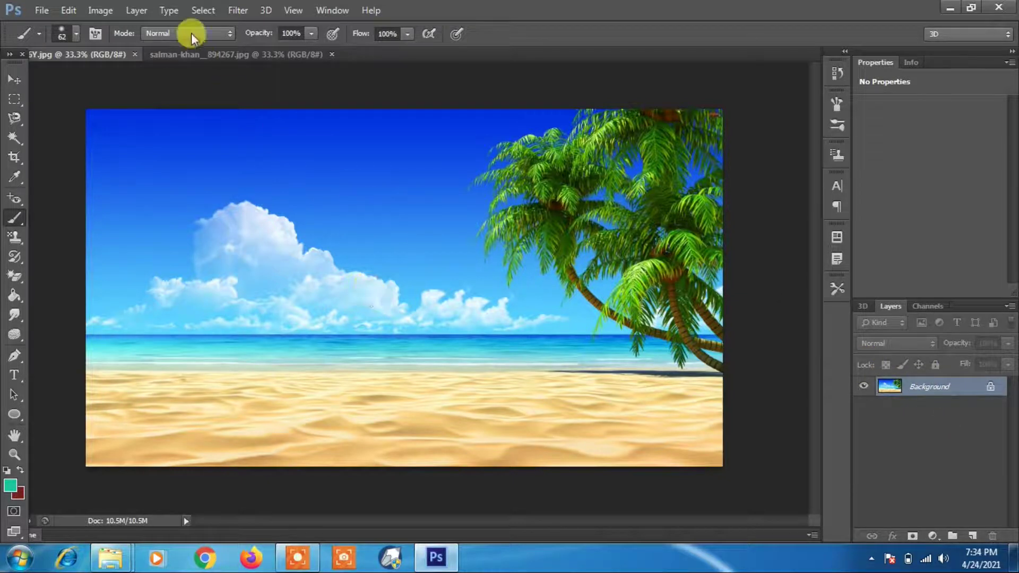
Step: Create three new empty layers above the Background layer with the default name, Normal mode and 100% opacity
click(129, 14)
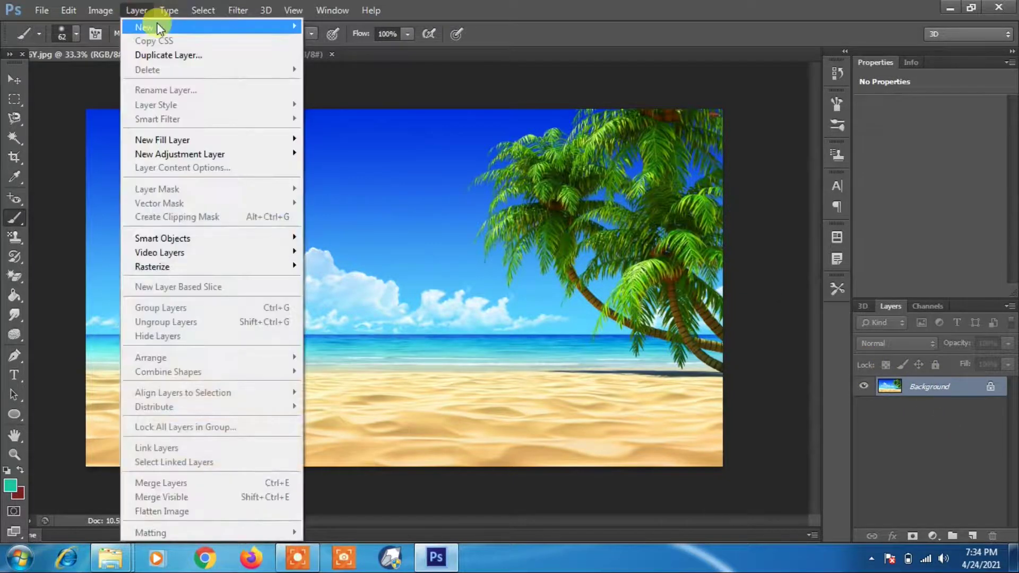
mouse_move(175, 27)
click(381, 28)
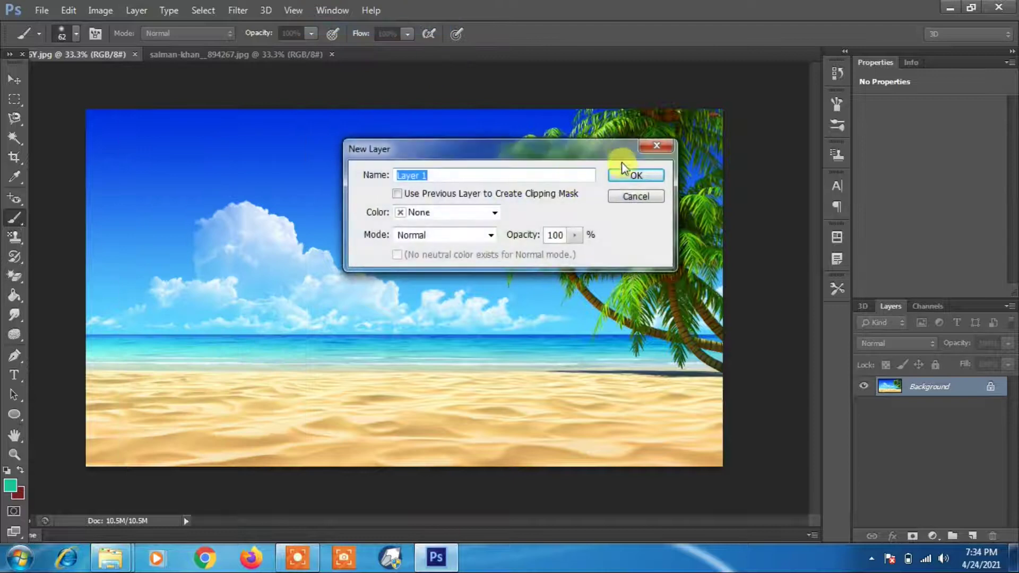
click(633, 176)
click(139, 11)
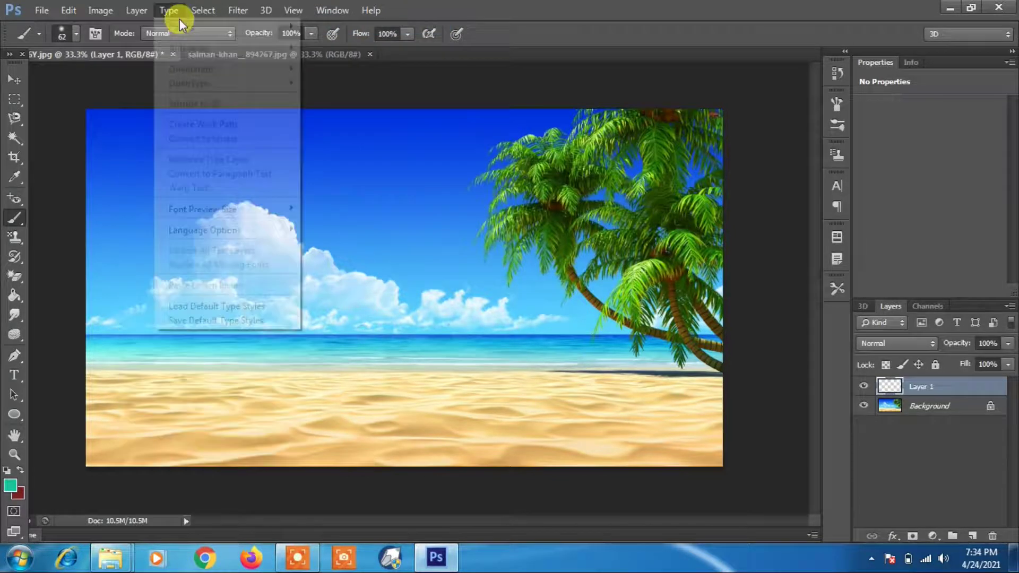
click(371, 30)
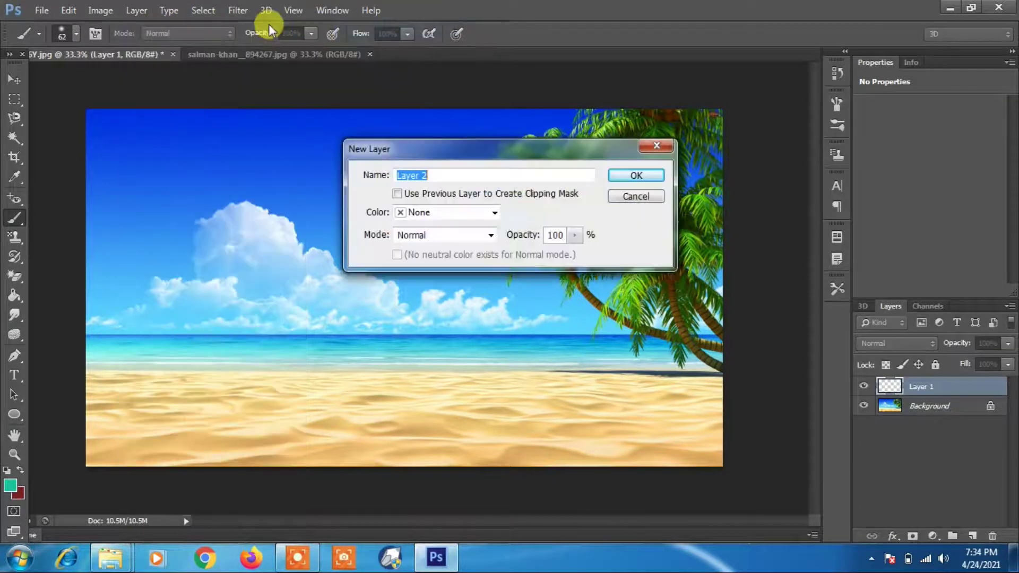
click(649, 180)
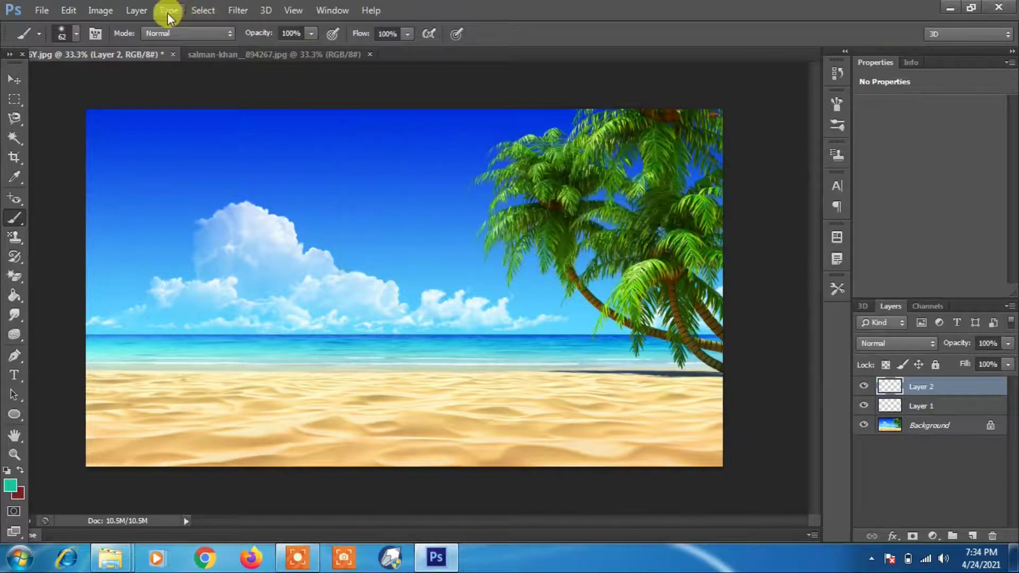
click(136, 11)
mouse_move(151, 27)
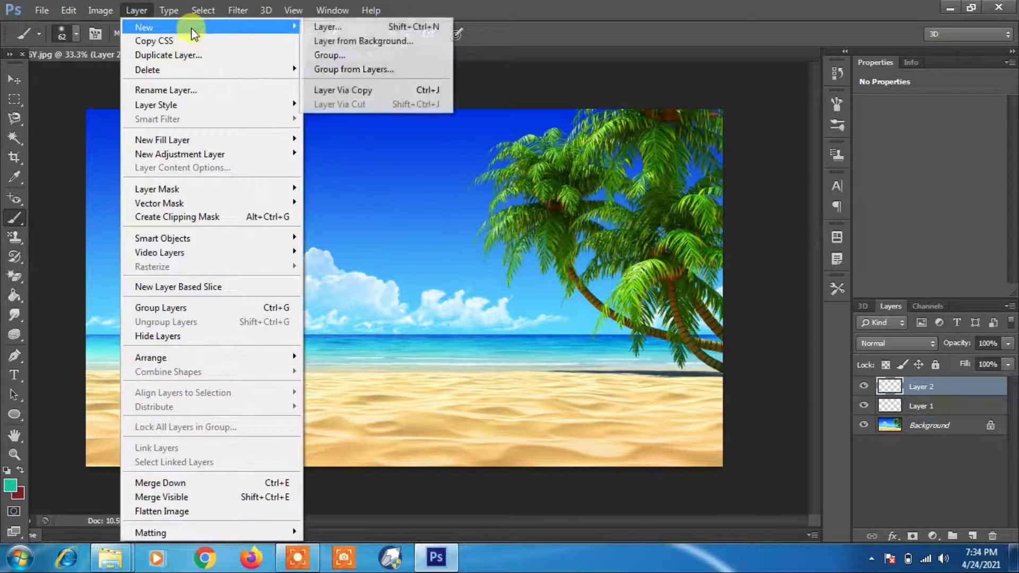
click(343, 29)
click(629, 175)
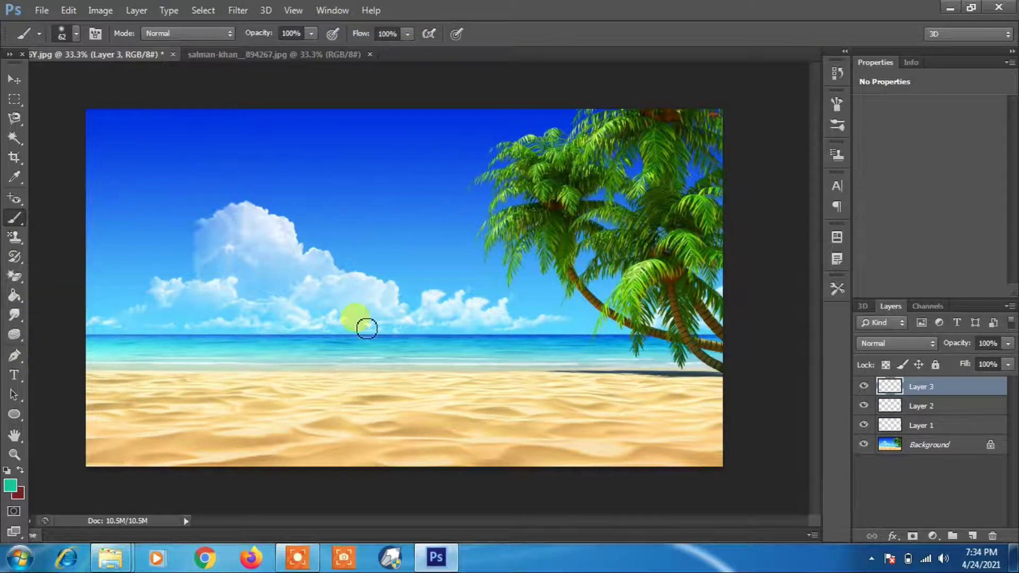
Step: Paint looping teal strokes across the sky on Layer 3 and purple #c12be6 strokes on Layer 2
mouse_move(471, 183)
mouse_down()
mouse_move(442, 253)
mouse_move(345, 286)
mouse_up()
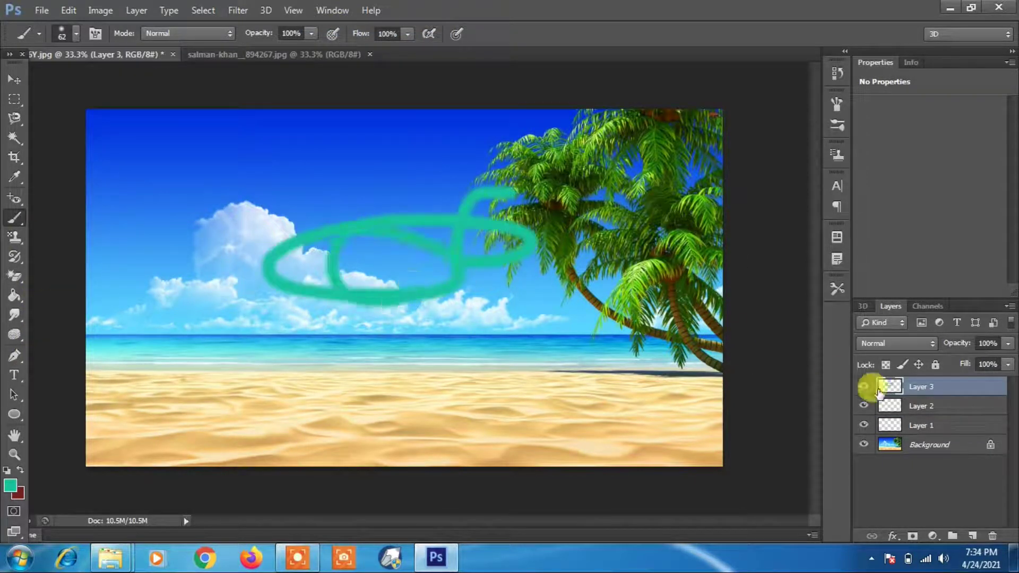
click(923, 406)
click(10, 486)
click(545, 221)
click(602, 225)
click(603, 222)
click(544, 203)
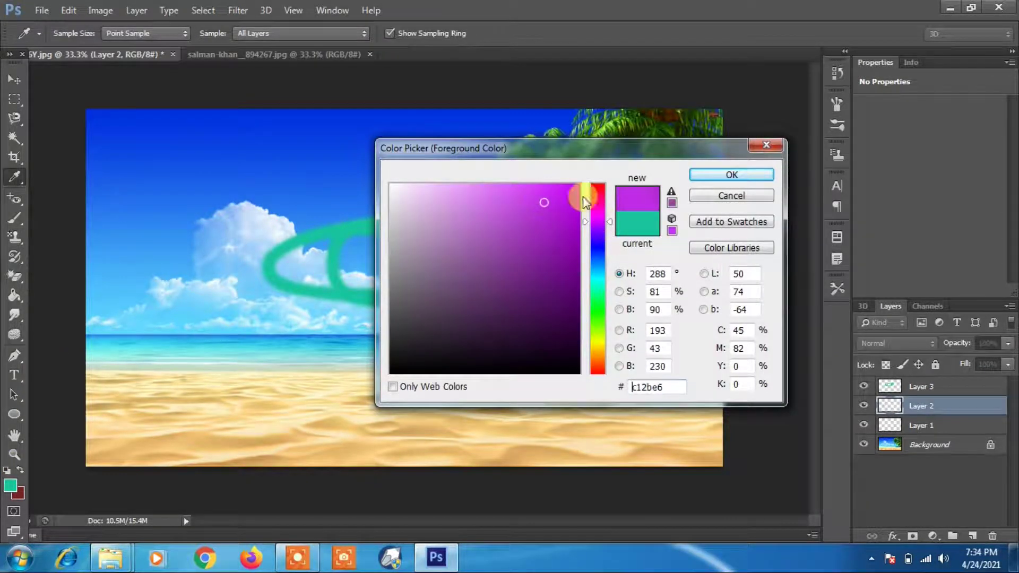
click(708, 175)
key(b)
mouse_move(416, 166)
mouse_down()
mouse_move(353, 188)
mouse_move(451, 212)
mouse_move(294, 314)
mouse_move(457, 336)
mouse_up()
Step: Change the foreground color to dark blue and paint looping strokes from the palms down to the sea on Layer 1
click(912, 425)
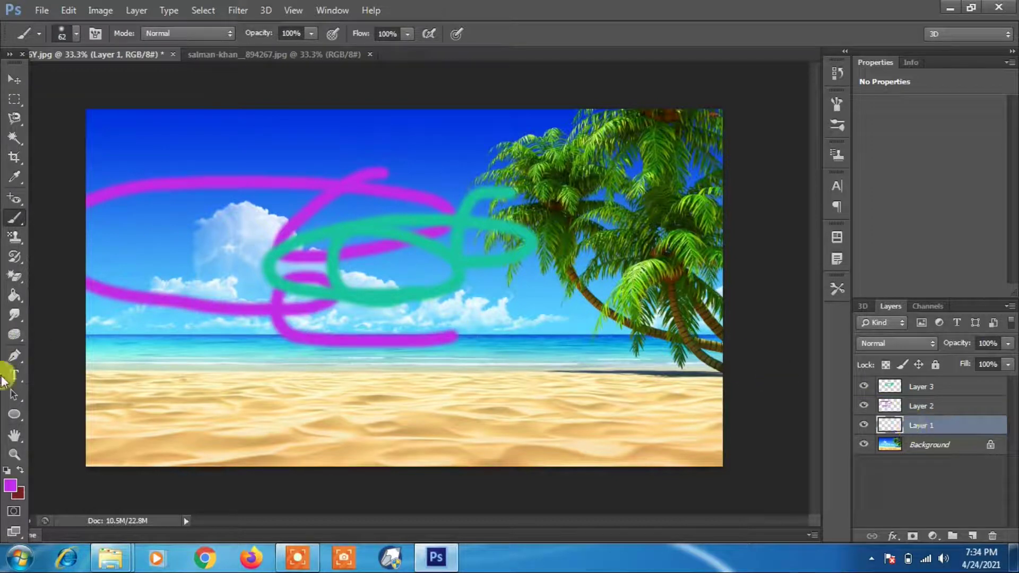
click(9, 487)
click(541, 246)
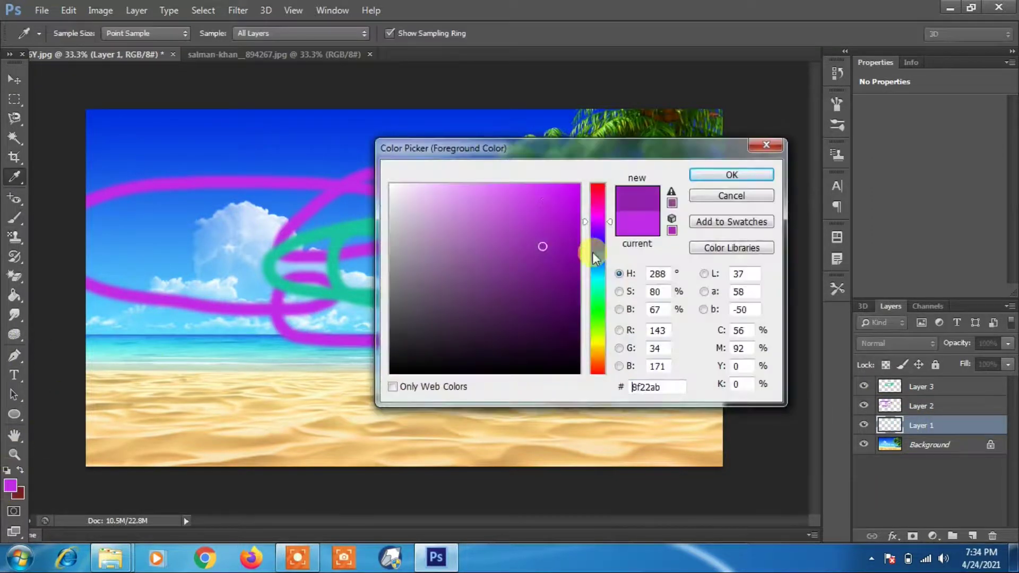
click(597, 255)
click(564, 258)
click(704, 175)
mouse_move(621, 196)
mouse_down()
mouse_move(504, 352)
mouse_move(375, 296)
mouse_move(396, 361)
mouse_up()
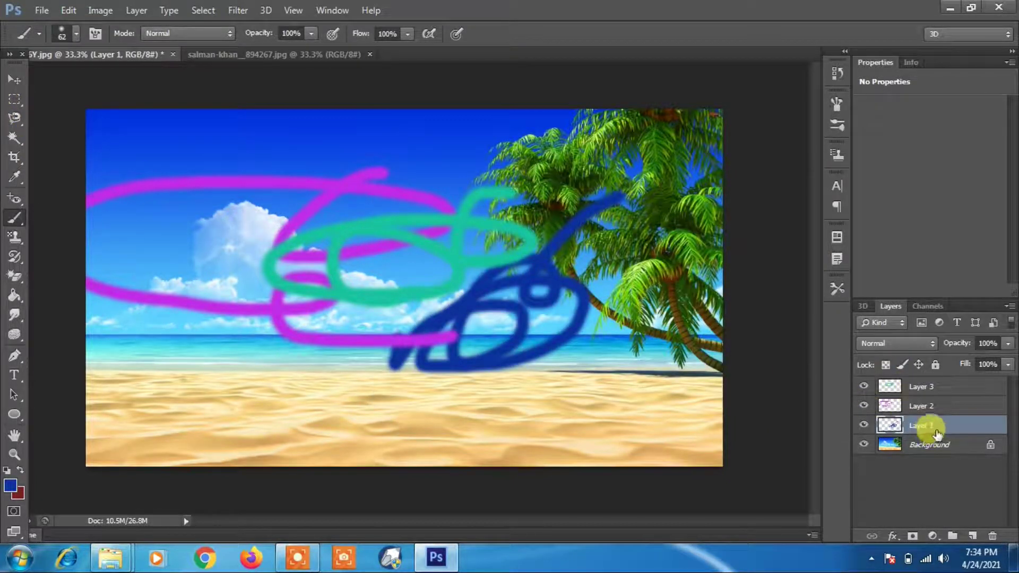
Step: Group Layer 1, Layer 2 and Layer 3 with the default group settings, and hide the expanded group
shift+click(933, 386)
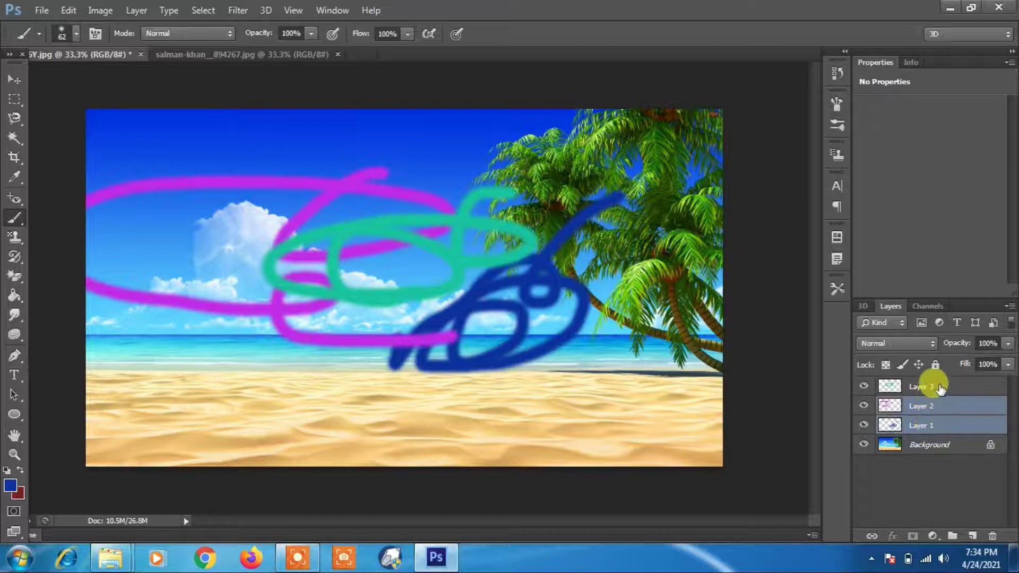
click(141, 14)
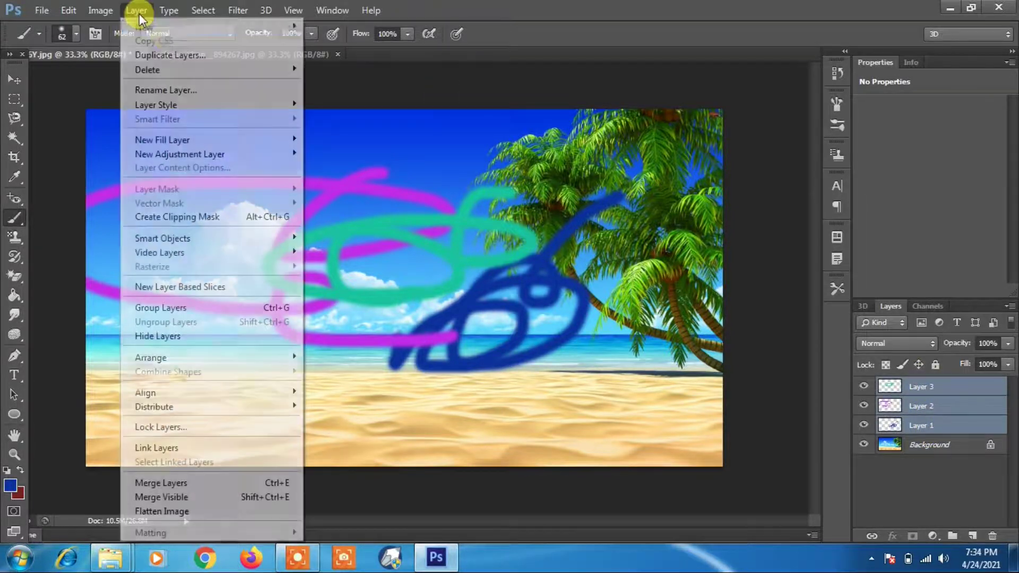
mouse_move(178, 27)
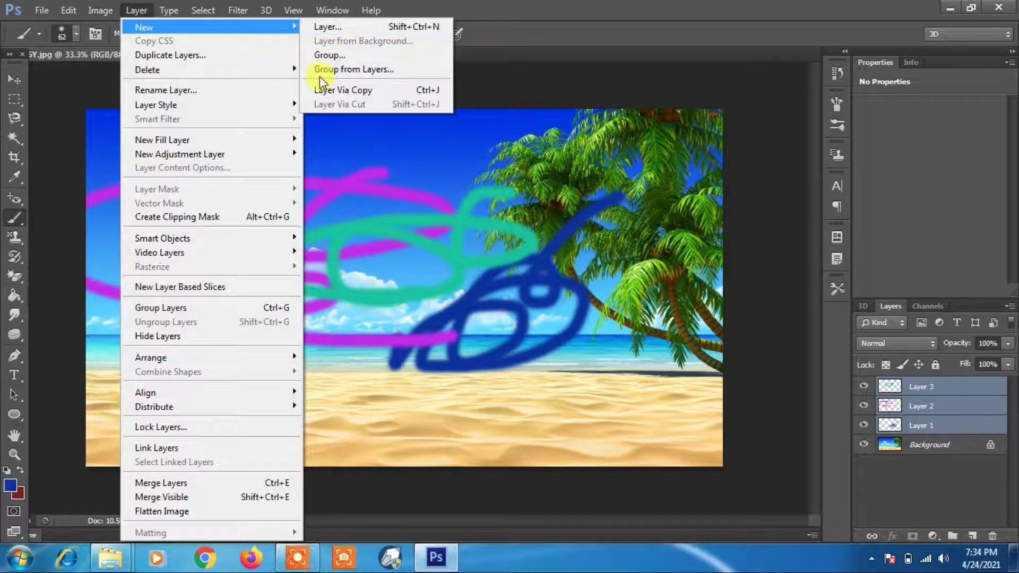
click(339, 70)
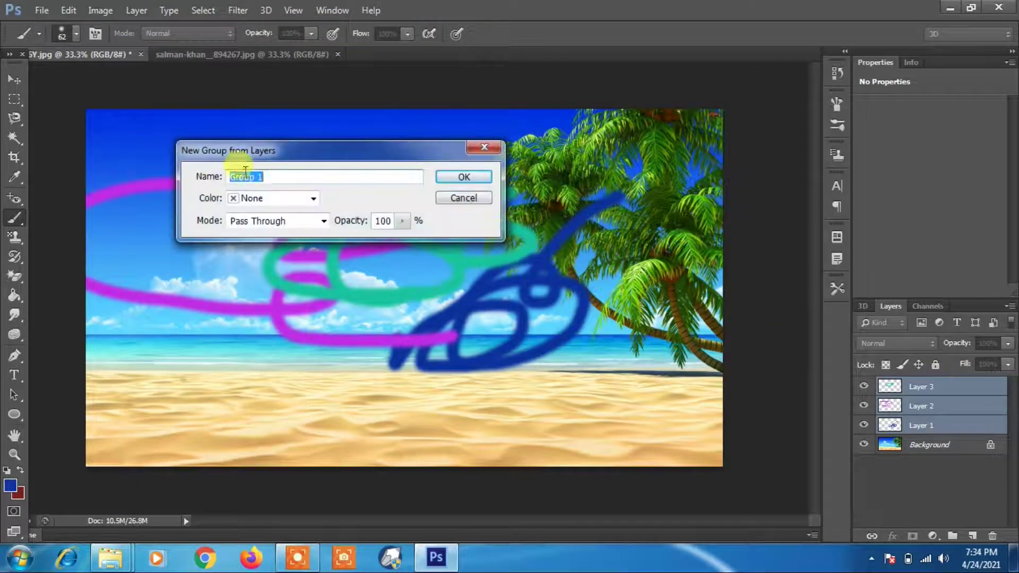
click(445, 182)
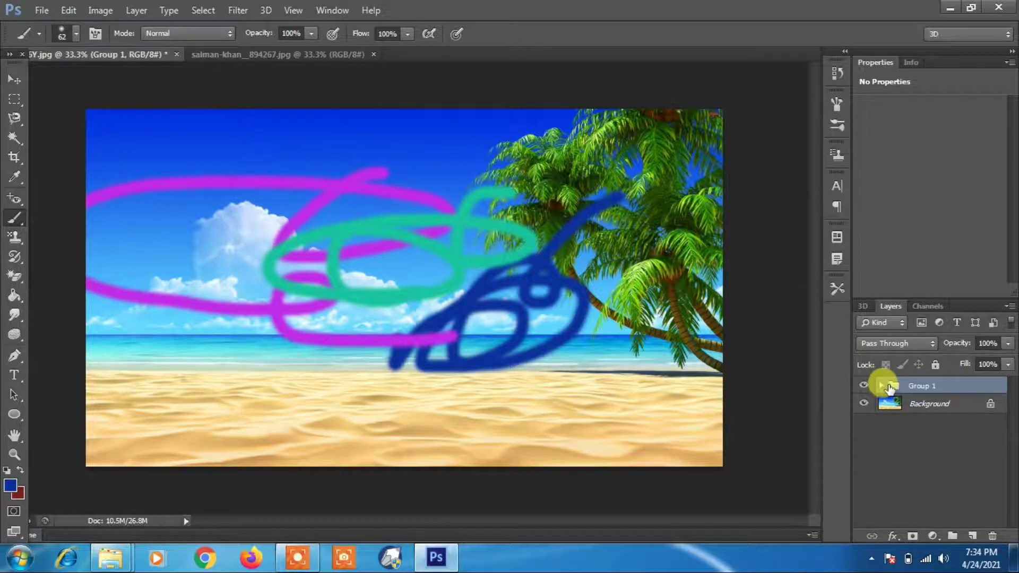
click(881, 387)
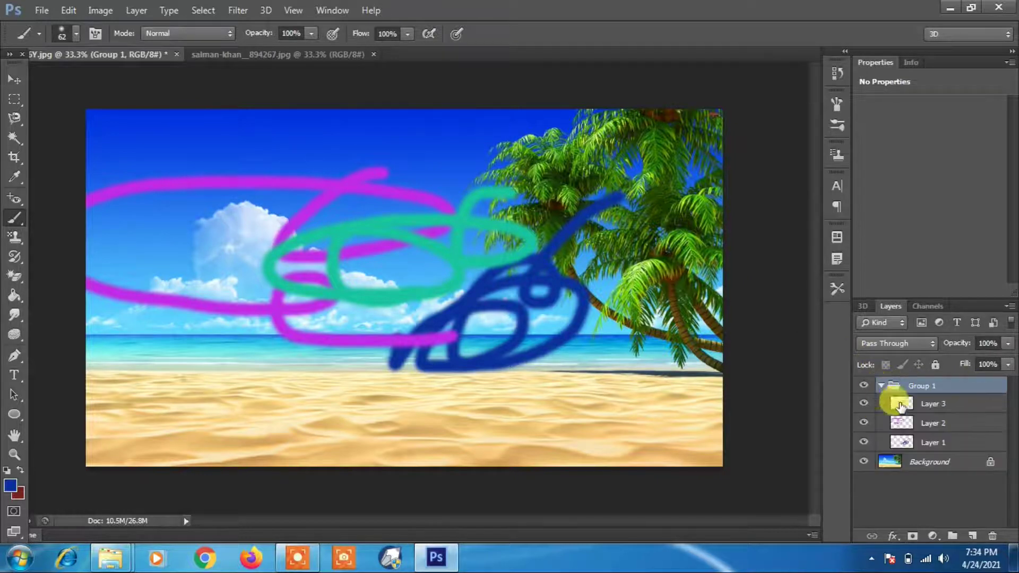
click(864, 387)
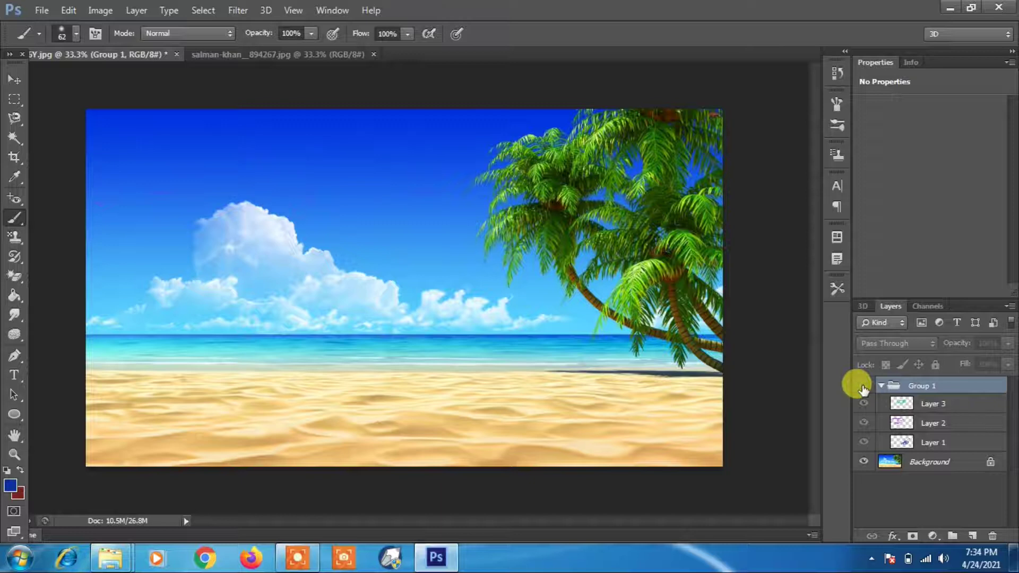
Step: Show Group 1 again and toggle the visibility of Layer 3, Layer 2 and Layer 1 individually, ending with all three shown
click(864, 387)
click(864, 404)
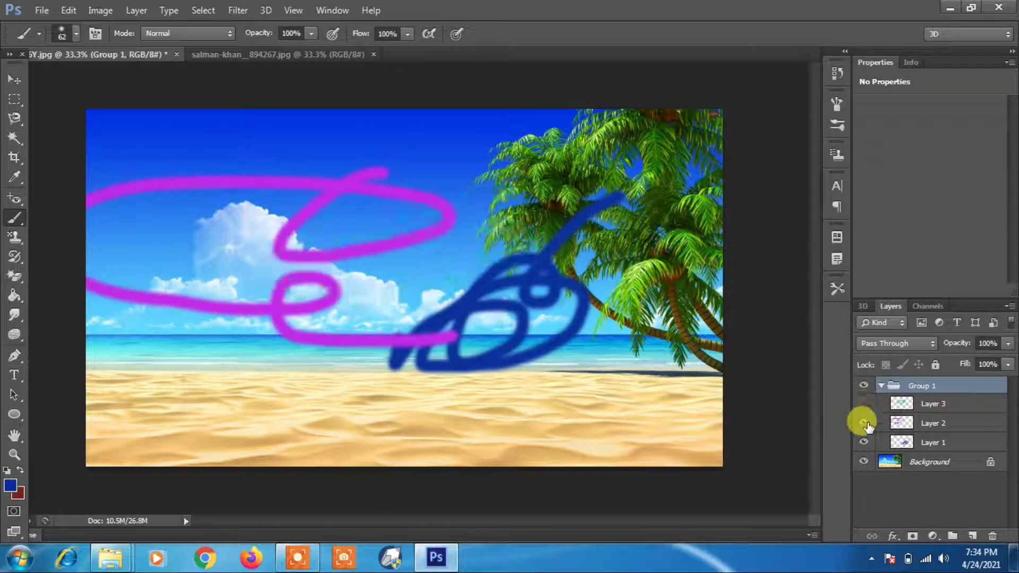
click(864, 423)
click(864, 442)
click(864, 423)
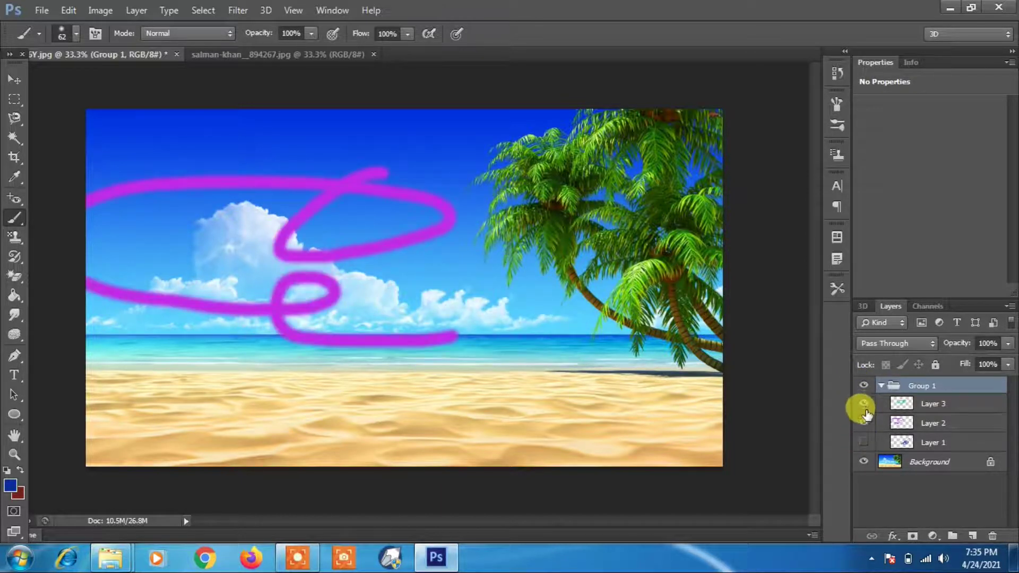
click(864, 405)
click(864, 442)
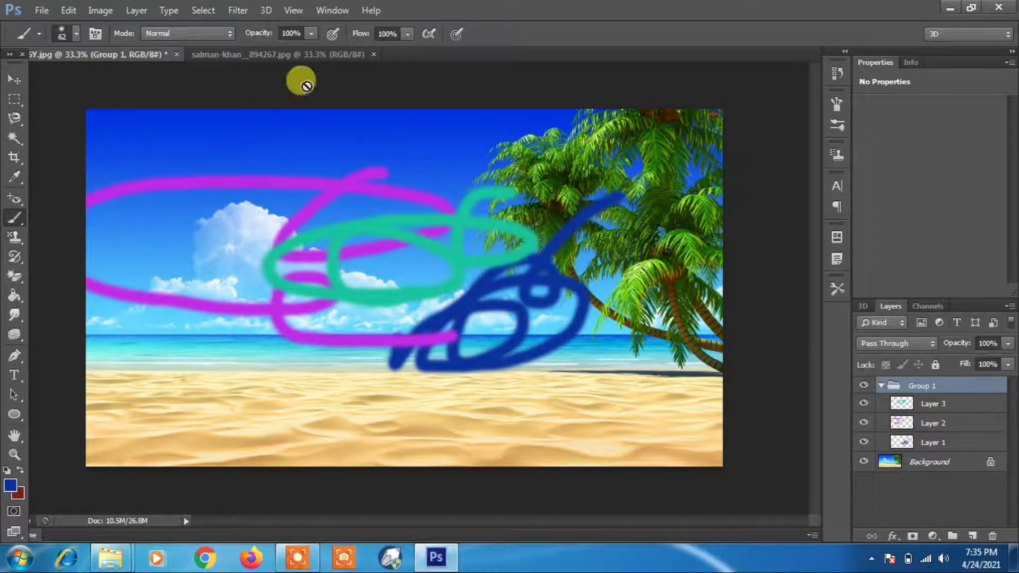
click(168, 10)
mouse_move(137, 10)
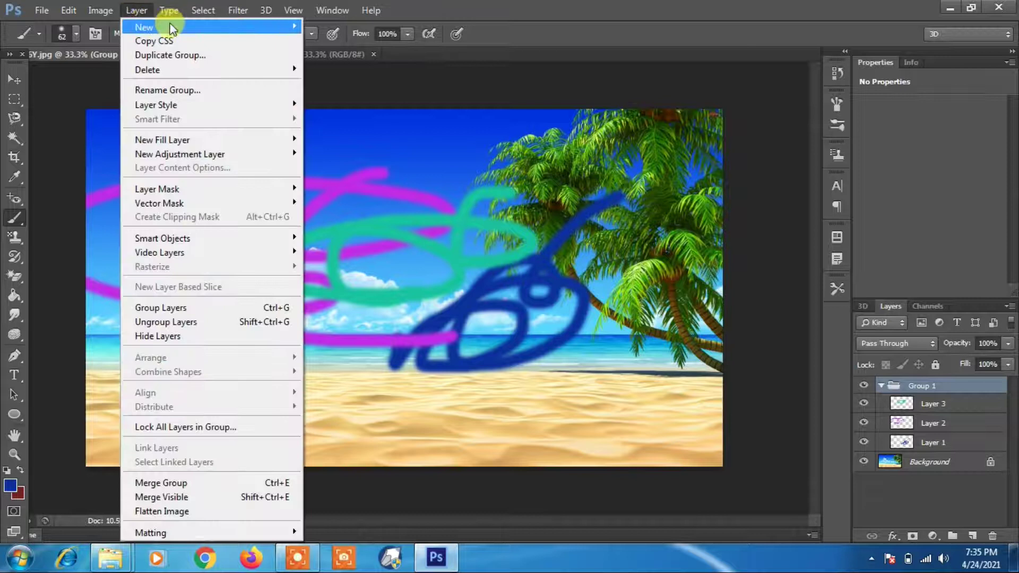
mouse_move(276, 27)
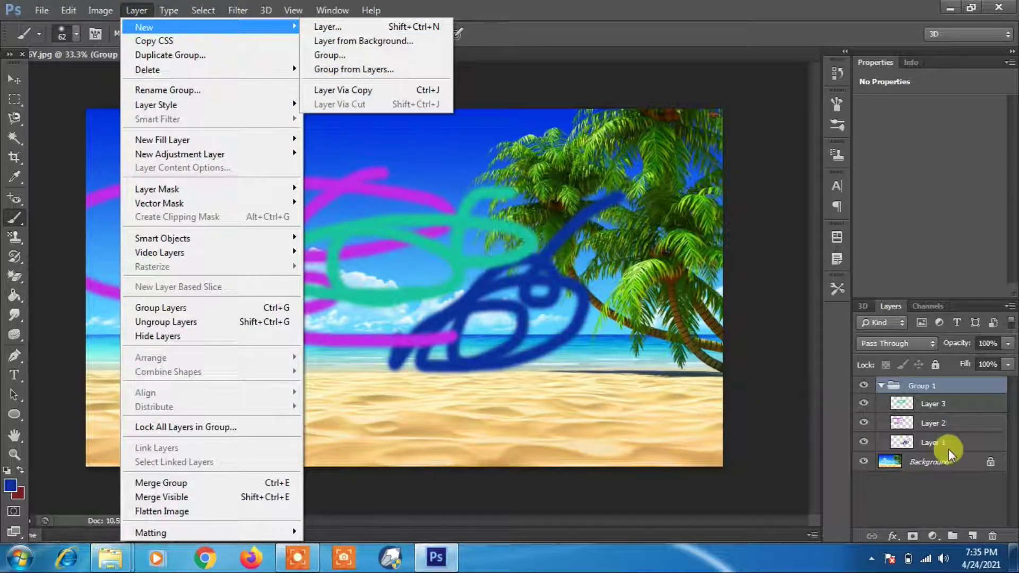
click(689, 380)
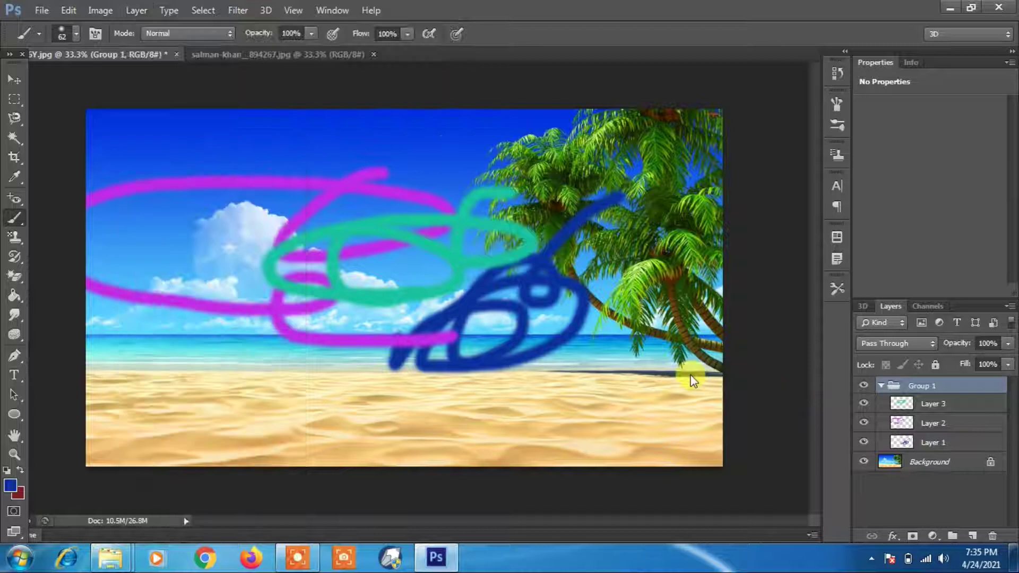
Step: Delete Layer 1, Layer 2 and Layer 3 one by one and remove the emptied Group 1
right_click(944, 433)
click(667, 139)
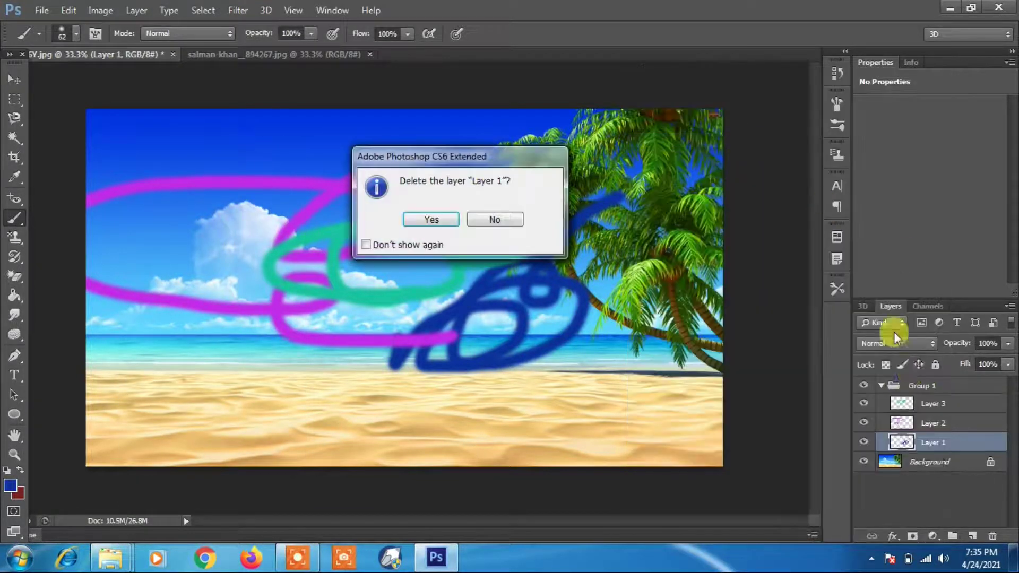
click(431, 219)
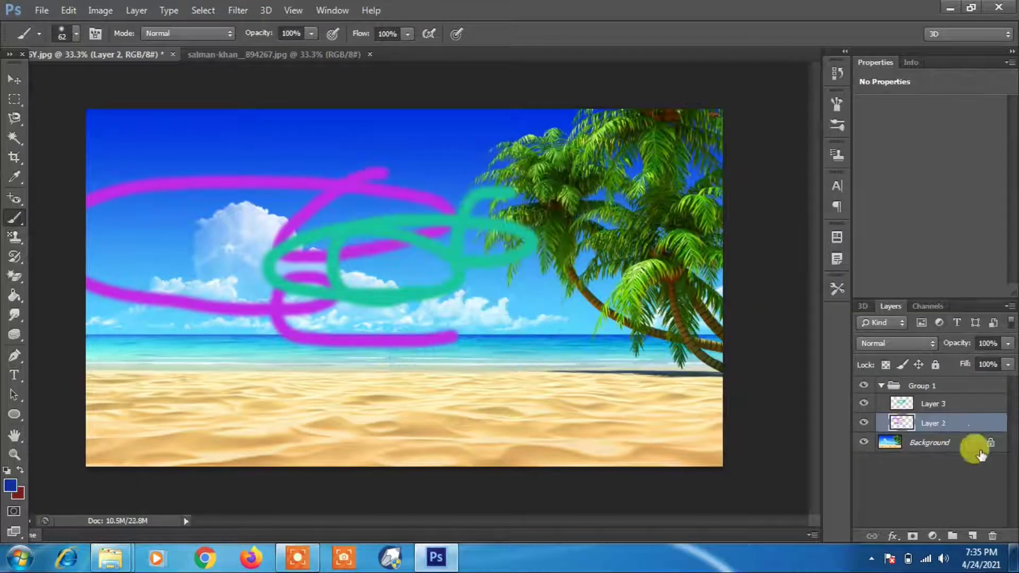
right_click(940, 423)
click(692, 141)
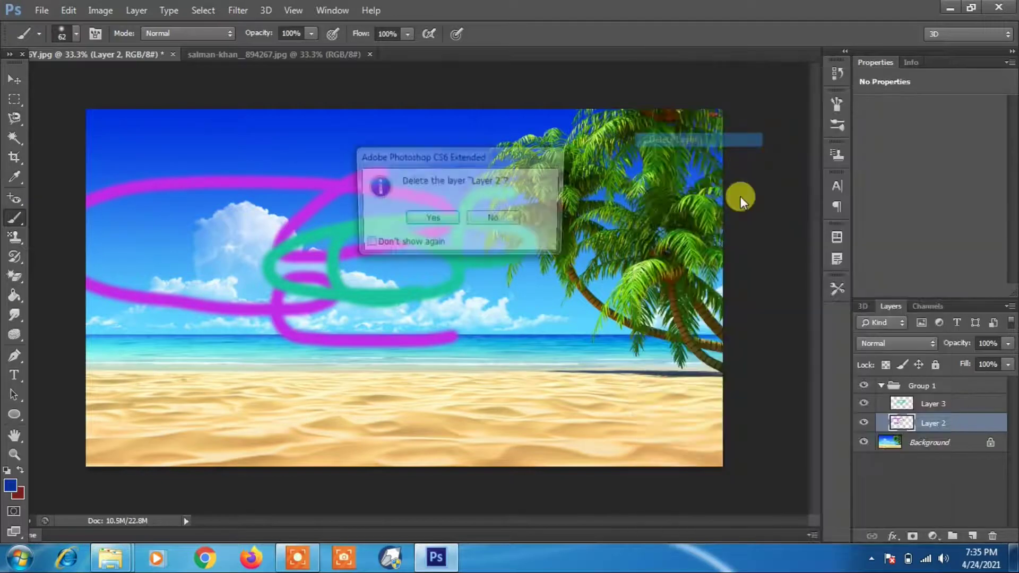
click(431, 219)
right_click(928, 404)
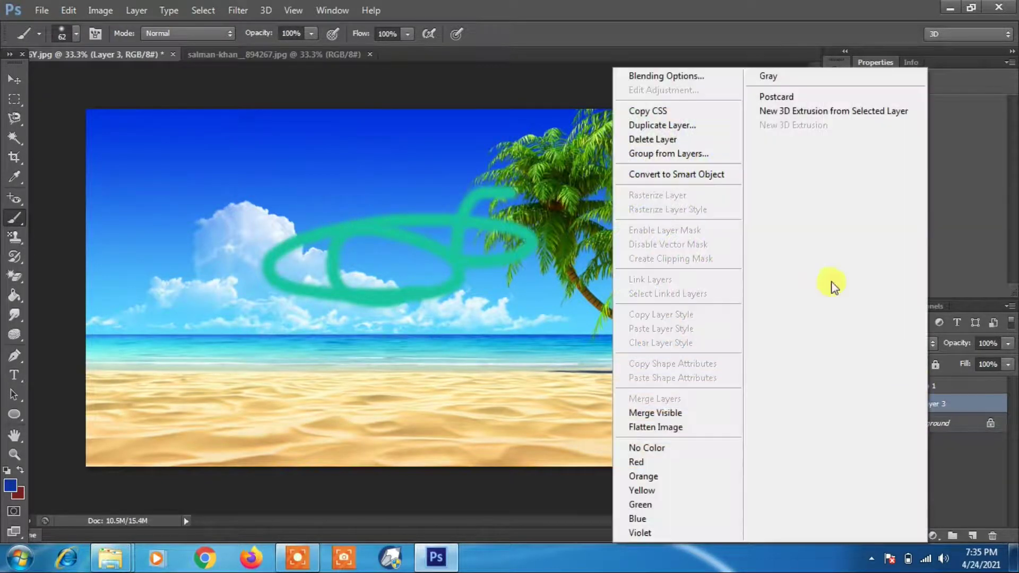
click(673, 141)
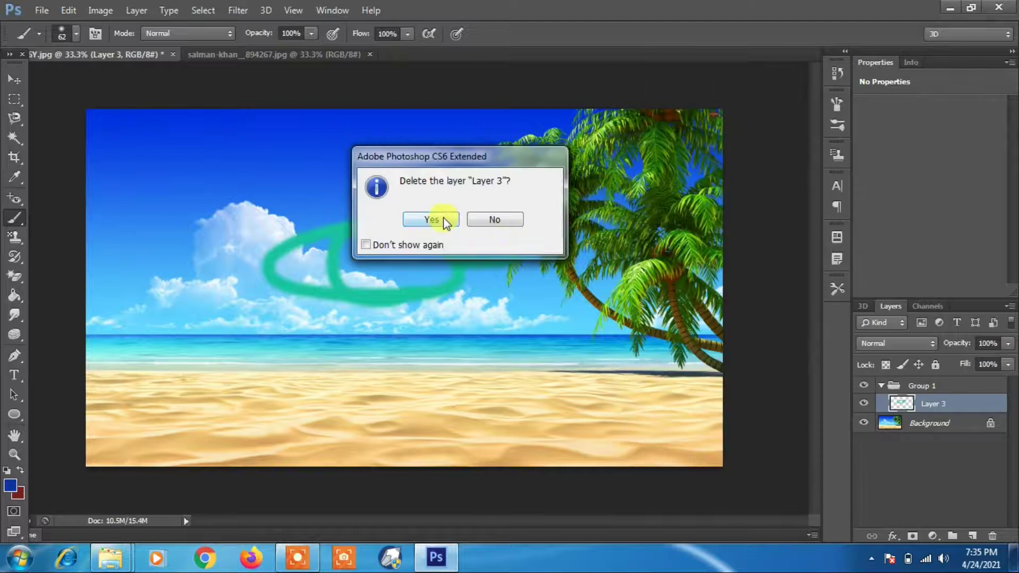
click(433, 220)
right_click(910, 386)
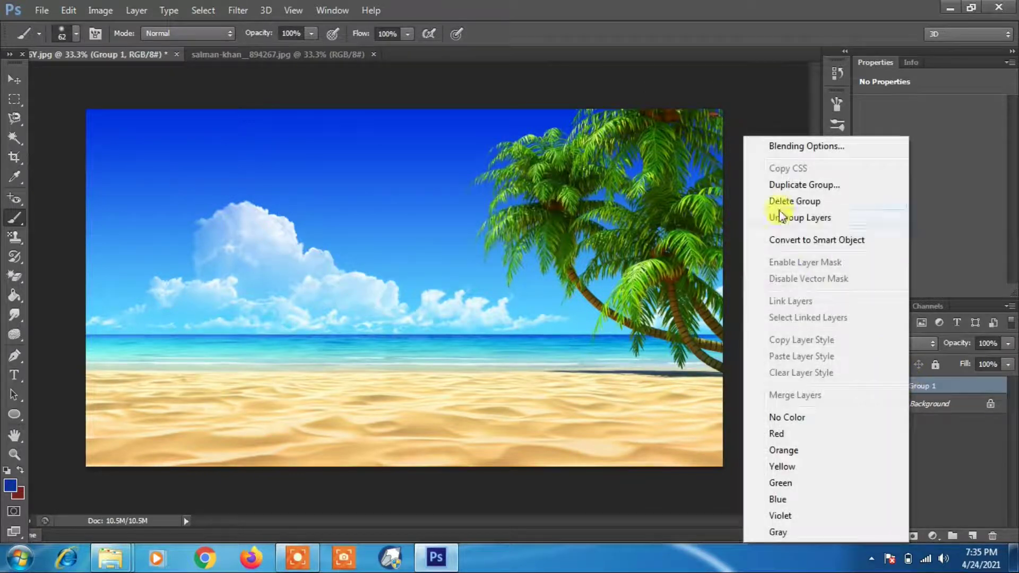
click(816, 207)
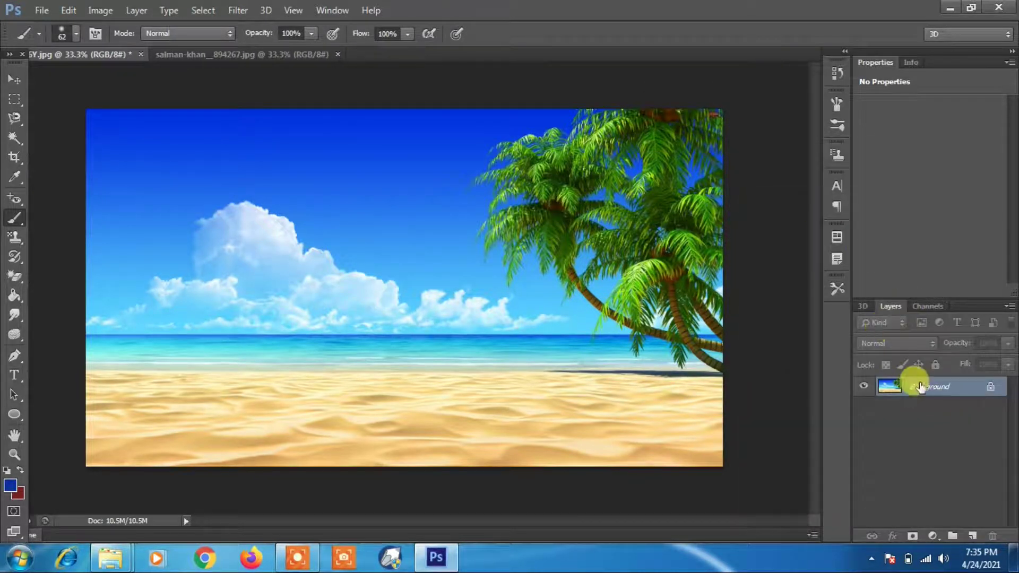
Step: Duplicate the Background layer with the default name, and copy that duplicate to another layer with Layer Via Copy
right_click(958, 388)
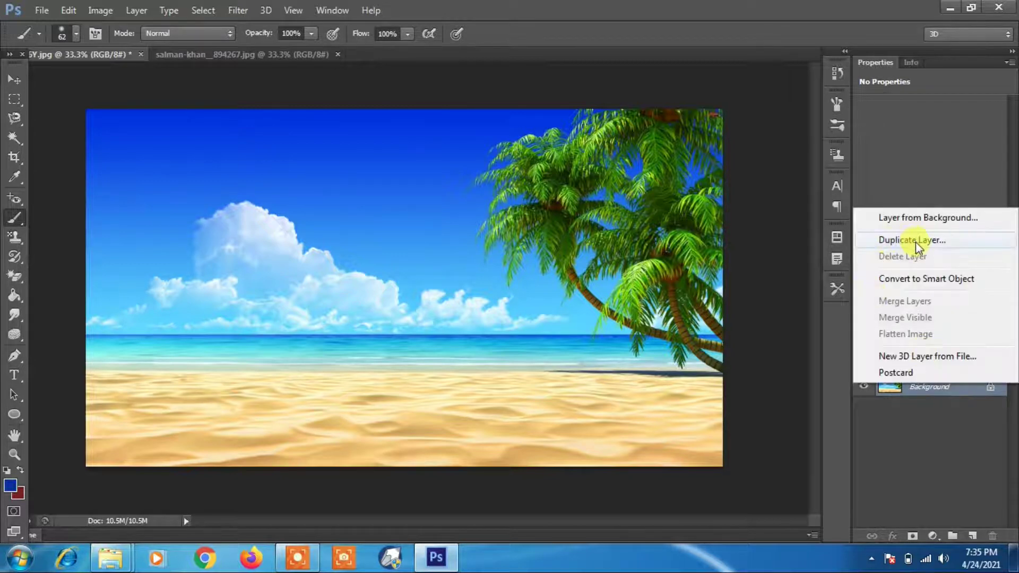
click(916, 241)
click(630, 166)
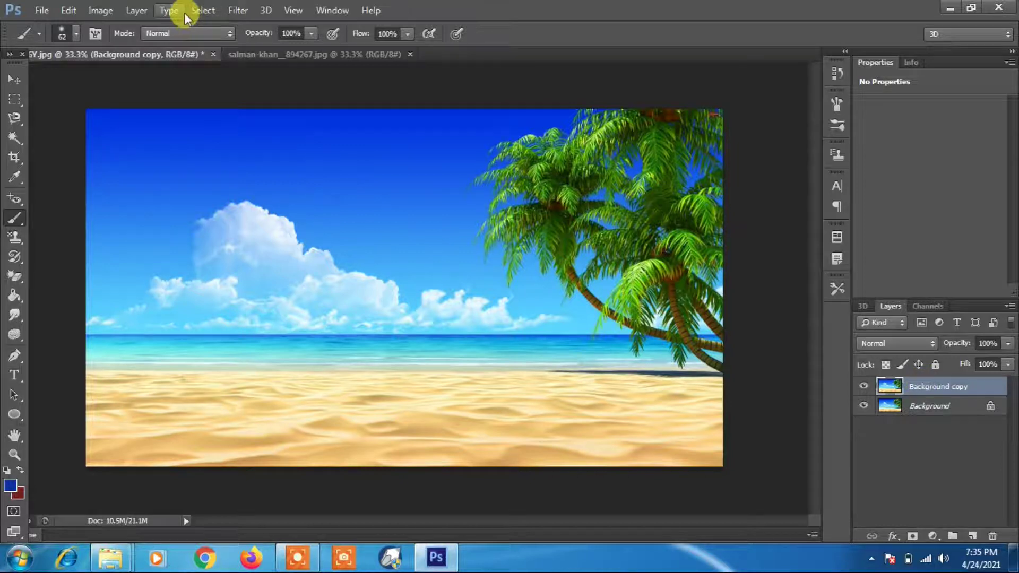
click(169, 10)
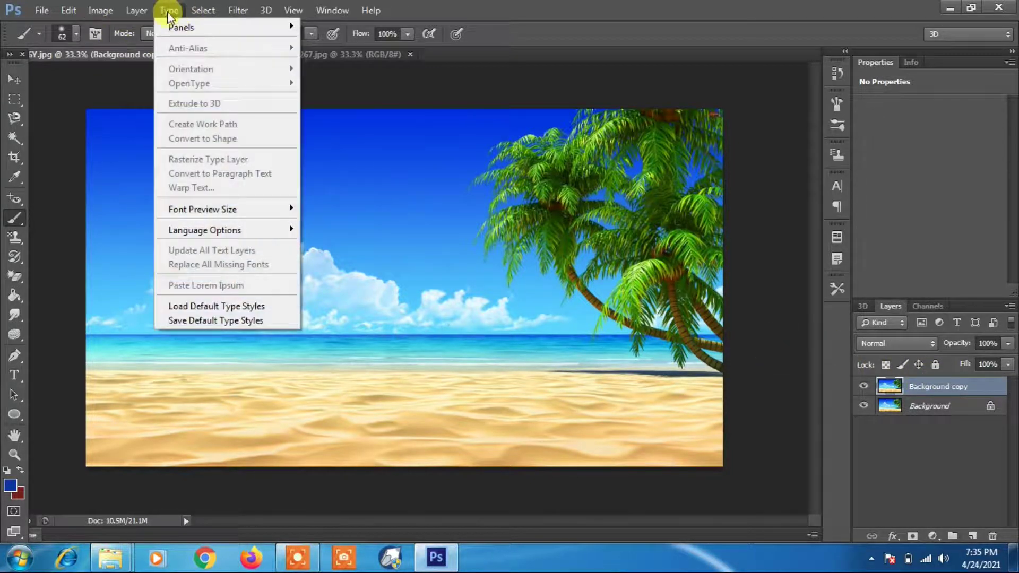
mouse_move(139, 10)
mouse_move(221, 29)
click(349, 94)
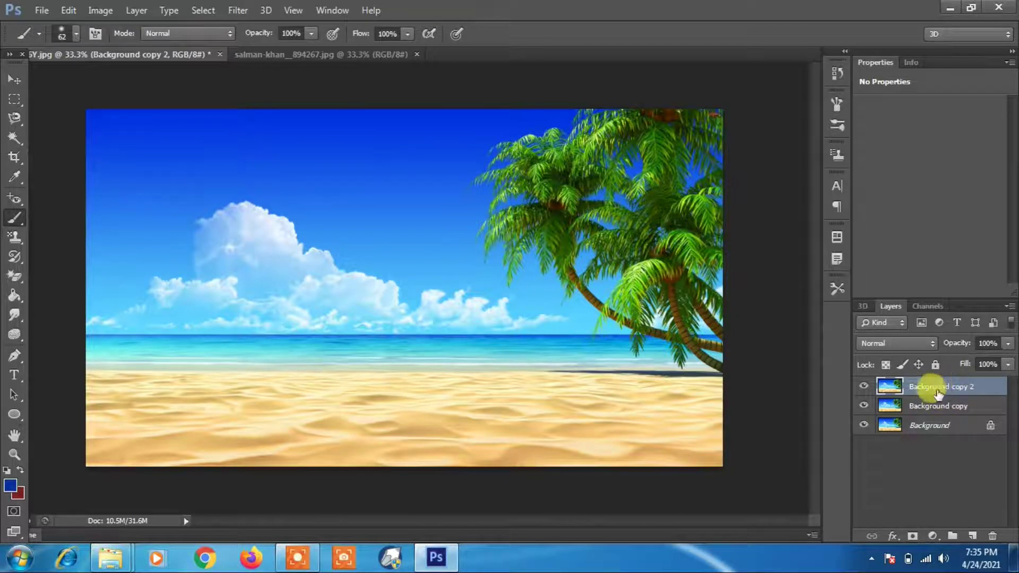
right_click(937, 409)
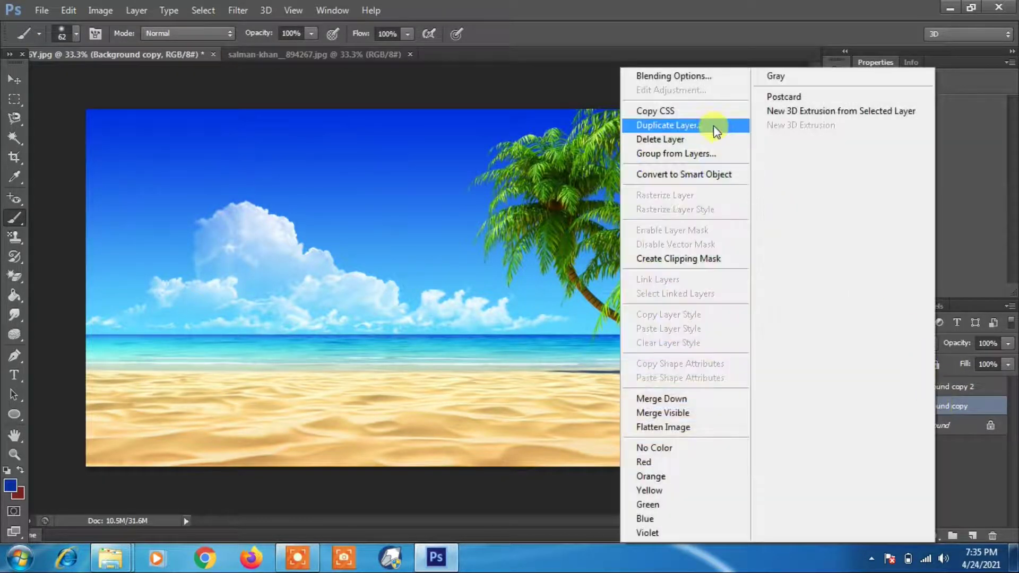
click(162, 5)
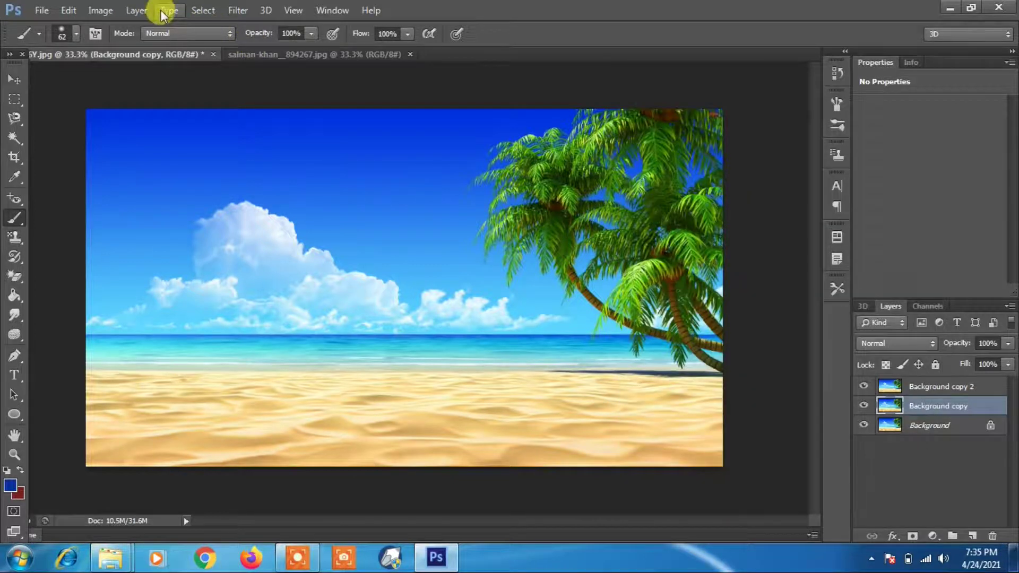
click(136, 10)
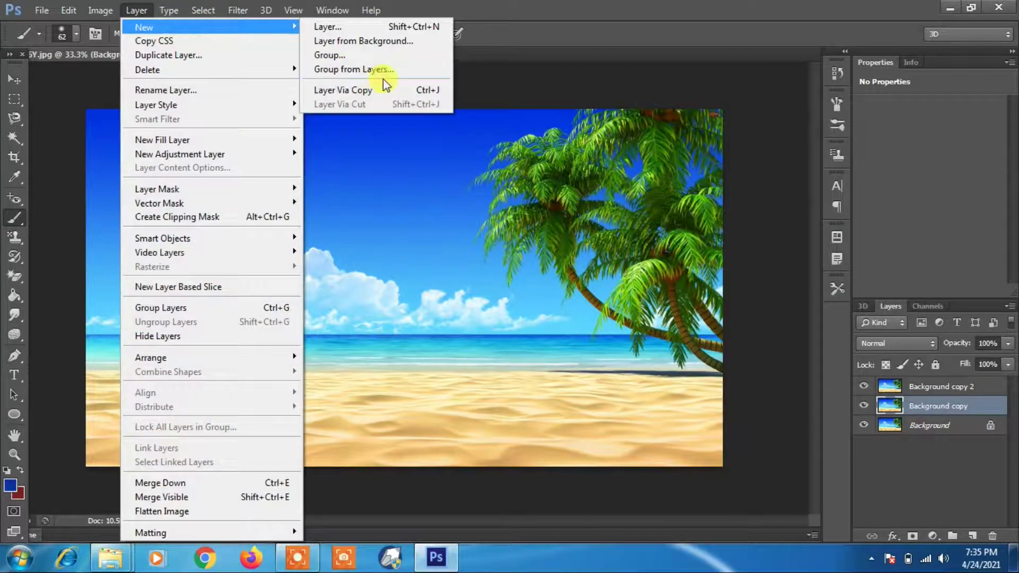
click(553, 91)
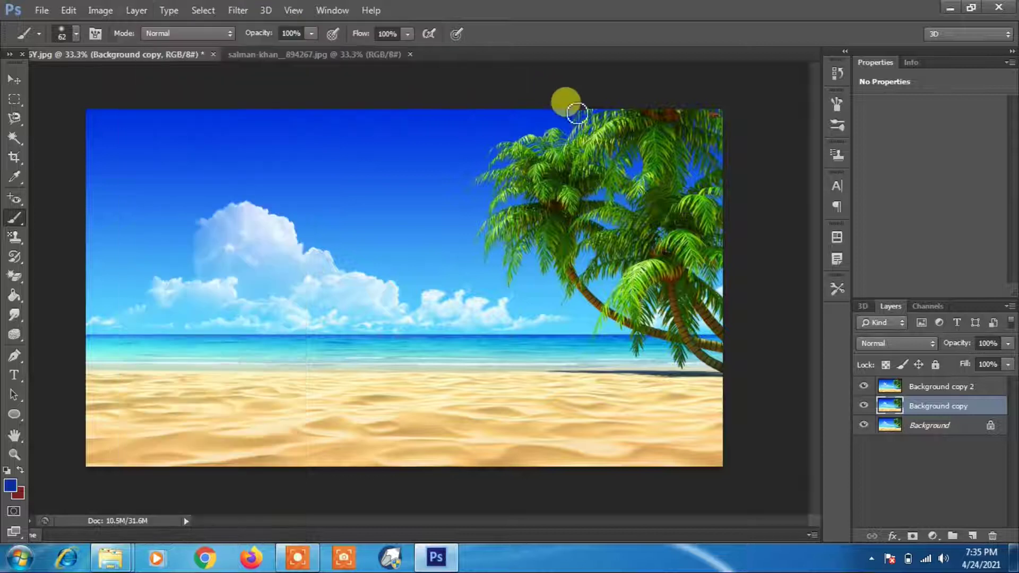
Step: Select a rectangular area of sky and clouds on the Background layer and separate it with Layer Via Cut
click(14, 99)
drag(205, 178, 392, 303)
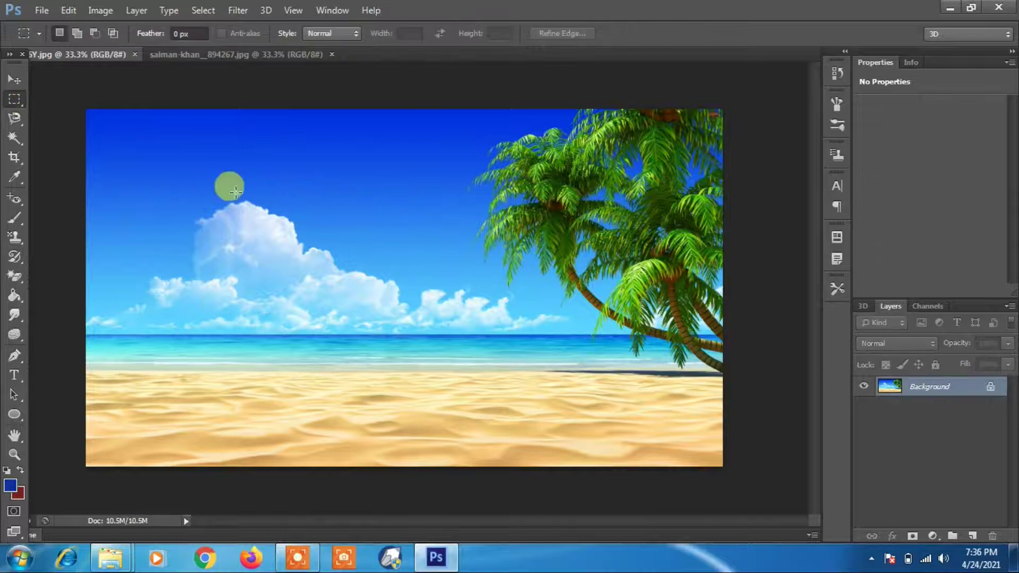
drag(229, 186, 402, 303)
click(141, 12)
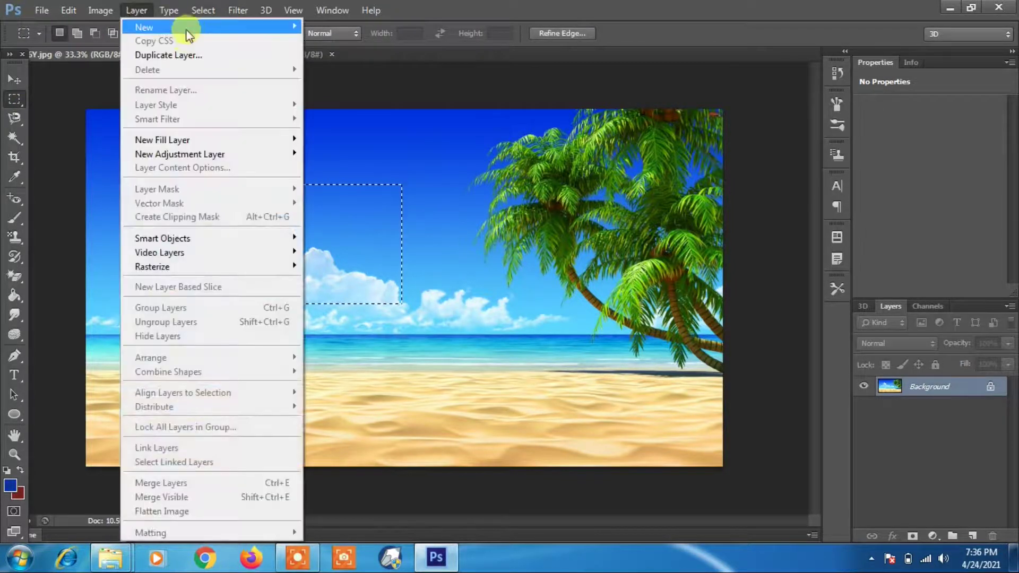
mouse_move(241, 27)
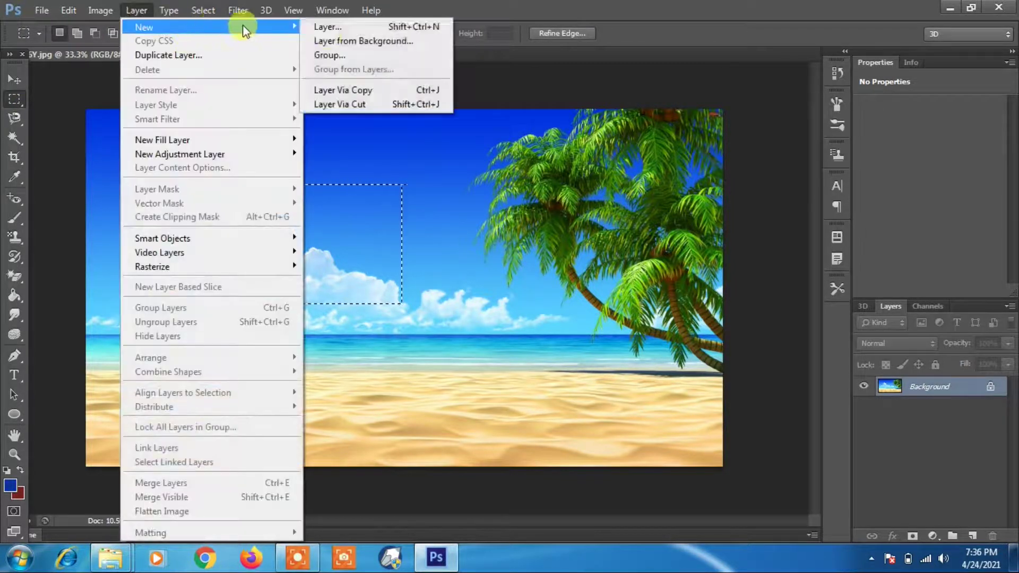
click(352, 104)
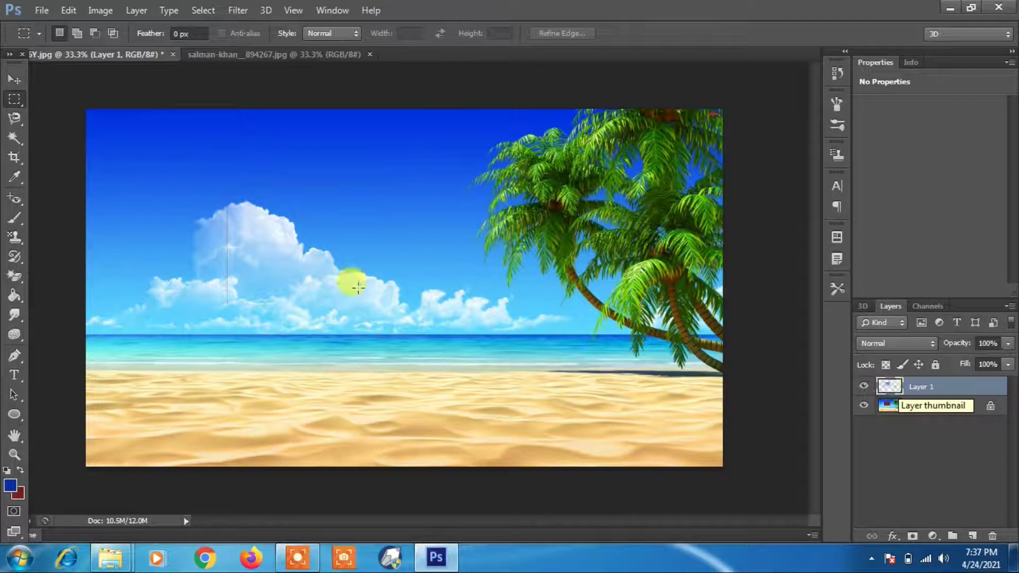
Step: Move the cut-out cloud piece on Layer 1 away from its hole, down beside the palm trees over the sea
click(16, 78)
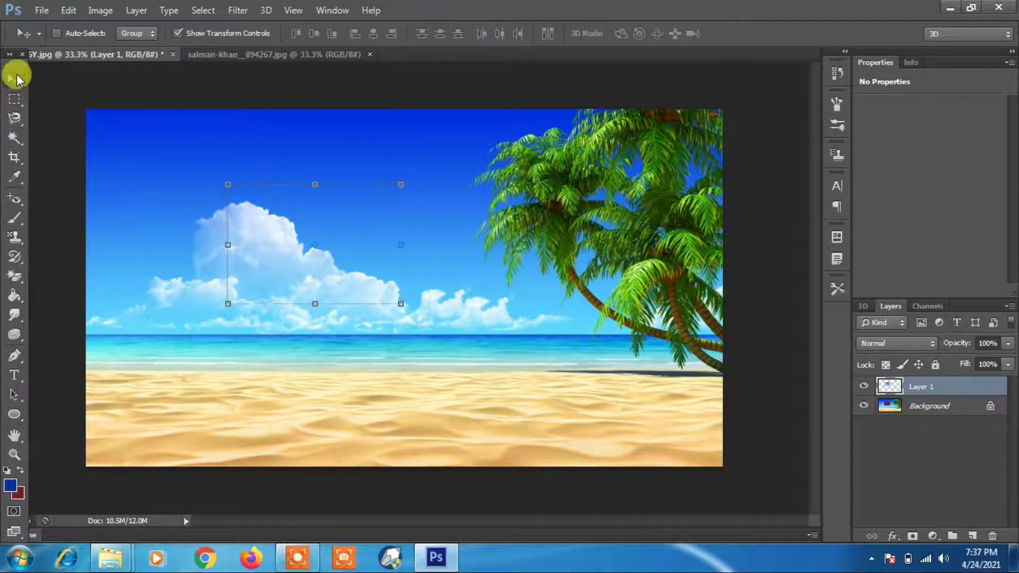
drag(301, 204, 531, 217)
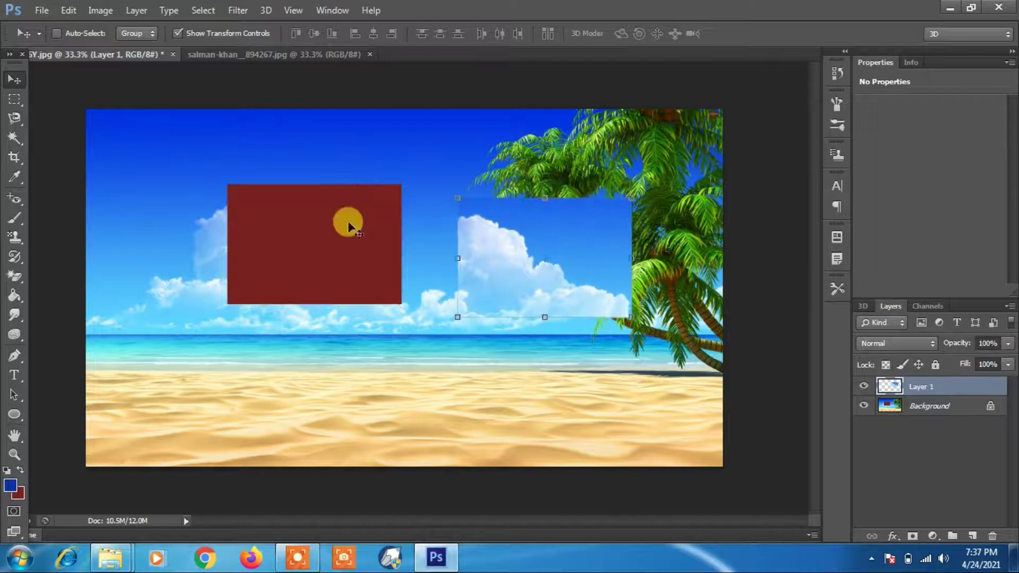
drag(579, 253, 584, 309)
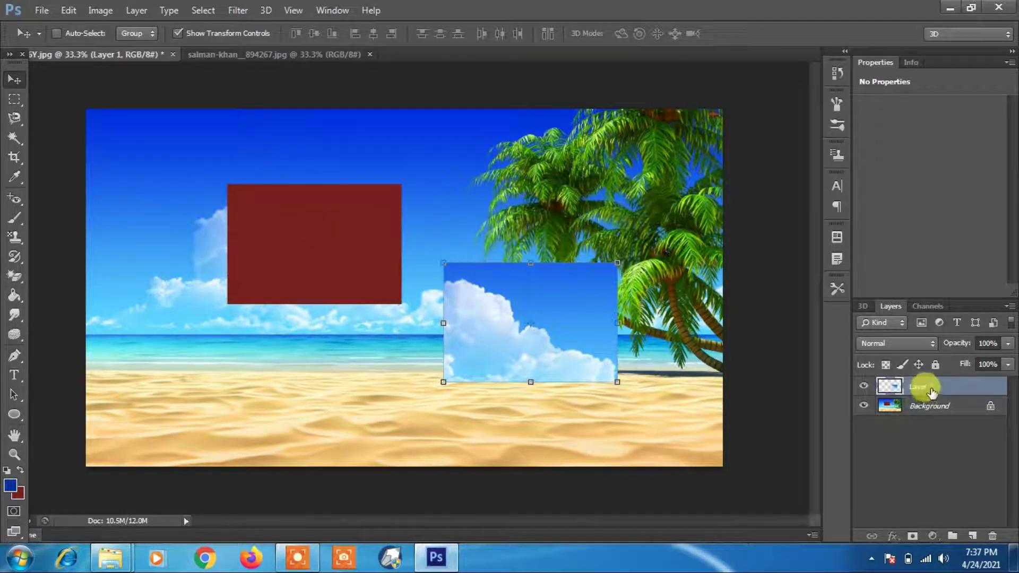
Step: Try to move the Background layer, and shift the cloud piece on Layer 1 slightly up and toward the hole
click(913, 406)
click(584, 302)
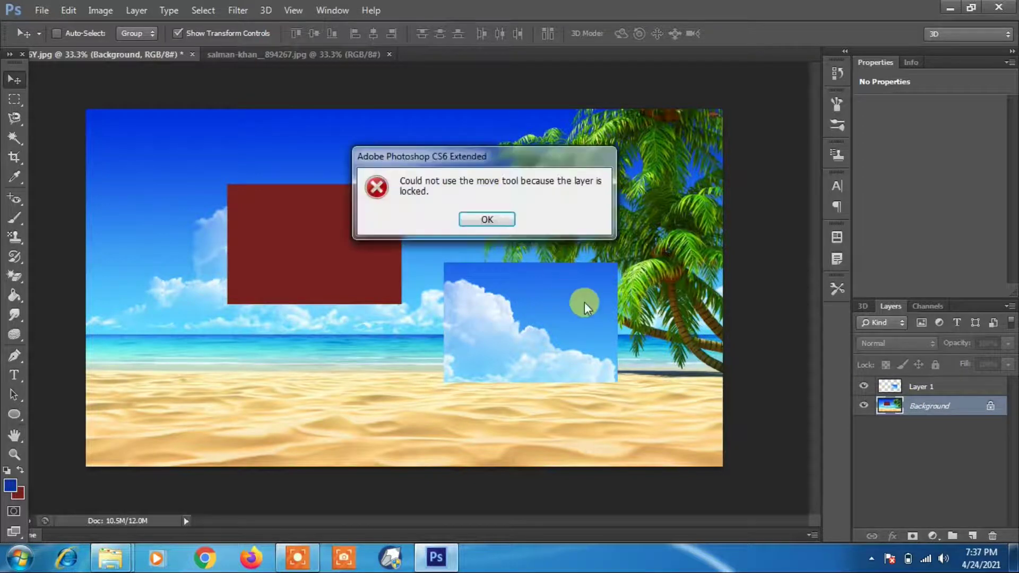
click(487, 220)
click(914, 390)
drag(515, 287, 497, 254)
Step: Revert the beach image to its last saved version
click(130, 12)
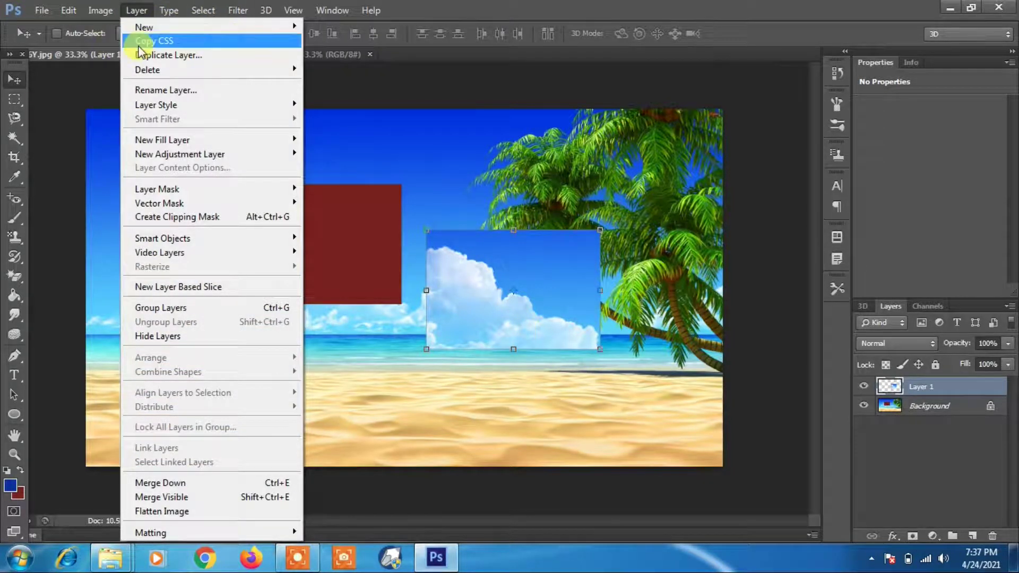
click(464, 11)
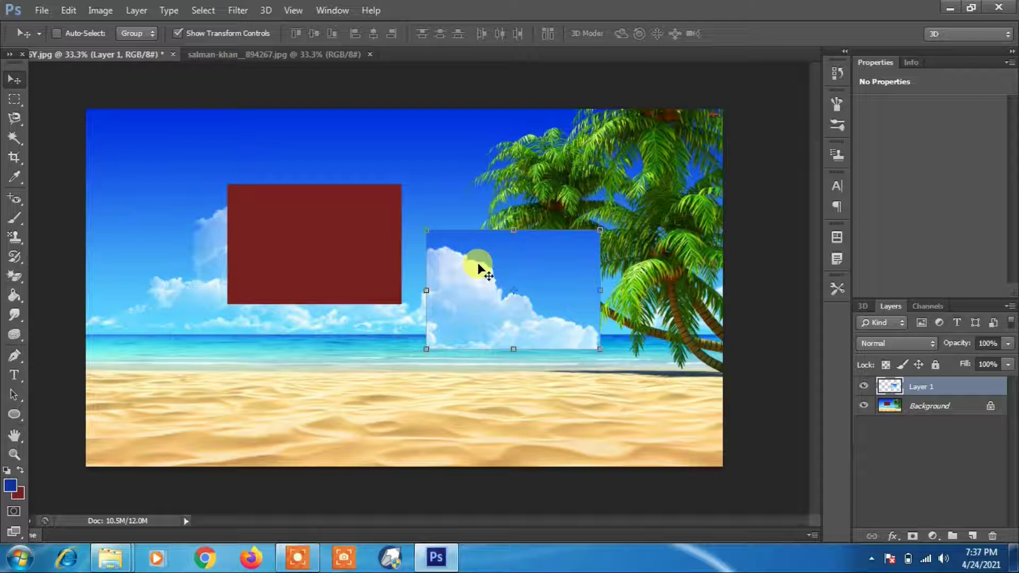
click(42, 10)
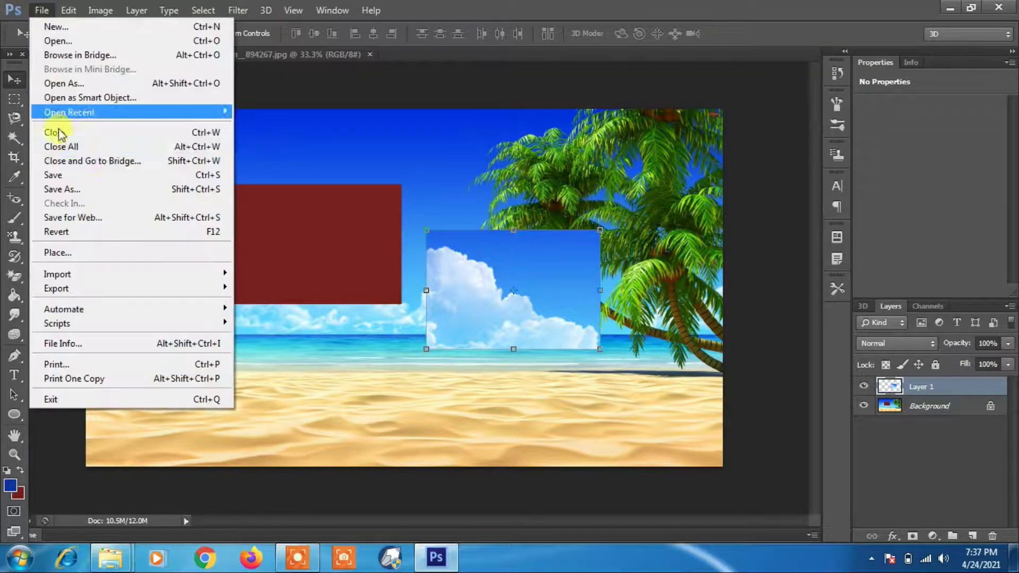
mouse_move(233, 118)
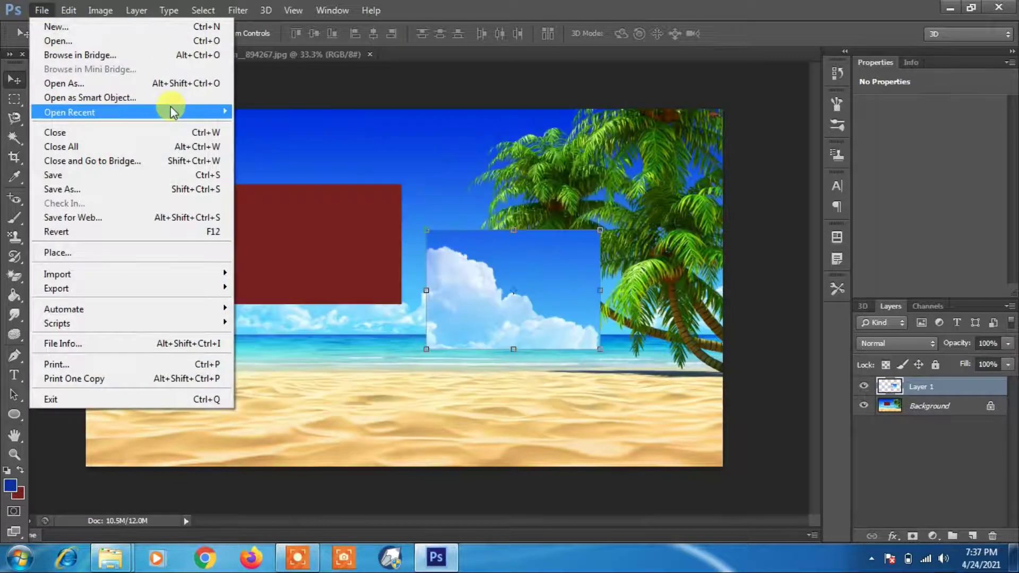
mouse_move(62, 16)
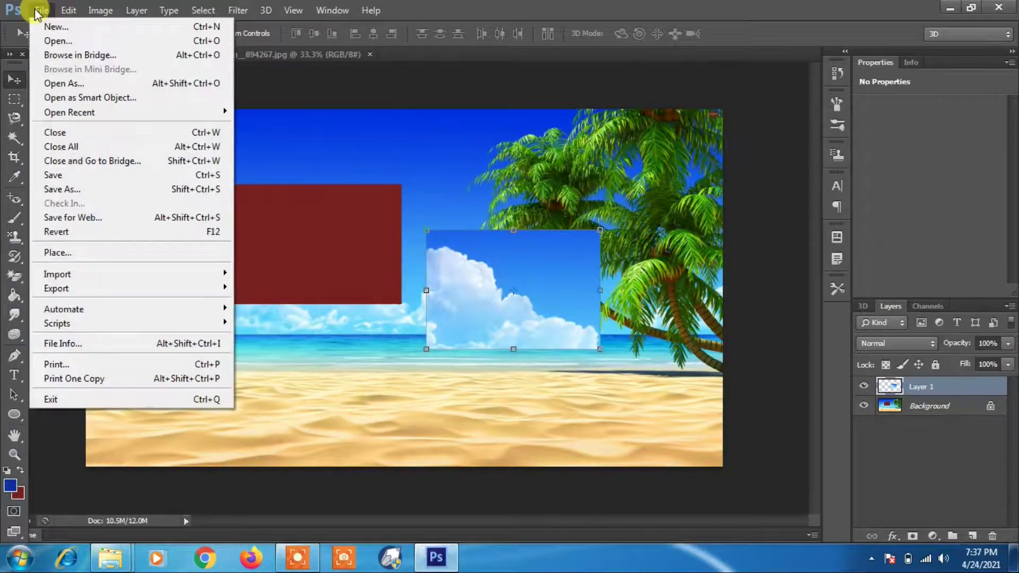
click(102, 232)
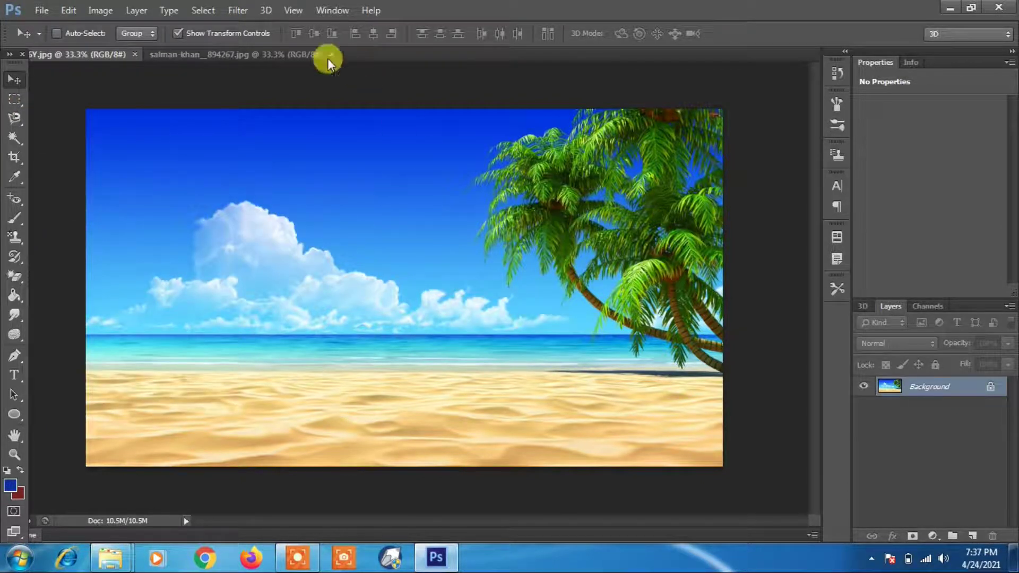
click(167, 10)
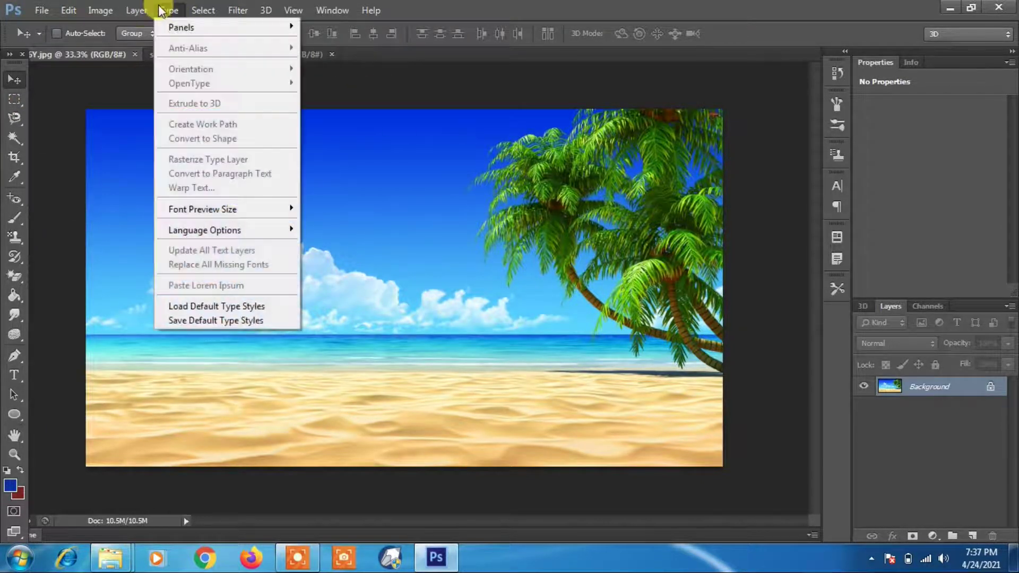
mouse_move(149, 15)
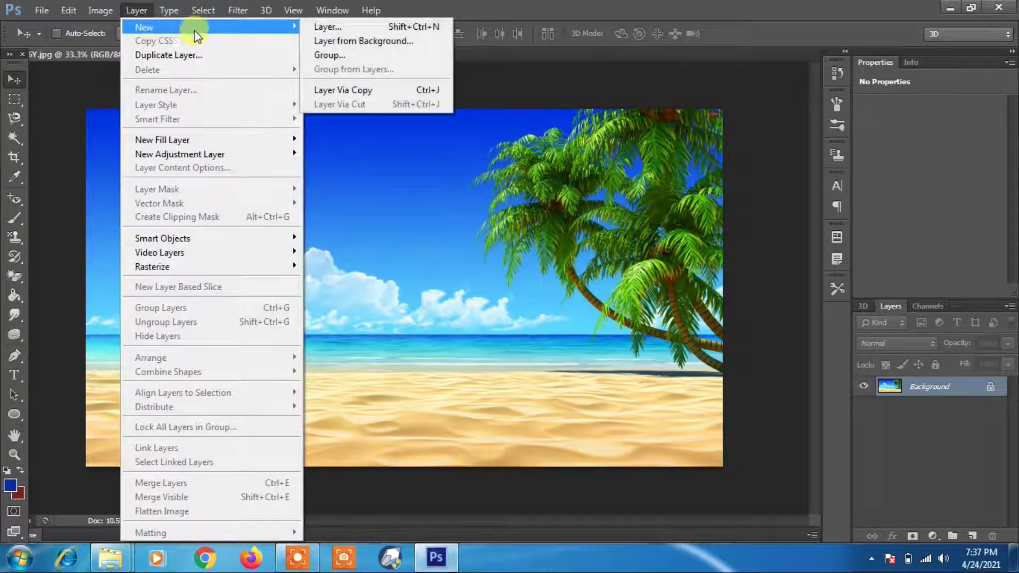
click(443, 212)
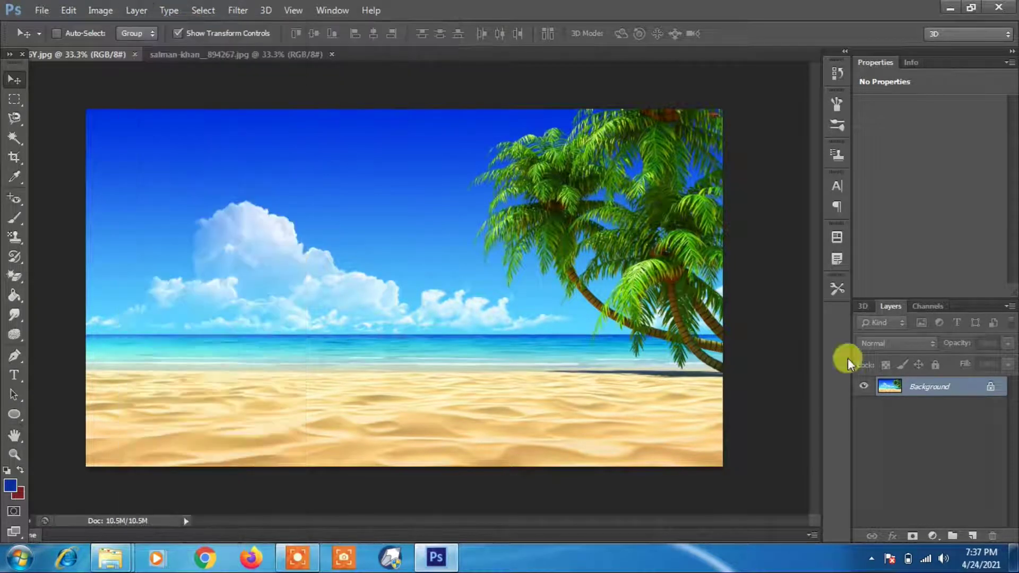
Step: Duplicate the Background layer as Background copy within P5U26Y.jpg
right_click(916, 398)
click(897, 248)
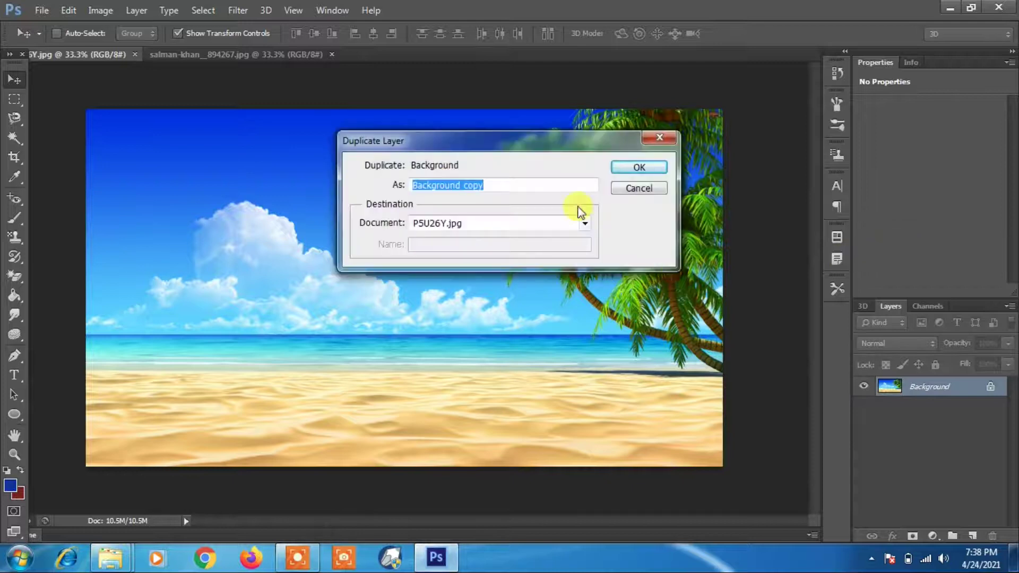
click(627, 168)
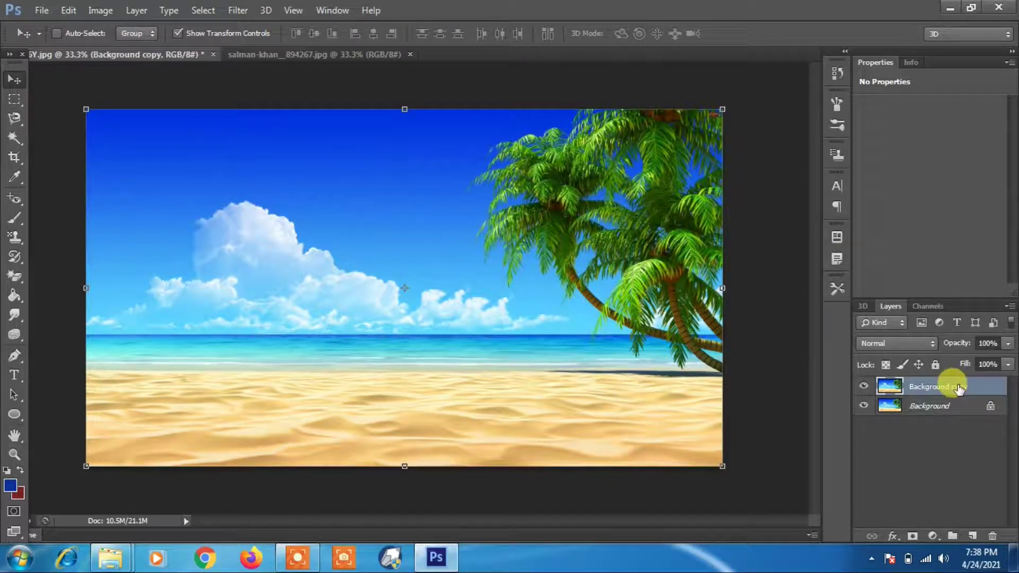
Step: Copy the CSS of the Background copy layer and minimize the open windows to reach the desktop
click(133, 11)
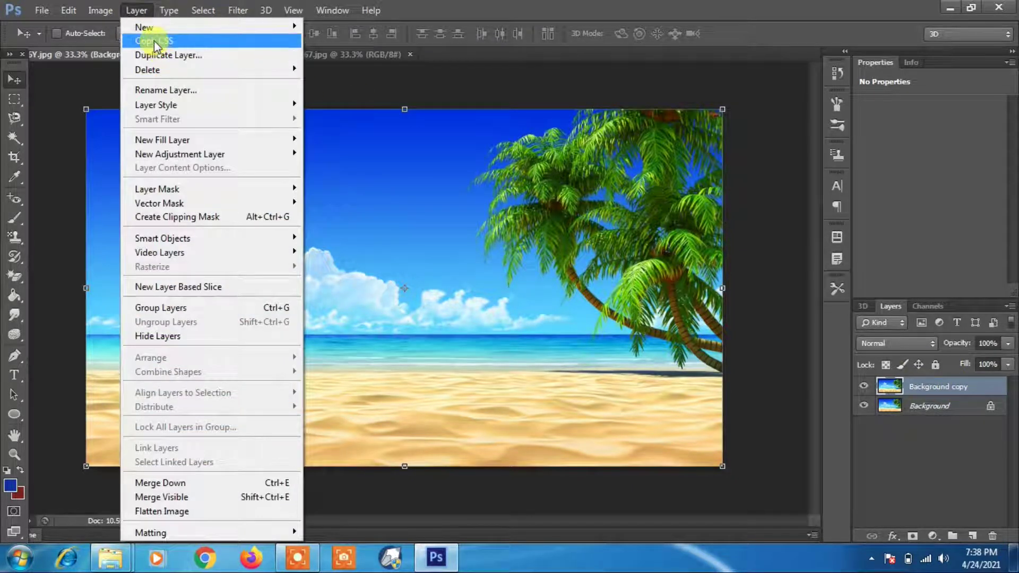
click(154, 43)
click(950, 8)
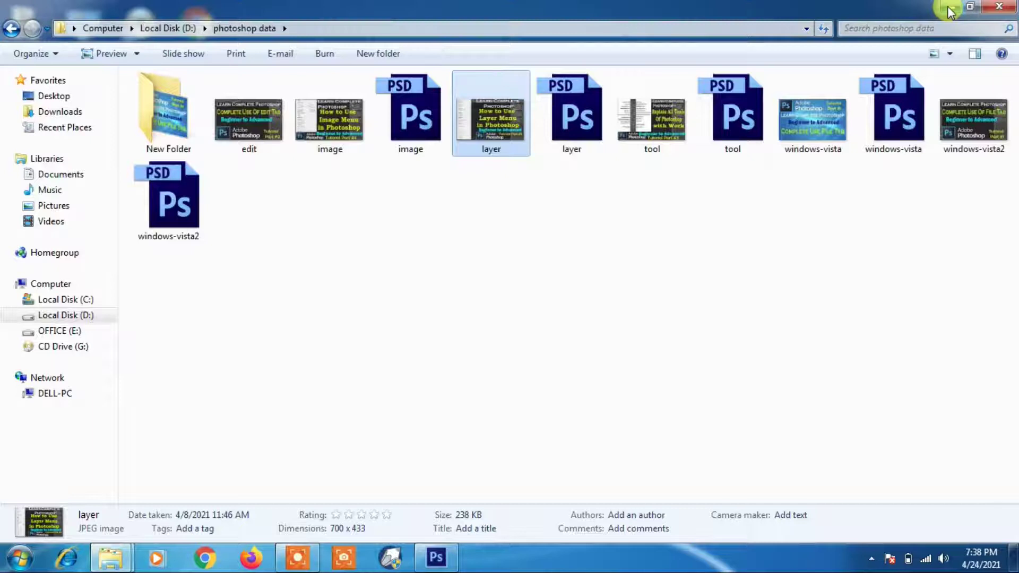
click(950, 8)
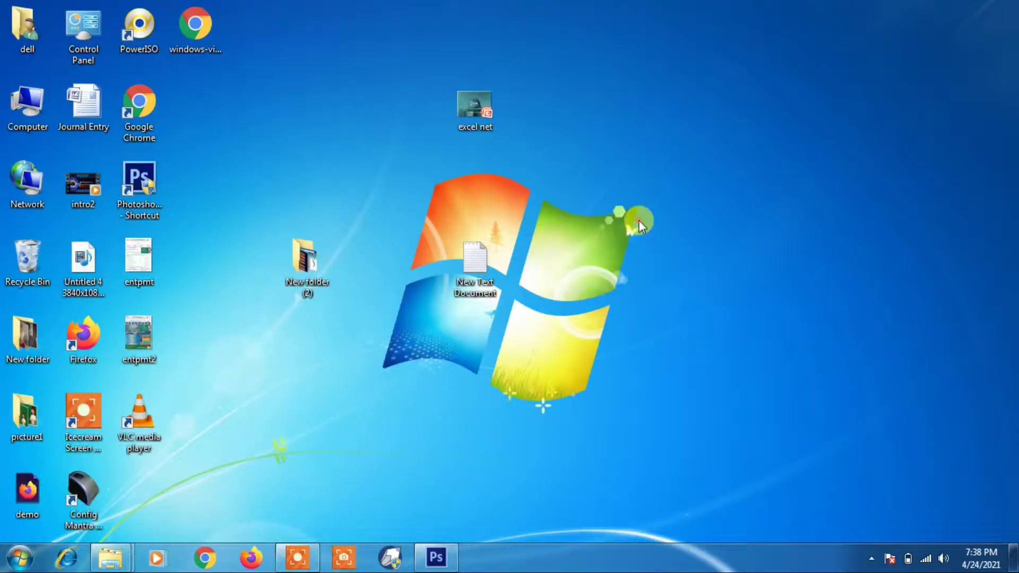
Step: Create a new text document on the desktop and open it in Notepad
right_click(639, 220)
mouse_move(727, 372)
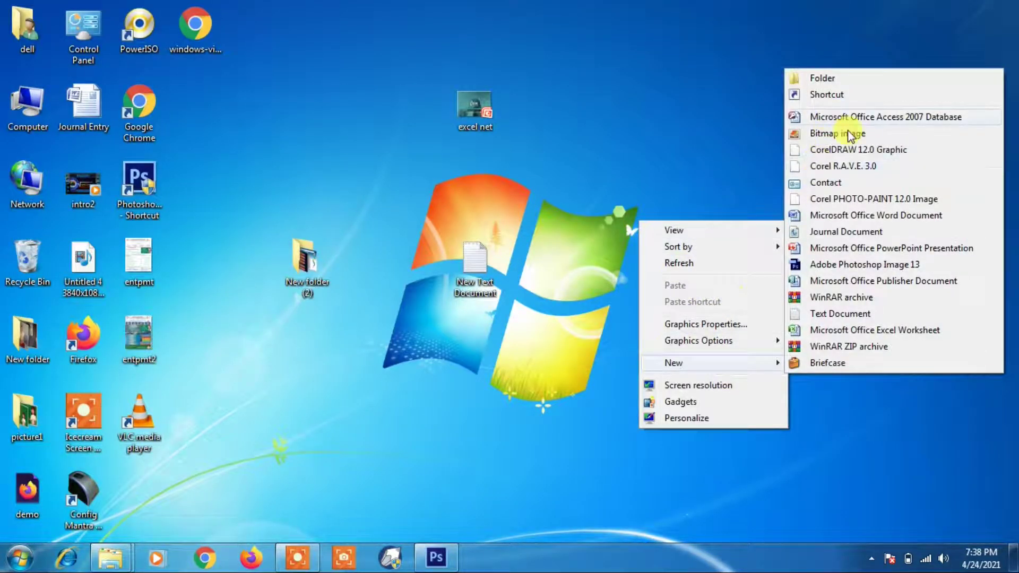
click(844, 313)
double_click(642, 290)
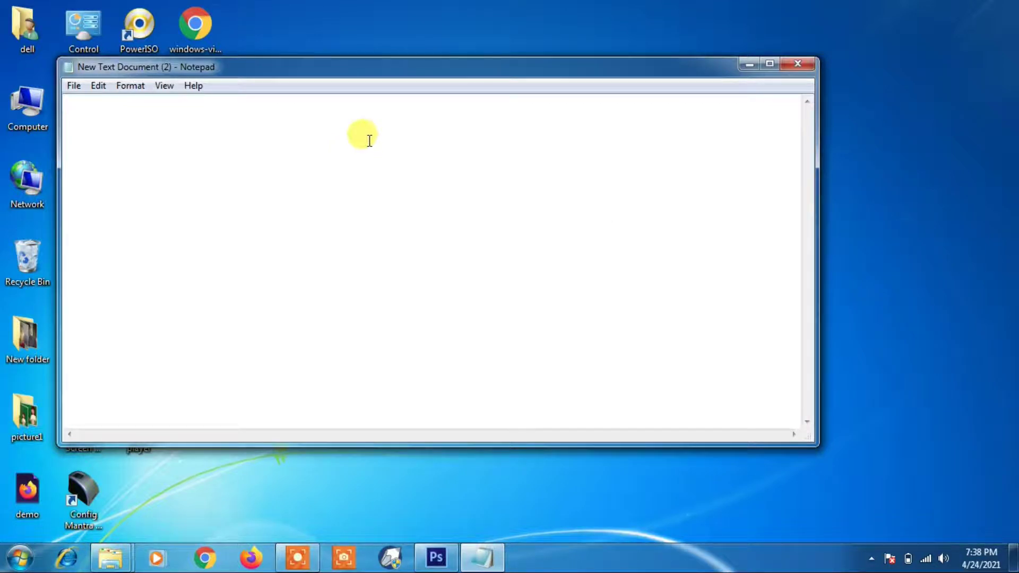
Step: Paste the copied layer CSS into the empty text document and turn on Word Wrap
right_click(369, 140)
click(409, 205)
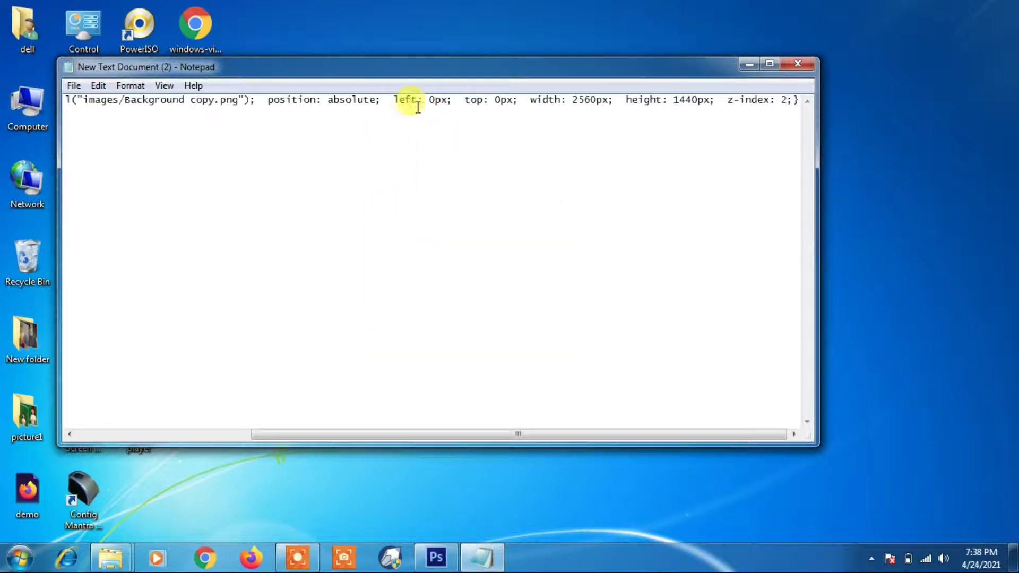
click(146, 90)
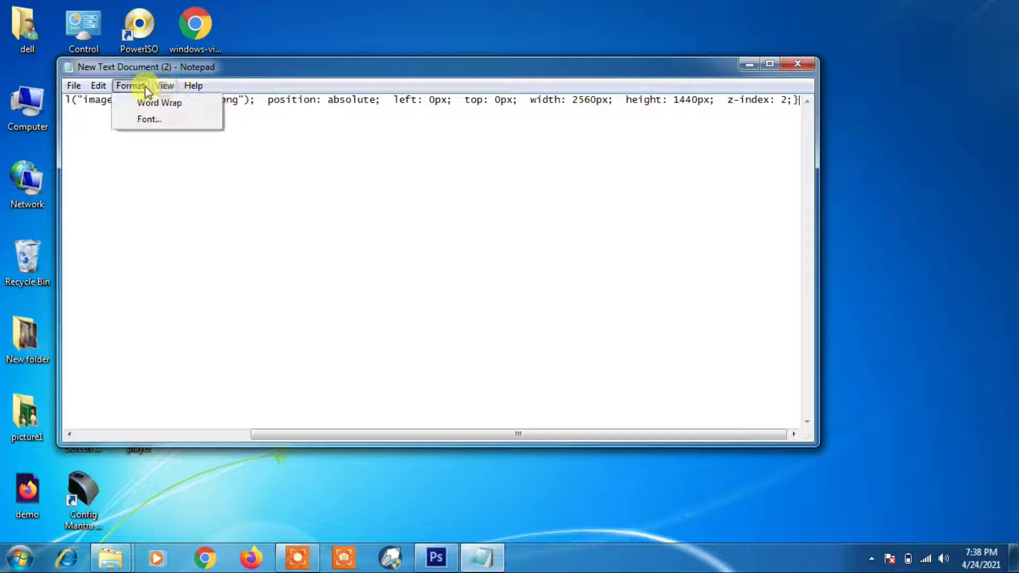
click(150, 103)
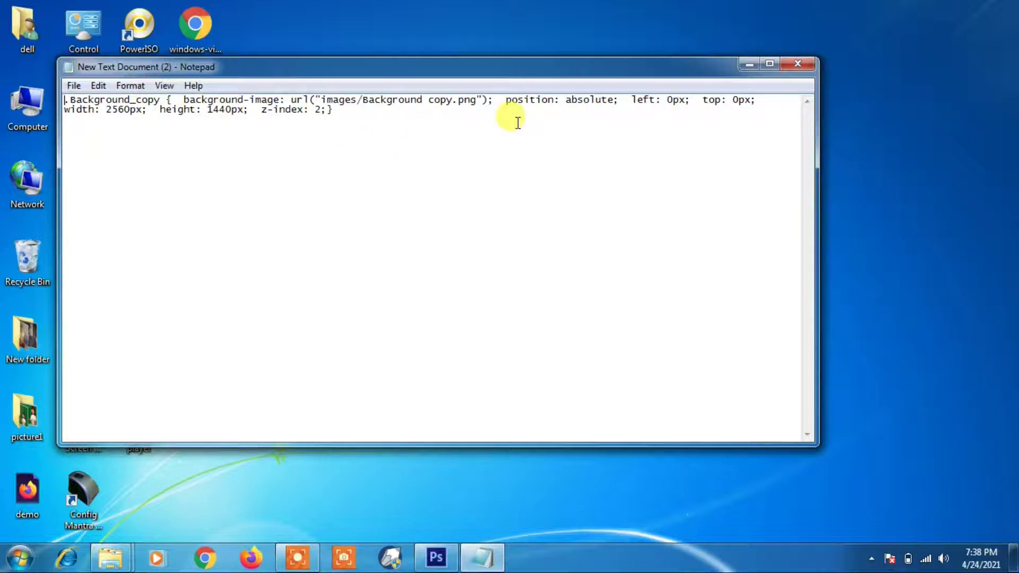
Step: Set the font size of the pasted CSS text to 20 and highlight the code to read it
drag(418, 114, 50, 94)
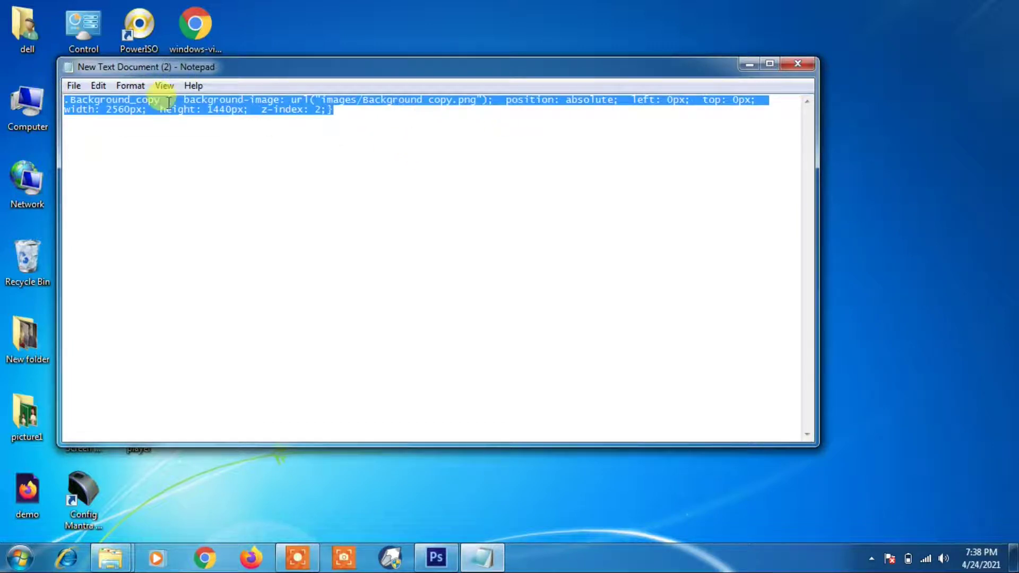
click(129, 87)
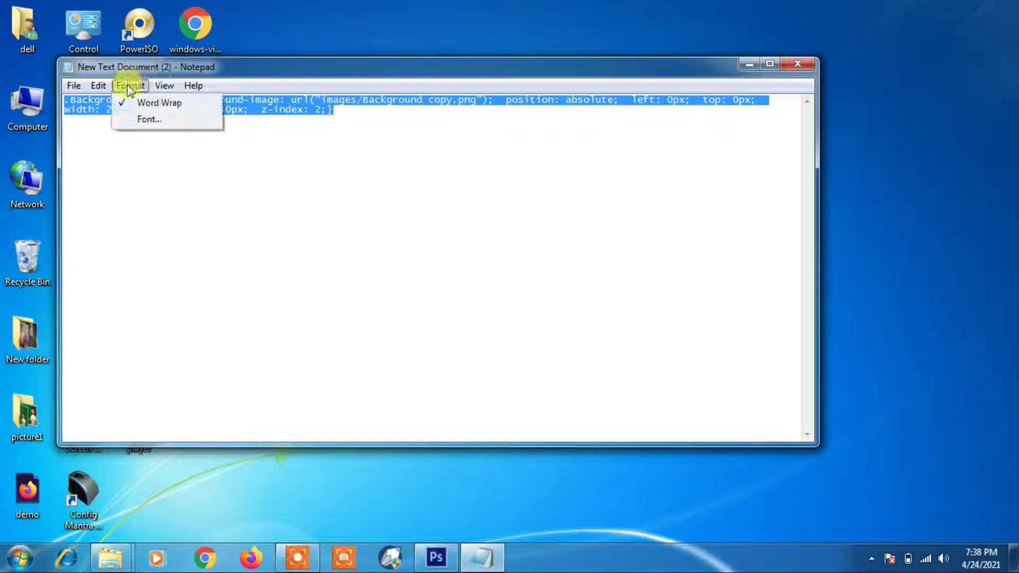
click(153, 119)
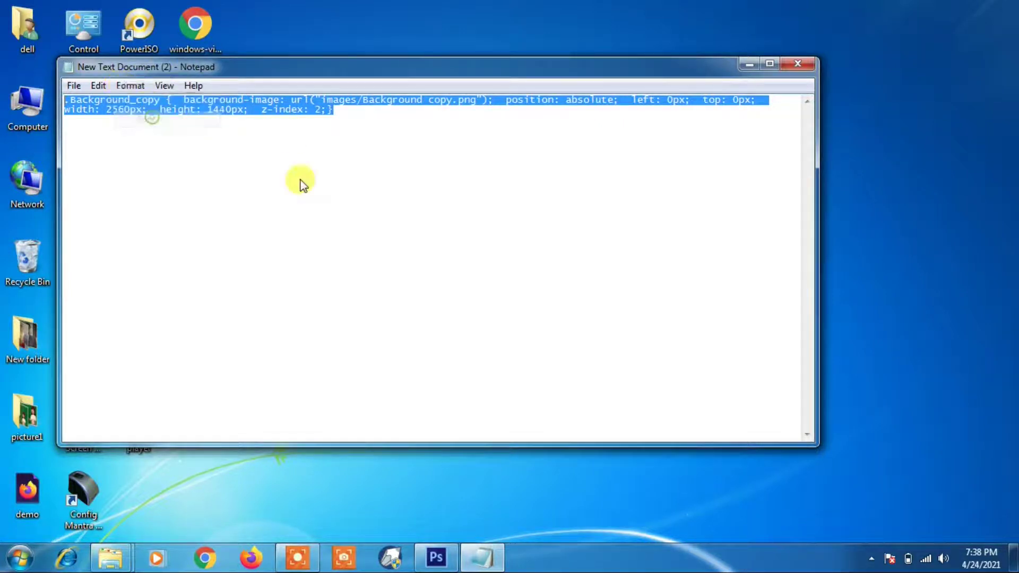
click(356, 302)
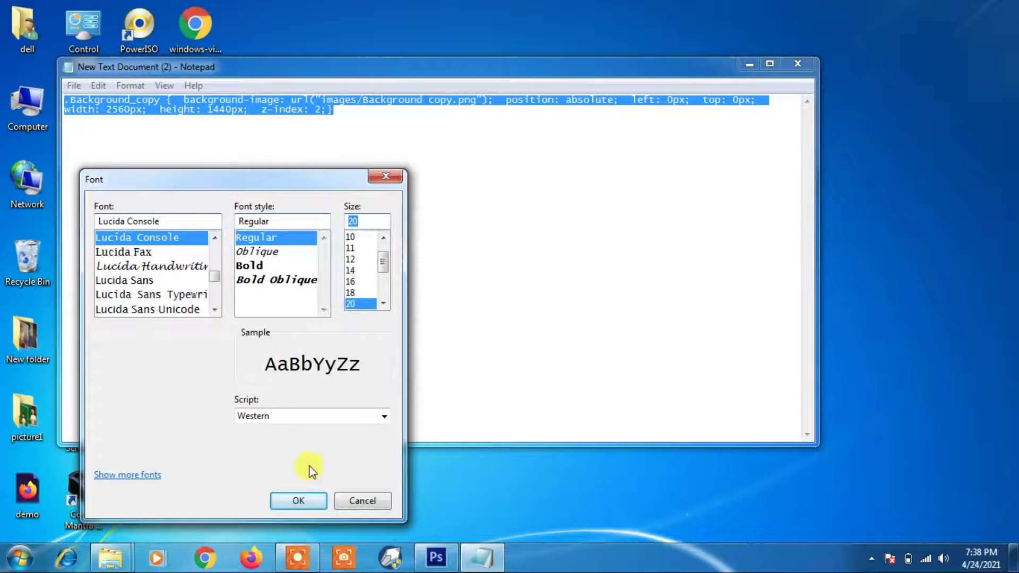
click(310, 502)
click(608, 211)
drag(623, 158, 23, 87)
click(209, 180)
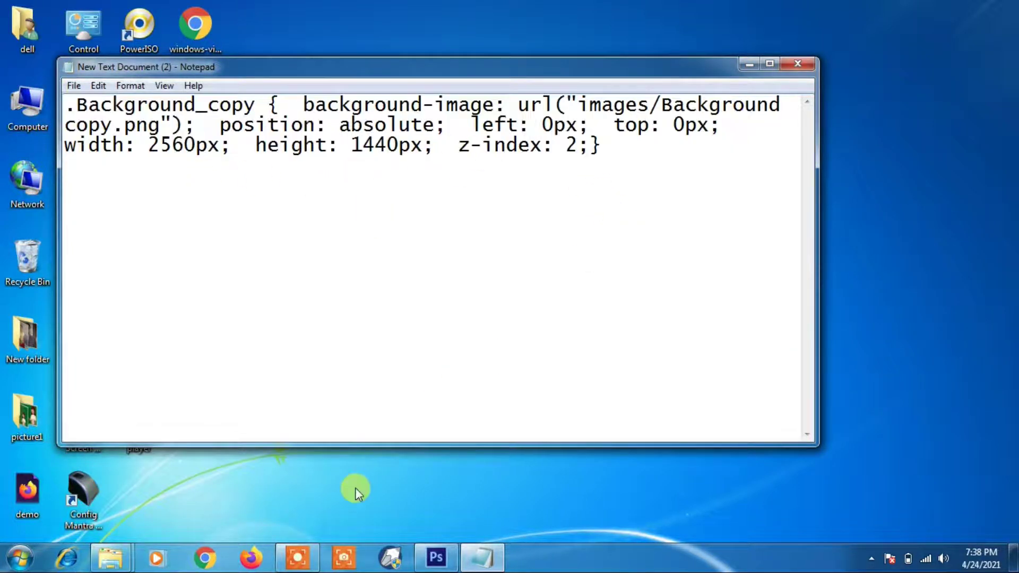
Step: Switch back to Photoshop and duplicate the Background copy layer as Background copy 2
click(437, 557)
click(135, 10)
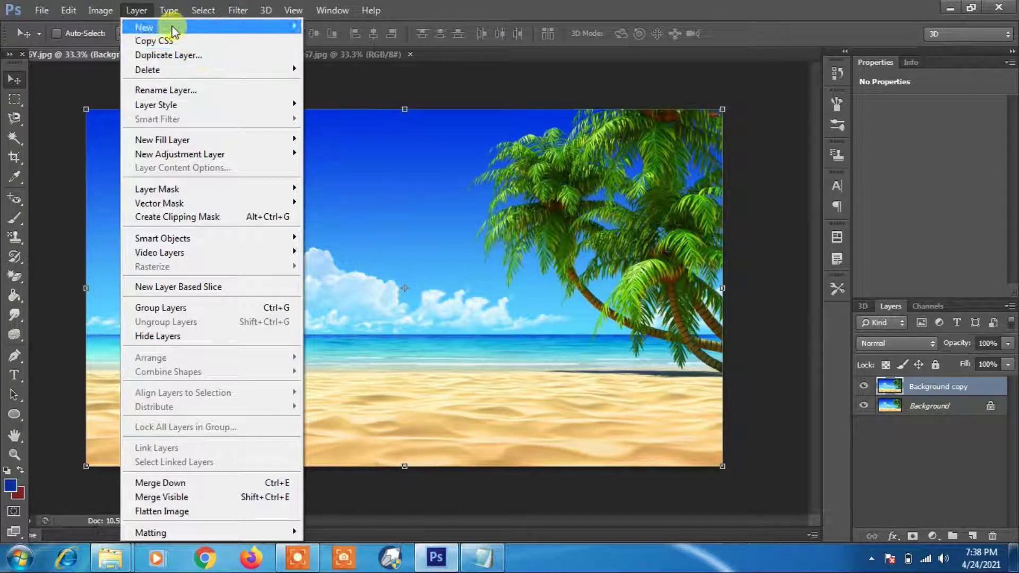
mouse_move(173, 27)
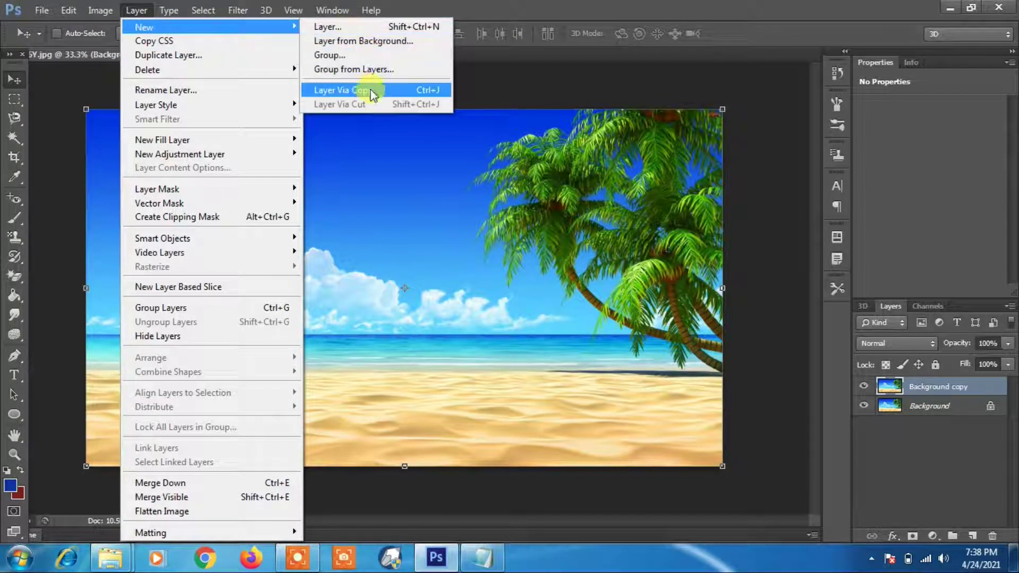
click(217, 54)
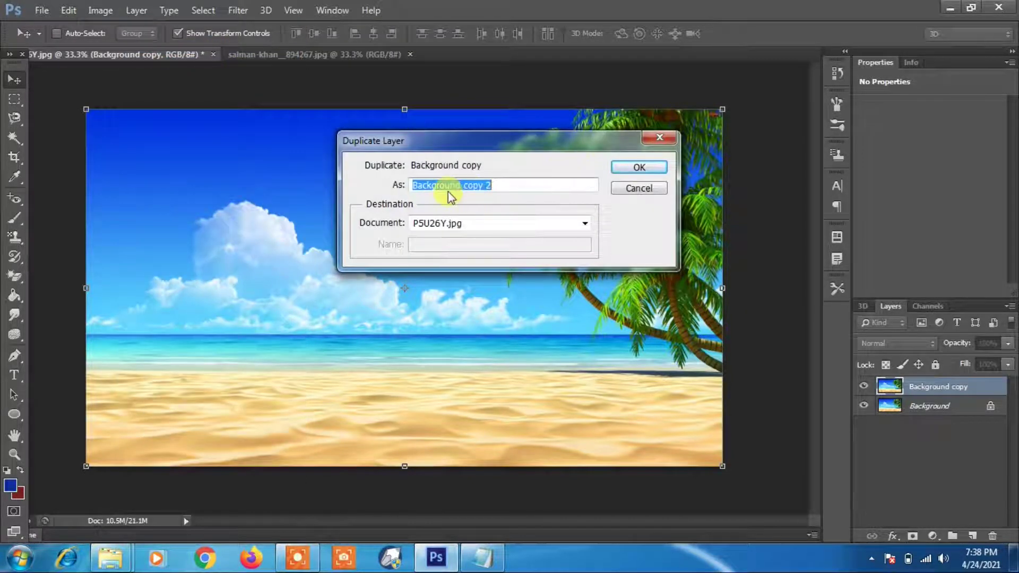
click(642, 169)
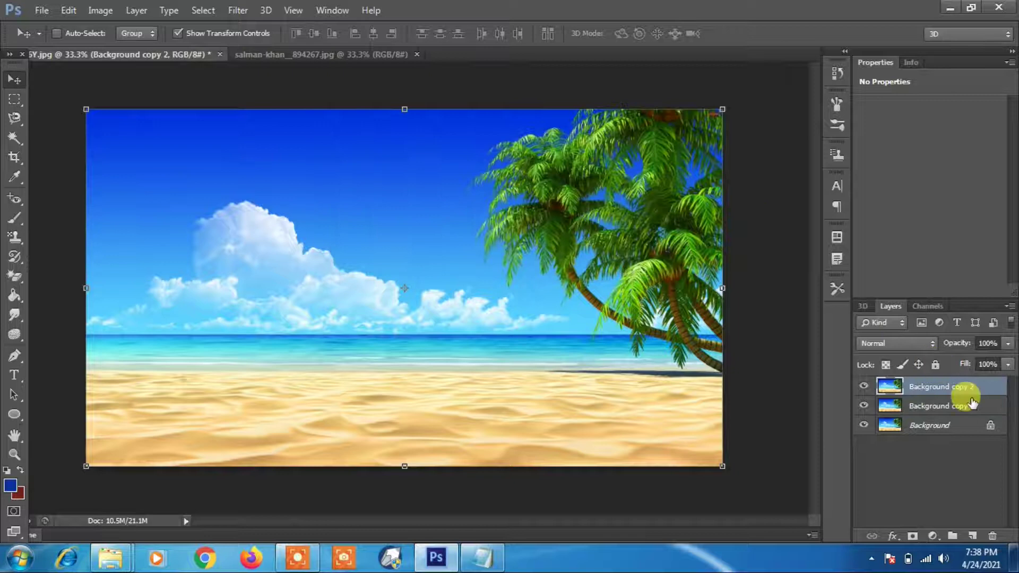
right_click(926, 393)
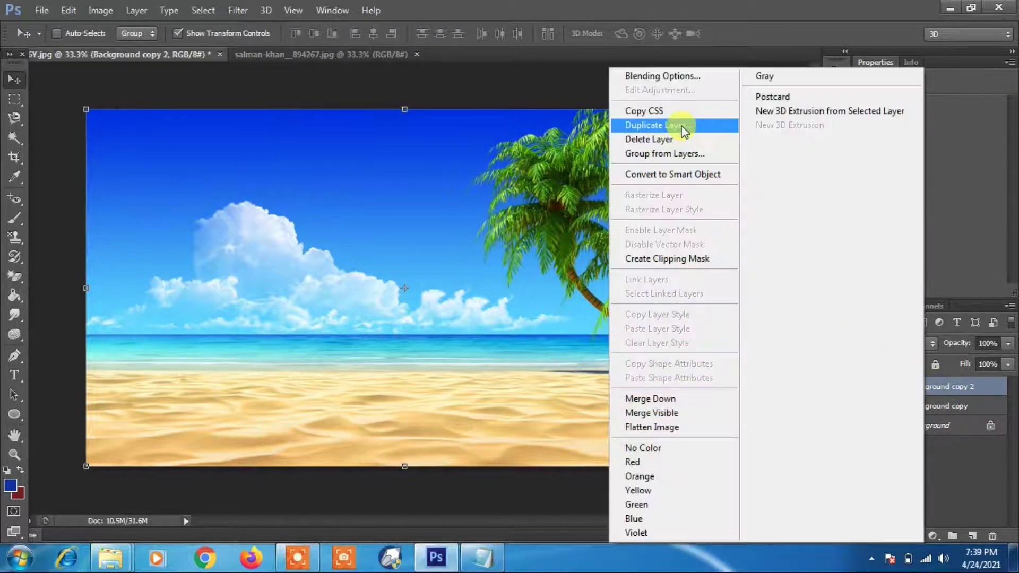
click(509, 84)
click(134, 10)
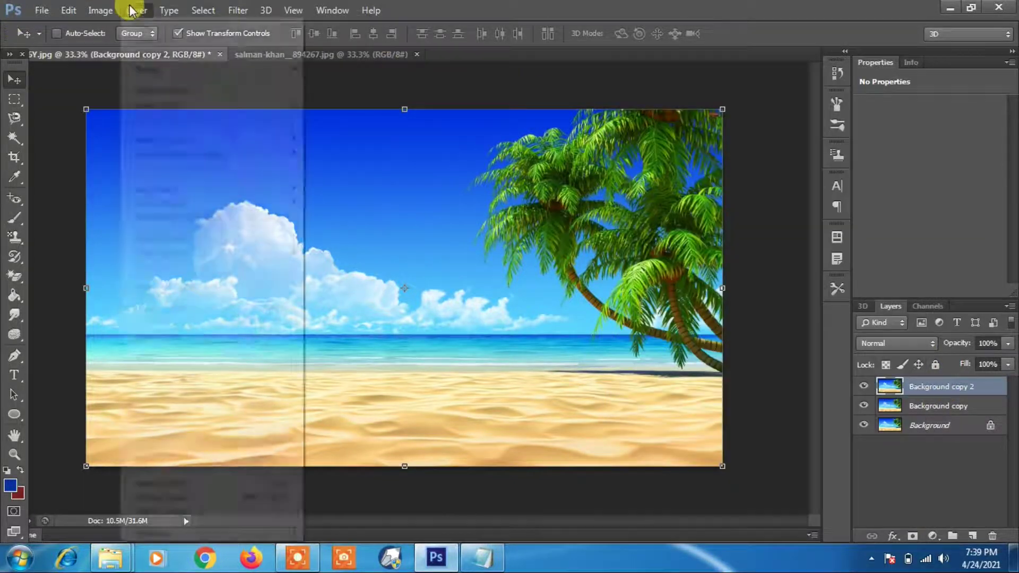
mouse_move(197, 77)
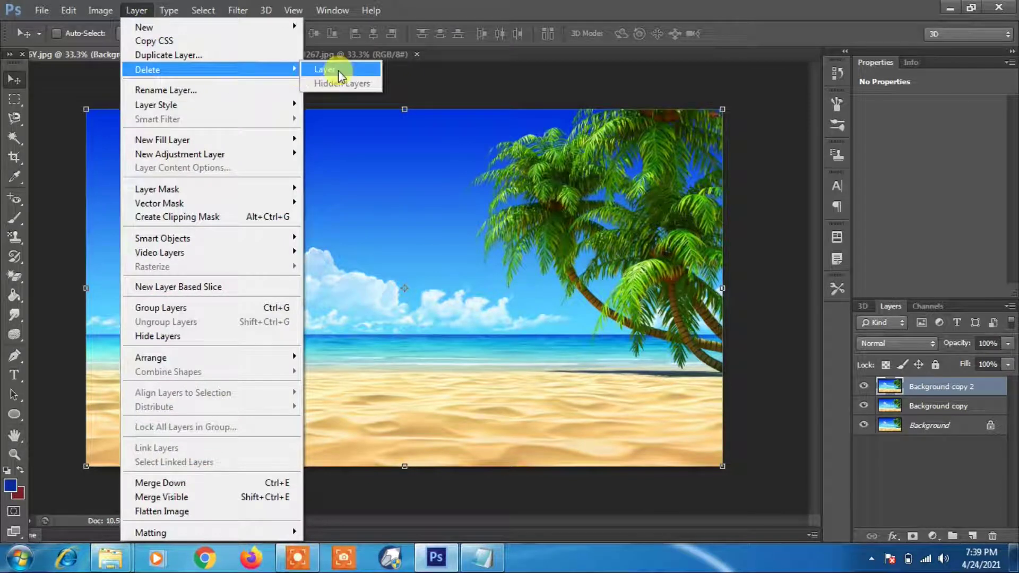
click(926, 449)
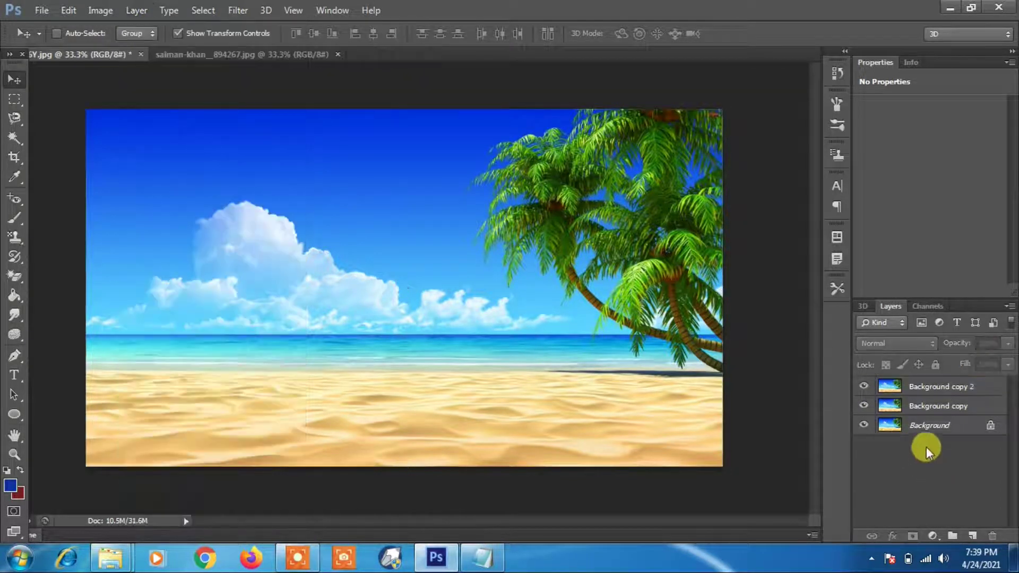
Step: Delete the Background copy 2 layer and confirm the deletion
click(927, 392)
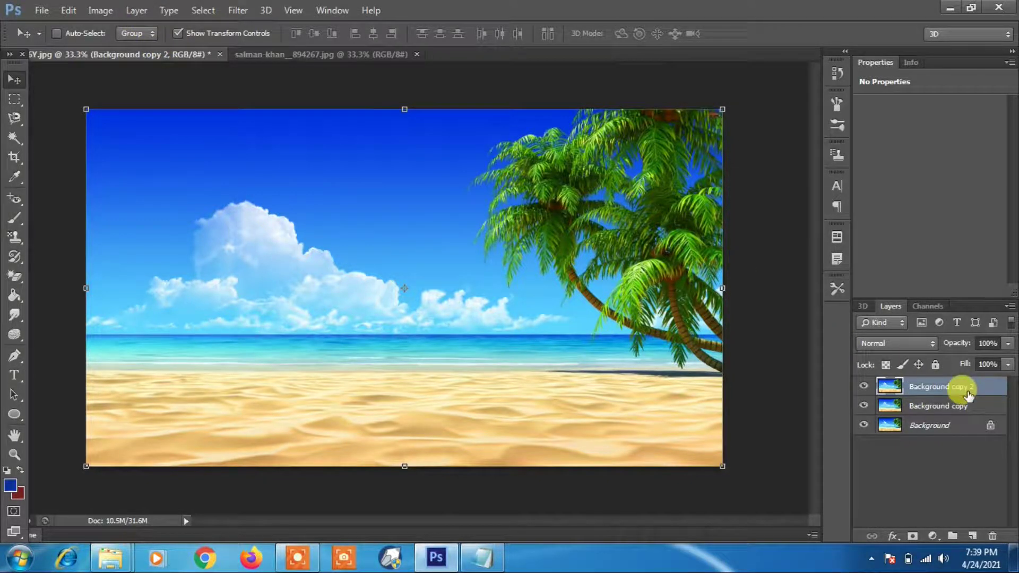
click(136, 11)
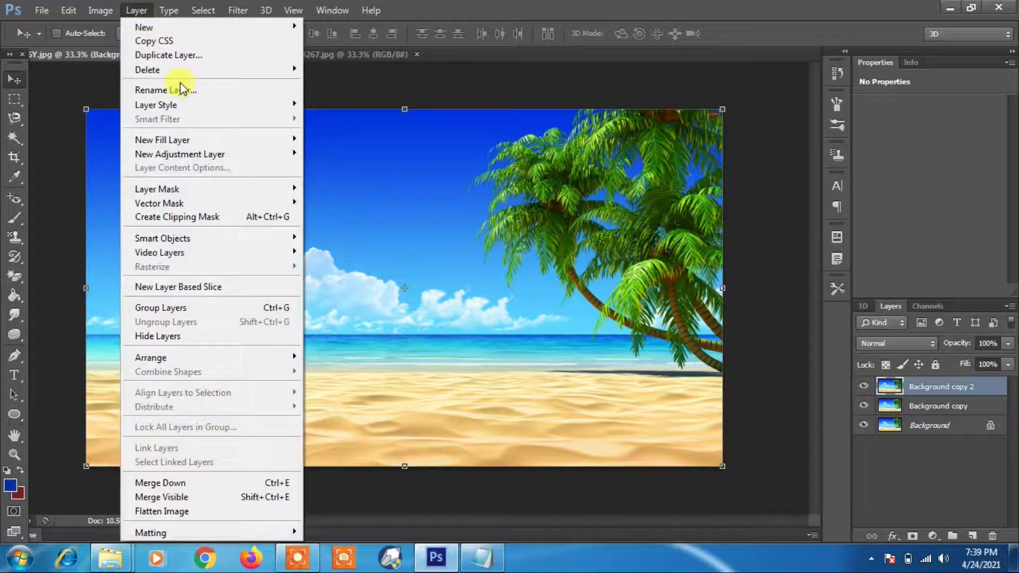
mouse_move(278, 75)
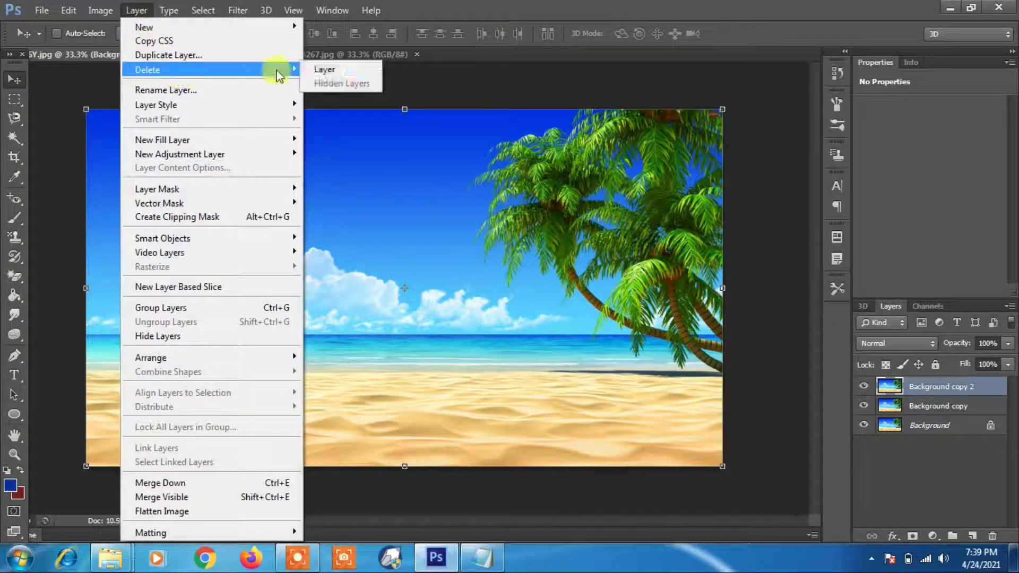
click(330, 69)
click(430, 219)
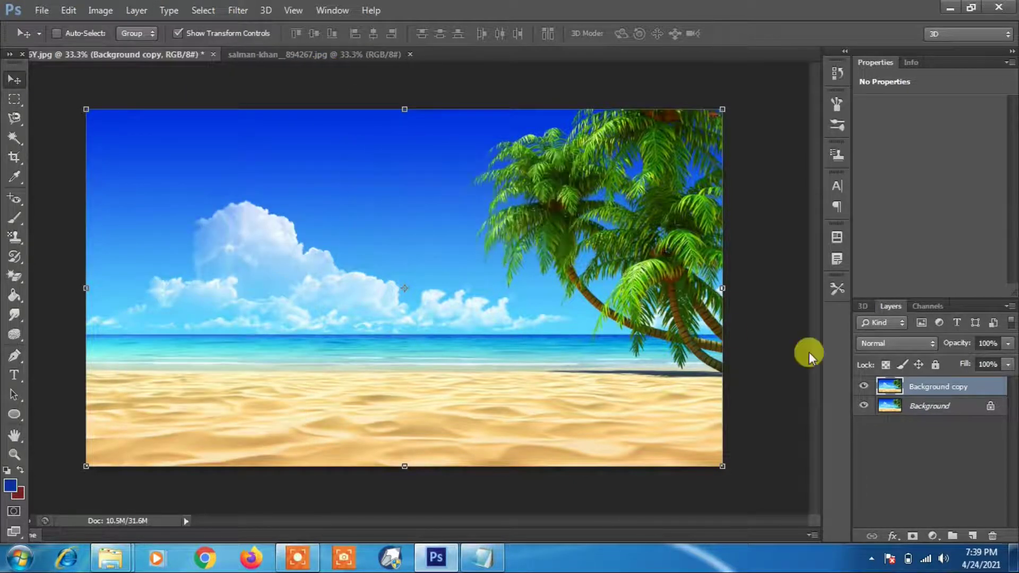
right_click(926, 390)
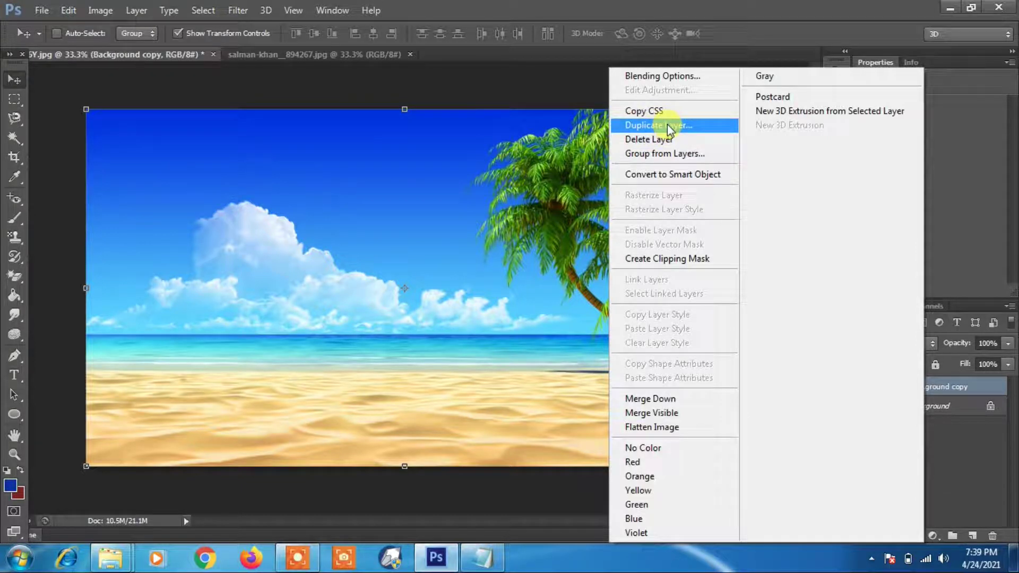
click(960, 441)
right_click(969, 415)
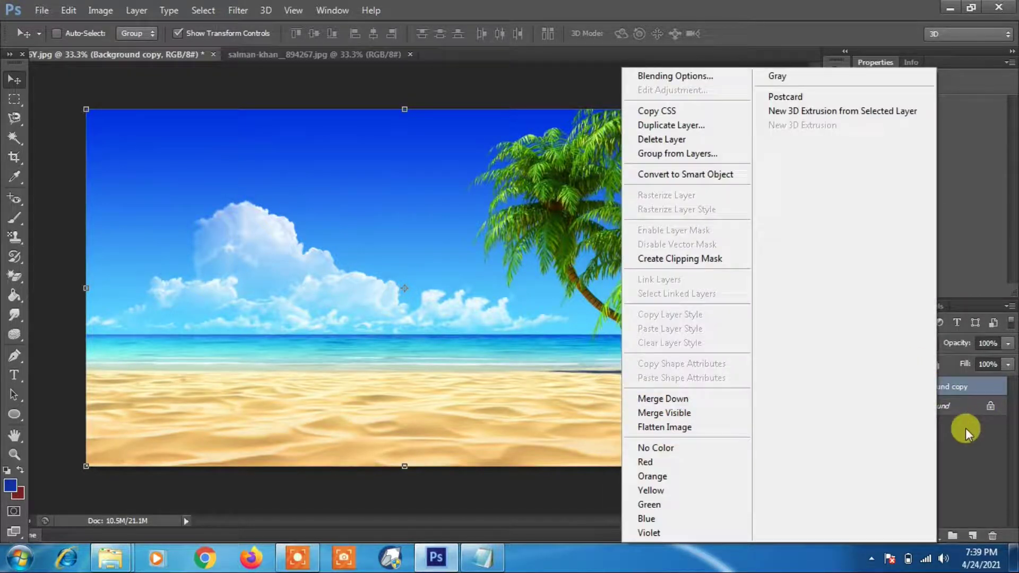
click(966, 427)
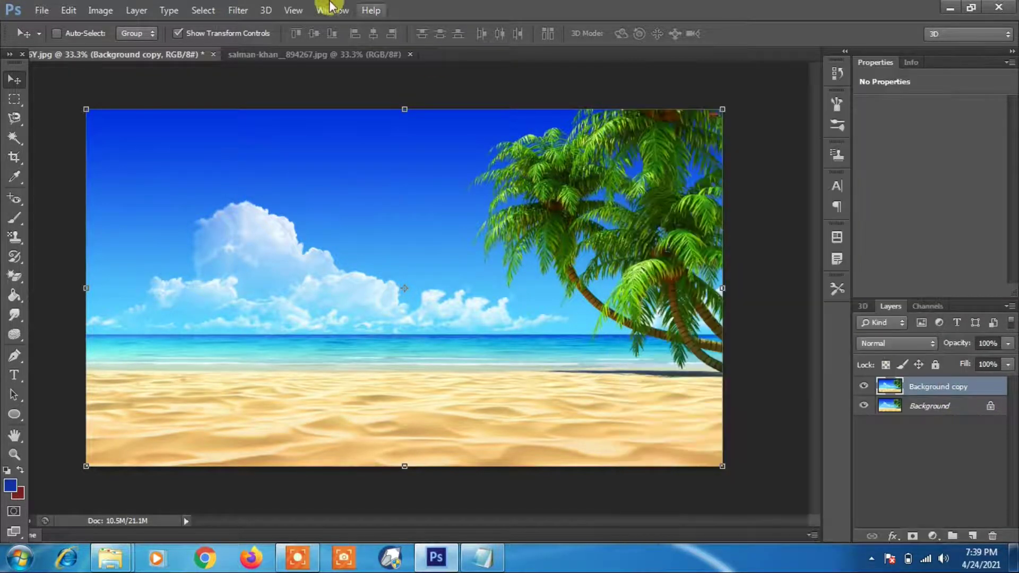
Step: Duplicate the Background copy layer as Background copy 2
right_click(929, 388)
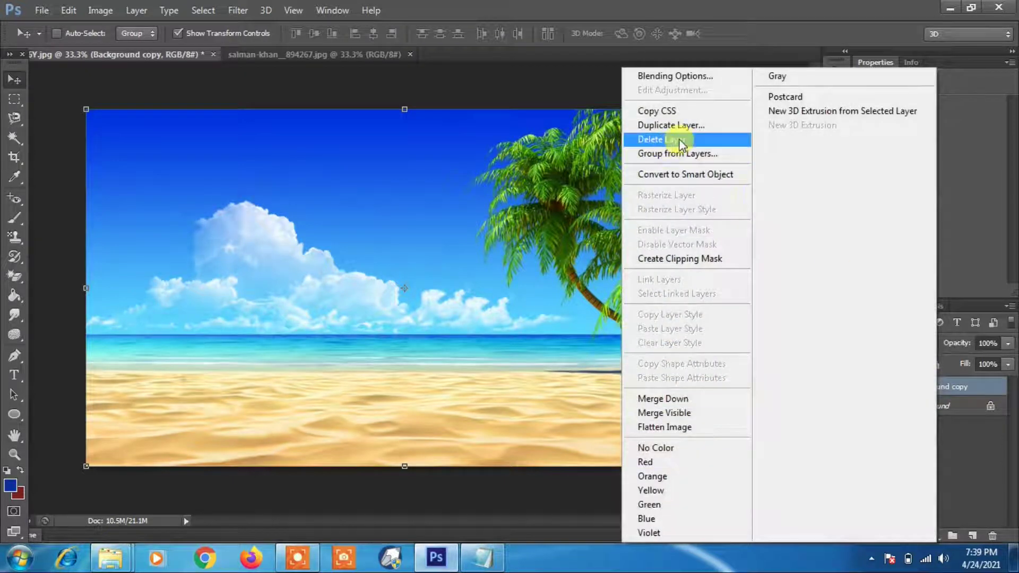
click(673, 126)
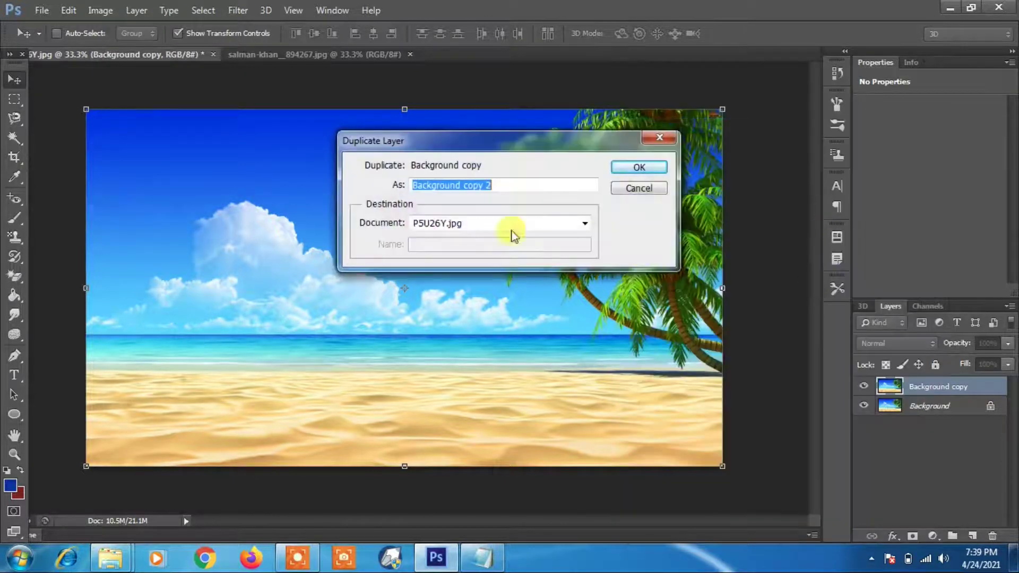
click(638, 167)
Step: Hide the Background copy and Background copy 2 layers, and delete the hidden layers
click(133, 10)
mouse_move(265, 71)
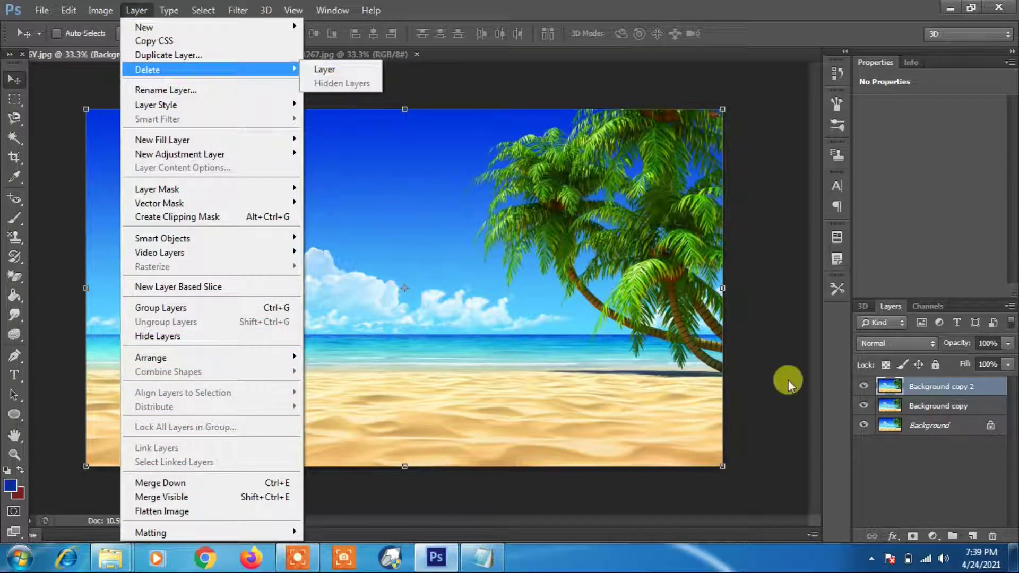
click(931, 464)
click(863, 406)
click(863, 386)
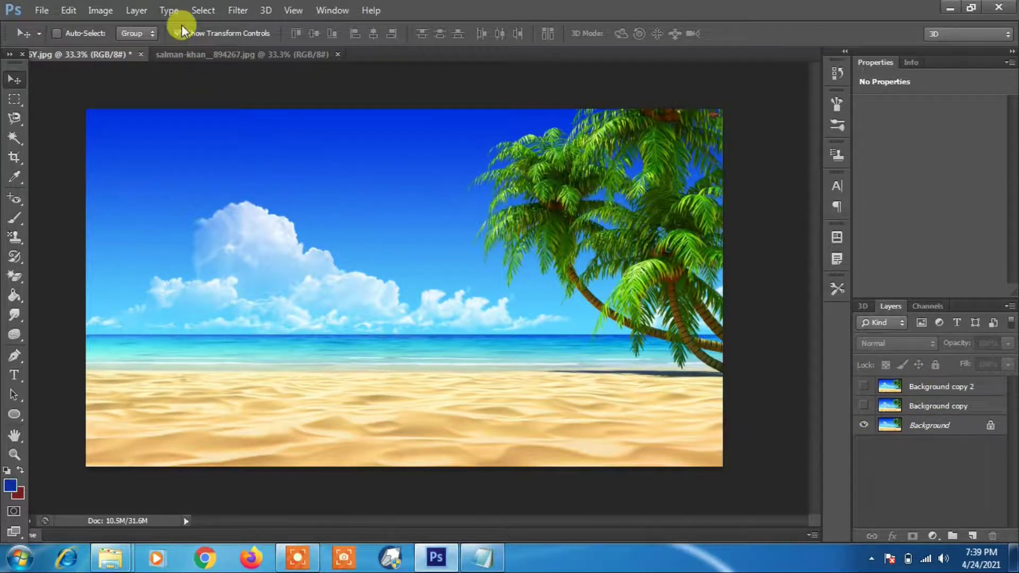
click(143, 11)
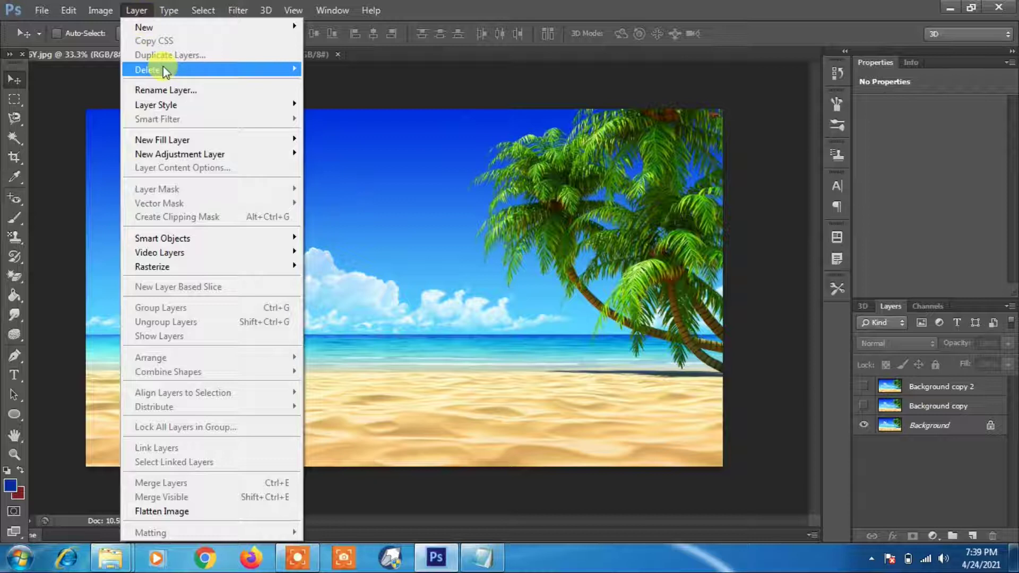
mouse_move(175, 69)
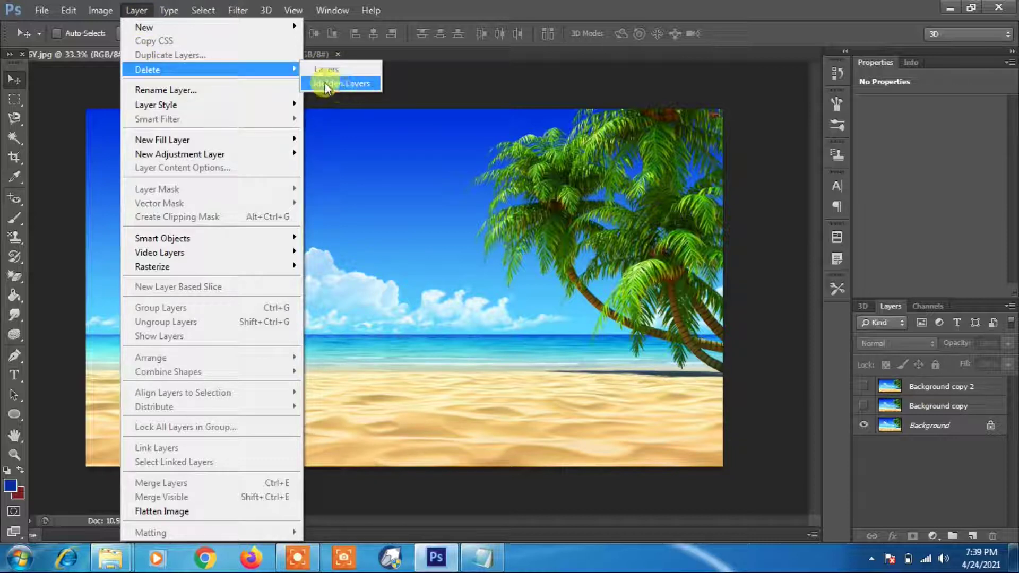
click(358, 85)
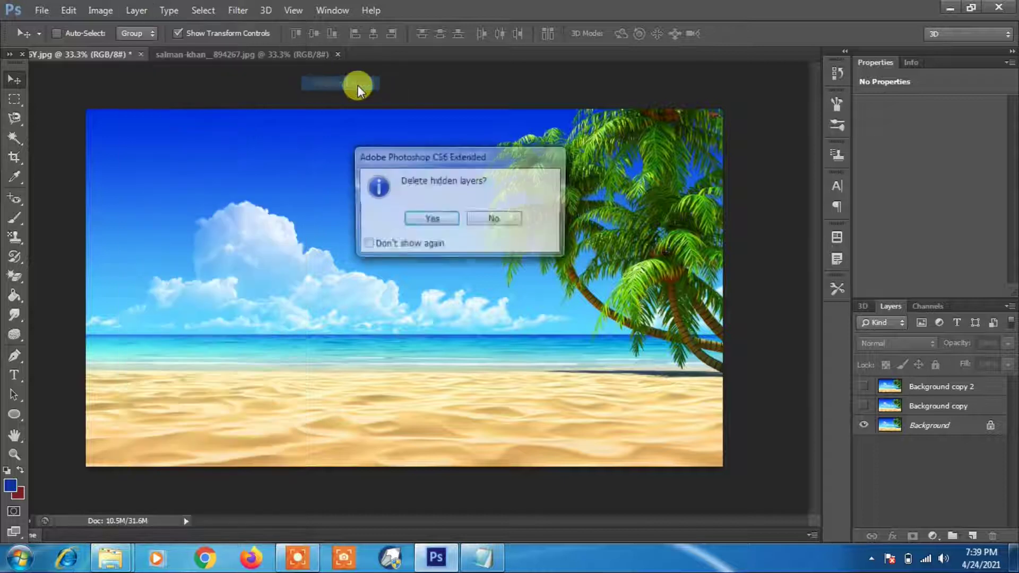
click(441, 216)
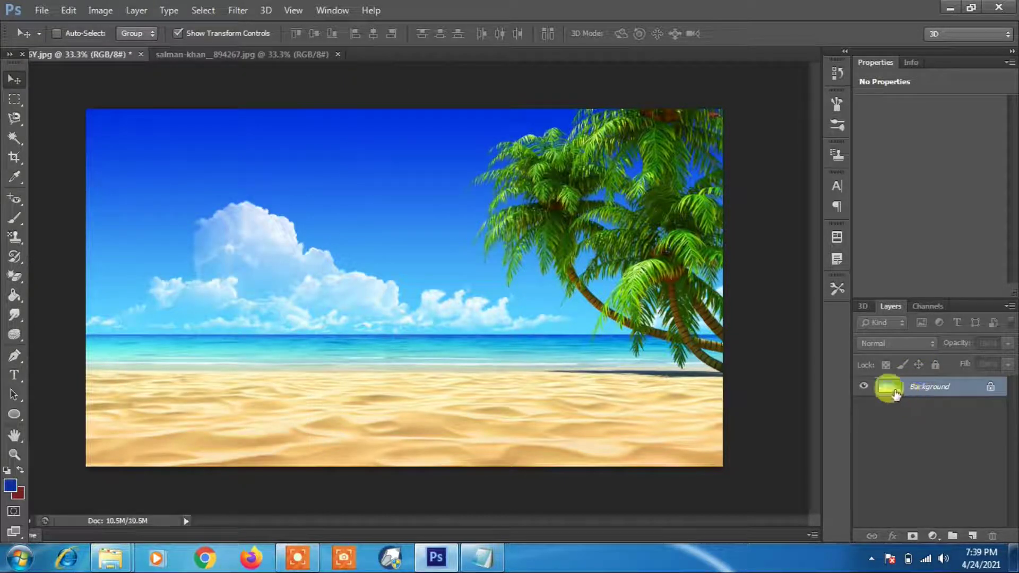
Step: Duplicate the Background layer, and duplicate the resulting Background copy as Background copy 2
click(134, 11)
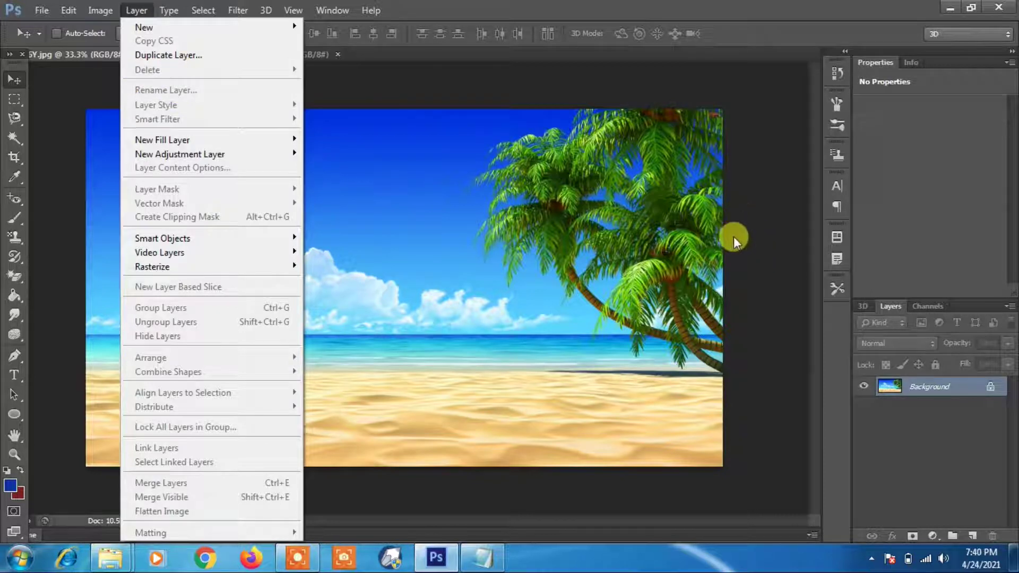
right_click(937, 388)
click(918, 245)
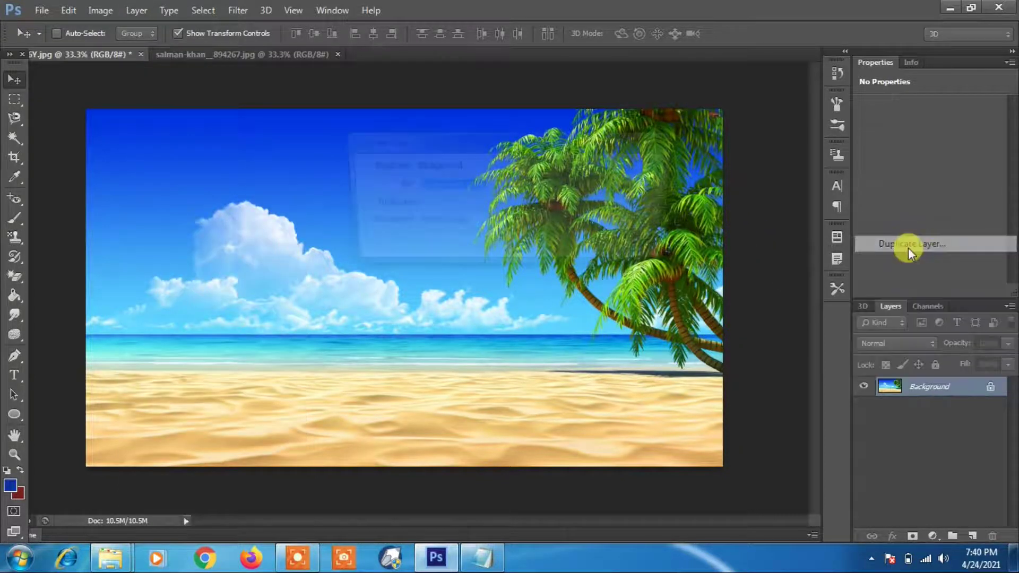
click(637, 167)
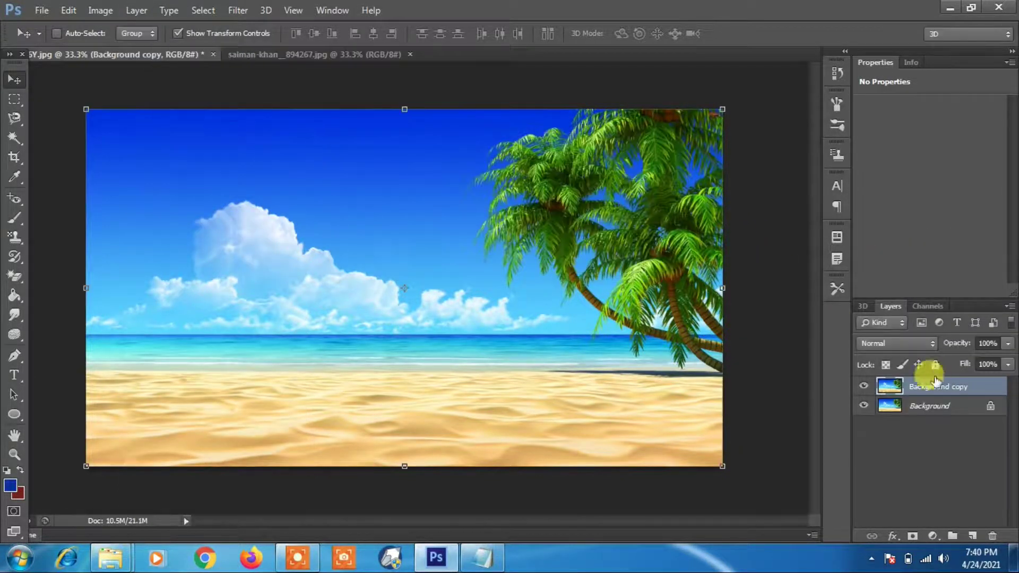
right_click(928, 389)
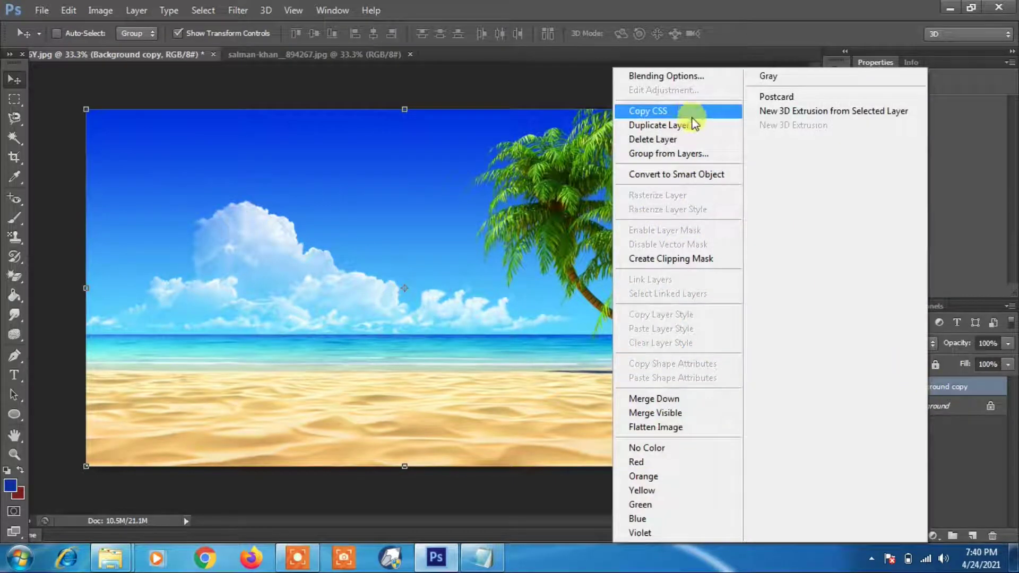
click(690, 126)
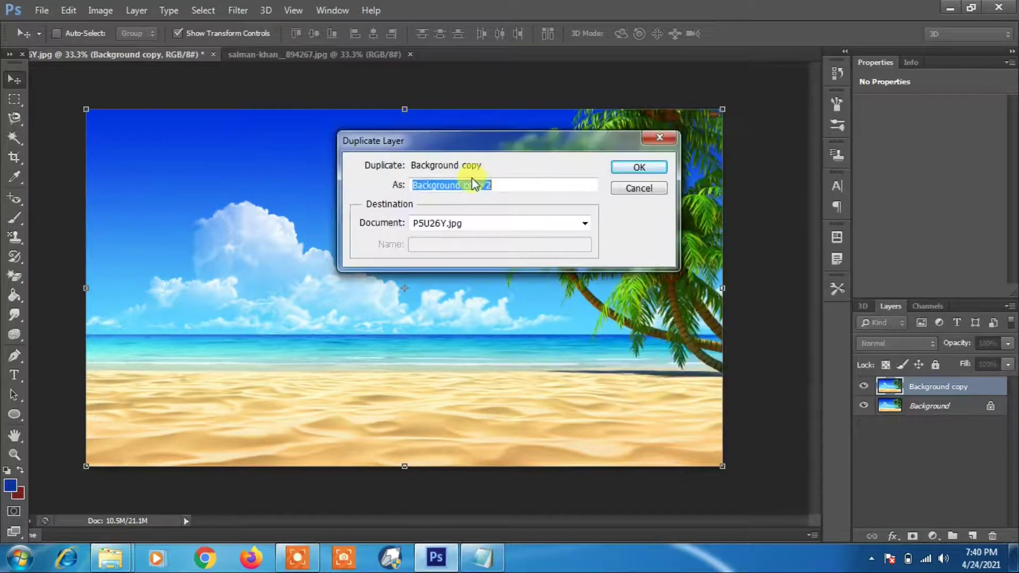
click(641, 168)
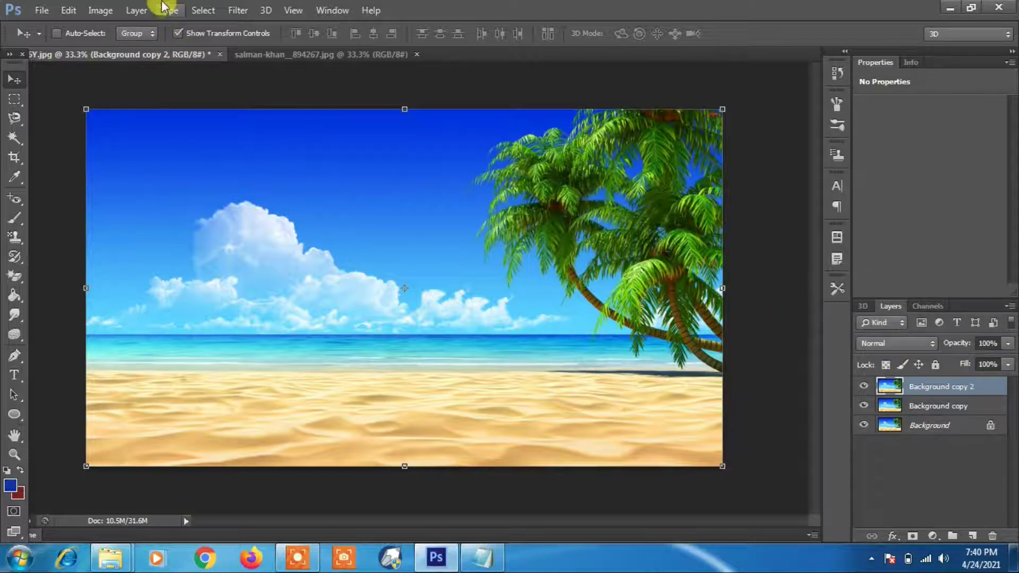
Step: Rename the Background copy 2 layer to abc
click(139, 10)
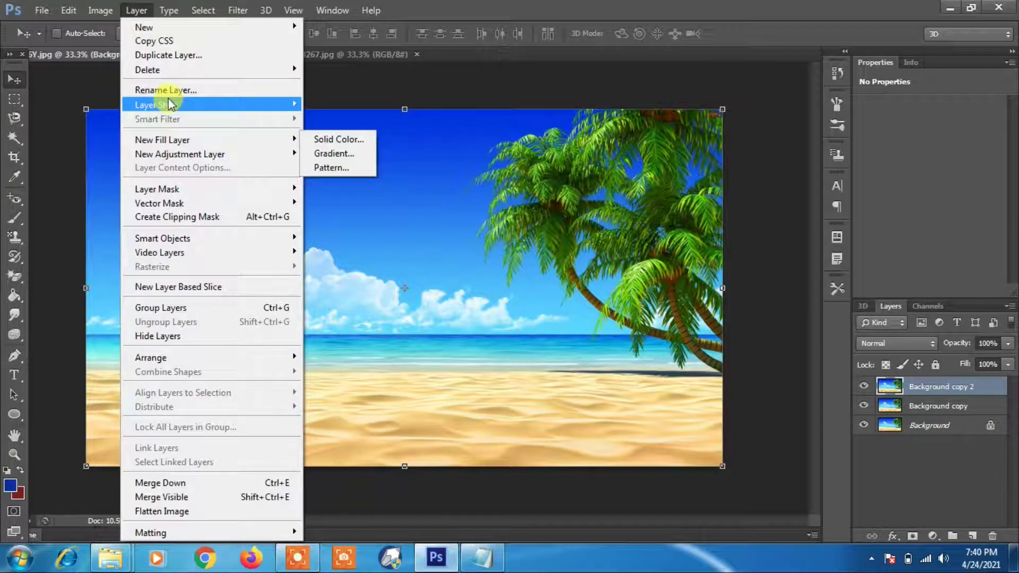
click(164, 91)
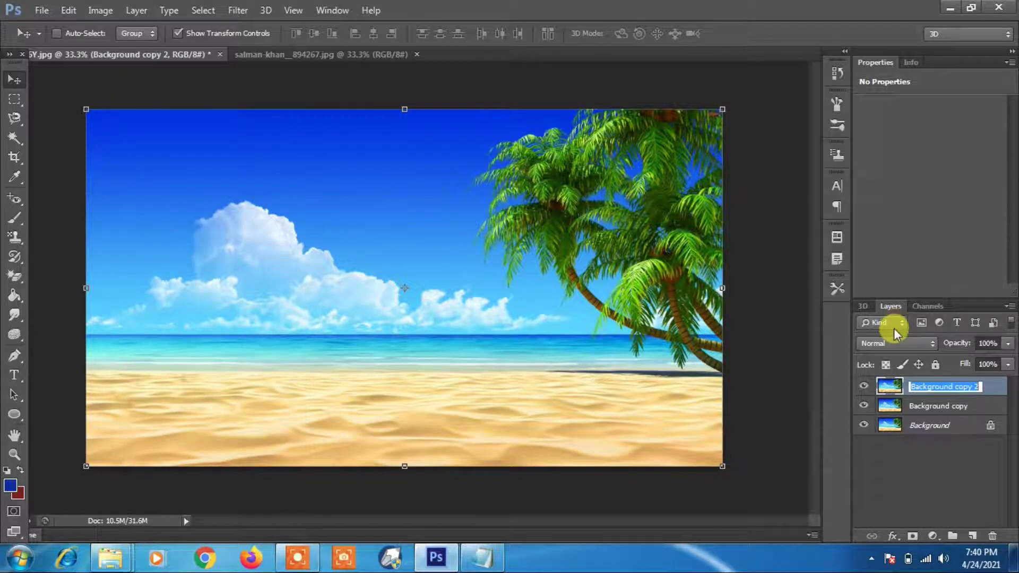
text(abc)
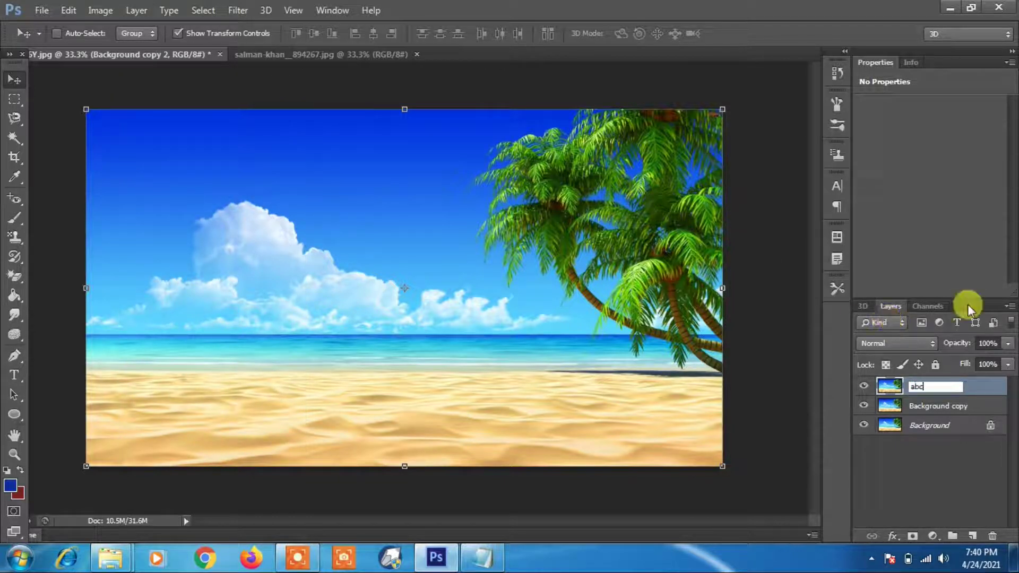
click(994, 446)
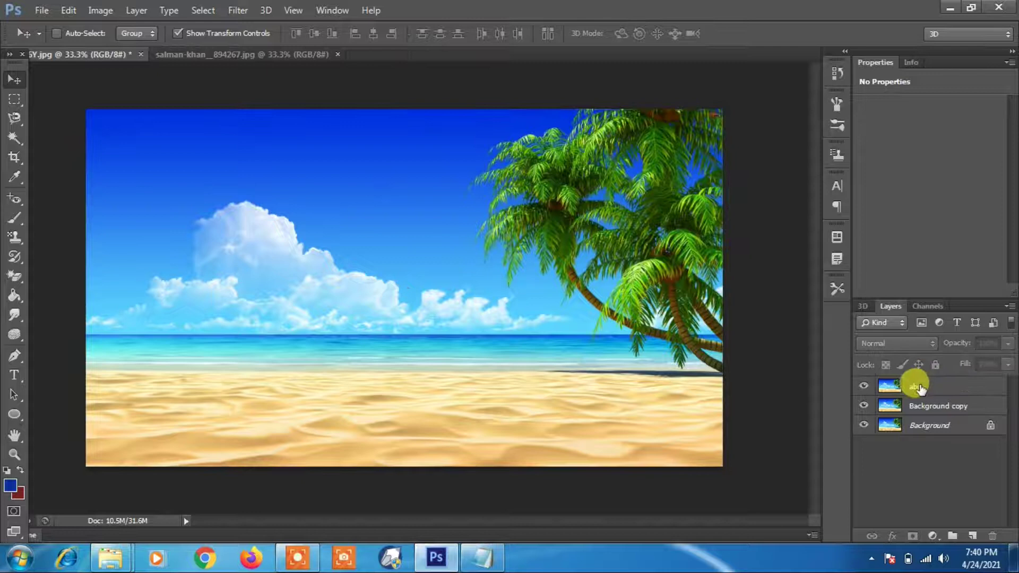
Step: Open the Blending Options for the abc layer and move the dialog so the image is visible
click(140, 10)
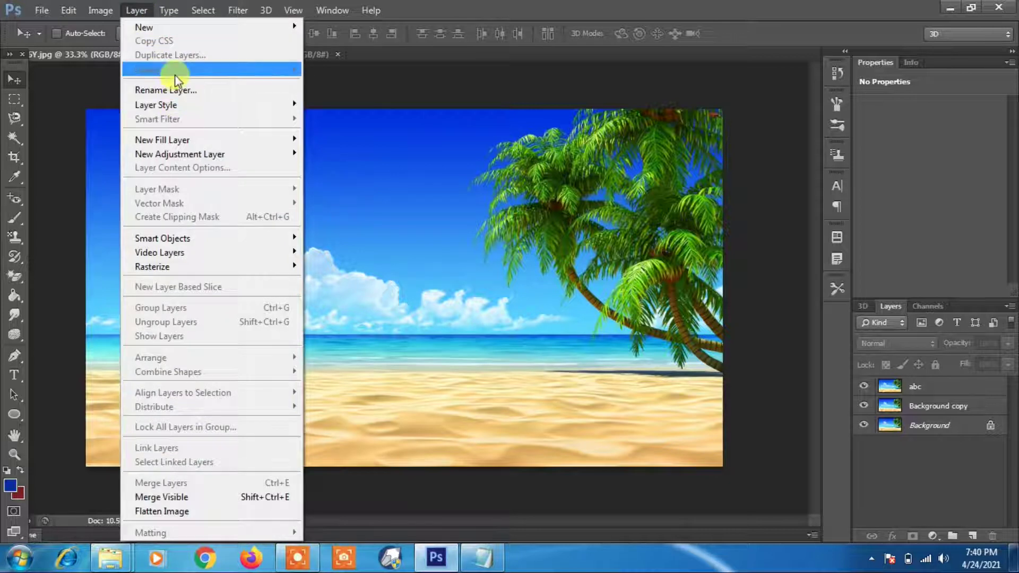
mouse_move(167, 106)
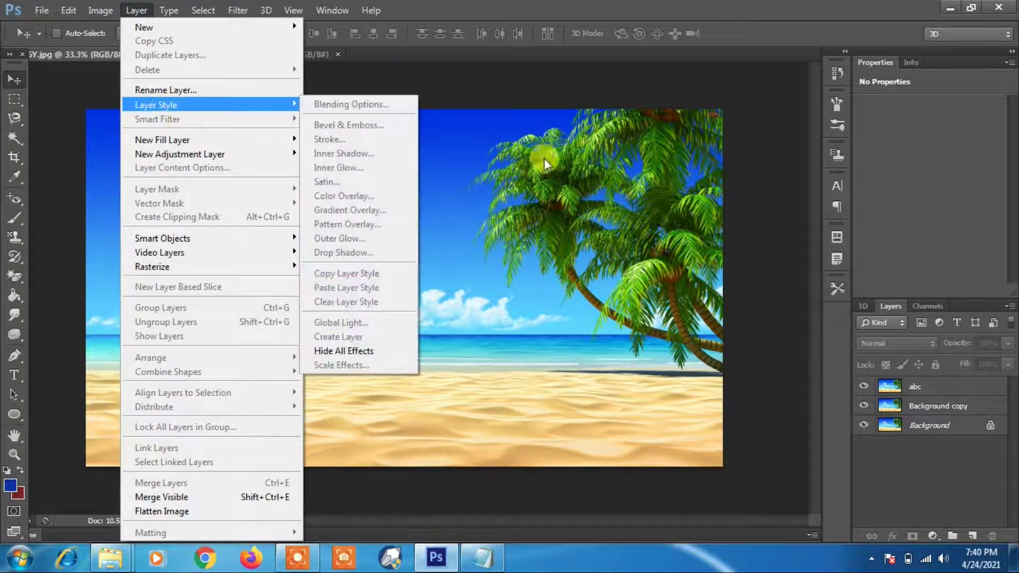
click(958, 390)
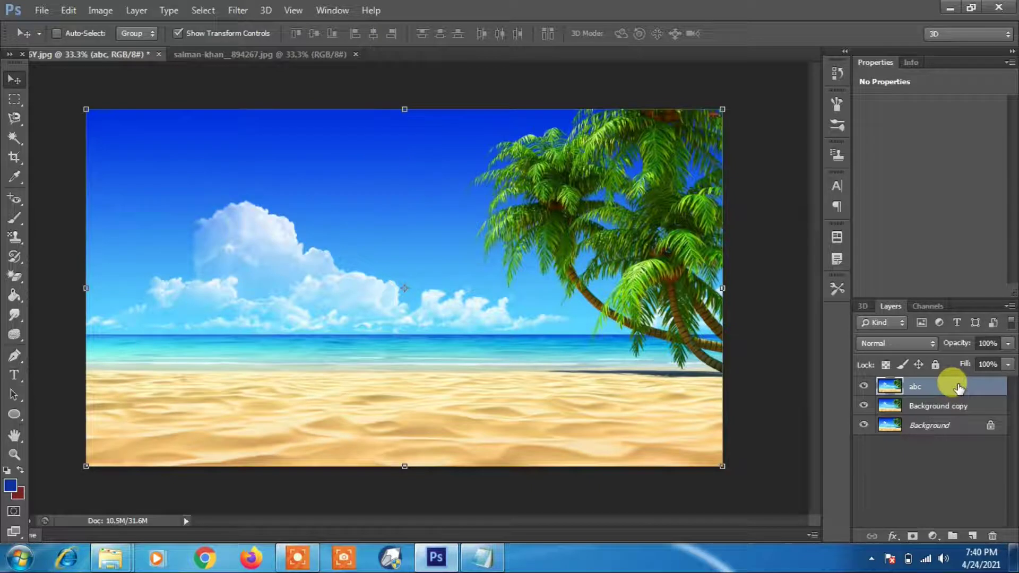
click(136, 10)
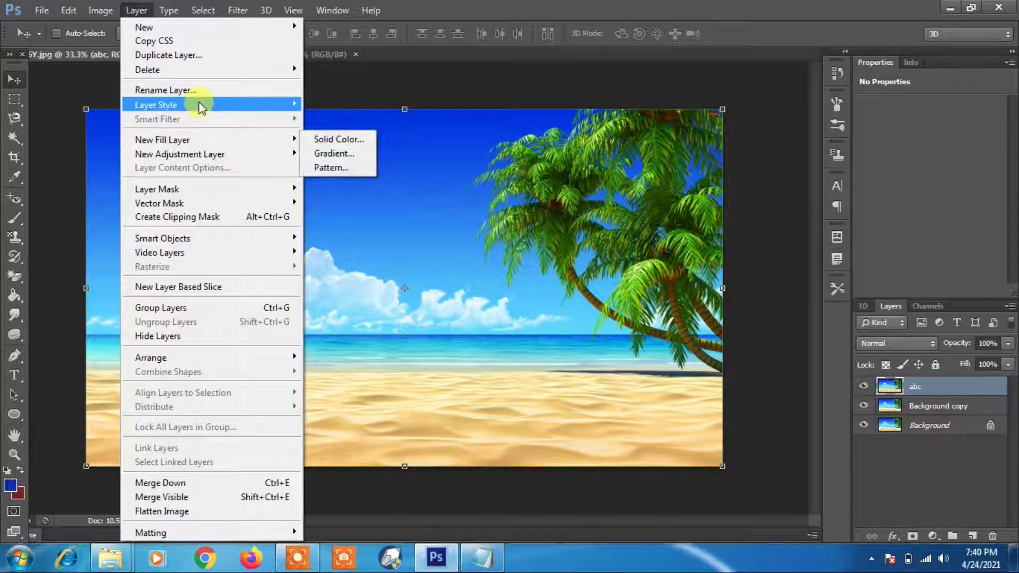
mouse_move(212, 107)
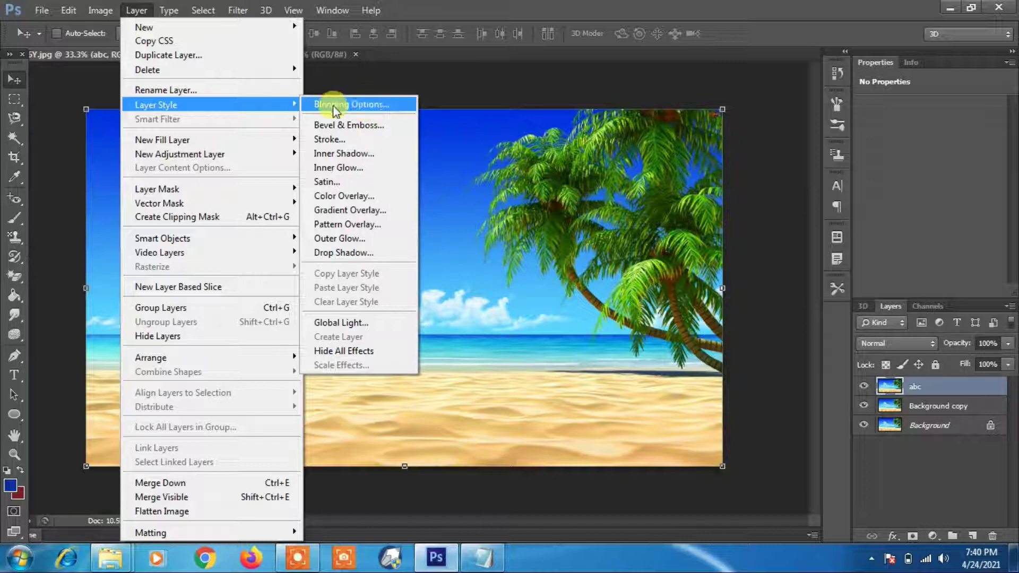
click(359, 104)
drag(552, 206, 115, 139)
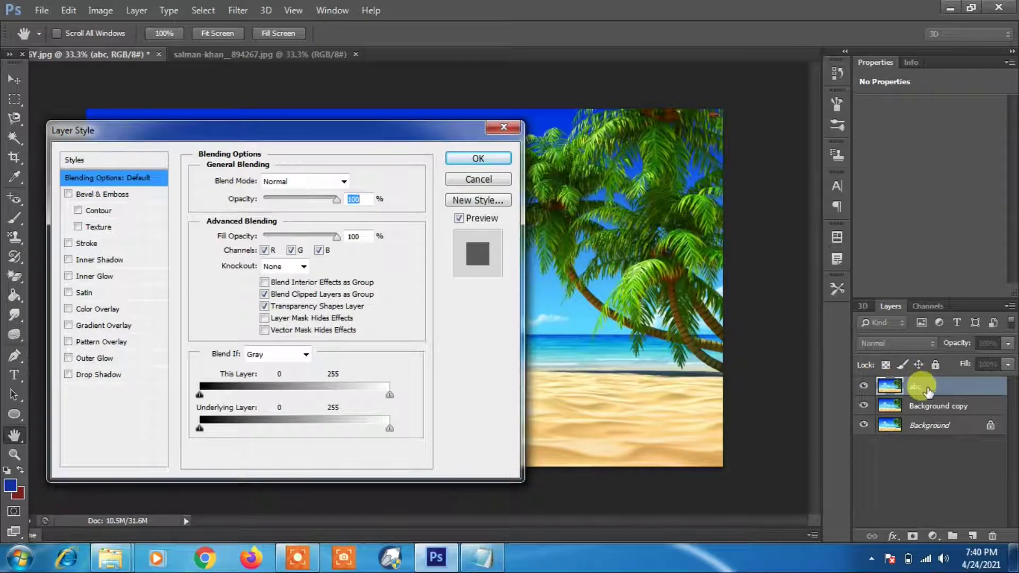
drag(377, 122, 856, 91)
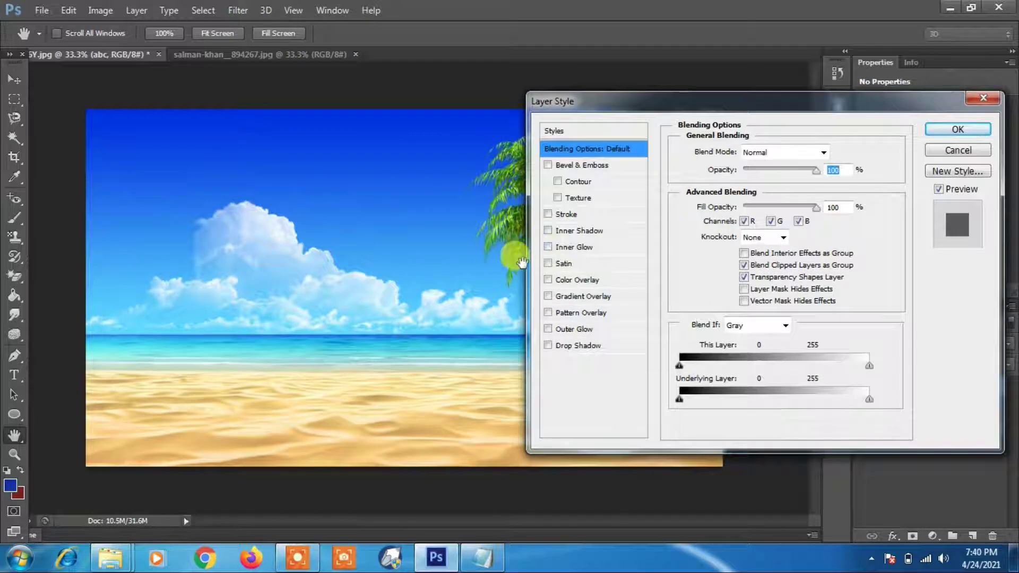
Step: Try a red Color Overlay on the abc layer with 61% opacity and 54% fill opacity
click(548, 280)
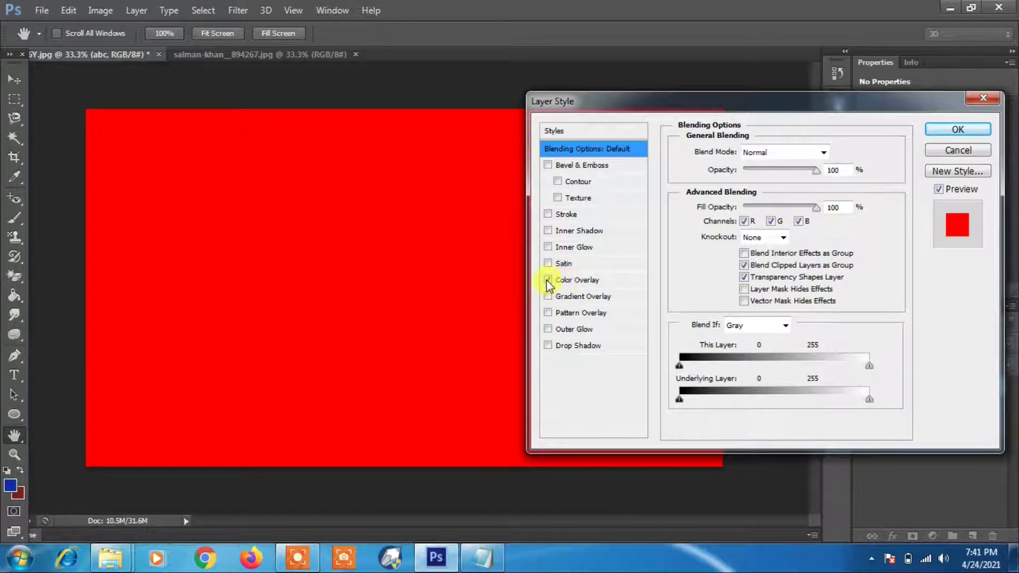
click(547, 280)
click(548, 280)
drag(818, 170, 775, 170)
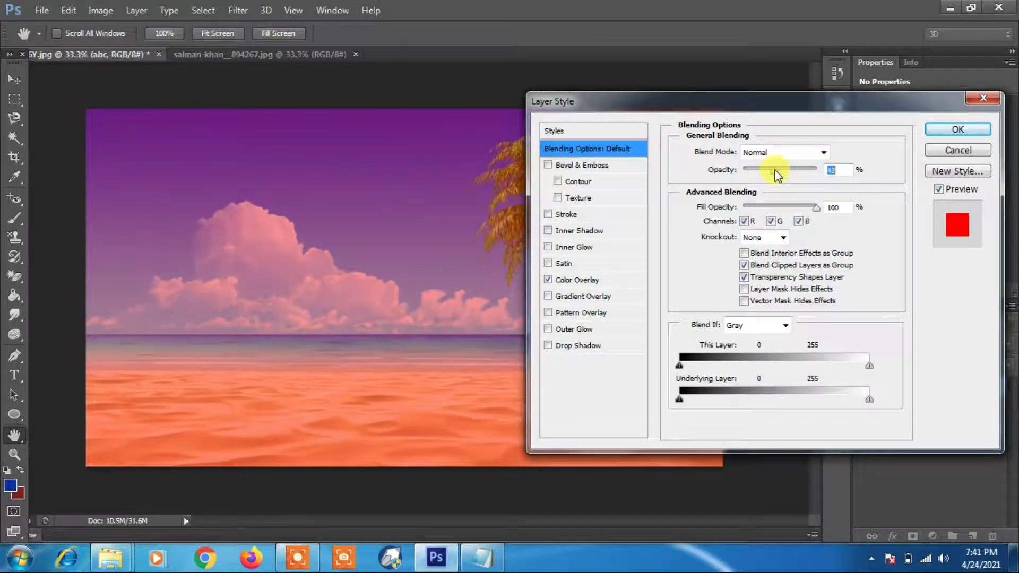
drag(817, 208, 783, 207)
drag(776, 170, 789, 171)
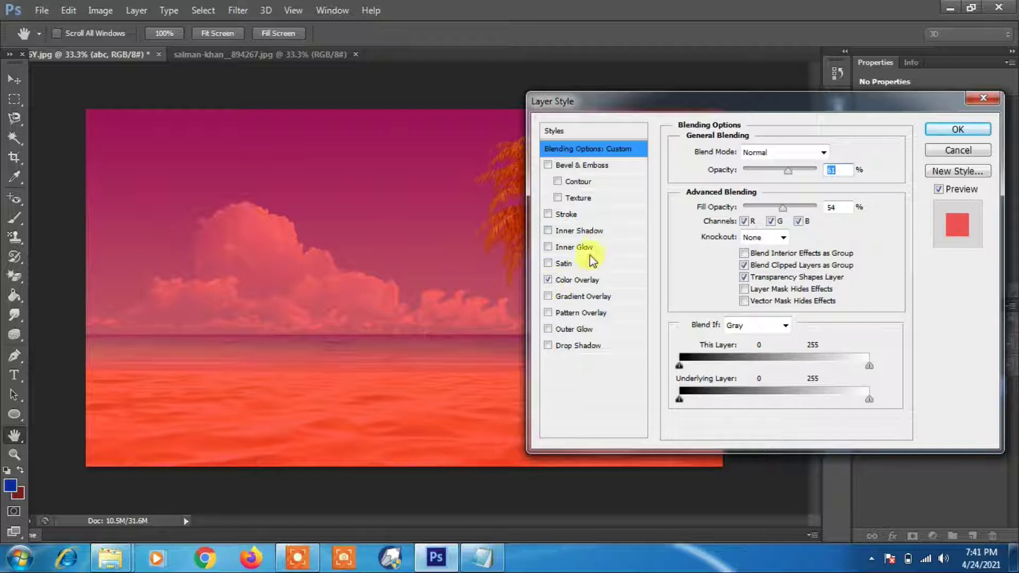
Step: Try a Gradient Overlay instead of the Color Overlay, with about 74% opacity, 55% fill opacity and This Layer's black blending limit at 80
click(548, 280)
click(548, 296)
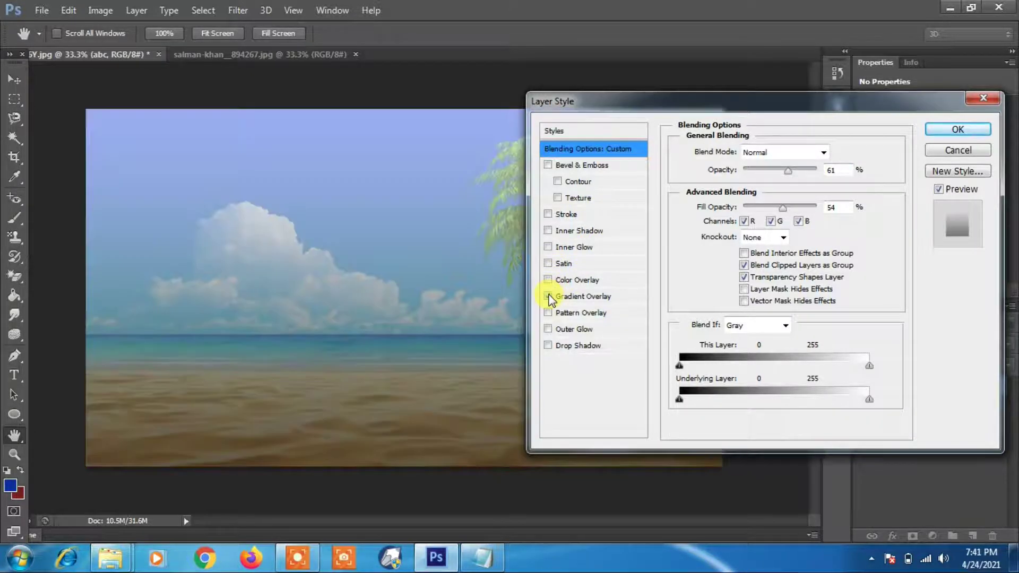
drag(784, 207, 786, 208)
mouse_move(788, 171)
mouse_down()
mouse_move(758, 172)
mouse_move(797, 170)
mouse_up()
drag(737, 363, 744, 364)
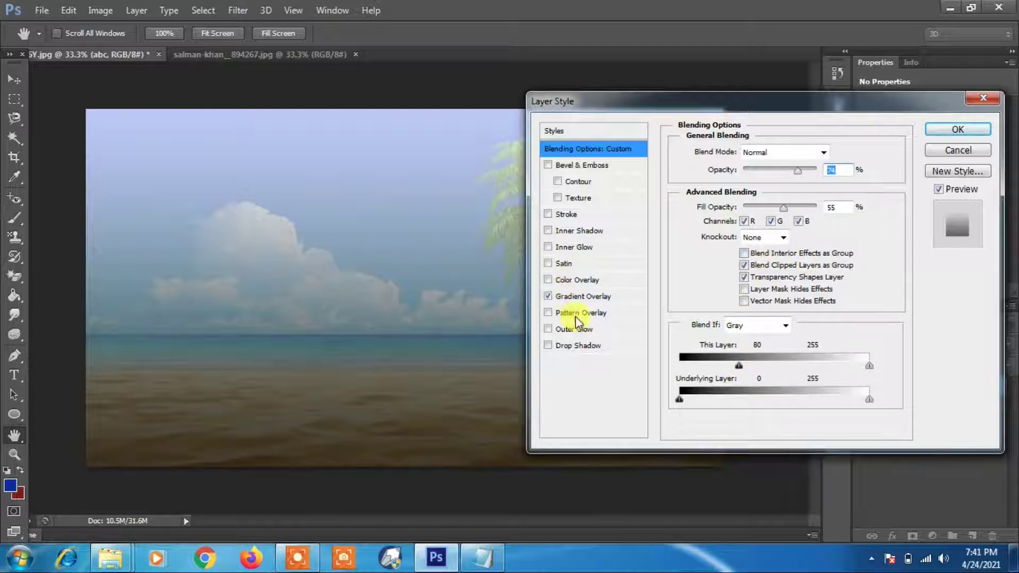
Step: Try a Drop Shadow and a Bevel & Emboss with a Contour range of 20%, and cancel all layer style changes
click(550, 346)
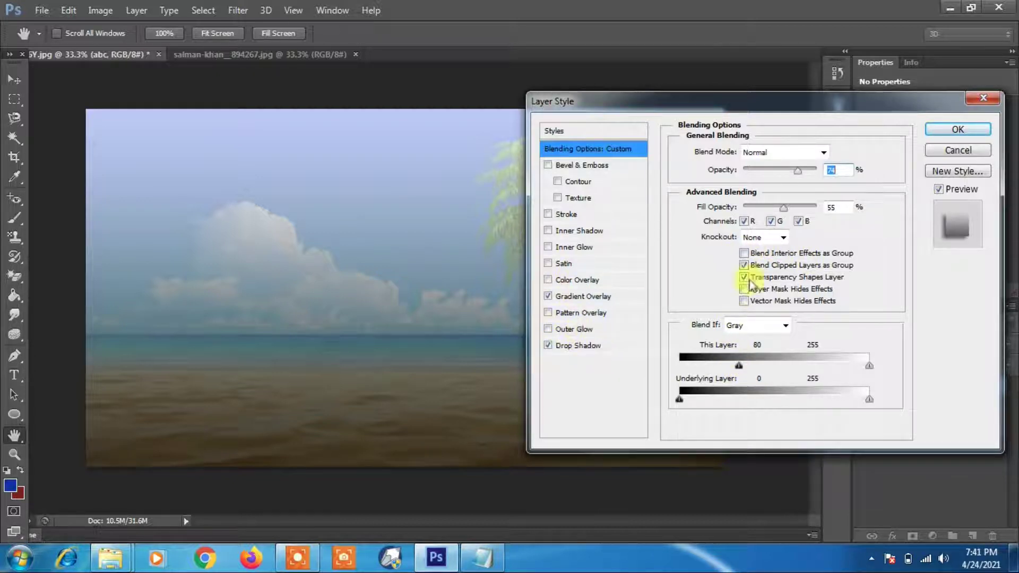
click(552, 166)
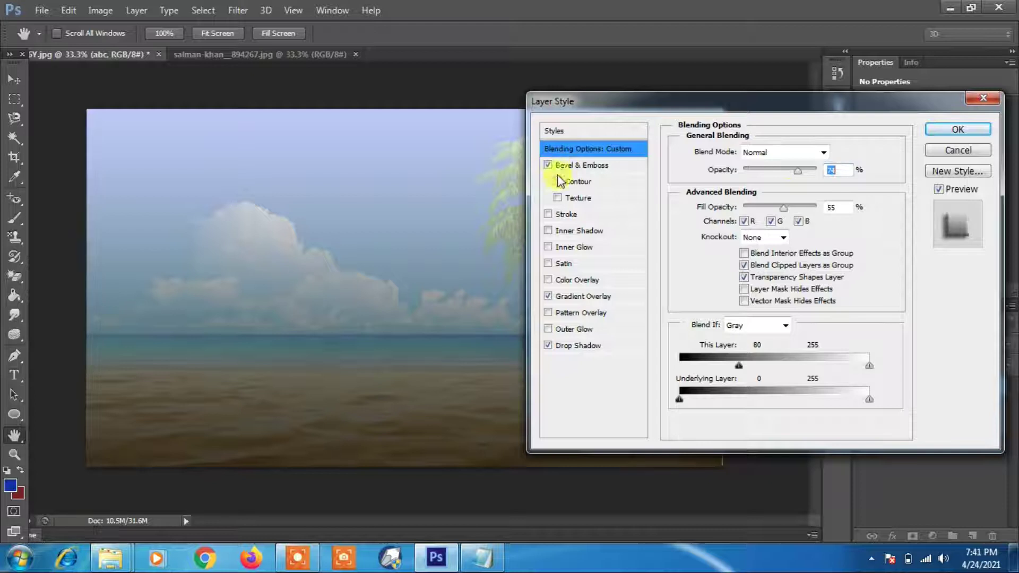
click(572, 183)
mouse_move(788, 184)
mouse_down()
mouse_move(752, 182)
mouse_move(770, 183)
mouse_up()
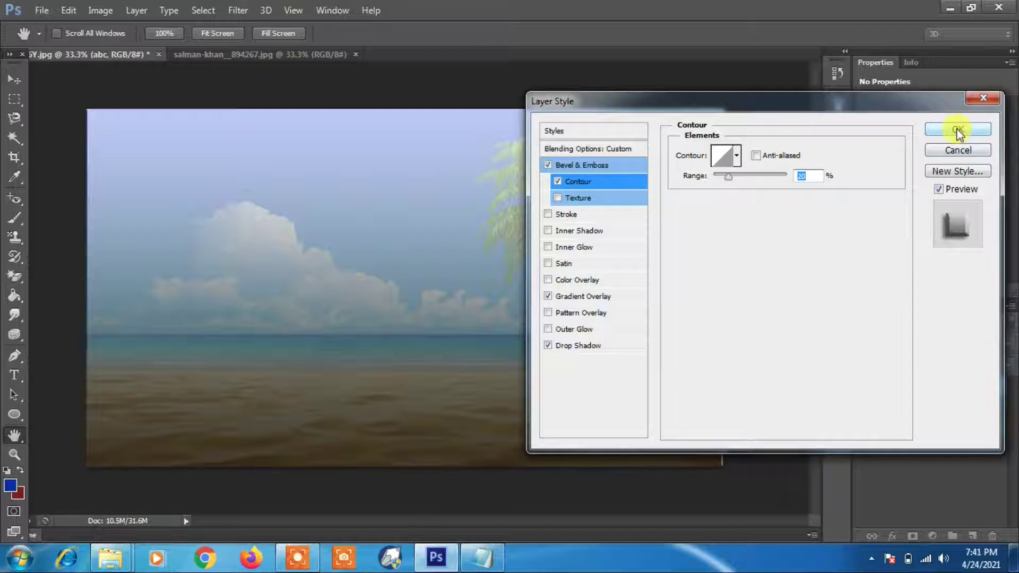
click(959, 150)
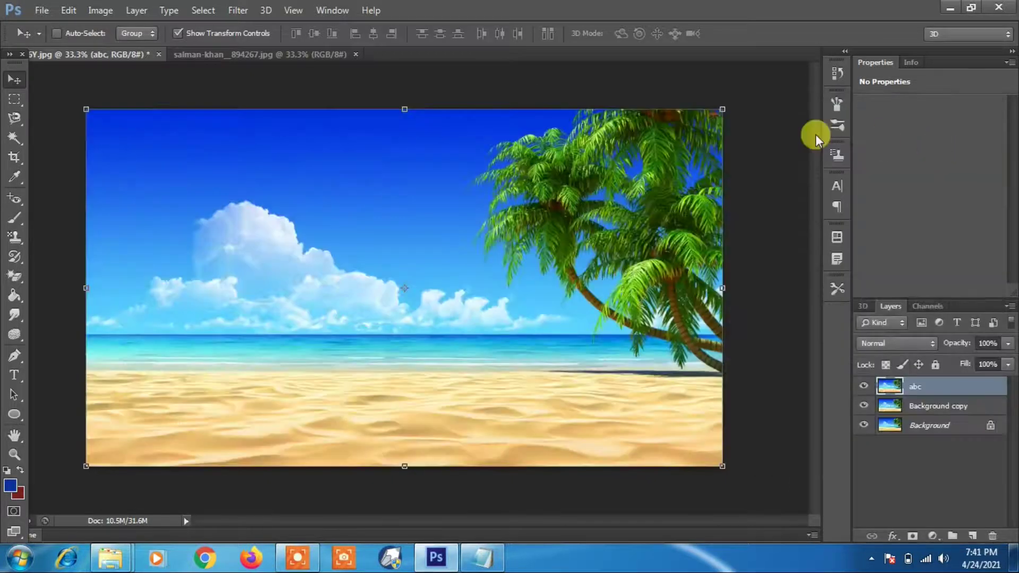
Step: Try Bevel & Emboss on the abc layer with a 111° angle, 490% depth and 139 px size
click(134, 11)
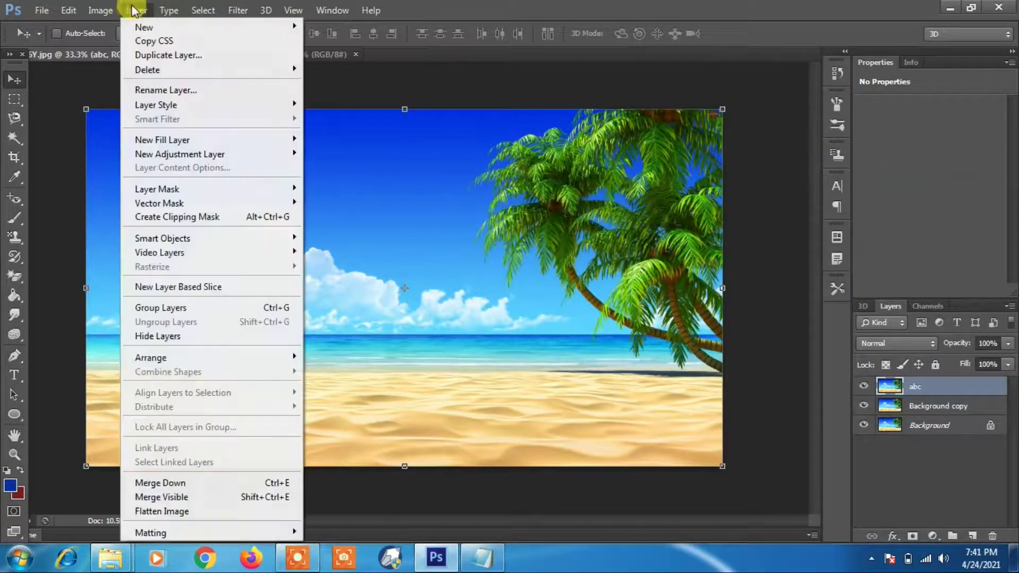
mouse_move(221, 104)
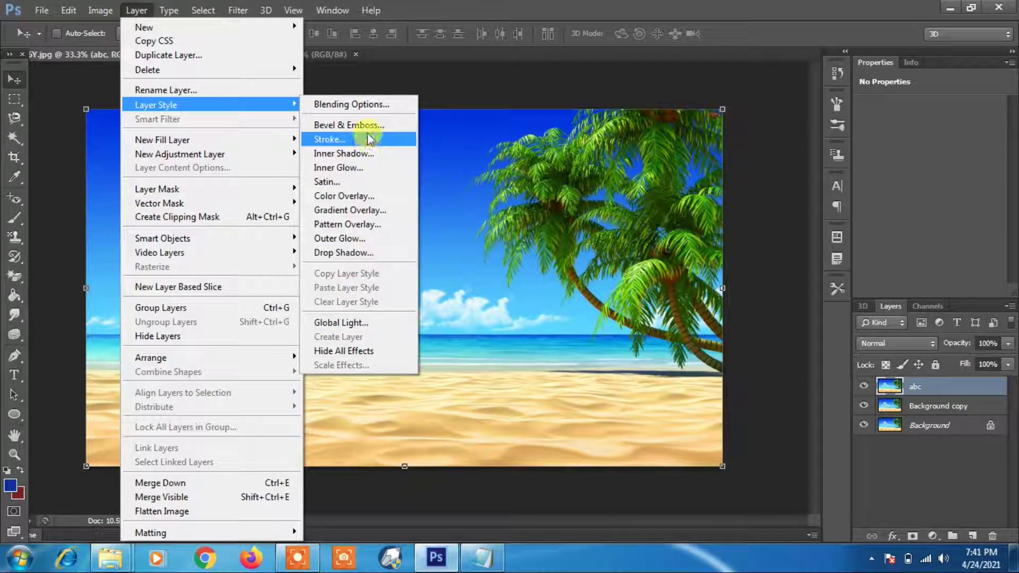
click(350, 125)
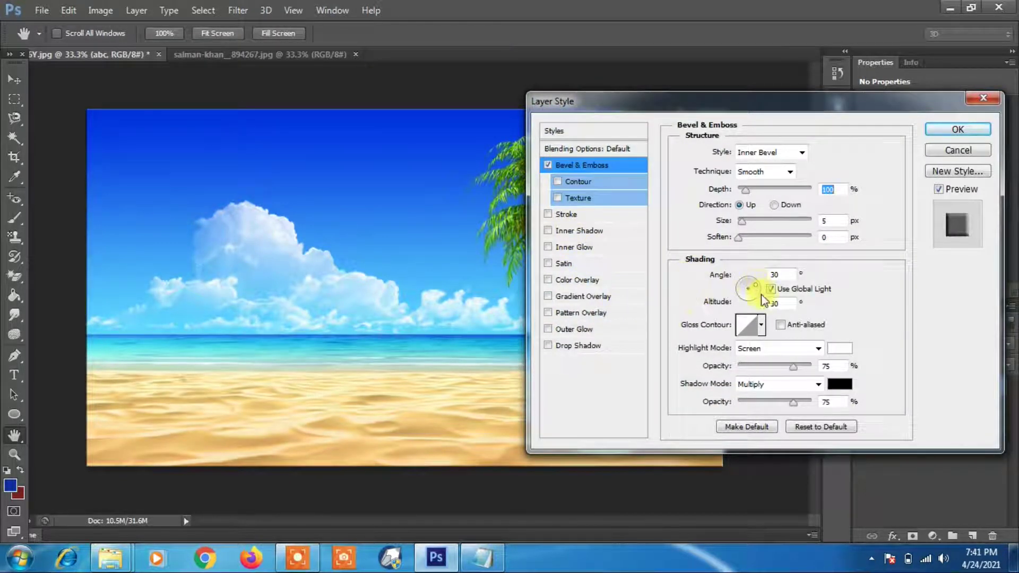
click(748, 289)
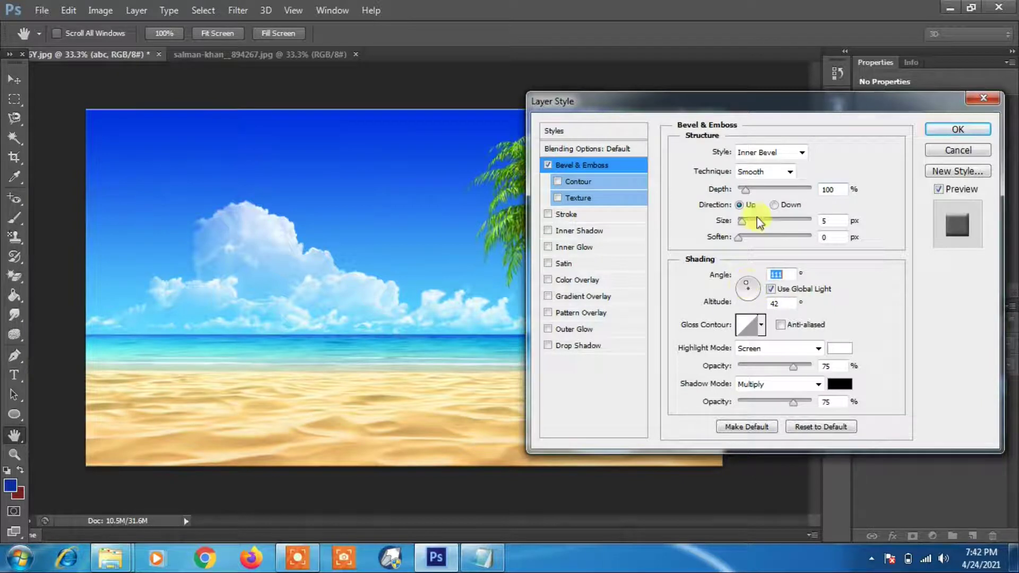
drag(745, 190, 774, 191)
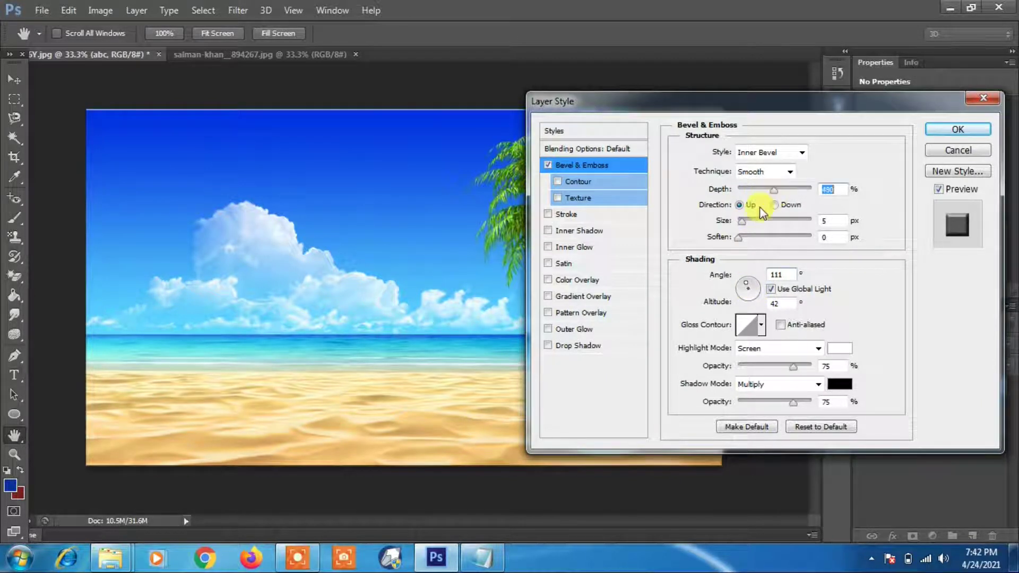
drag(743, 222, 779, 223)
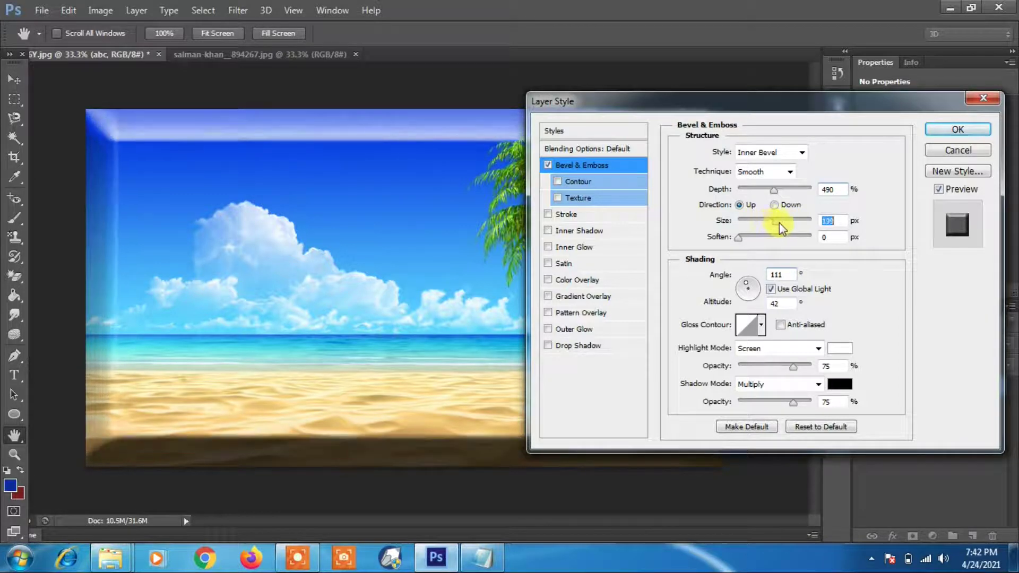
Step: Set the bevel's shading angle to 156° and altitude to 37°, and raise the highlight opacity
drag(745, 293, 756, 289)
click(744, 283)
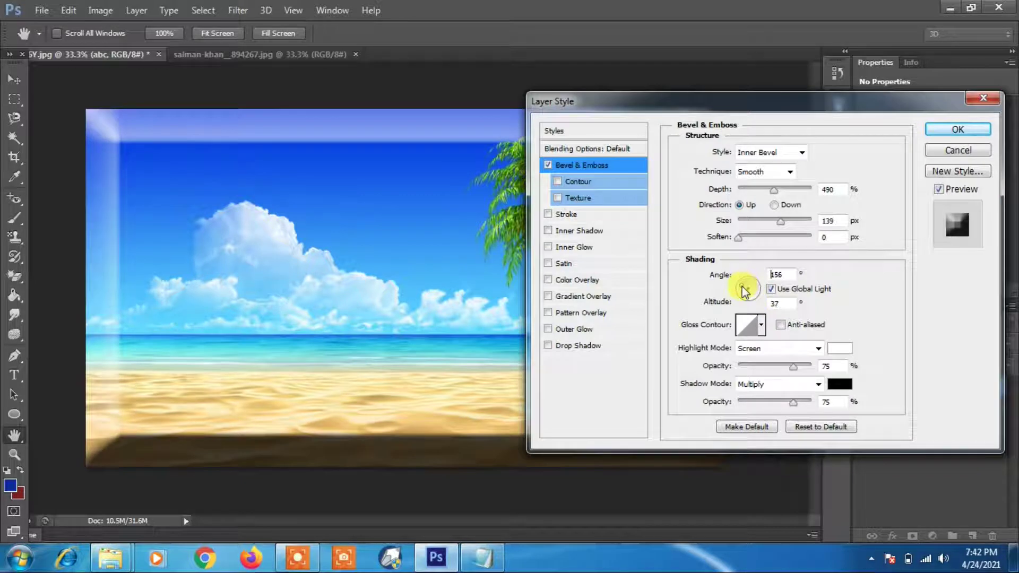
click(746, 291)
mouse_move(795, 367)
mouse_down()
mouse_move(766, 367)
mouse_move(807, 367)
mouse_up()
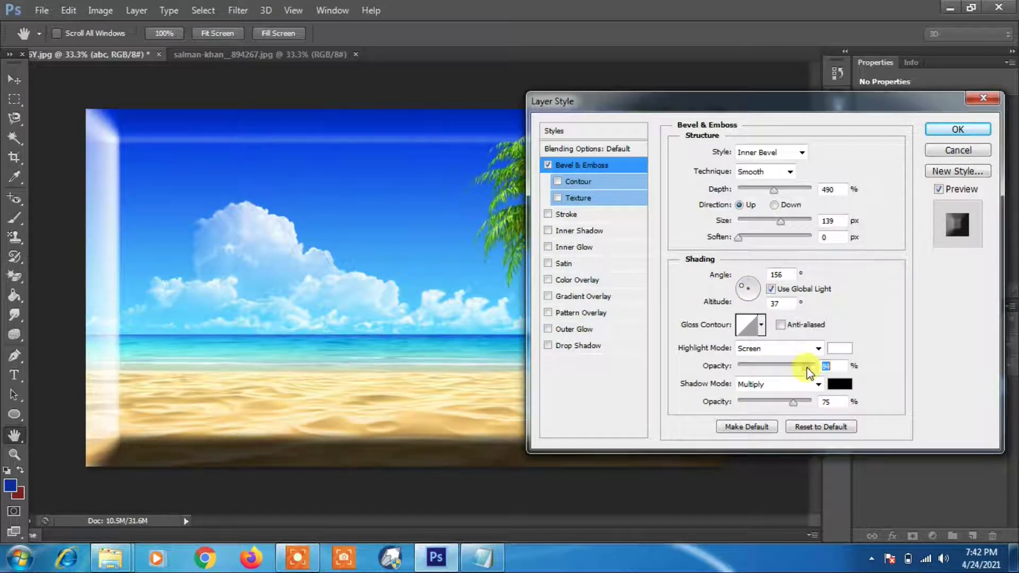
Step: Try the bevel's Contour and Texture with a larger texture scale, and cancel the layer style changes
click(583, 181)
click(575, 196)
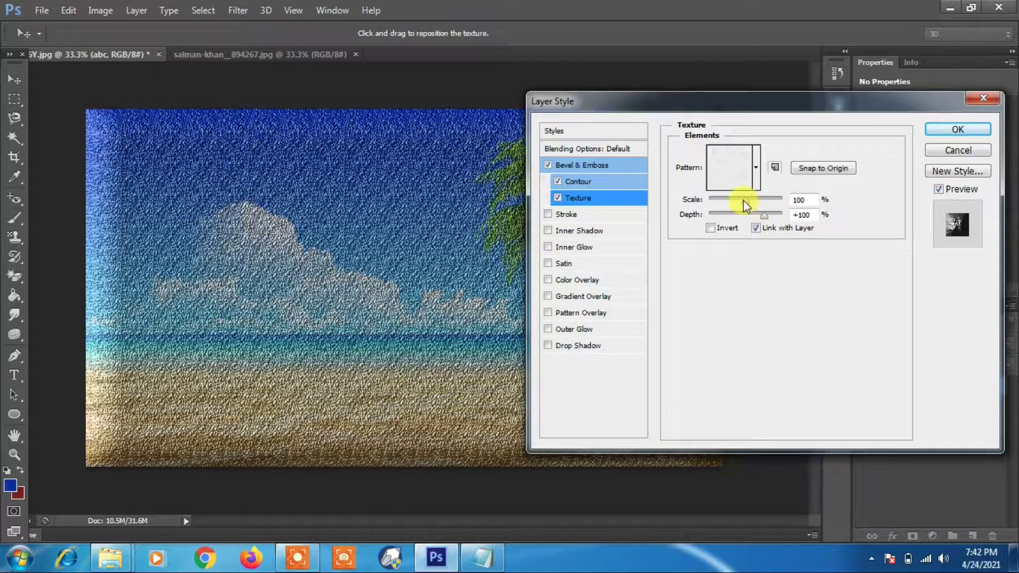
click(758, 199)
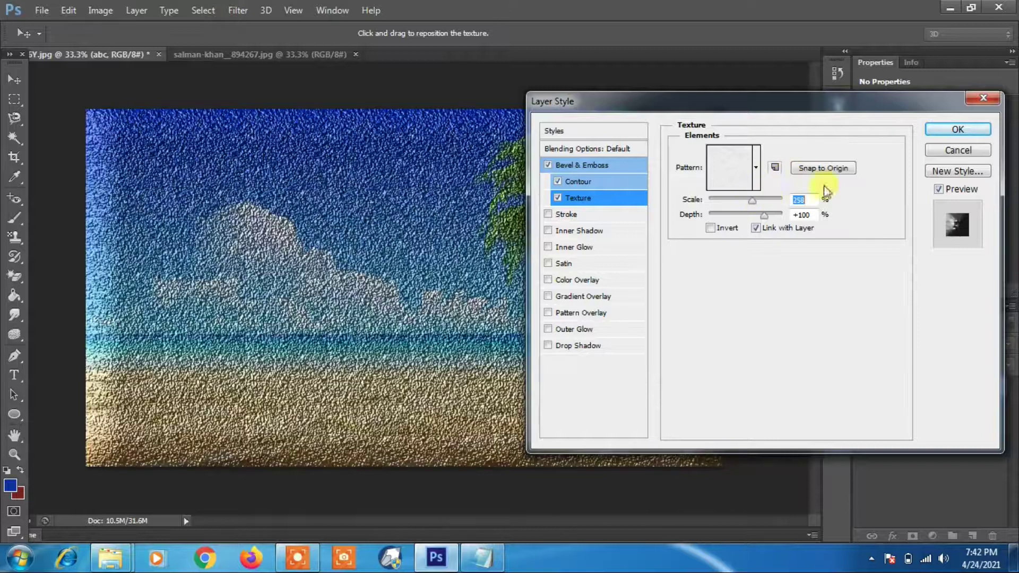
click(945, 151)
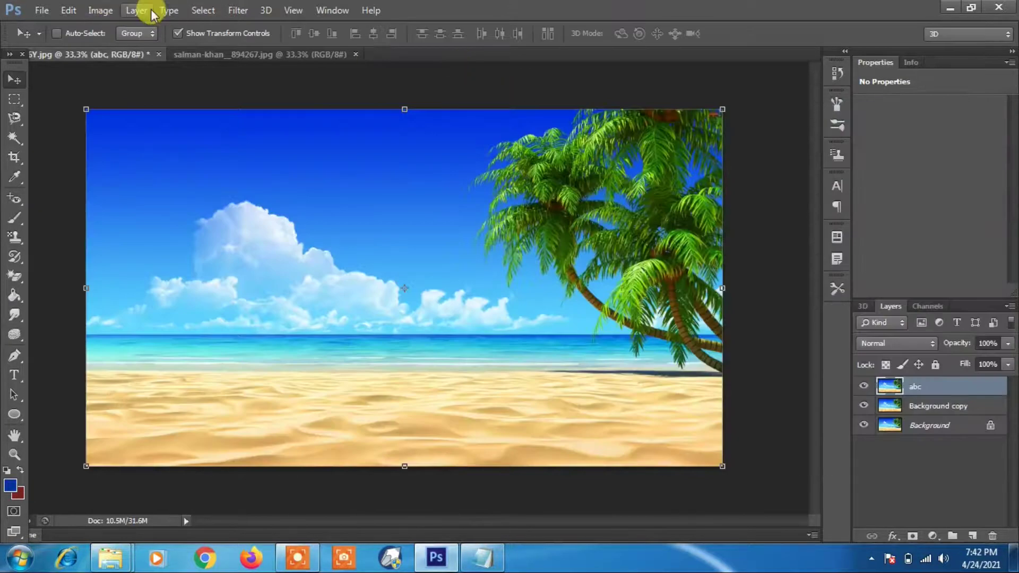
click(169, 11)
mouse_move(137, 10)
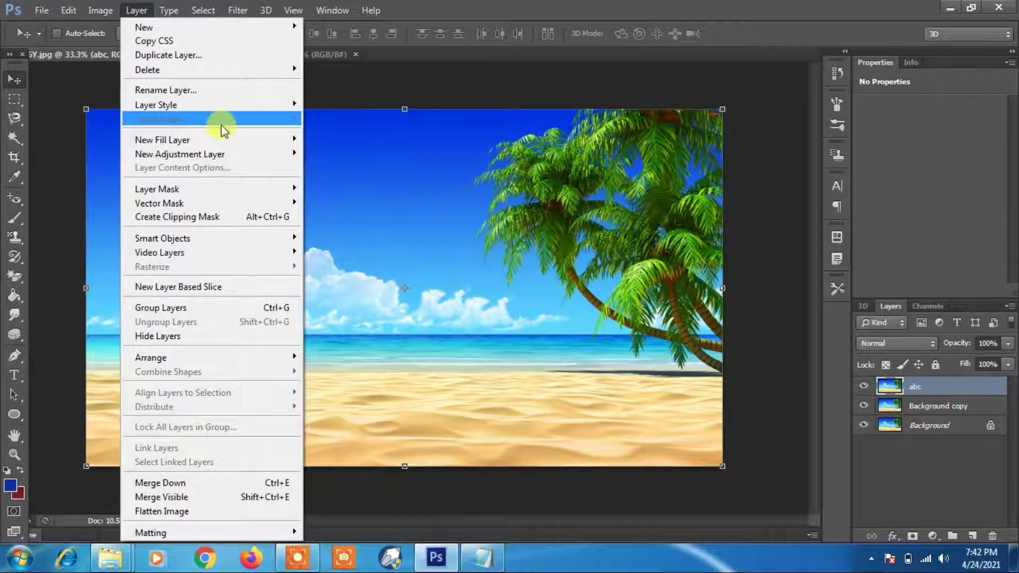
mouse_move(230, 107)
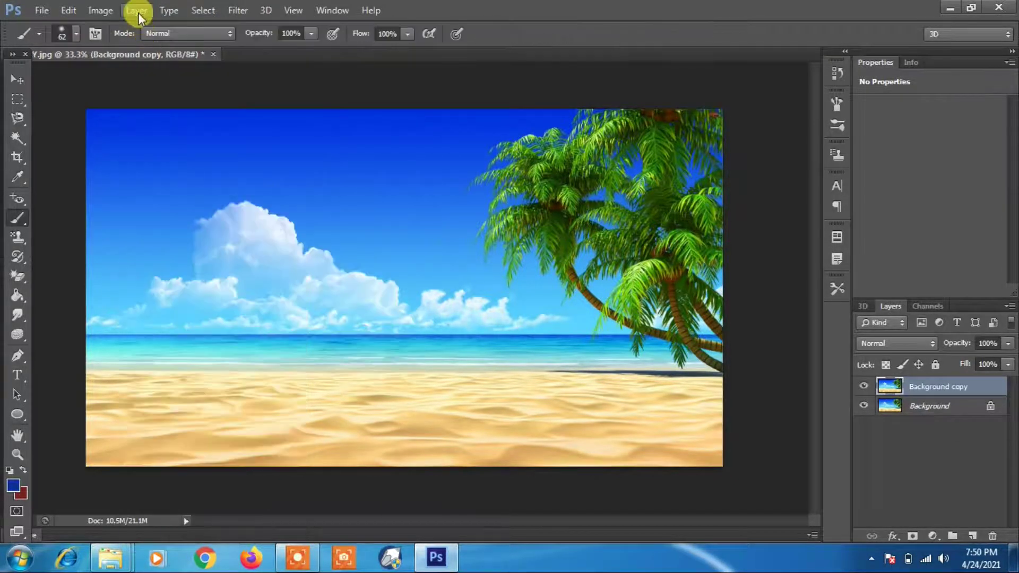
Step: Convert the Background copy layer to a smart object
click(137, 11)
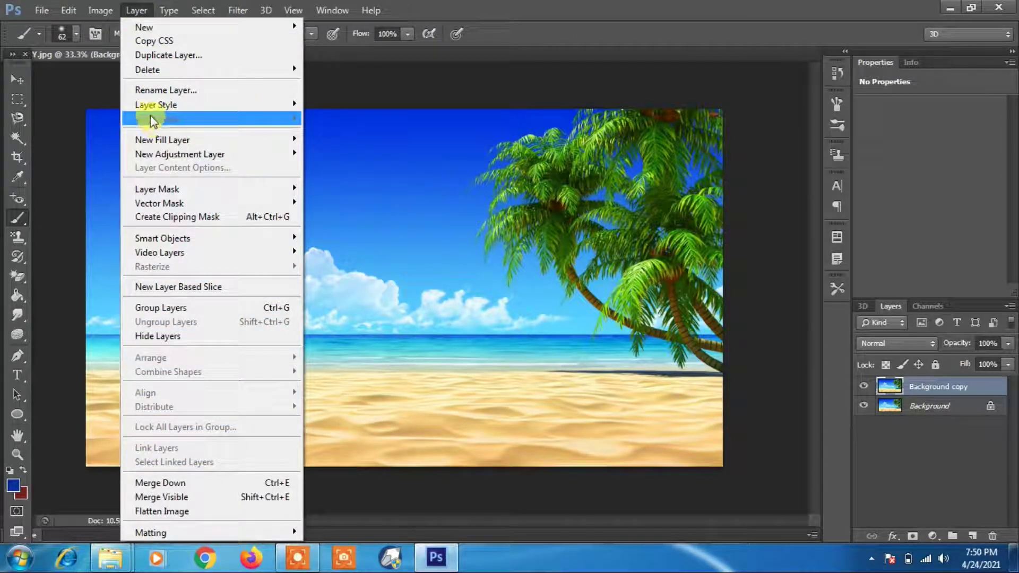
mouse_move(158, 245)
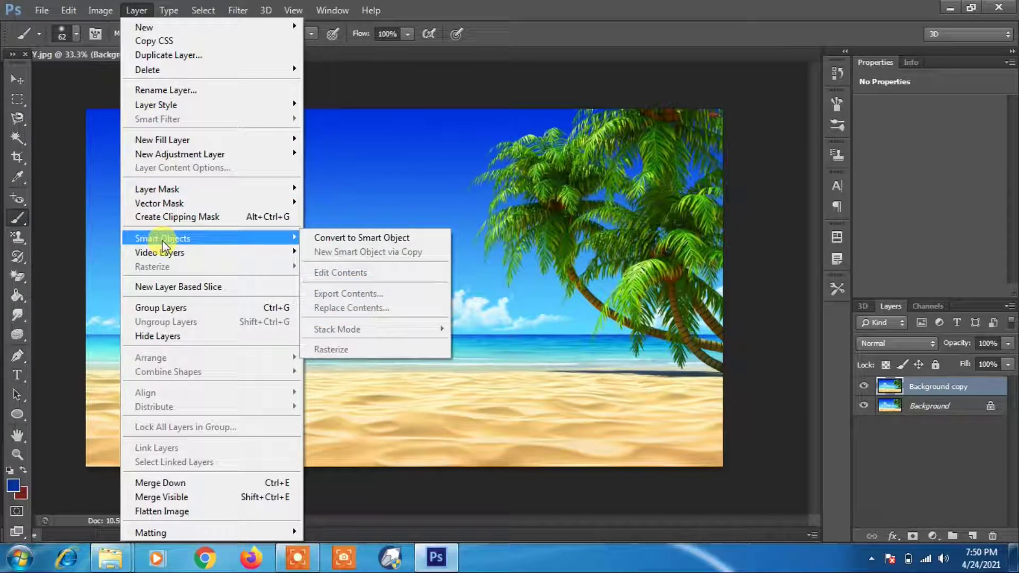
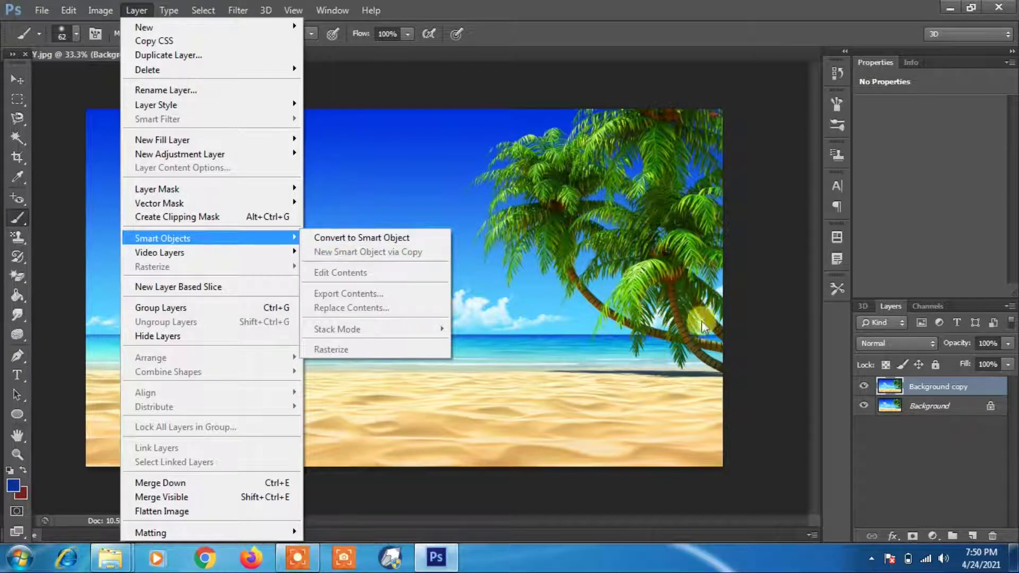
click(796, 360)
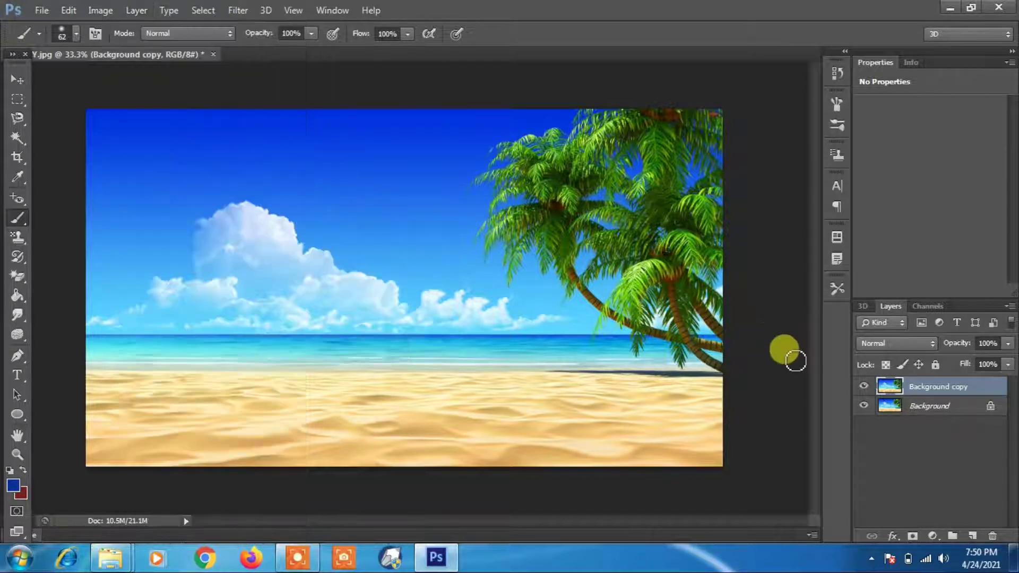
right_click(922, 387)
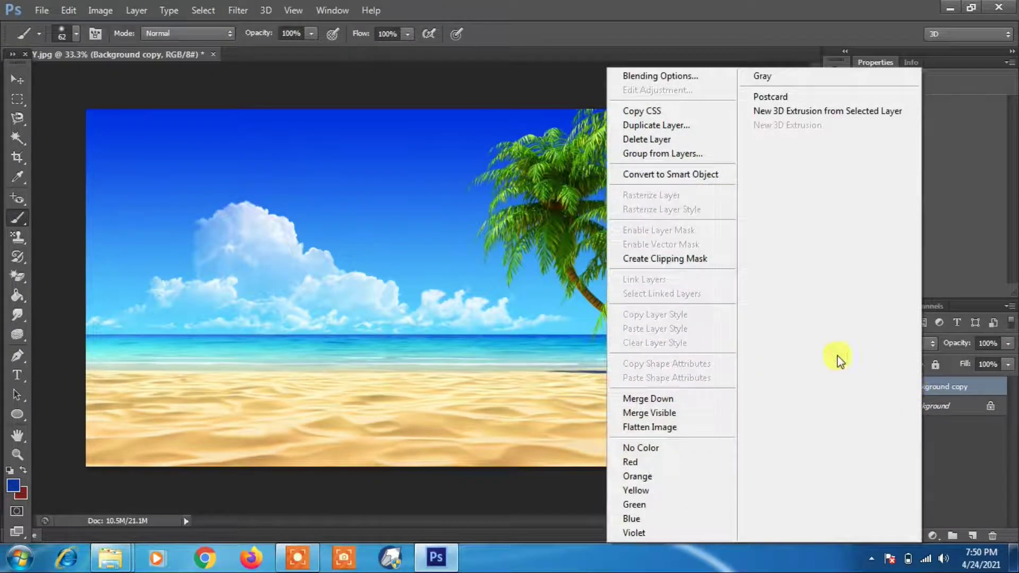
click(711, 173)
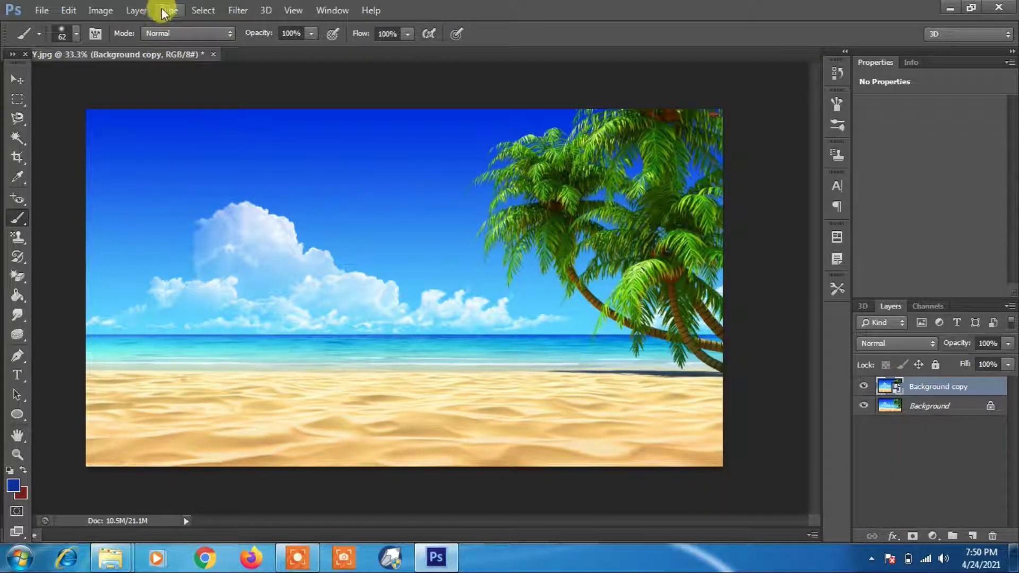
Step: Apply a Field Blur of 32 px to the Background copy smart object
click(138, 10)
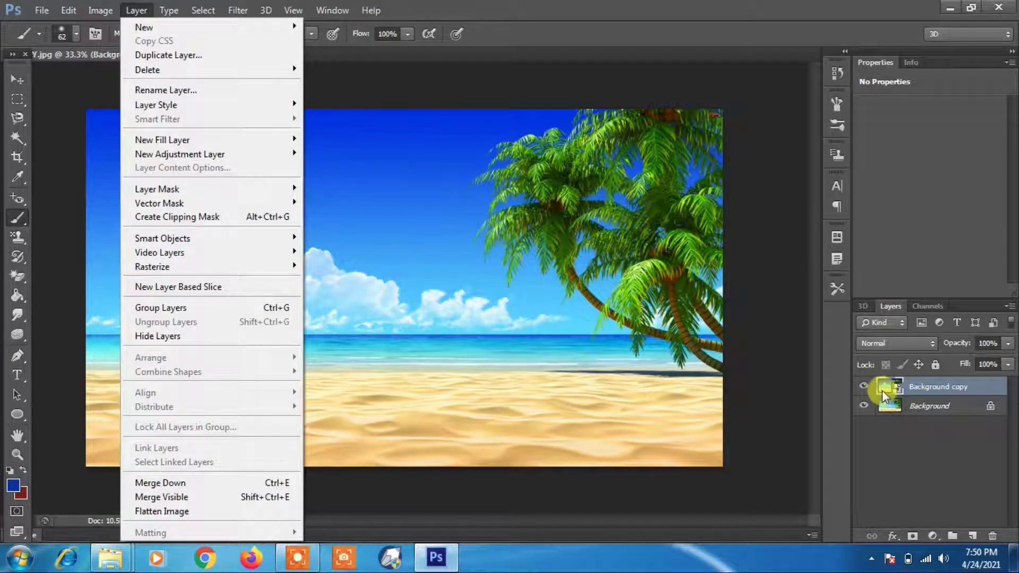
click(490, 247)
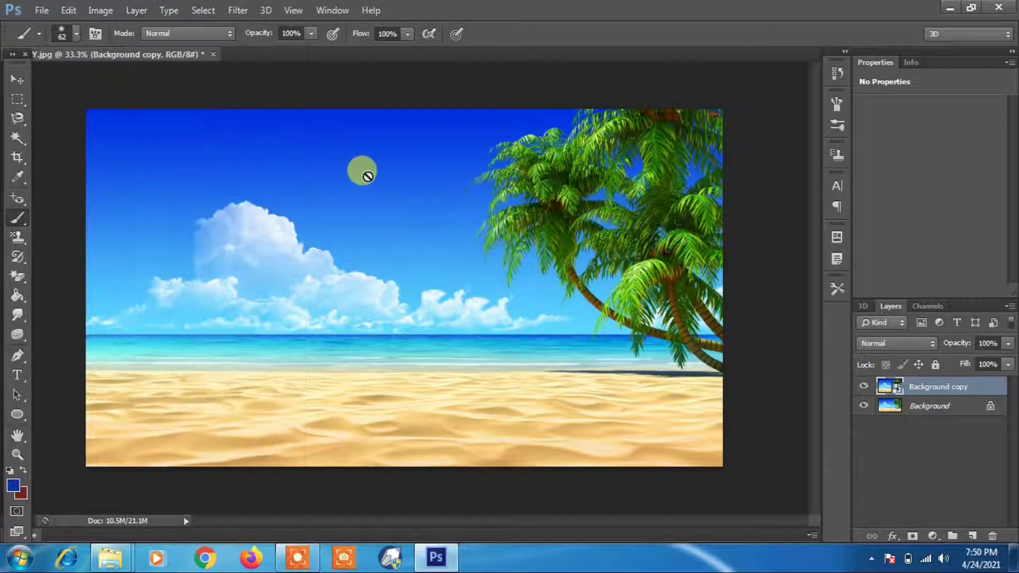
click(245, 11)
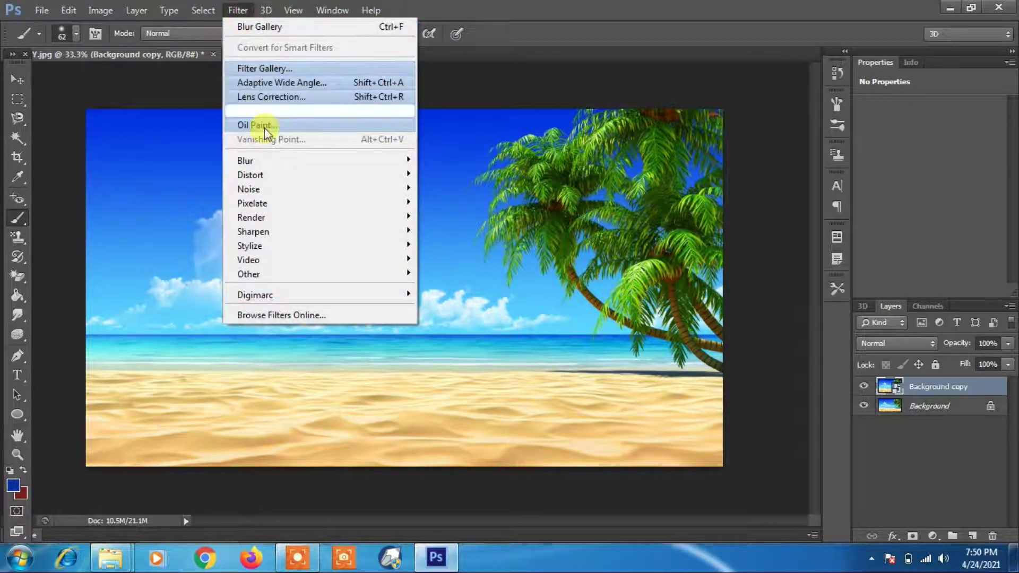
mouse_move(269, 160)
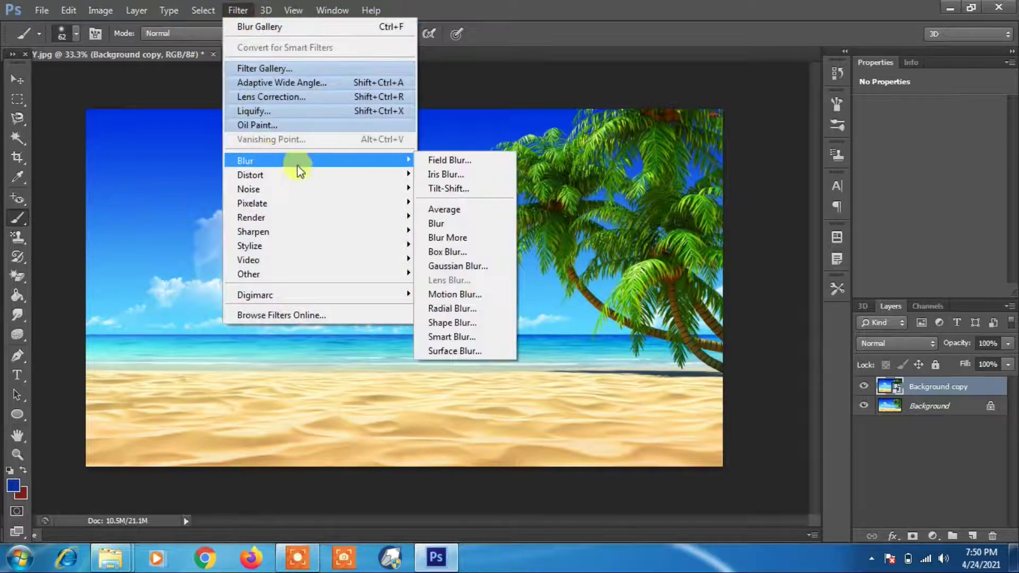
click(466, 158)
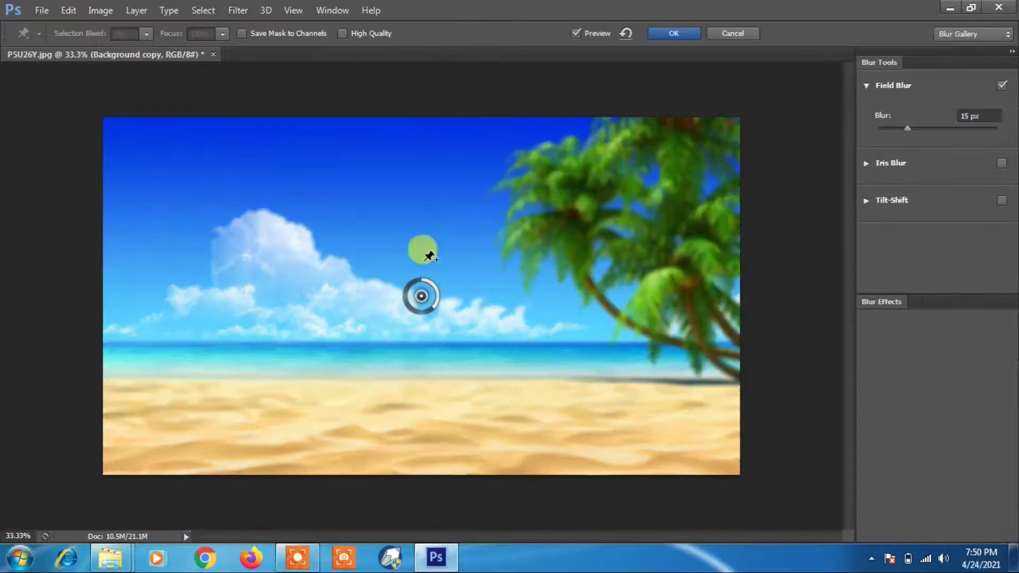
drag(905, 126, 924, 129)
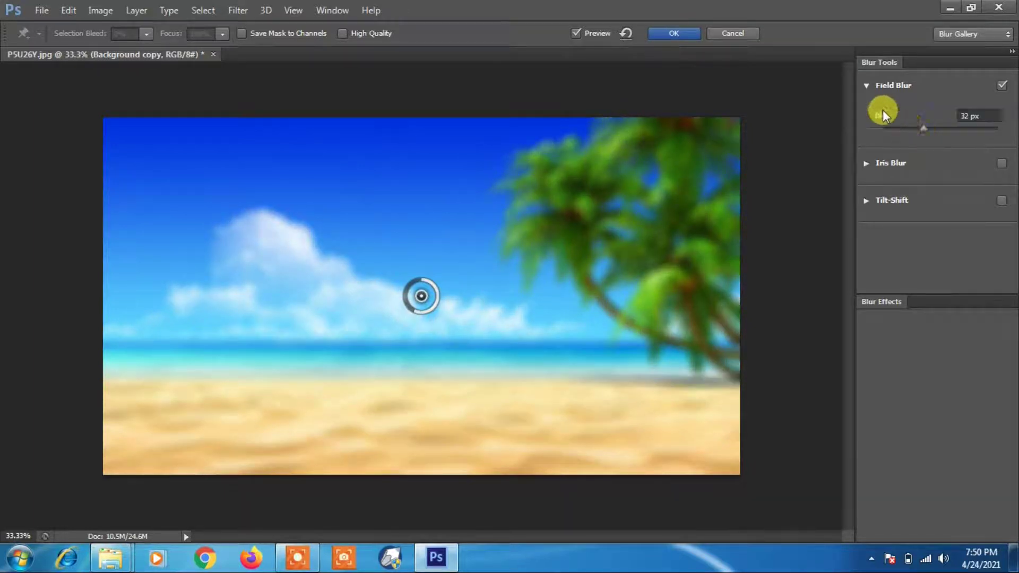
click(662, 33)
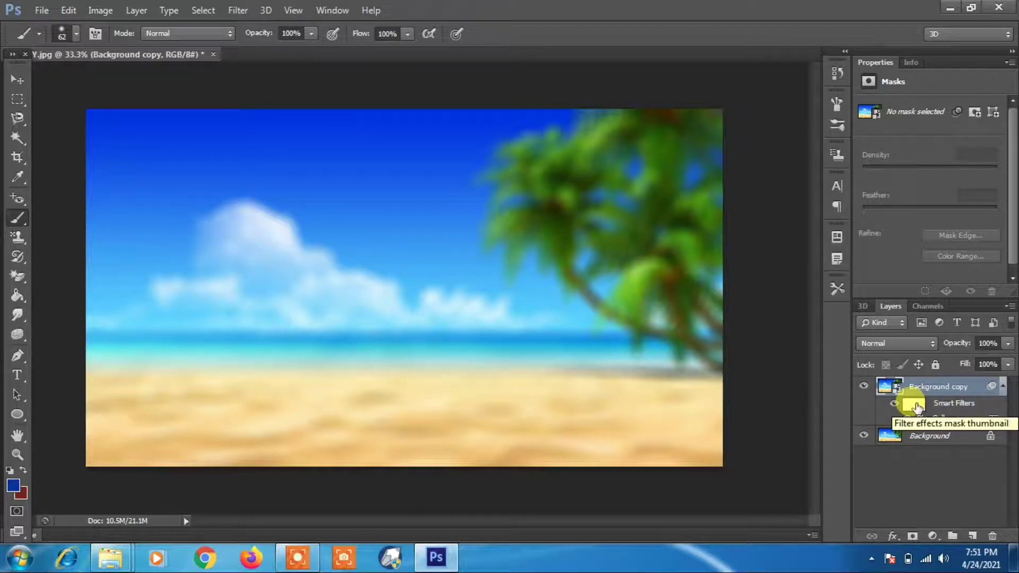
Step: Paint black on the smart filter mask with a 77 px brush to remove the blur from parts of the clouds and the palm crown
click(916, 406)
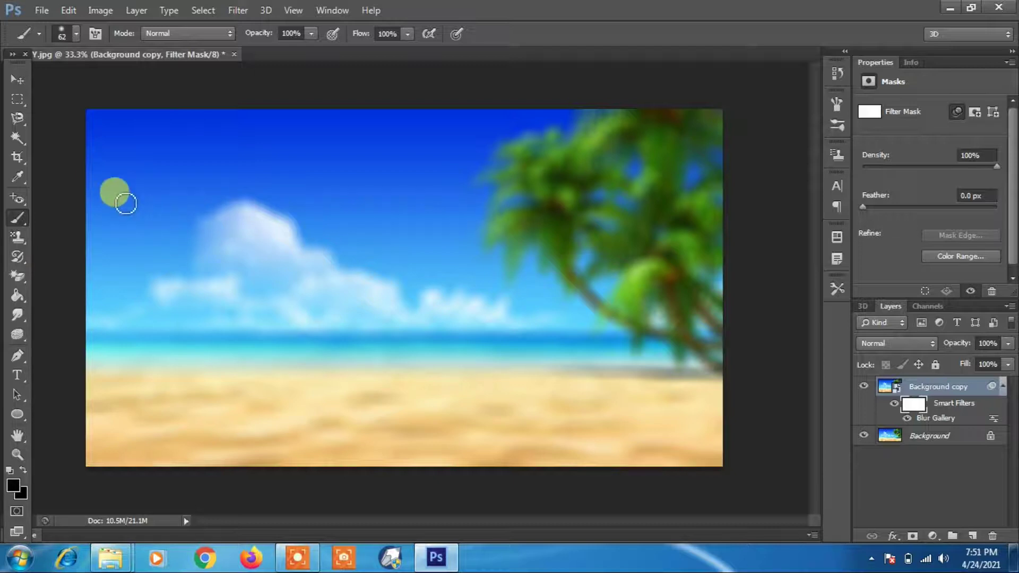
click(75, 33)
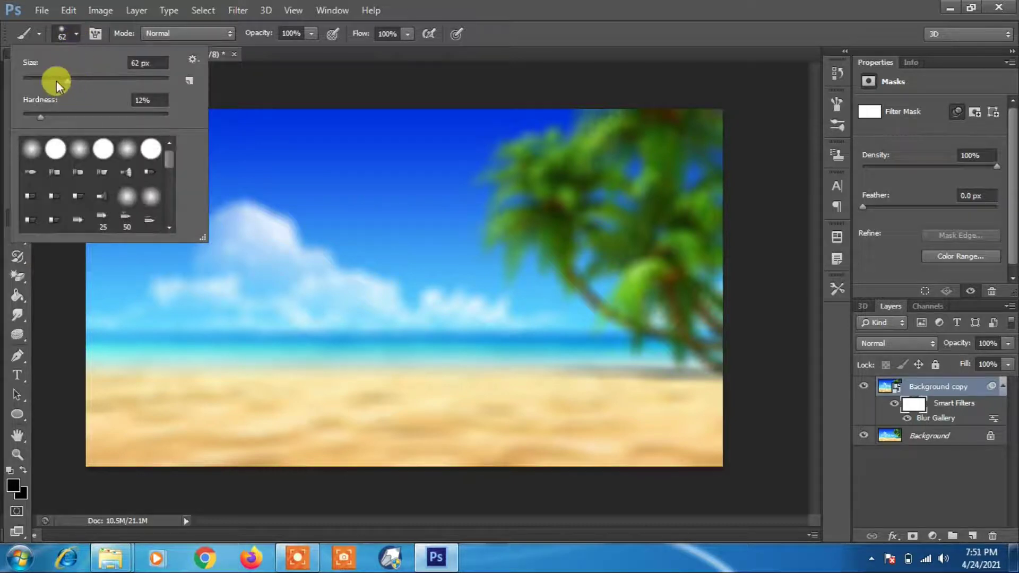
click(440, 292)
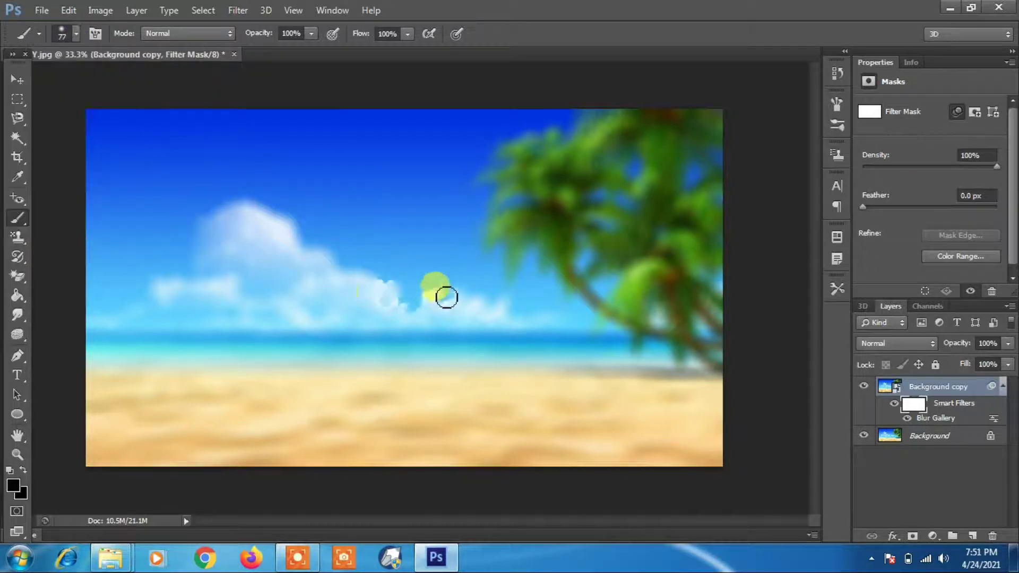
mouse_move(508, 206)
mouse_down()
mouse_move(544, 234)
mouse_move(486, 228)
mouse_move(514, 201)
mouse_move(474, 195)
mouse_move(511, 233)
mouse_move(523, 266)
mouse_move(554, 229)
mouse_move(528, 202)
mouse_move(500, 194)
mouse_move(556, 212)
mouse_move(530, 178)
mouse_move(568, 195)
mouse_move(584, 240)
mouse_move(537, 203)
mouse_move(527, 228)
mouse_up()
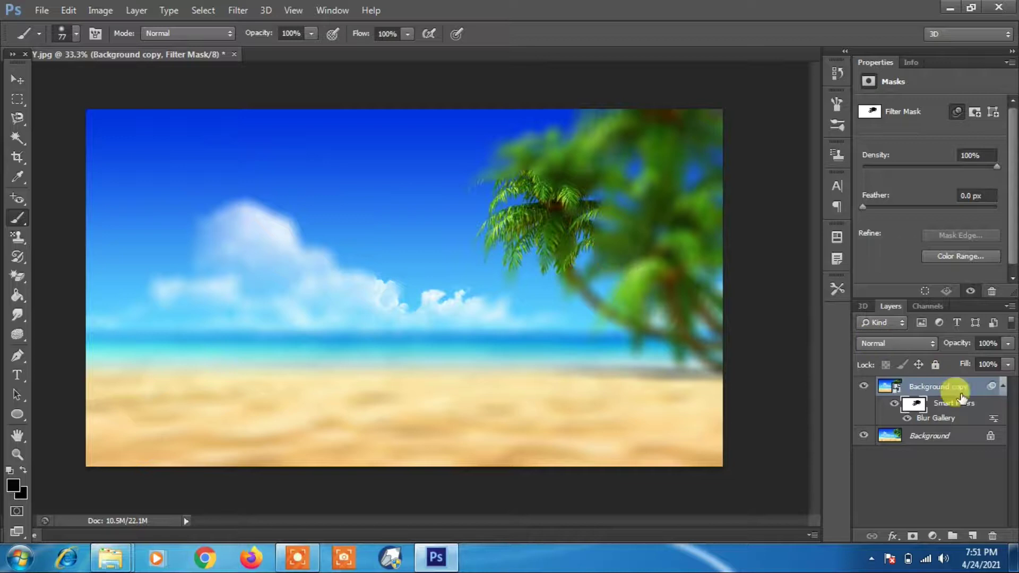
Step: Disable the smart filters on the Background copy layer
click(136, 10)
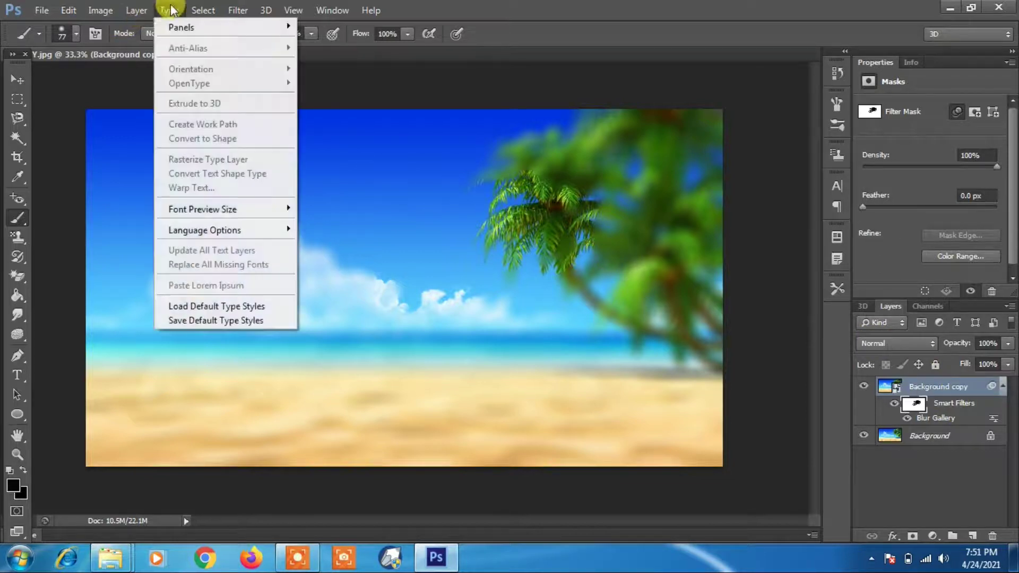
mouse_move(161, 120)
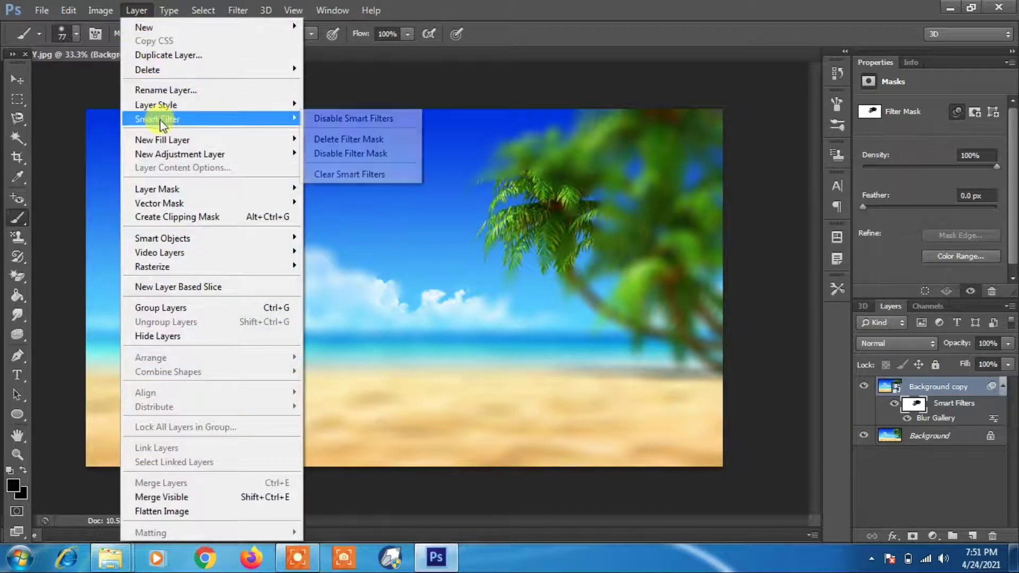
click(365, 120)
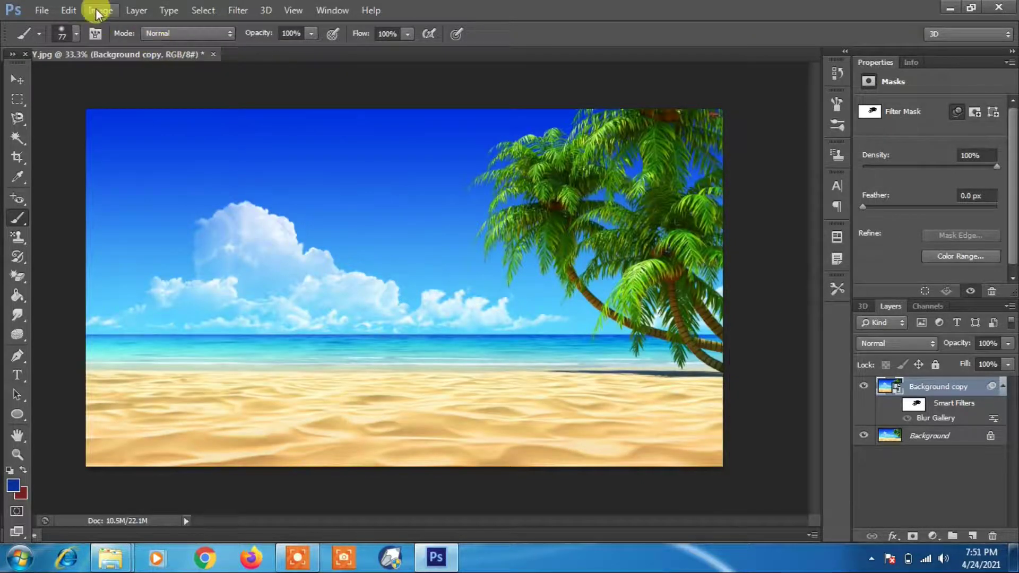
Step: Enable the smart filters on the Background copy layer
click(97, 13)
mouse_move(136, 11)
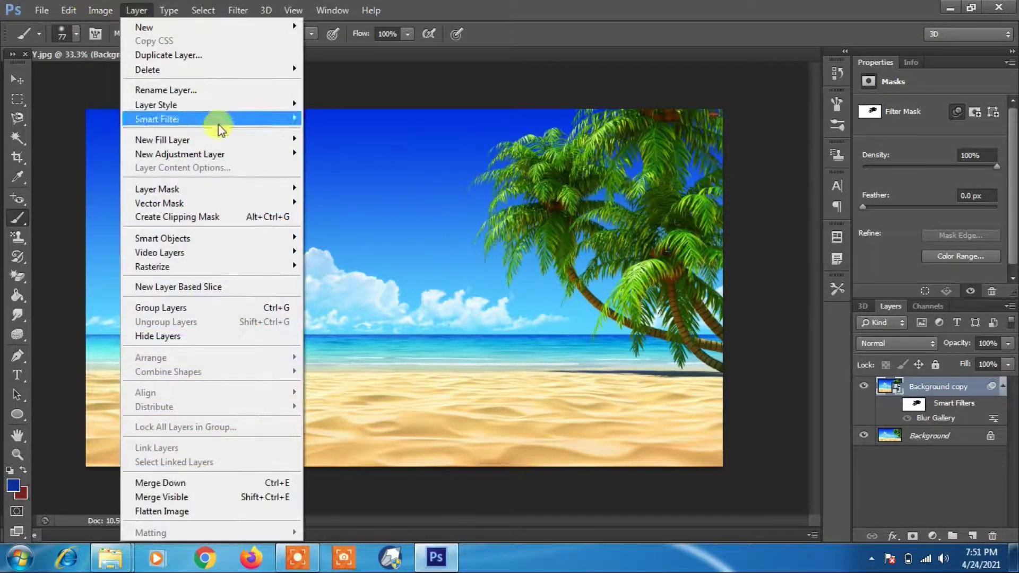
mouse_move(229, 125)
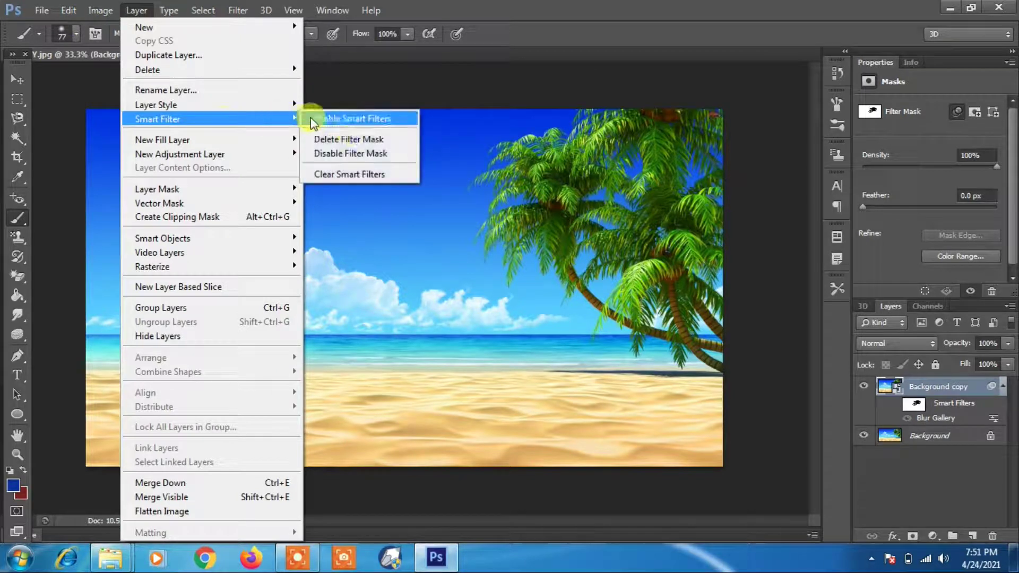
click(359, 117)
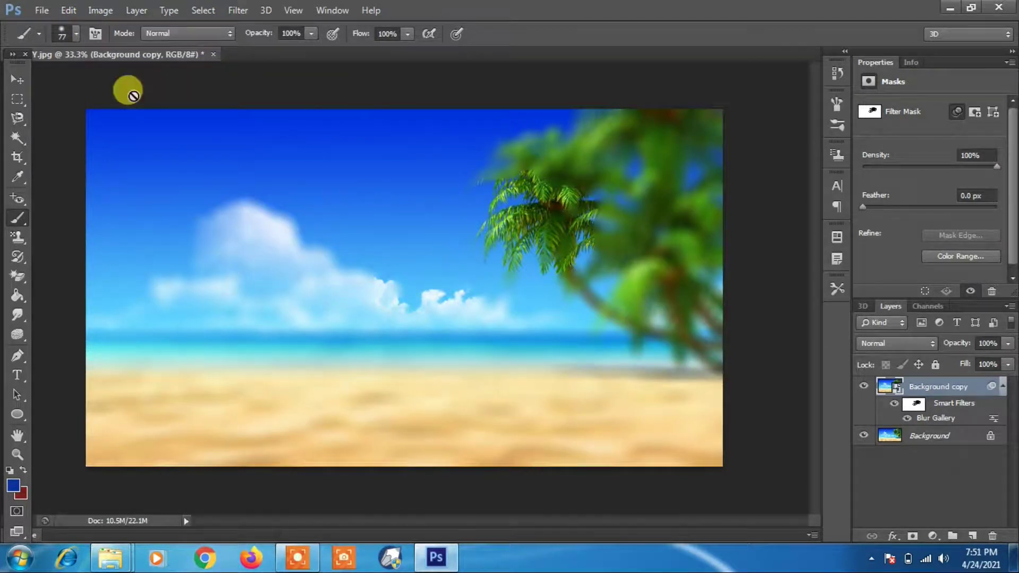
Step: Close the current beach document and open the aaattt image from the picture1 folder
click(45, 10)
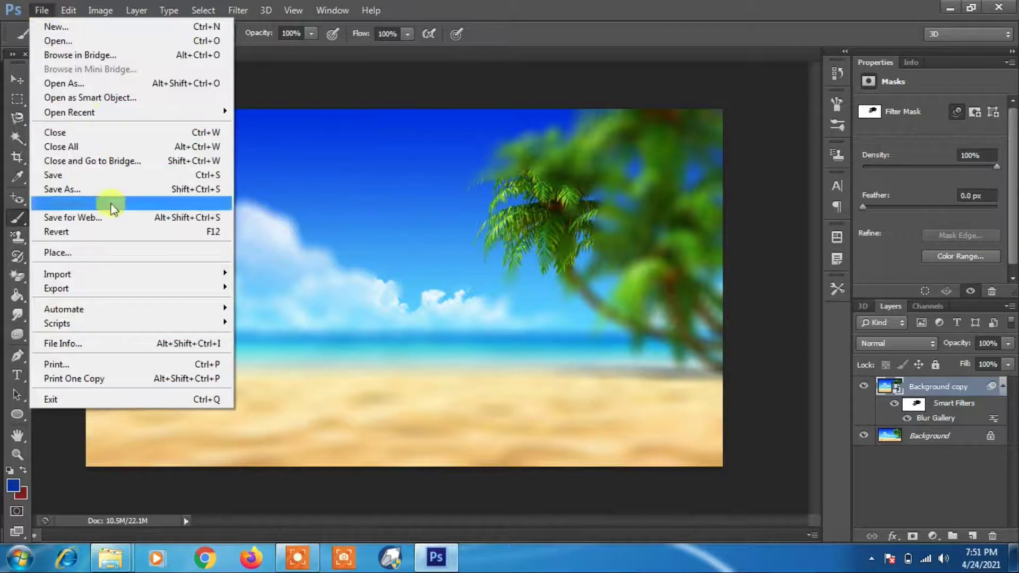
click(80, 133)
click(527, 219)
click(43, 10)
click(64, 45)
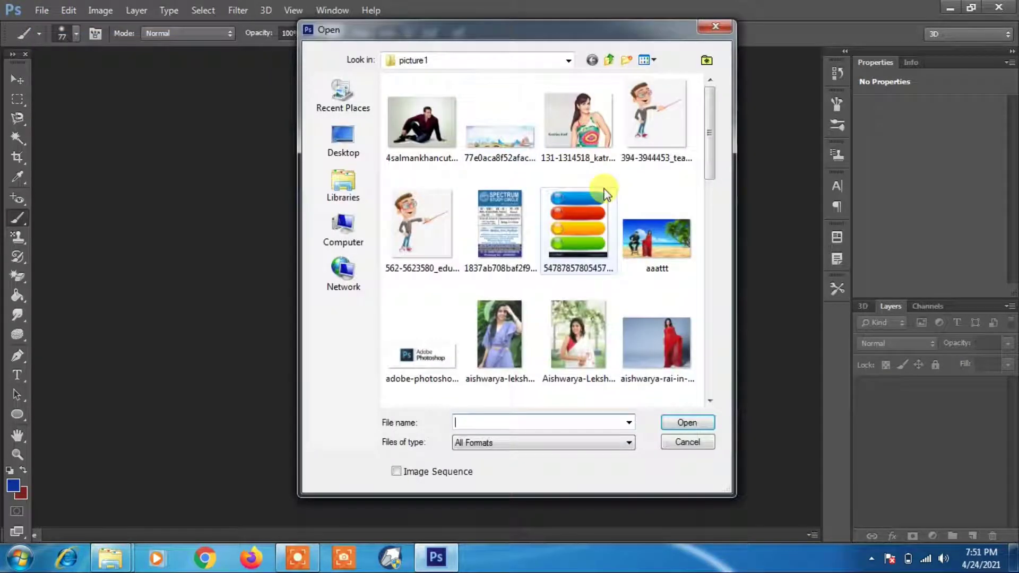
drag(705, 122, 733, 146)
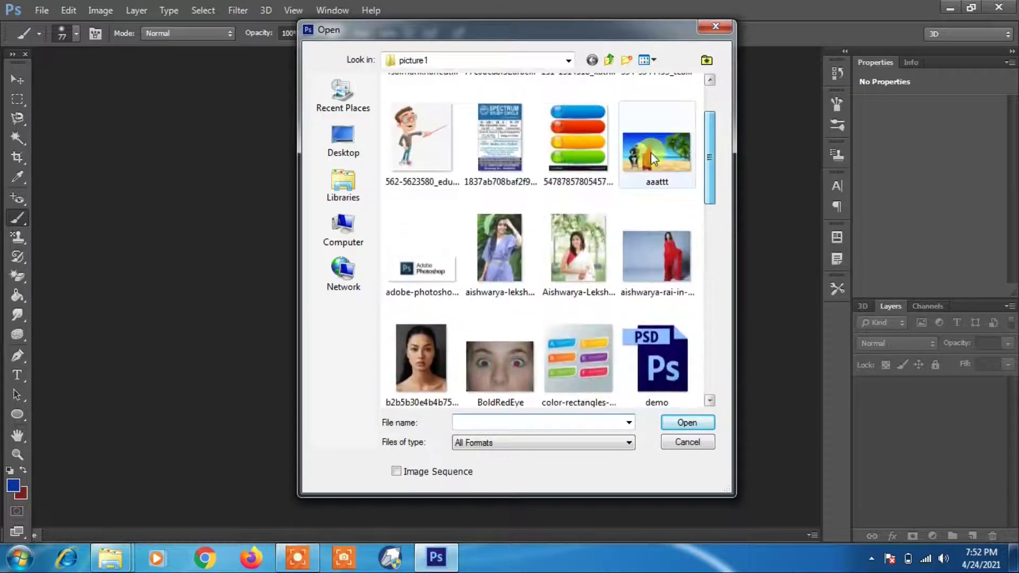
click(653, 151)
click(684, 422)
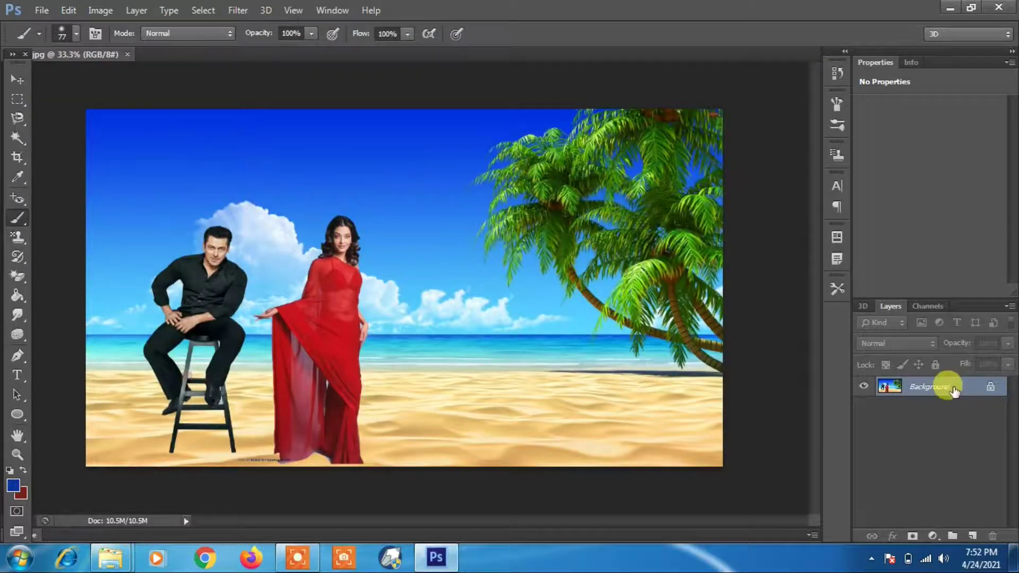
Step: Convert the Background layer to a smart object and apply a Field Blur to it
right_click(945, 389)
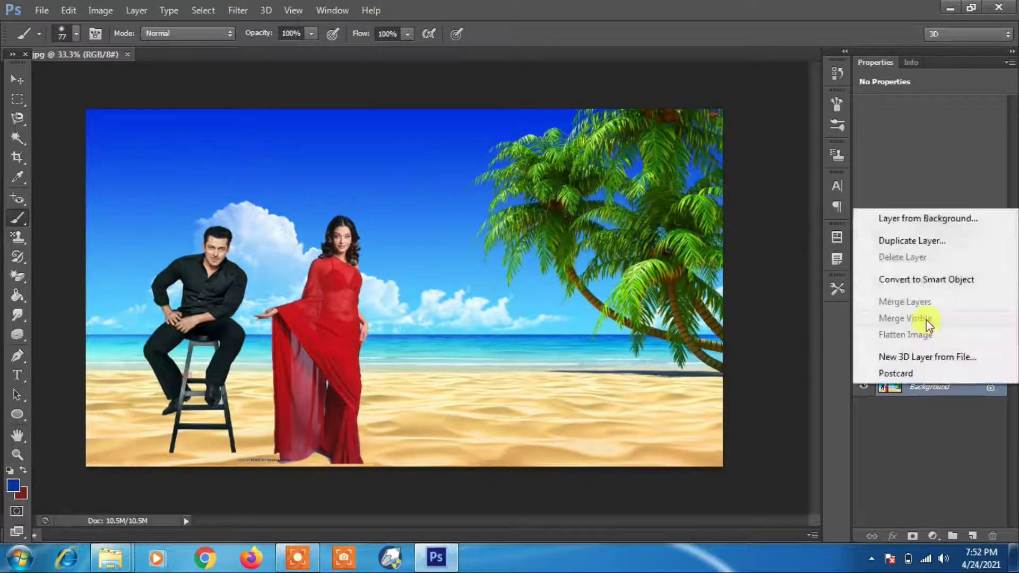
click(925, 282)
click(239, 12)
mouse_move(375, 164)
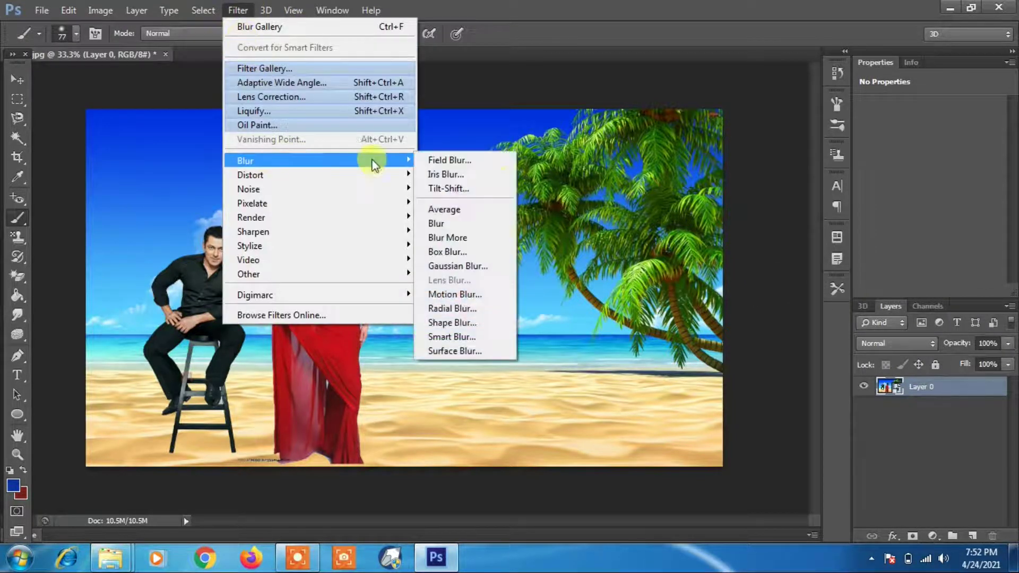
click(508, 160)
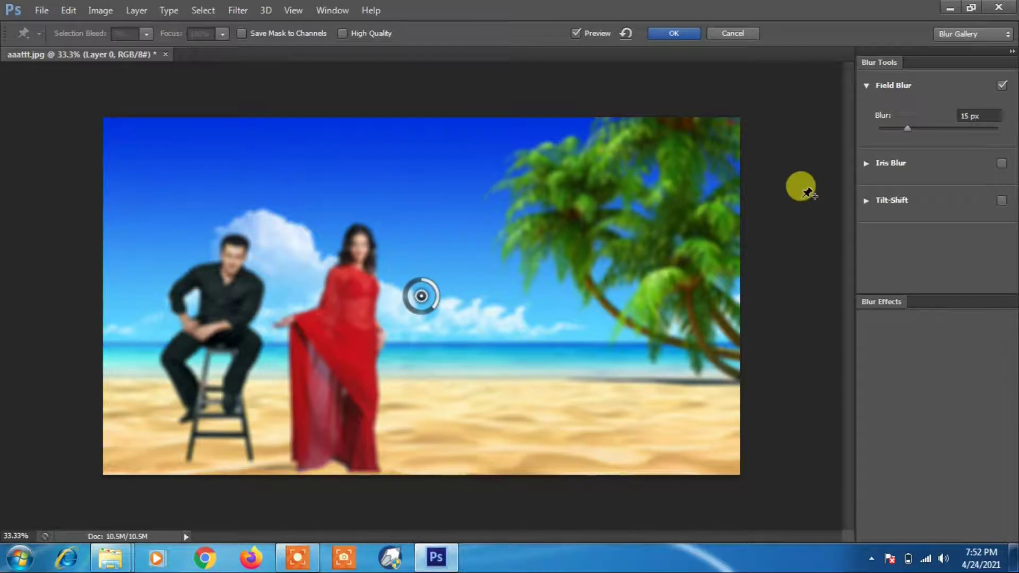
mouse_move(921, 135)
mouse_down()
mouse_move(931, 132)
mouse_move(921, 130)
mouse_up()
click(687, 34)
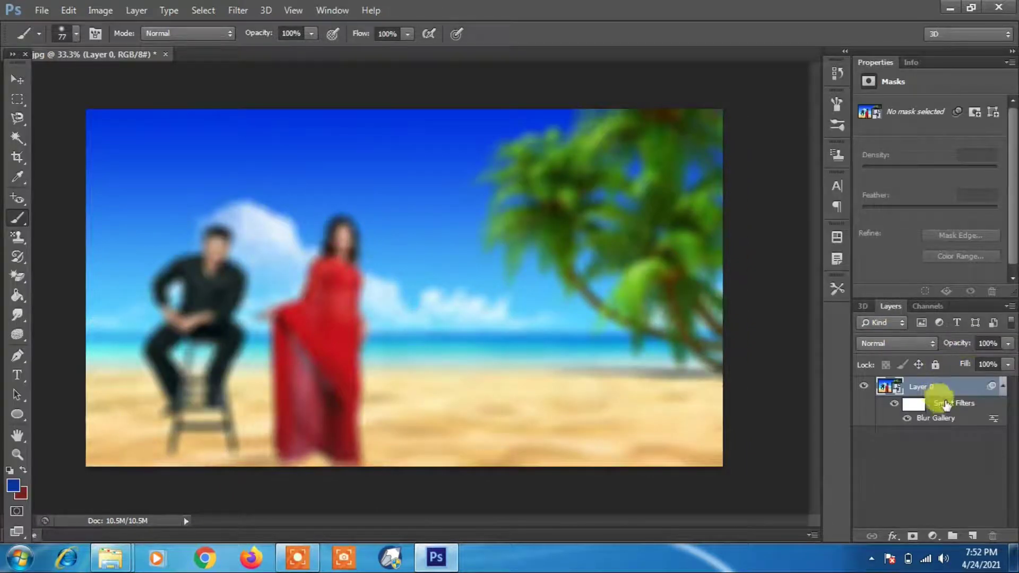
Step: Paint black on the smart filter mask with the 77 px brush to clear the blur from both people's faces and upper bodies
click(919, 408)
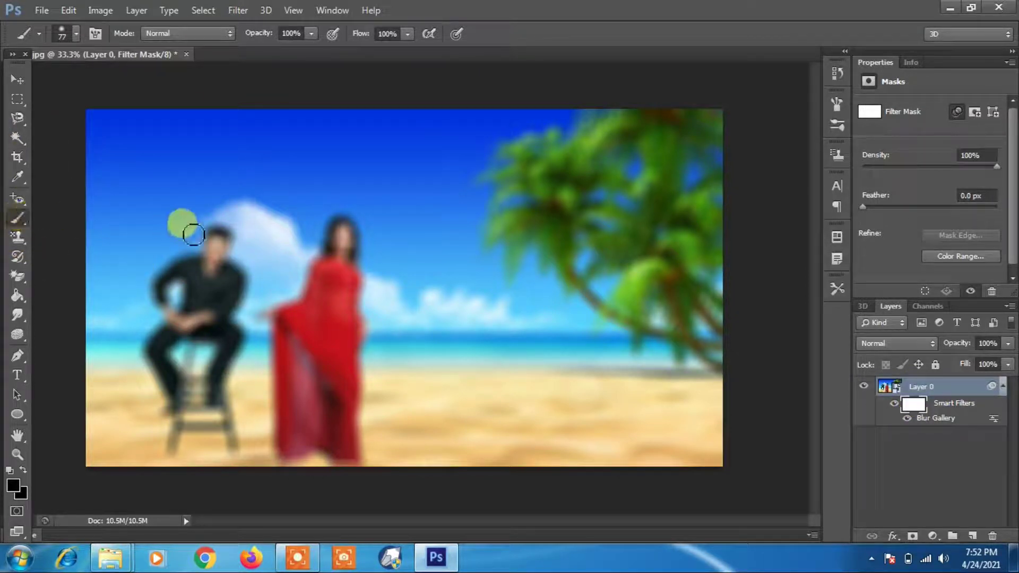
mouse_move(226, 251)
mouse_down()
mouse_move(211, 277)
mouse_move(219, 249)
mouse_move(173, 277)
mouse_move(225, 271)
mouse_up()
mouse_move(306, 237)
mouse_down()
mouse_move(342, 241)
mouse_move(326, 247)
mouse_move(344, 269)
mouse_move(316, 279)
mouse_move(350, 252)
mouse_move(314, 265)
mouse_move(257, 256)
mouse_up()
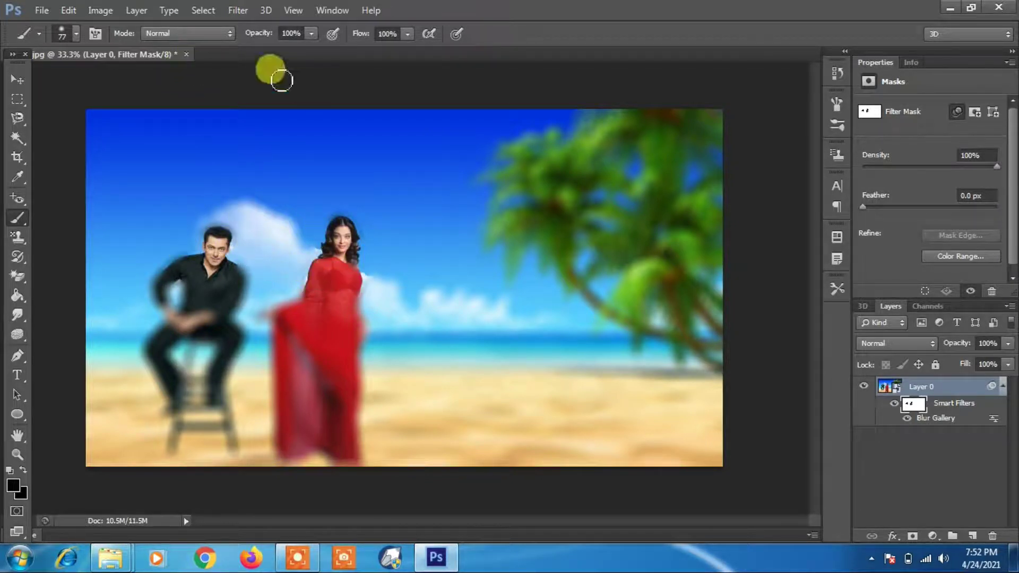
Step: Disable the smart filters on Layer 0 and enable them again
click(138, 10)
mouse_move(164, 119)
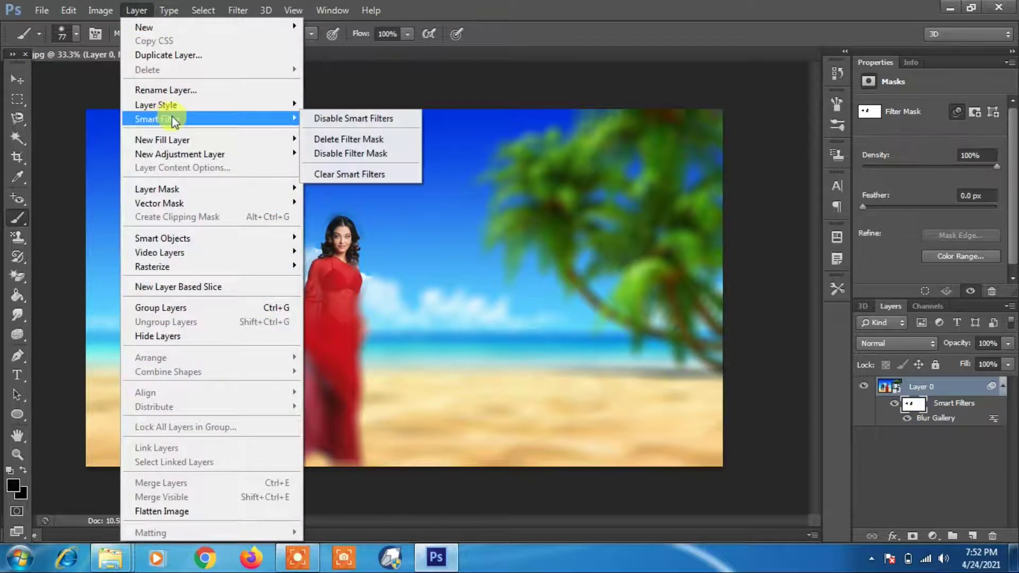
click(354, 117)
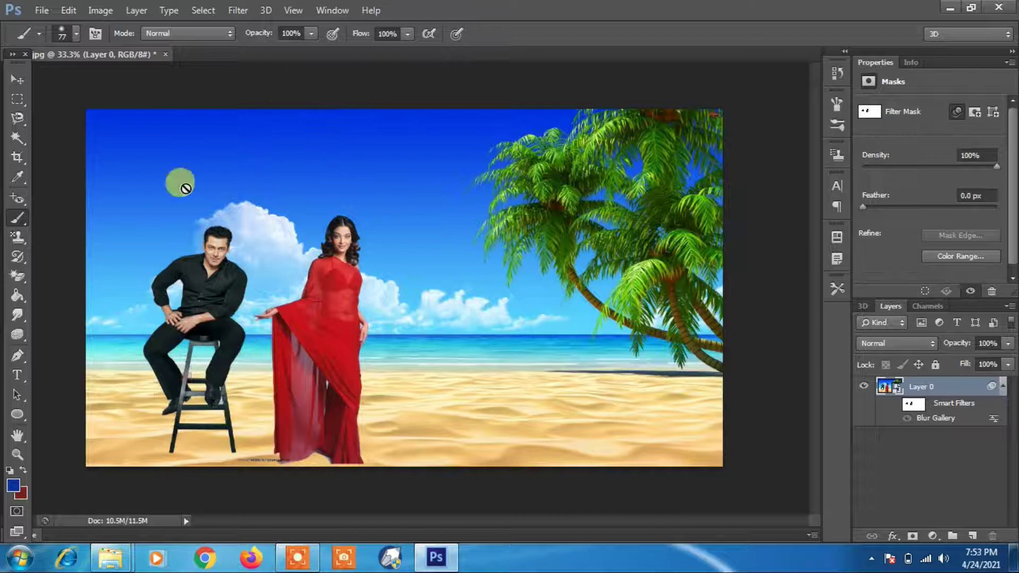
click(137, 10)
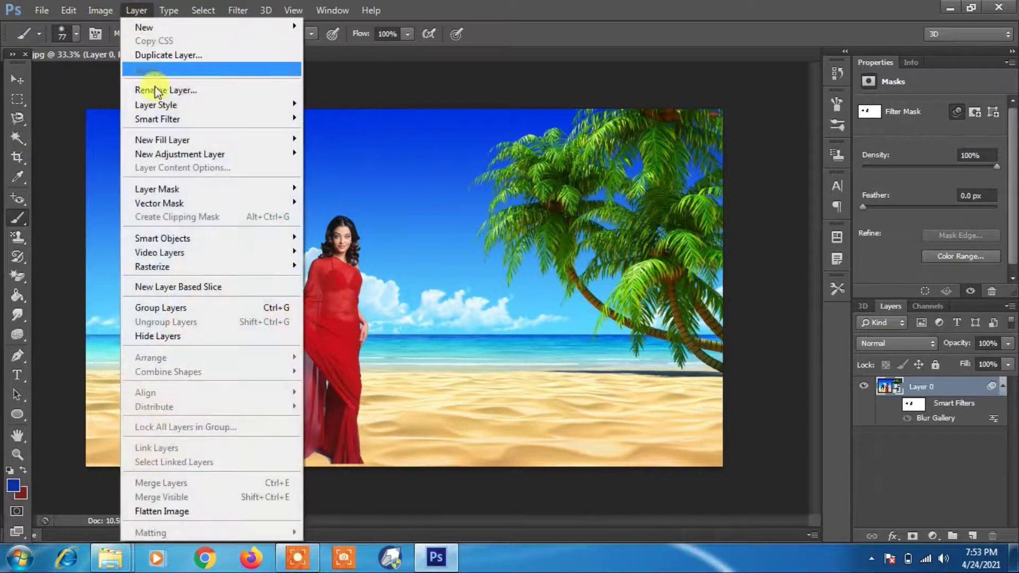
mouse_move(210, 123)
click(345, 117)
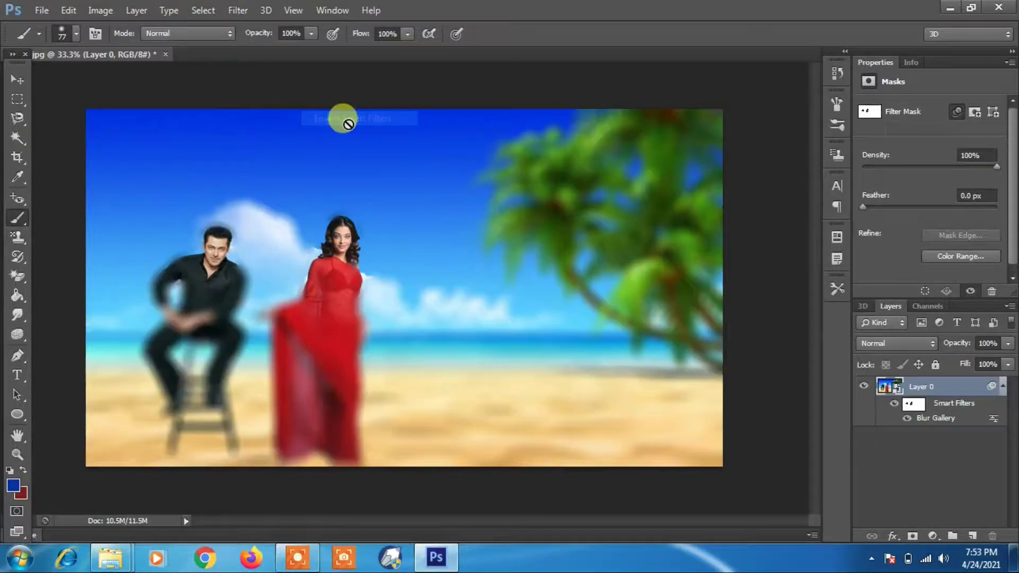
Step: Disable the filter mask of Layer 0's smart filters and enable it again
click(139, 12)
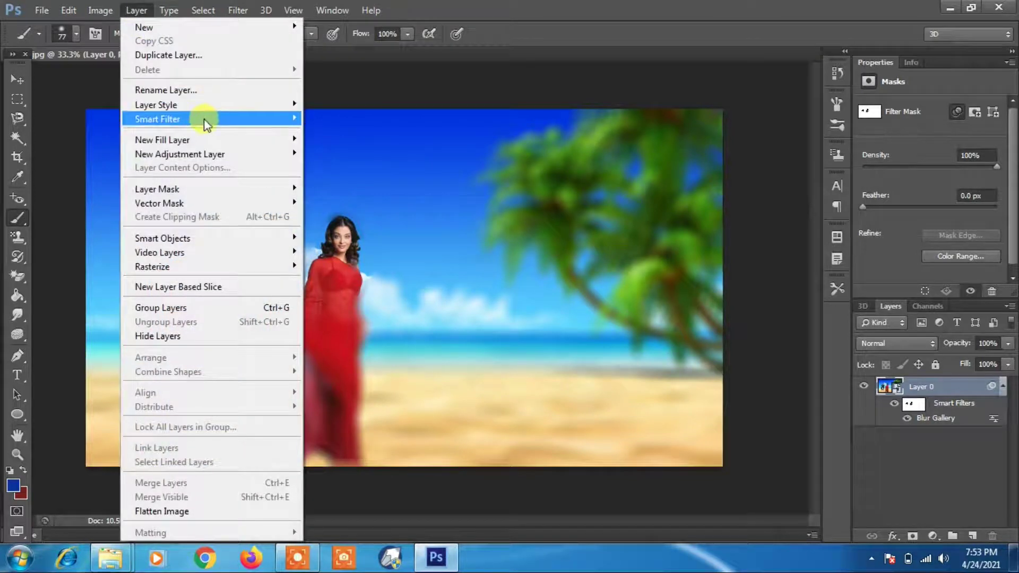
mouse_move(205, 121)
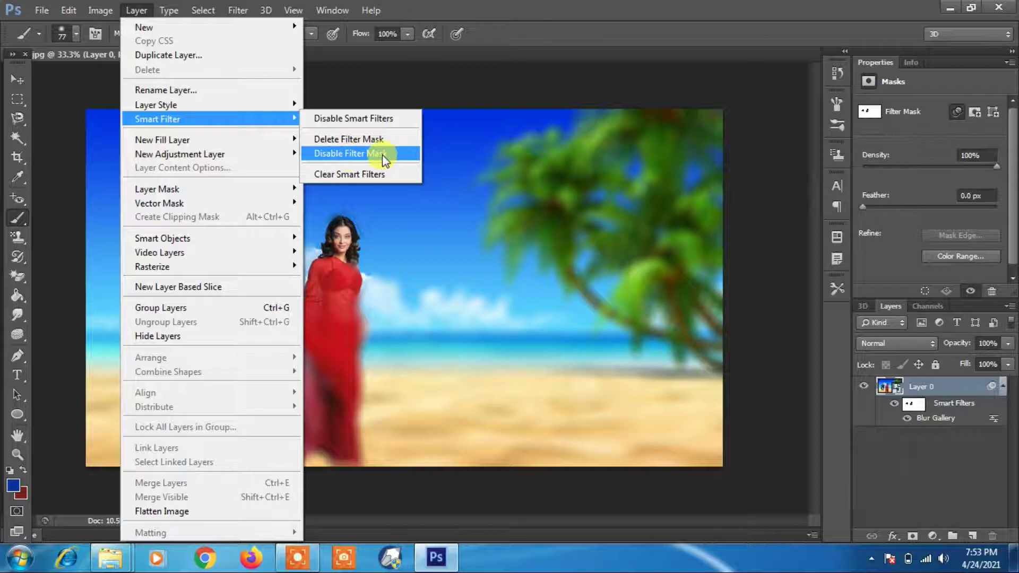
click(369, 155)
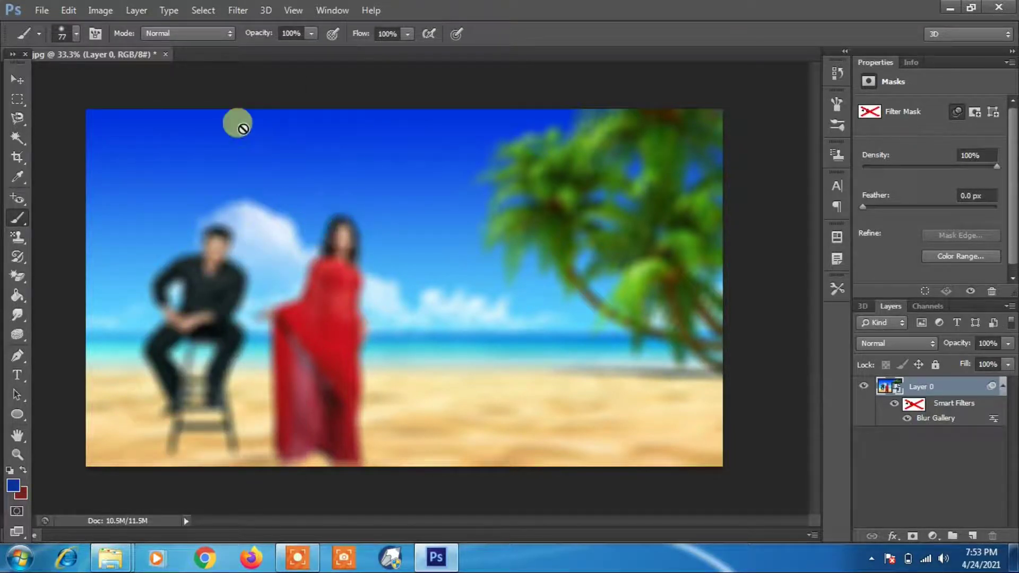
click(112, 12)
mouse_move(132, 11)
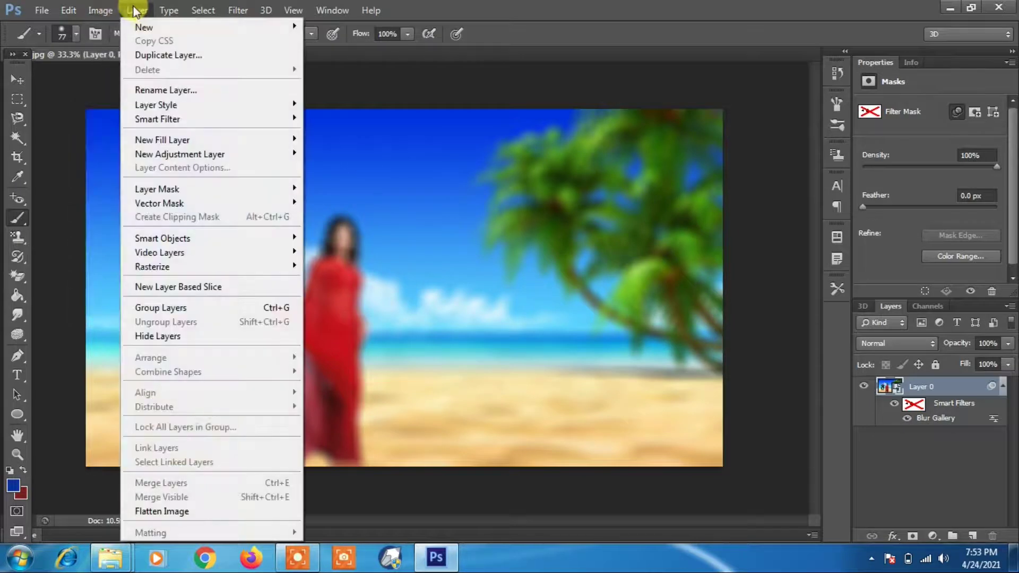
mouse_move(175, 123)
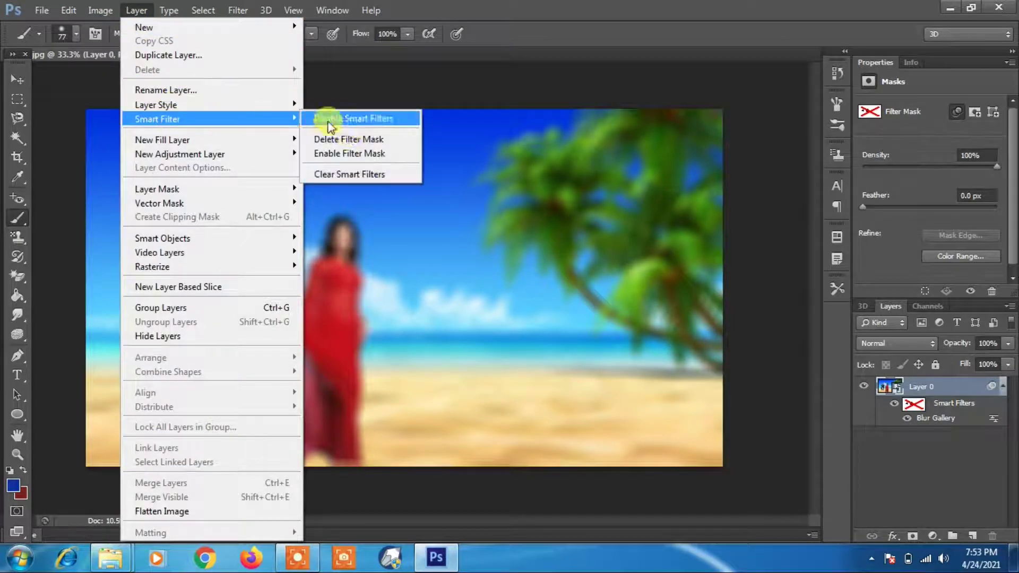
click(363, 155)
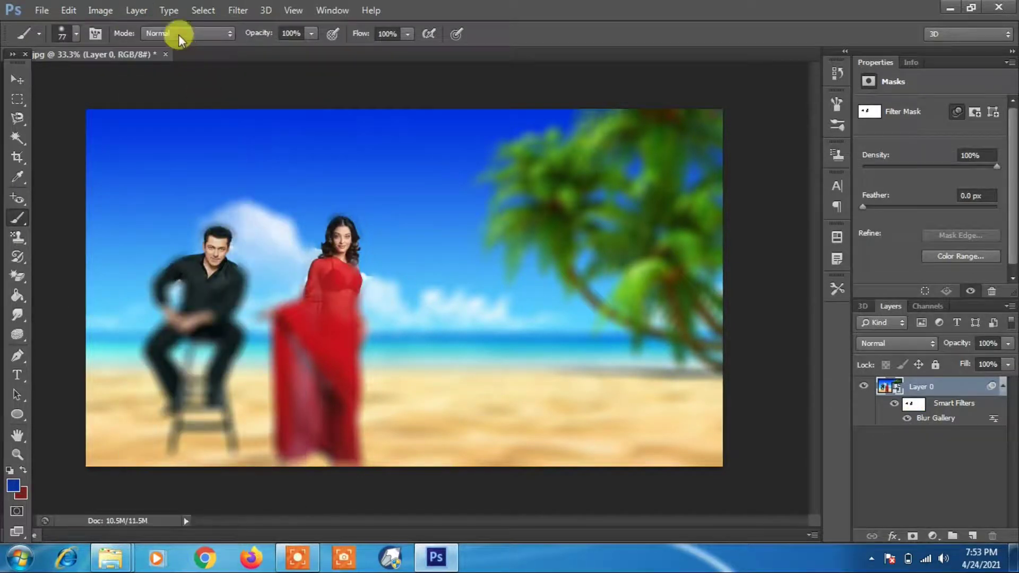
Step: Clear all smart filters from Layer 0
click(135, 12)
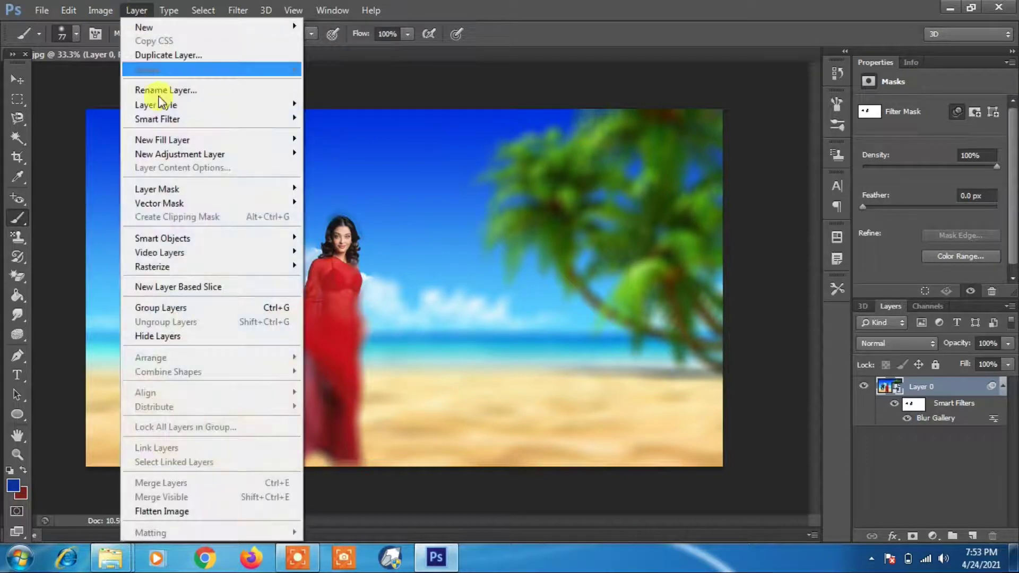
mouse_move(260, 119)
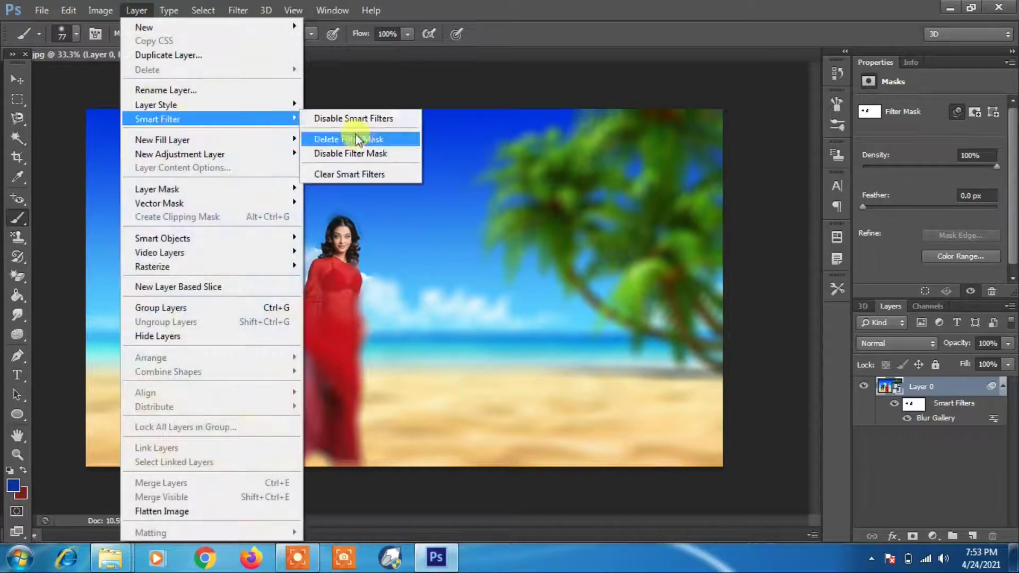
click(374, 175)
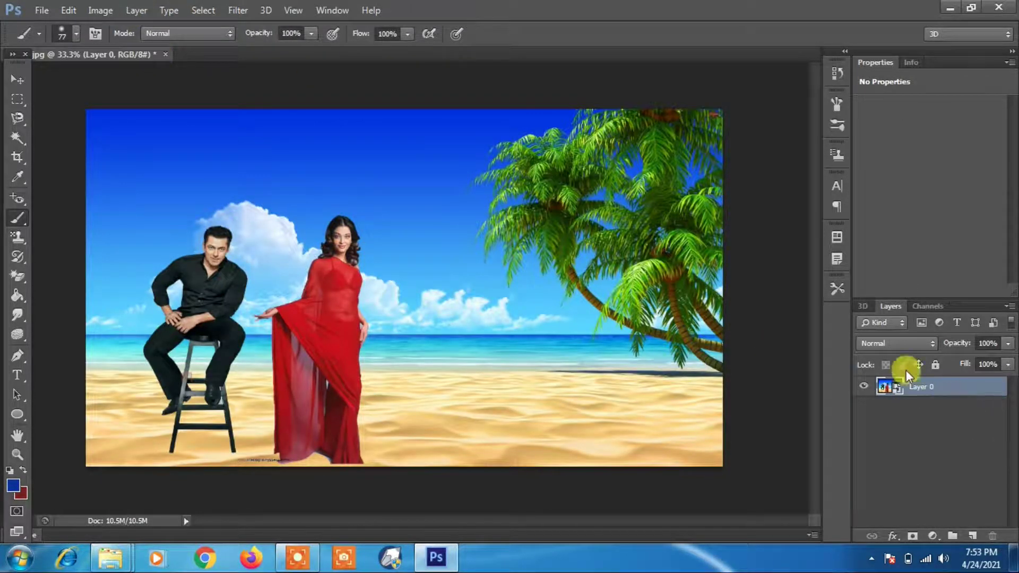
Step: Add a Solid Color fill layer above Layer 0 with the Orange color label and 62% opacity
click(148, 11)
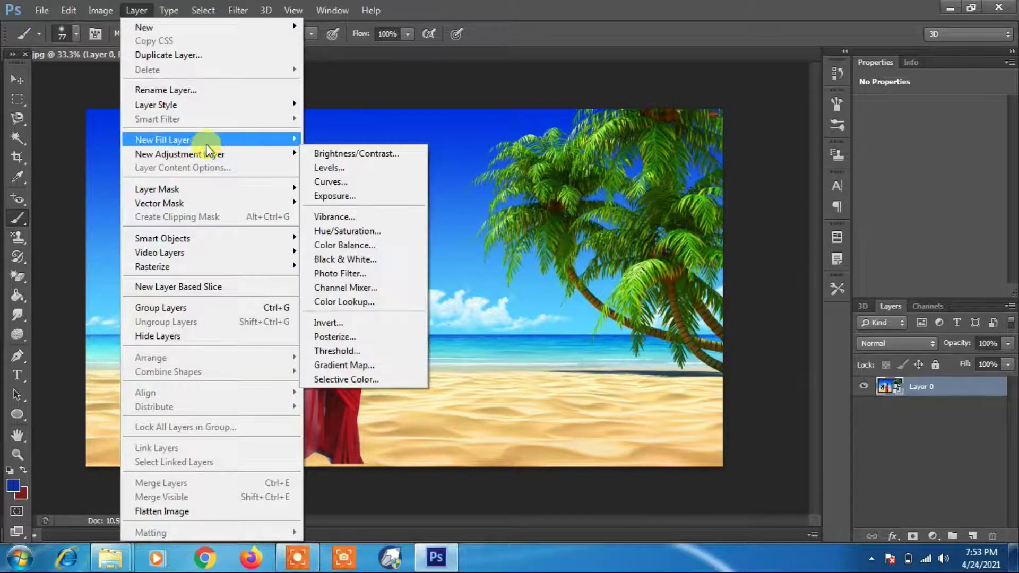
mouse_move(194, 140)
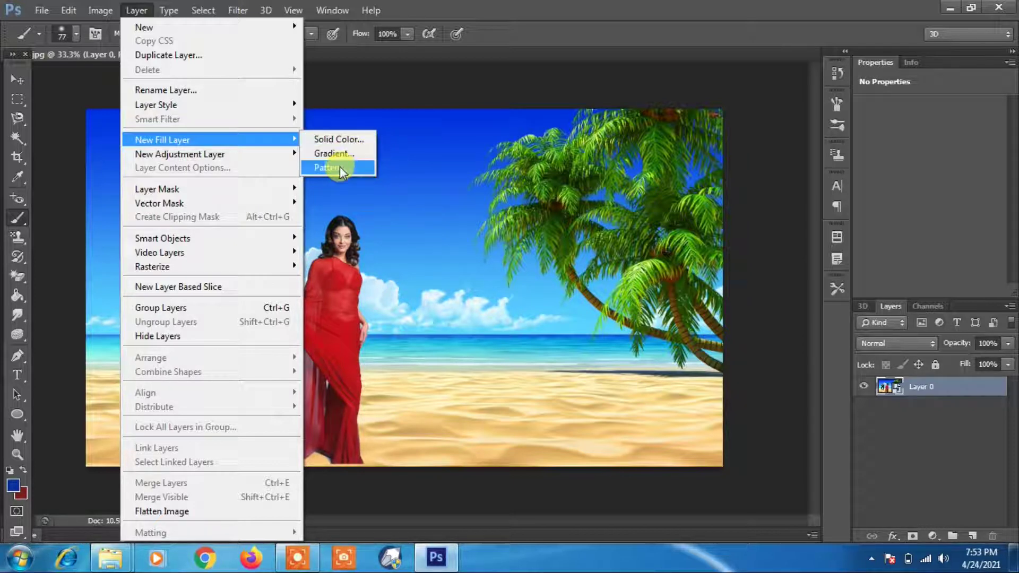
click(342, 139)
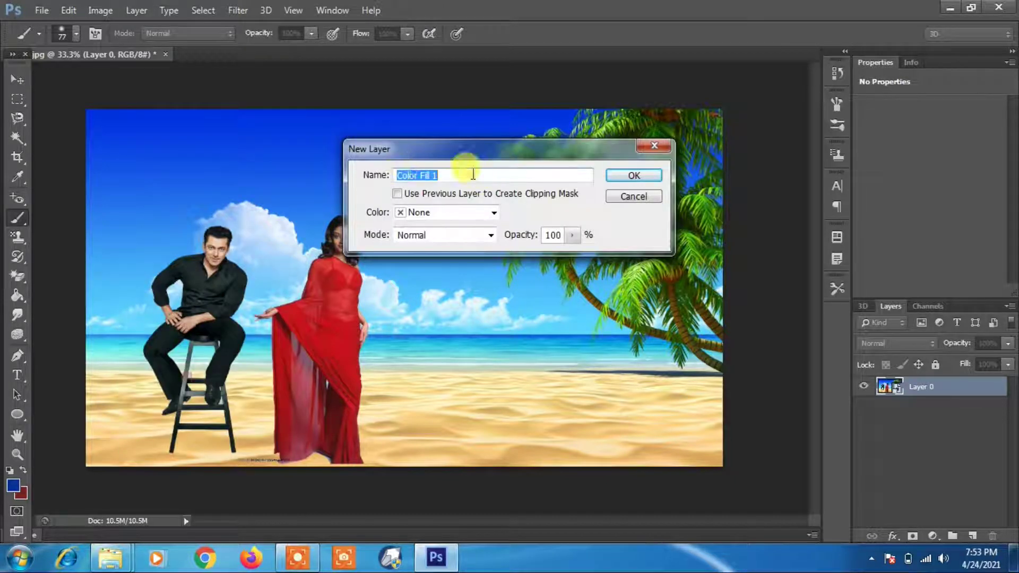
click(472, 213)
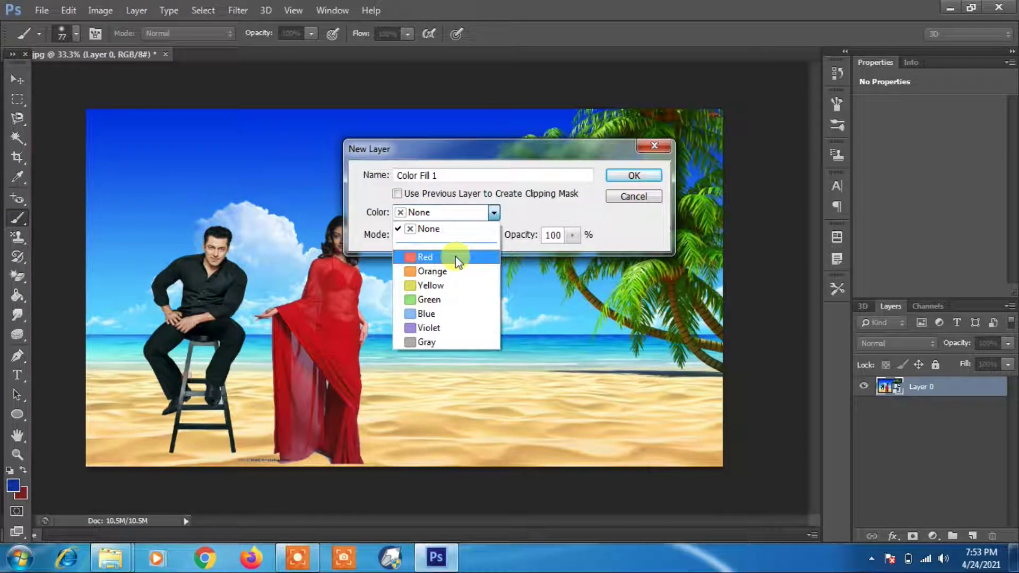
click(459, 258)
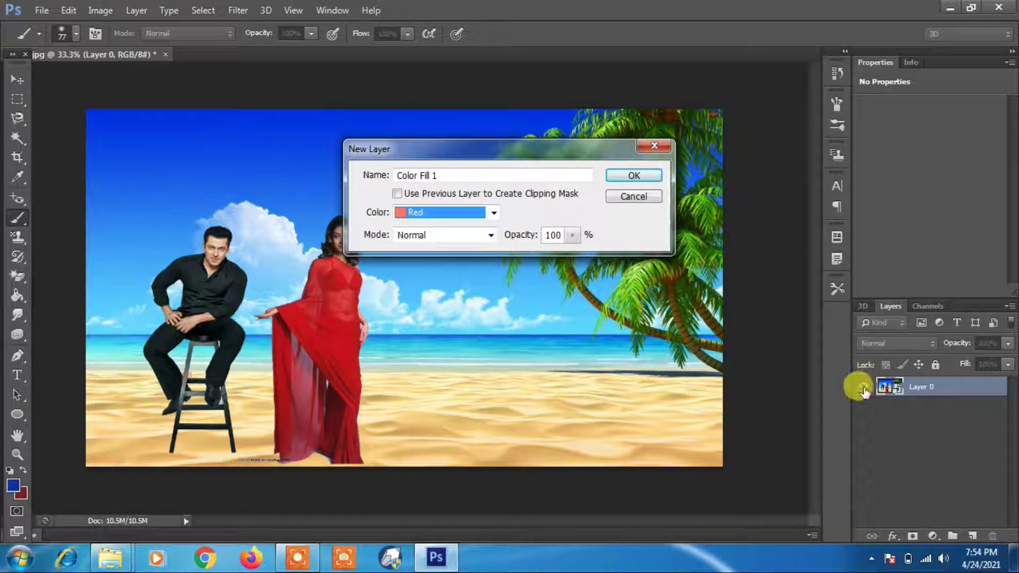
click(494, 213)
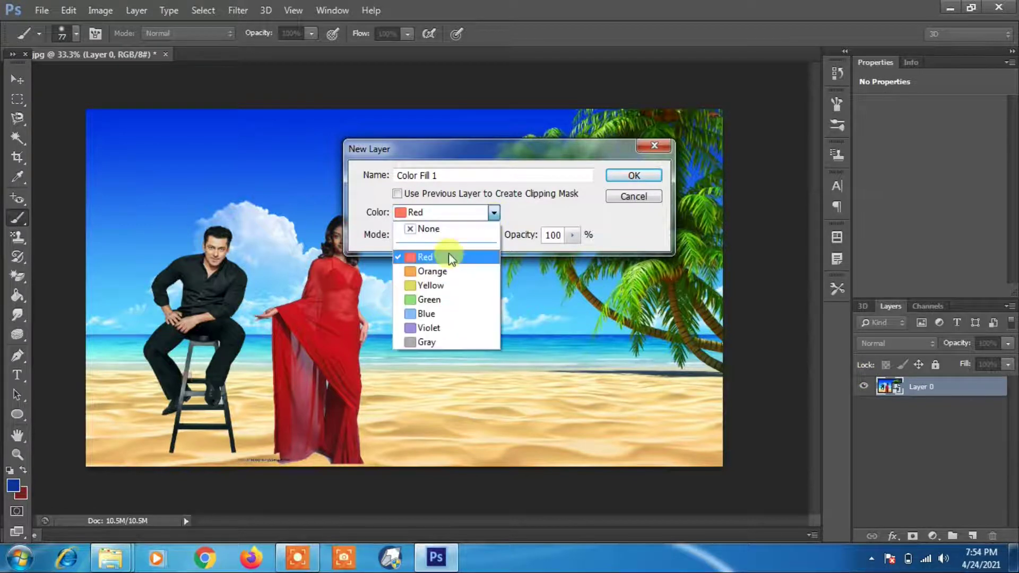
click(446, 273)
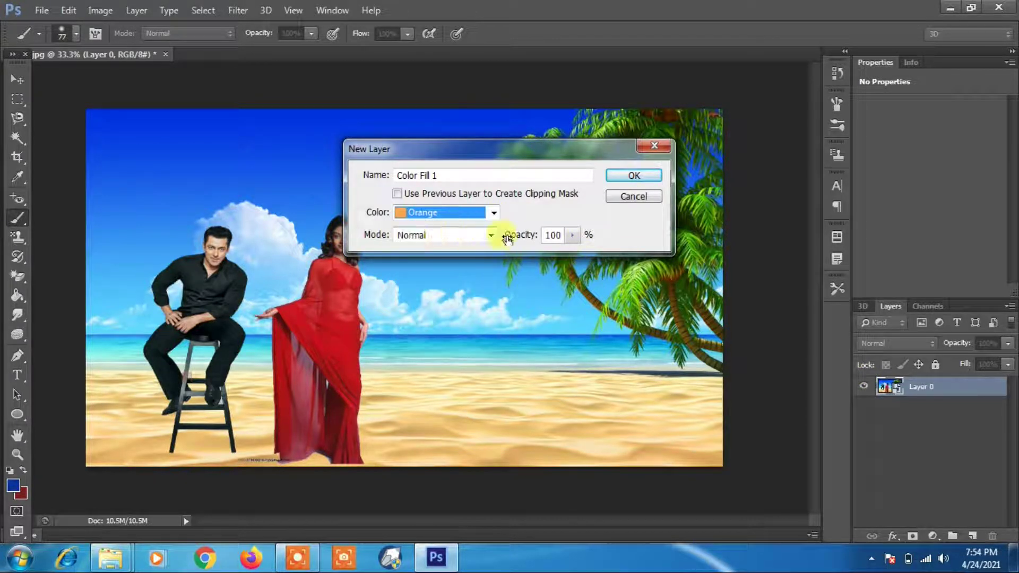
click(574, 236)
drag(547, 247, 544, 248)
click(633, 176)
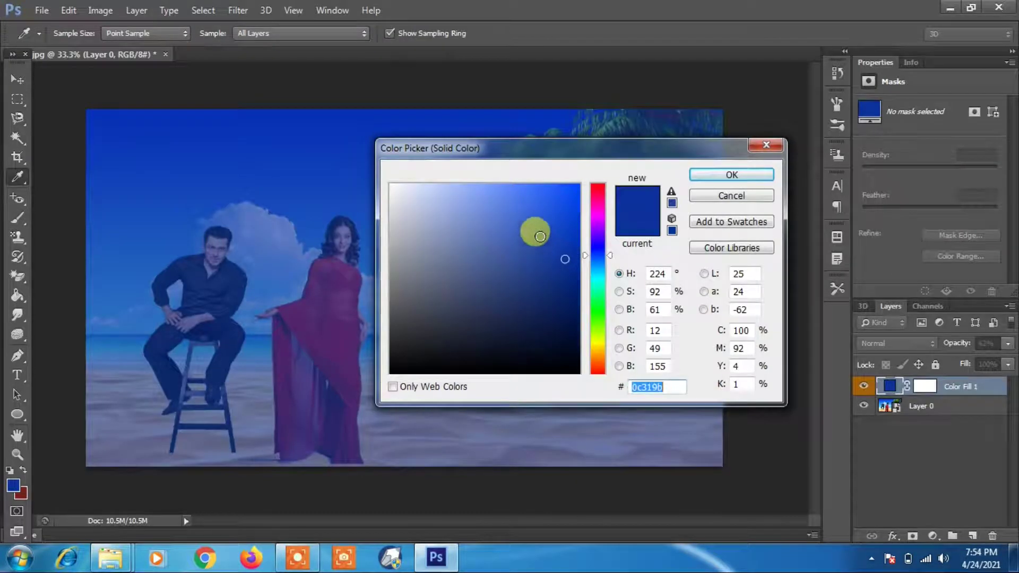
Step: Try several hues for the Solid Color fill layer and set its color to magenta #db11b3
drag(571, 154, 696, 166)
mouse_move(665, 241)
mouse_down()
mouse_move(648, 221)
mouse_move(573, 221)
mouse_move(575, 233)
mouse_up()
click(727, 300)
mouse_move(690, 268)
mouse_down()
mouse_move(683, 262)
mouse_move(668, 282)
mouse_move(660, 257)
mouse_move(700, 250)
mouse_up()
drag(725, 297, 725, 259)
click(686, 216)
mouse_move(658, 217)
mouse_down()
mouse_move(642, 228)
mouse_move(657, 234)
mouse_move(623, 253)
mouse_move(617, 276)
mouse_move(583, 273)
mouse_move(692, 269)
mouse_move(687, 223)
mouse_move(707, 257)
mouse_up()
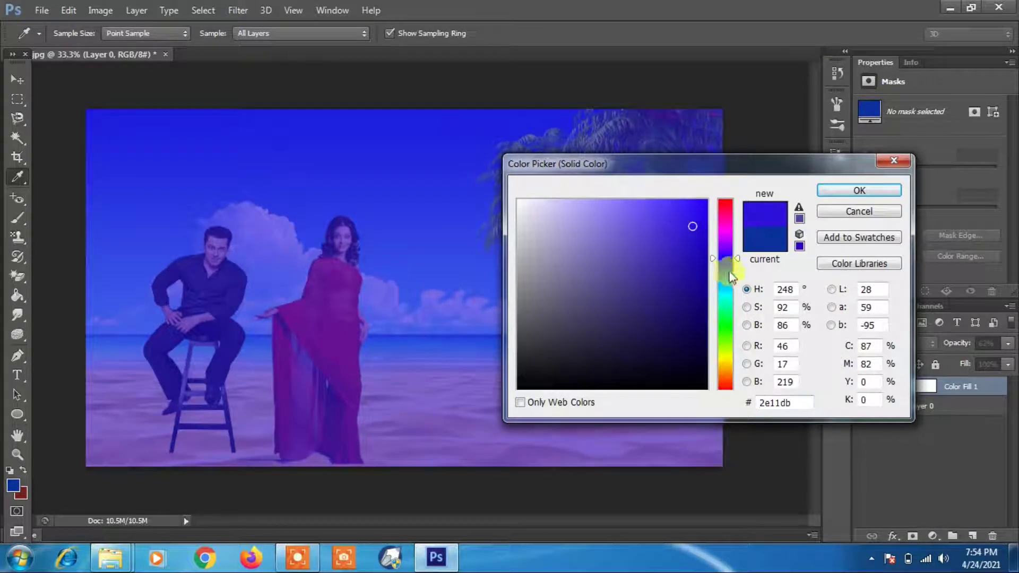
click(724, 224)
key(b)
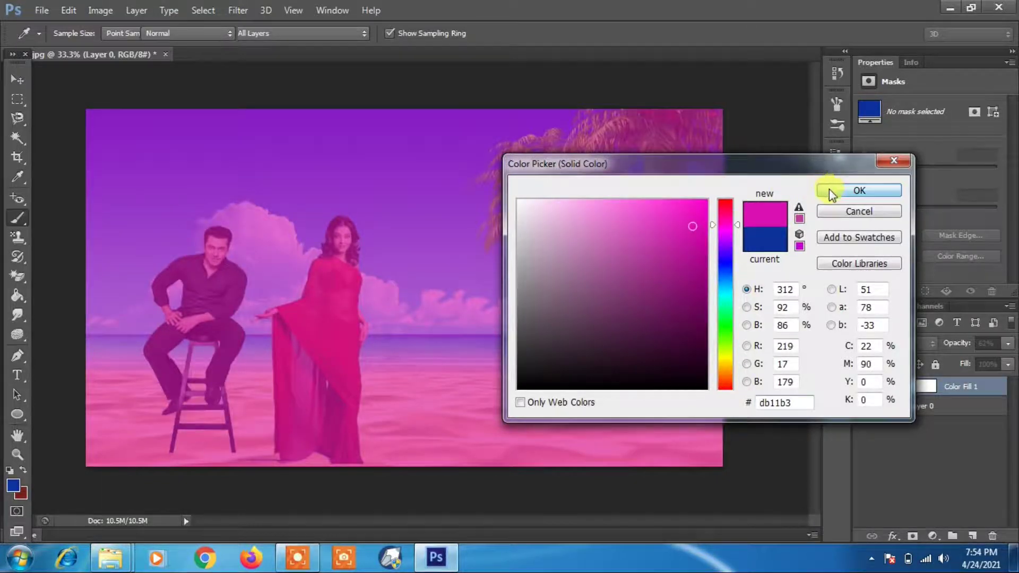
click(828, 189)
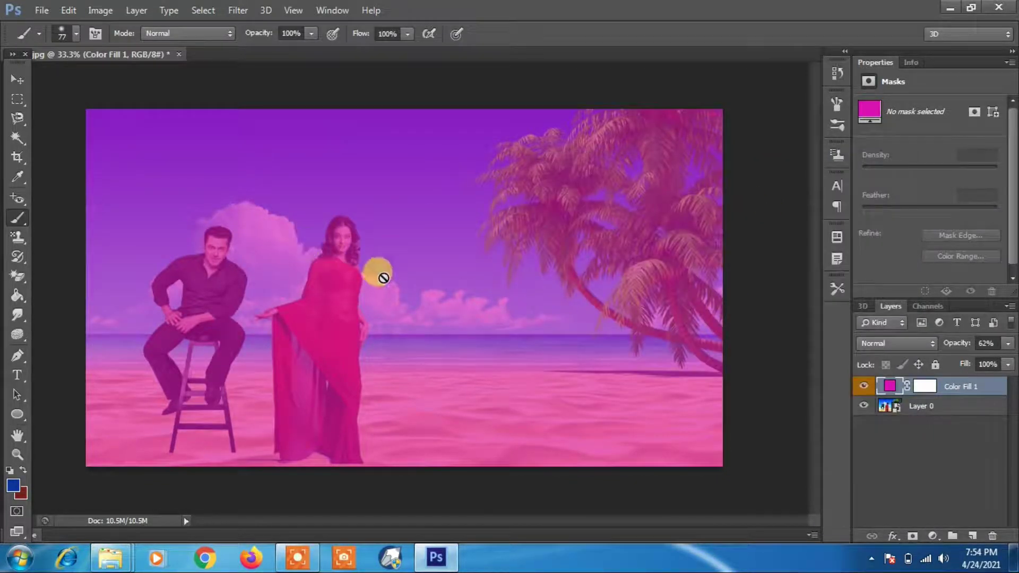
Step: Paint black with the Brush on the Color Fill 1 layer mask over the woman's and the man's faces to hide the fill there
click(892, 403)
click(937, 384)
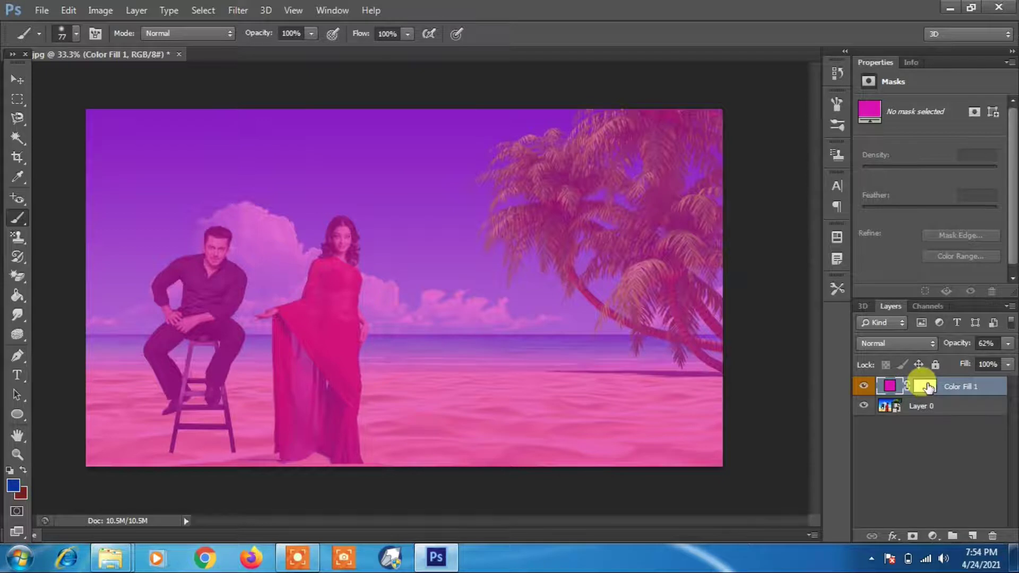
click(926, 387)
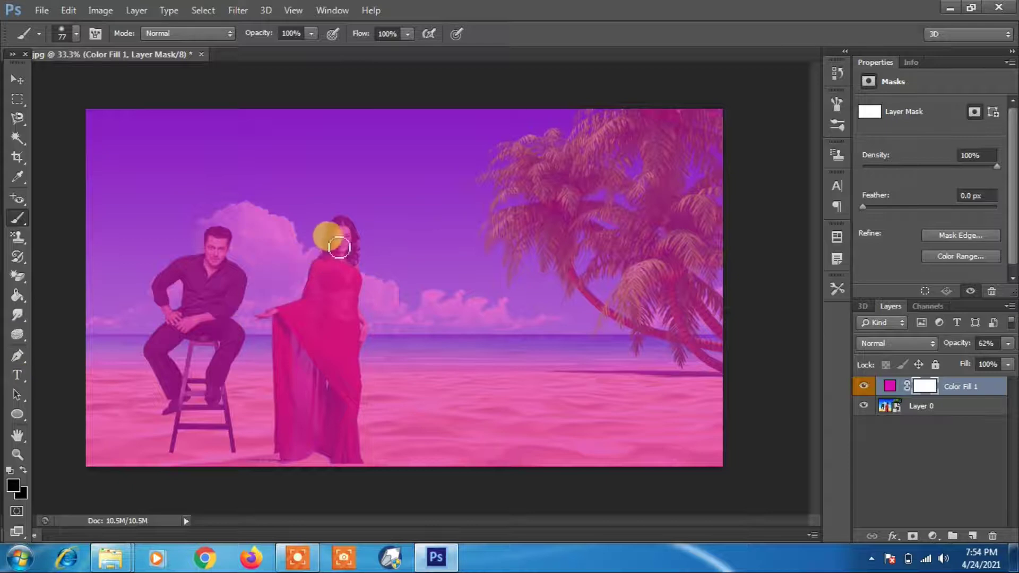
click(137, 10)
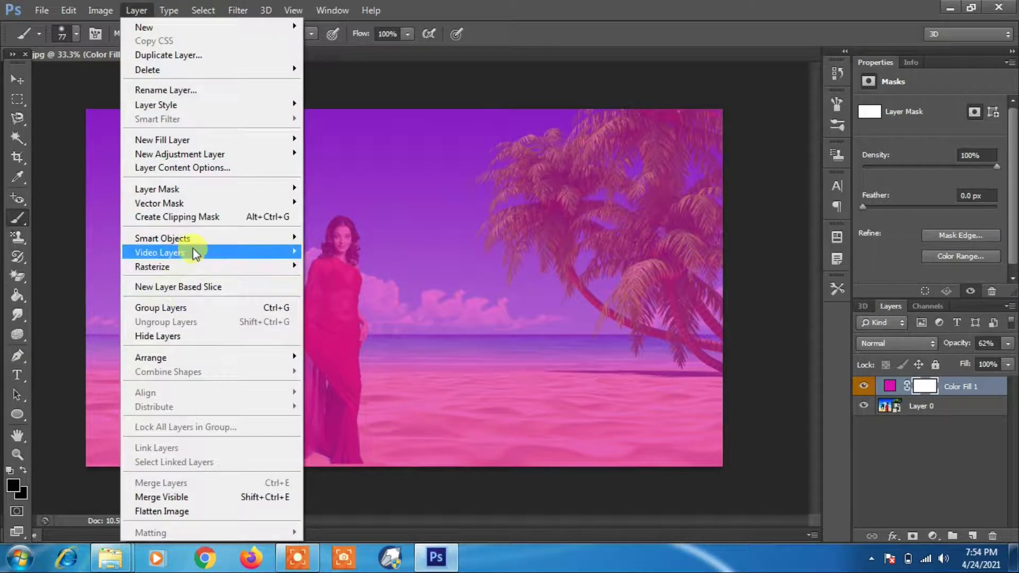
click(444, 11)
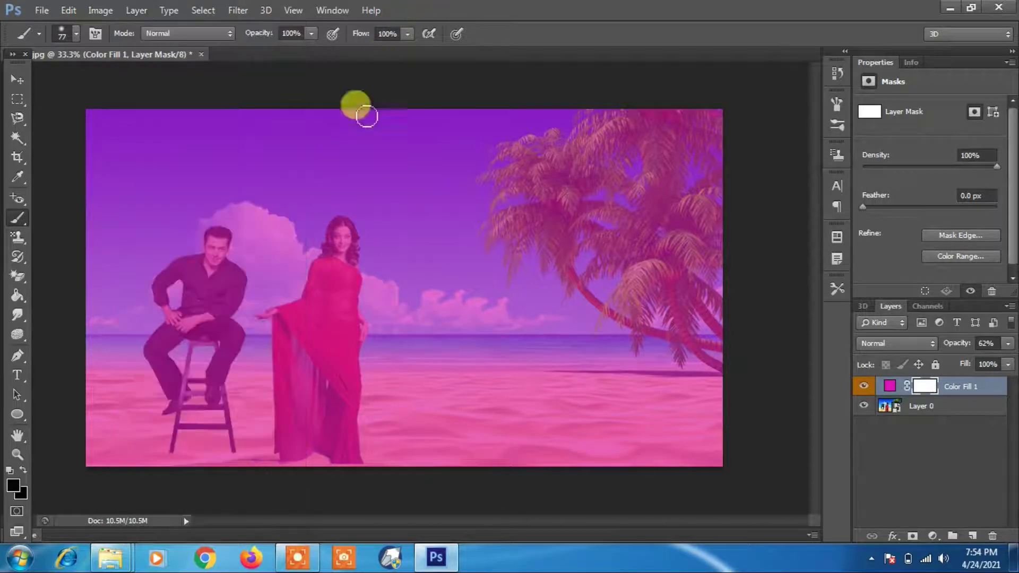
drag(351, 235, 345, 252)
mouse_move(228, 242)
mouse_down()
mouse_move(211, 246)
mouse_move(213, 274)
mouse_up()
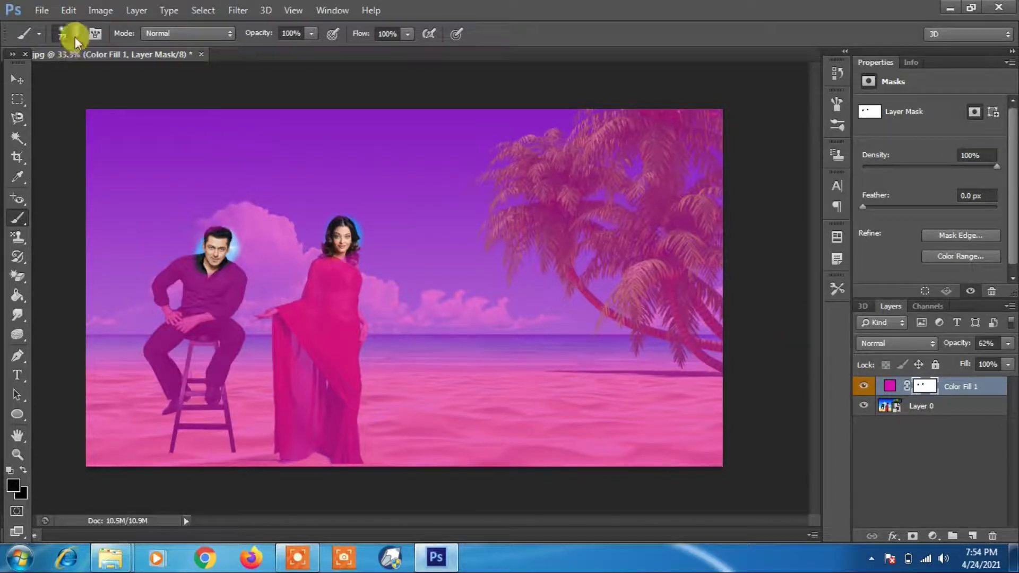
Step: Revert the image to its last saved version
click(142, 10)
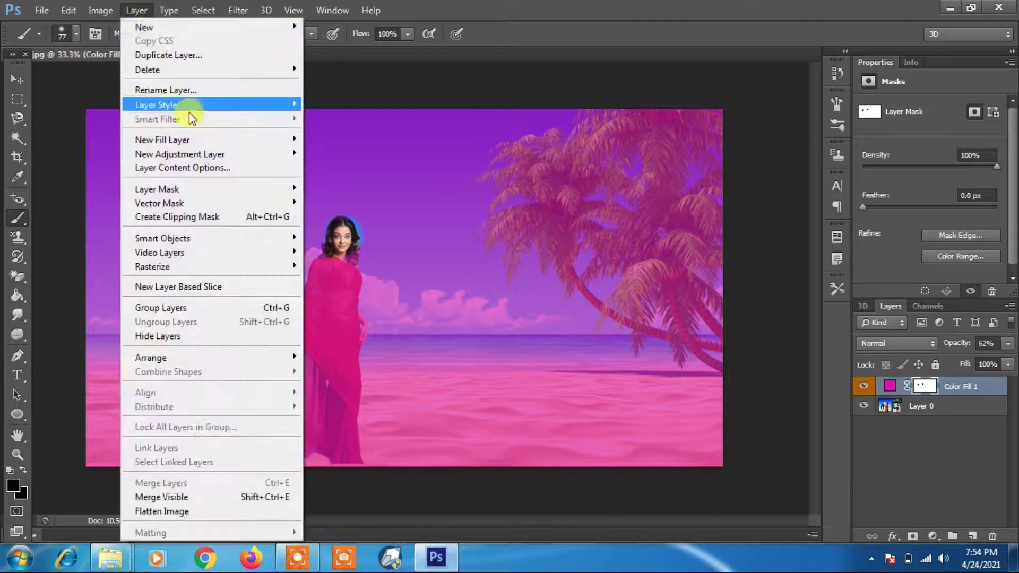
mouse_move(218, 140)
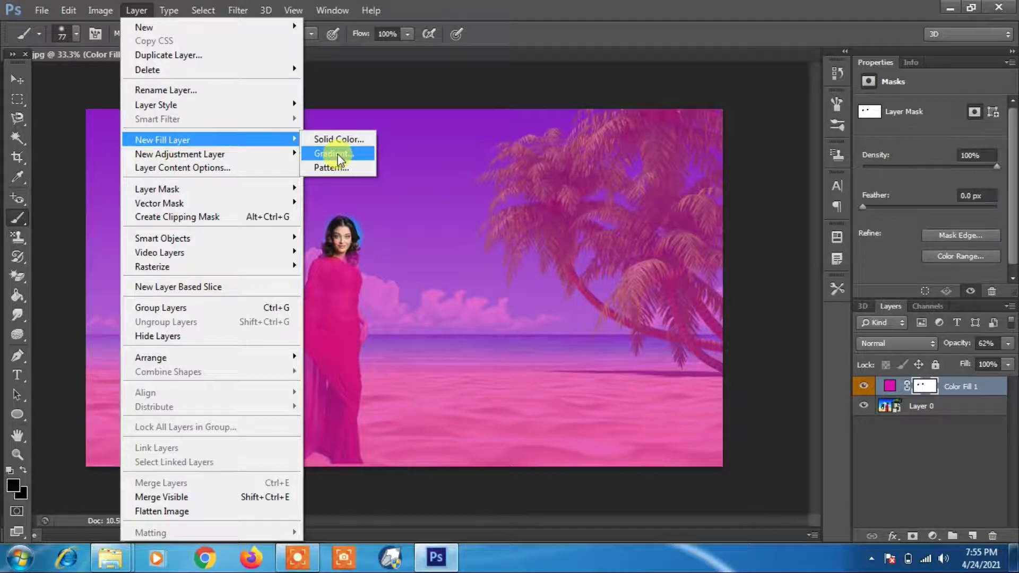
click(43, 10)
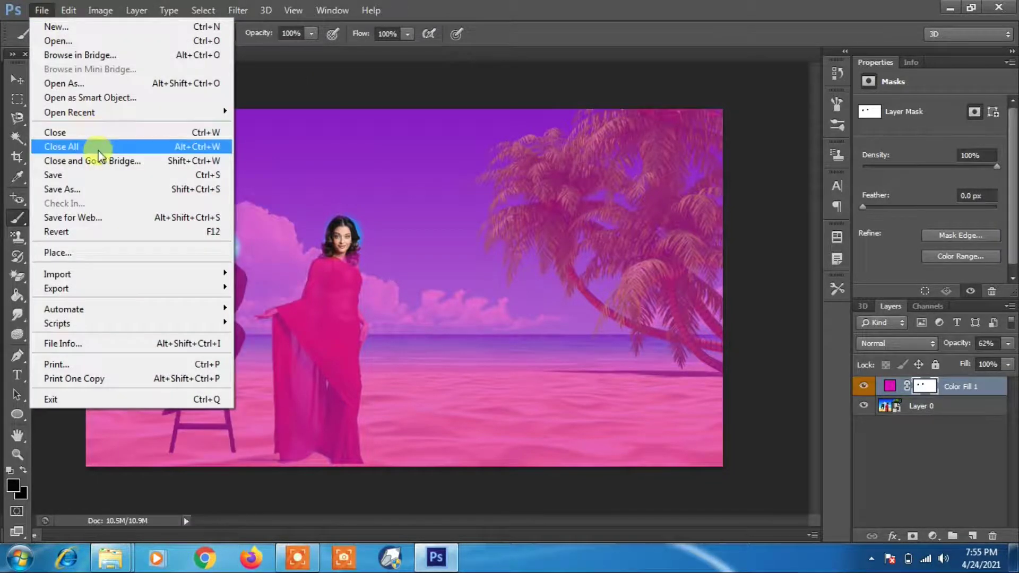
click(88, 231)
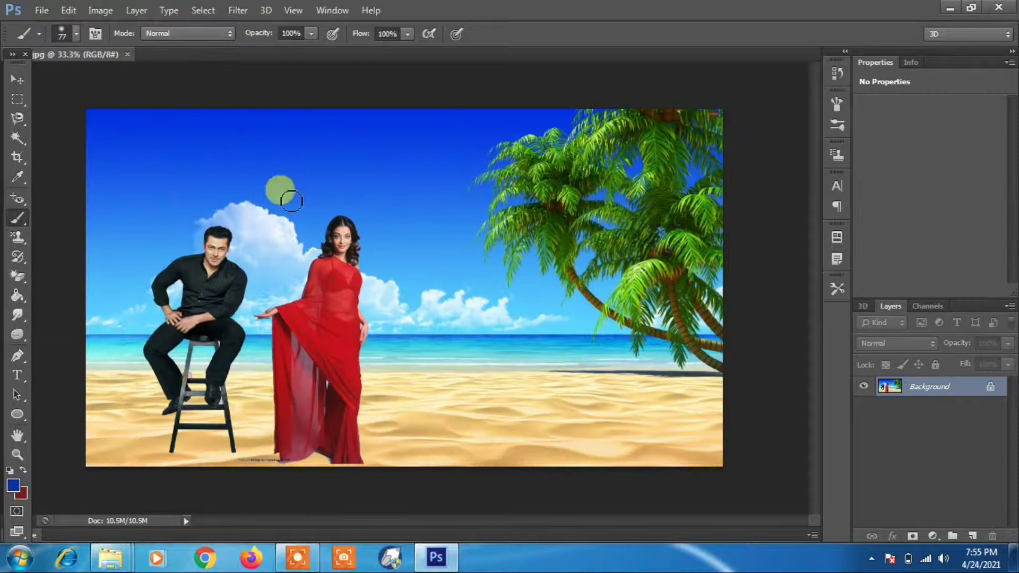
Step: Add a Gradient fill layer above the Background with Normal mode and 100% opacity, and pick the blue-to-dark-red gradient preset
click(136, 10)
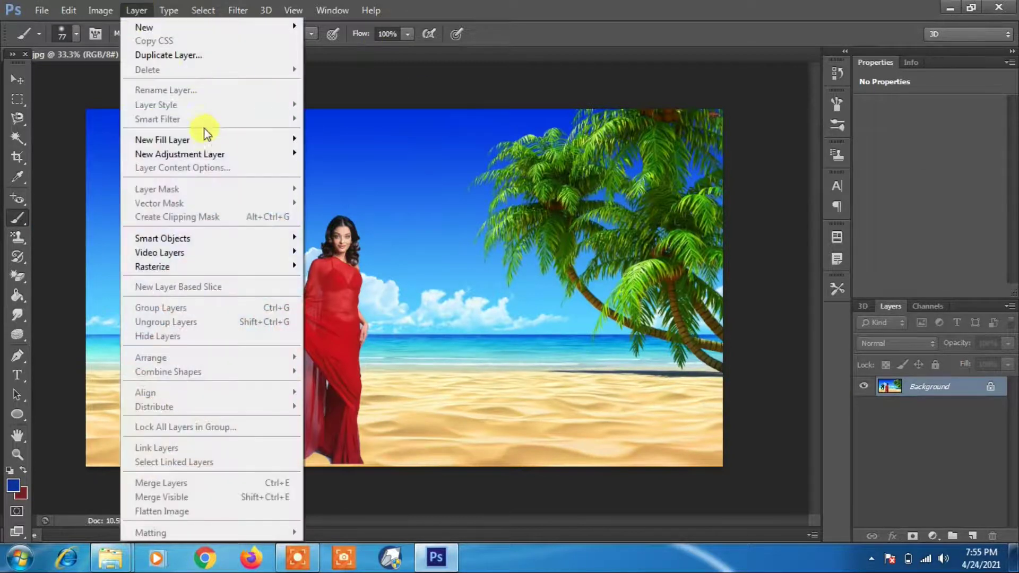
mouse_move(265, 140)
click(340, 153)
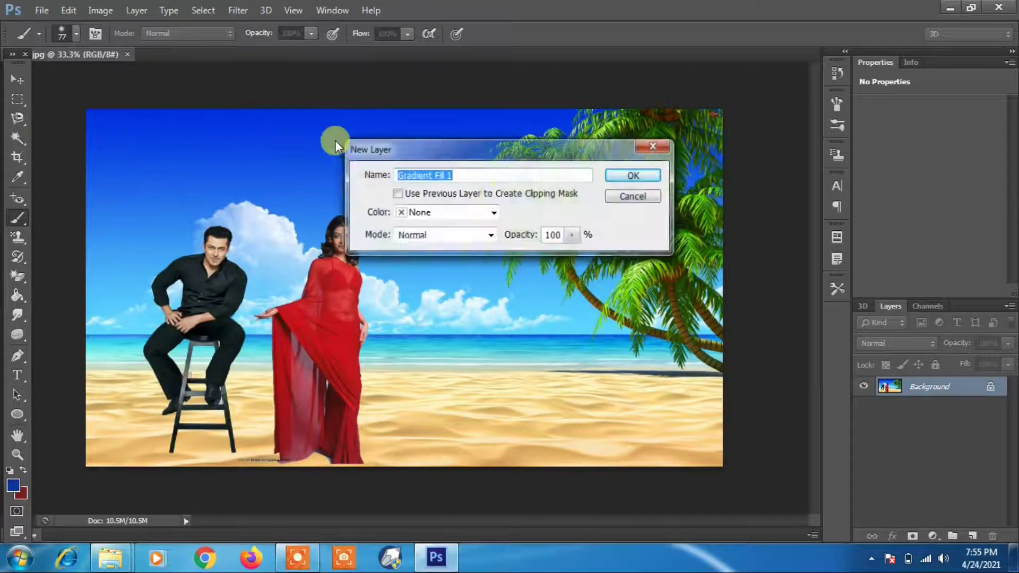
click(634, 177)
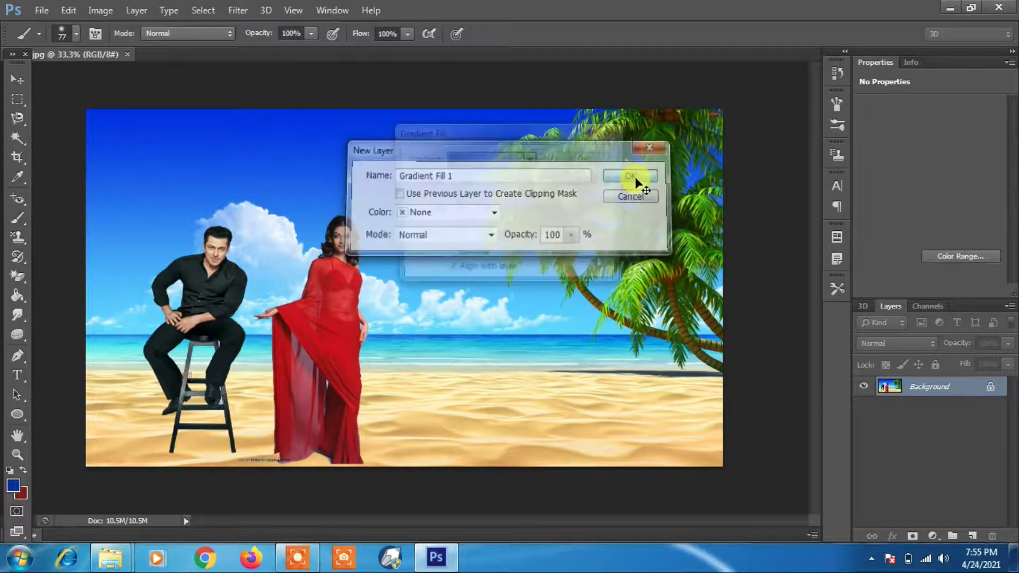
click(531, 159)
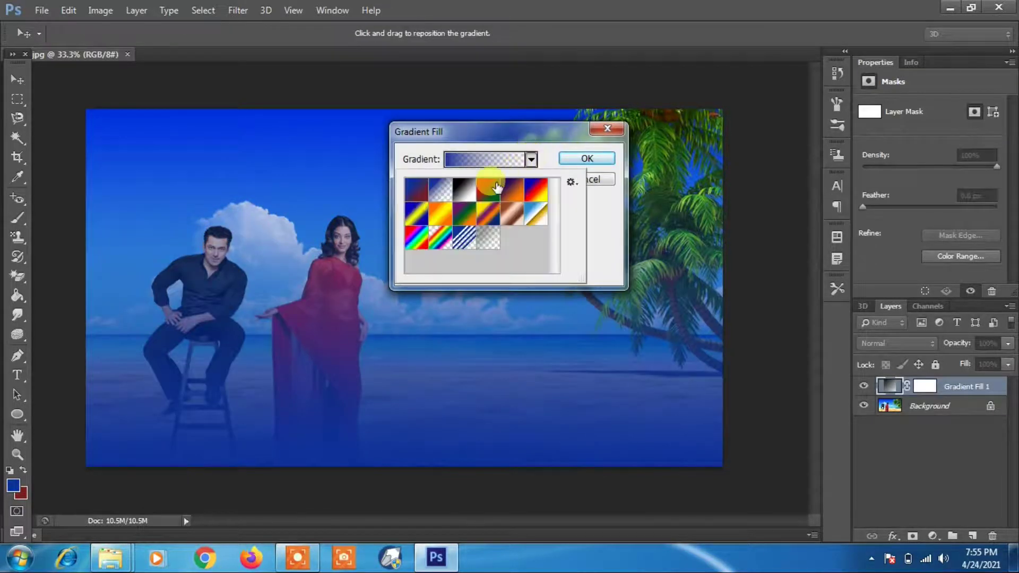
click(417, 213)
click(424, 190)
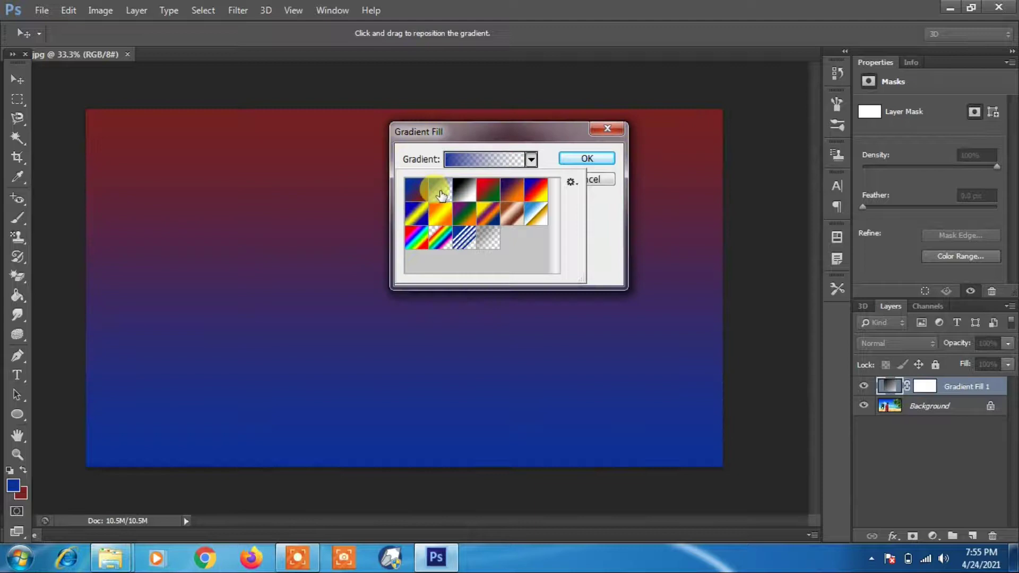
Step: Apply the foreground-to-transparent gradient to the gradient fill layer, and revert the image to its saved state
click(441, 196)
click(594, 158)
click(594, 158)
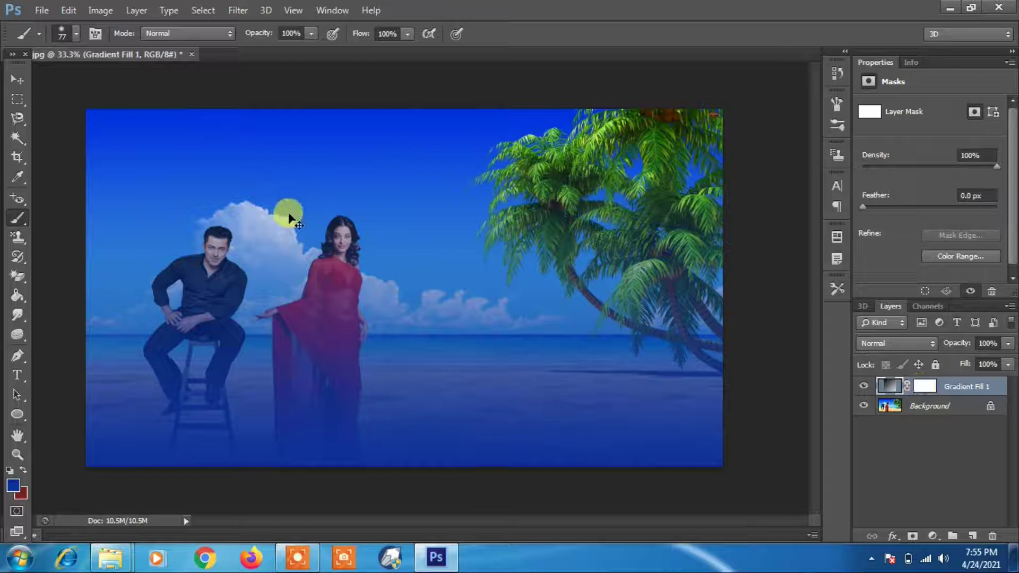
click(42, 10)
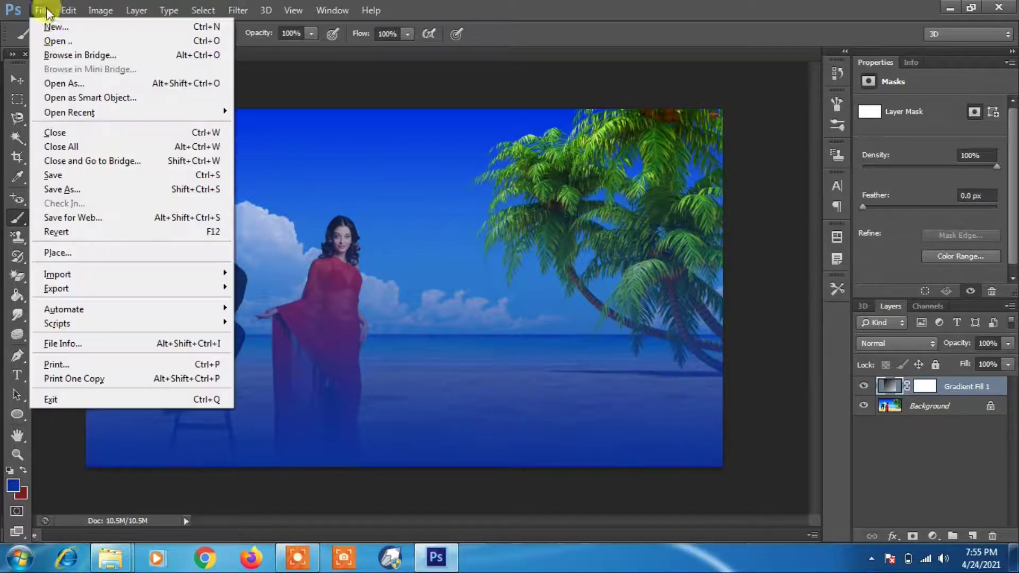
click(146, 233)
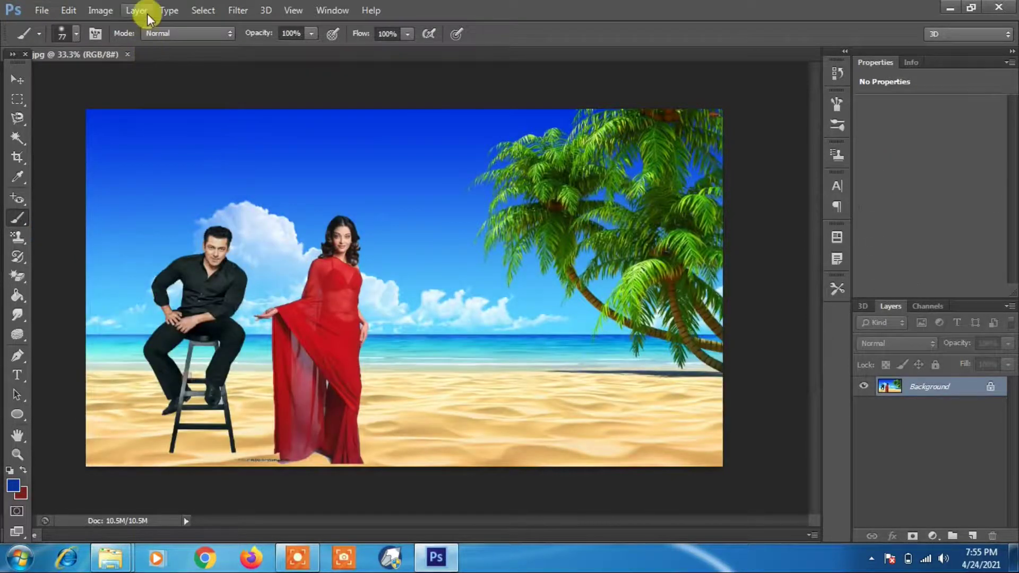
Step: Add a pattern fill layer using the first, bubble-like pattern at a scale of 189%
click(146, 12)
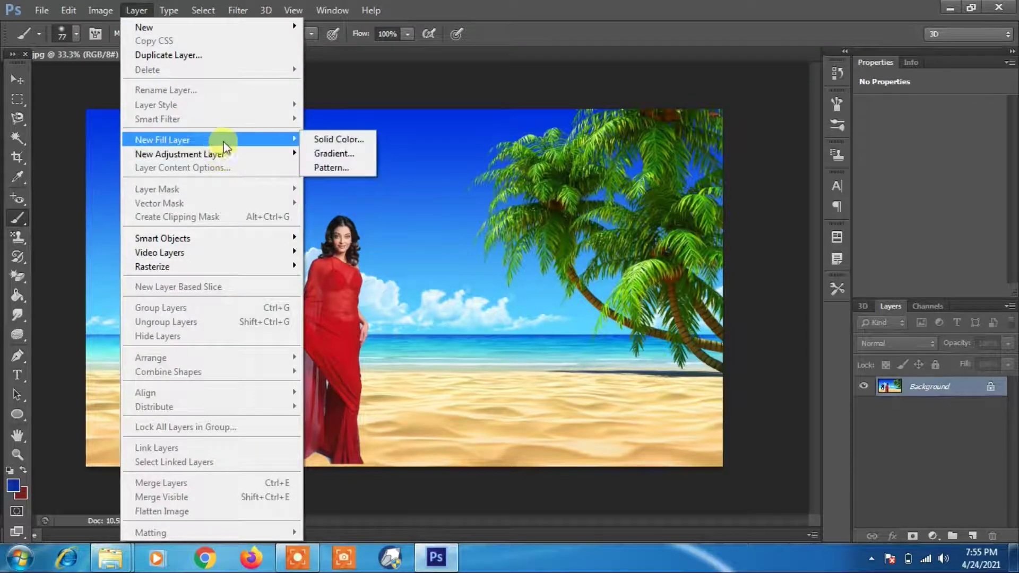
click(351, 166)
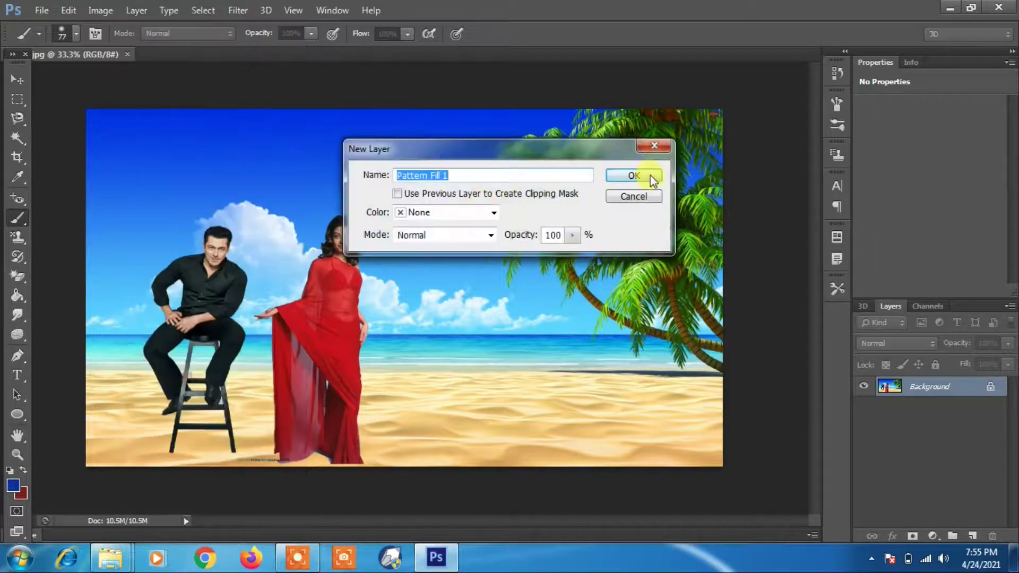
click(644, 176)
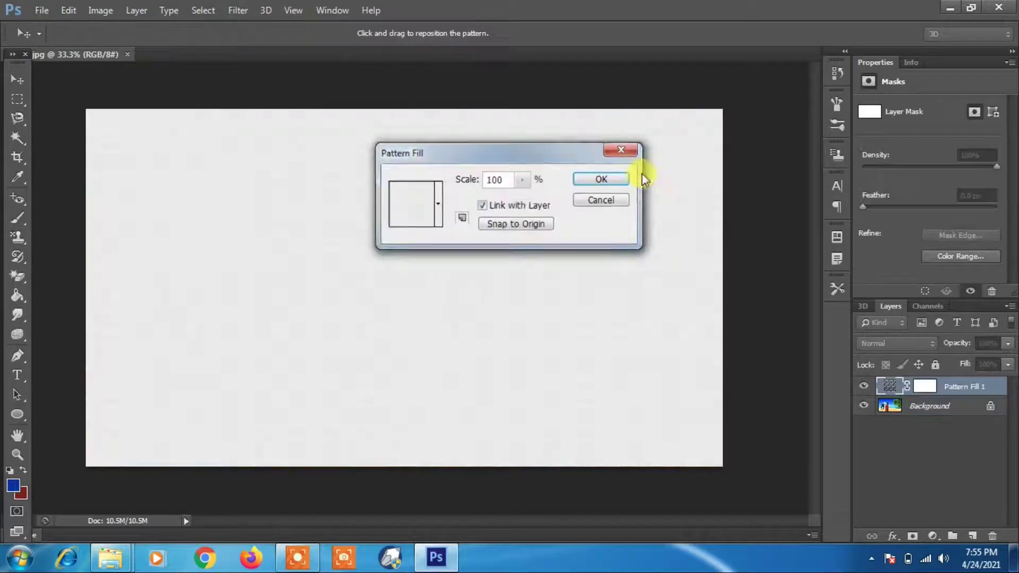
click(438, 202)
click(343, 253)
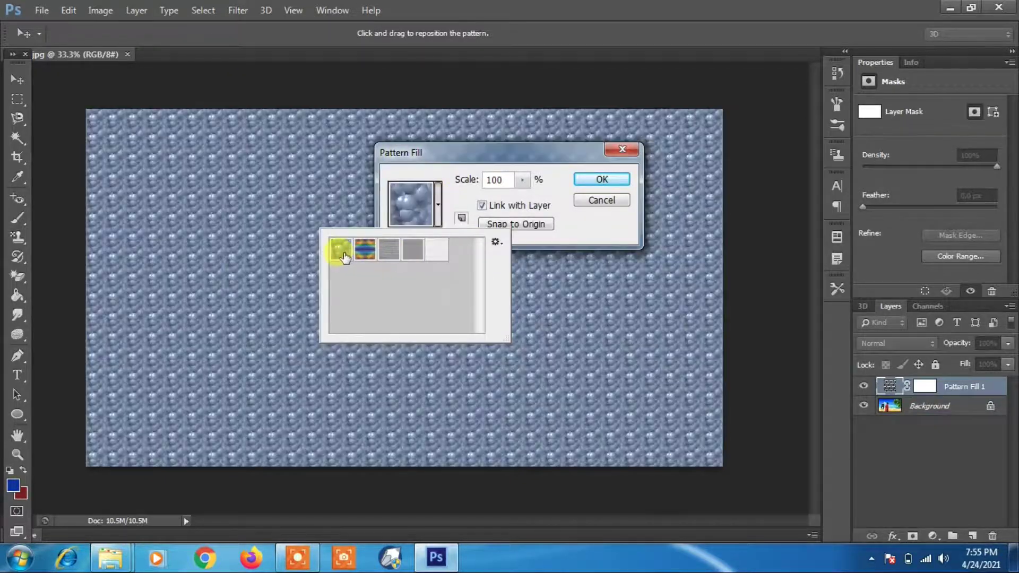
click(468, 195)
click(525, 181)
mouse_move(522, 201)
mouse_down()
mouse_move(558, 201)
mouse_move(521, 201)
mouse_move(530, 200)
mouse_up()
click(608, 181)
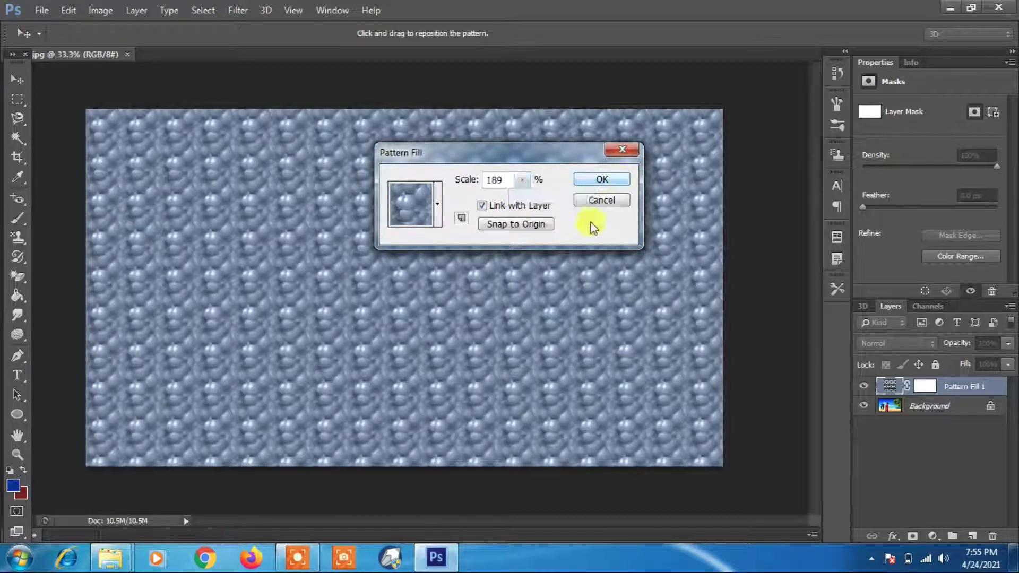
Step: Paint black with the Brush on the pattern fill's layer mask to reveal the faces of the man and the woman
key(b)
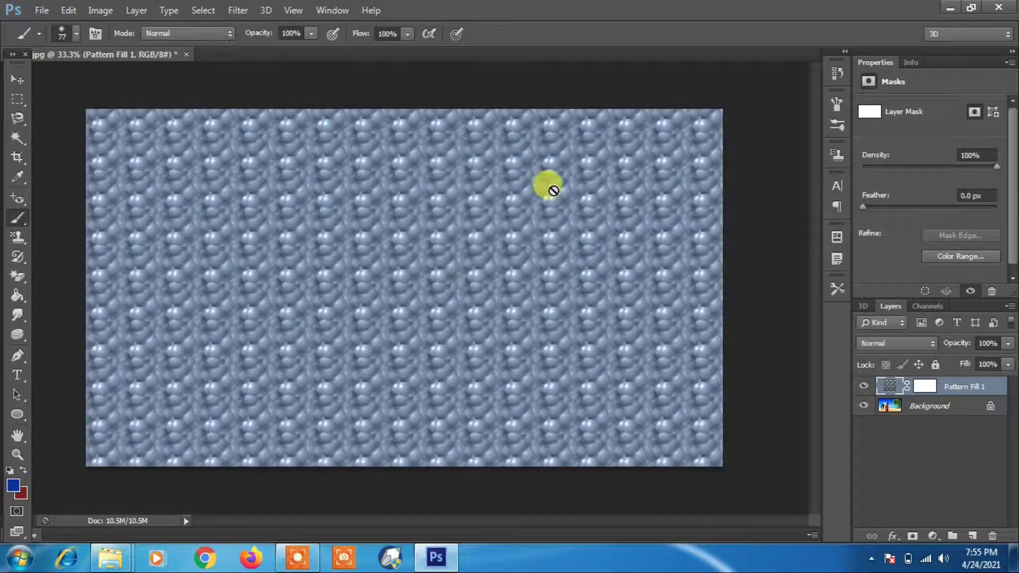
click(926, 387)
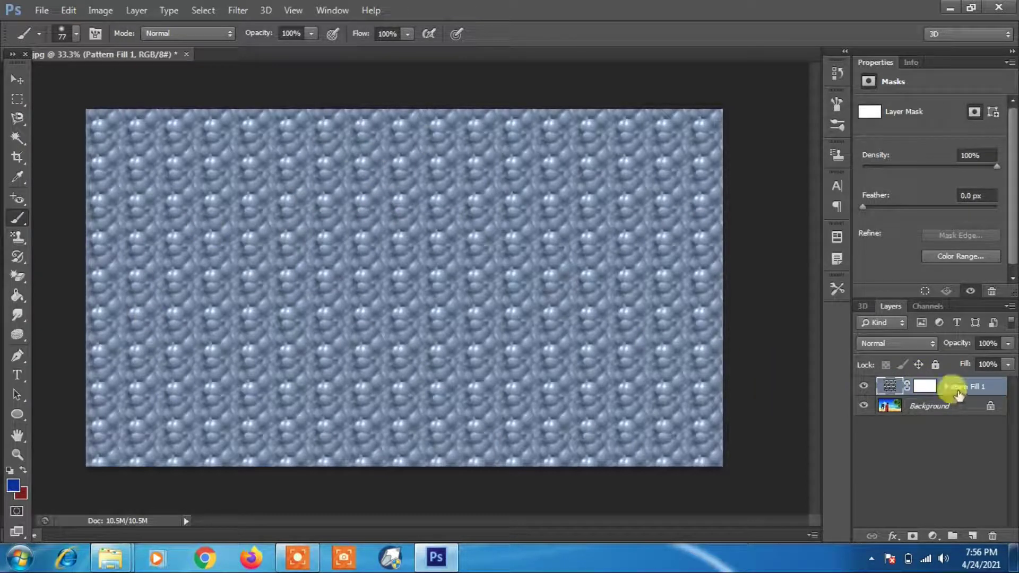
click(928, 386)
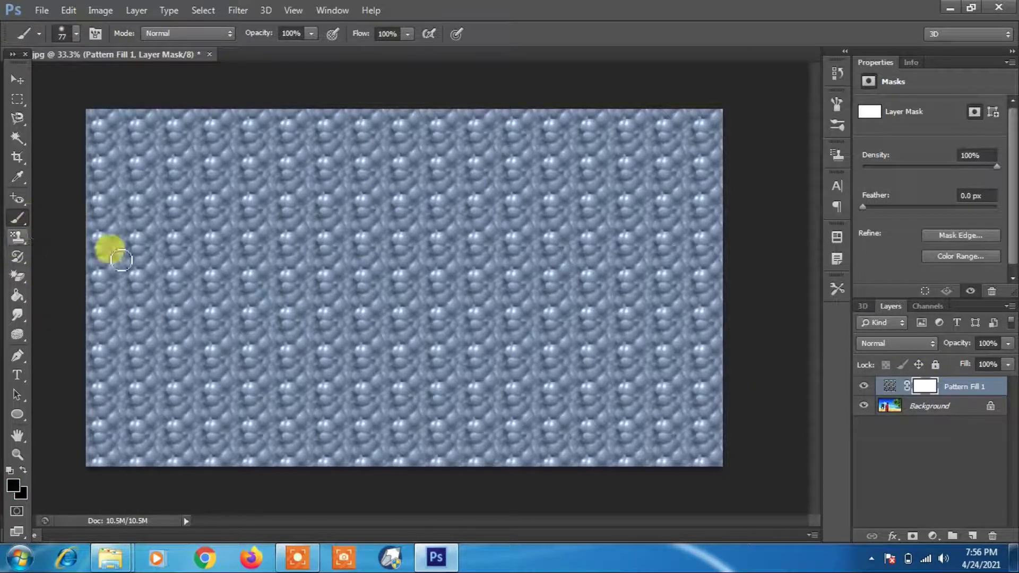
mouse_move(243, 246)
mouse_down()
mouse_move(216, 251)
mouse_move(221, 233)
mouse_move(209, 271)
mouse_move(229, 249)
mouse_up()
mouse_move(289, 236)
mouse_down()
mouse_move(342, 246)
mouse_move(332, 257)
mouse_move(334, 229)
mouse_move(326, 247)
mouse_up()
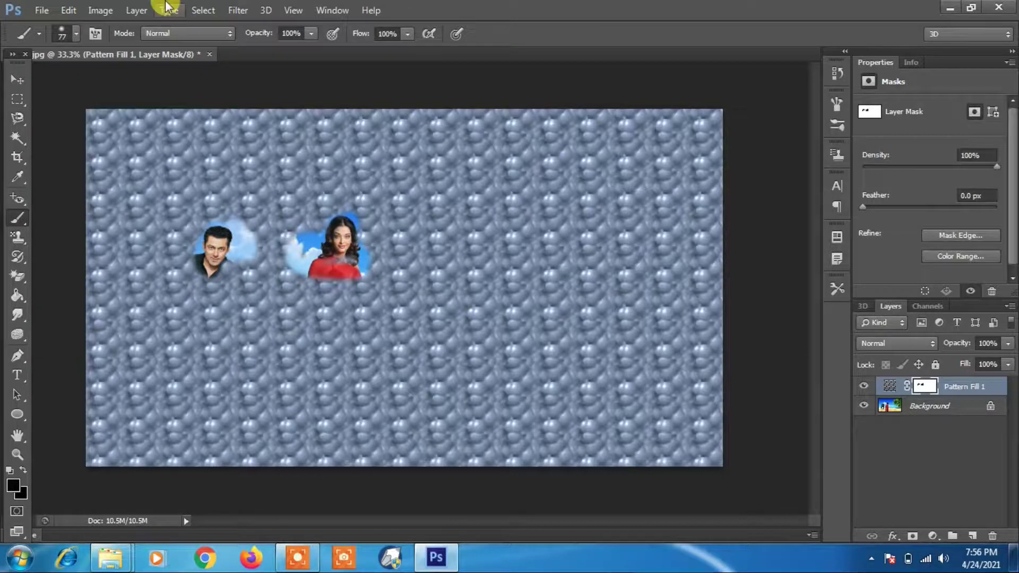
click(137, 10)
mouse_move(292, 140)
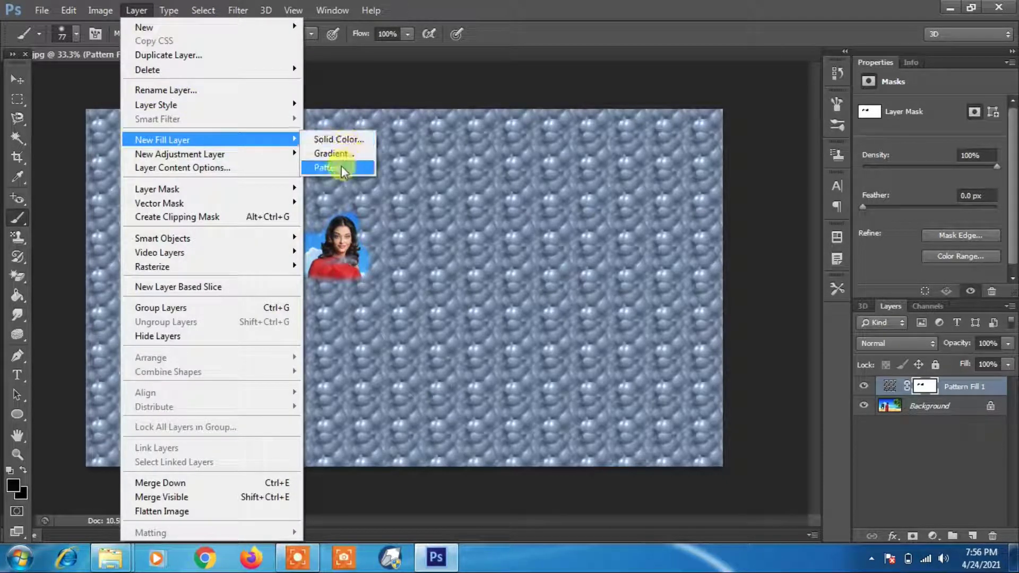
mouse_move(215, 157)
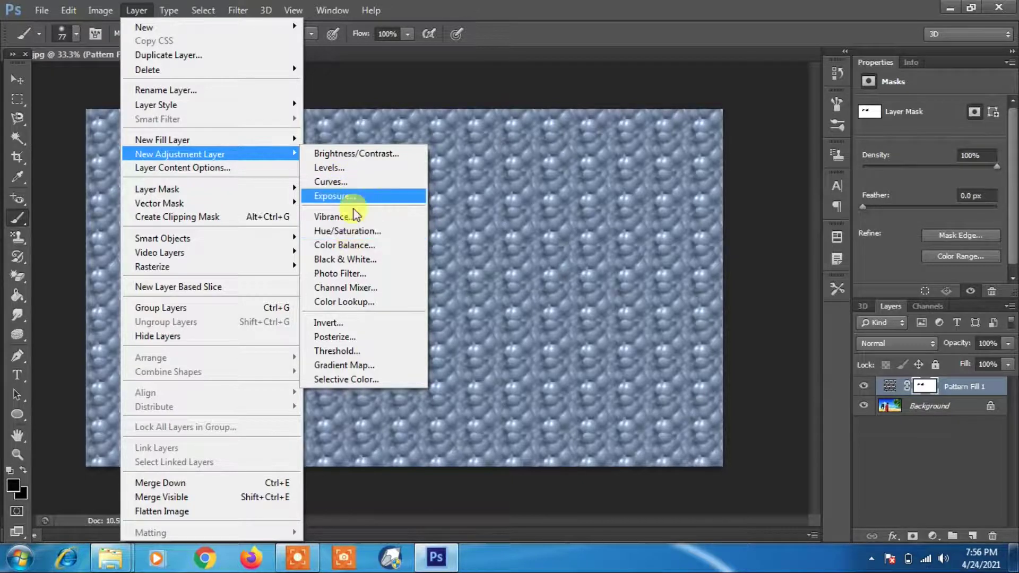
click(100, 10)
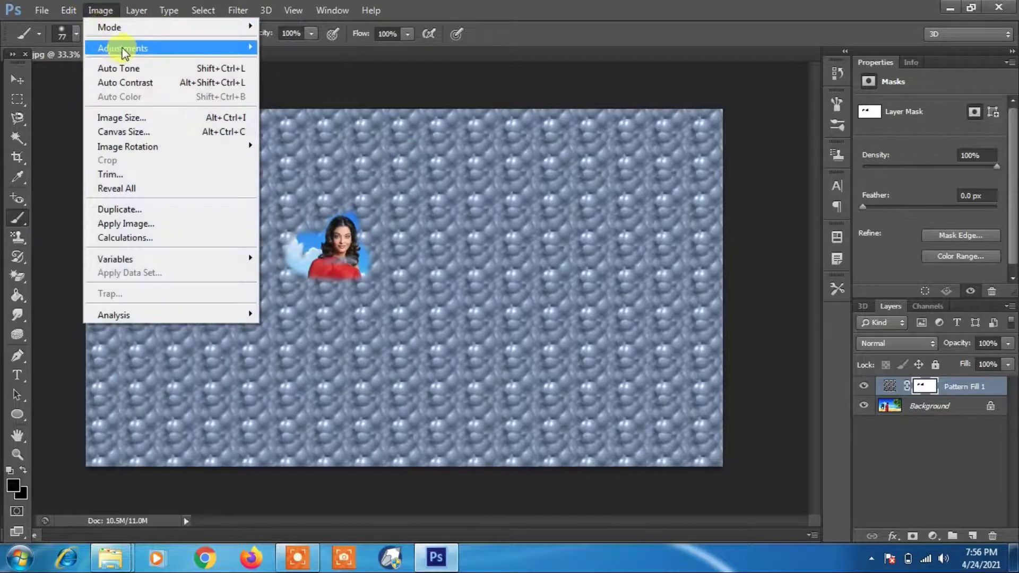
mouse_move(127, 47)
click(529, 79)
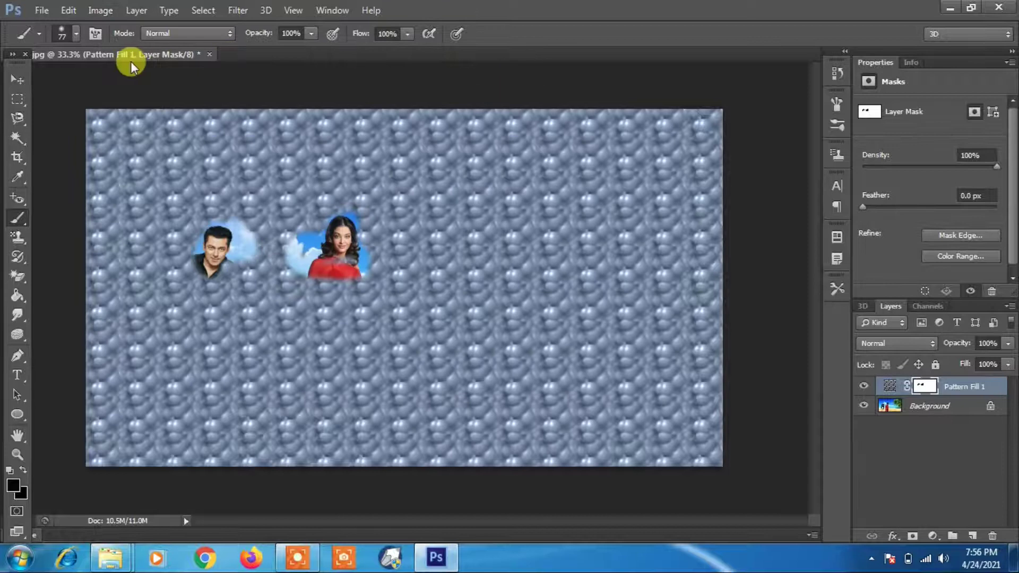
right_click(889, 390)
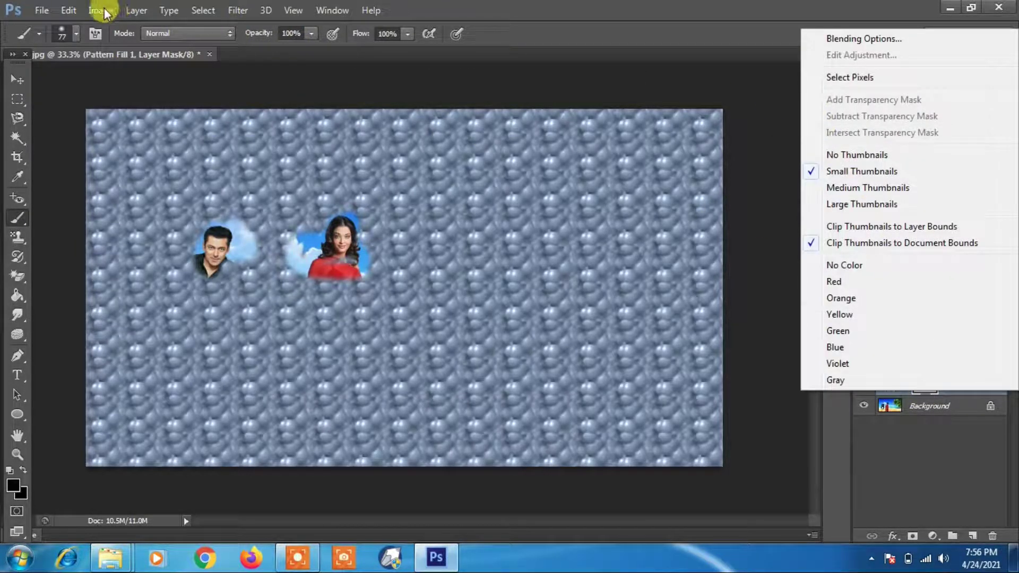
click(151, 12)
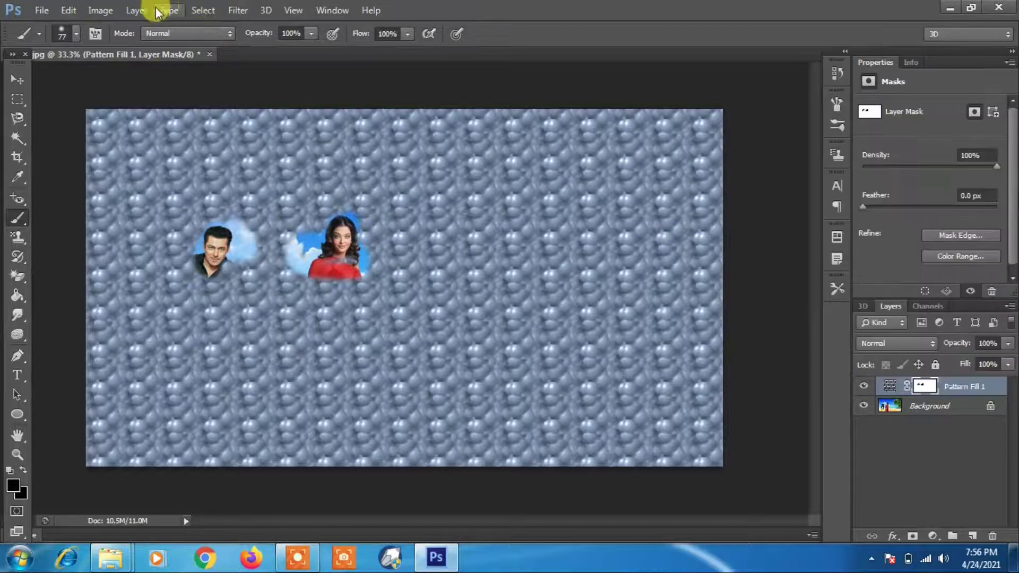
click(137, 10)
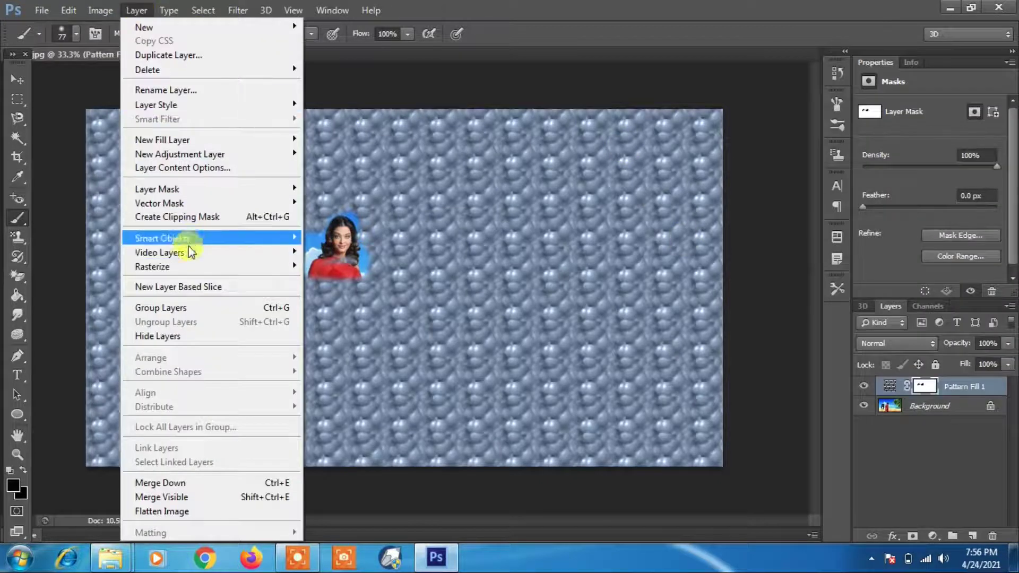
Step: Revert the image to its saved state, discarding the pattern fill layer
click(42, 11)
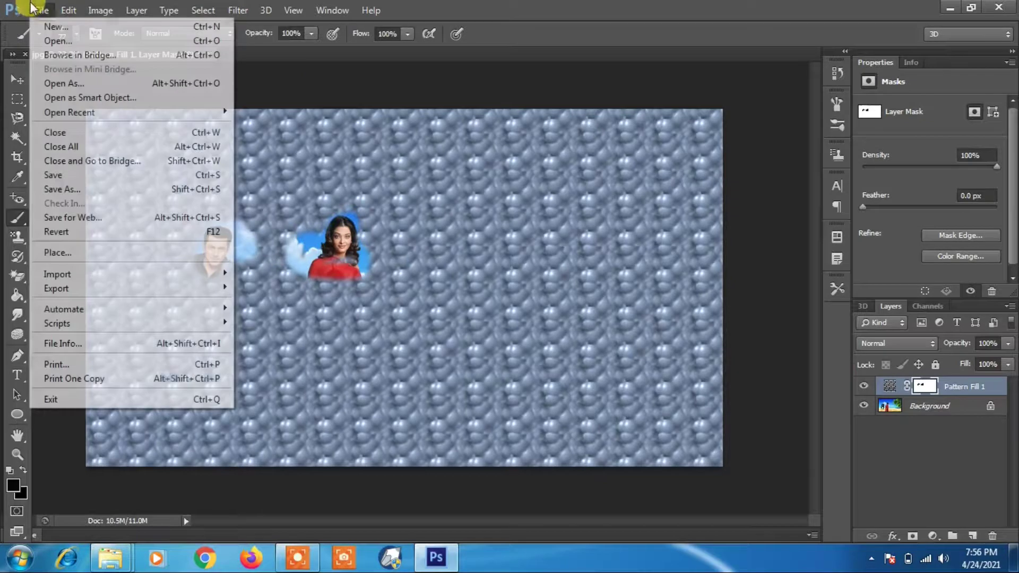
click(91, 232)
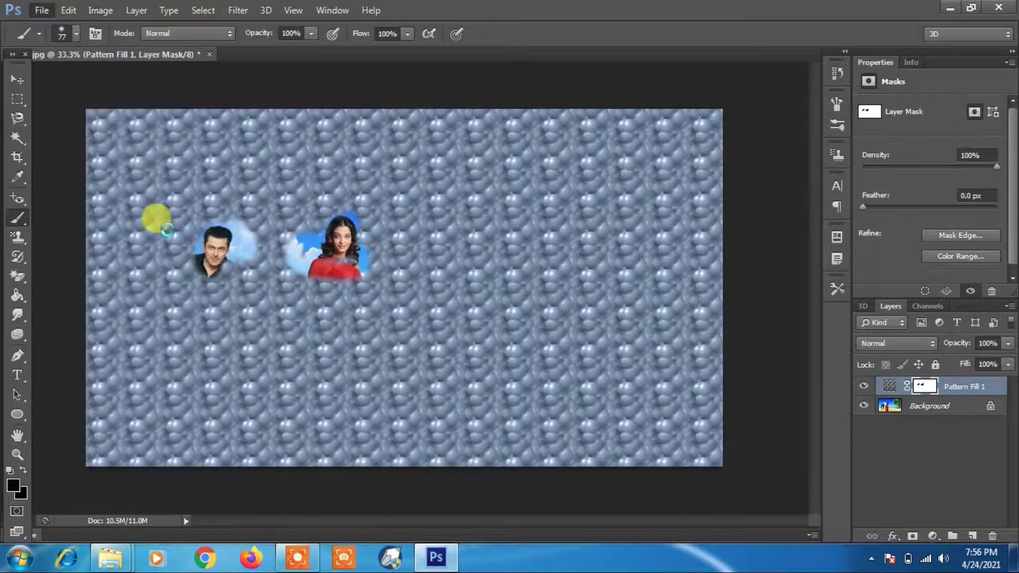
right_click(904, 387)
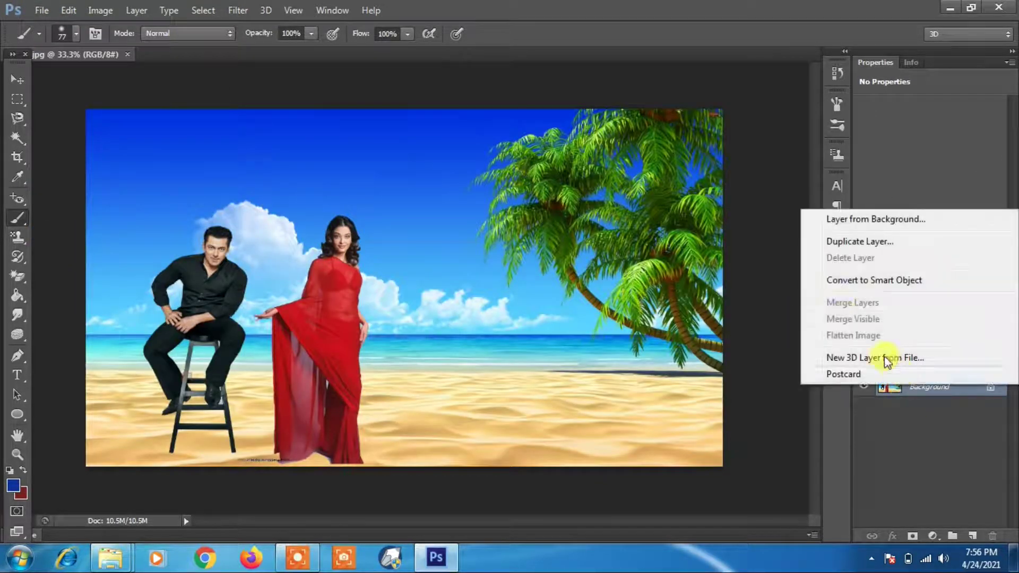
click(141, 10)
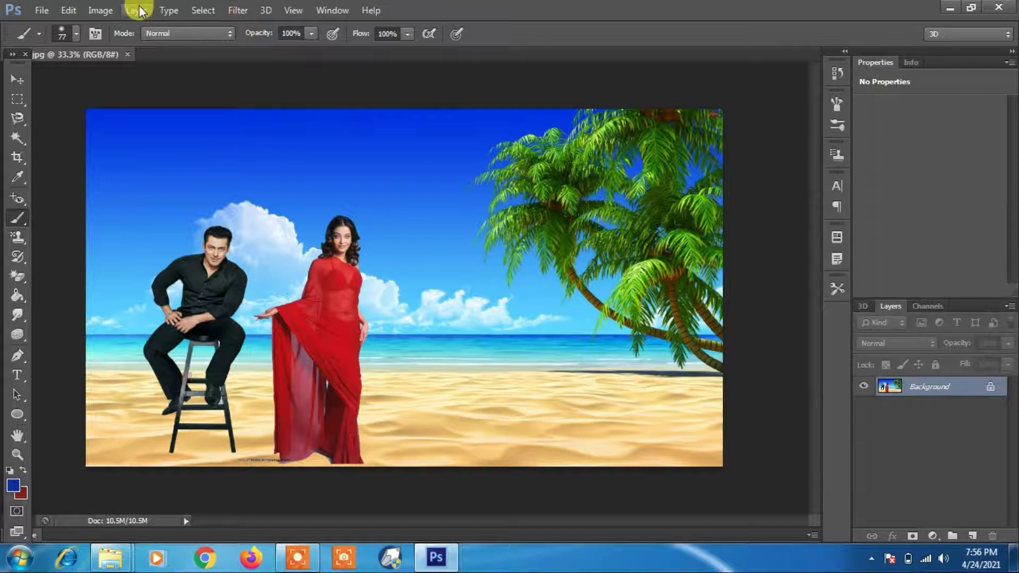
Step: Add a Curves adjustment layer and brighten the image by raising a midtone point to input 103, output 147
click(140, 11)
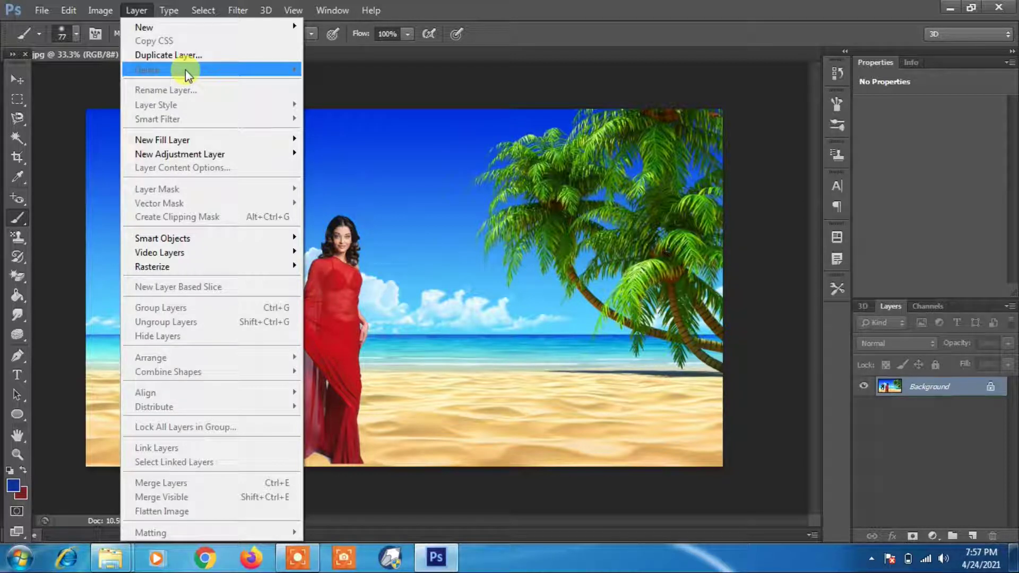
mouse_move(225, 155)
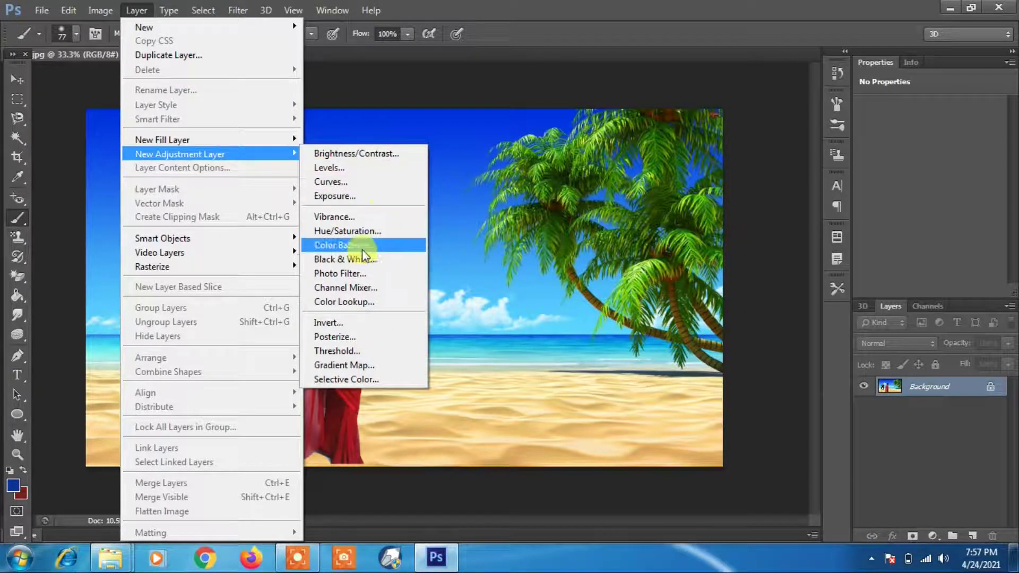
click(362, 184)
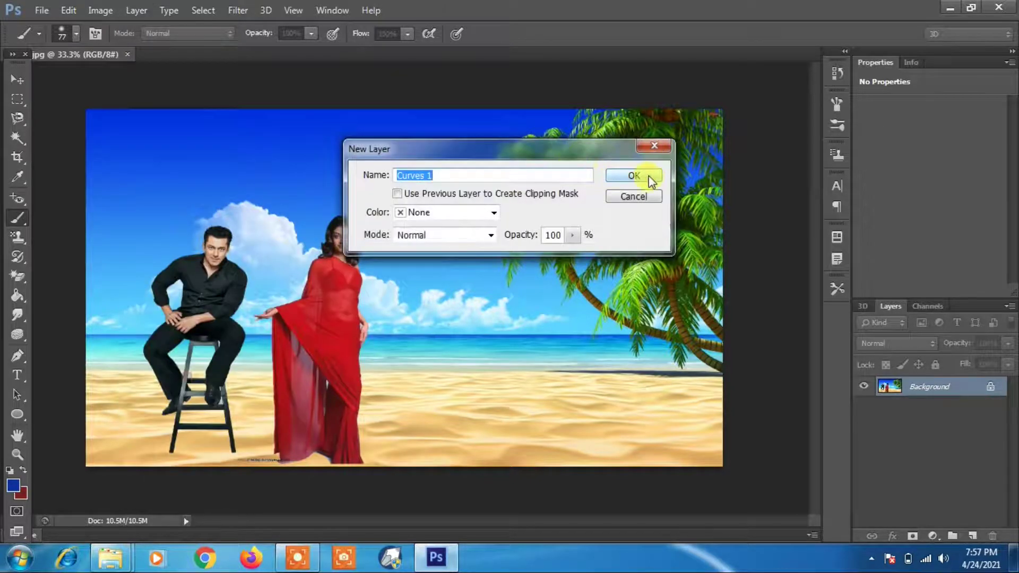
click(649, 176)
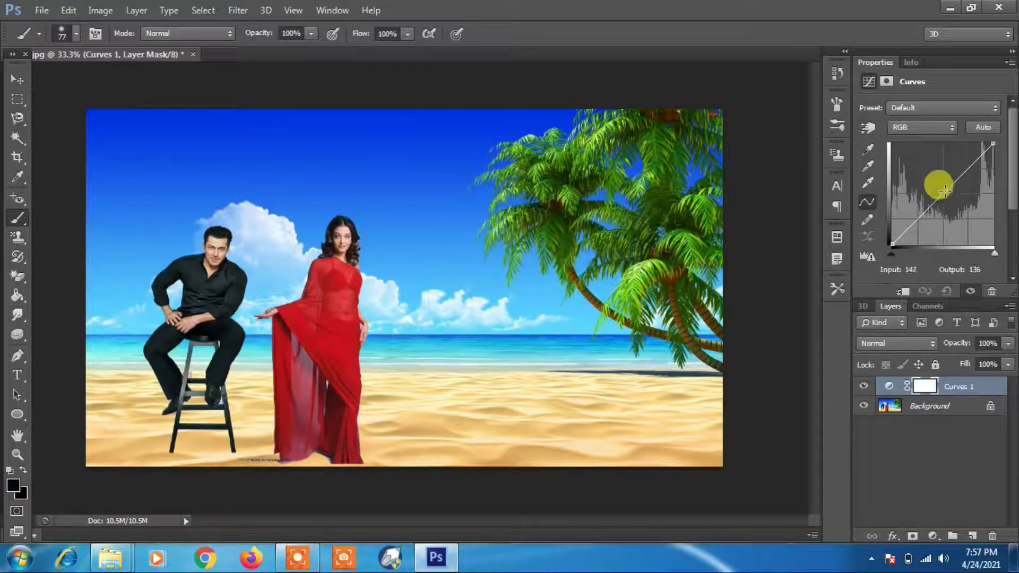
mouse_move(938, 192)
mouse_down()
mouse_move(918, 208)
mouse_move(905, 196)
mouse_move(930, 205)
mouse_move(933, 175)
mouse_move(955, 194)
mouse_move(937, 173)
mouse_move(957, 200)
mouse_move(934, 185)
mouse_move(937, 201)
mouse_move(934, 186)
mouse_up()
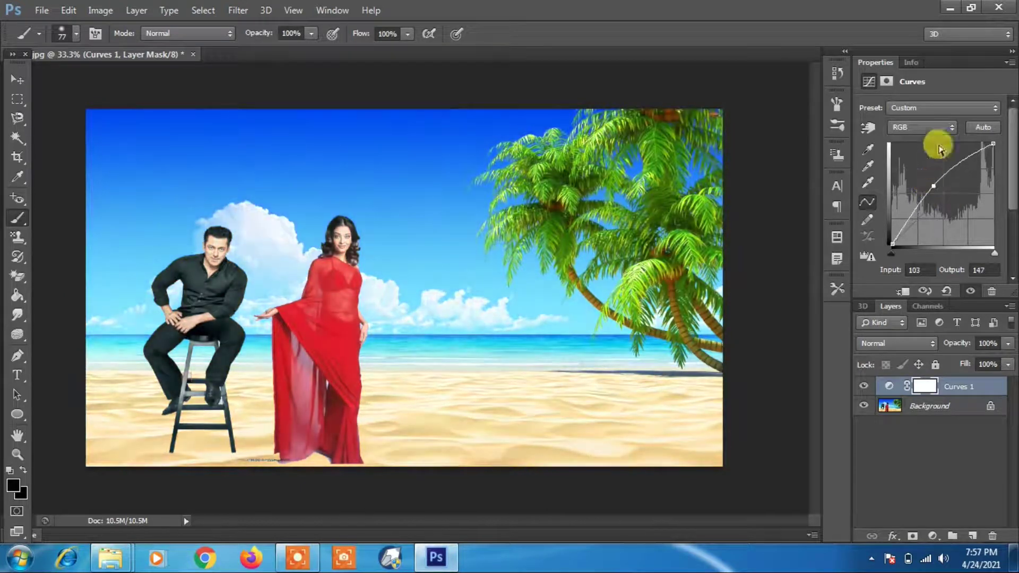
click(139, 10)
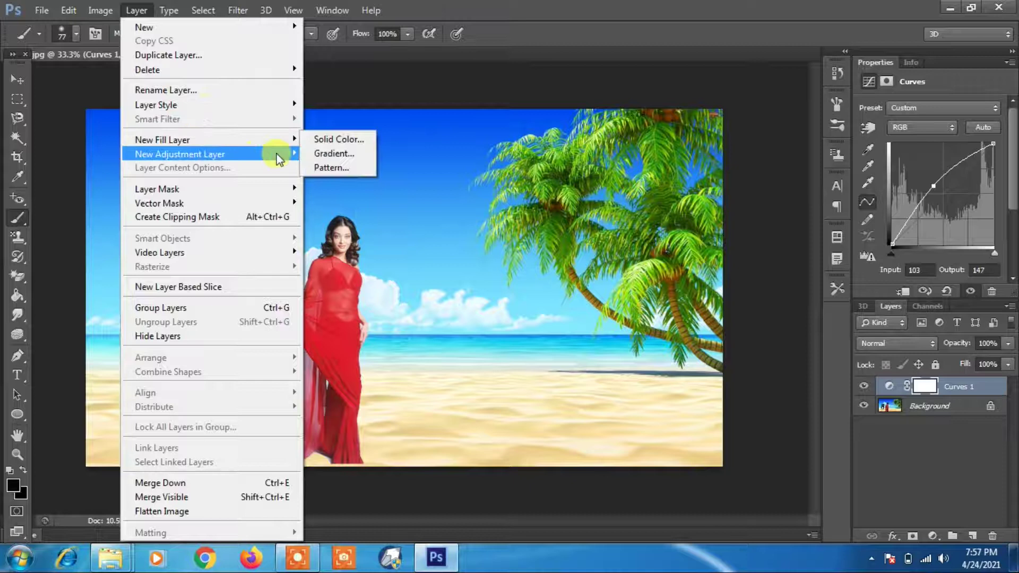
mouse_move(274, 161)
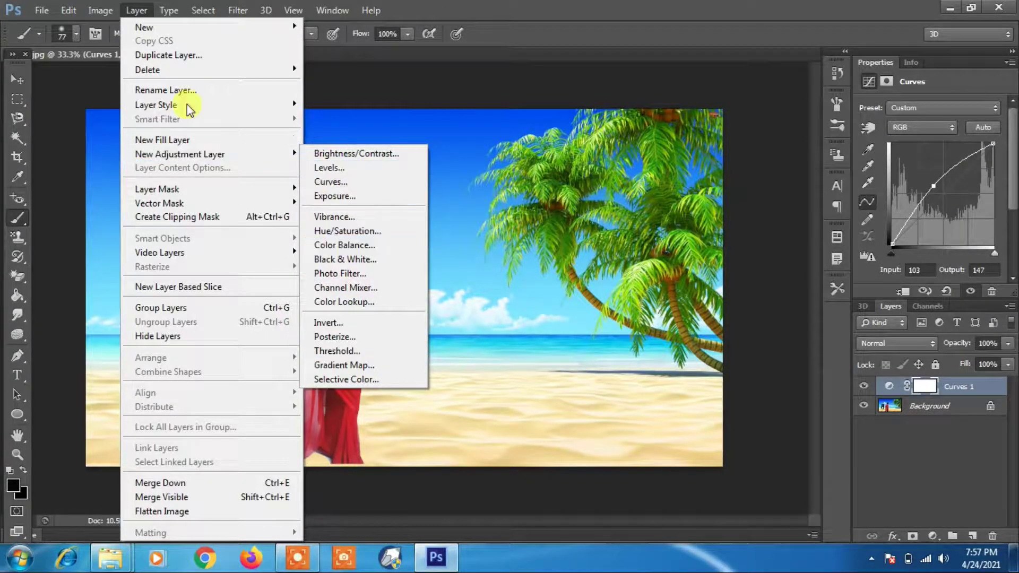
click(69, 10)
click(89, 12)
click(100, 10)
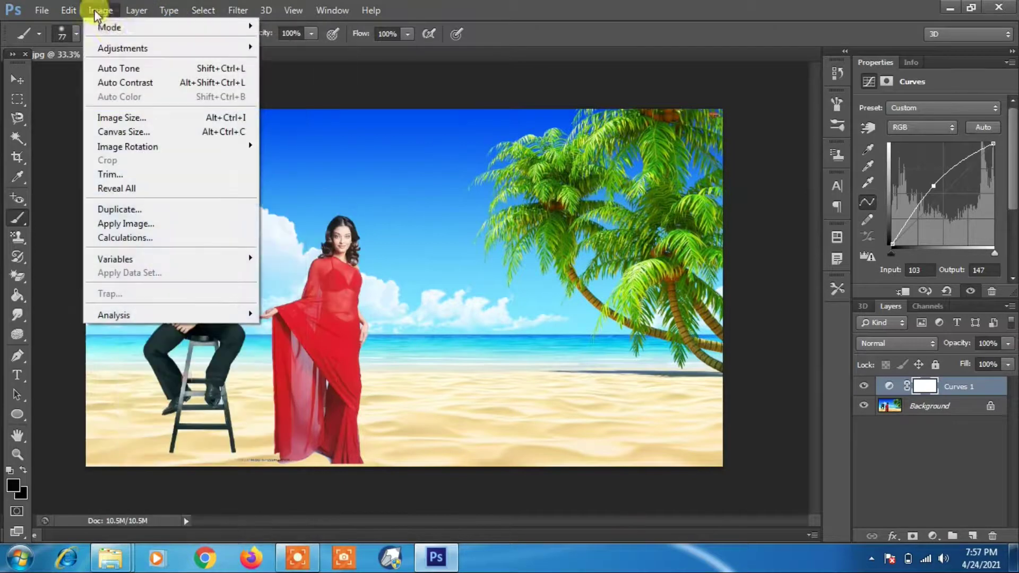
key(Escape)
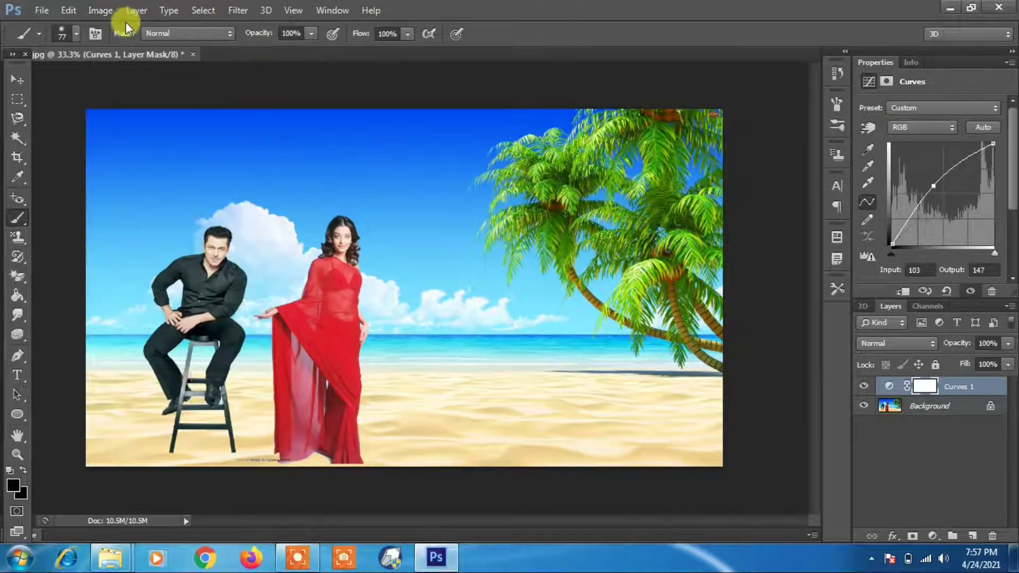
click(135, 11)
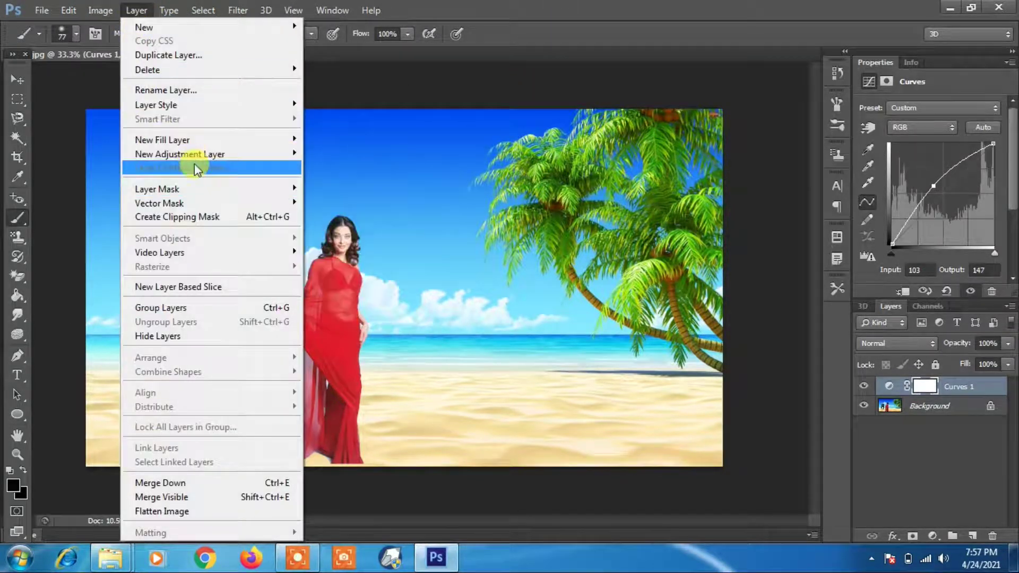
mouse_move(206, 159)
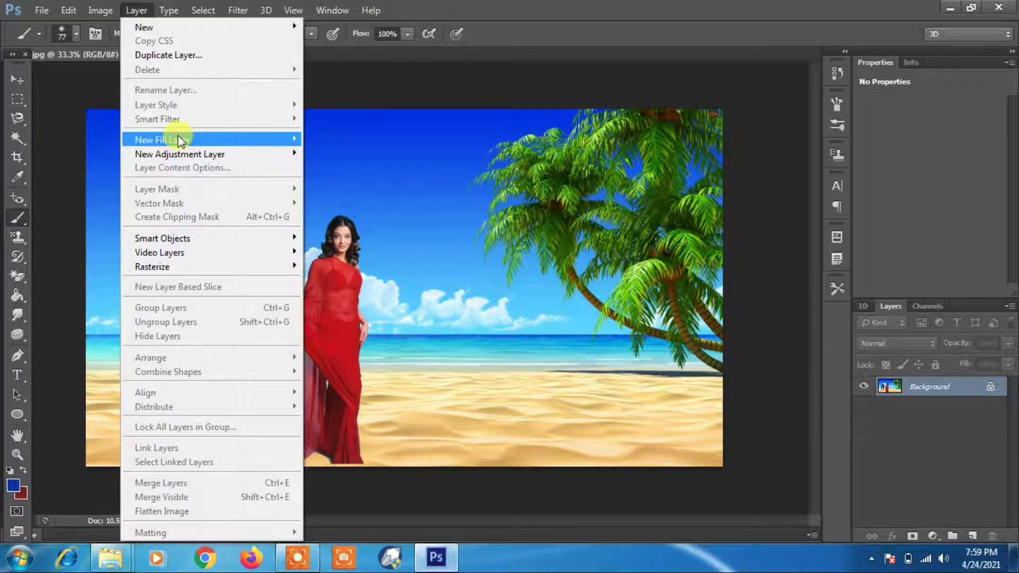
mouse_move(203, 144)
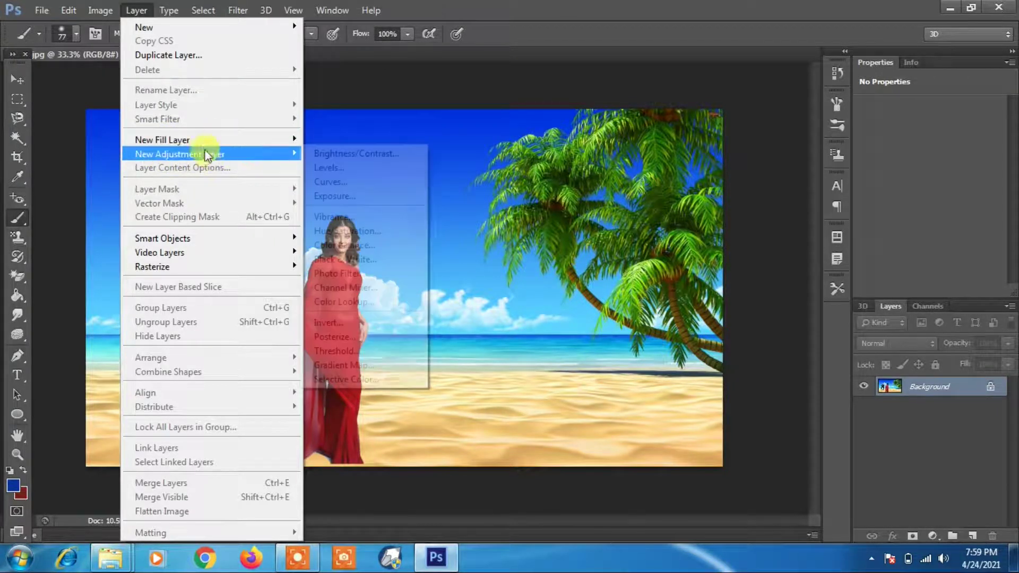
Step: Add a solid color fill layer over the beach photo at 57% opacity, using the blue 0a309d
click(342, 141)
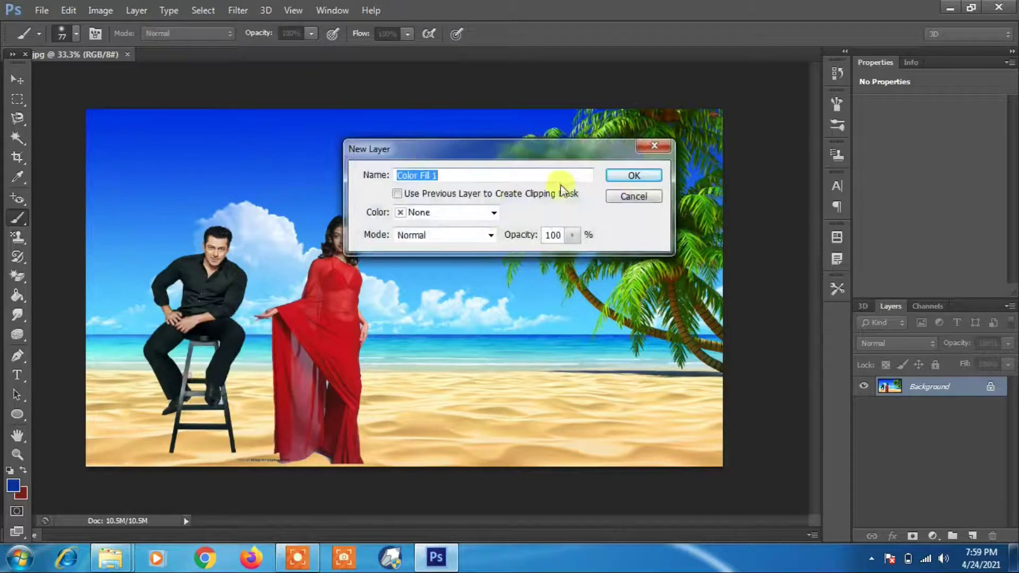
click(575, 240)
drag(549, 253, 541, 254)
click(635, 177)
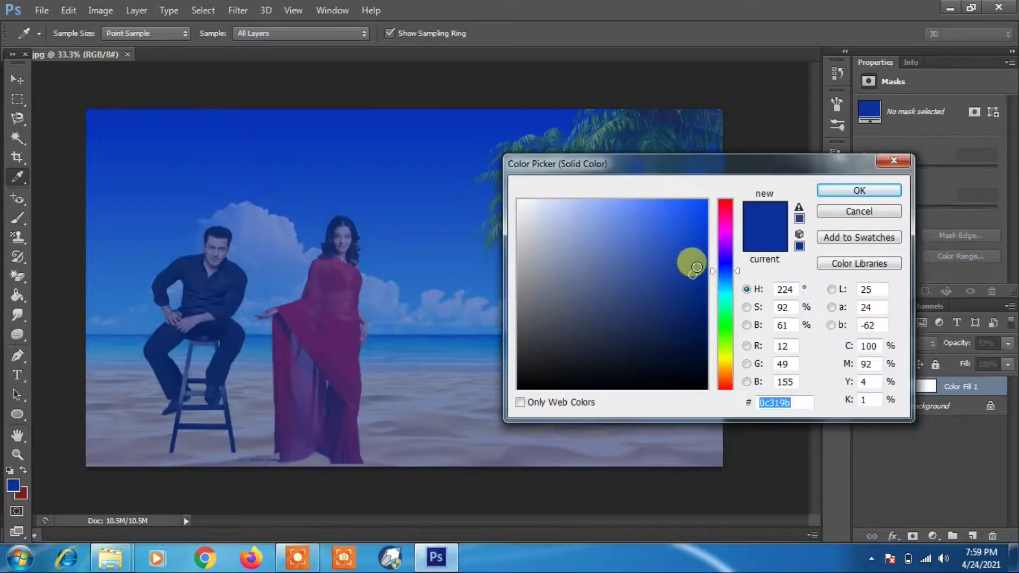
click(830, 190)
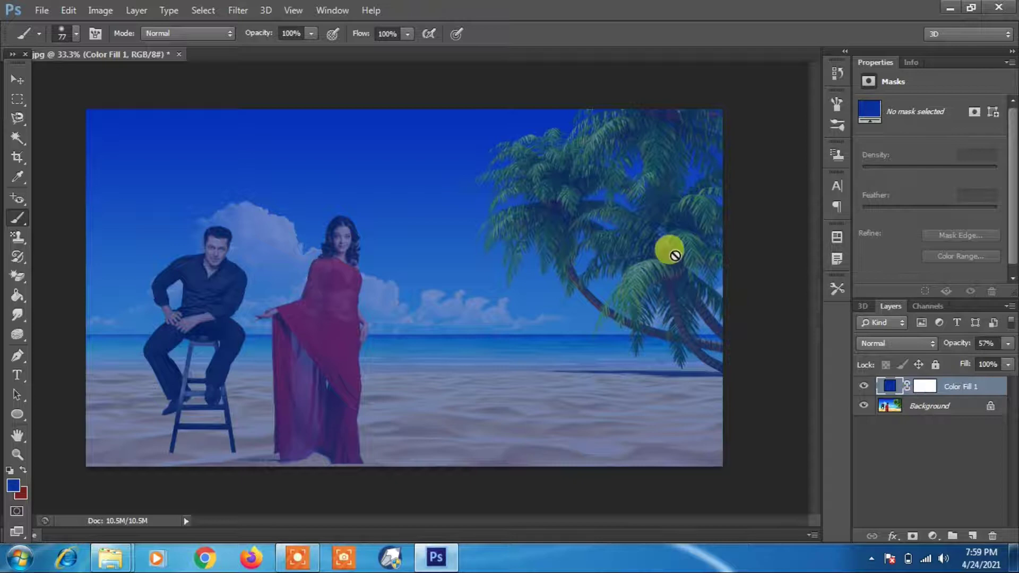
Step: Change the color fill layer's content from blue to a bright purple with a hue of 285°
click(106, 10)
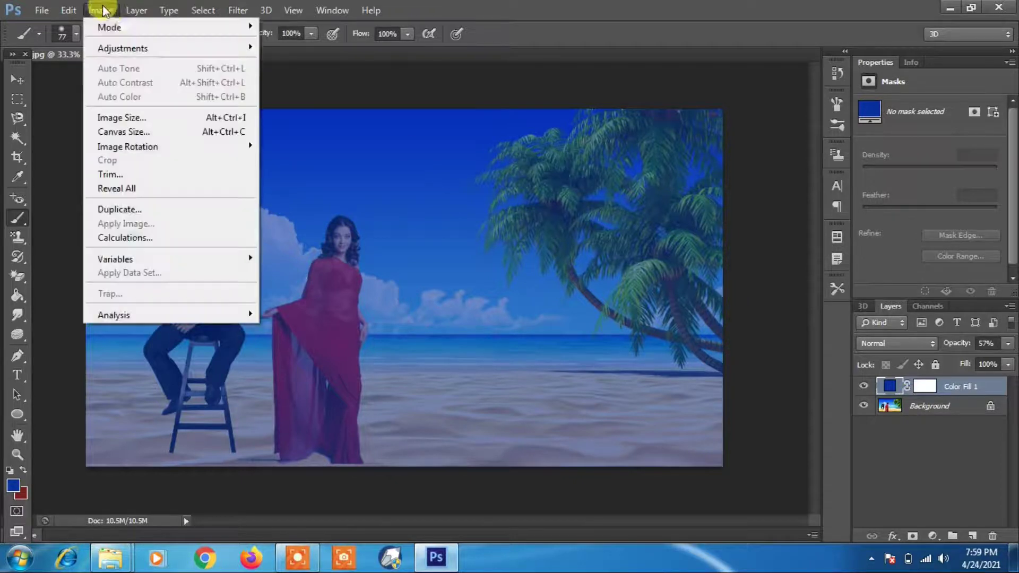
mouse_move(153, 9)
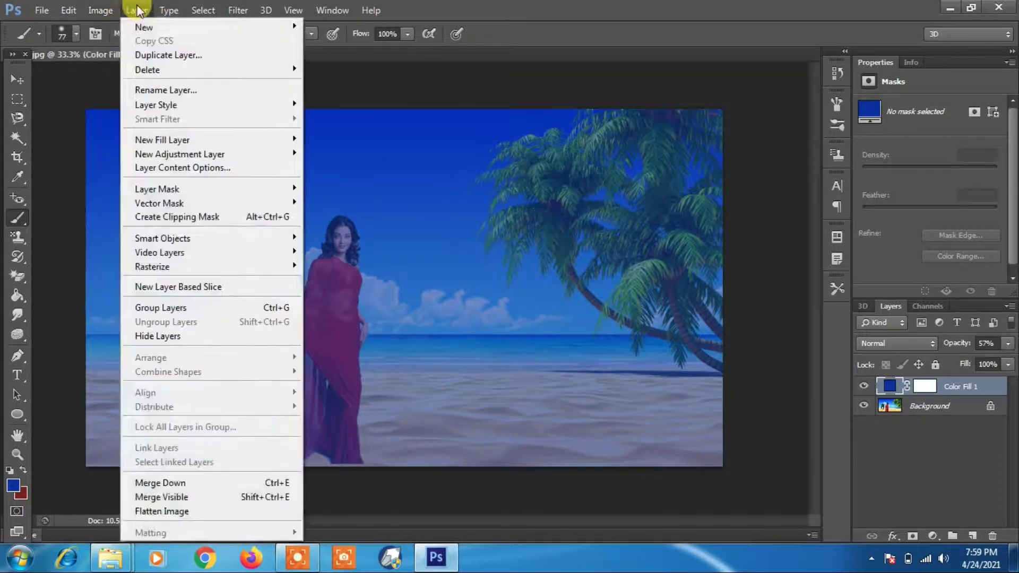
mouse_move(187, 139)
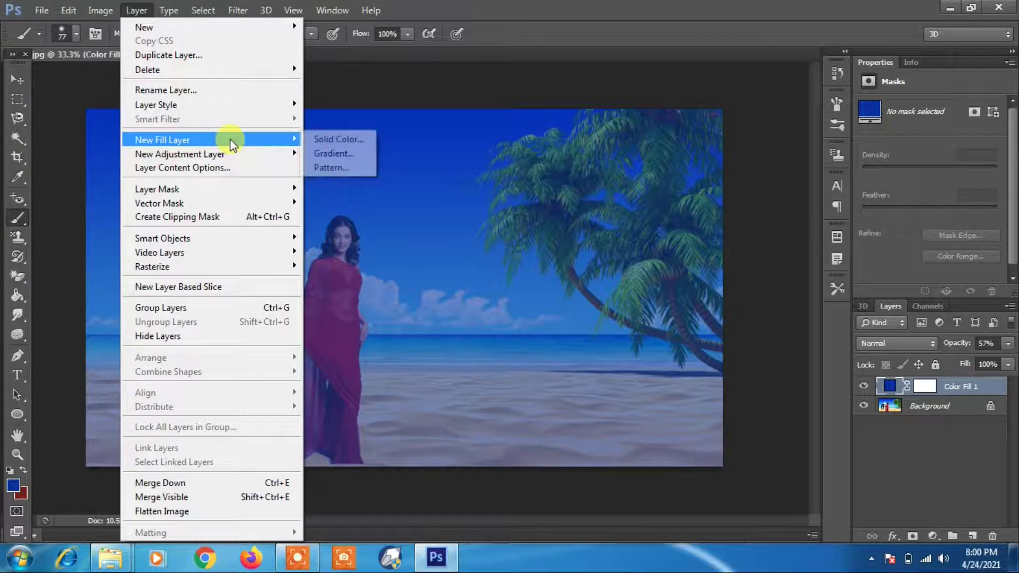
click(185, 167)
drag(656, 172, 392, 132)
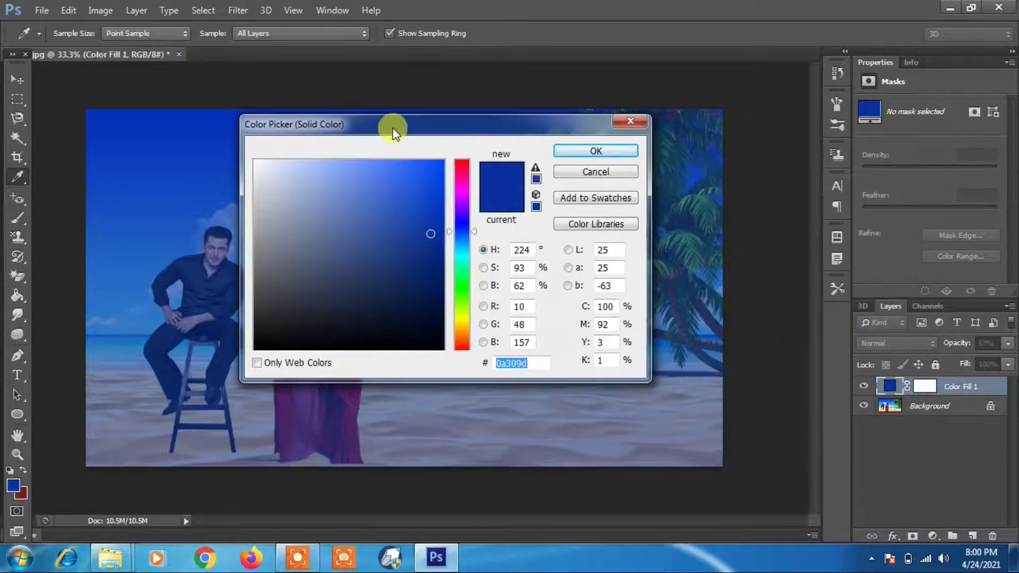
click(465, 202)
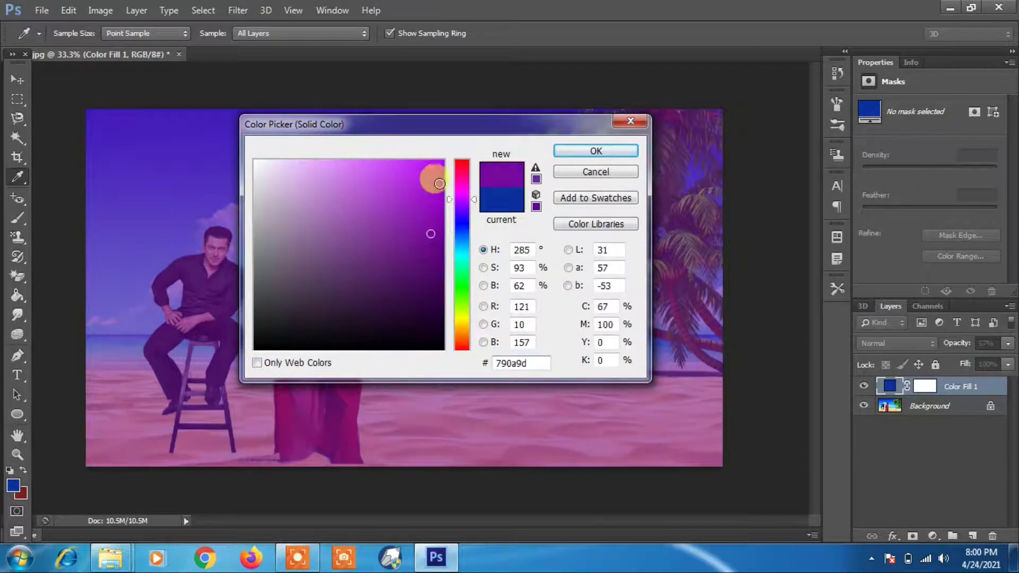
drag(440, 184, 414, 174)
click(596, 150)
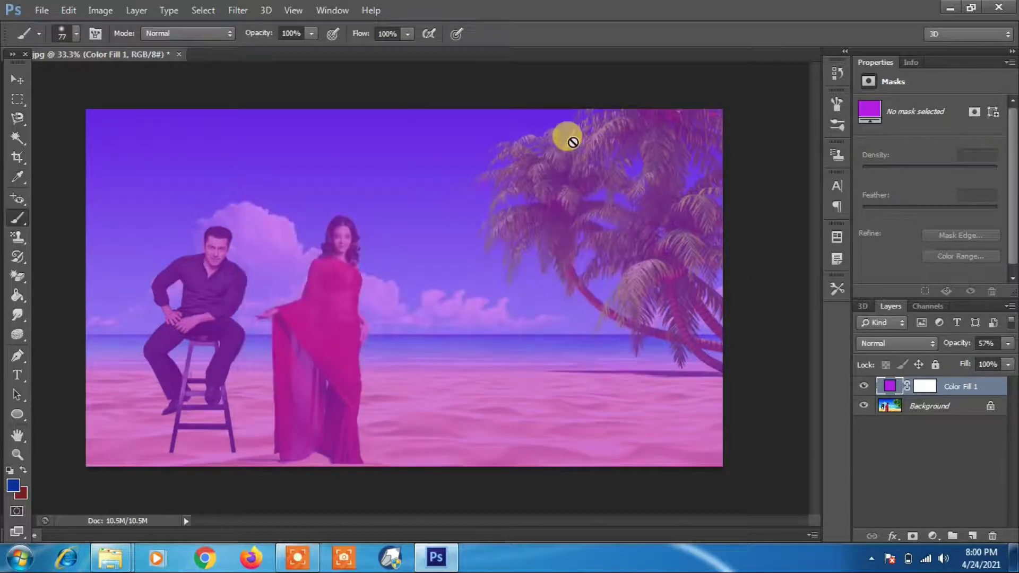
click(101, 11)
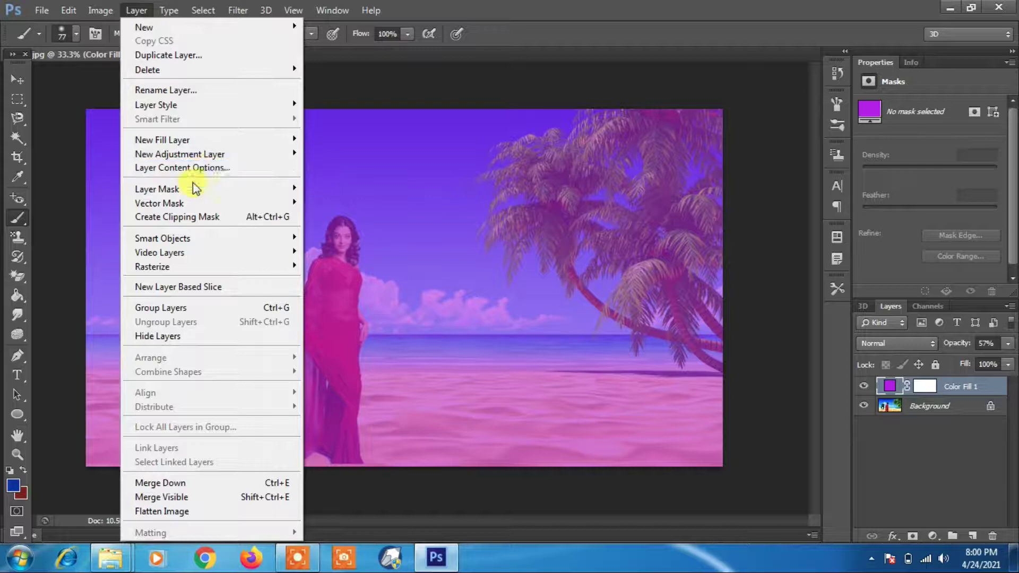
mouse_move(251, 196)
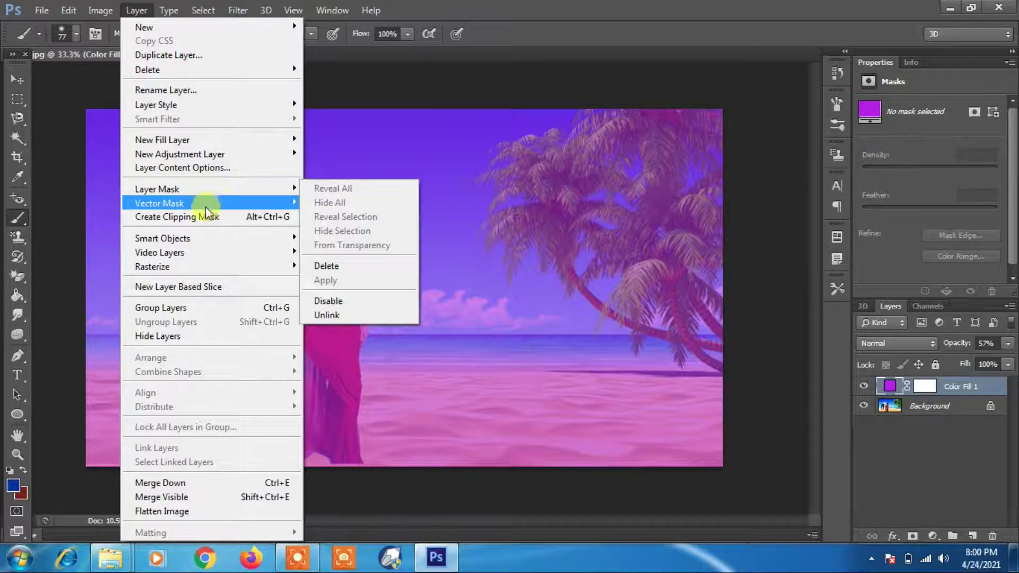
click(520, 139)
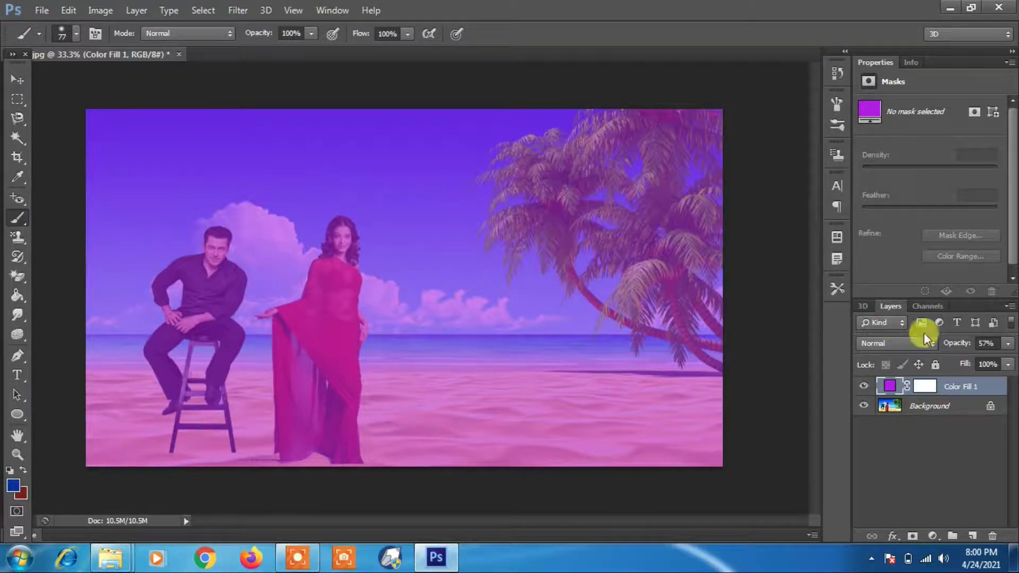
Step: Revert the image to its saved state, discarding the purple color fill layer
click(947, 409)
click(924, 386)
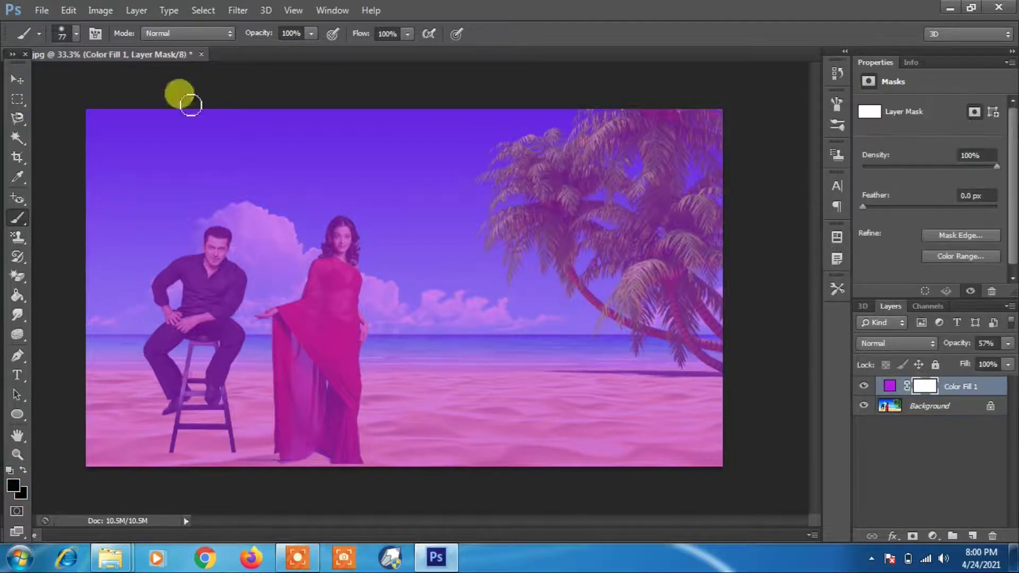
click(62, 10)
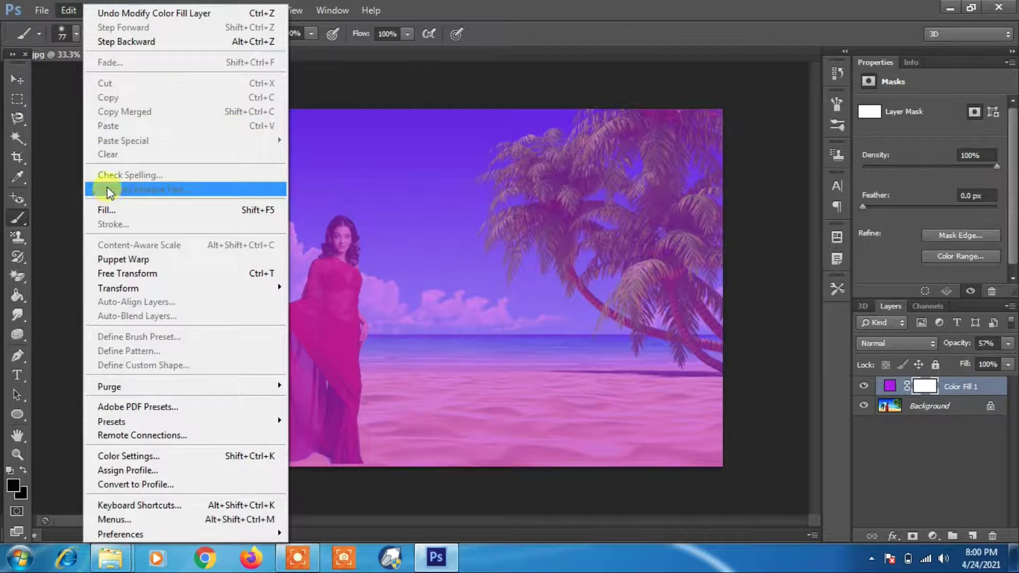
click(70, 9)
click(43, 9)
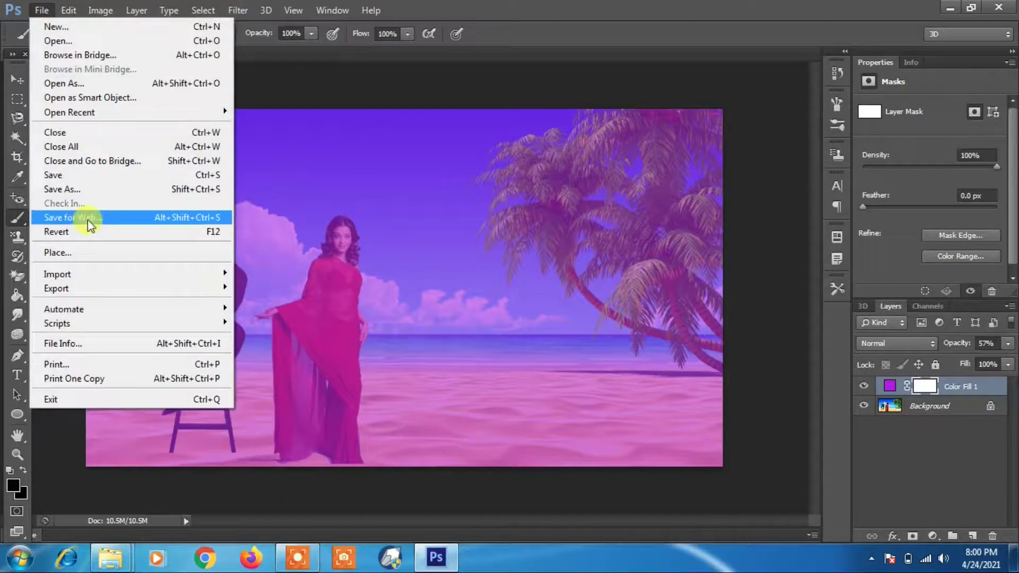
click(93, 236)
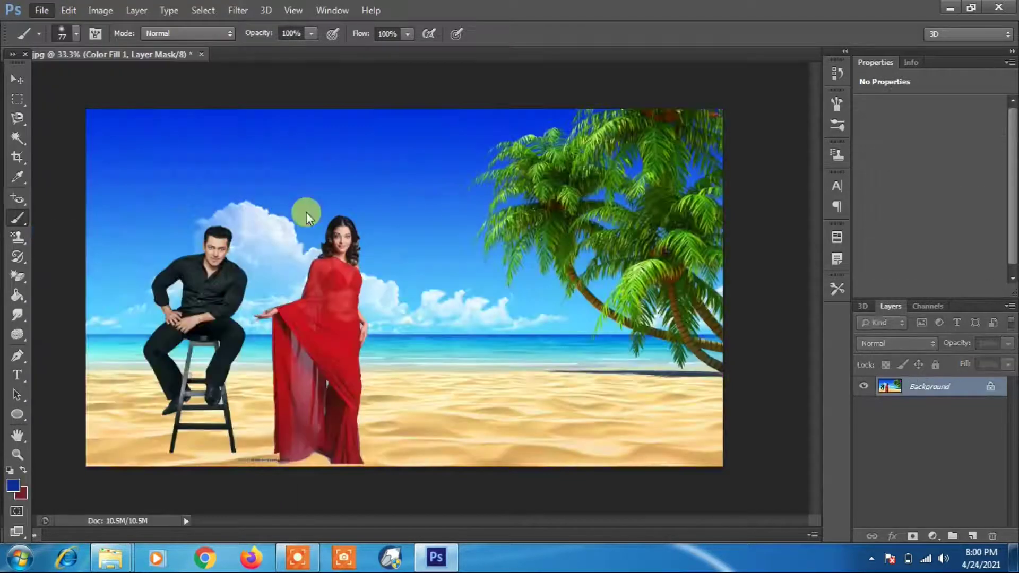
Step: Add a layer mask to the beach photo's background layer
click(169, 10)
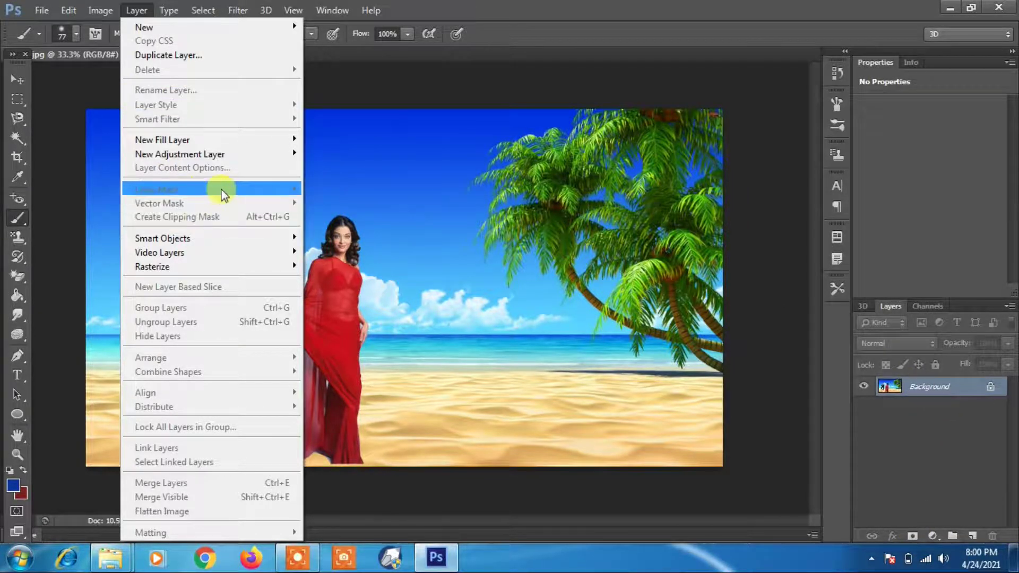
click(912, 536)
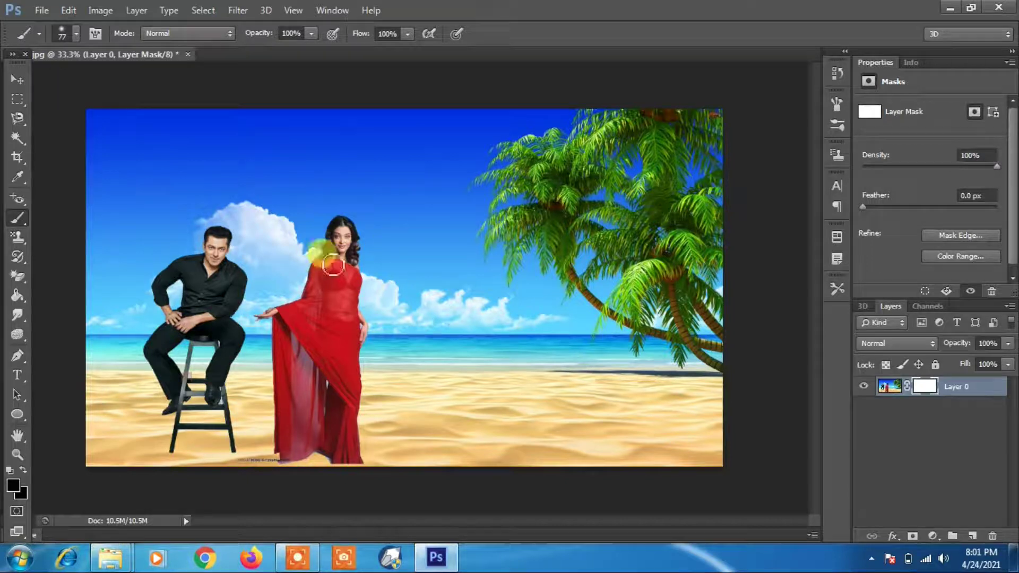
Step: Open the image 4salmankhancutehdwallpaper from the picture1 folder and bring its document to the front
click(41, 10)
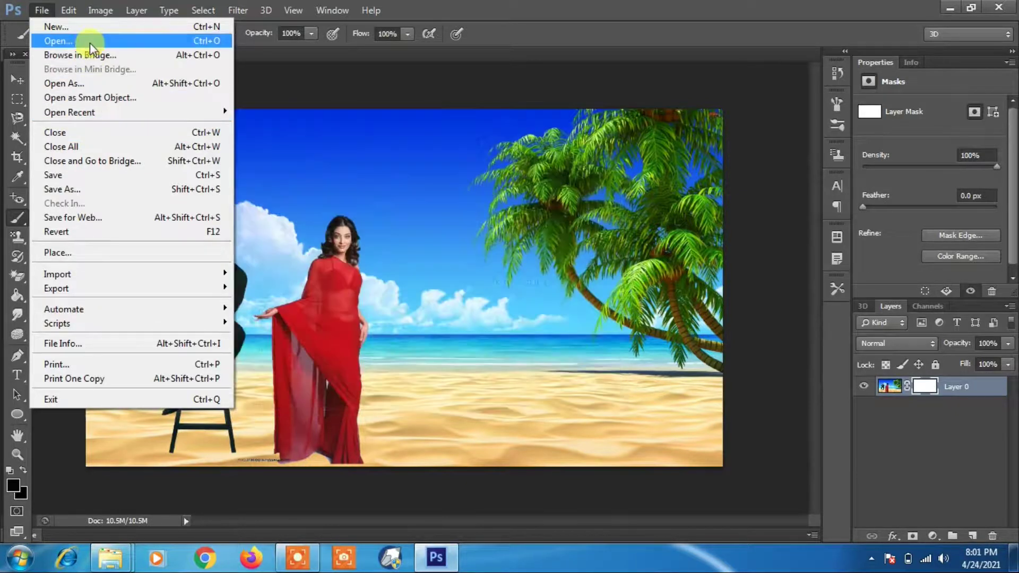
click(91, 42)
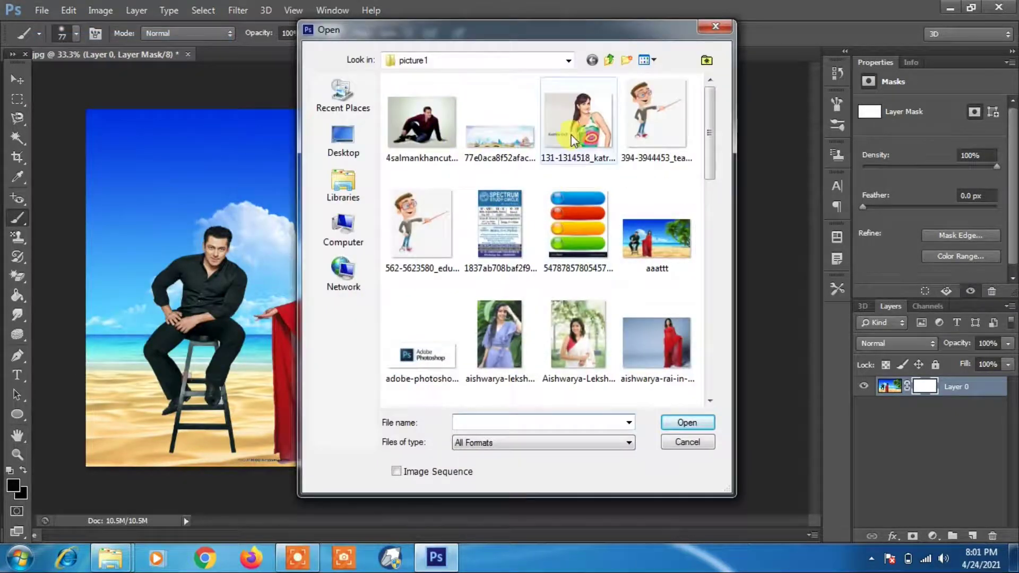
click(418, 126)
click(688, 423)
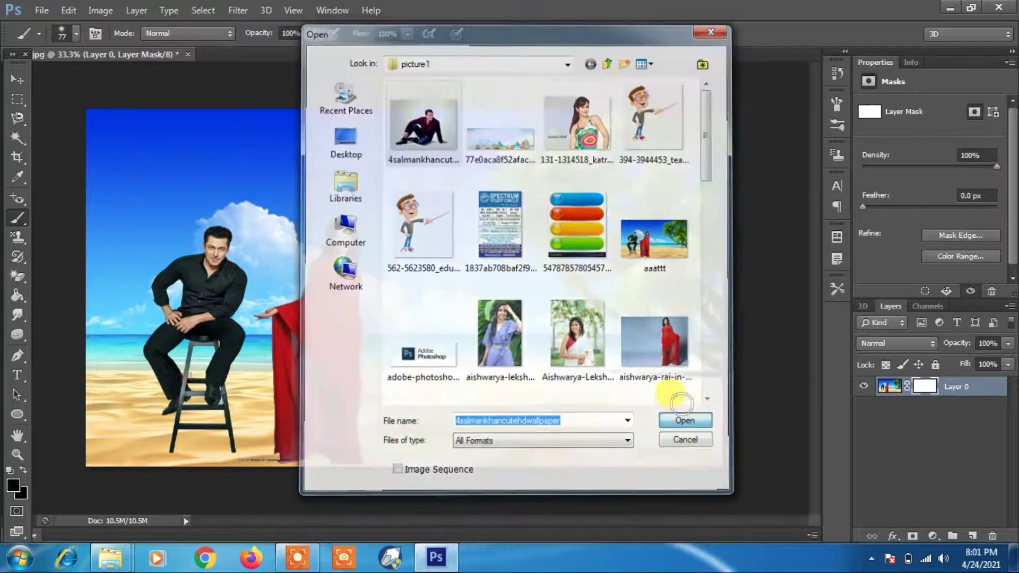
click(106, 55)
click(268, 54)
Step: Duplicate the seated man's Background layer into the aaattt.jpg document
right_click(914, 390)
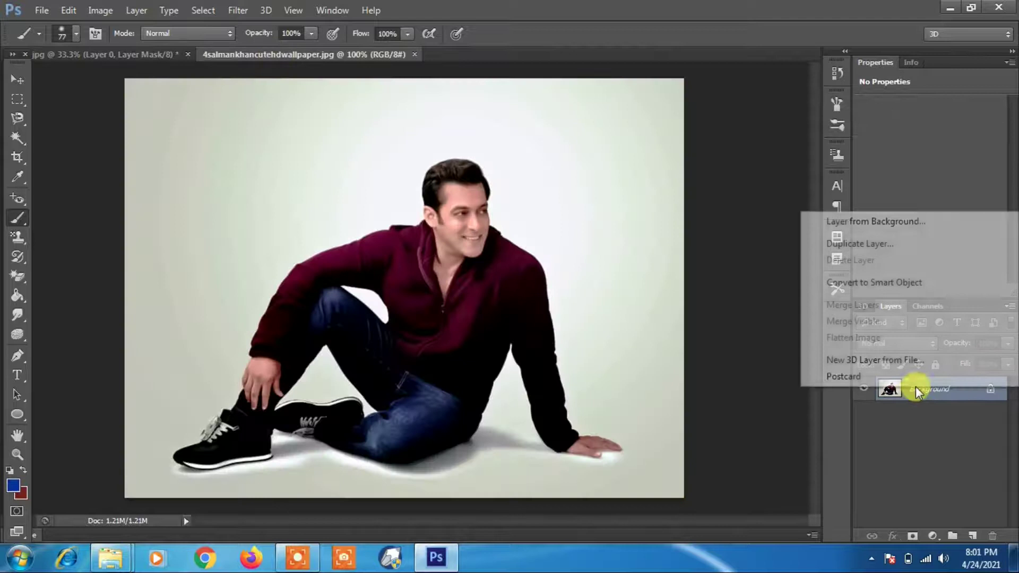
click(839, 240)
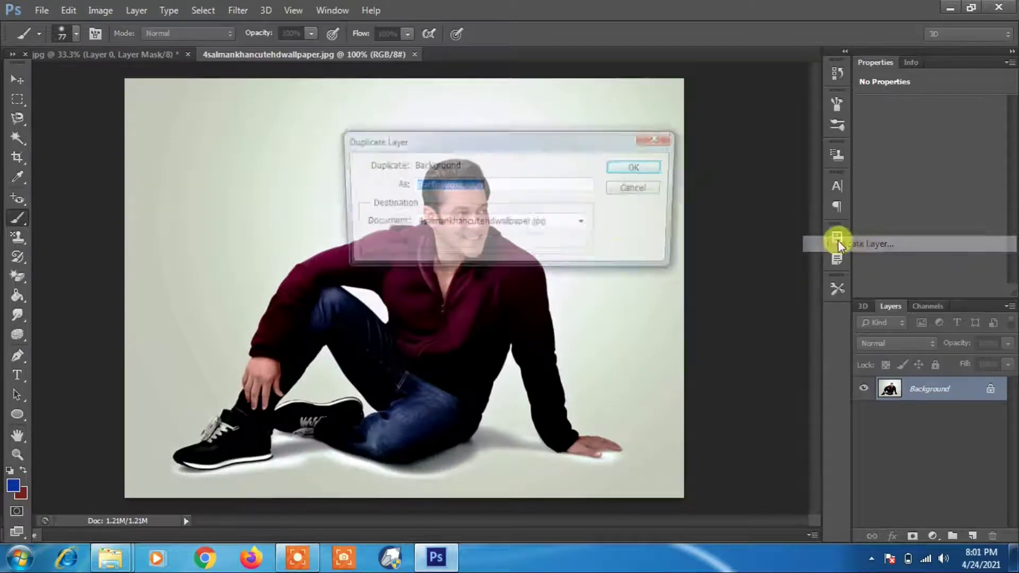
click(511, 226)
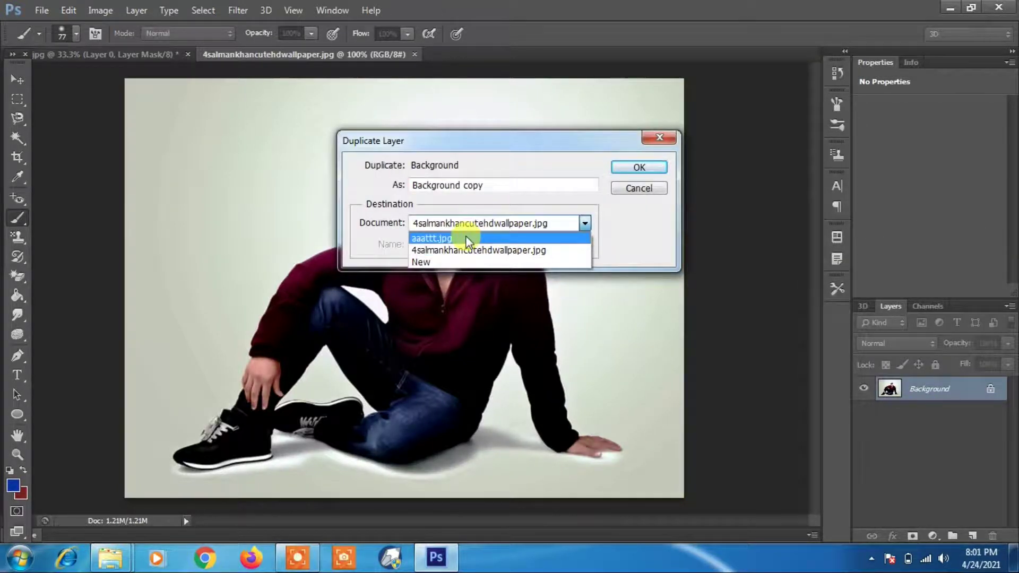
click(467, 240)
click(635, 168)
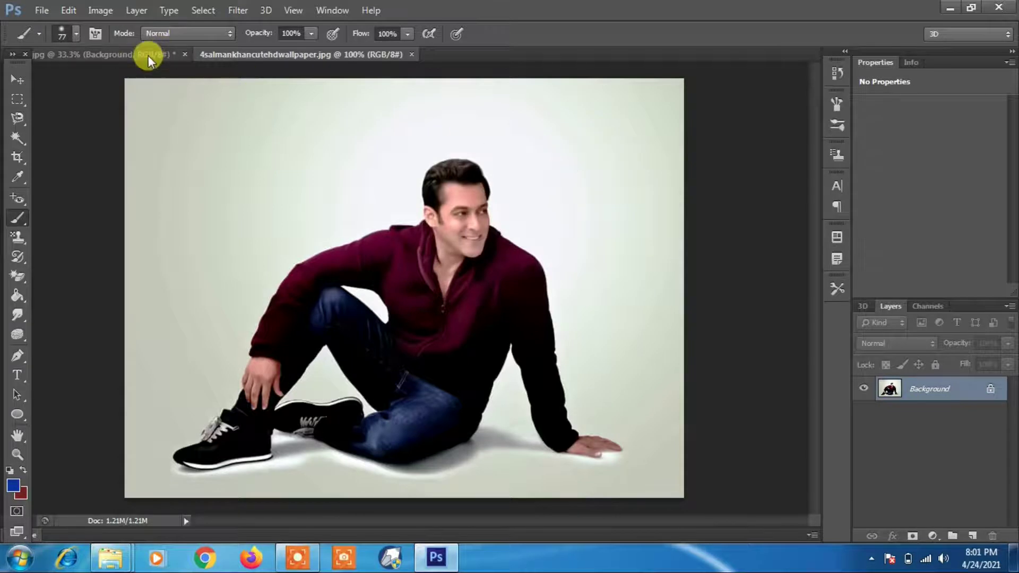
Step: In the beach document, place the seated man's photo to the right of the woman, scale it to 162.40% width and 165.54% height, and apply the transformation
click(149, 55)
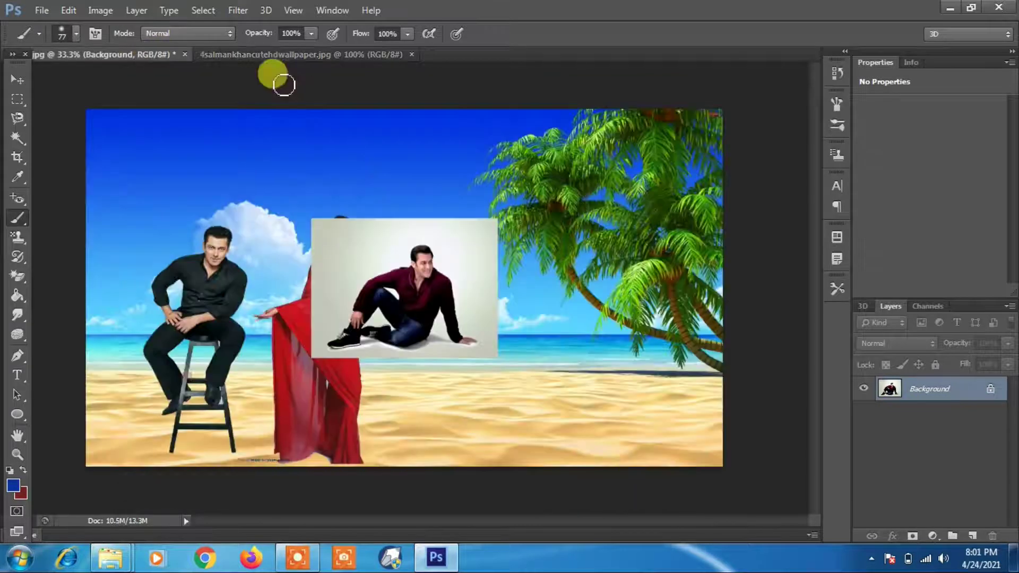
click(16, 80)
drag(409, 249, 581, 296)
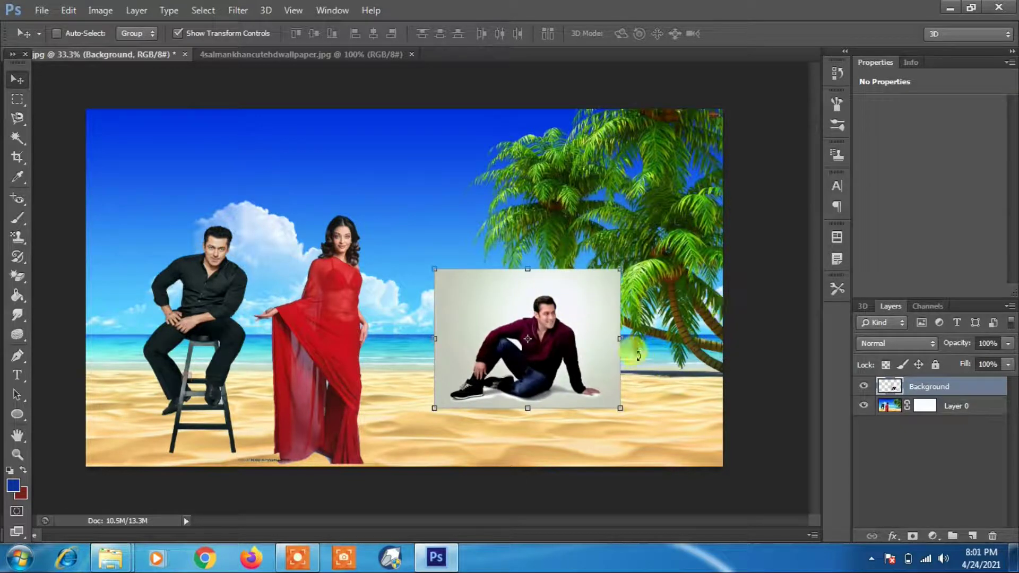
drag(434, 268, 363, 192)
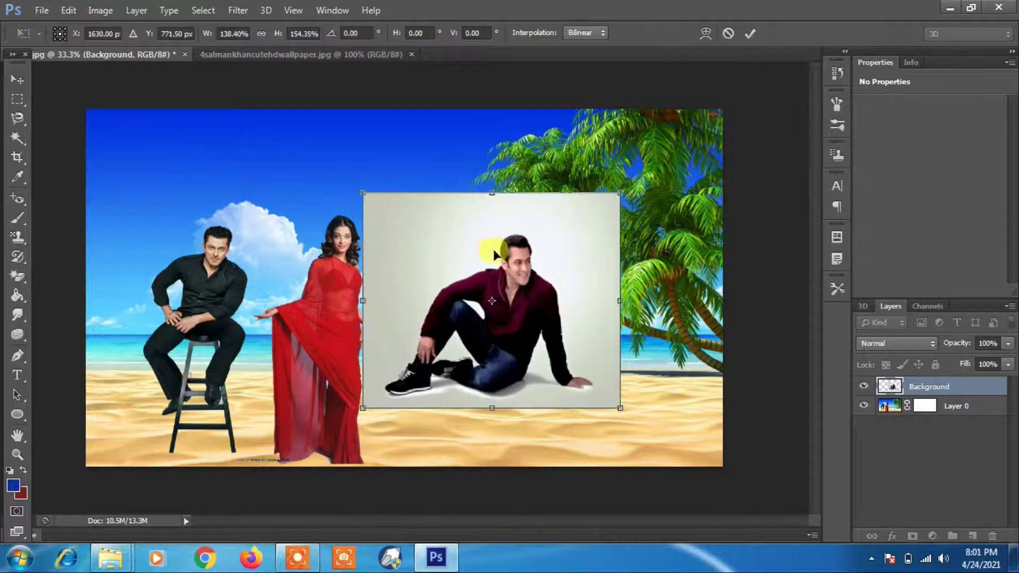
drag(616, 406, 665, 424)
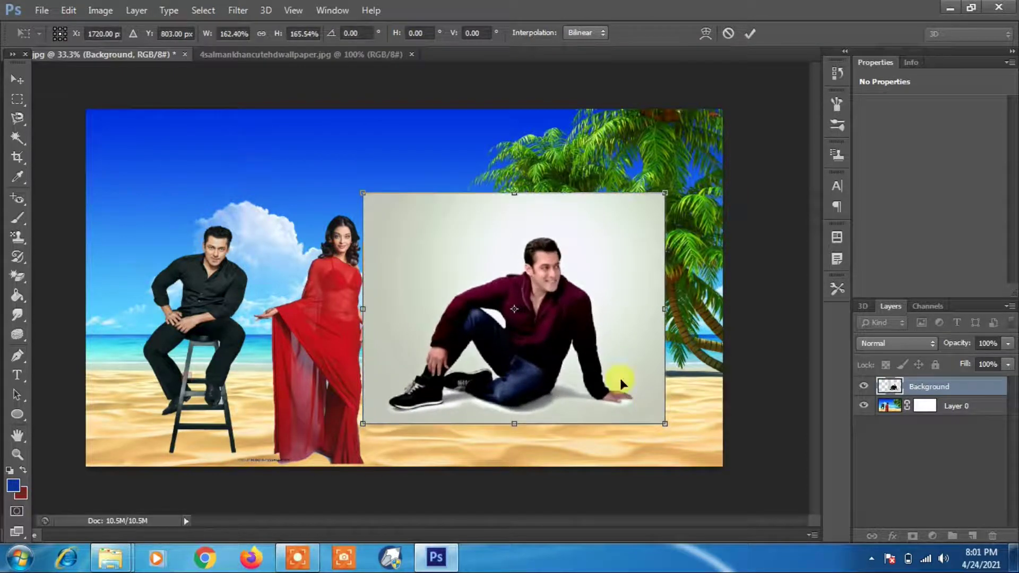
drag(529, 261, 574, 243)
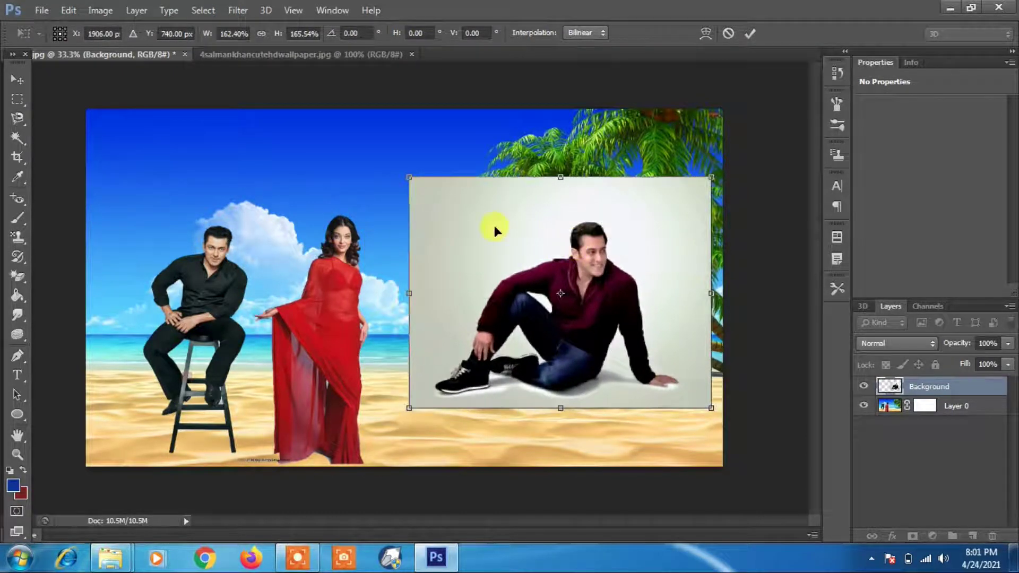
click(18, 79)
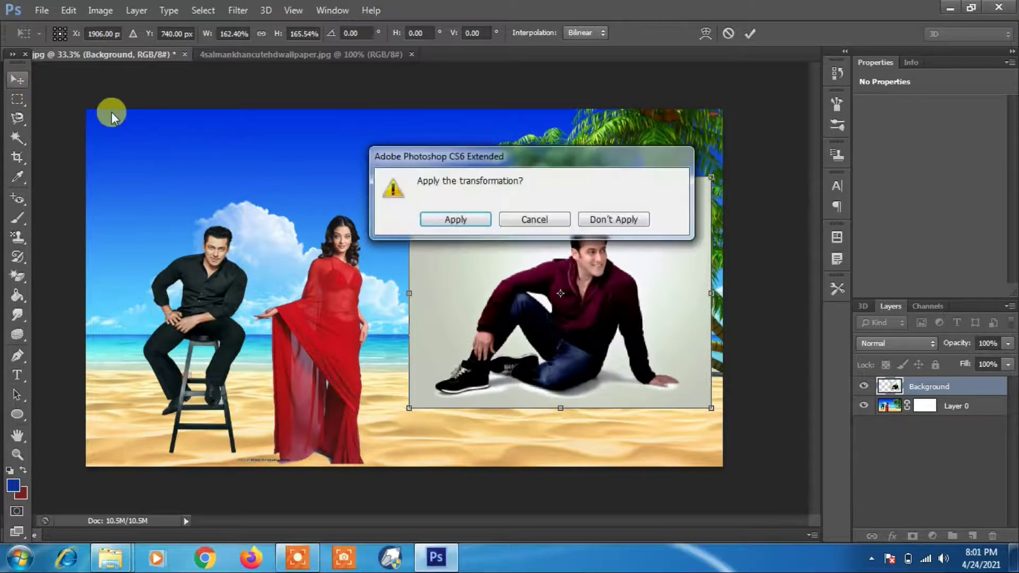
click(455, 219)
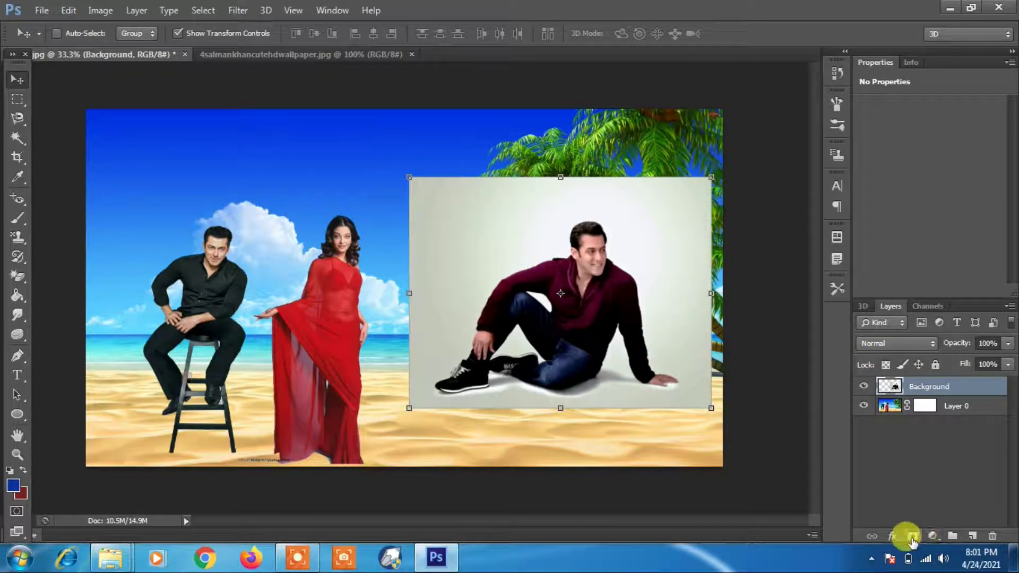
Step: Add a layer mask to the seated man's layer and paint it black with the Brush over the gray backdrop on his left
click(136, 10)
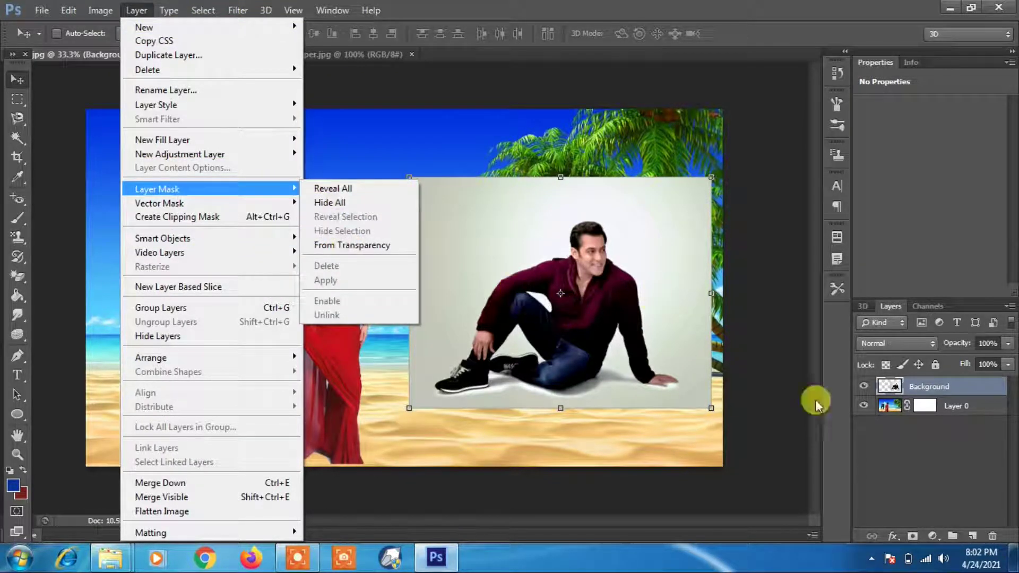
click(915, 537)
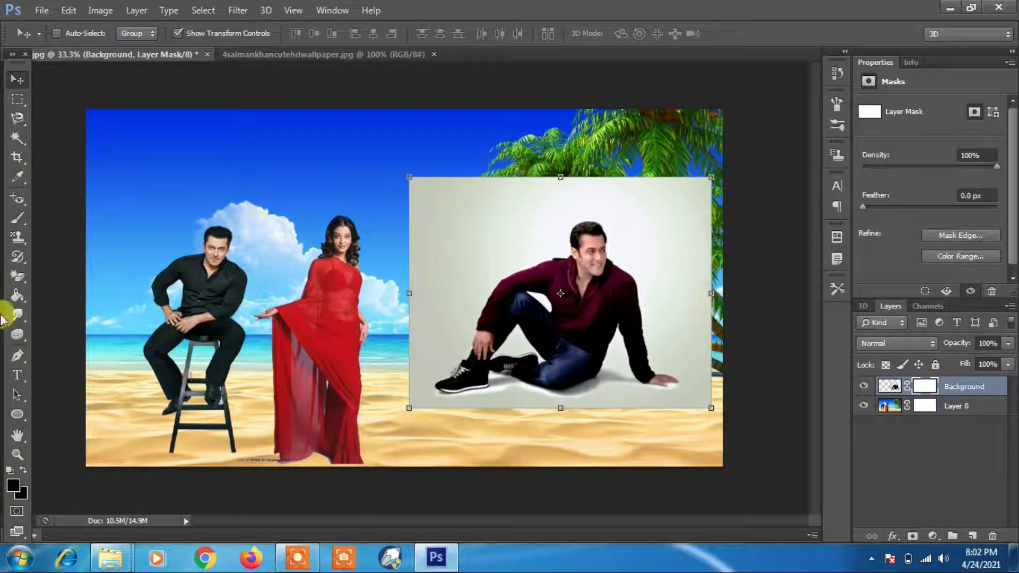
click(15, 487)
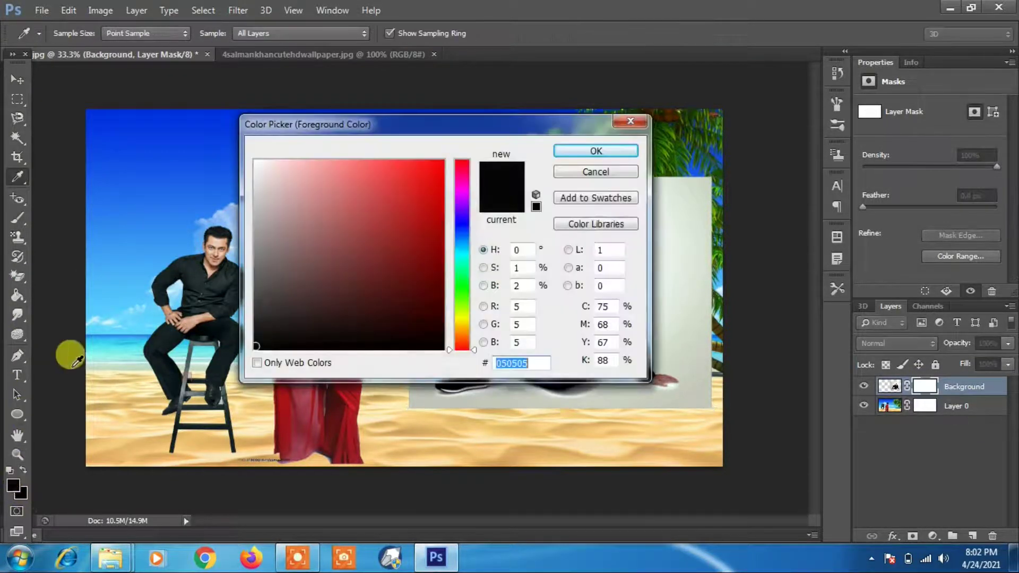
click(640, 126)
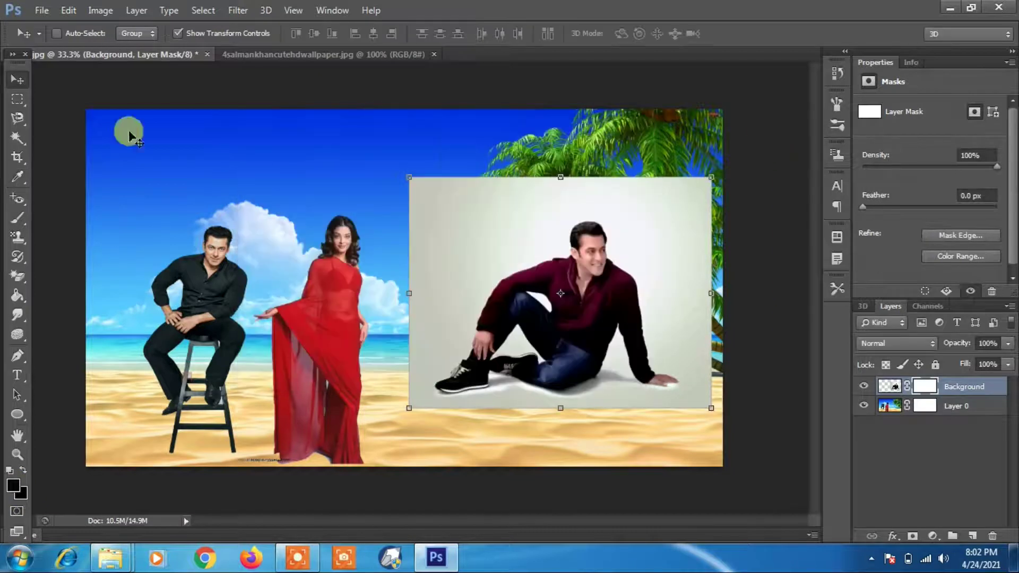
click(16, 174)
click(17, 218)
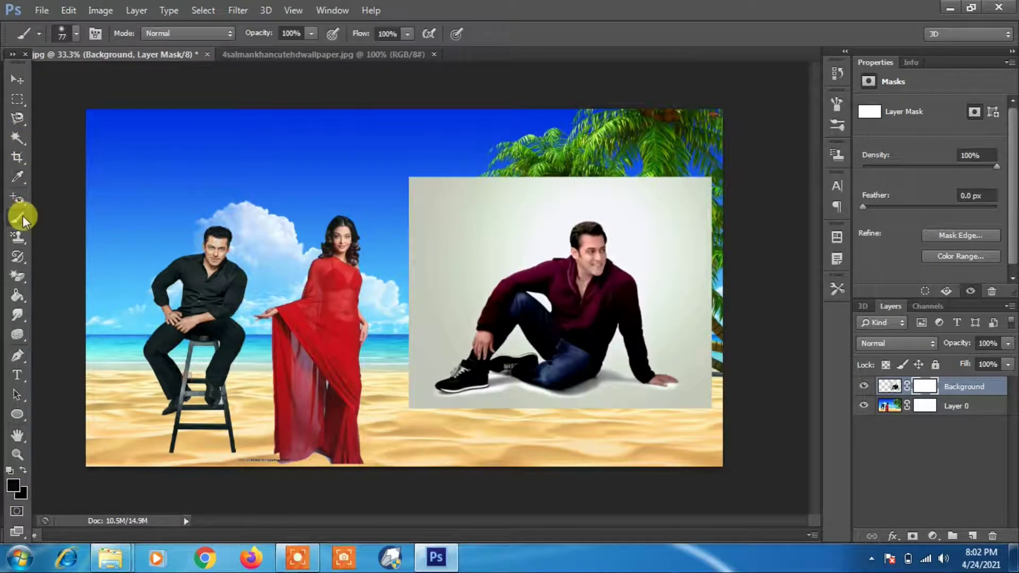
mouse_move(422, 201)
mouse_down()
mouse_move(413, 221)
mouse_move(394, 203)
mouse_move(441, 174)
mouse_move(396, 196)
mouse_move(439, 182)
mouse_move(542, 183)
mouse_move(534, 198)
mouse_move(468, 213)
mouse_move(506, 209)
mouse_move(497, 258)
mouse_move(412, 256)
mouse_move(406, 266)
mouse_move(458, 261)
mouse_move(525, 211)
mouse_move(465, 268)
mouse_move(380, 241)
mouse_up()
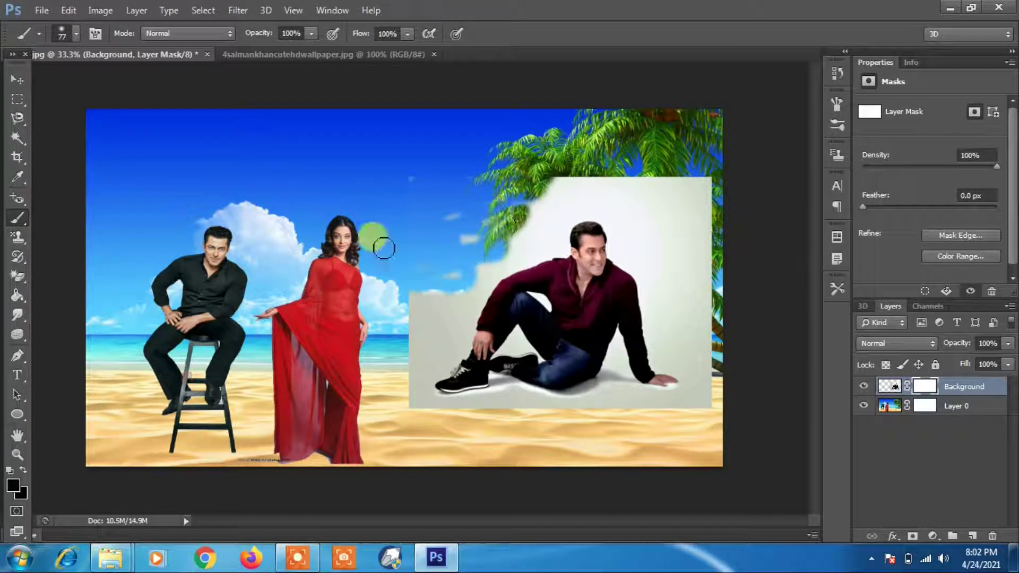
mouse_move(403, 179)
mouse_down()
mouse_move(482, 222)
mouse_move(430, 263)
mouse_move(431, 315)
mouse_move(443, 299)
mouse_move(399, 340)
mouse_move(435, 331)
mouse_move(472, 301)
mouse_move(559, 216)
mouse_move(558, 192)
mouse_move(523, 236)
mouse_move(543, 220)
mouse_move(432, 299)
mouse_move(544, 253)
mouse_move(536, 244)
mouse_move(554, 226)
mouse_move(555, 188)
mouse_up()
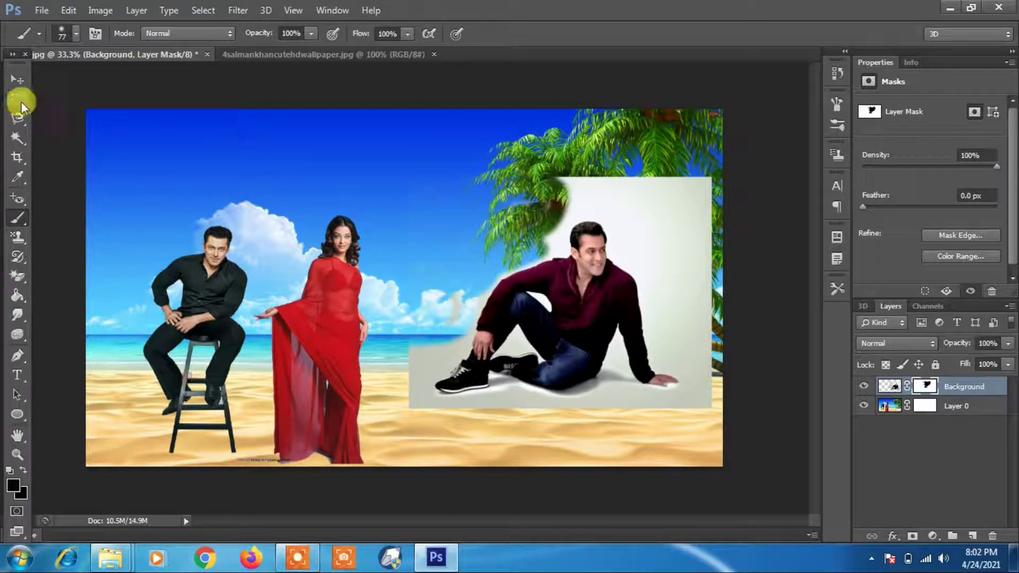
Step: Mask out the remaining gray backdrop around the seated man using a Magic Wand selection, and clear the selection
drag(17, 137, 88, 149)
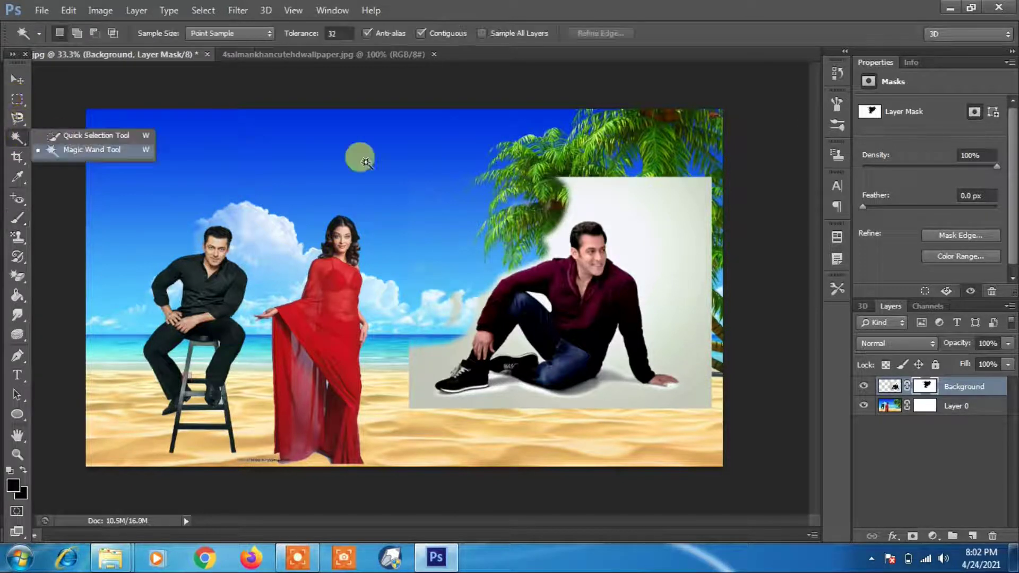
click(636, 215)
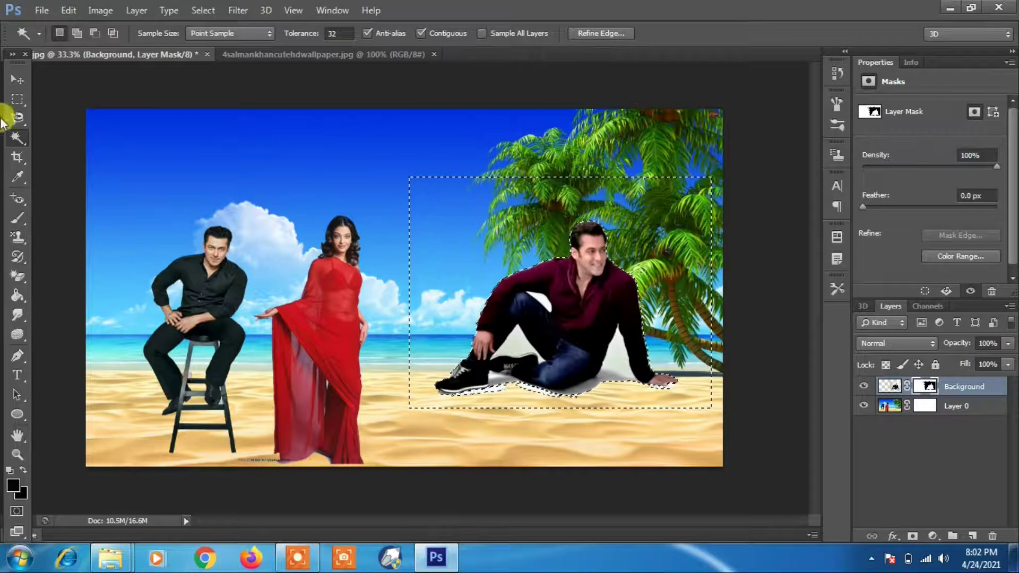
click(18, 79)
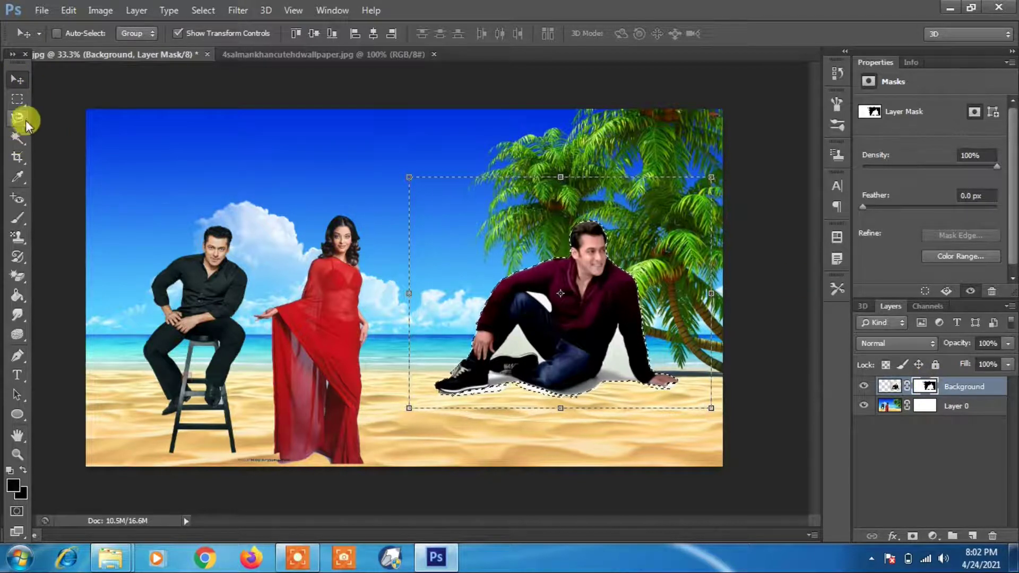
key(ctrl+d)
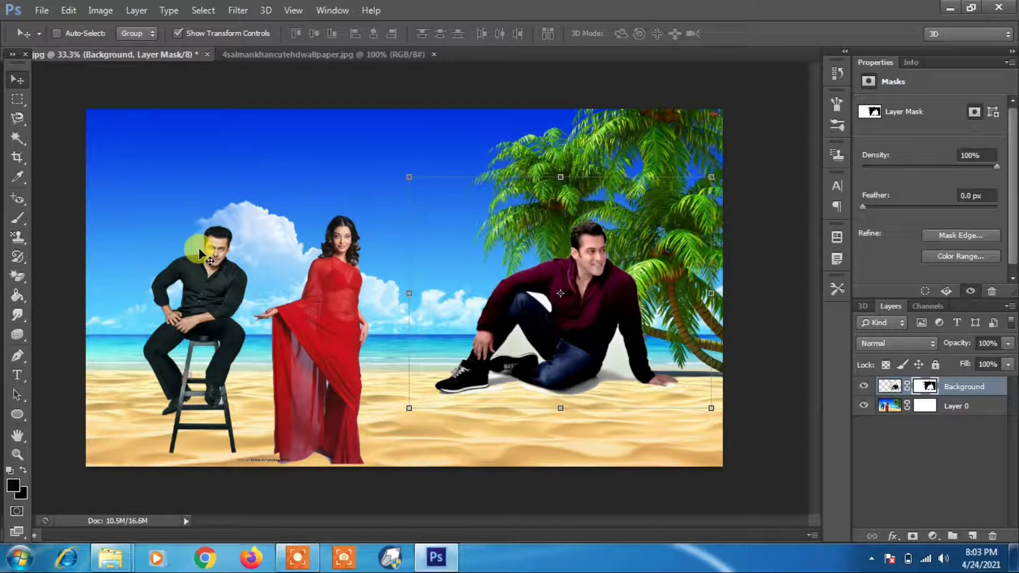
Step: Add a vector mask to the seated man's Background layer and disable that vector mask
click(918, 408)
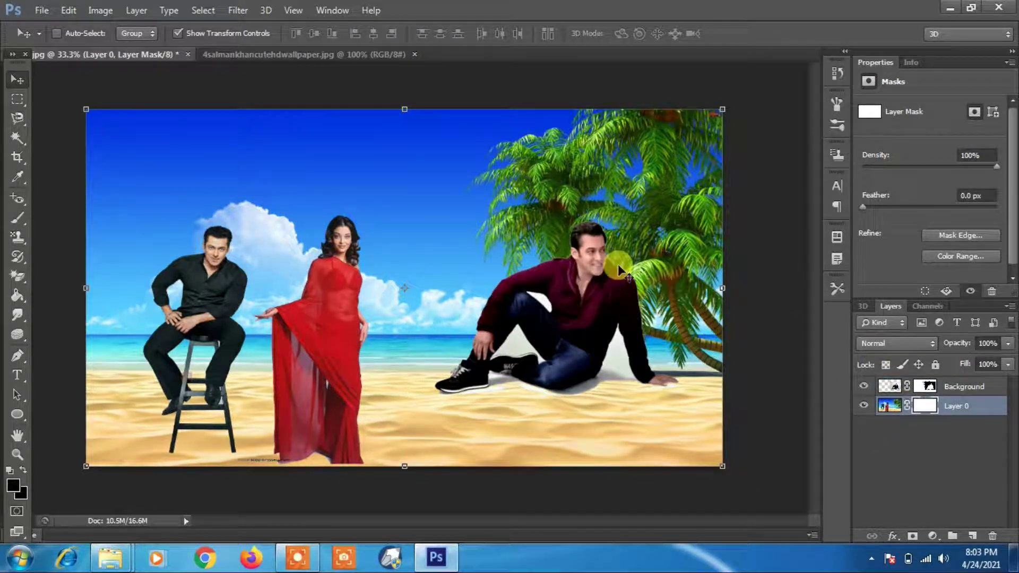
click(926, 388)
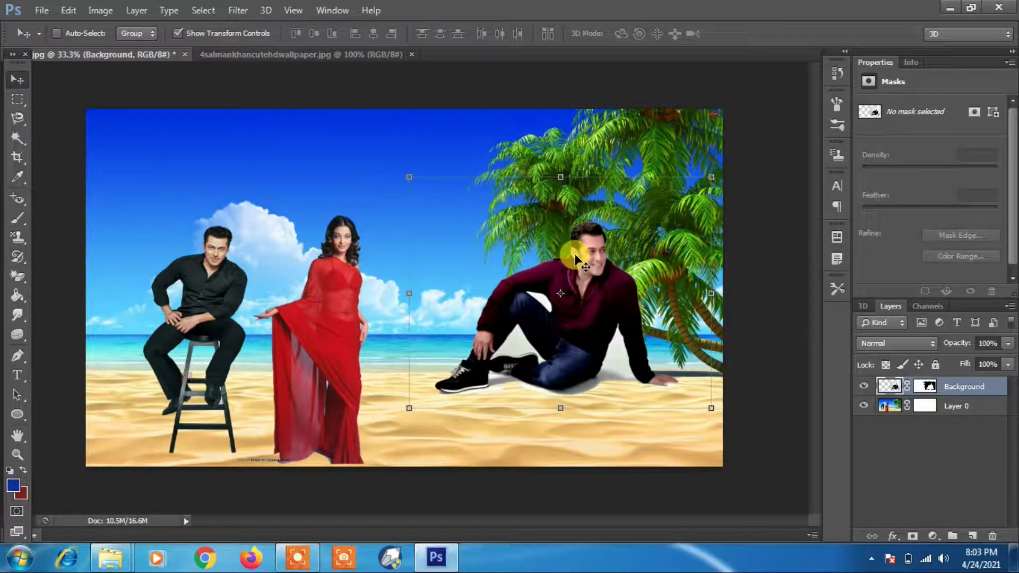
click(912, 536)
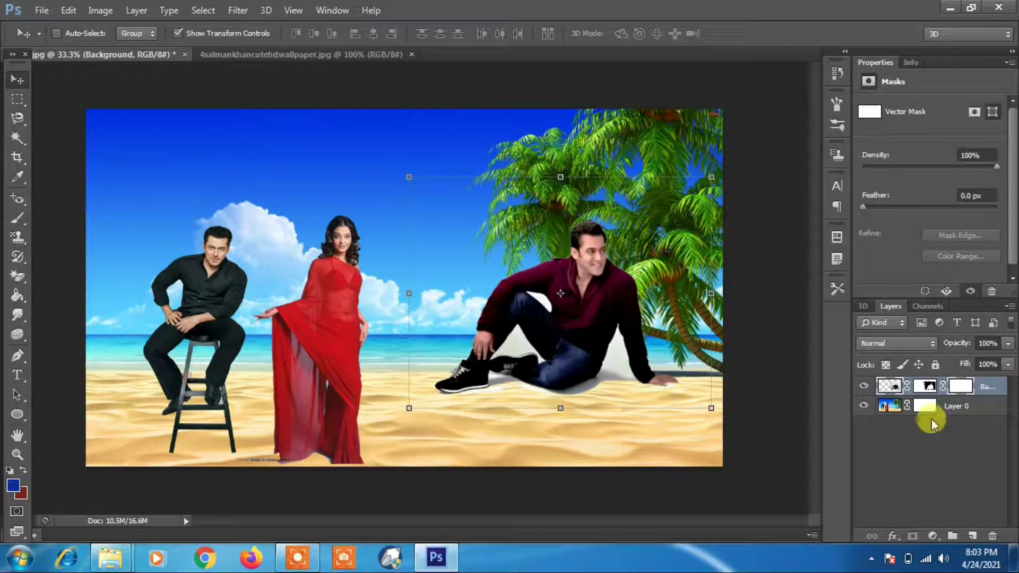
right_click(964, 387)
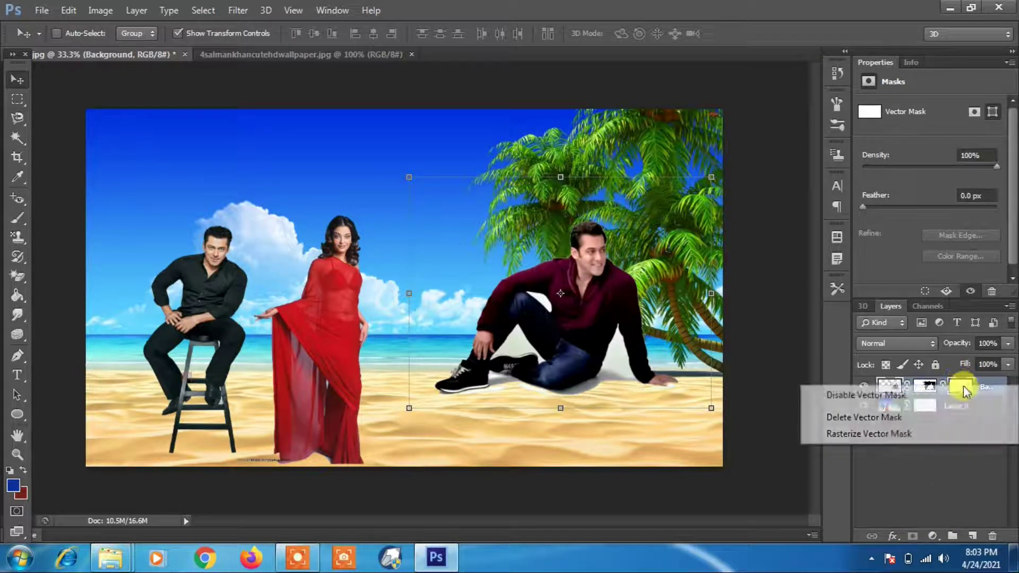
click(909, 398)
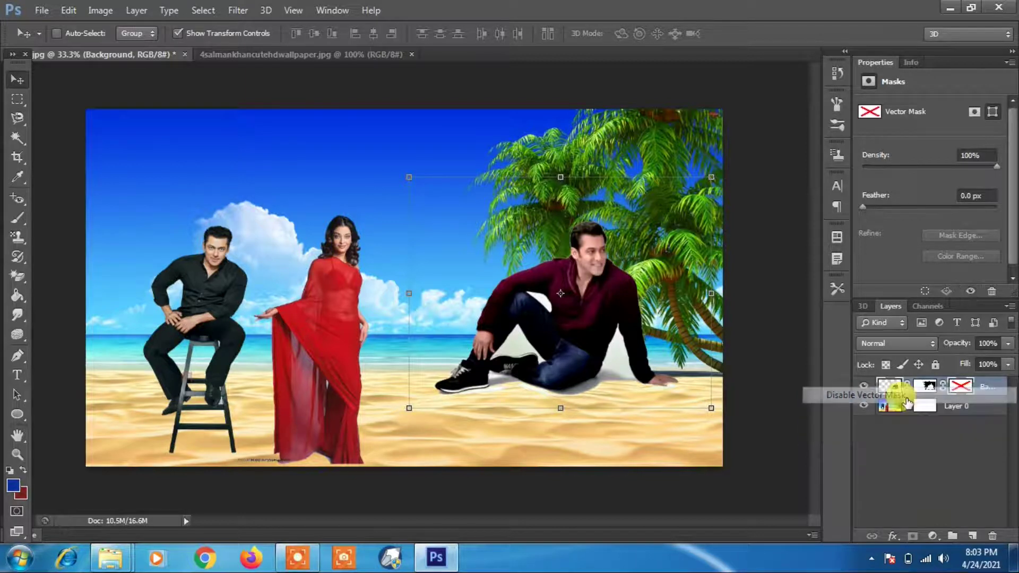
Step: Delete the seated man's Background layer from the beach document
right_click(974, 389)
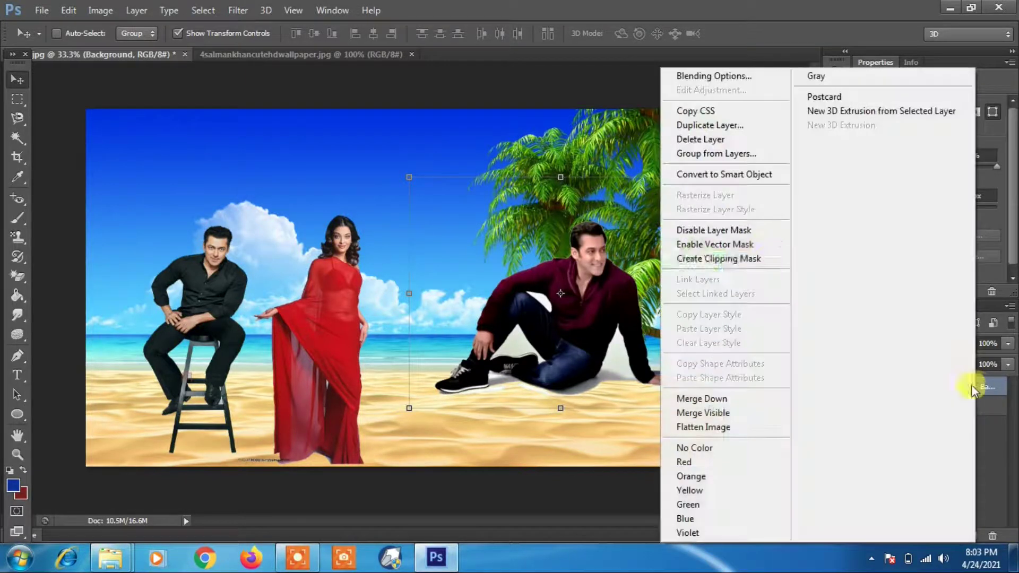
click(726, 139)
click(446, 220)
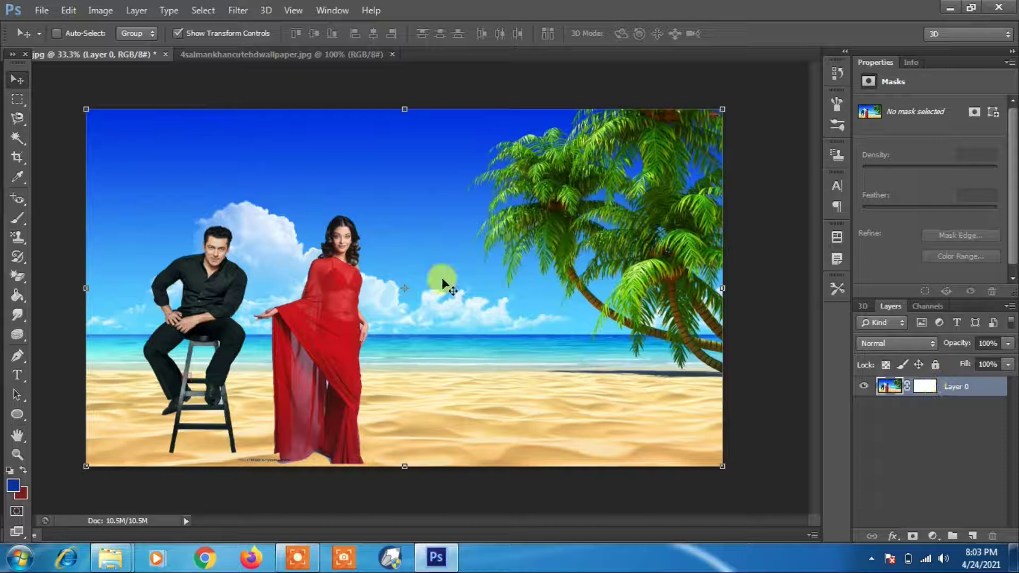
Step: Draw a path with the Pen tool around the woman in the red sari on Layer 0
click(18, 356)
drag(287, 301, 363, 253)
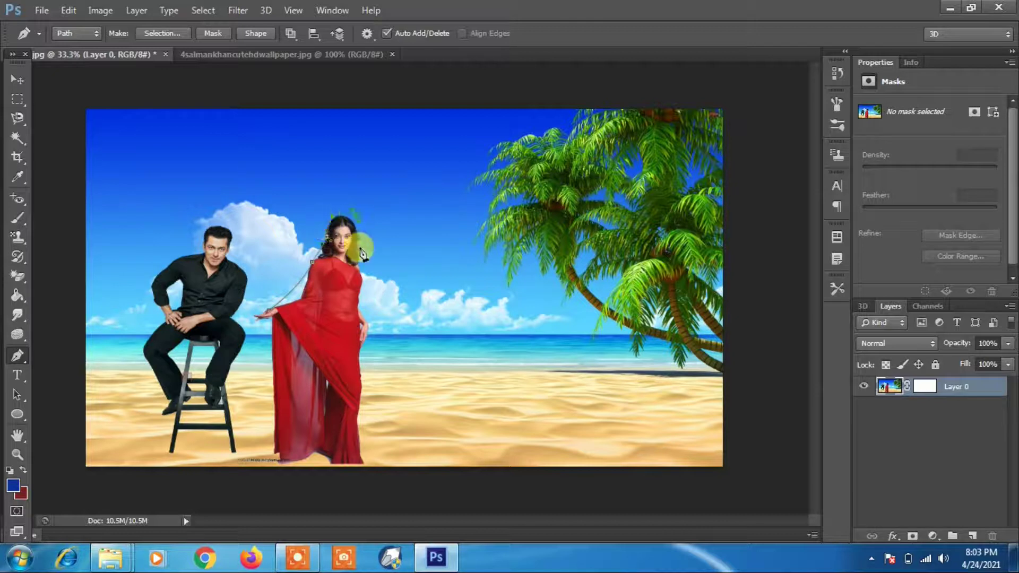
drag(369, 301, 373, 317)
drag(368, 355, 370, 371)
drag(372, 444, 370, 450)
drag(362, 454, 357, 457)
drag(343, 458, 266, 442)
drag(258, 427, 260, 408)
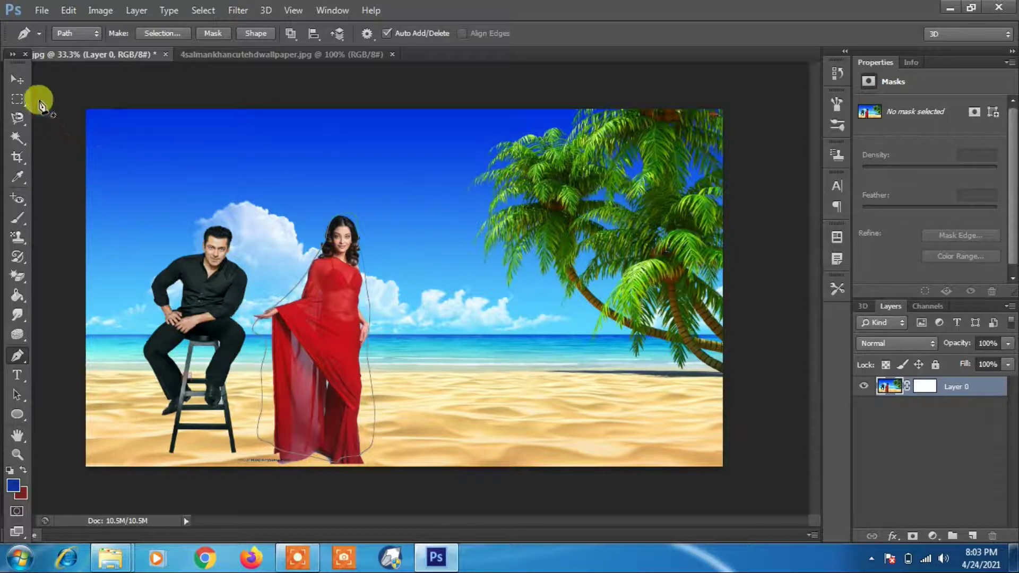
click(22, 81)
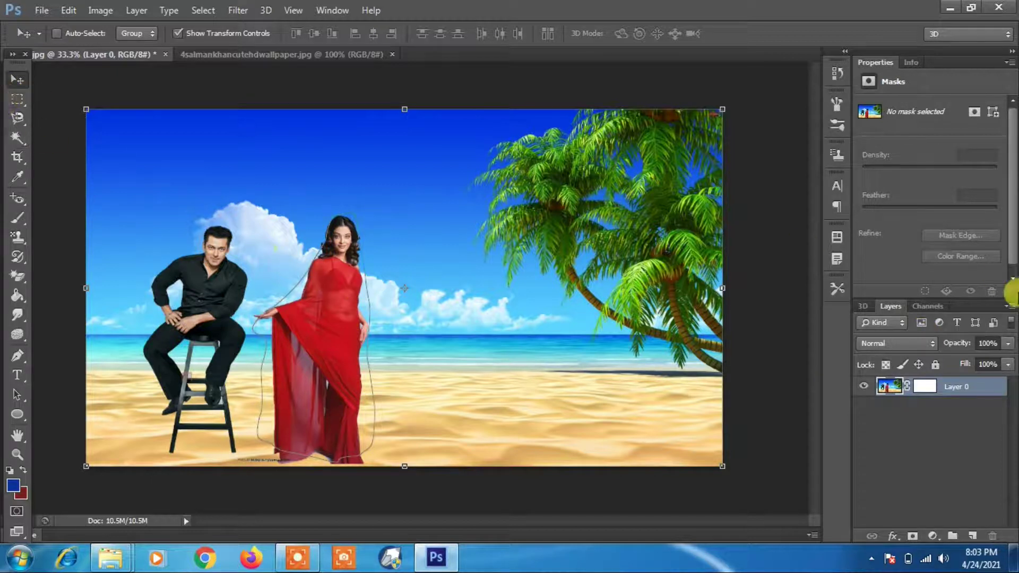
click(923, 306)
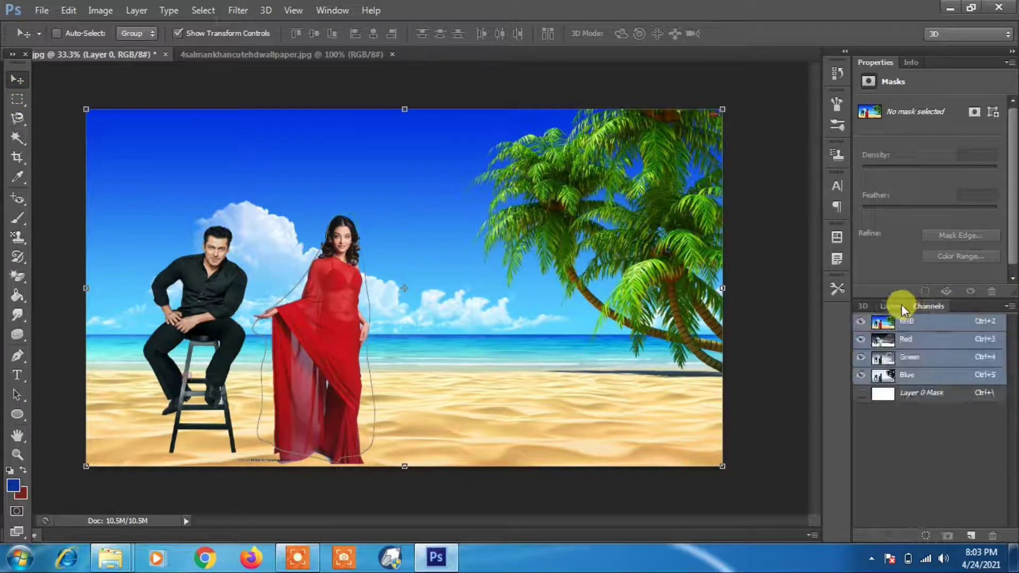
click(864, 306)
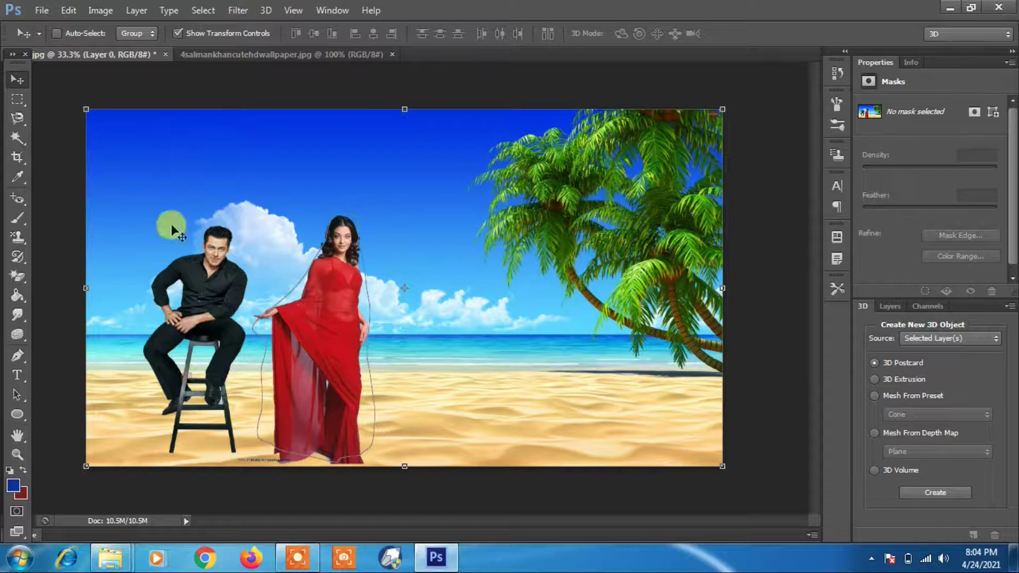
click(194, 102)
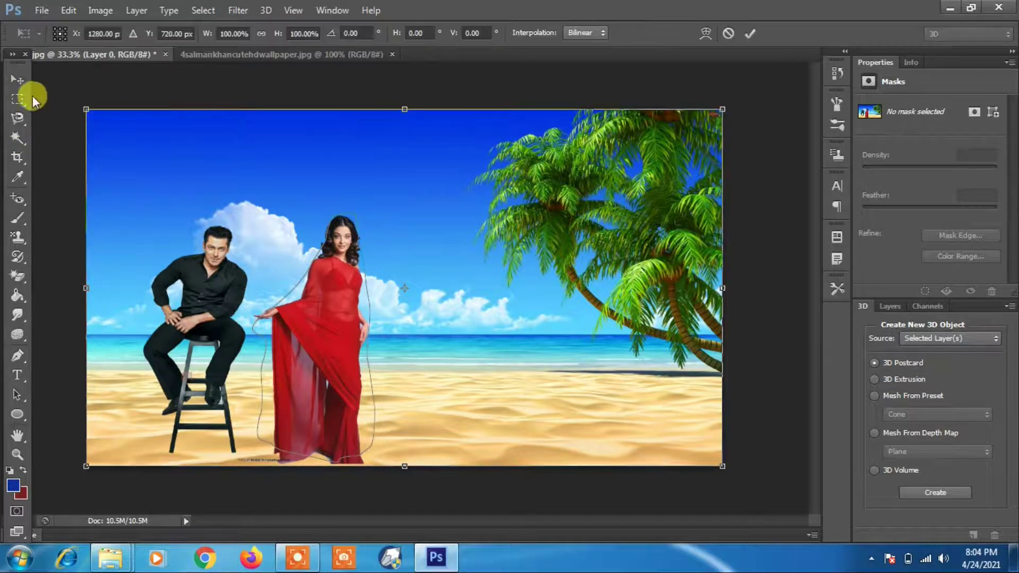
click(142, 11)
click(141, 12)
click(140, 12)
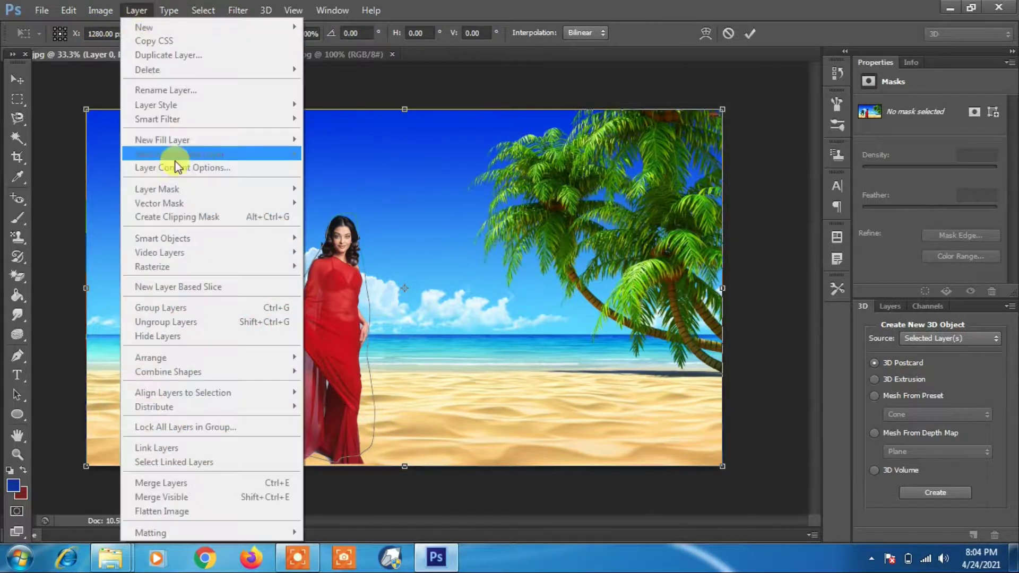
click(100, 134)
click(22, 75)
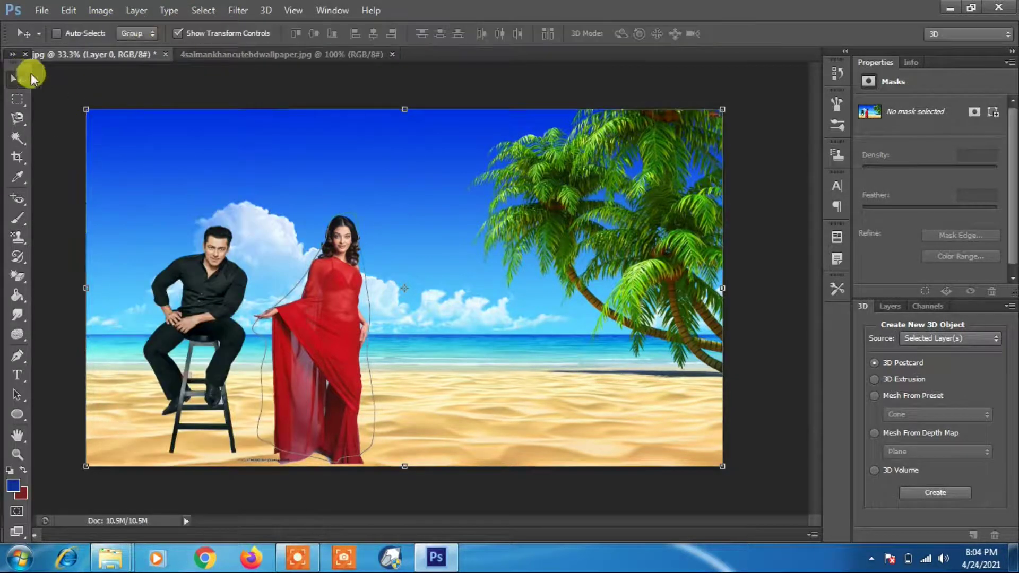
click(142, 10)
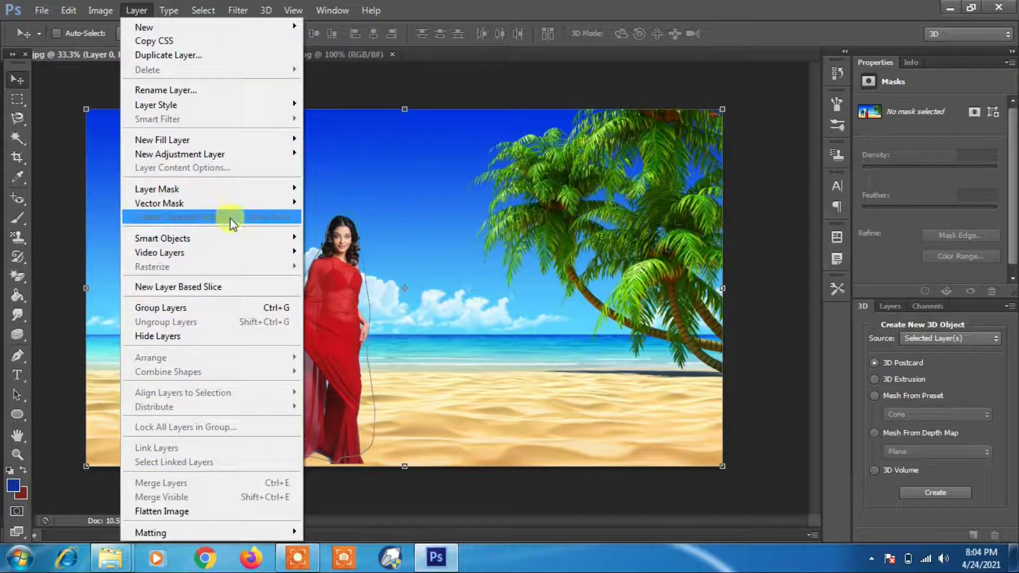
mouse_move(228, 241)
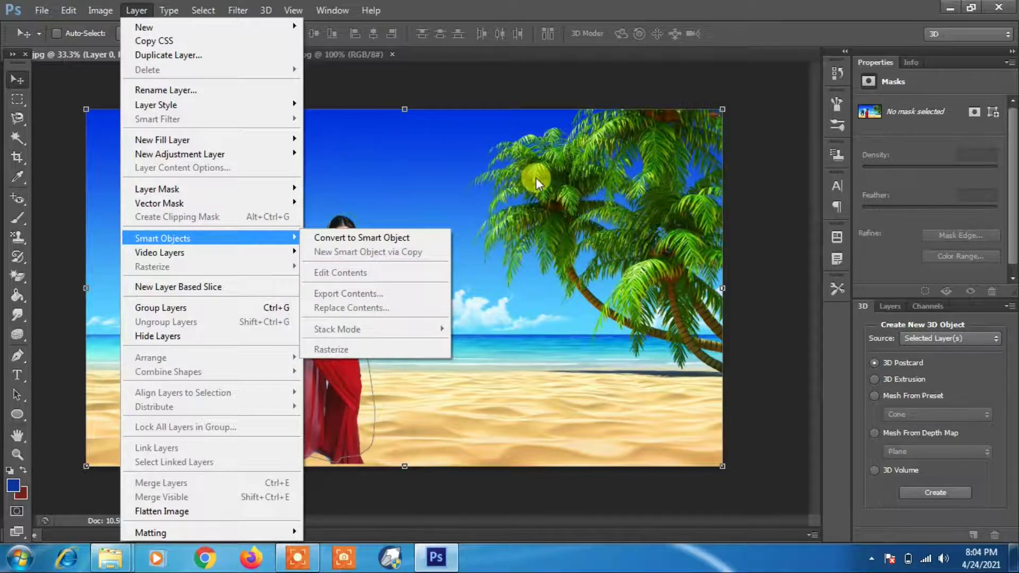
click(514, 171)
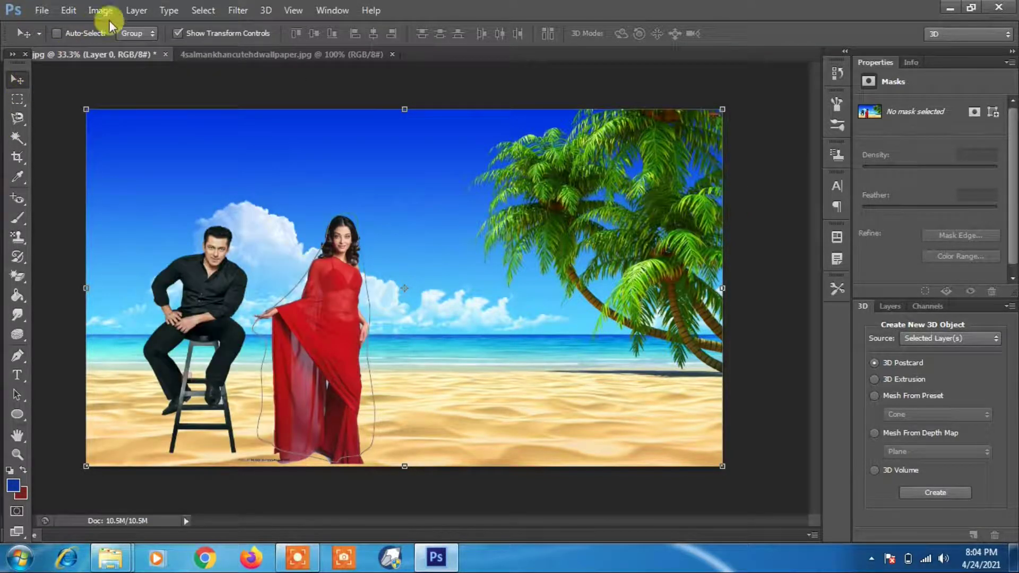
click(238, 10)
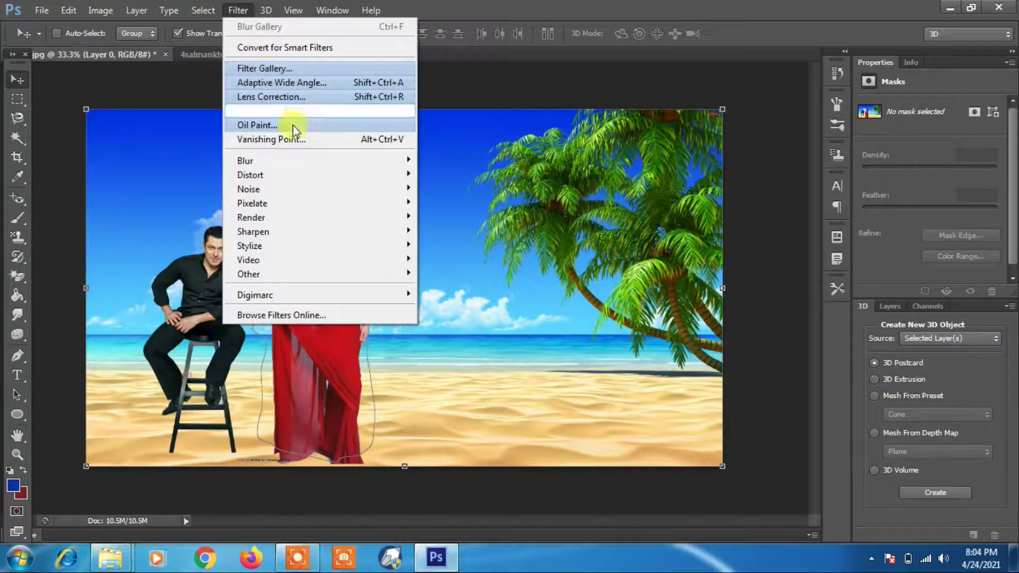
Step: Add a new blank video layer to the beach document and collapse the docked panels to icons
mouse_move(136, 8)
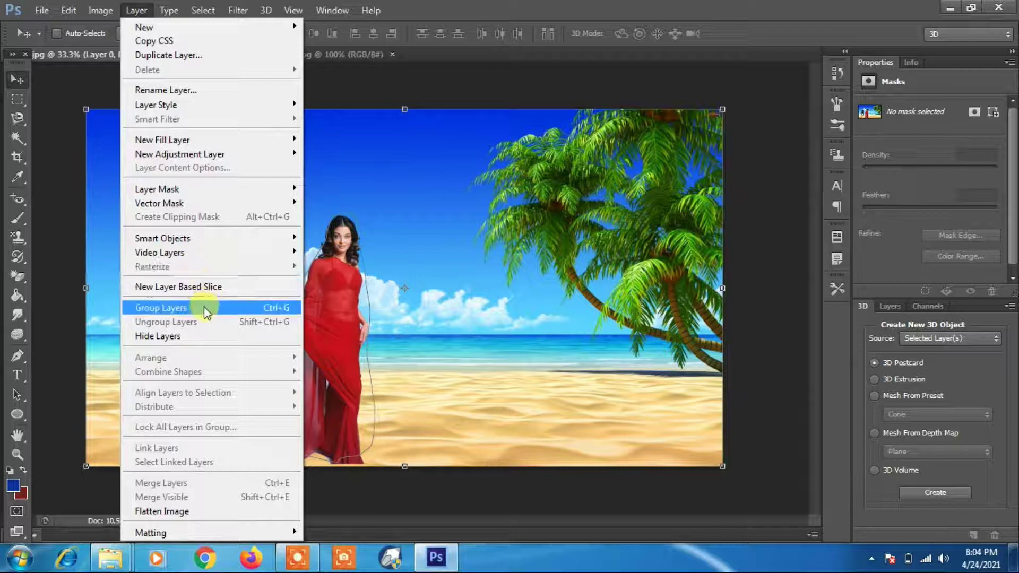
mouse_move(199, 257)
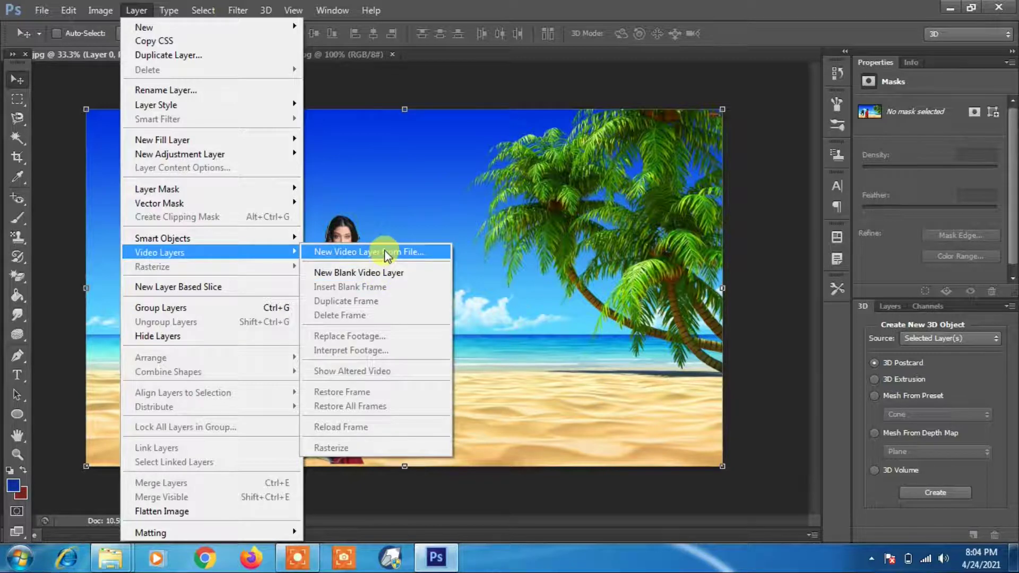
click(393, 280)
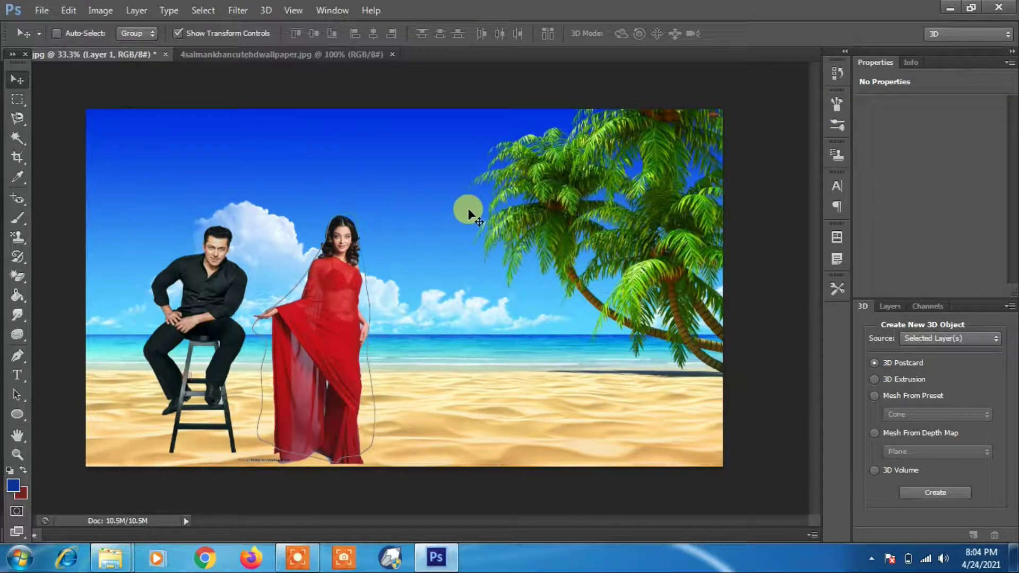
click(1011, 52)
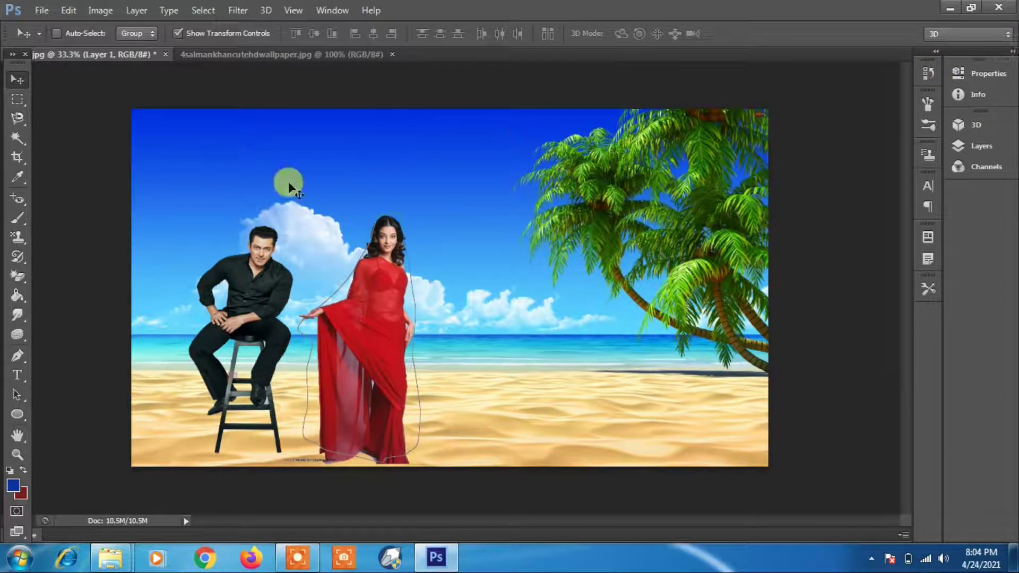
click(100, 10)
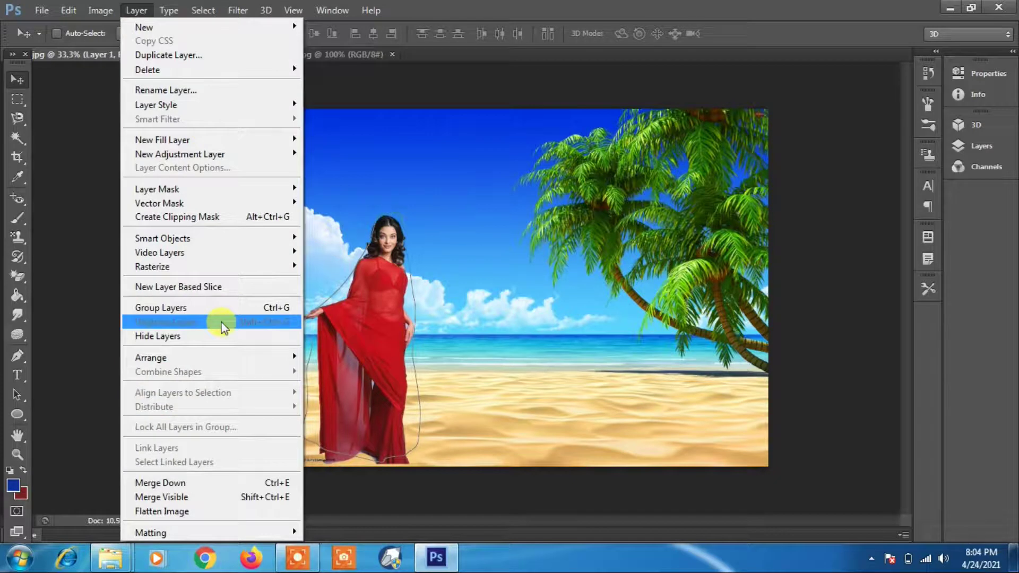
Step: Add the text "computer" in the sky above the woman, scale it to about 491% width and 769% height, and apply the transformation
mouse_move(152, 271)
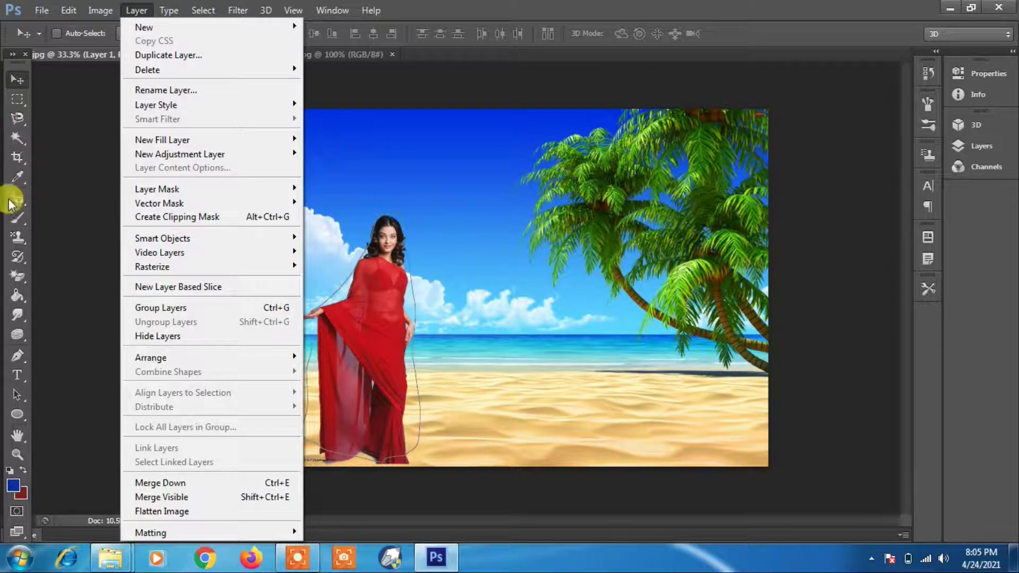
click(17, 375)
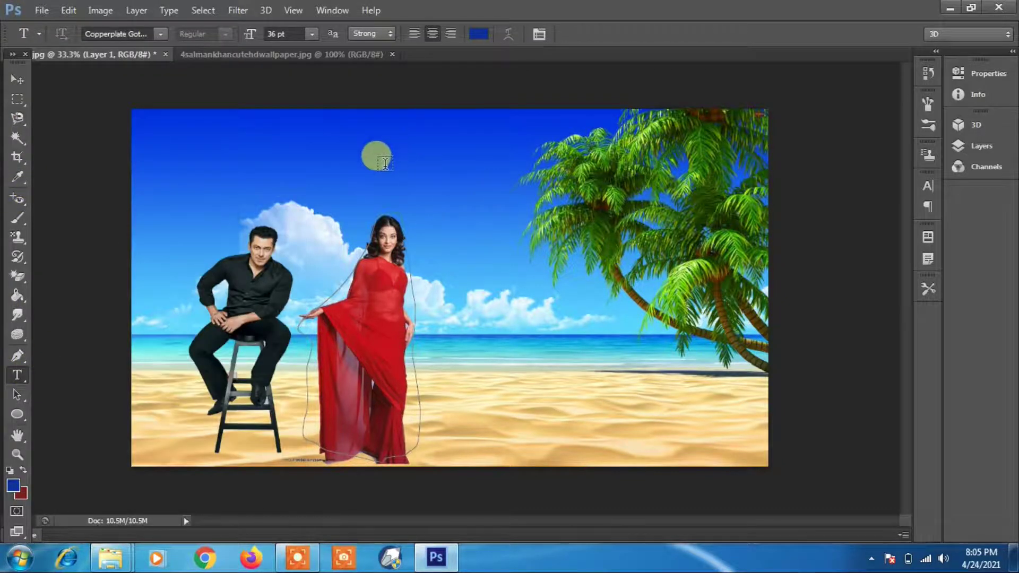
click(385, 163)
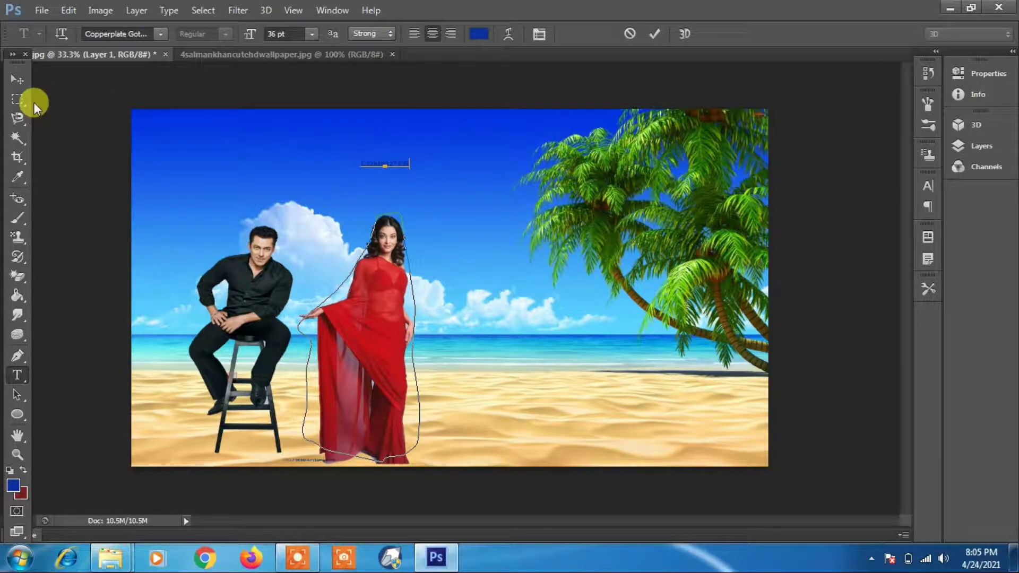
click(17, 82)
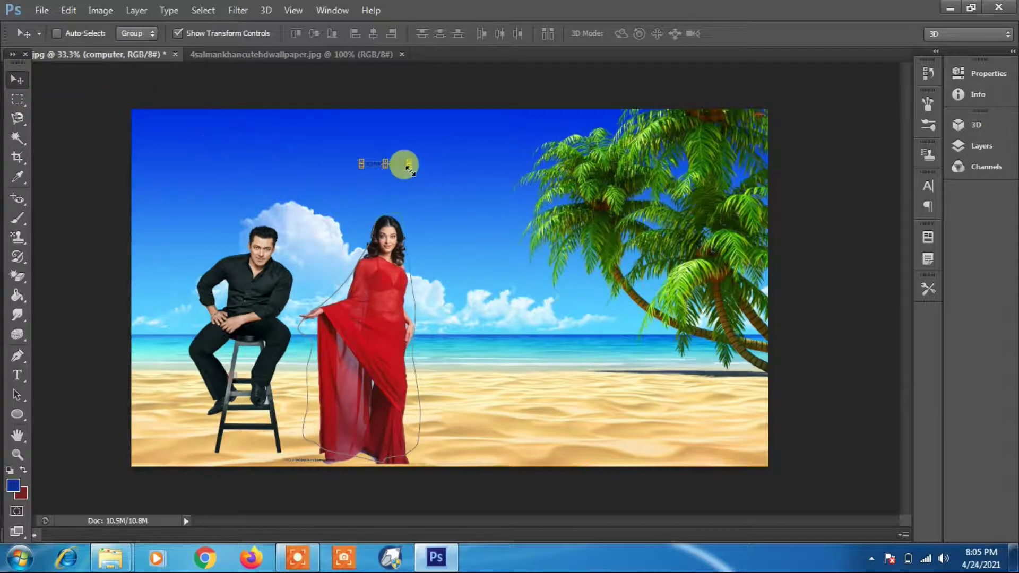
drag(408, 168, 601, 233)
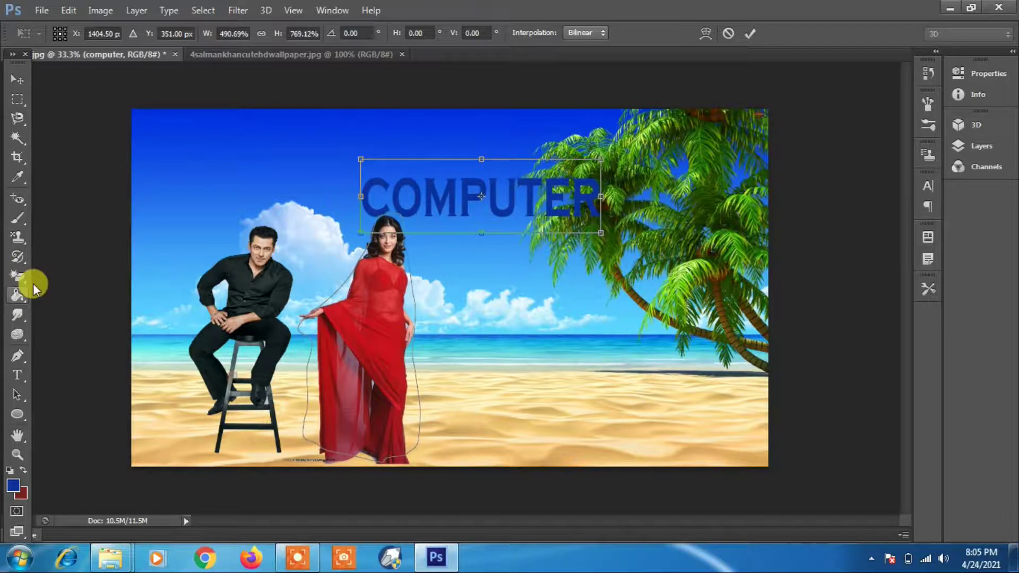
click(17, 375)
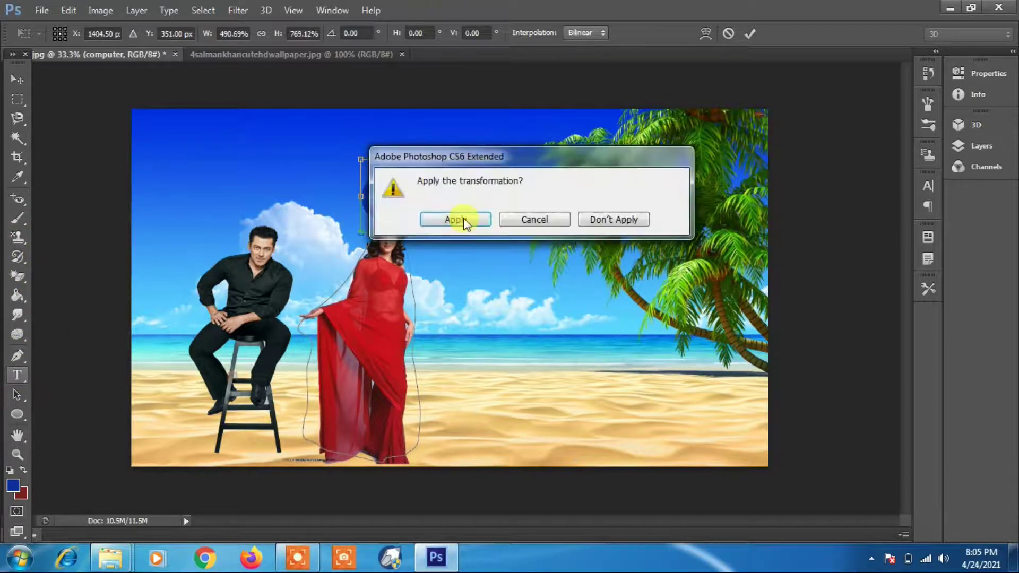
click(455, 219)
Step: Insert the extra letters "JGJGG" after COM in the COMPUTER text and delete them again
click(500, 197)
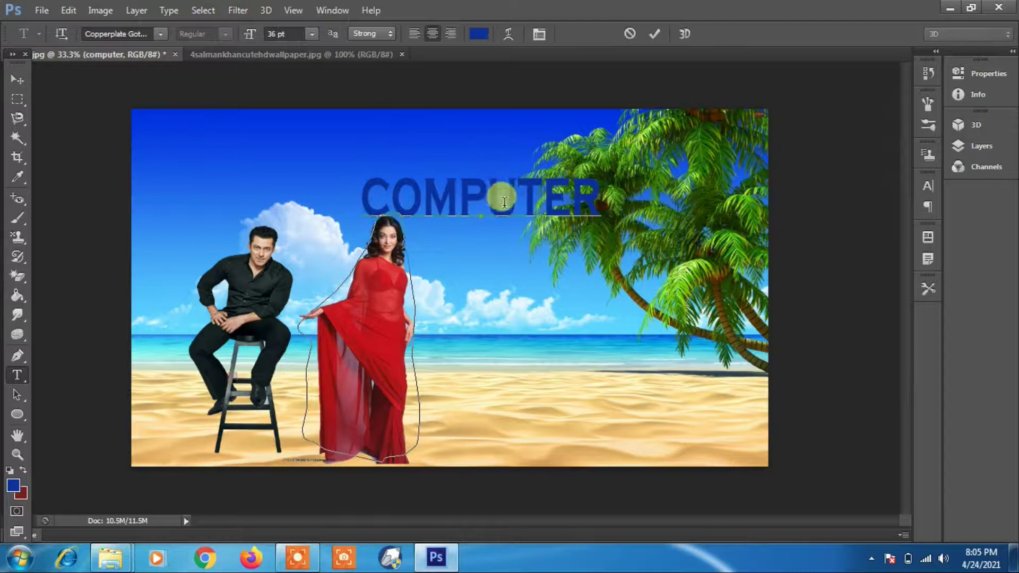
text(JGJGG)
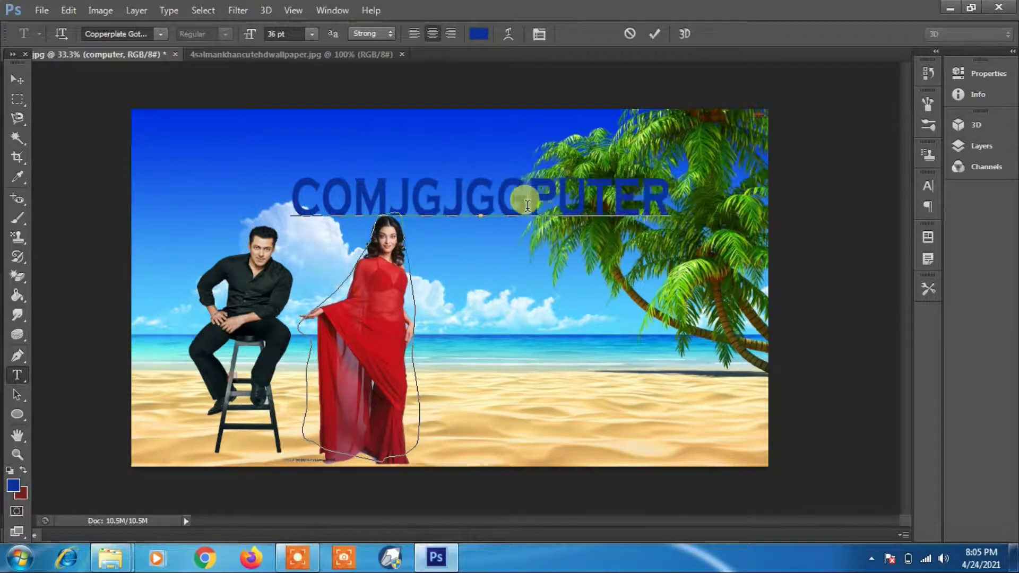
key(BackSpace)
key(BackSpace)
key(BackSpace)
key(Delete)
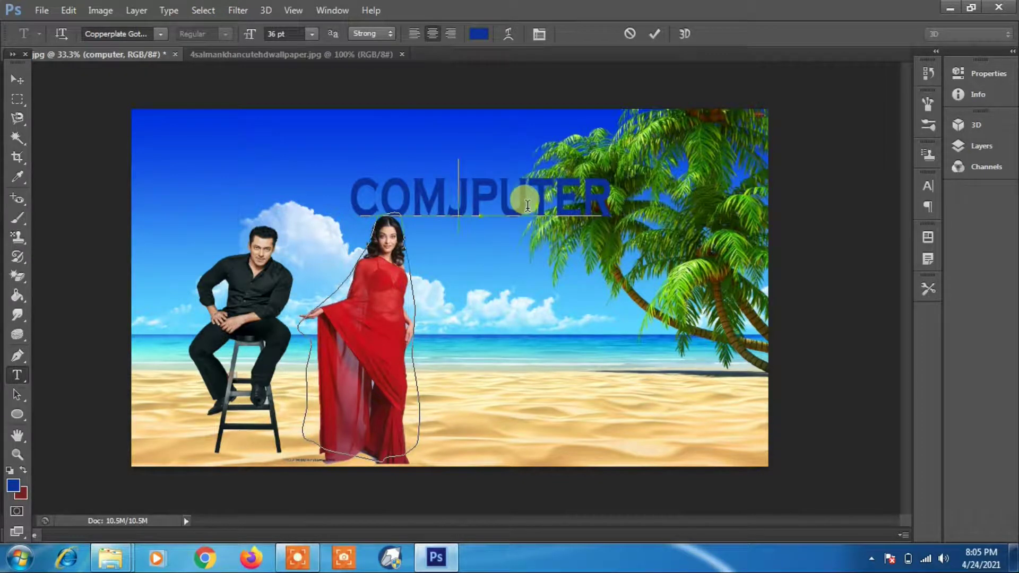
key(BackSpace)
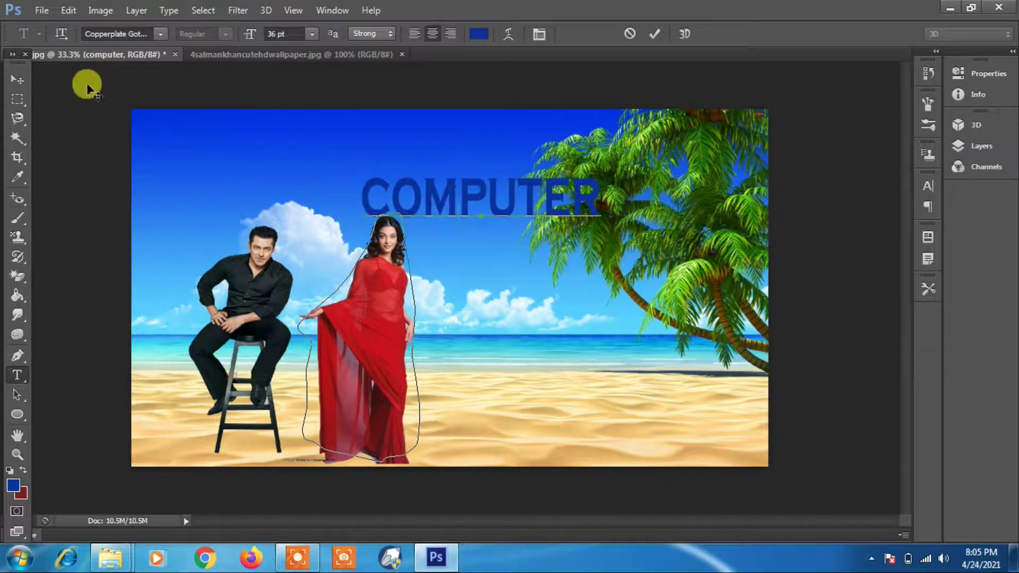
click(26, 78)
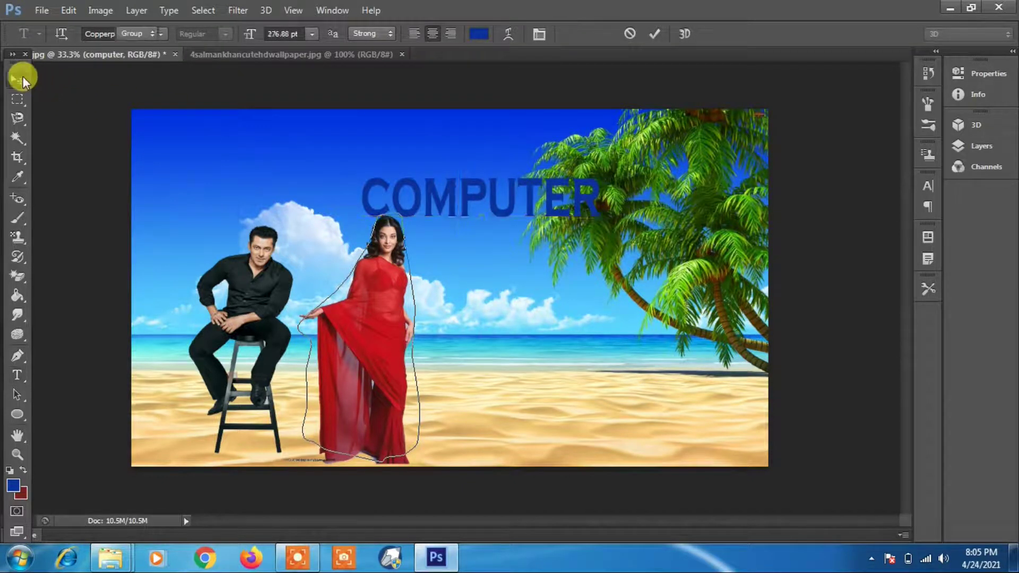
Step: Rasterize the COMPUTER text layer and move the lettering slightly to the left in the sky
click(169, 10)
mouse_move(135, 9)
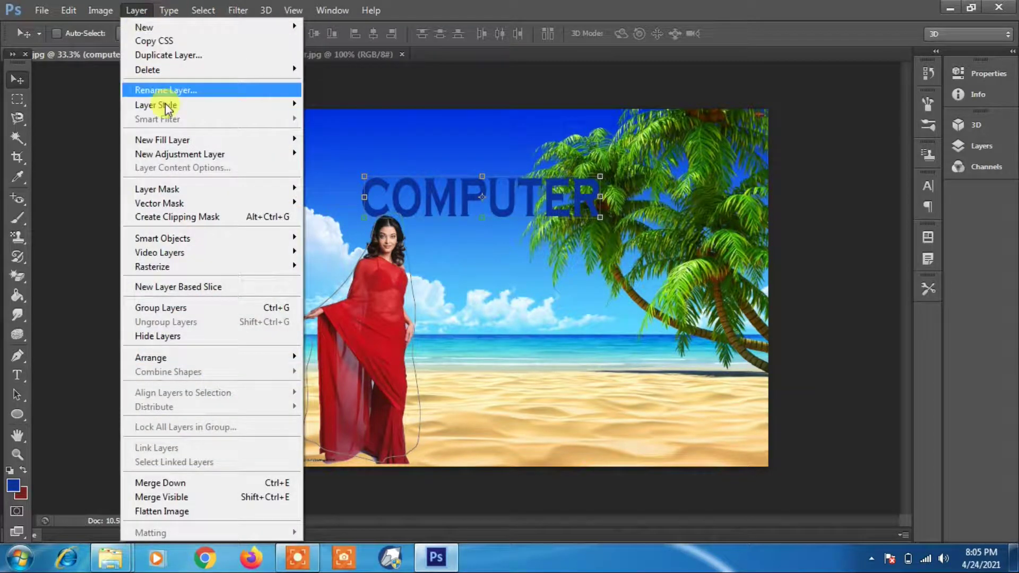
mouse_move(173, 264)
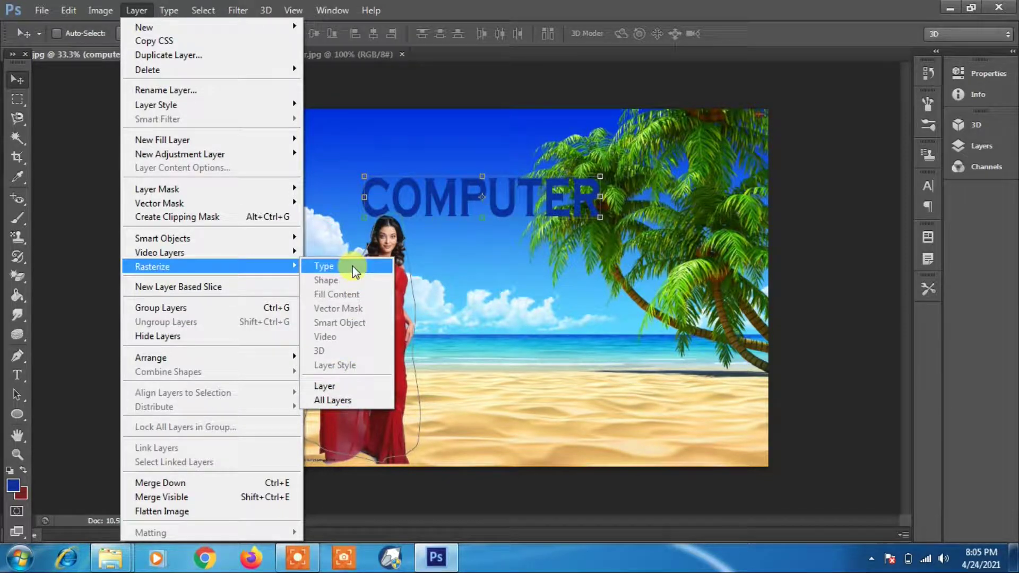
click(342, 388)
drag(452, 203, 443, 203)
Step: Try to edit the rasterized COMPUTER lettering with the Type tool and to move it
click(17, 375)
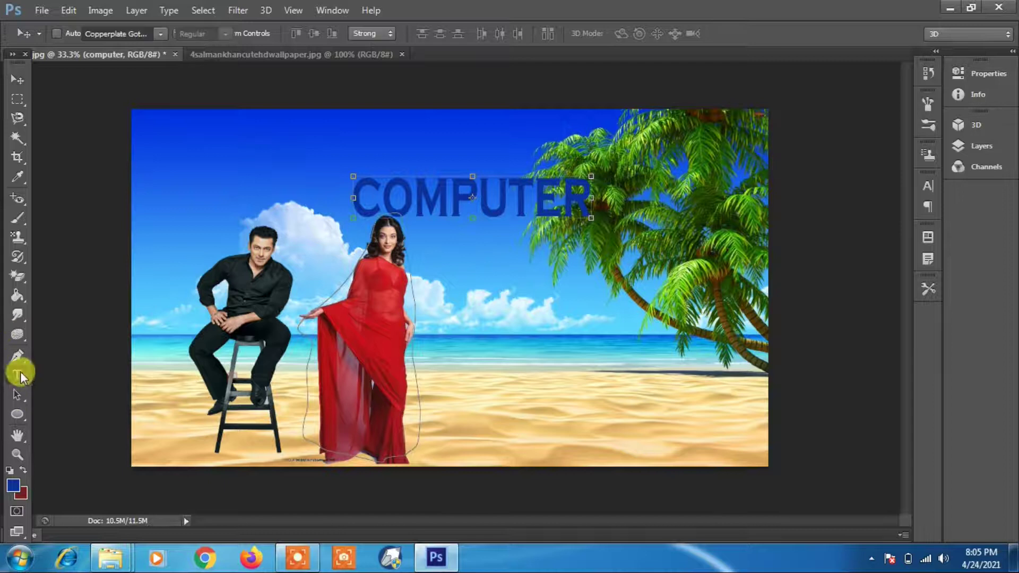
click(428, 207)
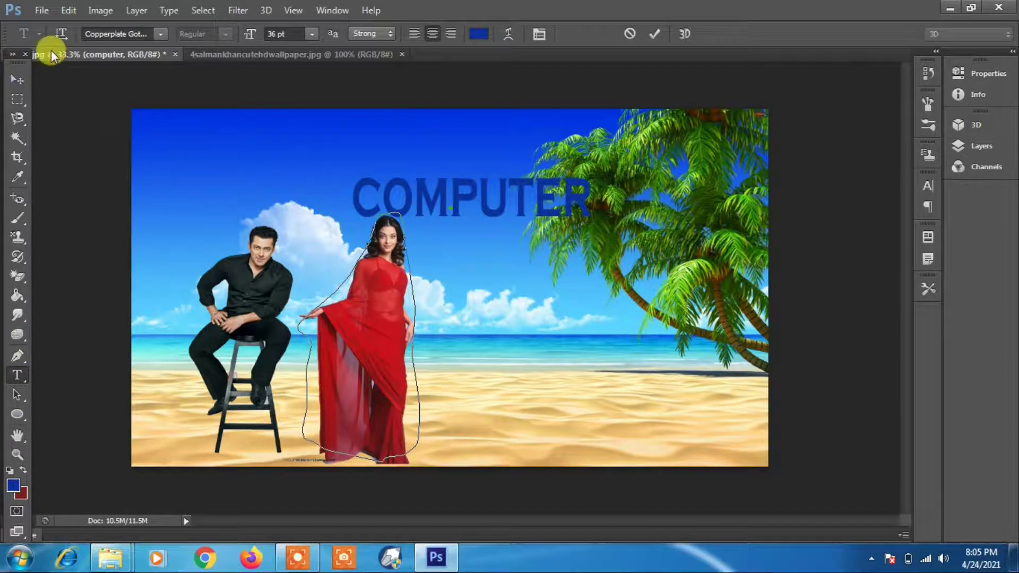
click(18, 79)
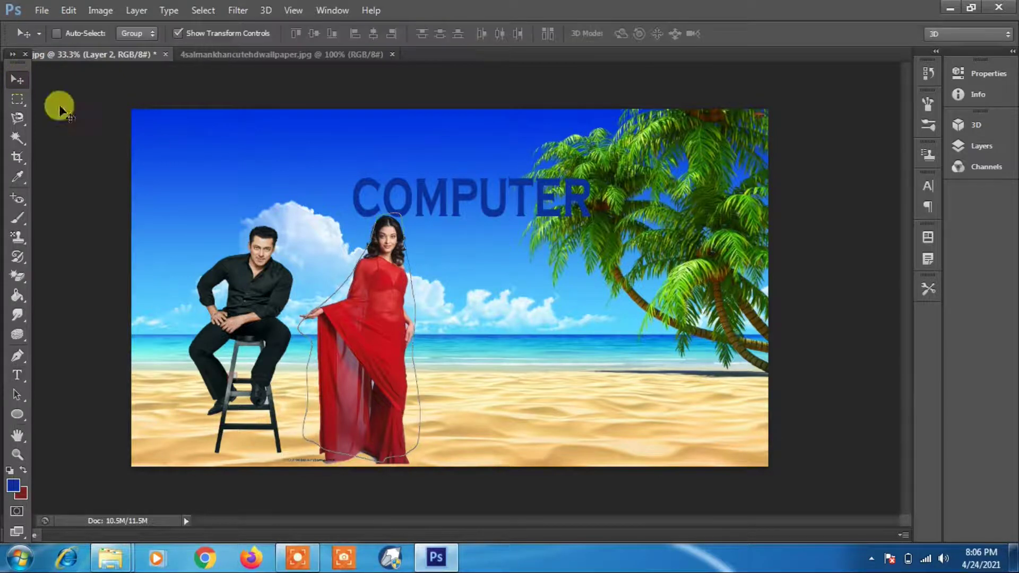
drag(445, 206, 363, 181)
drag(369, 271, 376, 277)
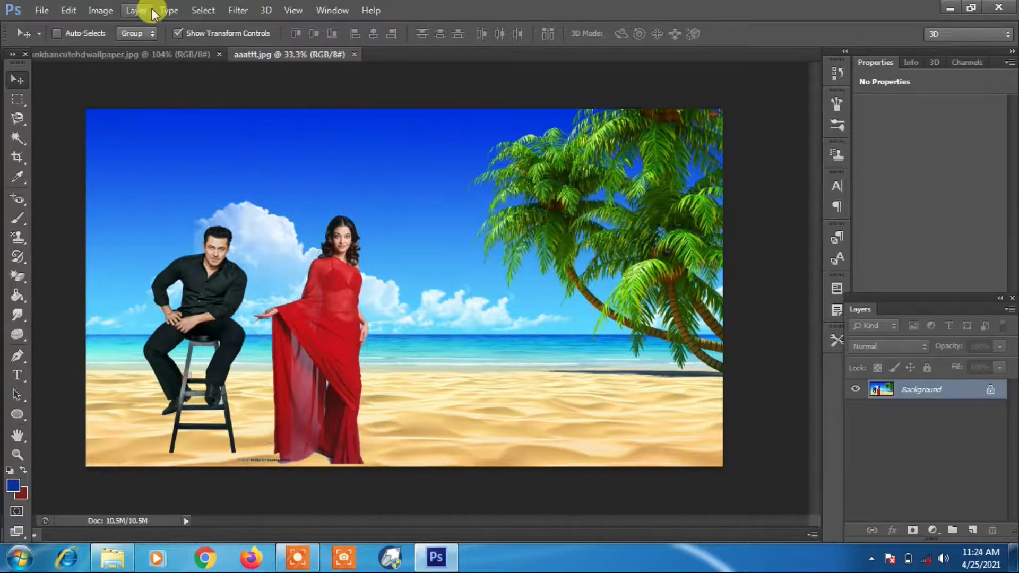
click(143, 10)
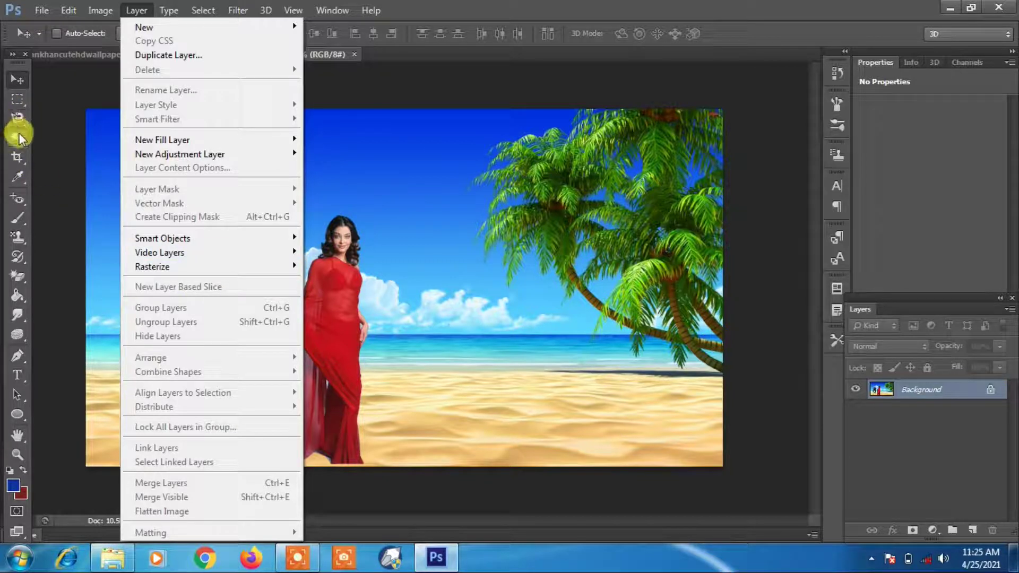
click(416, 214)
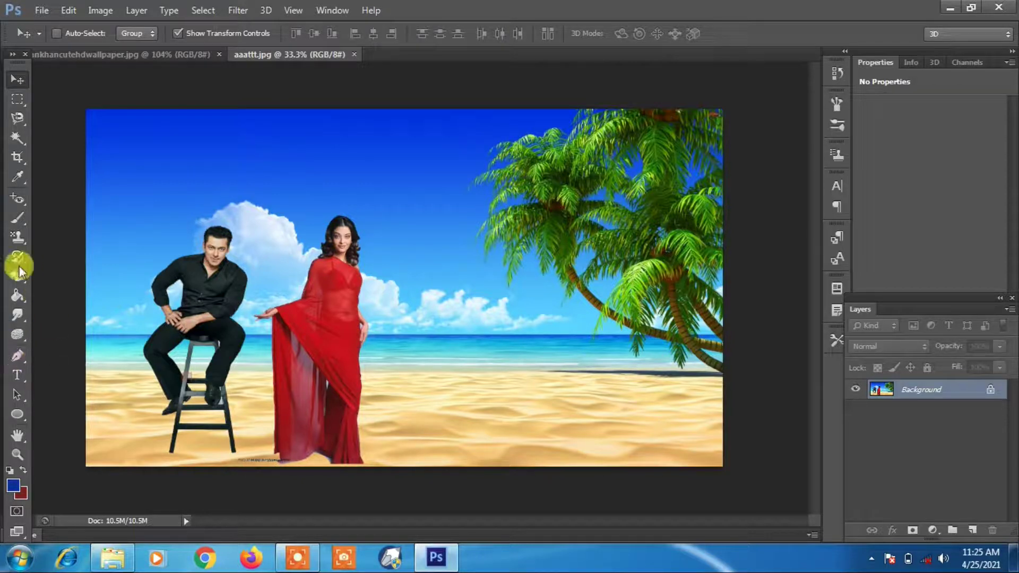
click(169, 9)
mouse_move(154, 15)
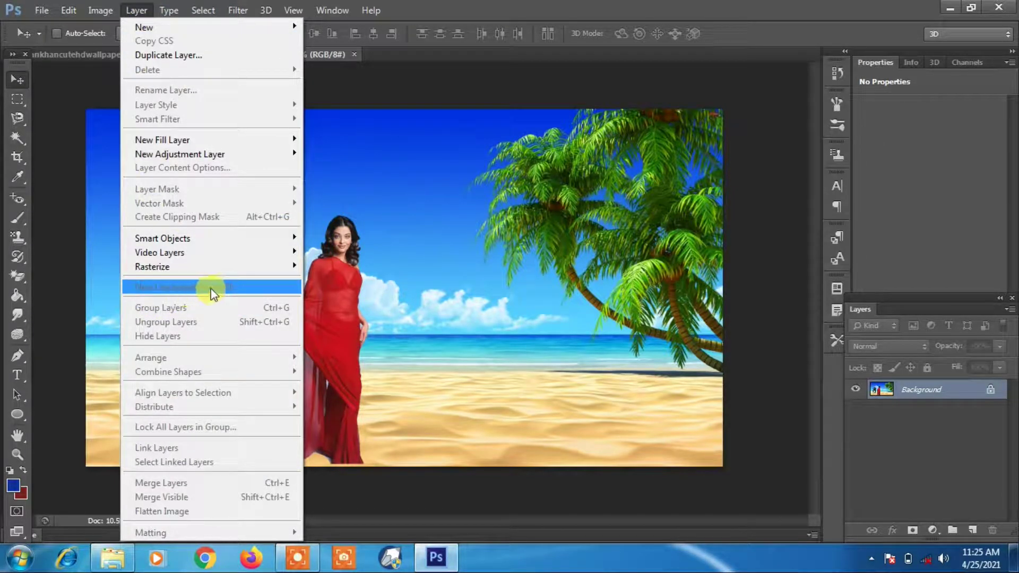
Step: Draw two blue ellipse shapes, one about 406 × 375 px beside the palms and one about 583 × 366 px on the sand
click(17, 414)
drag(404, 186, 514, 285)
drag(495, 329, 638, 419)
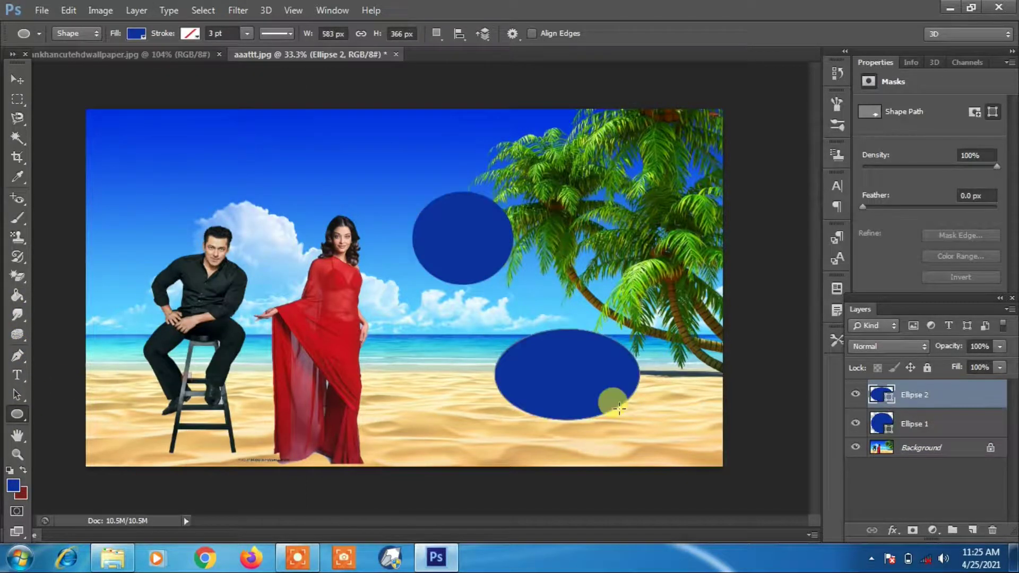
Step: Create a layer-based slice from the ellipse on the sand
click(16, 80)
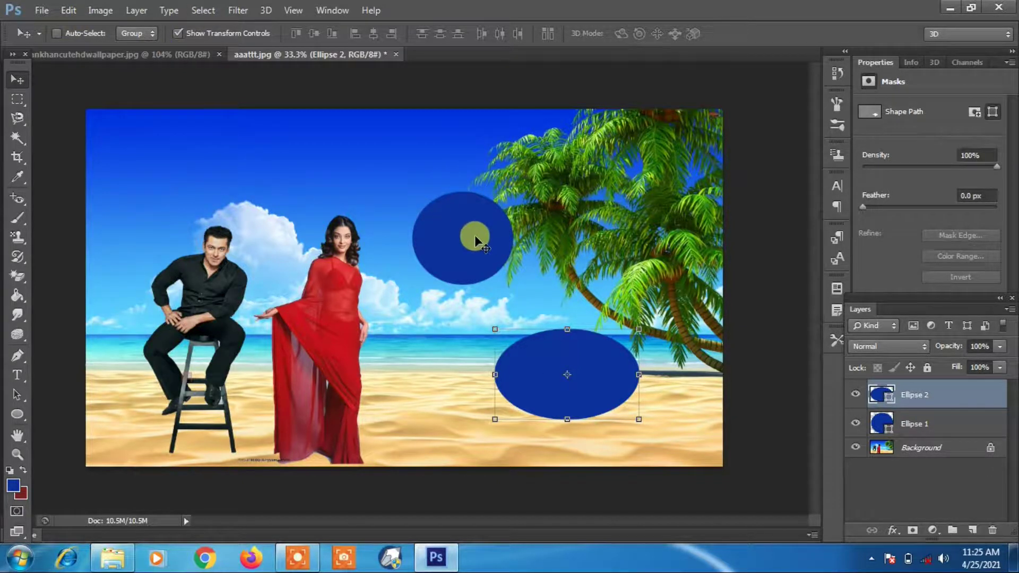
click(137, 10)
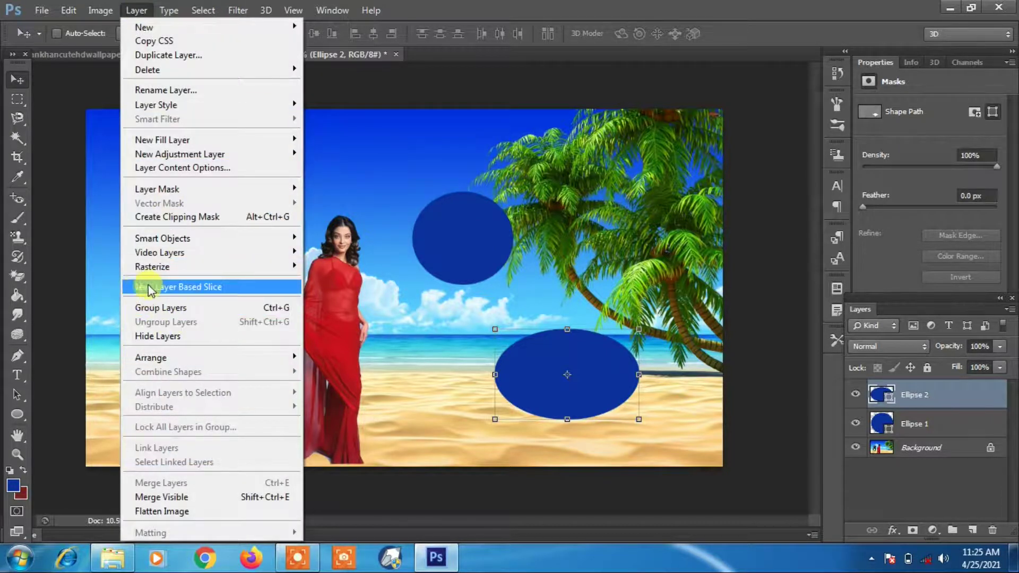
click(218, 288)
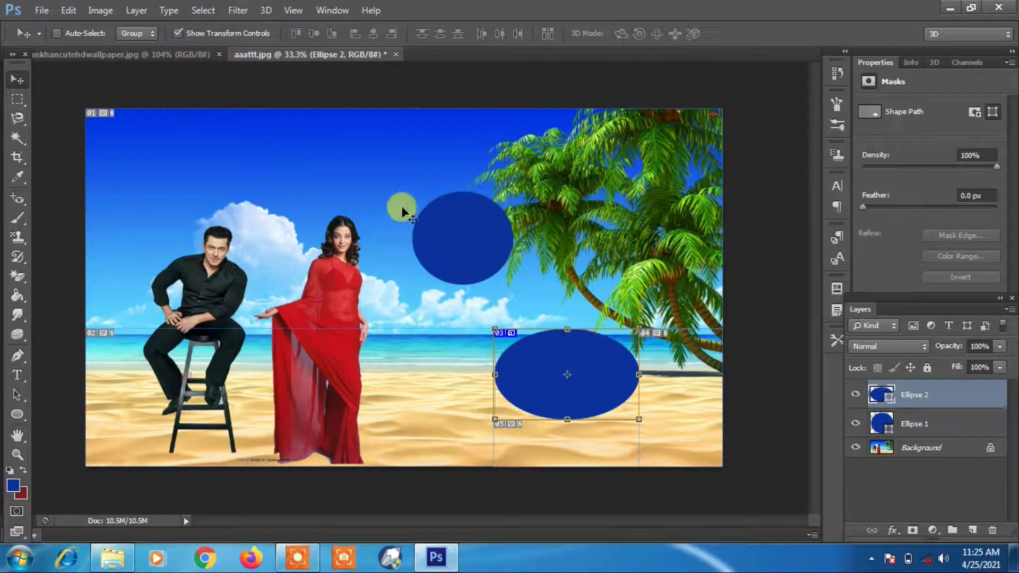
Step: Move the round ellipse in the sky onto the palm trees and create a layer-based slice from it
ctrl+click(444, 228)
drag(452, 226, 547, 206)
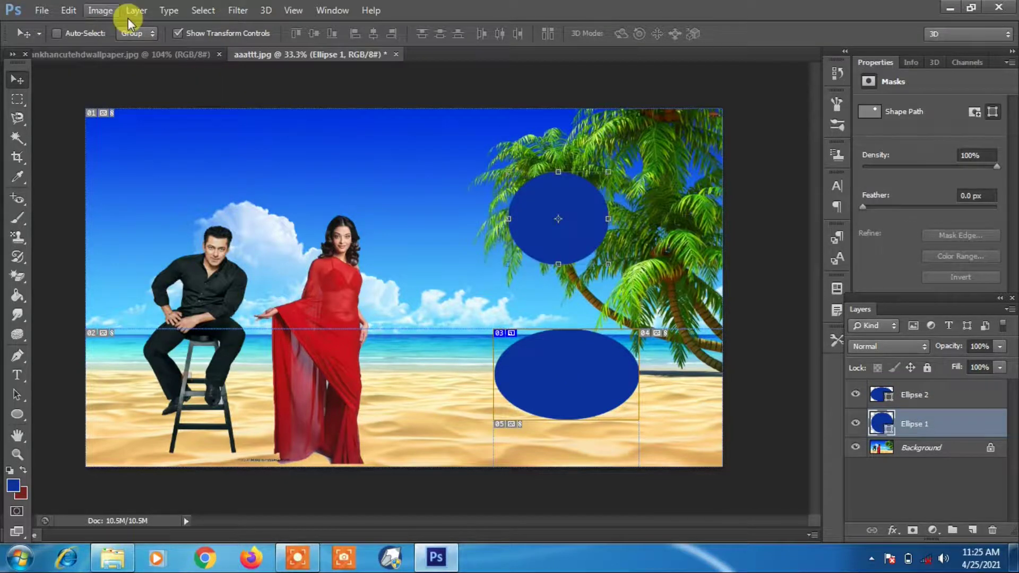
click(168, 11)
mouse_move(136, 10)
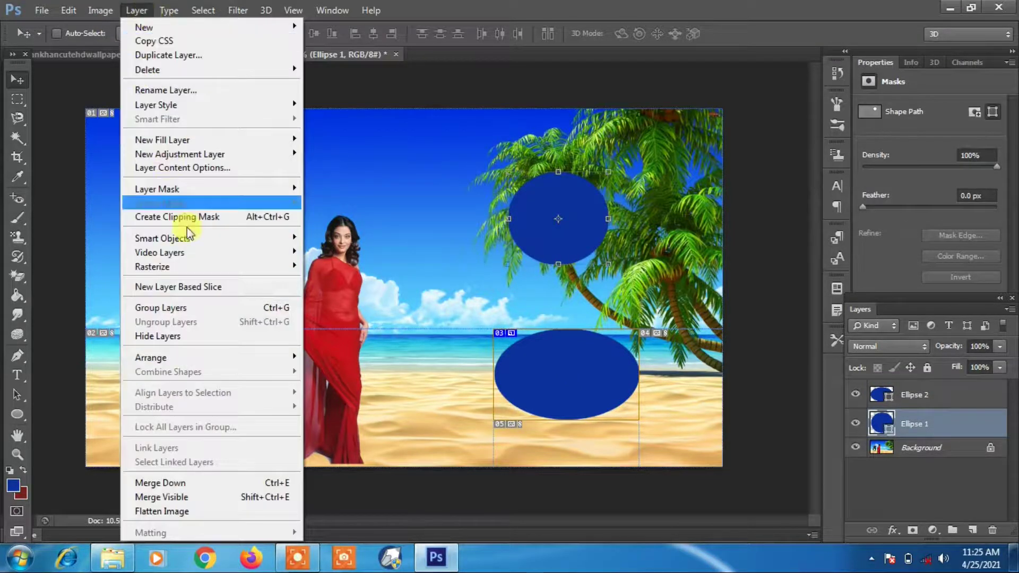
click(196, 289)
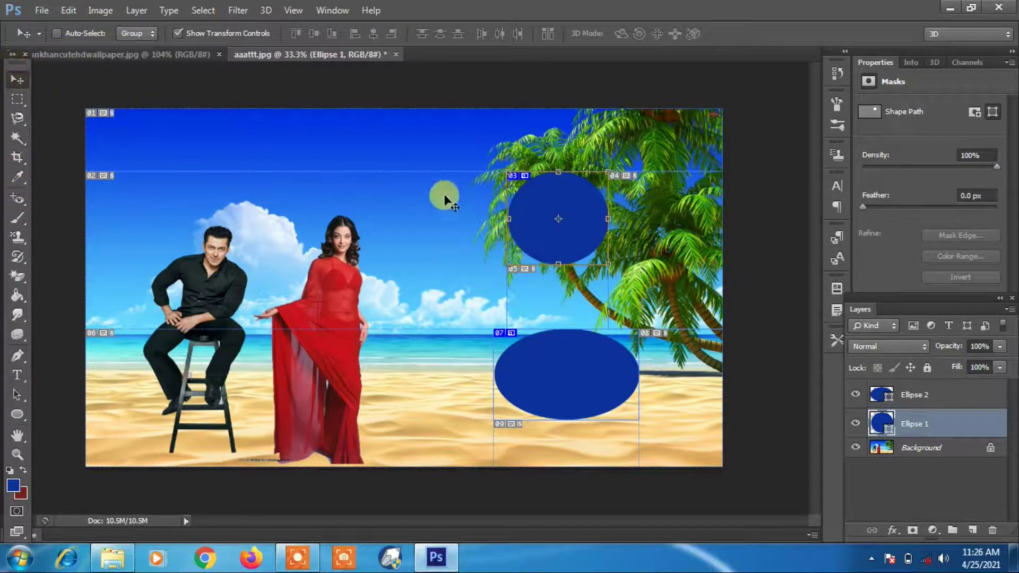
click(169, 10)
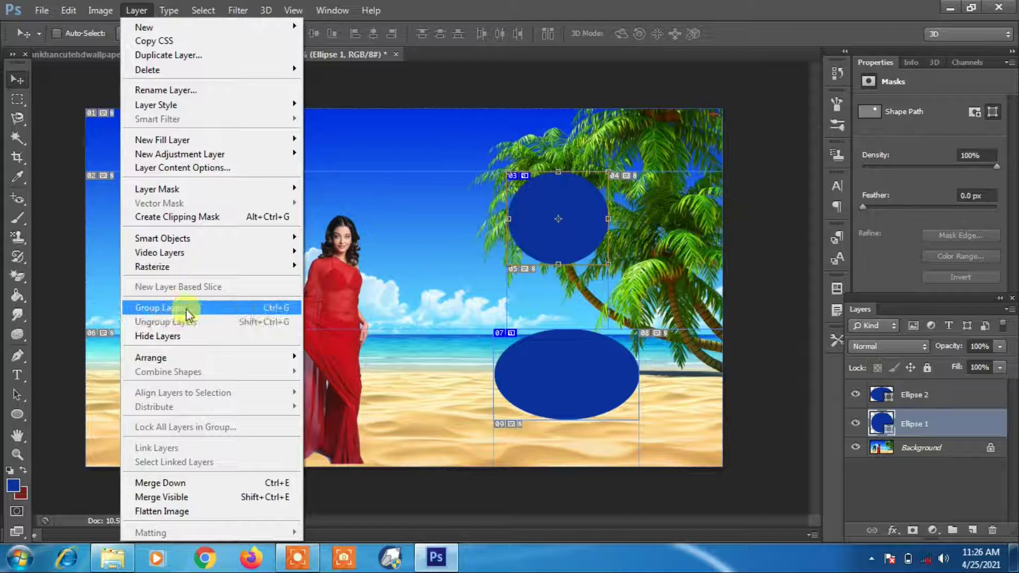
mouse_move(268, 28)
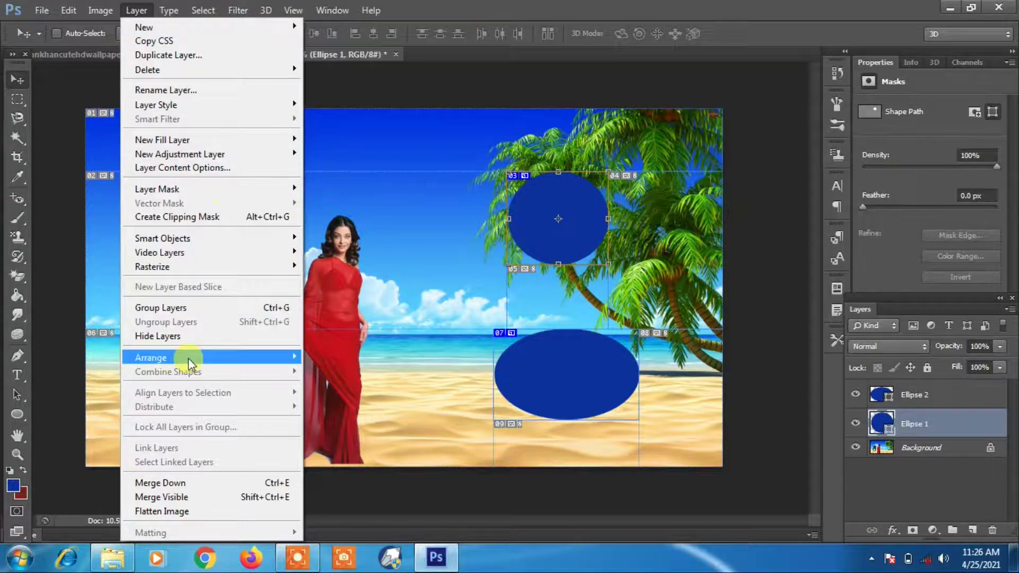
click(683, 349)
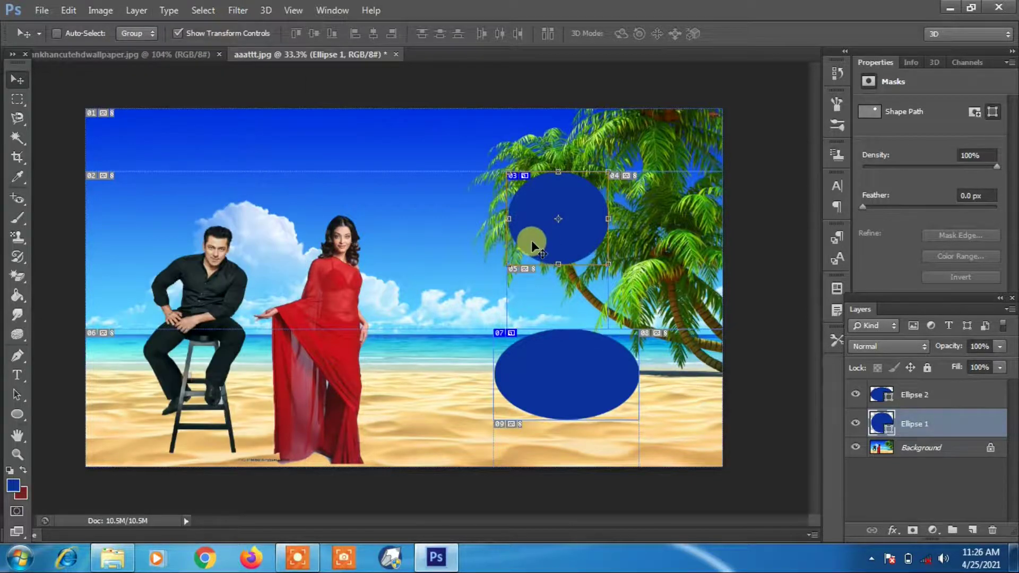
Step: Undo both layer-based slices and the round ellipse's move, and deselect the layers
key(ctrl+alt+z)
key(ctrl+alt+z)
key(ctrl+alt+z)
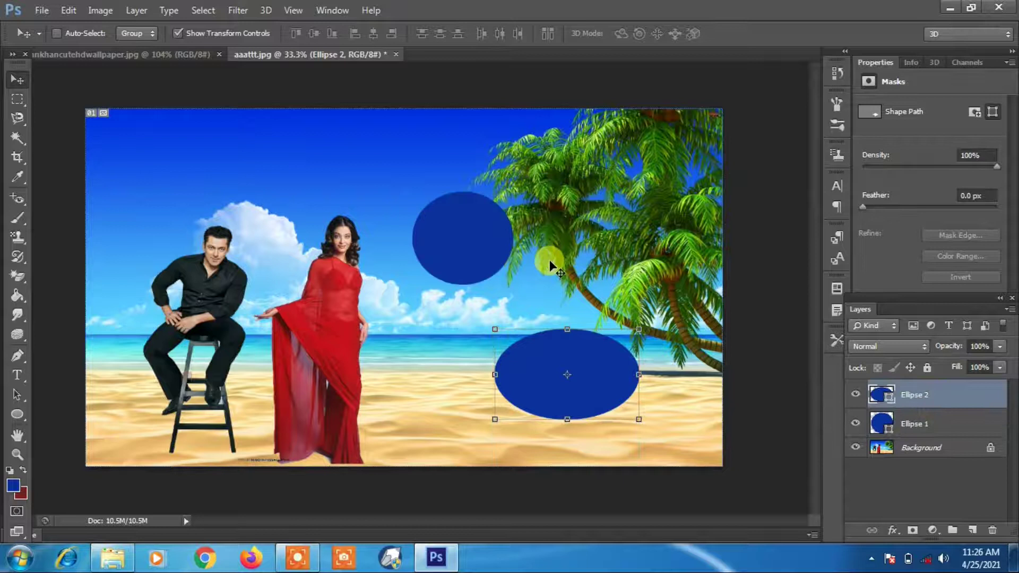
ctrl+click(610, 273)
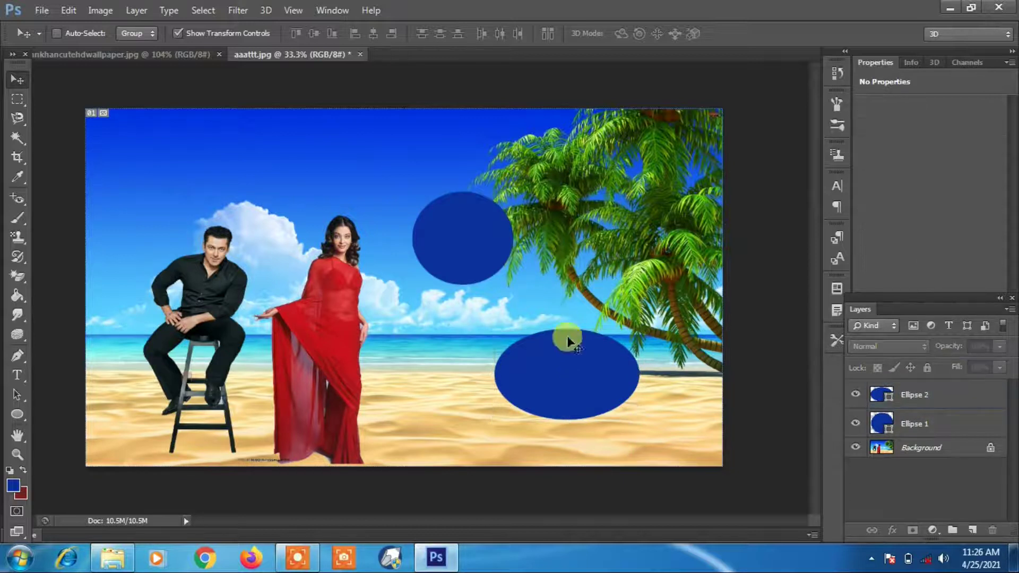
Step: Draw a third blue ellipse about 538 × 309 px in the sky above the two people, and select all three ellipse layers
click(17, 414)
drag(225, 135, 361, 215)
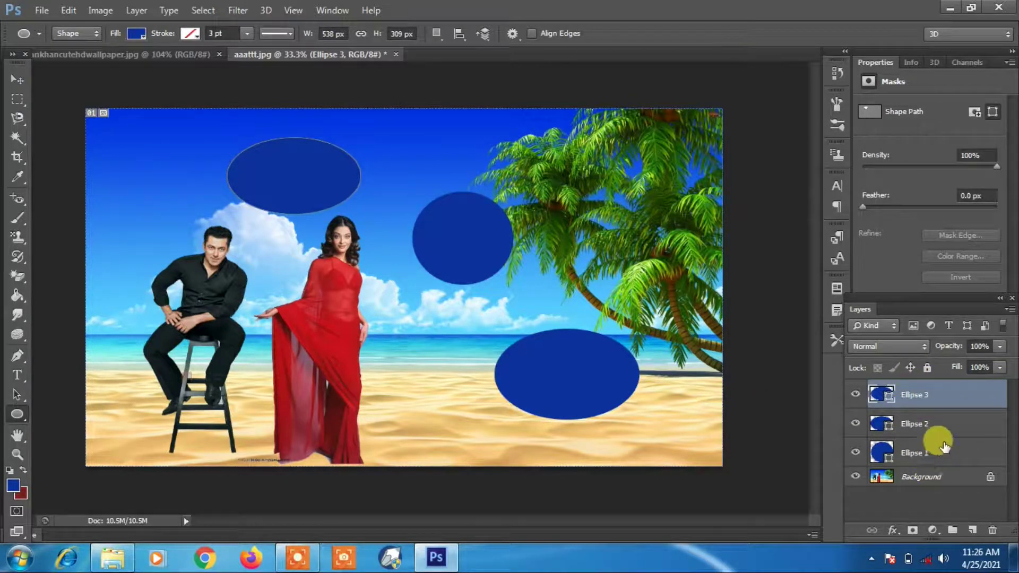
click(948, 463)
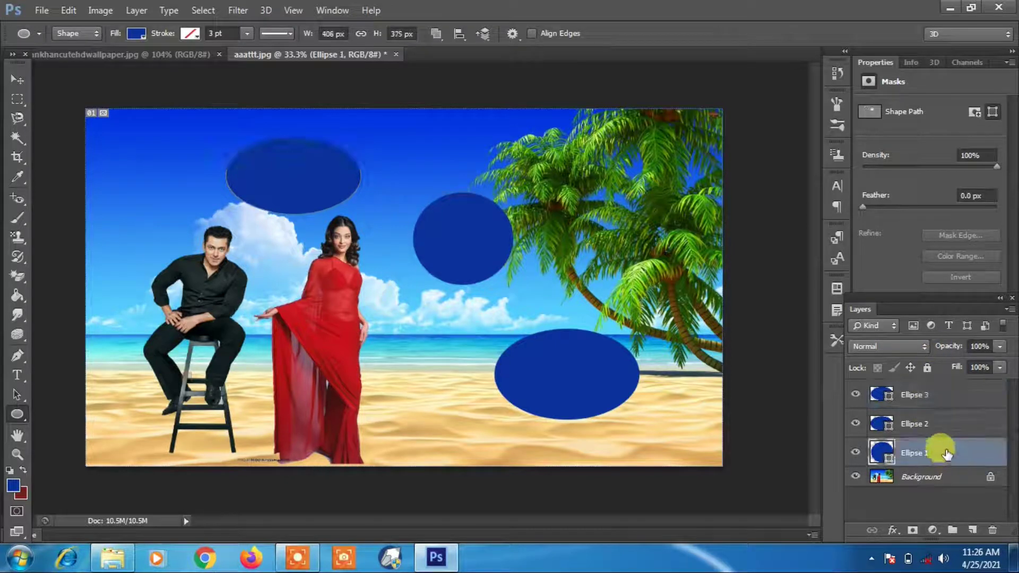
shift+click(948, 395)
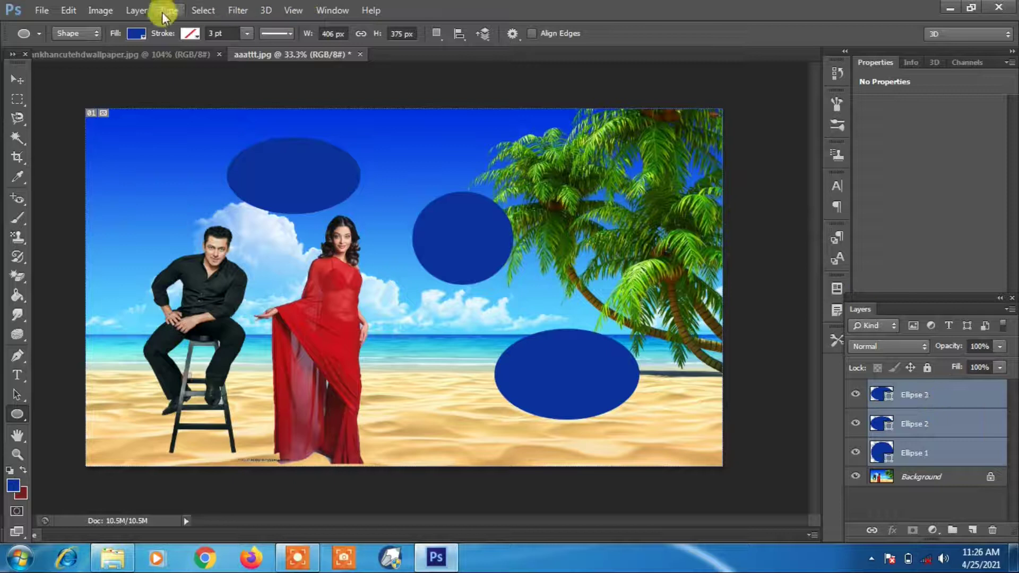
Step: Group the three selected ellipse layers, toggle the group's visibility off and on, and expand it
click(137, 10)
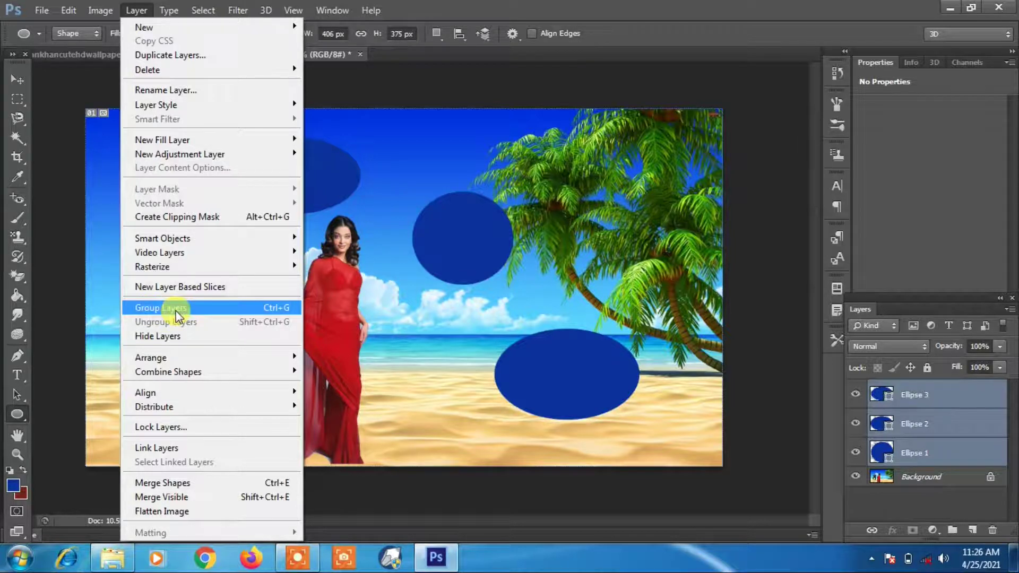
click(160, 308)
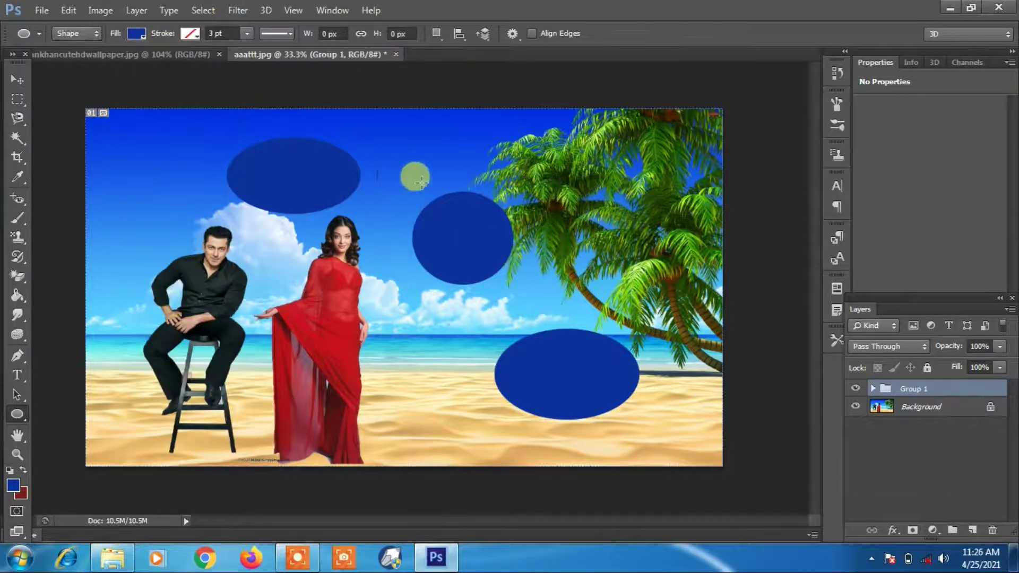
click(855, 391)
click(856, 391)
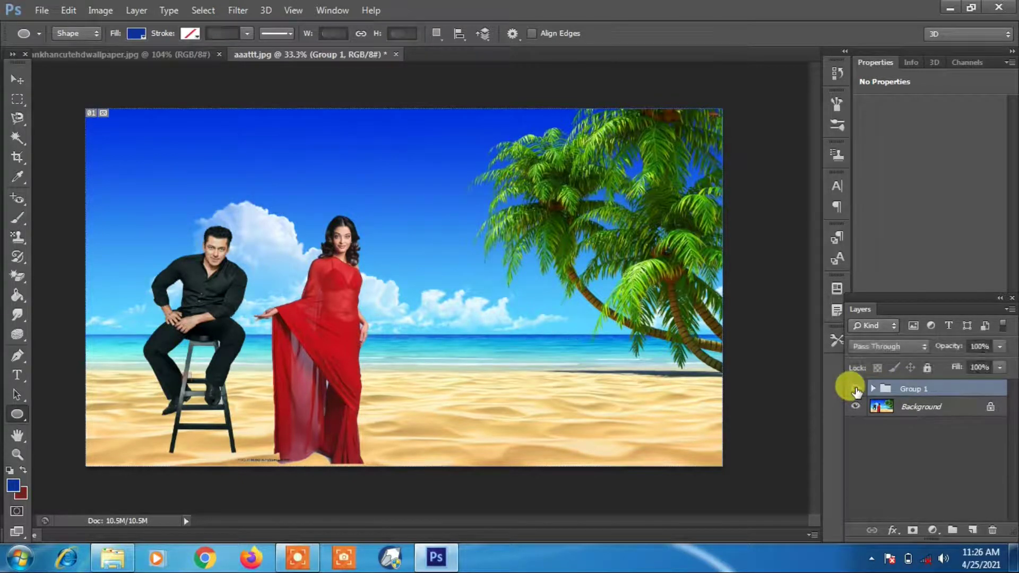
click(873, 390)
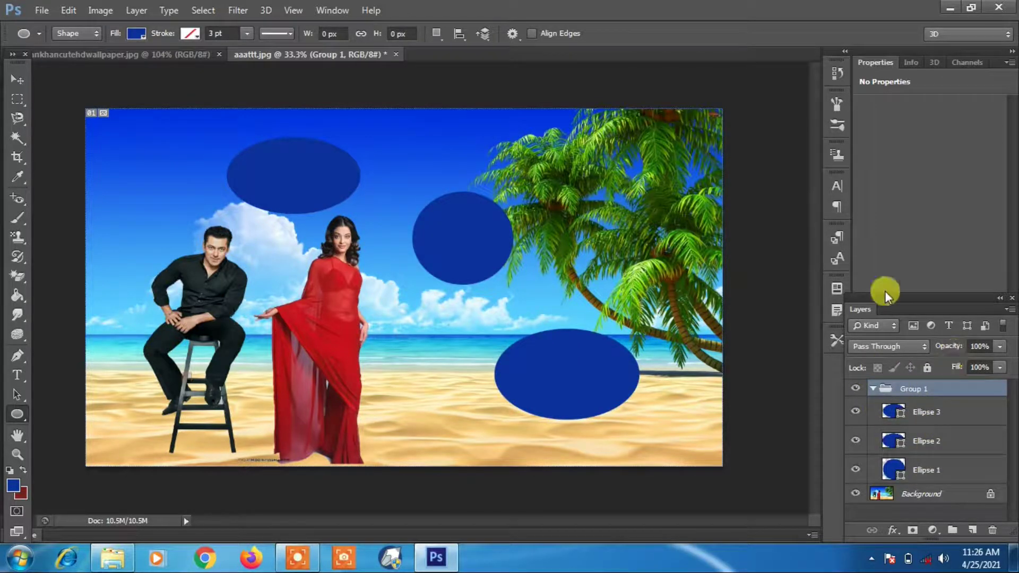
Step: Ungroup the three ellipse layers
click(141, 11)
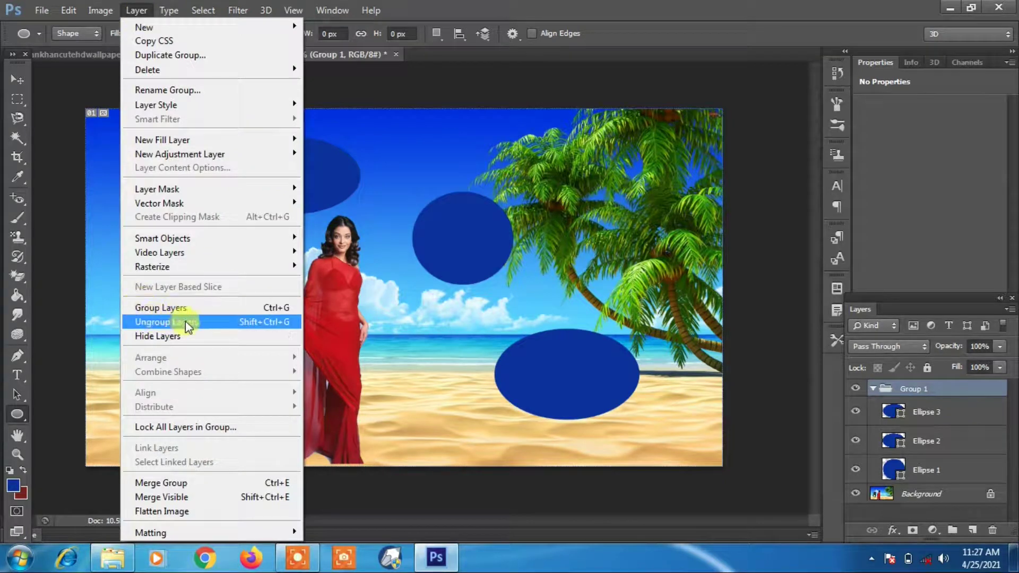
click(149, 324)
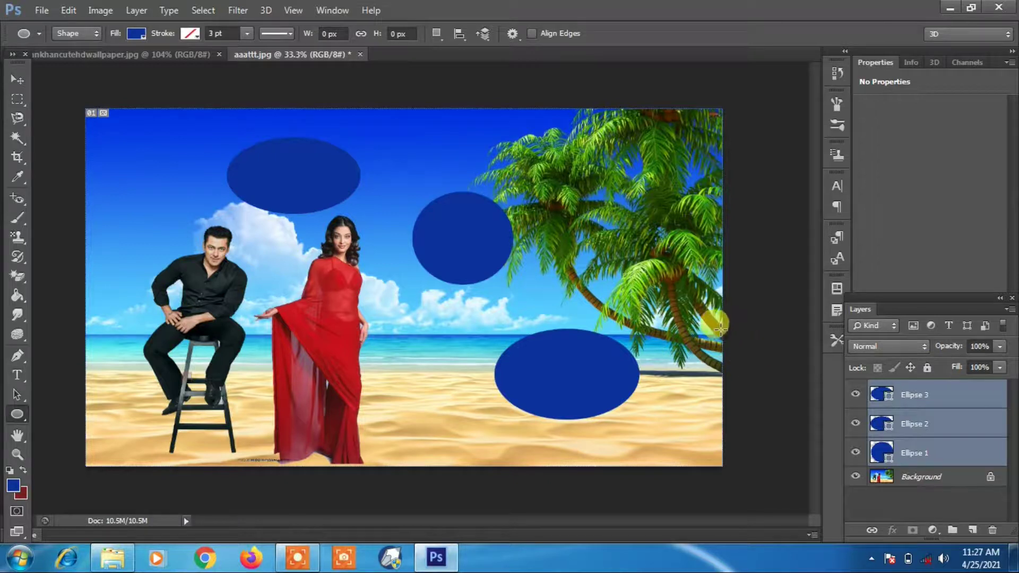
click(139, 11)
mouse_move(163, 28)
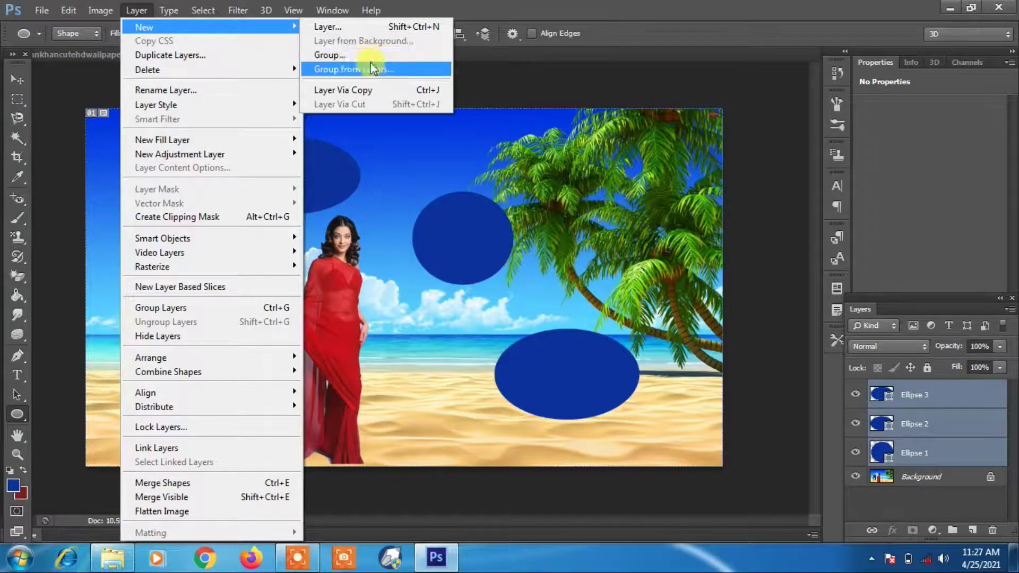
mouse_move(186, 351)
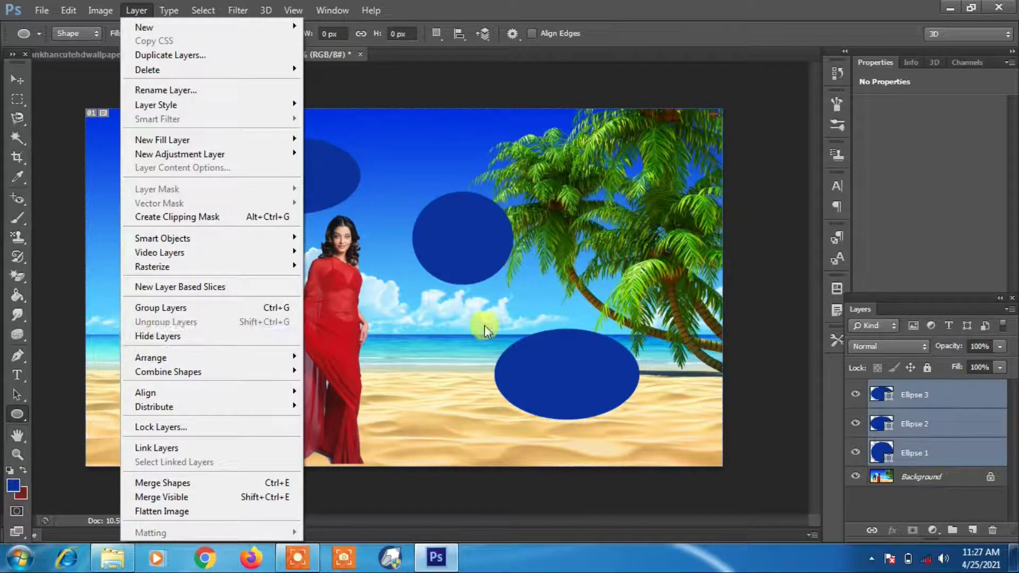
click(763, 332)
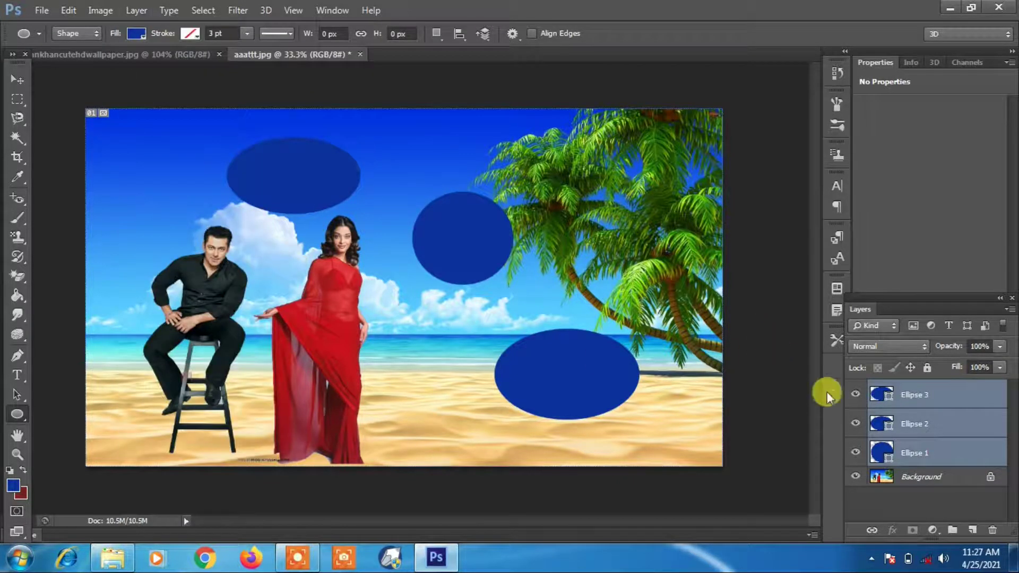
Step: Hide each of the three ellipse layers individually
click(855, 395)
click(856, 424)
click(855, 453)
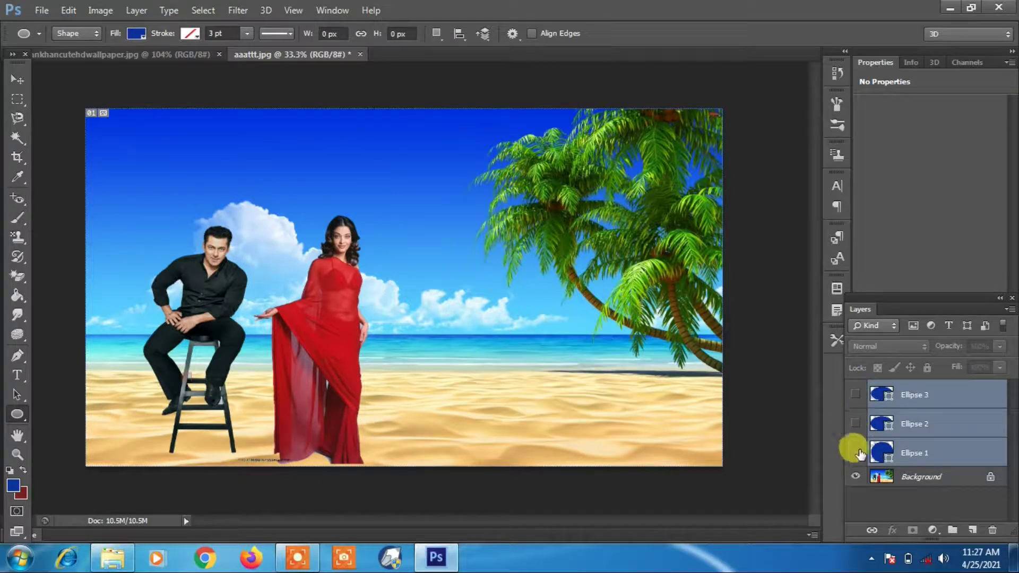
drag(856, 401, 858, 468)
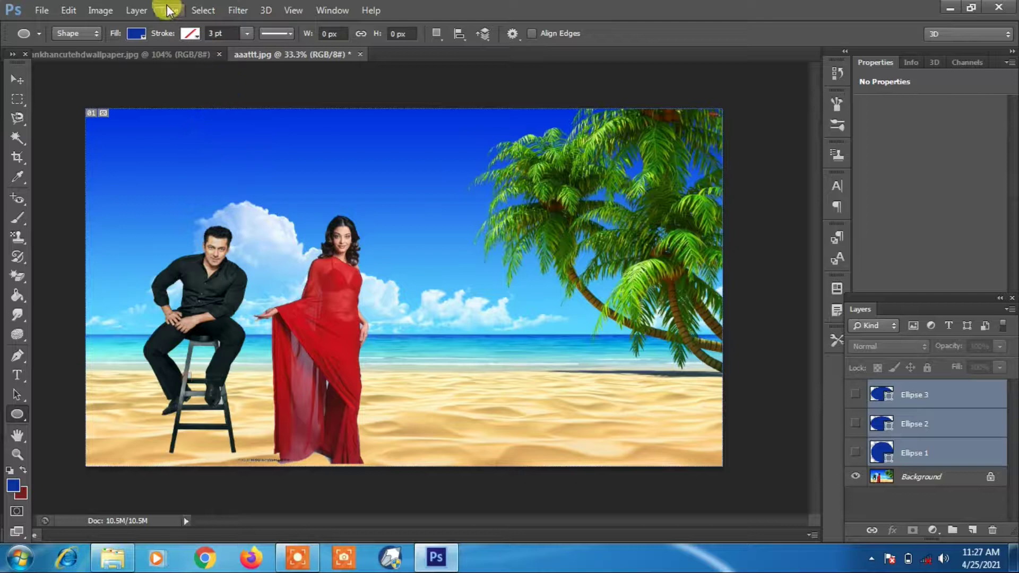
Step: Show all three selected ellipse layers again with the Show Layers command
click(137, 10)
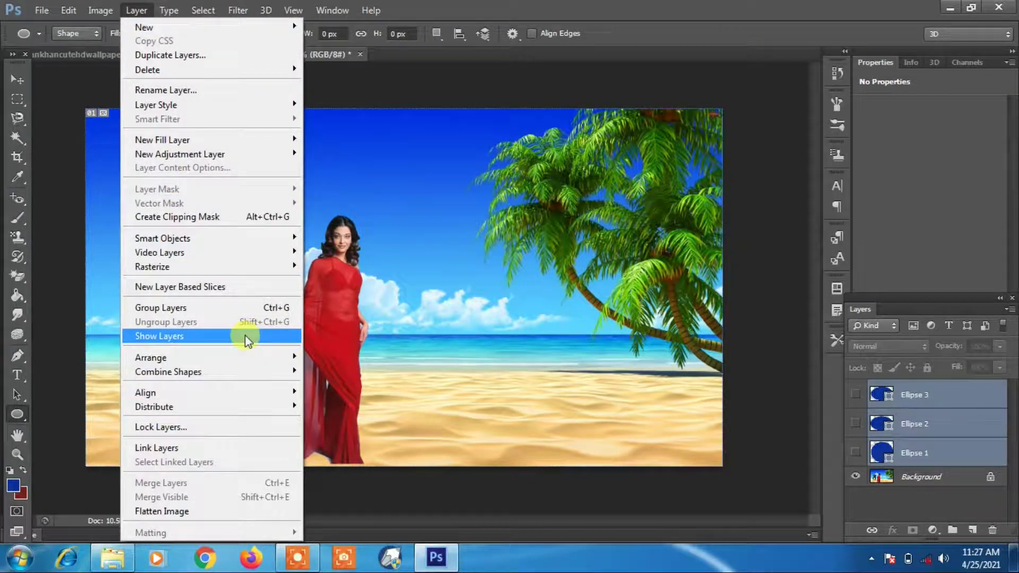
click(183, 342)
click(661, 324)
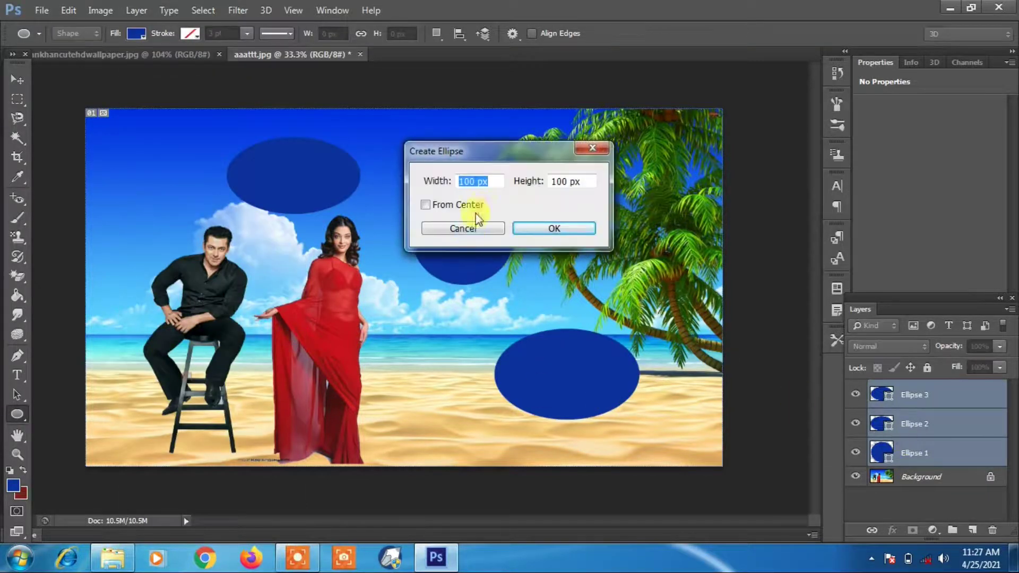
click(592, 149)
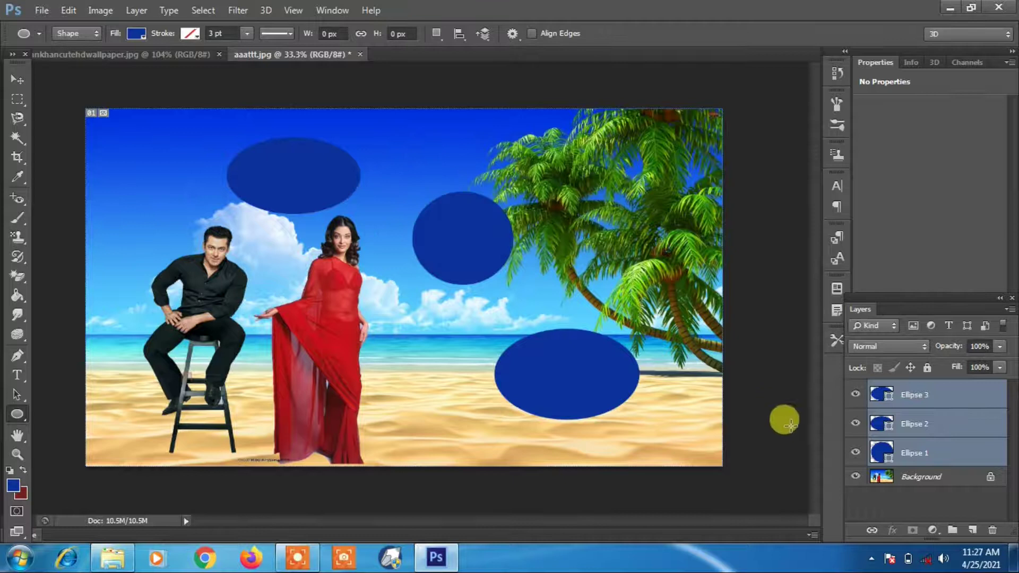
Step: Select only Ellipse 2 and Ellipse 3, hide them with Hide Layers, and show them again
click(914, 436)
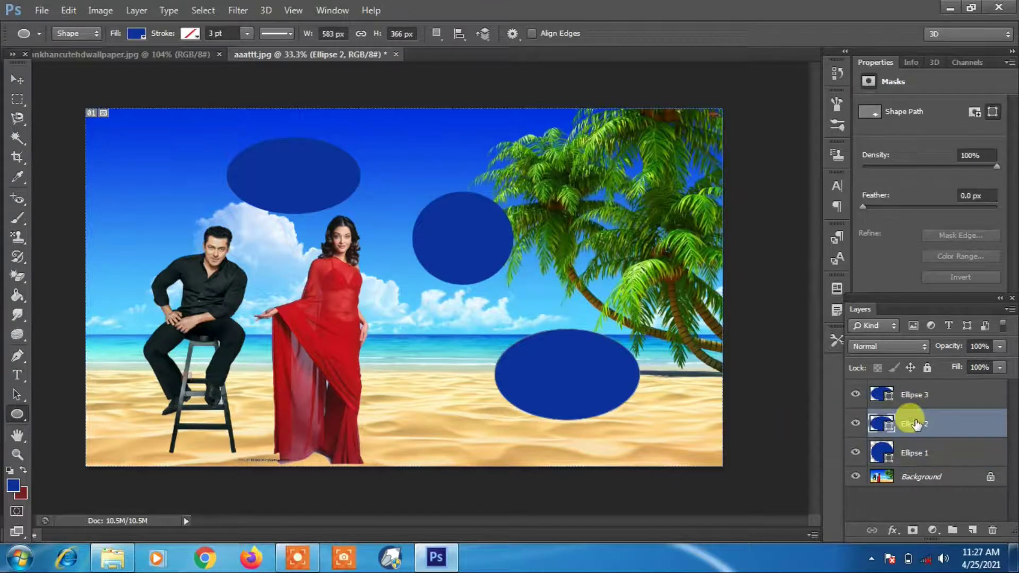
shift+click(914, 398)
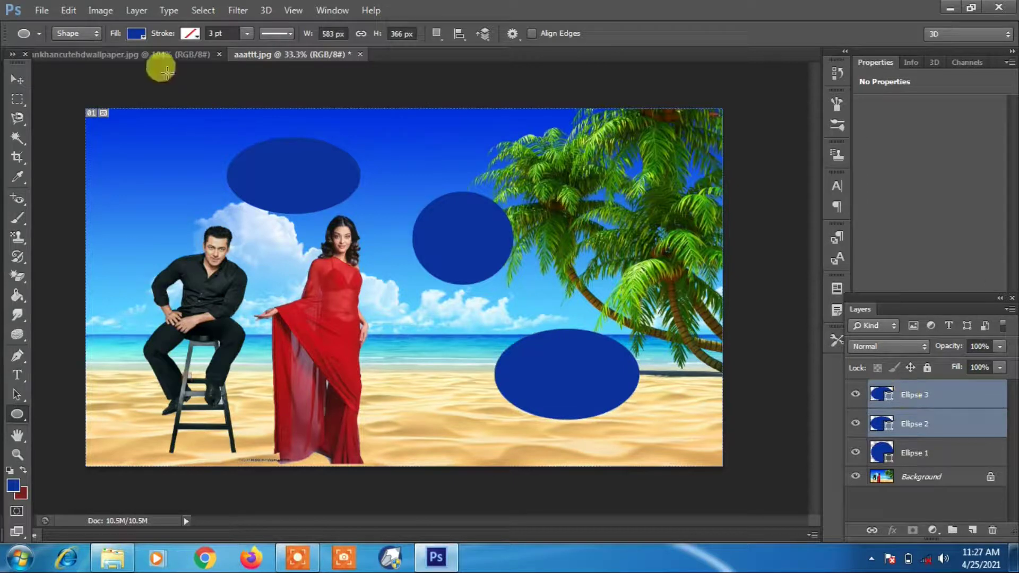
click(168, 11)
mouse_move(139, 10)
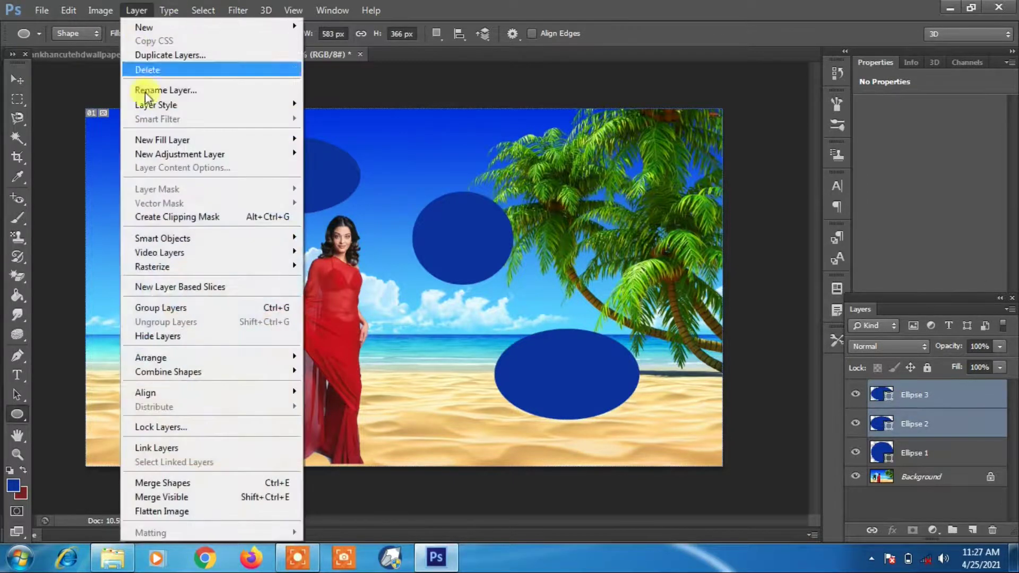
click(189, 336)
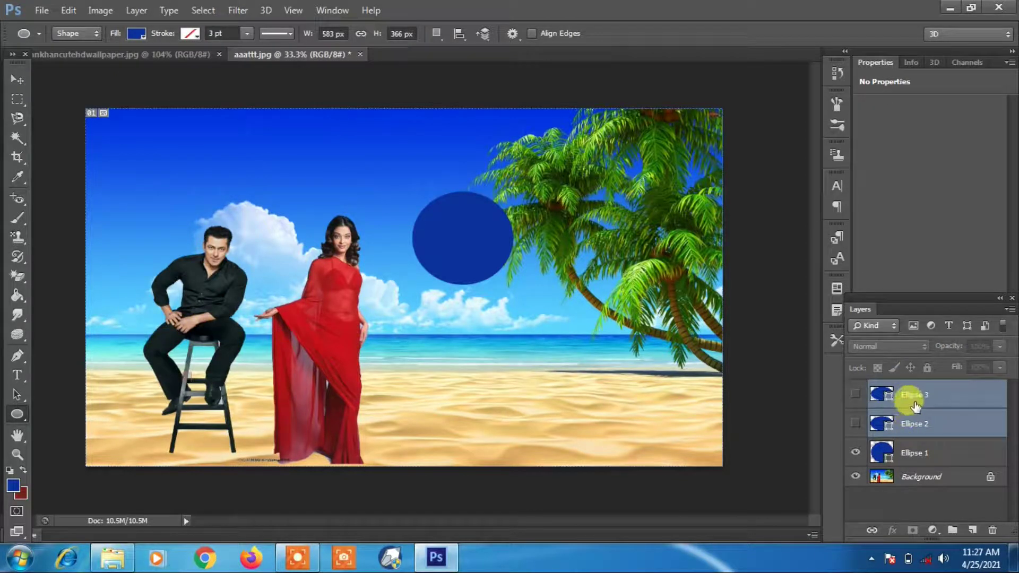
click(146, 15)
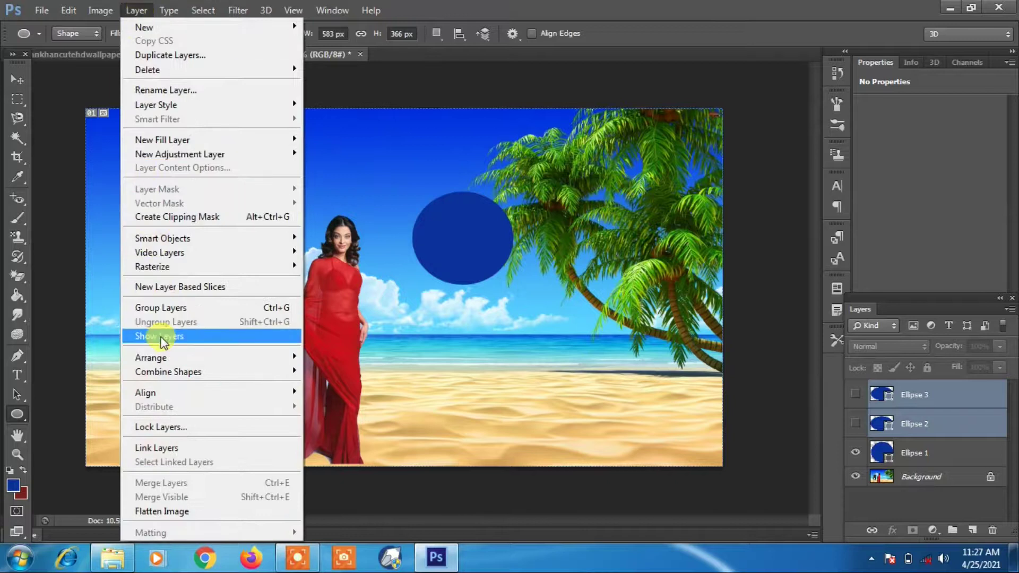
click(179, 340)
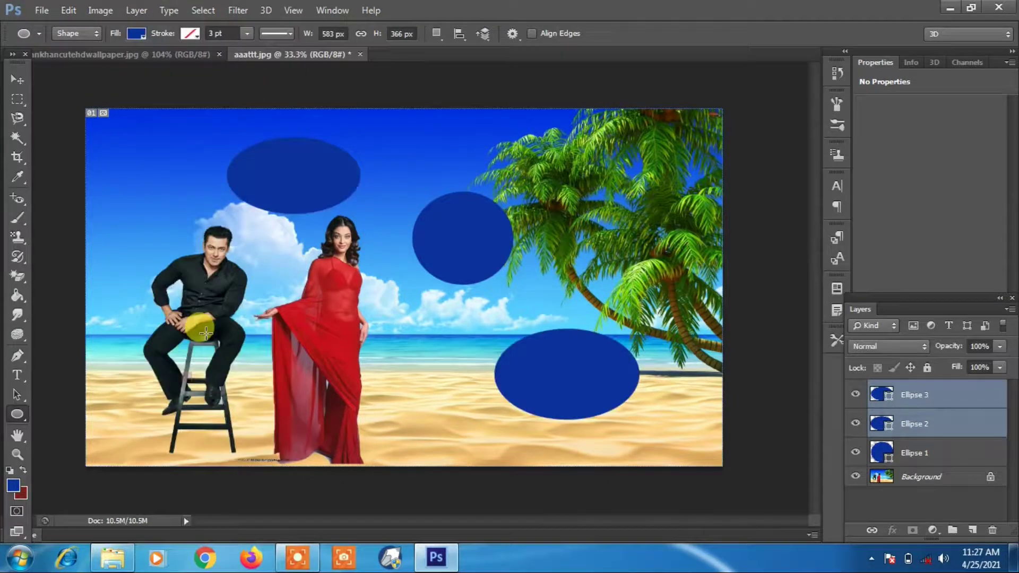
Step: Delete the wide ellipses above the people and on the sand, and move the round ellipse to the shoreline beside the palms
click(137, 10)
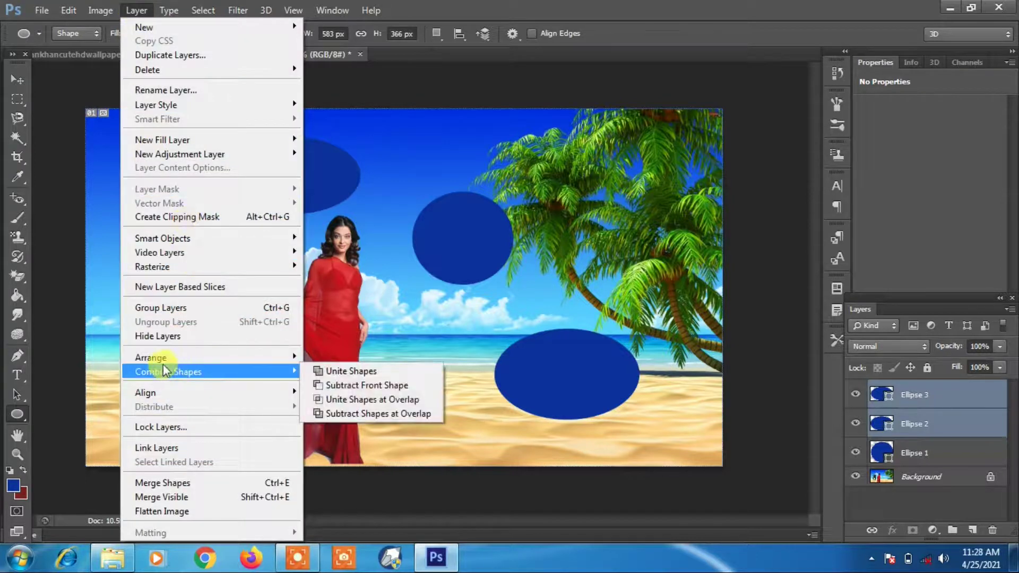
mouse_move(198, 357)
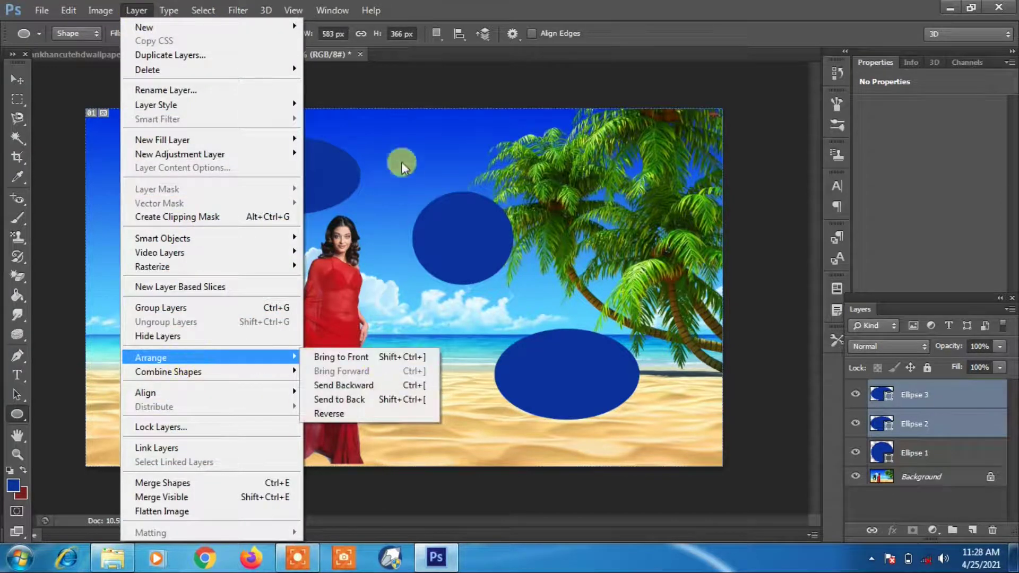
click(14, 79)
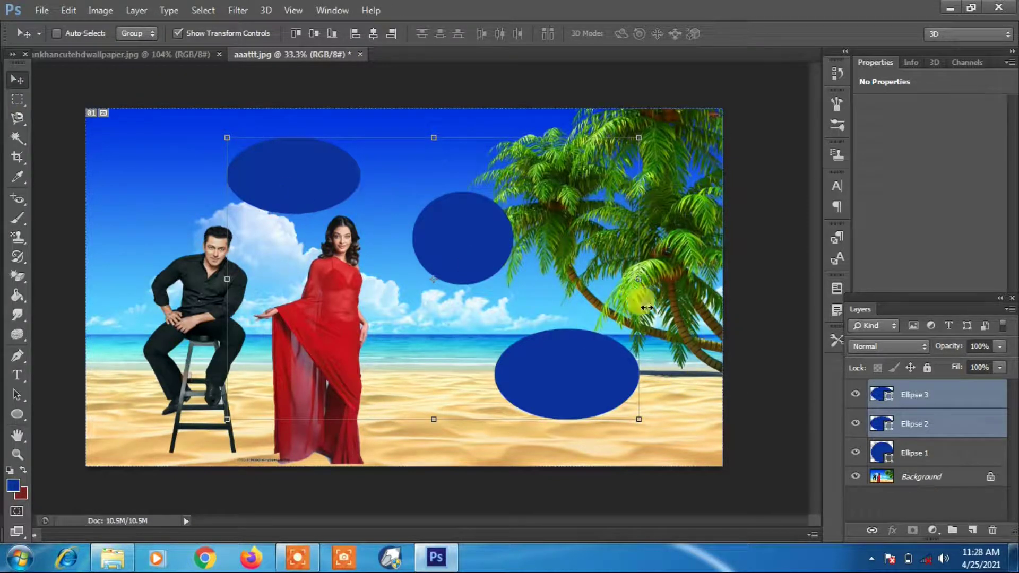
key(Delete)
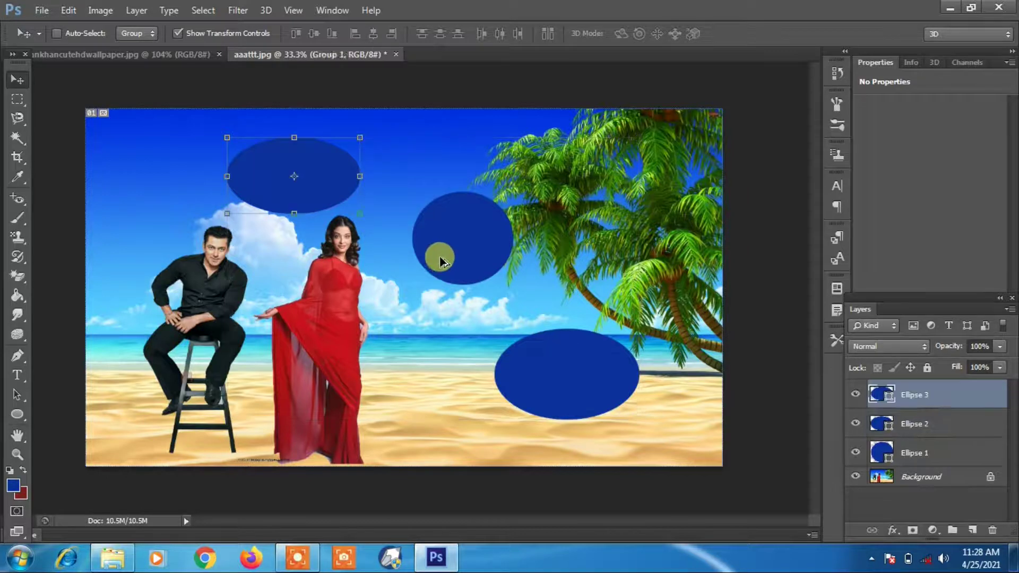
drag(430, 259, 544, 353)
Step: Draw a blue ellipse about 421 × 498 px beside the woman and one about 624 × 453 px over her head, shifting the latter slightly lower
click(15, 416)
drag(396, 216, 503, 344)
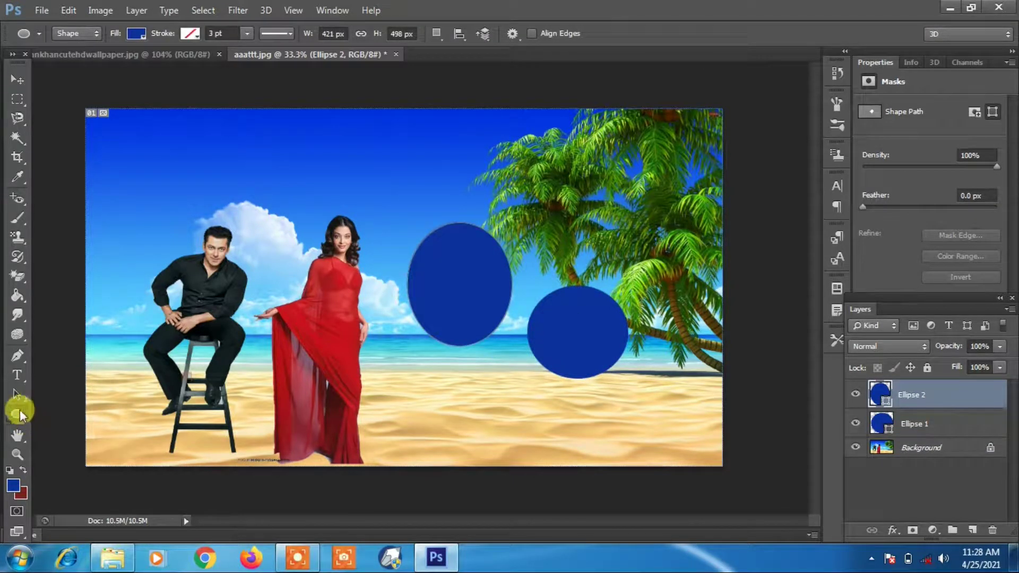
drag(278, 150, 435, 262)
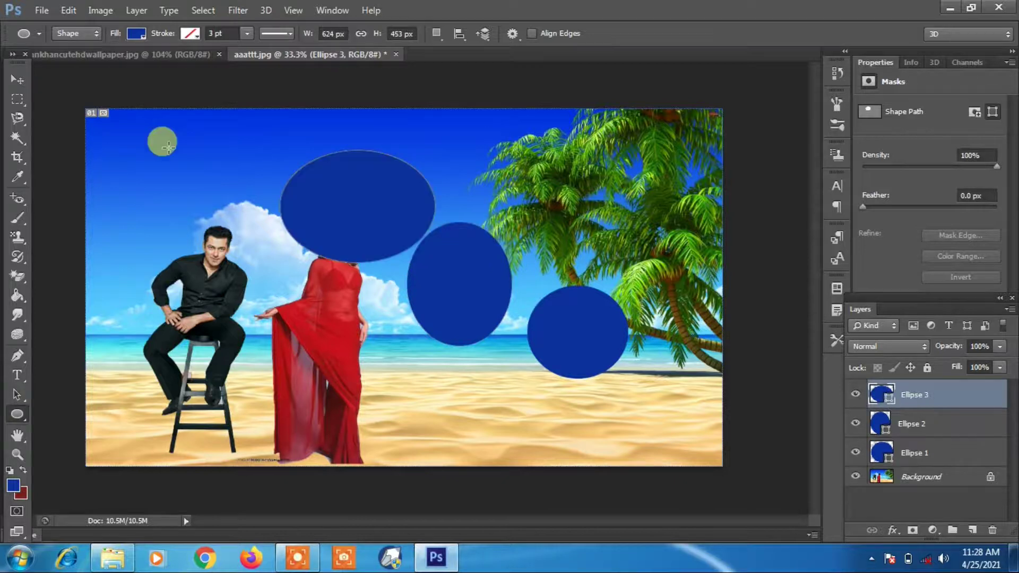
click(17, 79)
drag(405, 214, 394, 230)
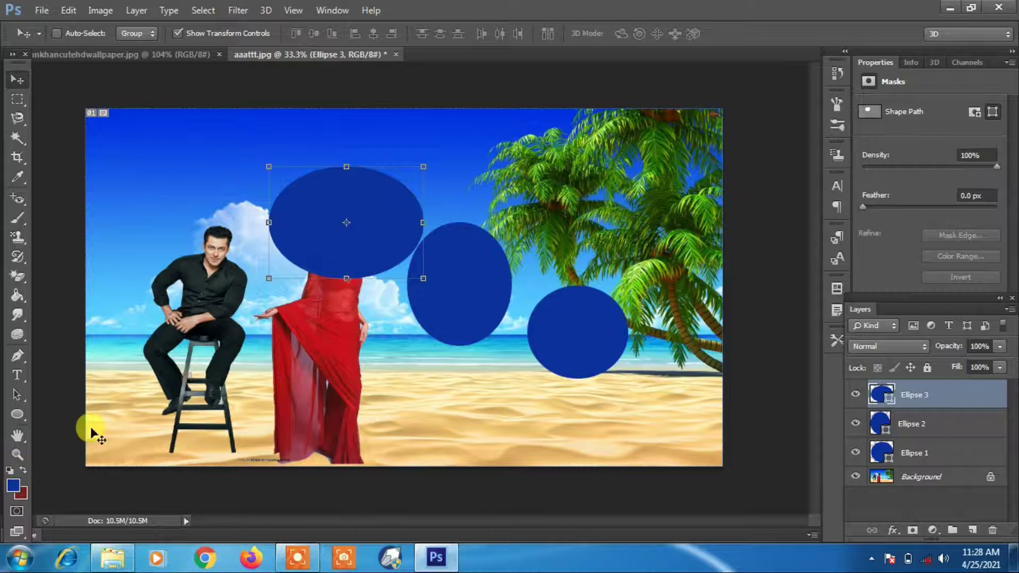
Step: Rasterize the ellipse over the woman's head and fill it with magenta #e60cbf using the Paint Bucket
click(13, 484)
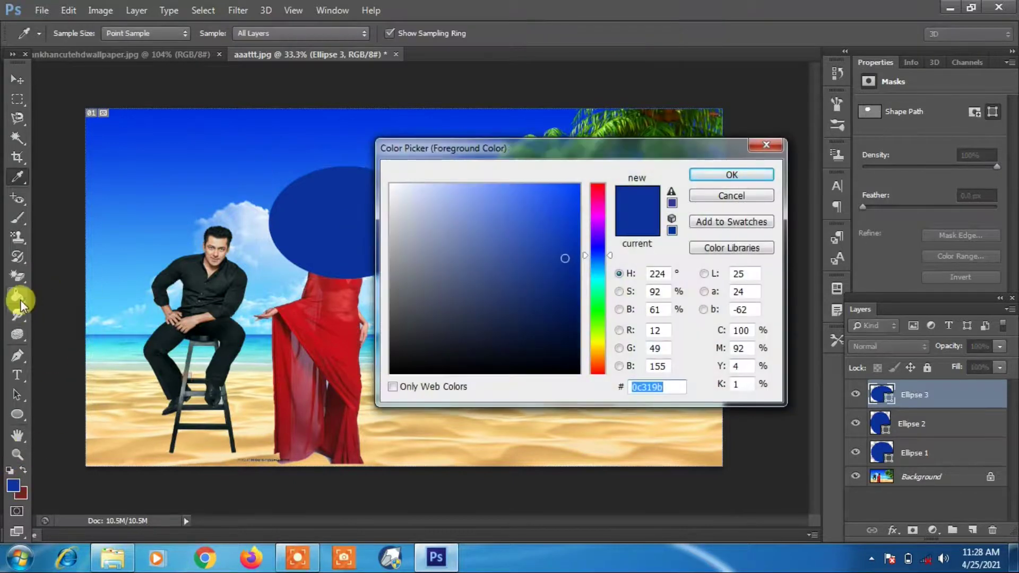
click(776, 144)
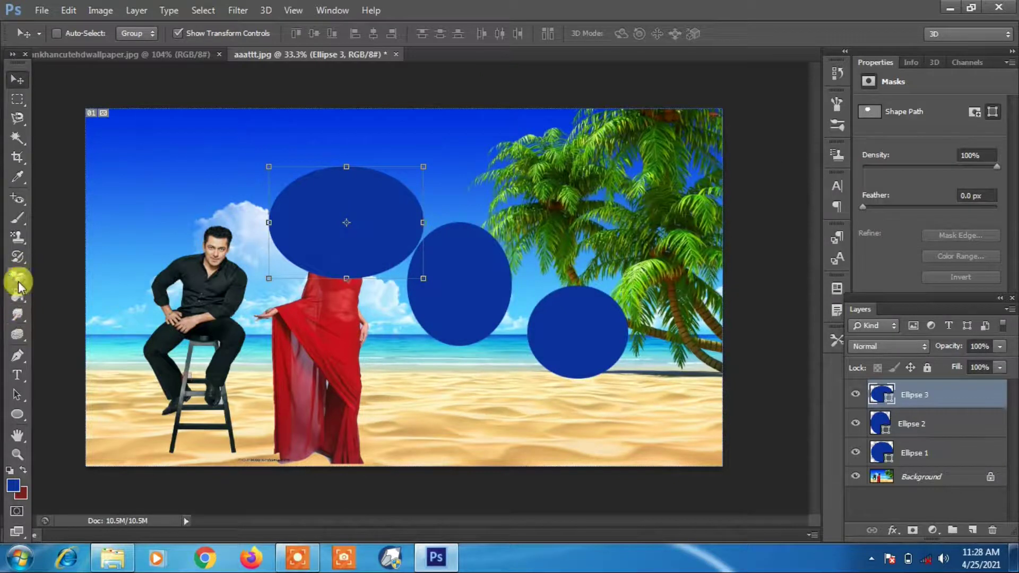
click(18, 307)
click(13, 485)
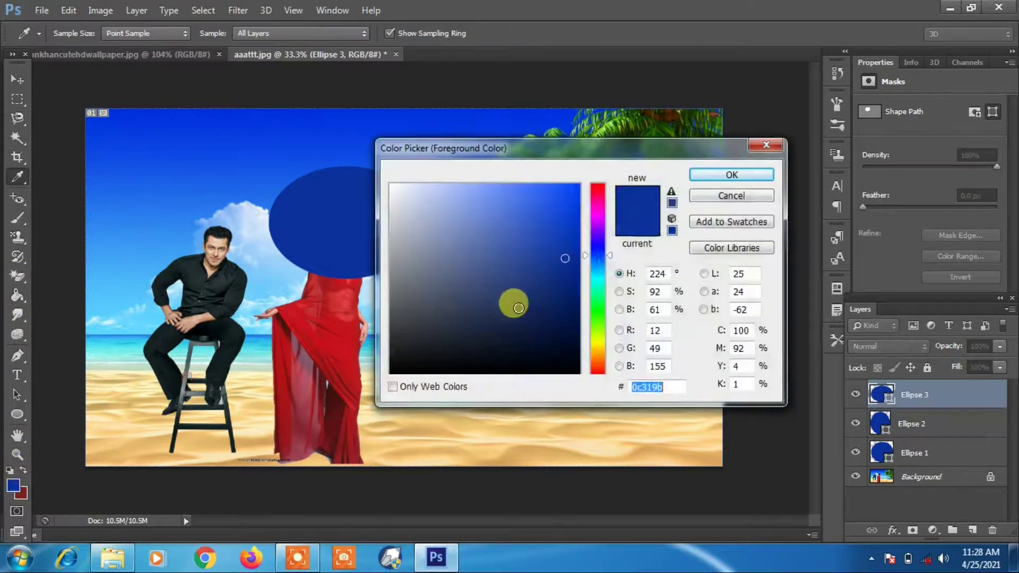
drag(588, 244, 594, 210)
click(570, 202)
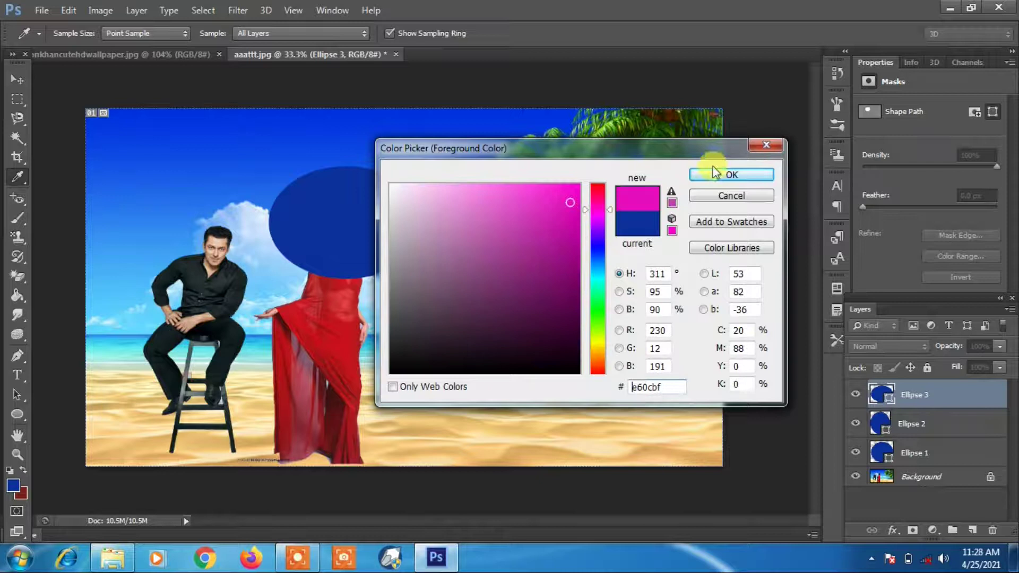
click(745, 174)
click(332, 212)
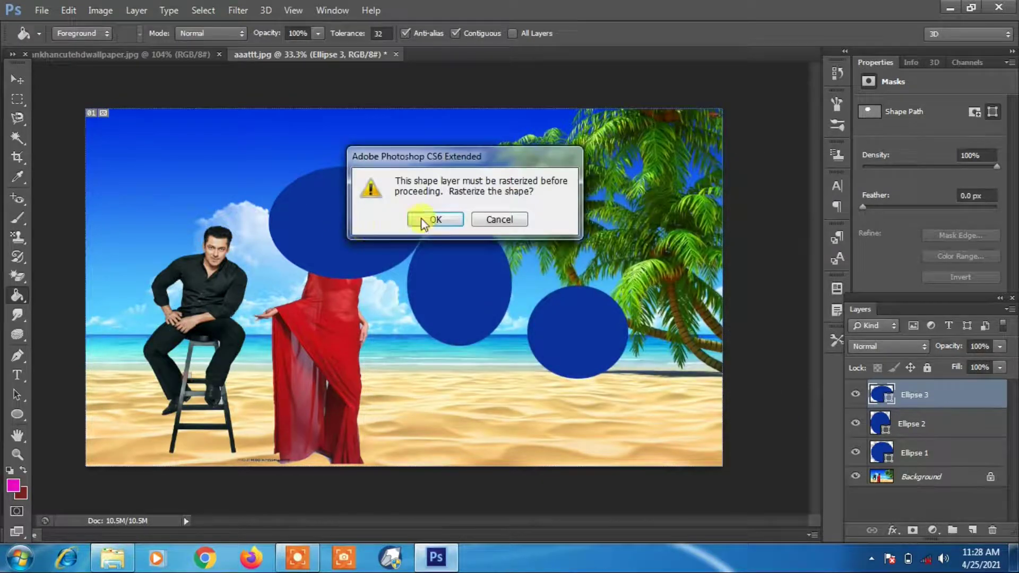
click(436, 220)
click(388, 222)
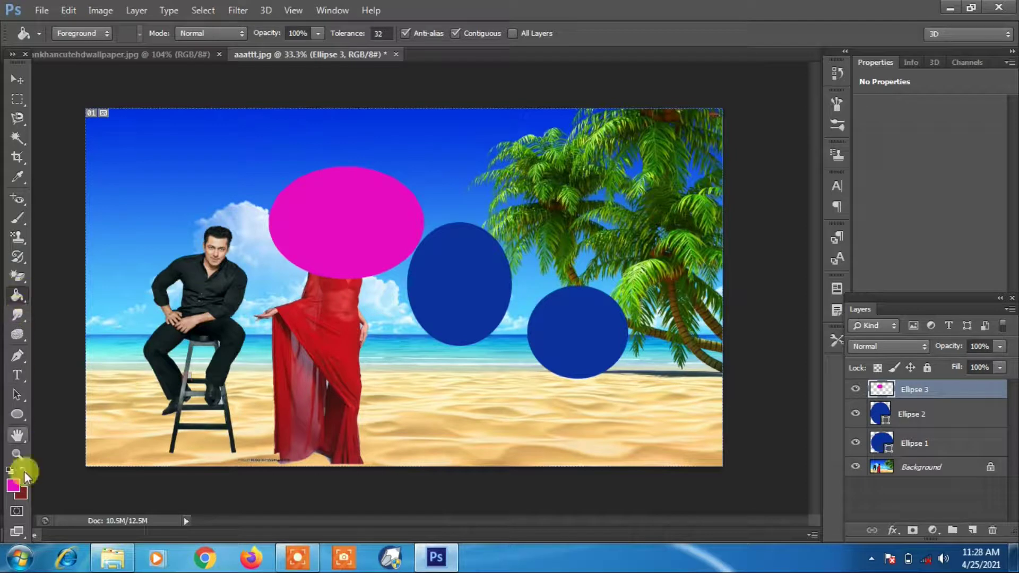
Step: Rasterize the blue ellipse beside the woman and fill it with bright cyan using the Paint Bucket
click(13, 485)
click(605, 270)
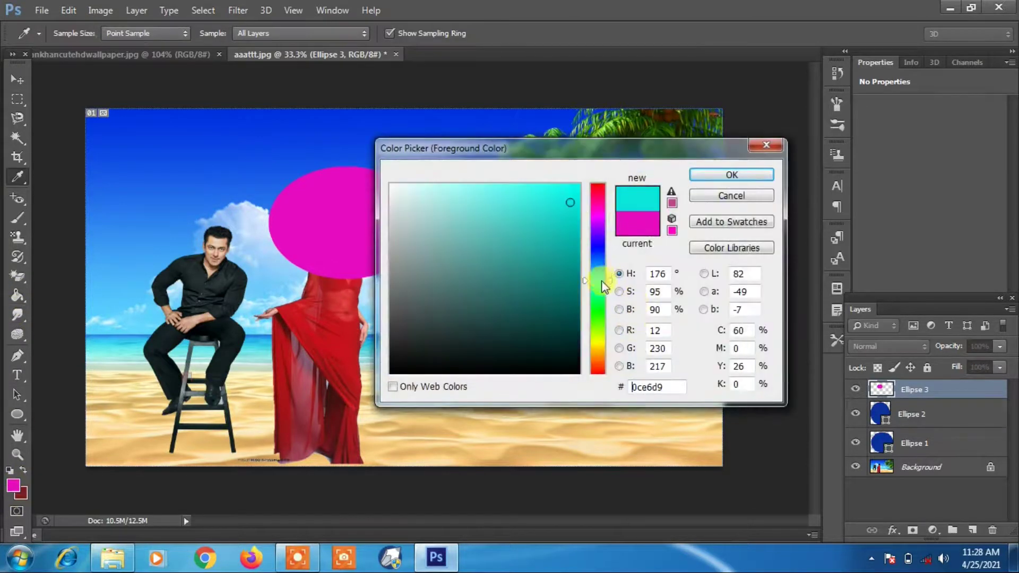
click(564, 194)
click(707, 175)
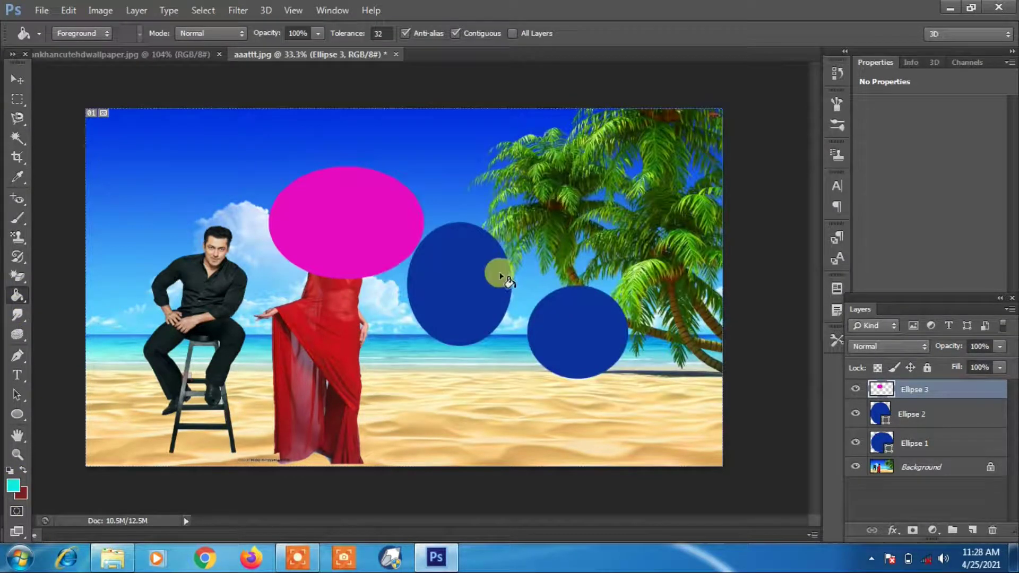
click(476, 273)
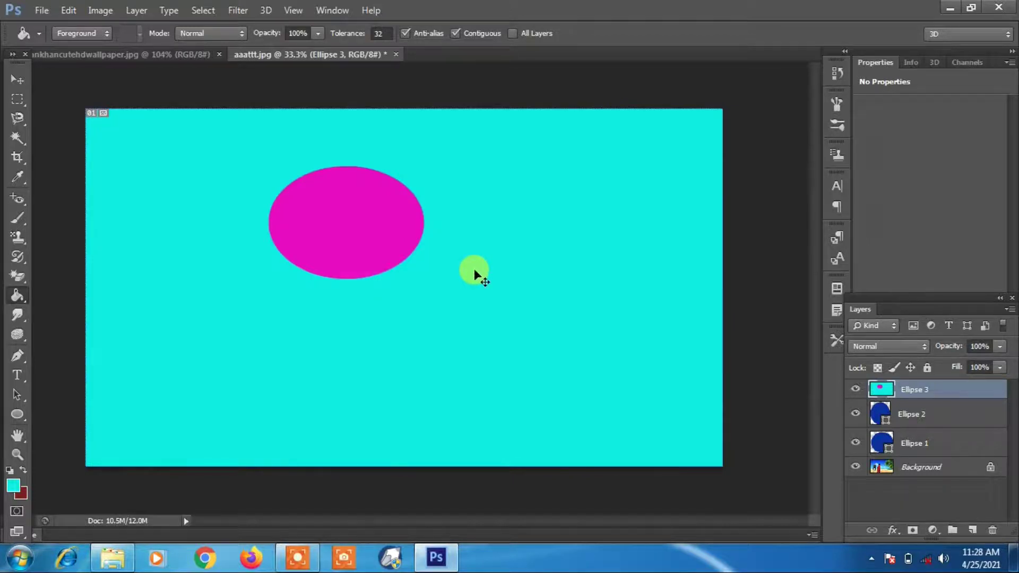
key(ctrl+z)
click(18, 79)
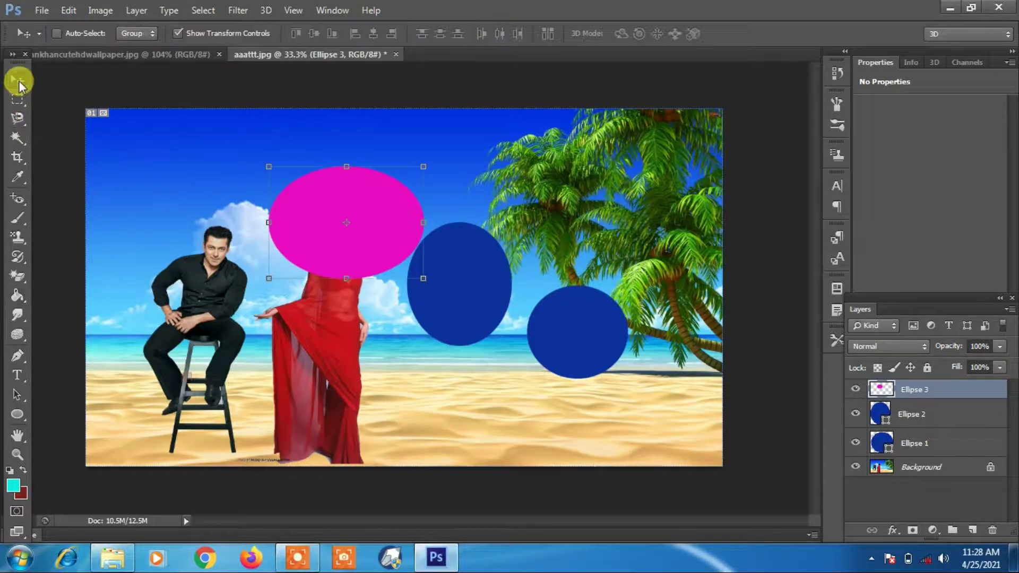
ctrl+click(482, 287)
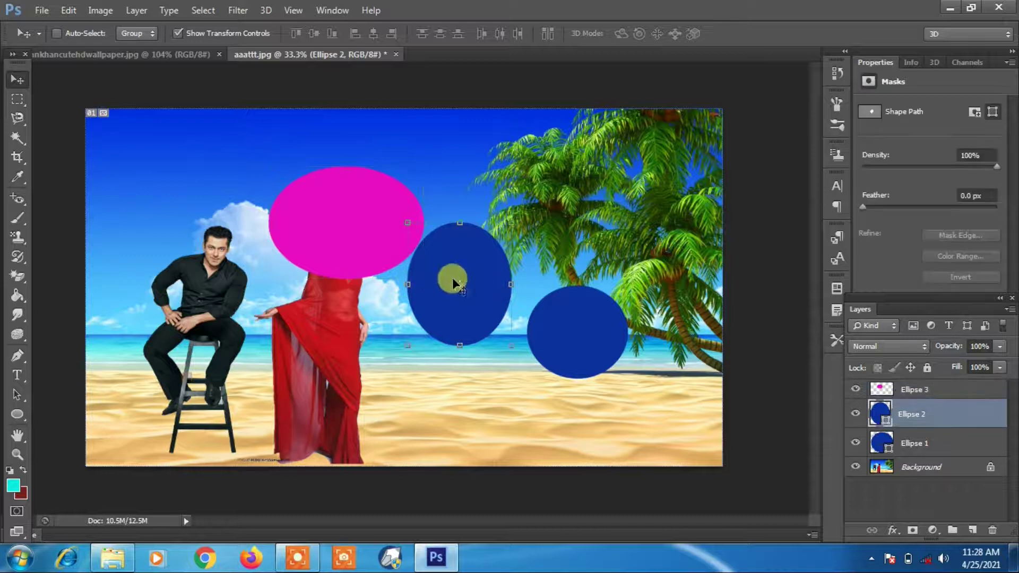
click(17, 296)
click(440, 280)
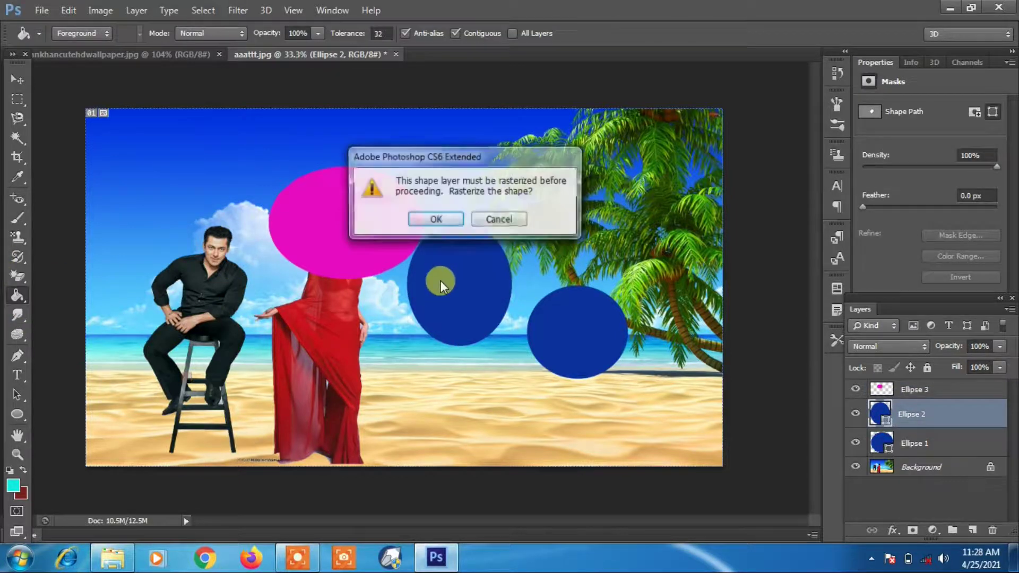
click(435, 219)
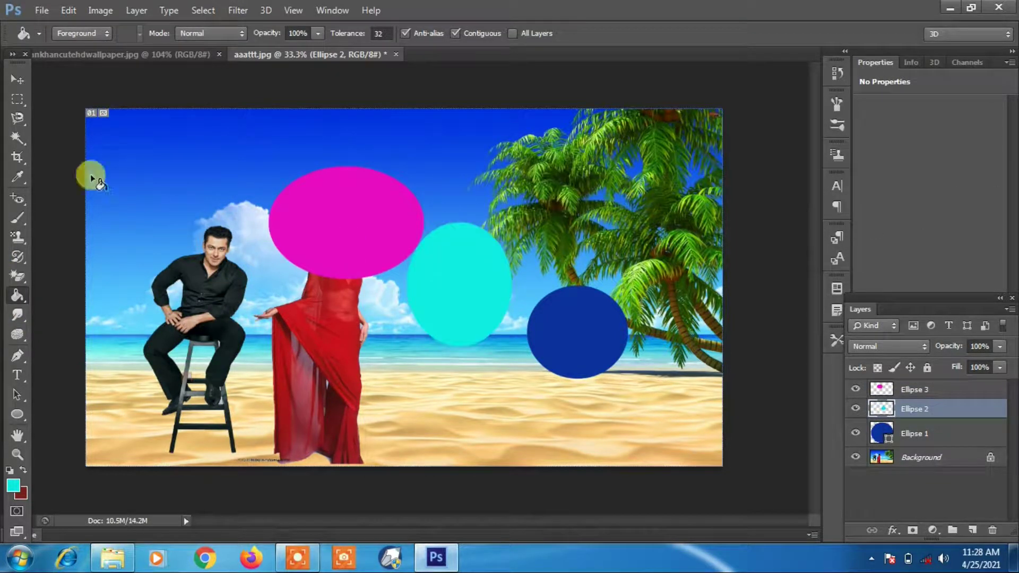
Step: Move the cyan ellipse up behind the magenta one, and move the round blue ellipse up so it overlaps both
click(17, 80)
drag(434, 294, 421, 246)
ctrl+click(599, 338)
drag(596, 331, 398, 177)
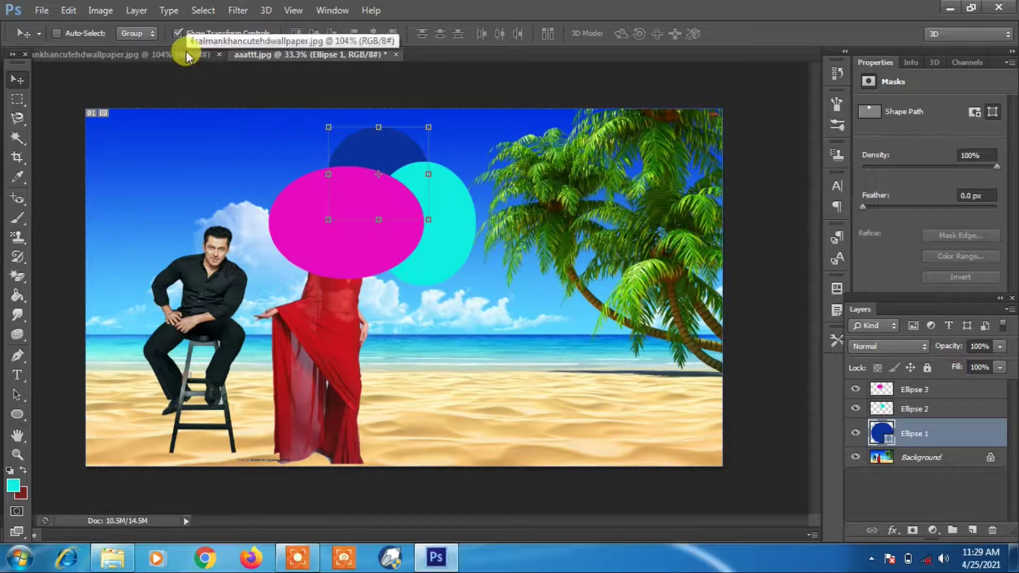
Step: Bring the blue ellipse to the front of the layer stack with Arrange, and send it to the back again
click(137, 11)
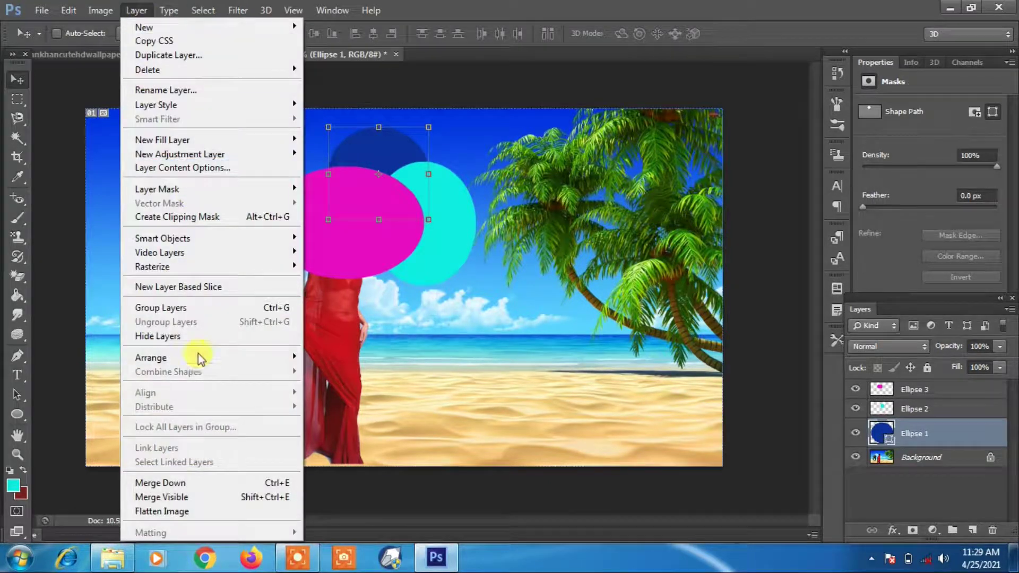
mouse_move(191, 358)
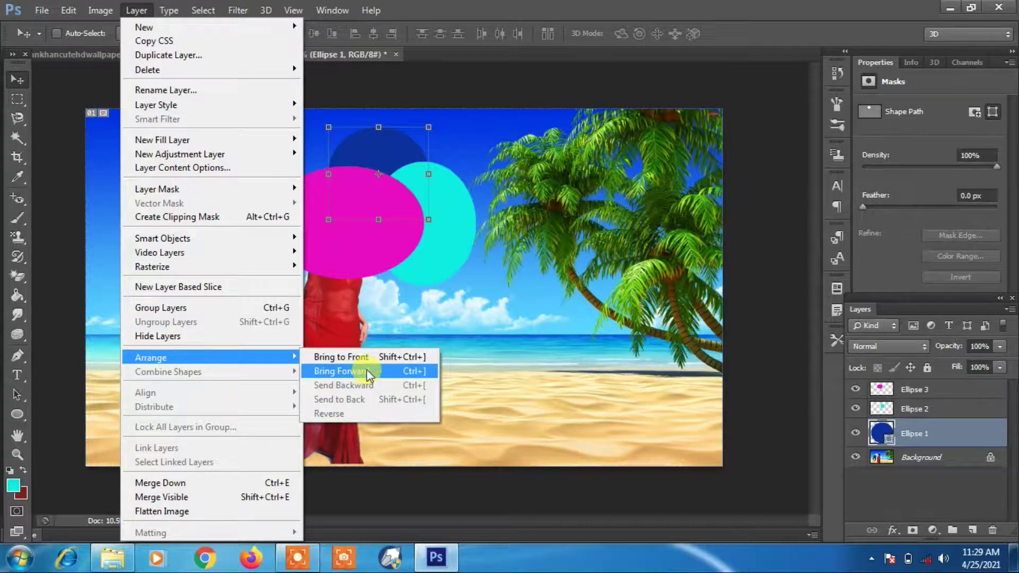
click(354, 359)
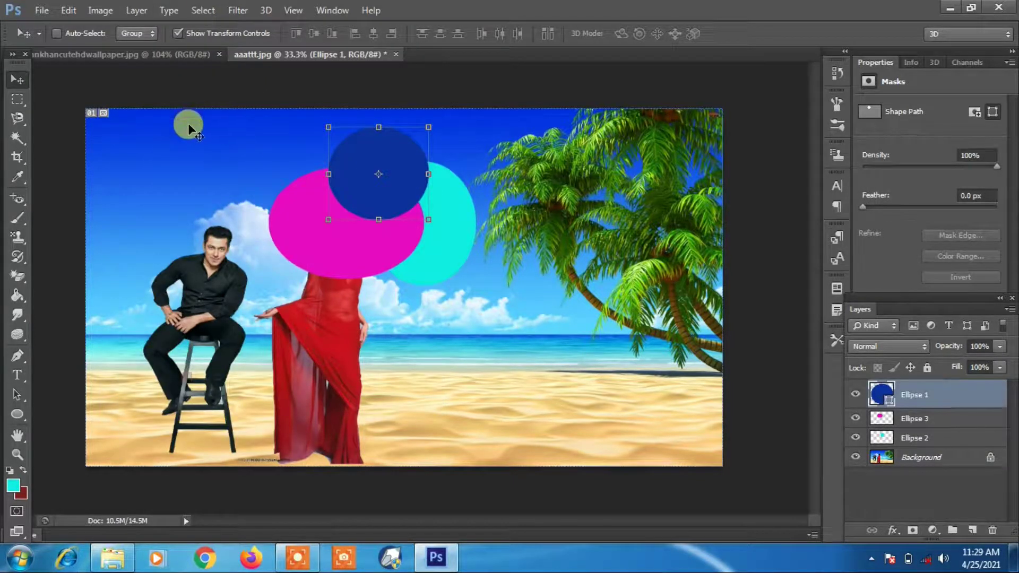
key(ctrl+shift+bracketleft)
Step: Bring the blue ellipse forward one level between the cyan and magenta ellipses, and bring it to the front
click(134, 11)
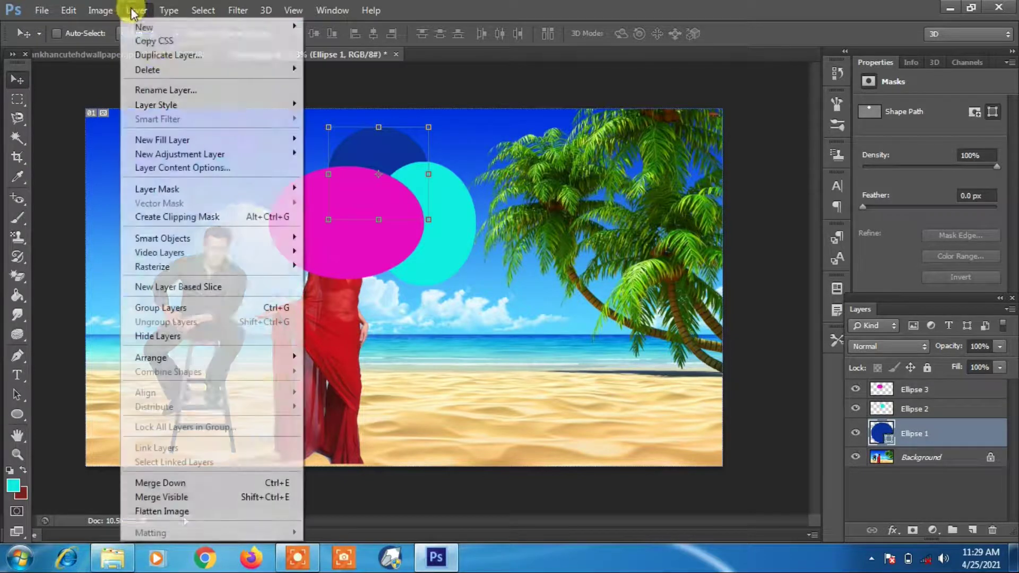
mouse_move(234, 357)
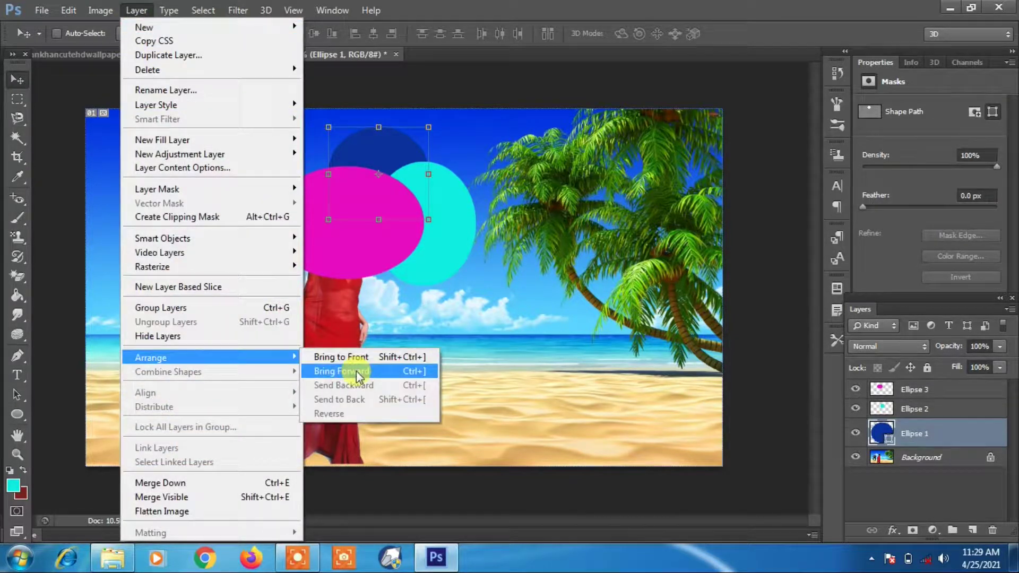
click(356, 371)
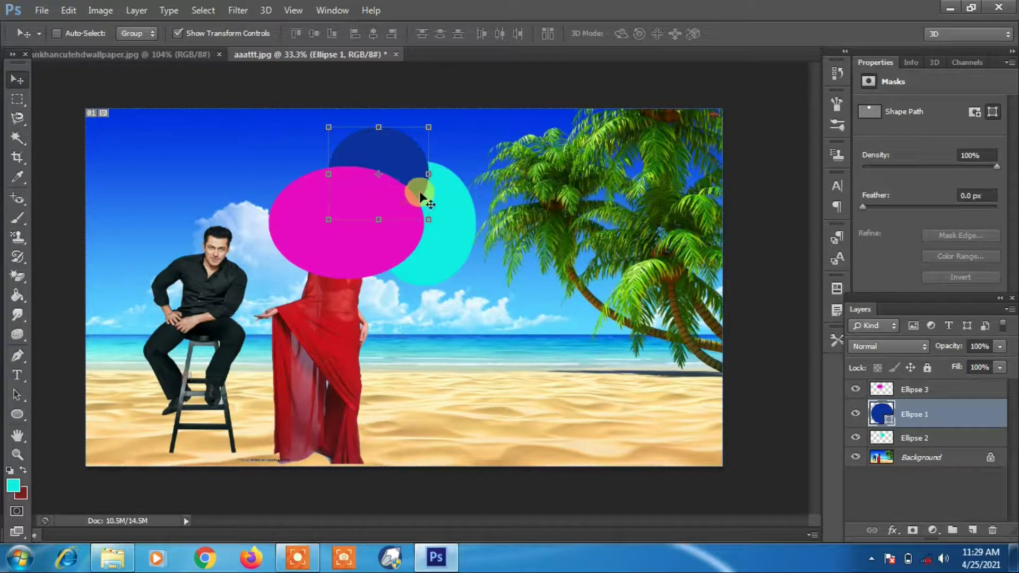
click(148, 12)
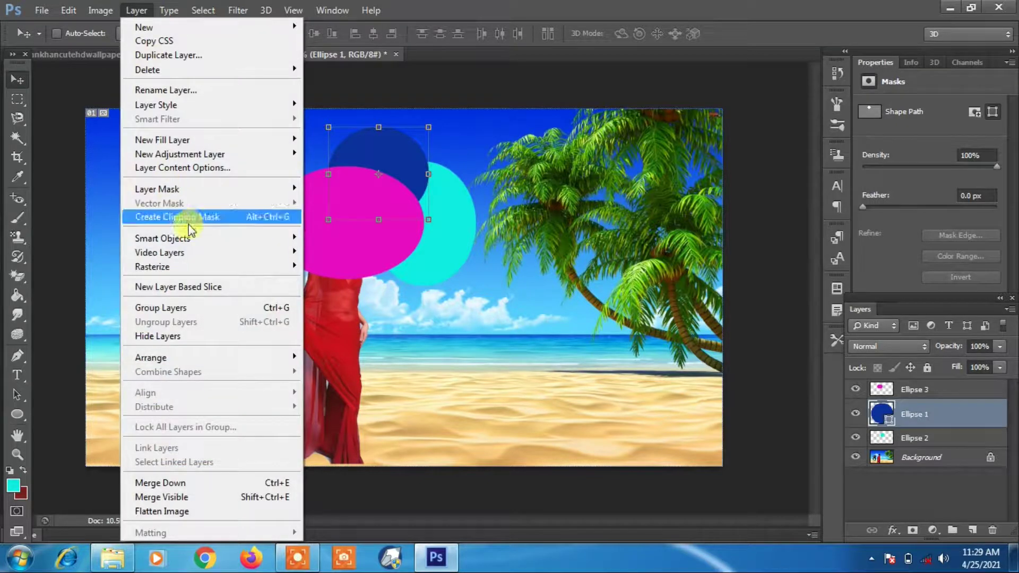
mouse_move(239, 358)
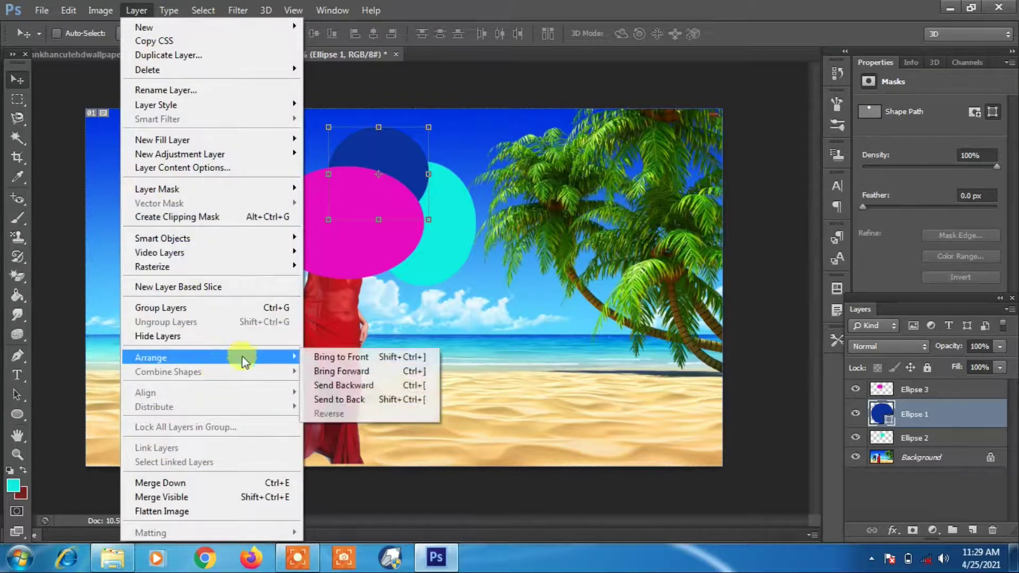
click(368, 360)
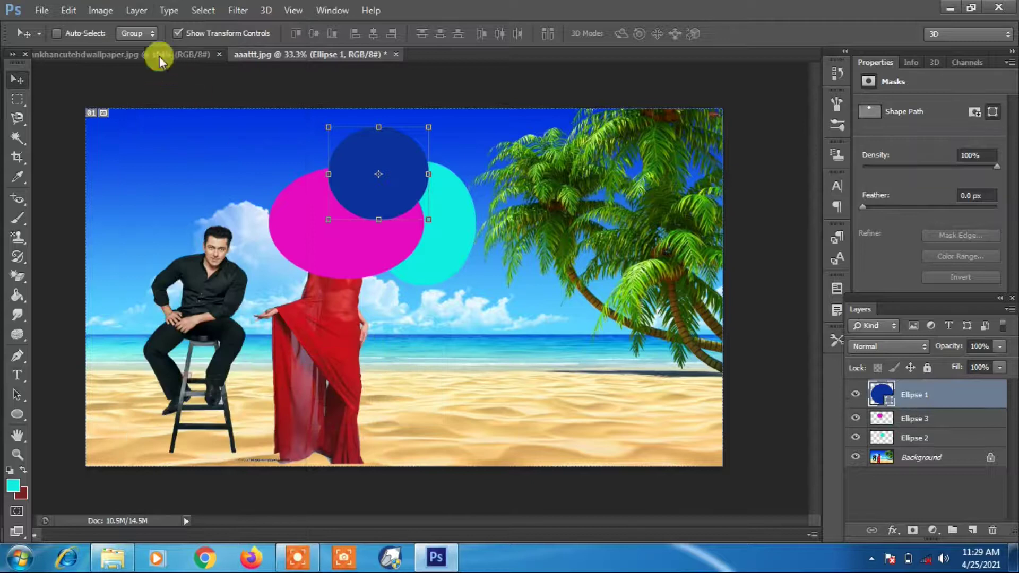
Step: Send the blue ellipse backward one level, and send it to the back behind the other two ellipses
click(140, 11)
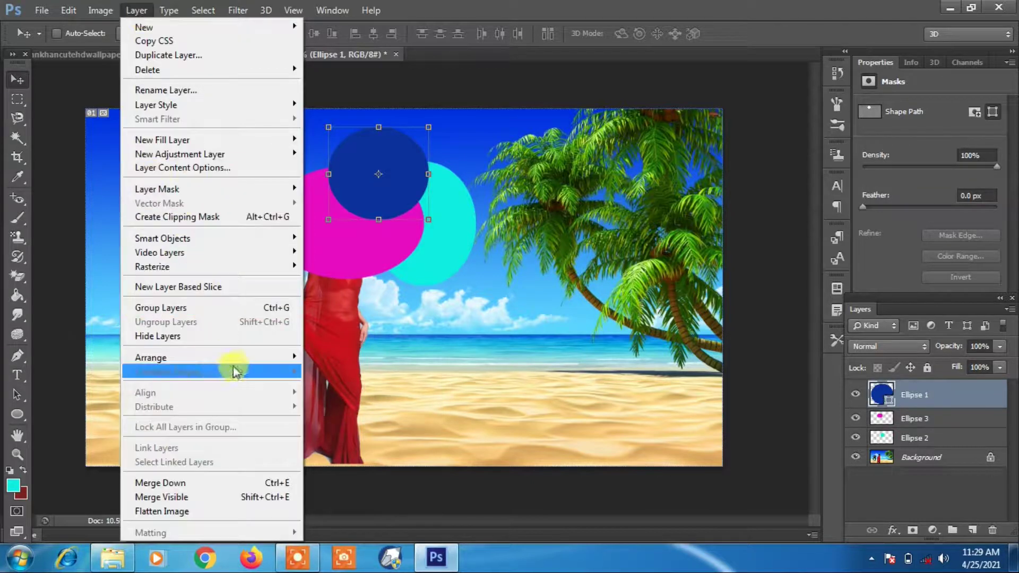
mouse_move(246, 358)
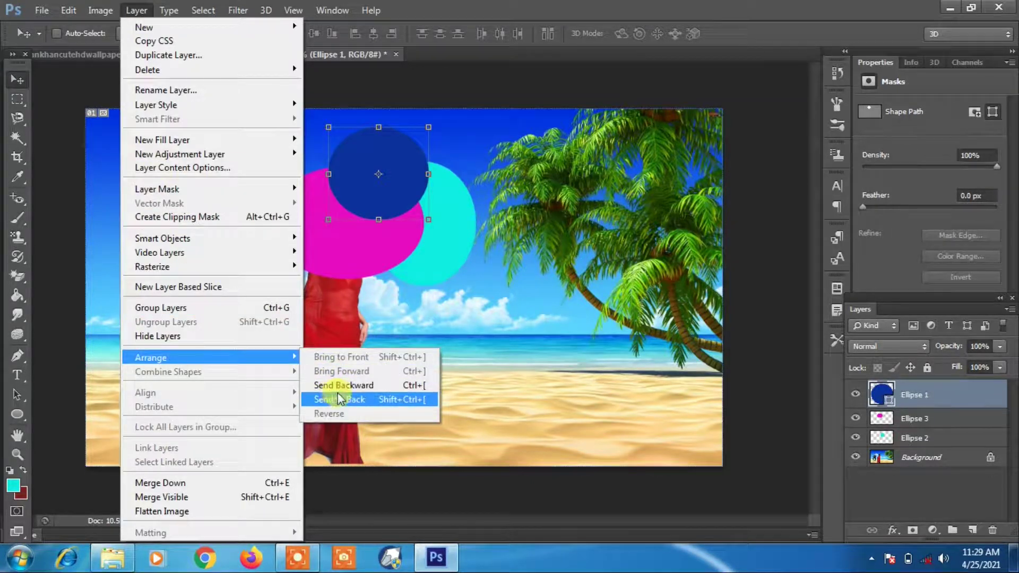
click(356, 389)
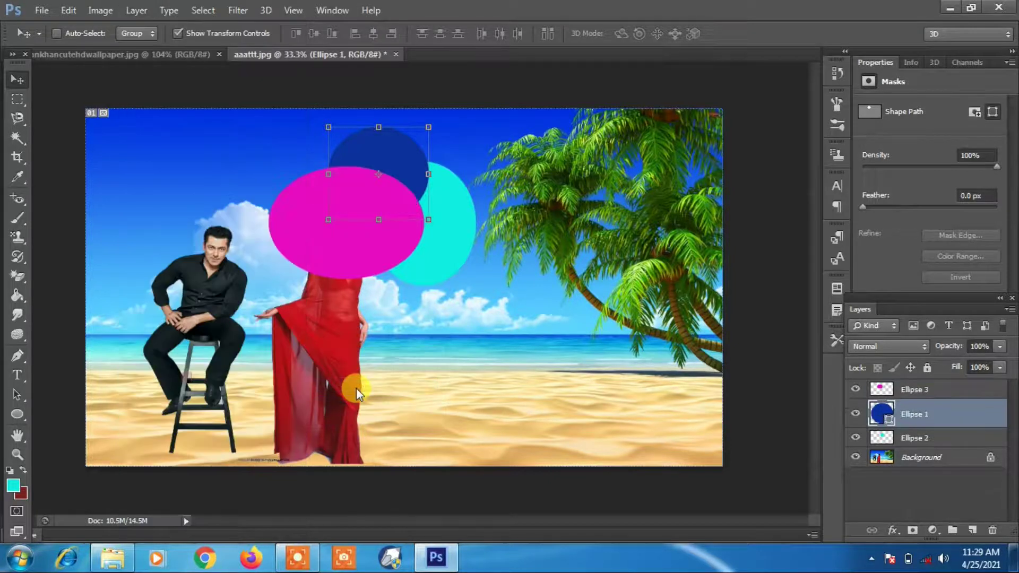
click(142, 11)
mouse_move(273, 358)
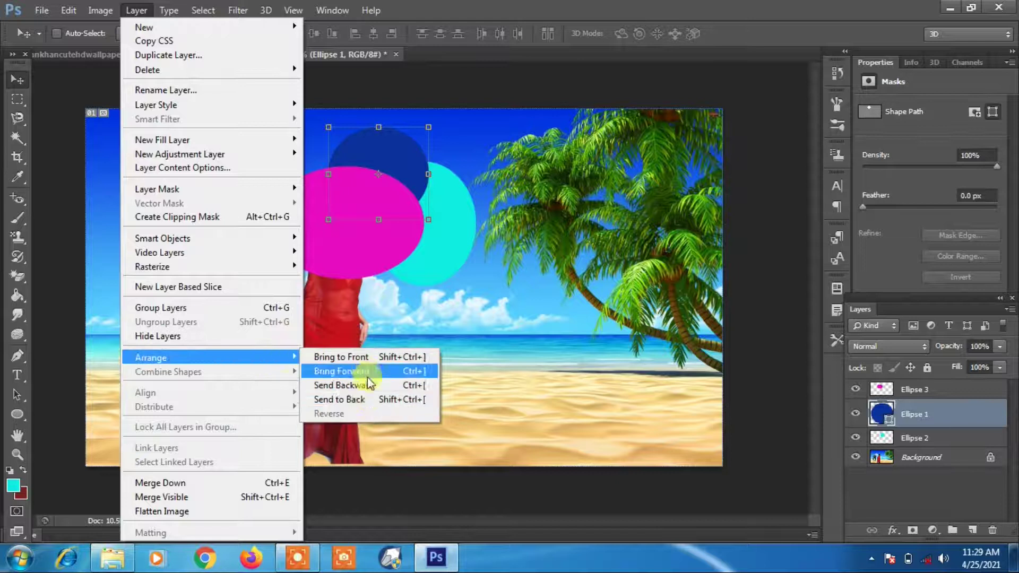
click(368, 399)
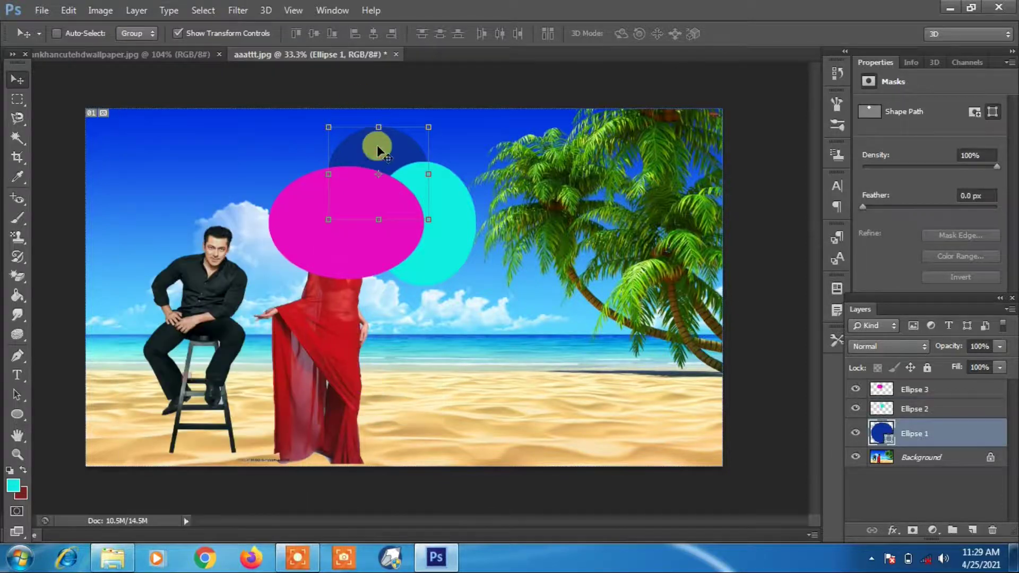
click(142, 12)
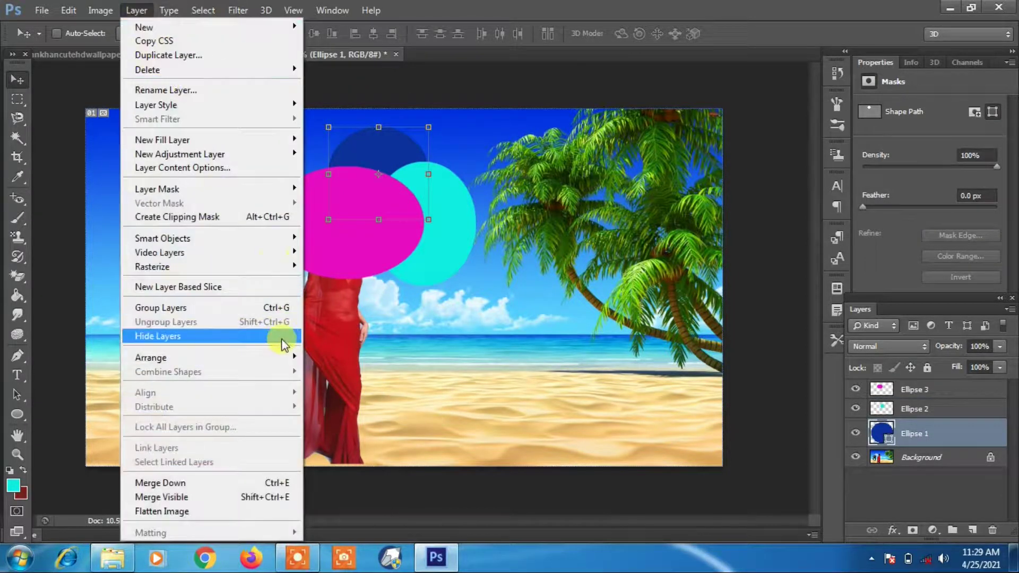
mouse_move(286, 358)
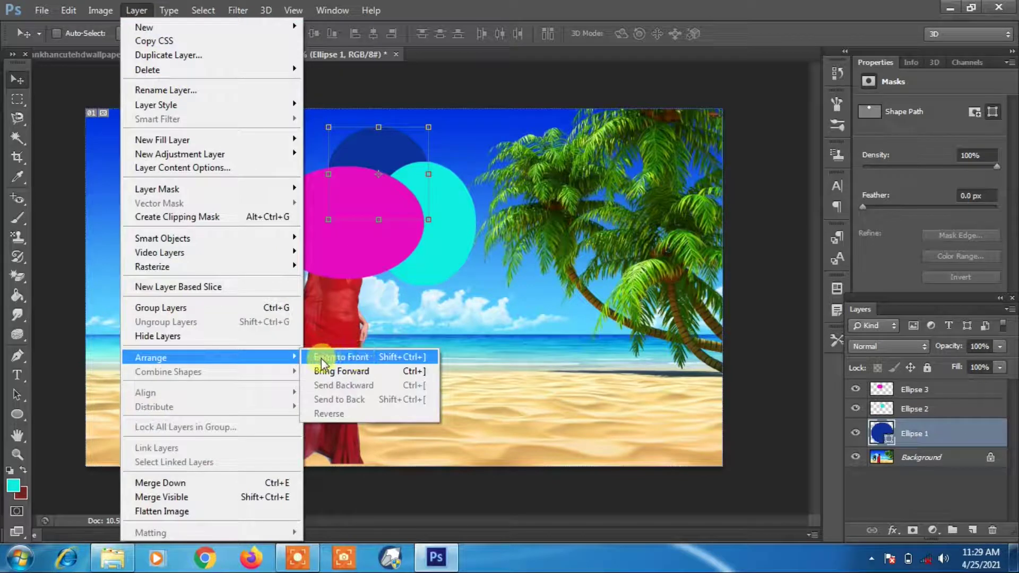
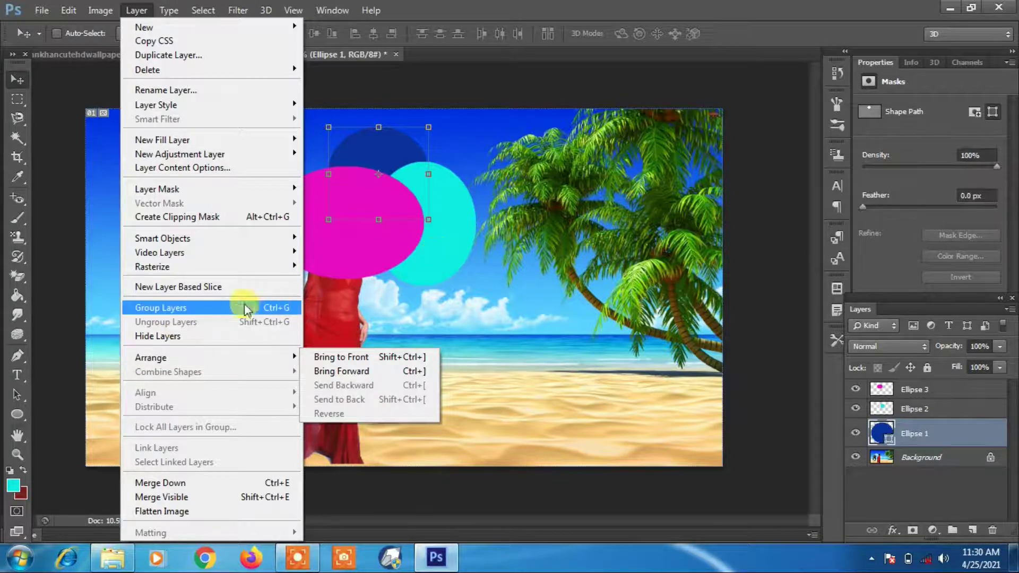
click(389, 284)
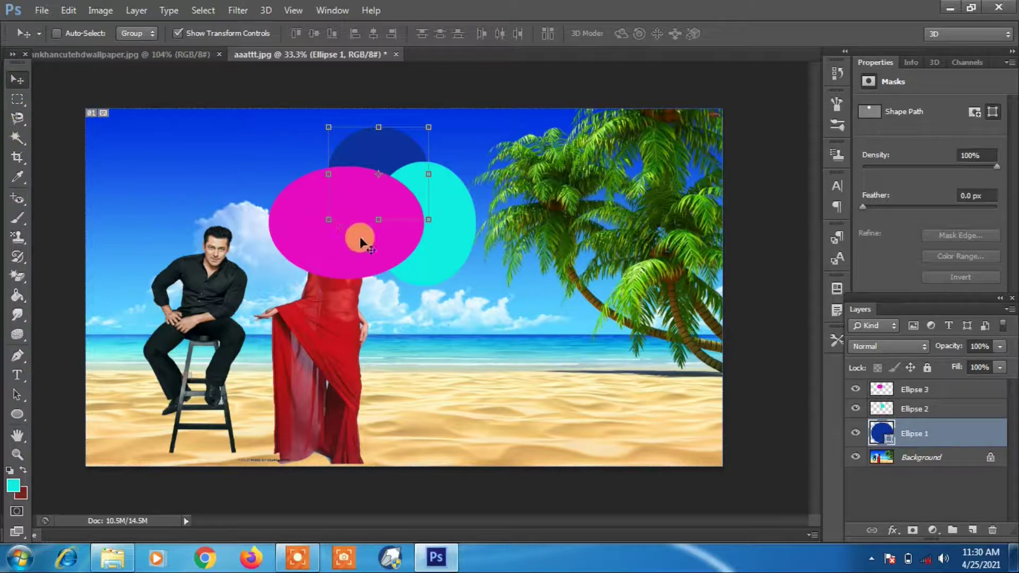
Step: Move the blue ellipse down to the shoreline between the woman and the palms, and place the cyan ellipse partly over it
drag(368, 244, 602, 302)
drag(597, 263, 468, 331)
ctrl+click(439, 216)
drag(439, 216, 545, 304)
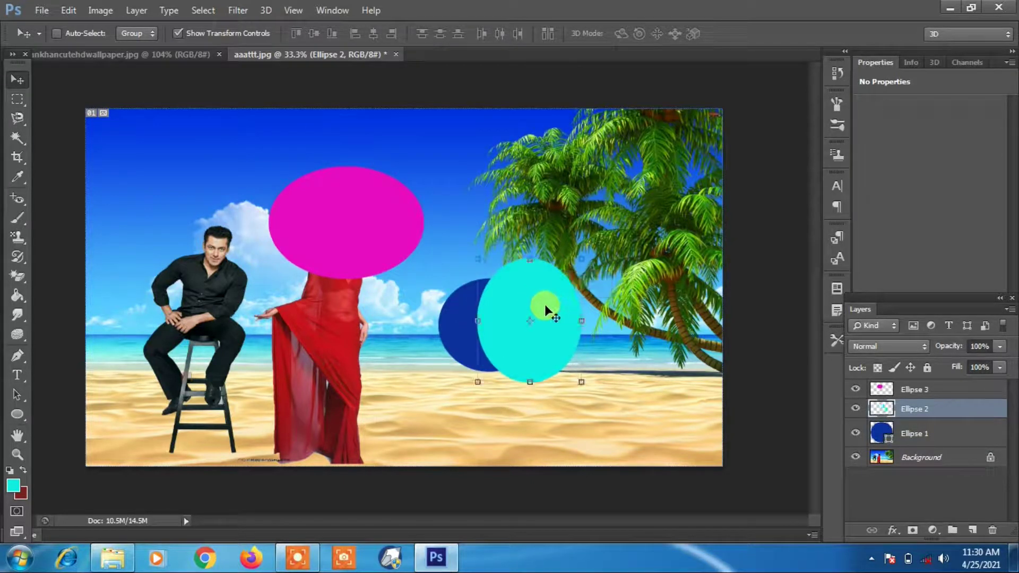
Step: Select both the blue and cyan ellipse layers and look at the Arrange commands in the Layer commands
ctrl+click(439, 314)
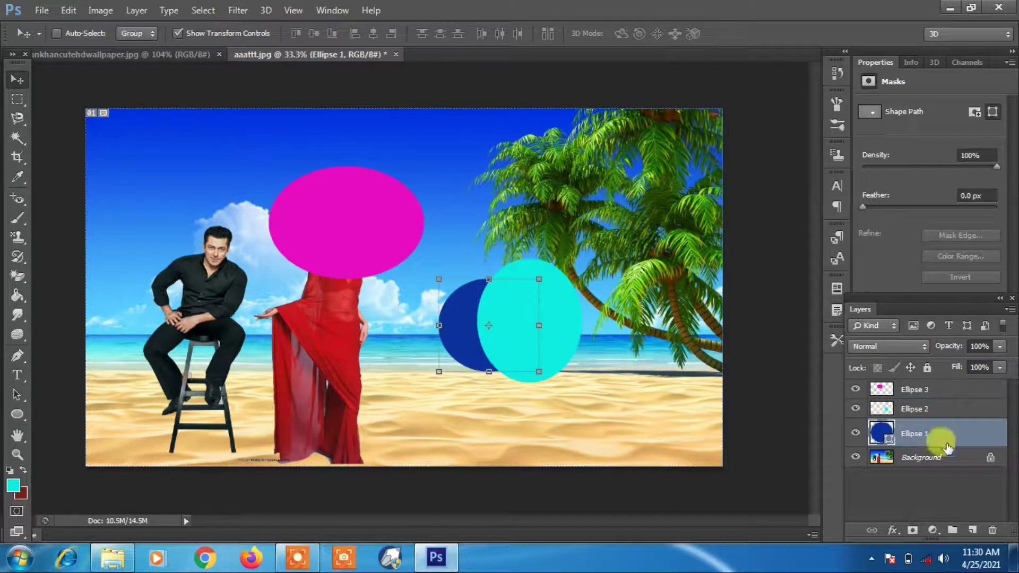
ctrl+click(941, 412)
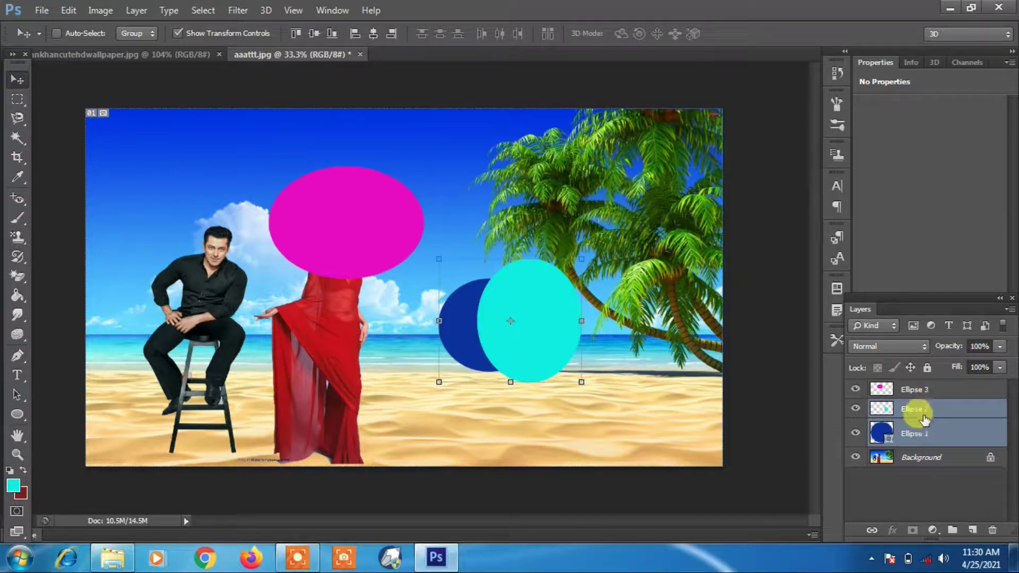
click(136, 10)
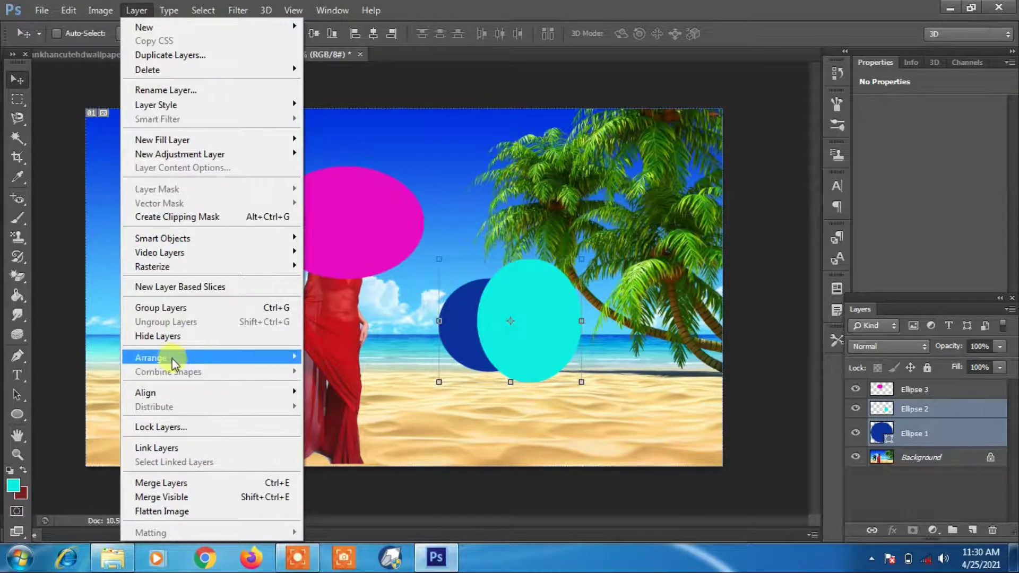
mouse_move(228, 357)
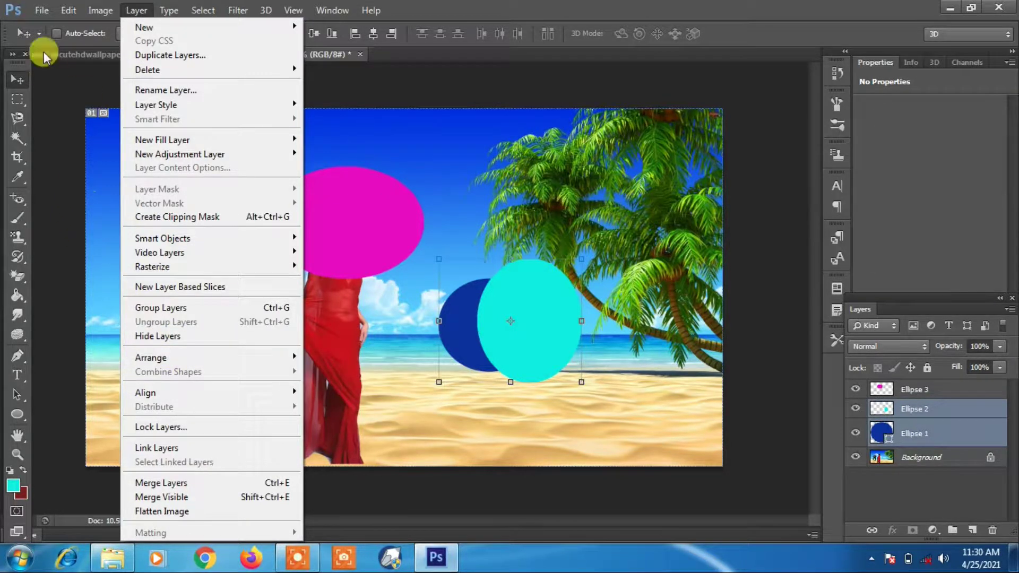
click(44, 52)
click(43, 10)
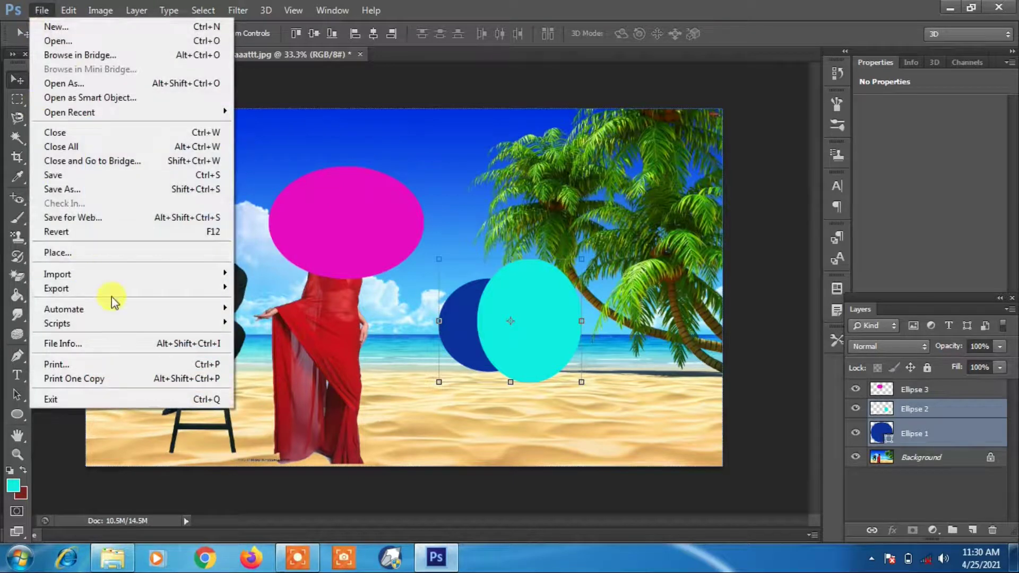
click(94, 253)
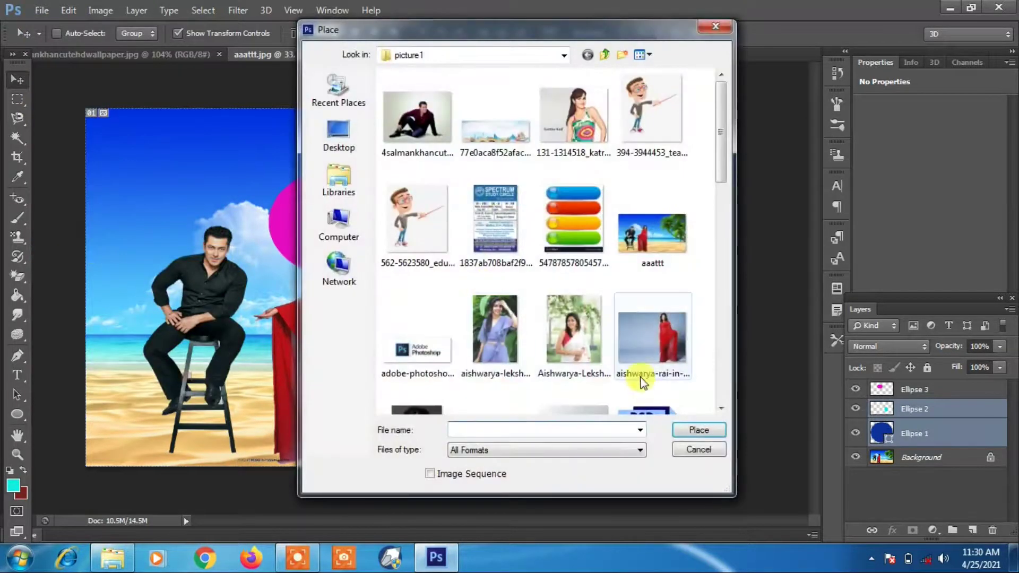
click(710, 448)
Step: Revert aaattt.jpg to its last saved version
click(42, 10)
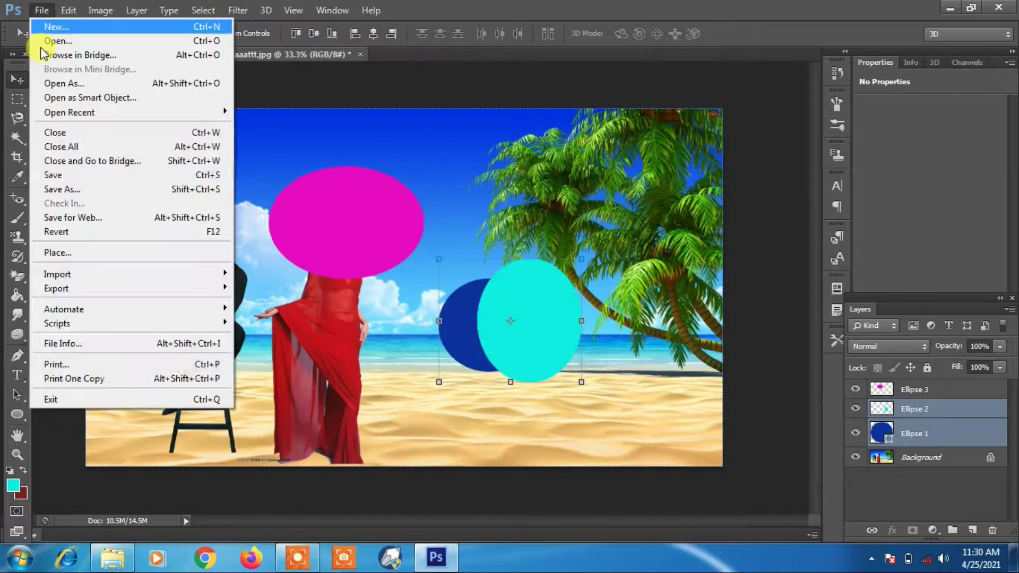
click(68, 231)
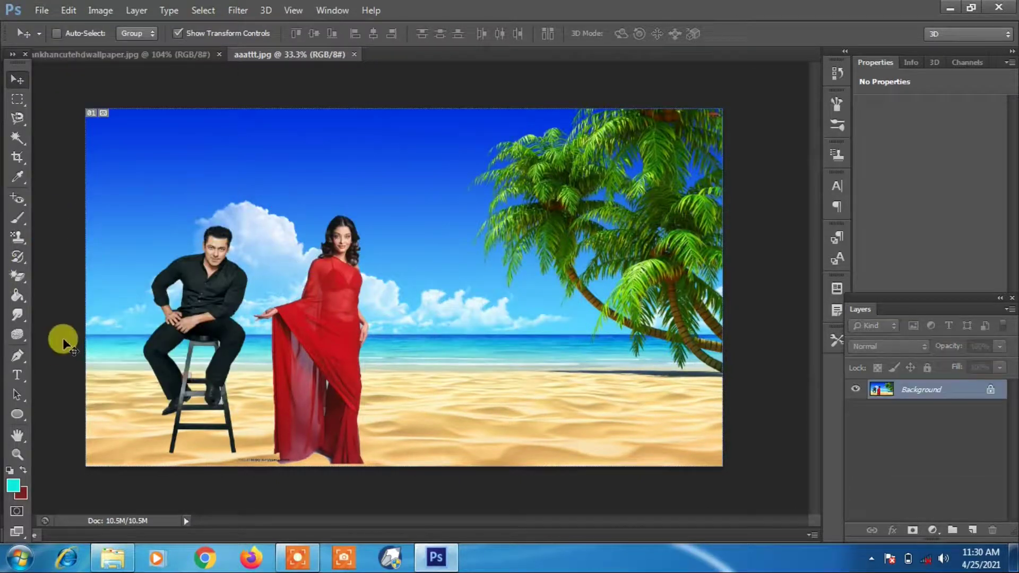
Step: Draw two overlapping cyan ellipses between the woman and the palms, about 606 × 426 px and 520 × 477 px
drag(388, 251, 503, 336)
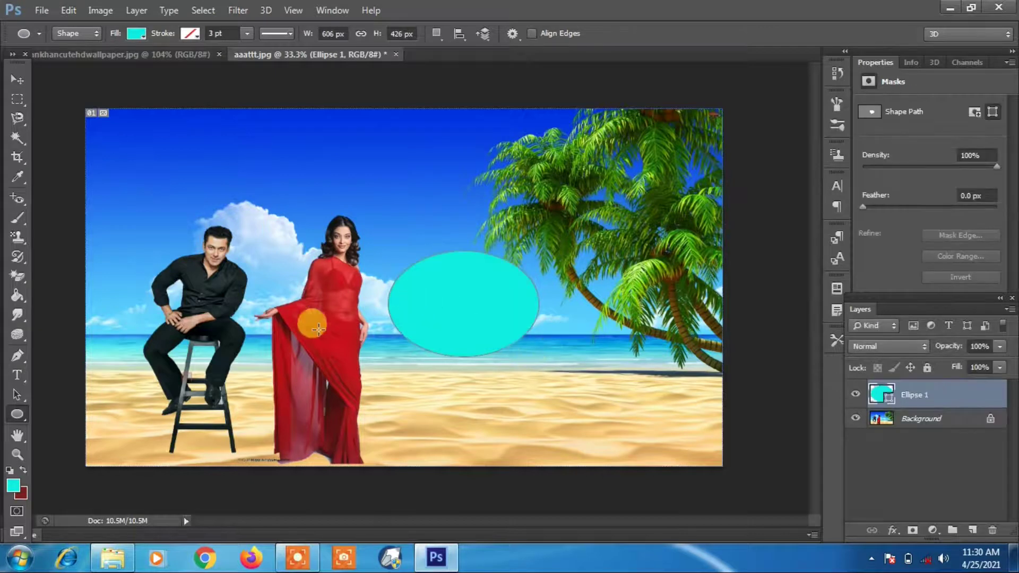
drag(496, 225, 625, 344)
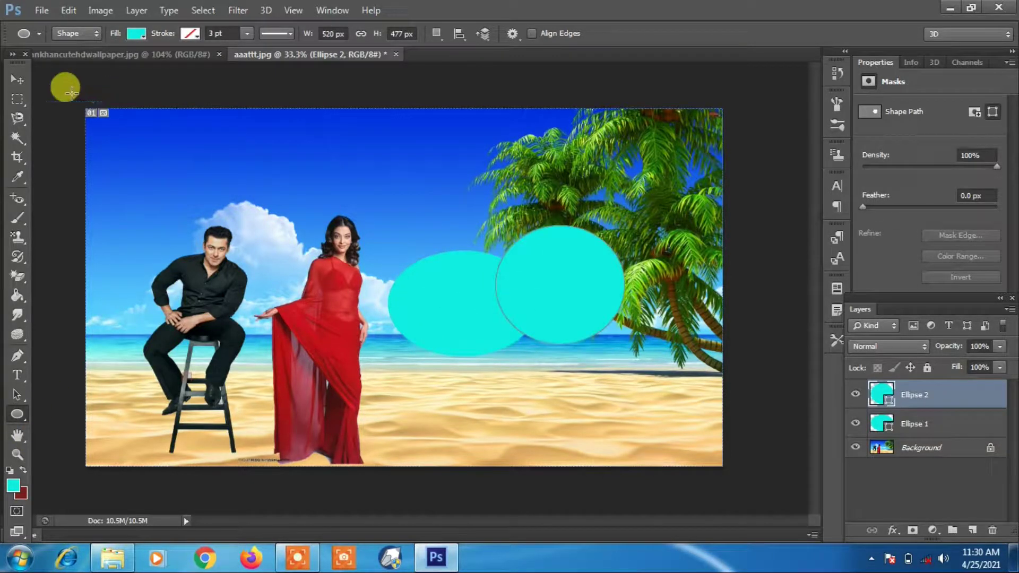
Step: Combine both ellipse layers with Unite Shapes, move the united shape over the woman, and undo both changes
click(17, 80)
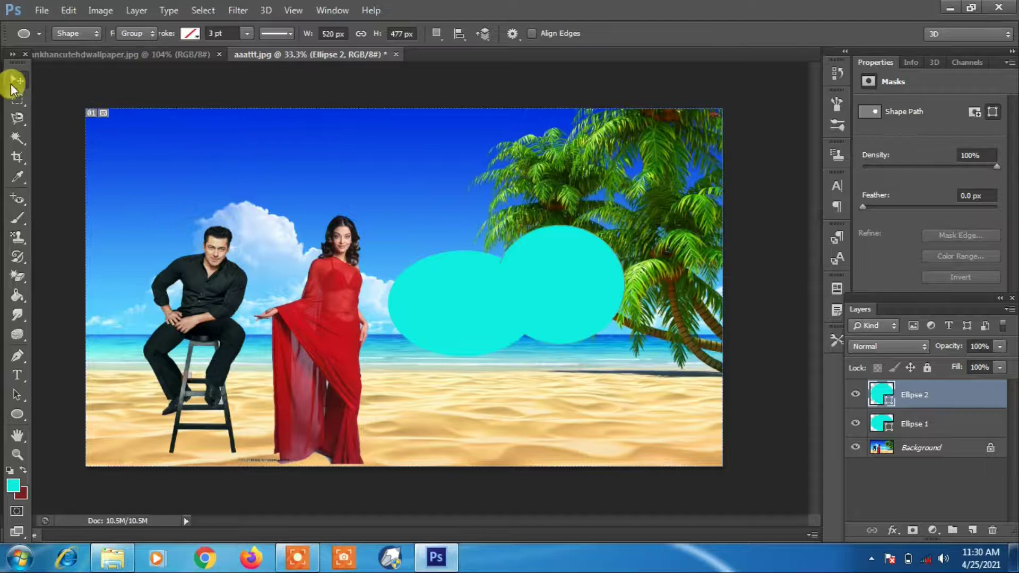
shift+click(933, 425)
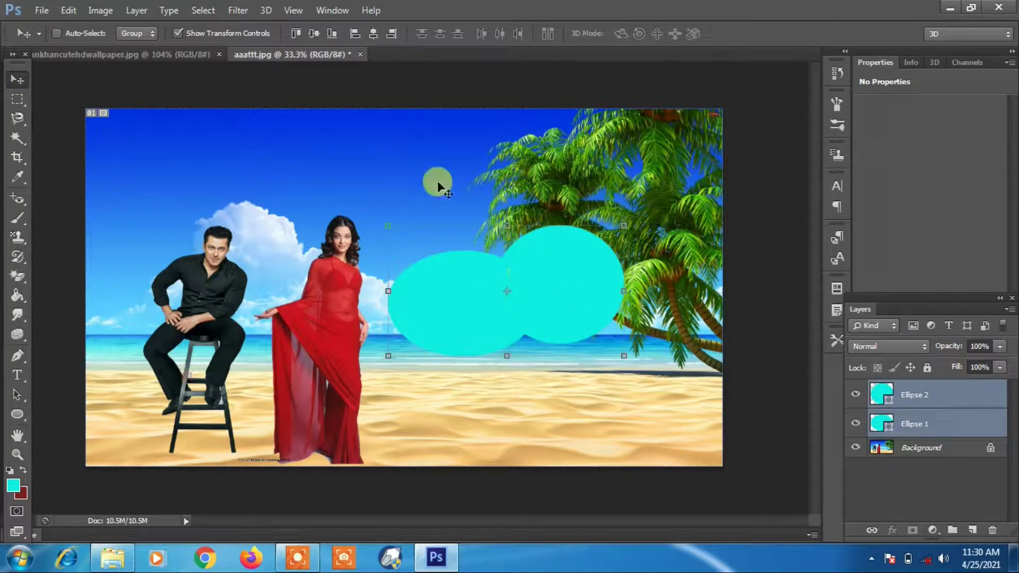
click(136, 12)
click(135, 12)
click(135, 11)
mouse_move(257, 375)
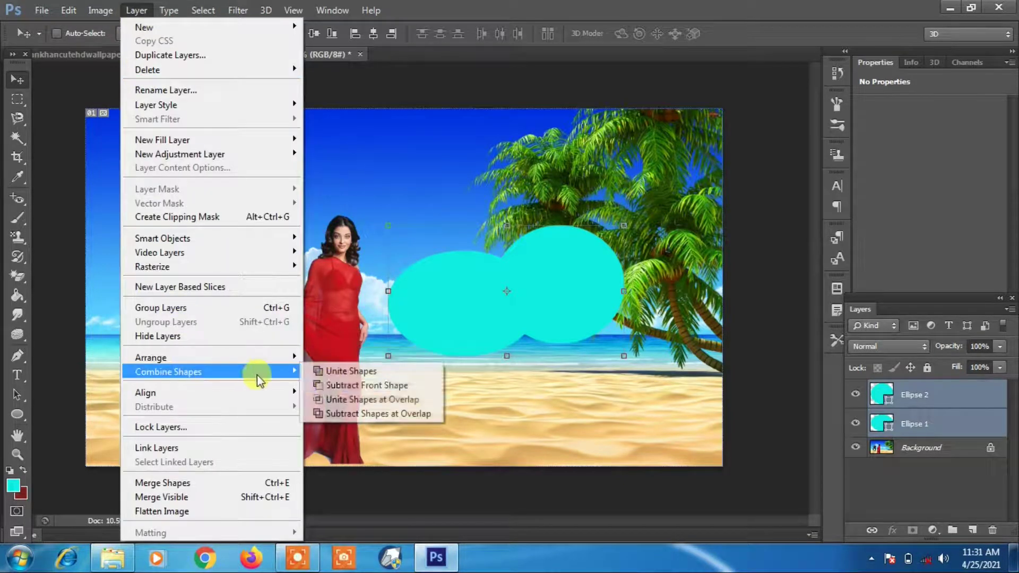
click(370, 373)
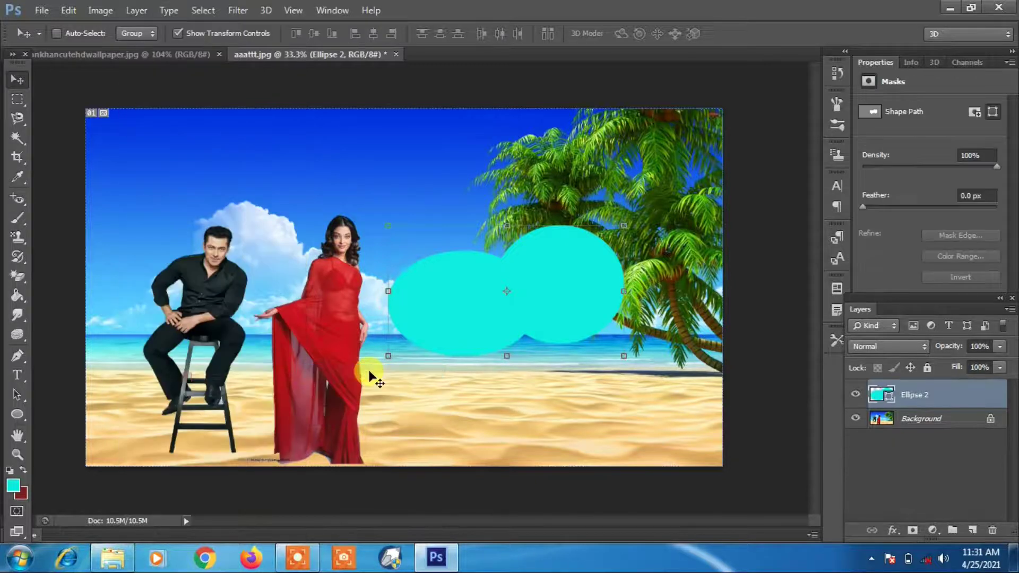
drag(446, 312, 321, 311)
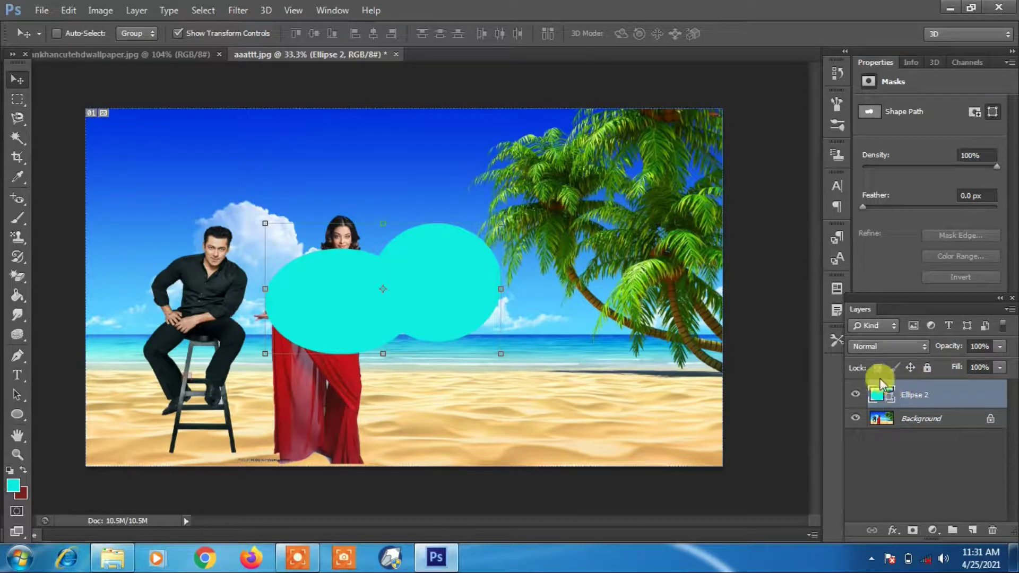
key(ctrl+z)
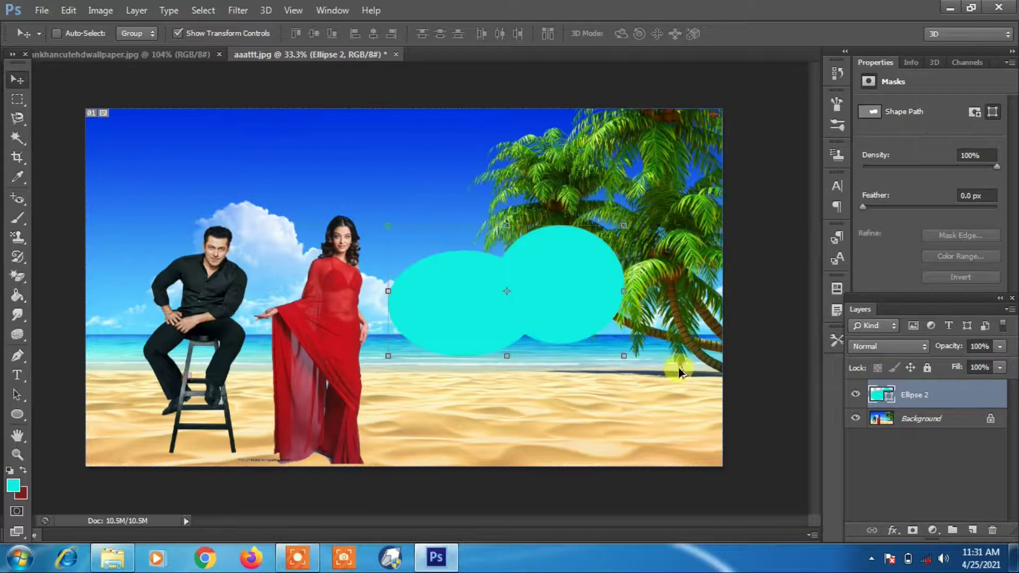
key(ctrl+z)
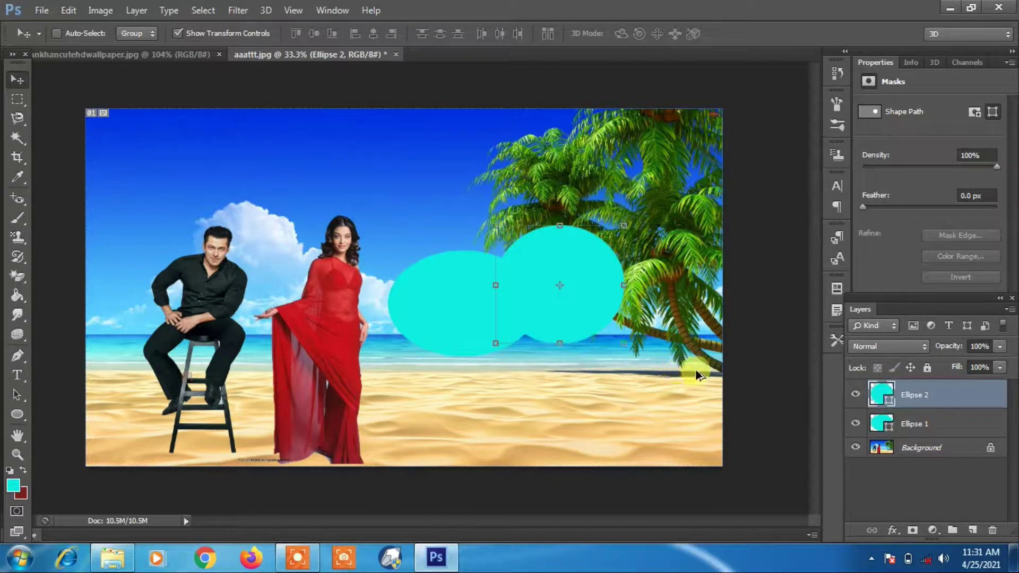
Step: Shift the Ellipse 1 shape slightly toward the woman and look at the Layer commands for this single layer
click(915, 424)
drag(549, 278, 591, 282)
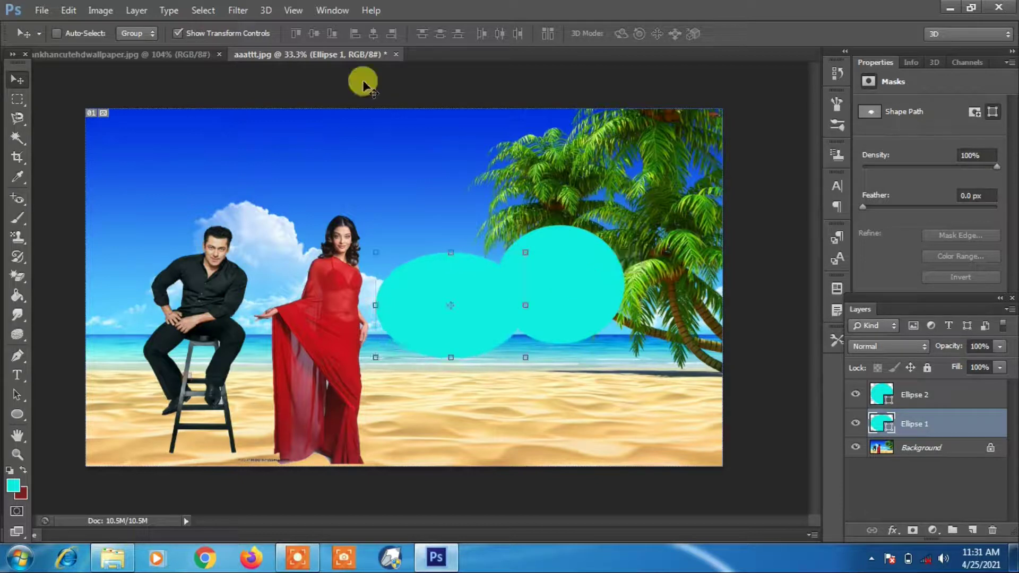
click(140, 11)
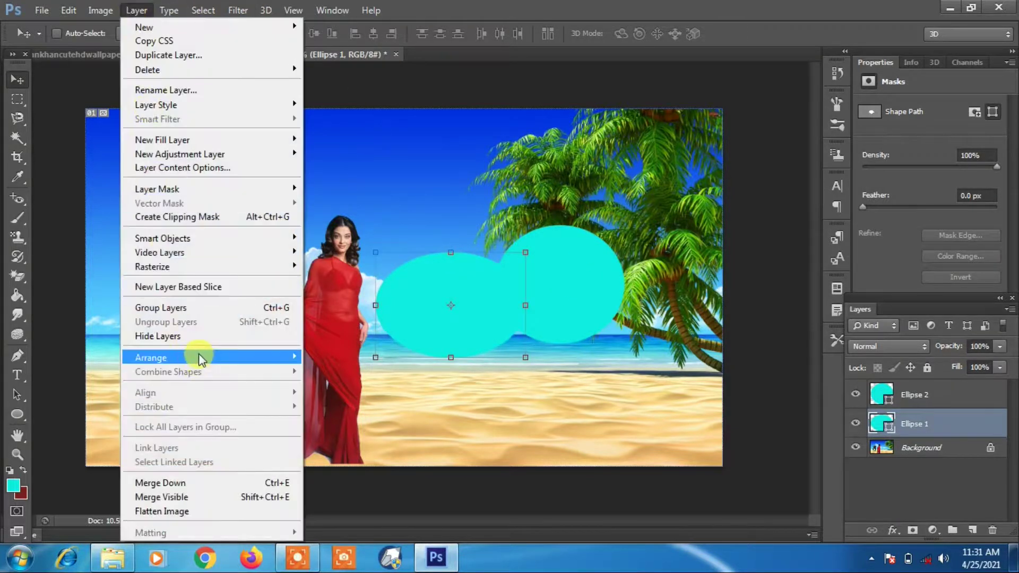
click(555, 420)
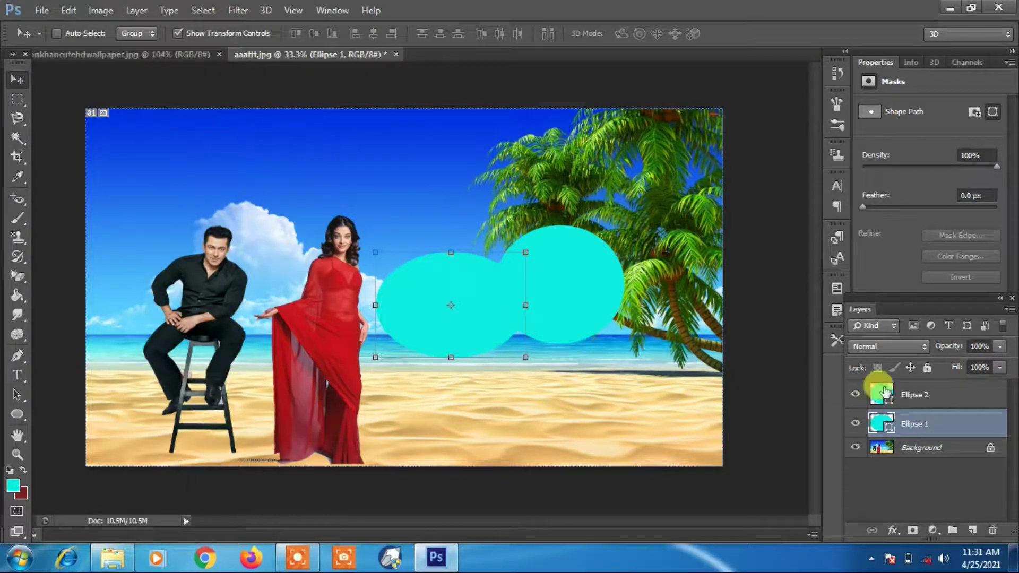
Step: Combine both ellipse layers with Subtract Front Shape, move the remaining shape down to the shoreline, and undo both changes
shift+click(881, 394)
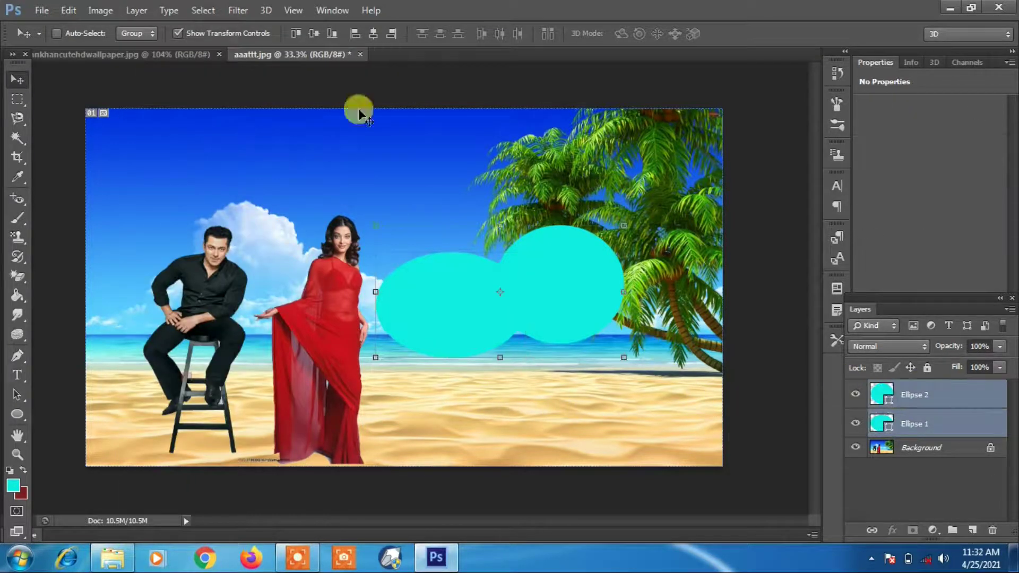
click(133, 13)
mouse_move(183, 372)
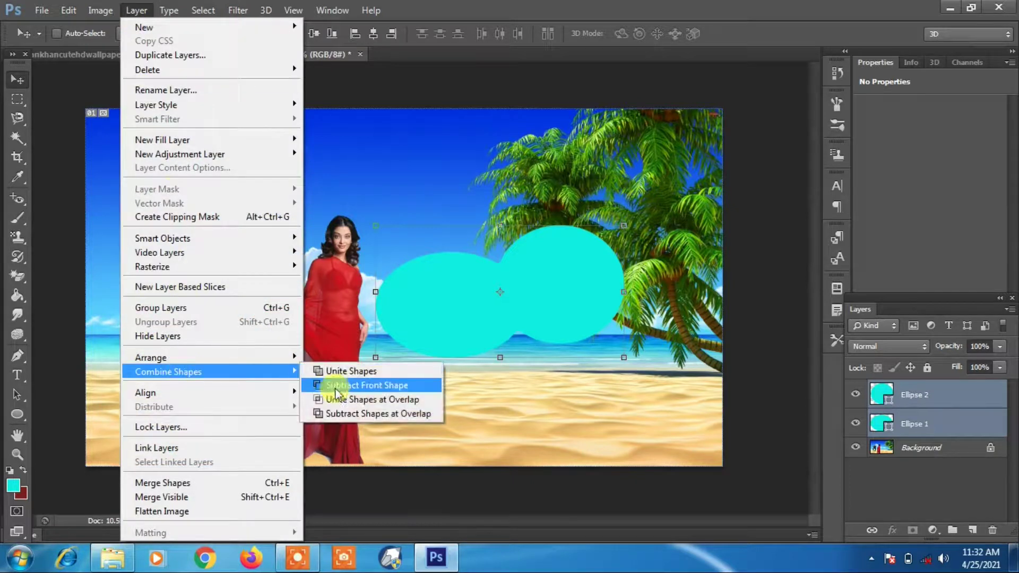
click(364, 386)
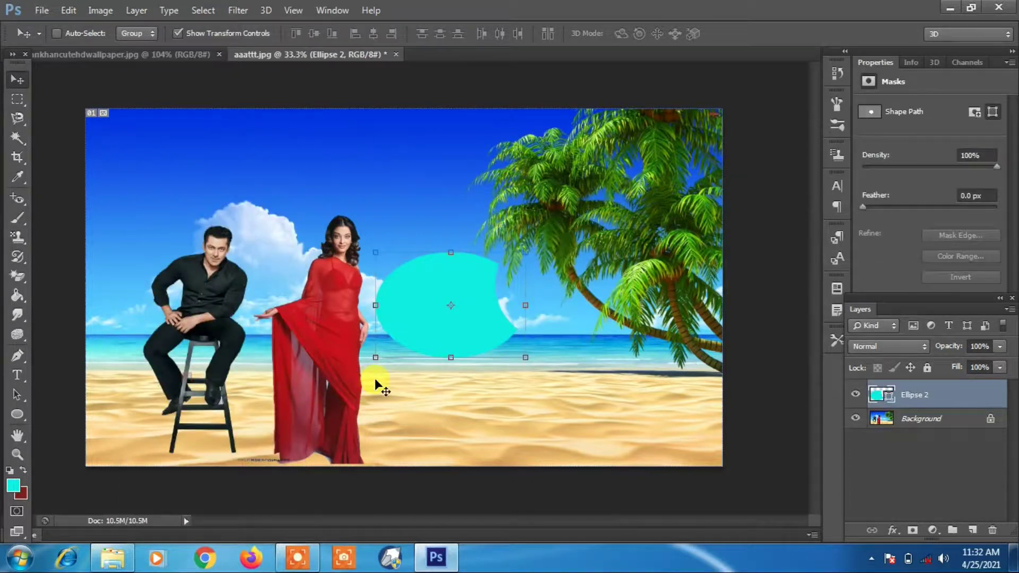
drag(465, 291, 442, 310)
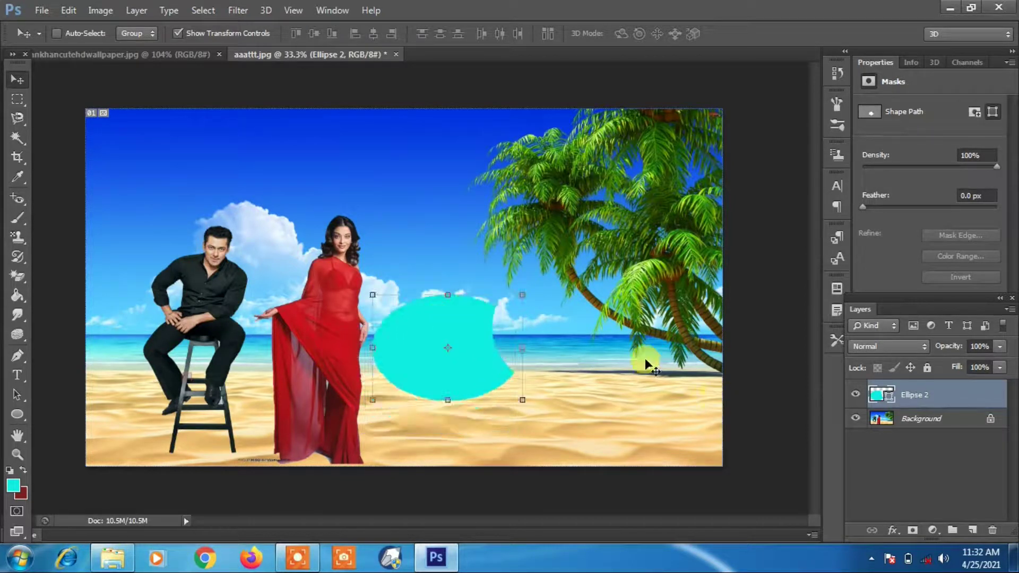
key(ctrl+alt+z)
key(ctrl+alt+z)
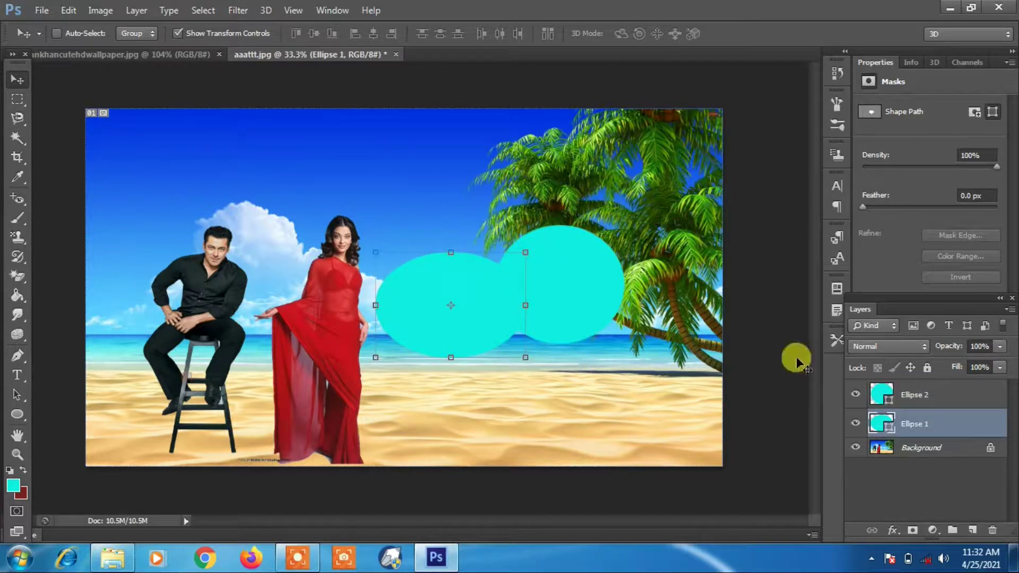
Step: Combine both ellipse layers with Unite Shapes at Overlap, move the resulting sliver down to the shoreline, and undo both changes
shift+click(909, 396)
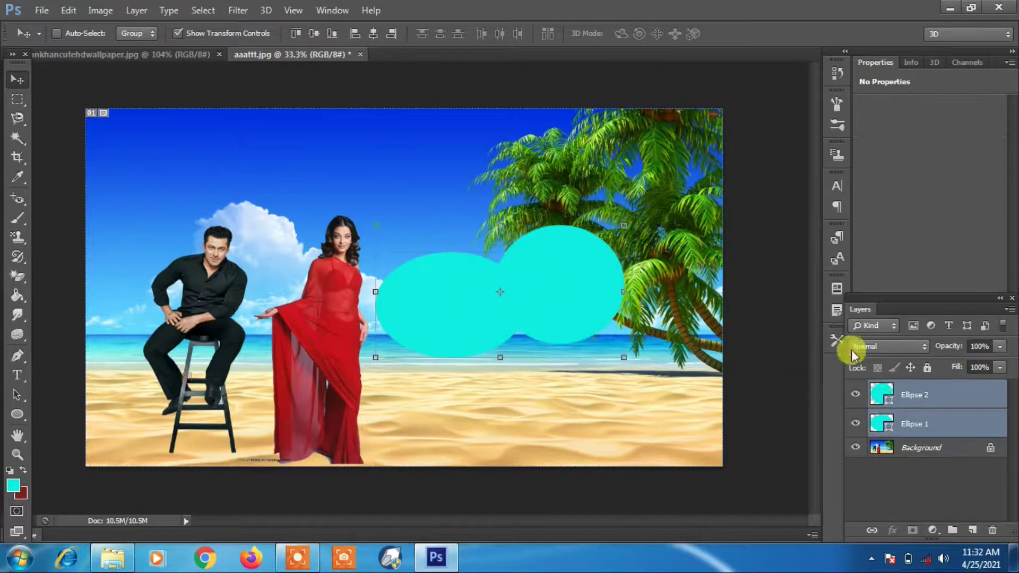
click(136, 10)
mouse_move(266, 371)
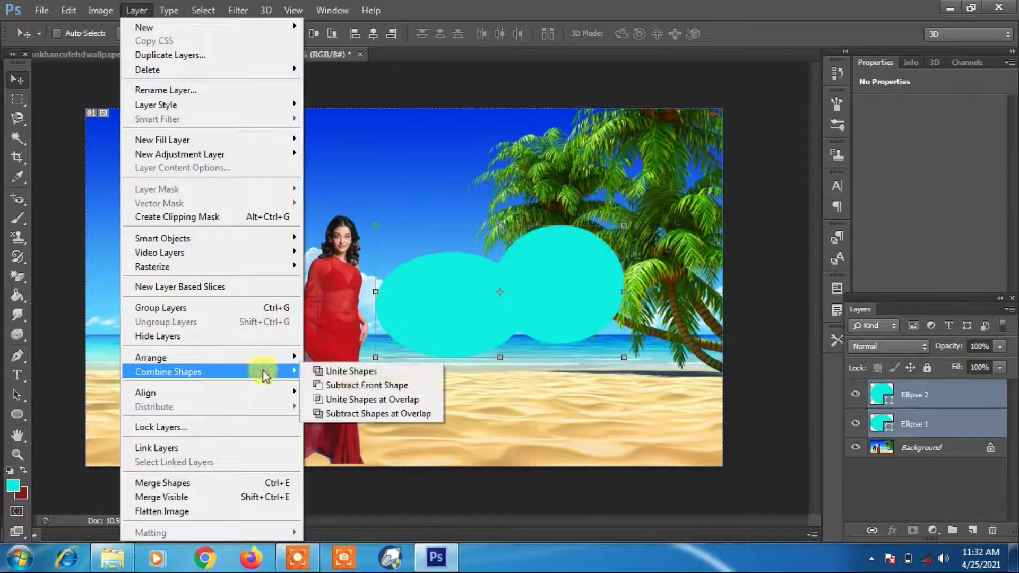
click(388, 406)
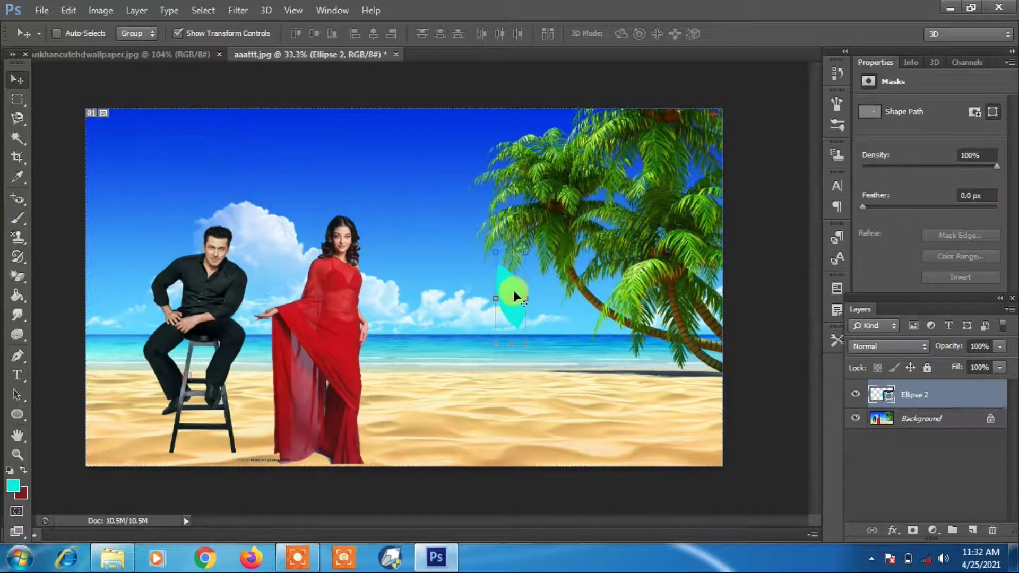
drag(513, 296, 459, 338)
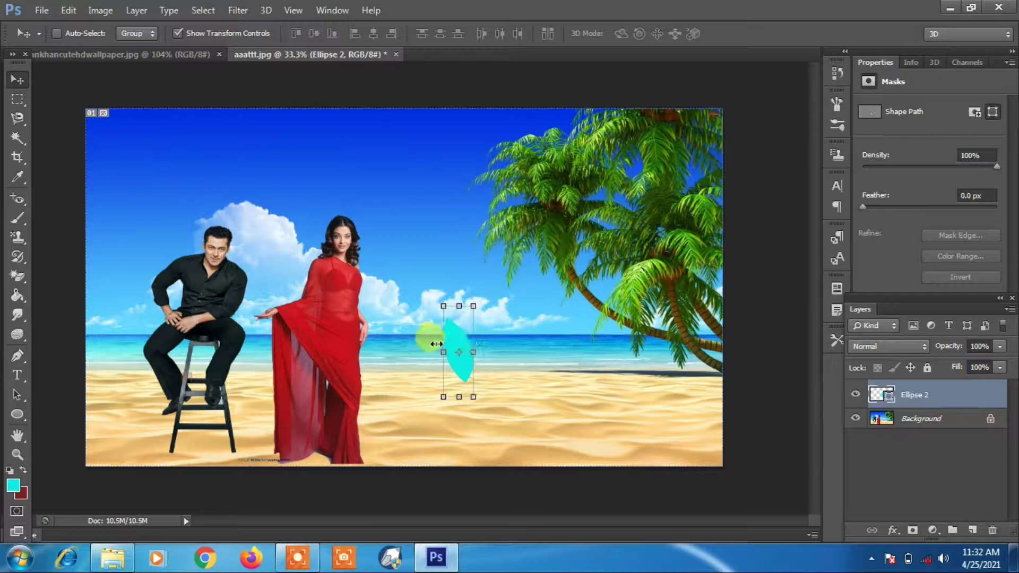
key(ctrl+z)
key(ctrl+alt+z)
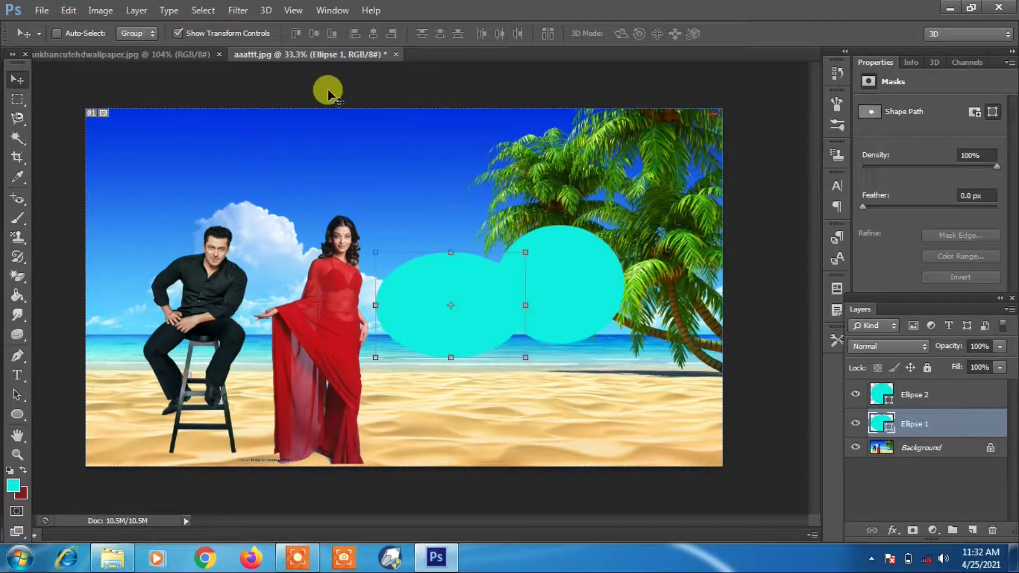
Step: Combine both ellipse layers with Subtract Shapes at Overlap and move the resulting shape down onto the sand
click(137, 10)
mouse_move(216, 358)
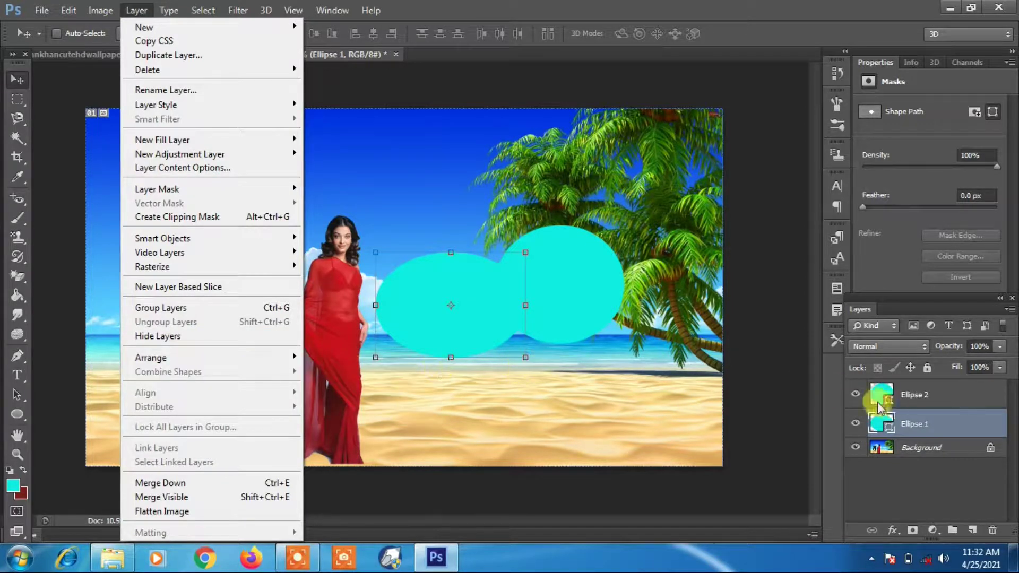
shift+click(929, 394)
click(129, 35)
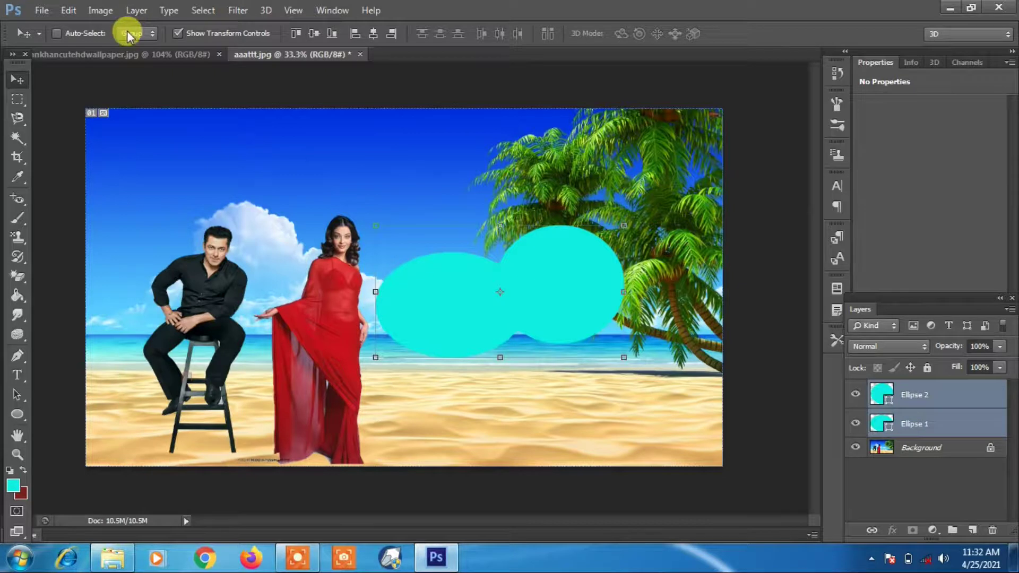
click(136, 10)
mouse_move(268, 371)
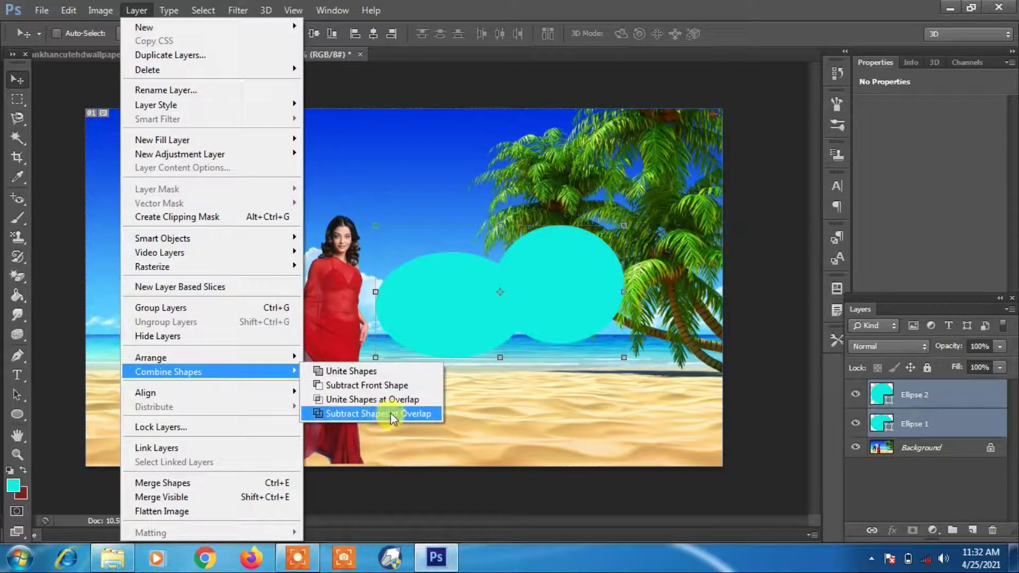
click(390, 414)
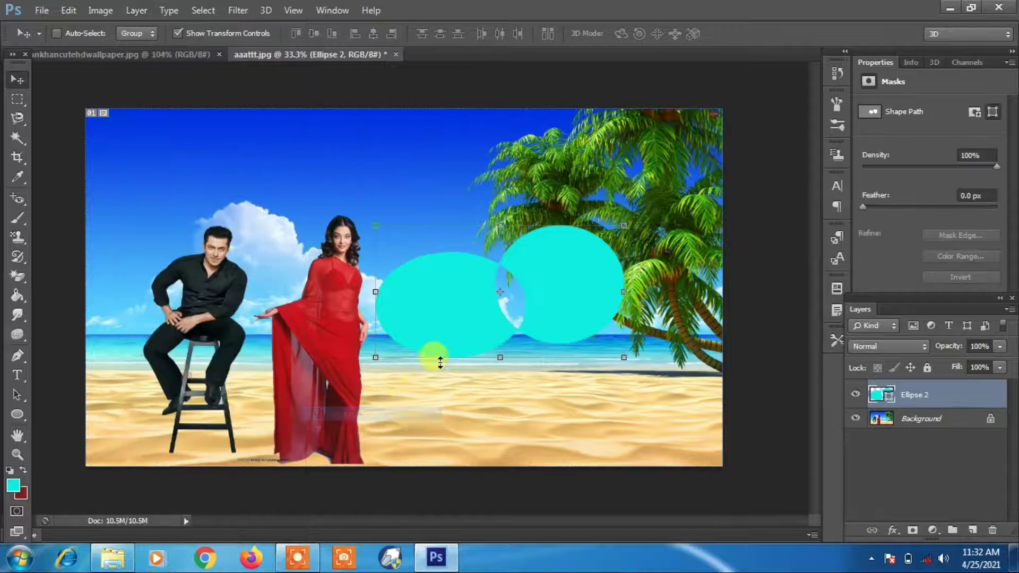
drag(446, 307, 465, 375)
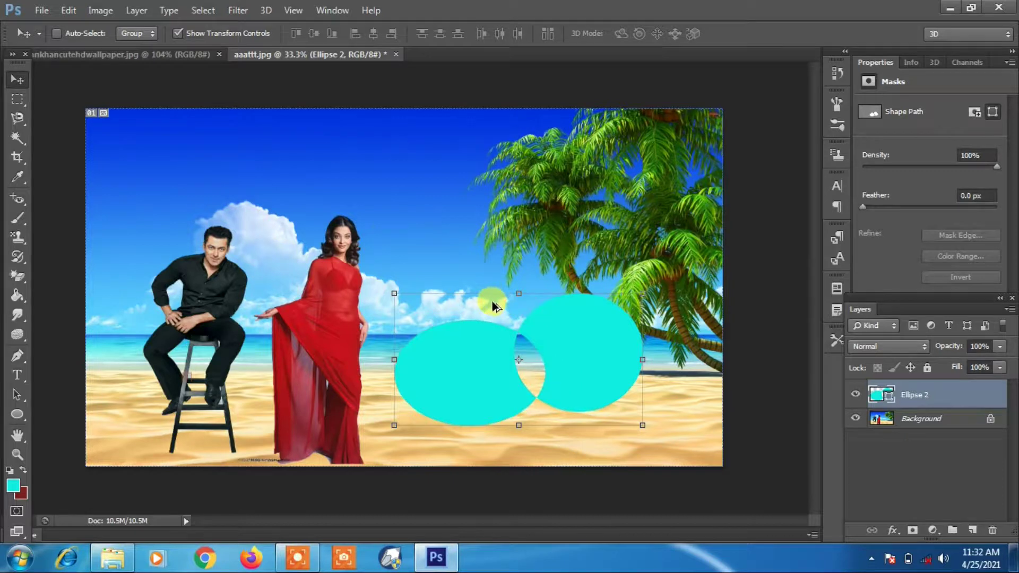
Step: Undo the move, the overlap subtraction and the earlier shift of Ellipse 1
key(ctrl+alt+z)
key(ctrl+alt+z)
key(ctrl+alt+z)
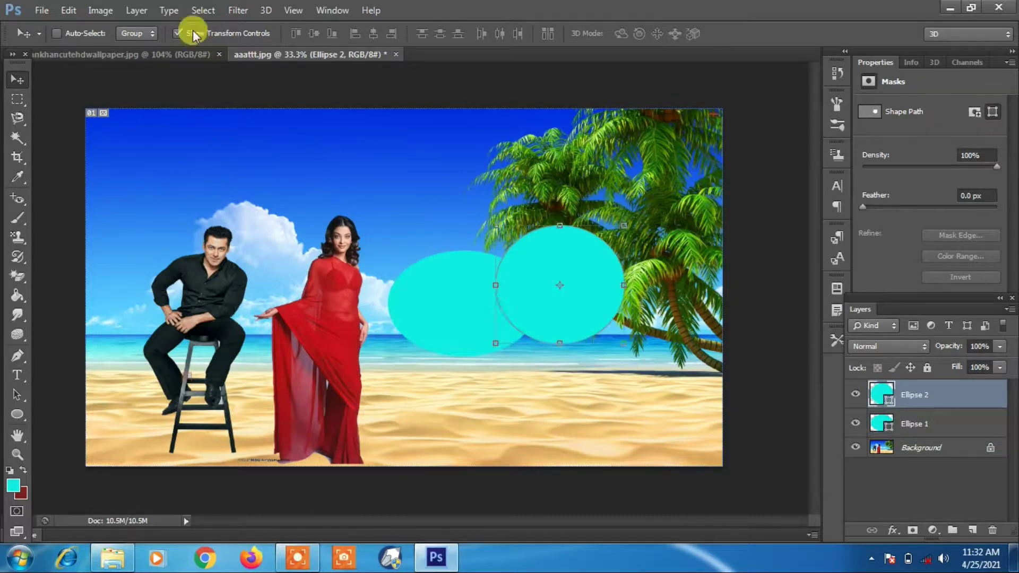
Step: Move the Ellipse 2 shape away from Ellipse 1, down onto the sand beneath the palms
click(135, 10)
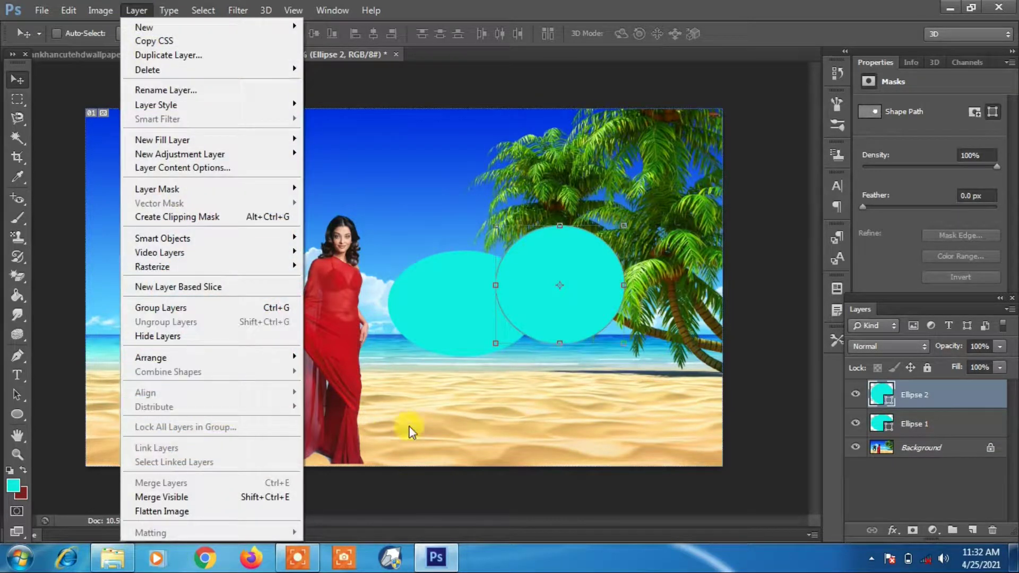
click(482, 382)
click(136, 10)
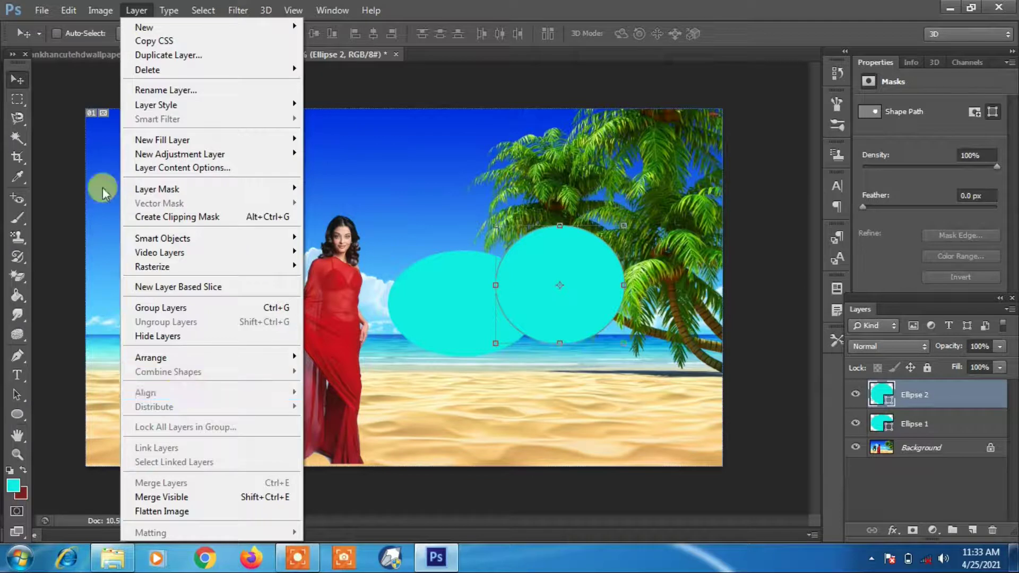
click(473, 170)
drag(580, 311, 629, 377)
drag(492, 315, 517, 322)
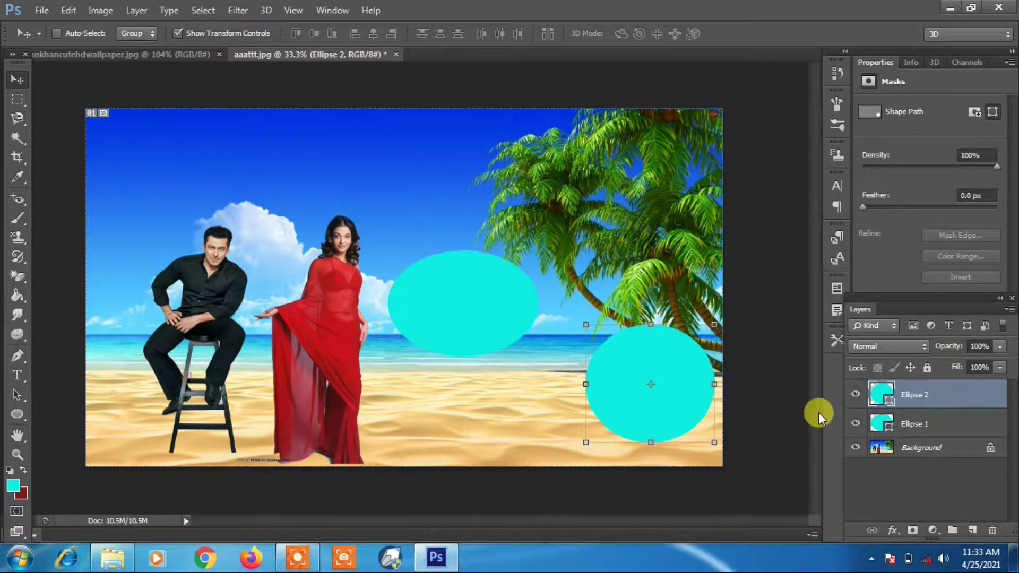
Step: Select both ellipse layers and align them by their top edges
shift+click(906, 416)
click(495, 324)
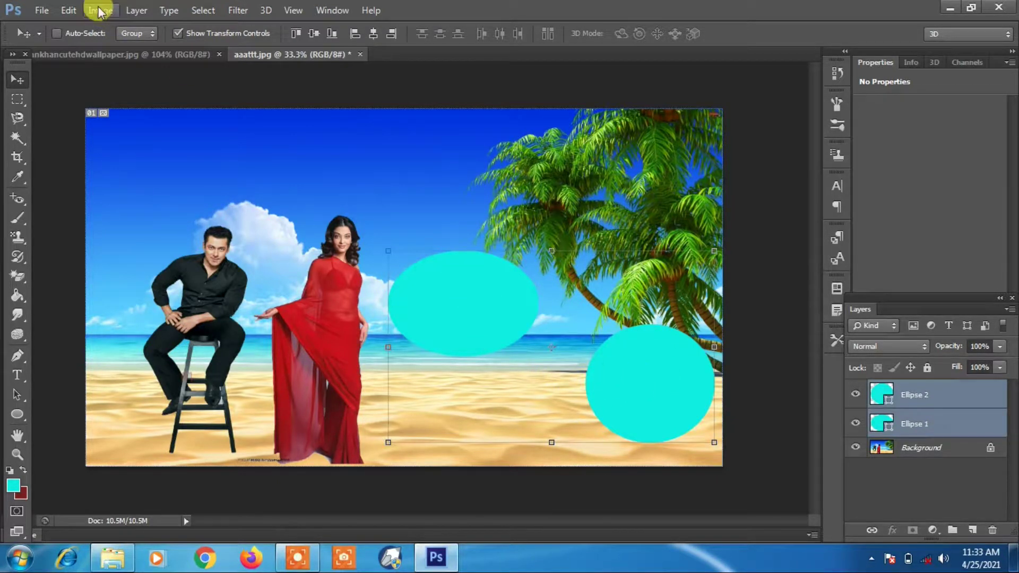
click(135, 10)
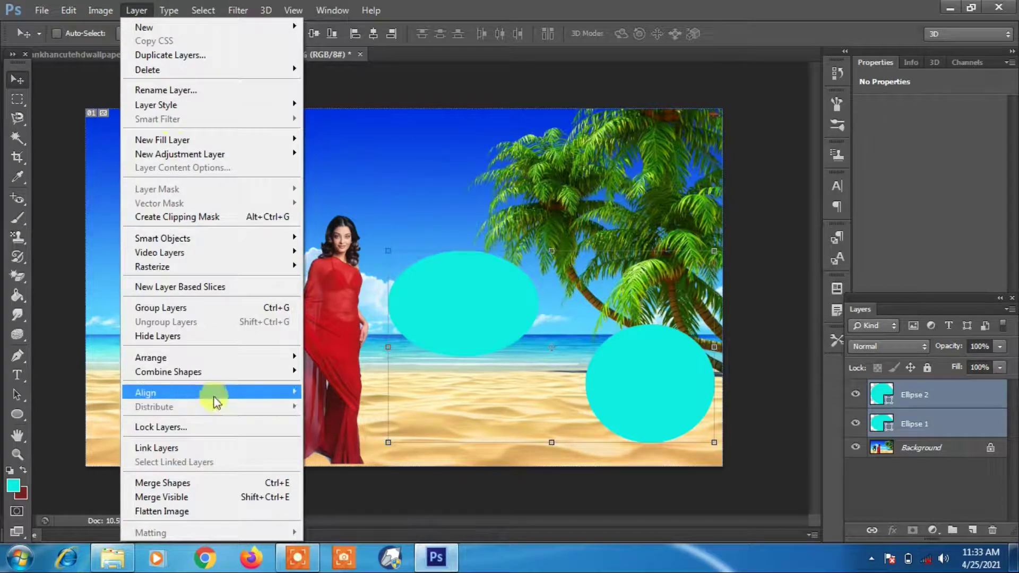
mouse_move(214, 395)
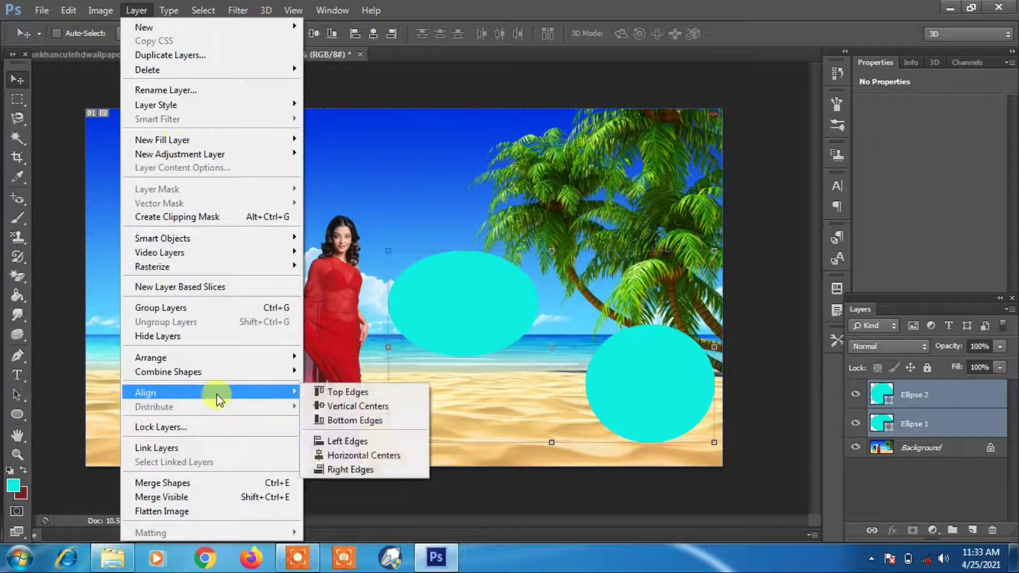
click(399, 393)
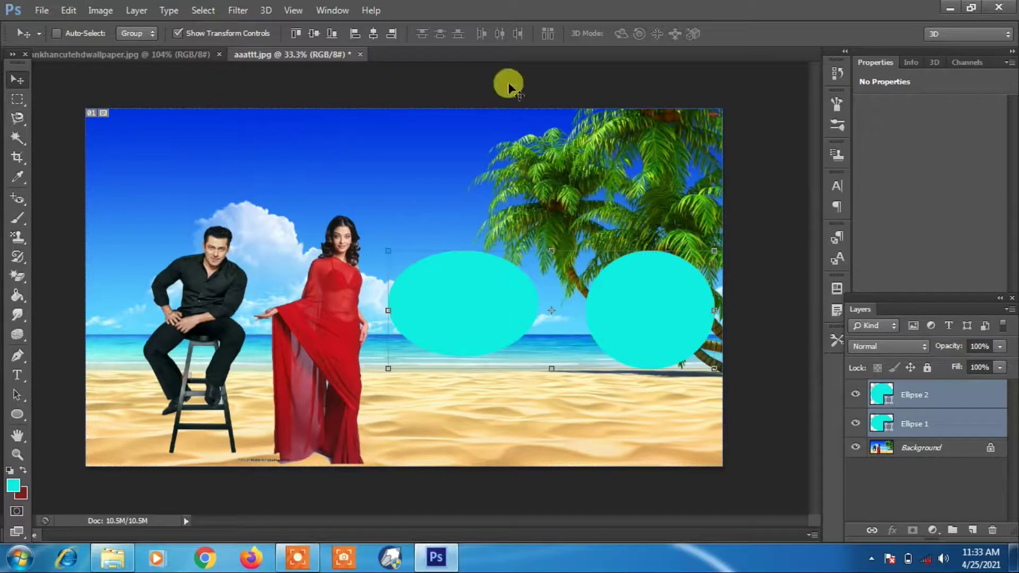
Step: Align both ellipse layers by their left edges, and undo the alignment
click(104, 11)
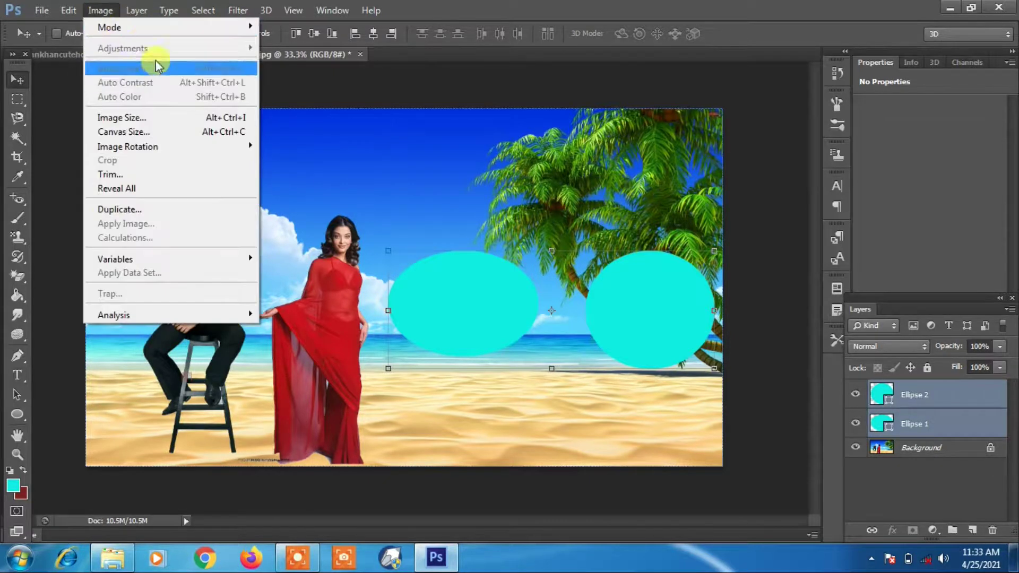
mouse_move(137, 11)
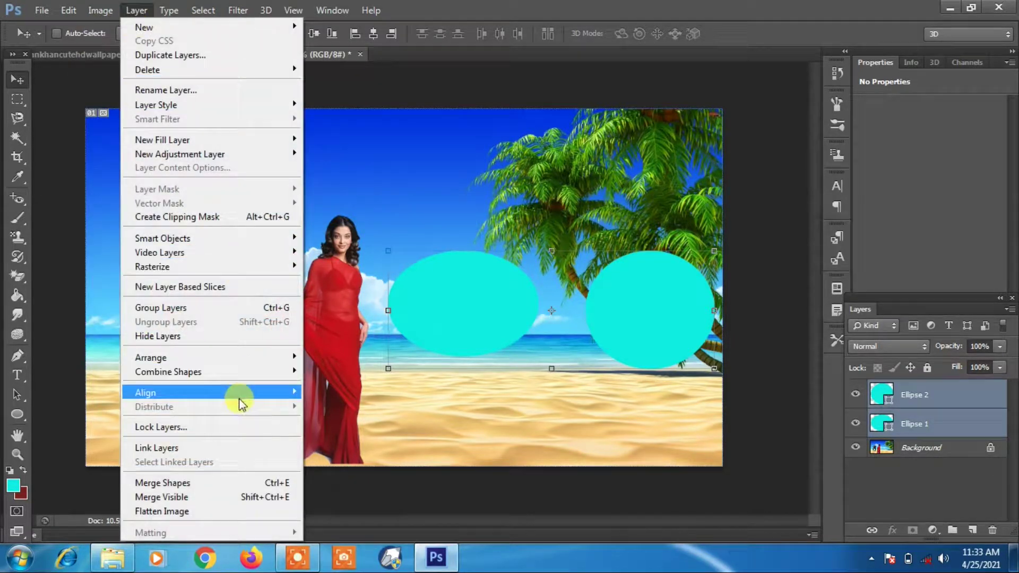
mouse_move(241, 393)
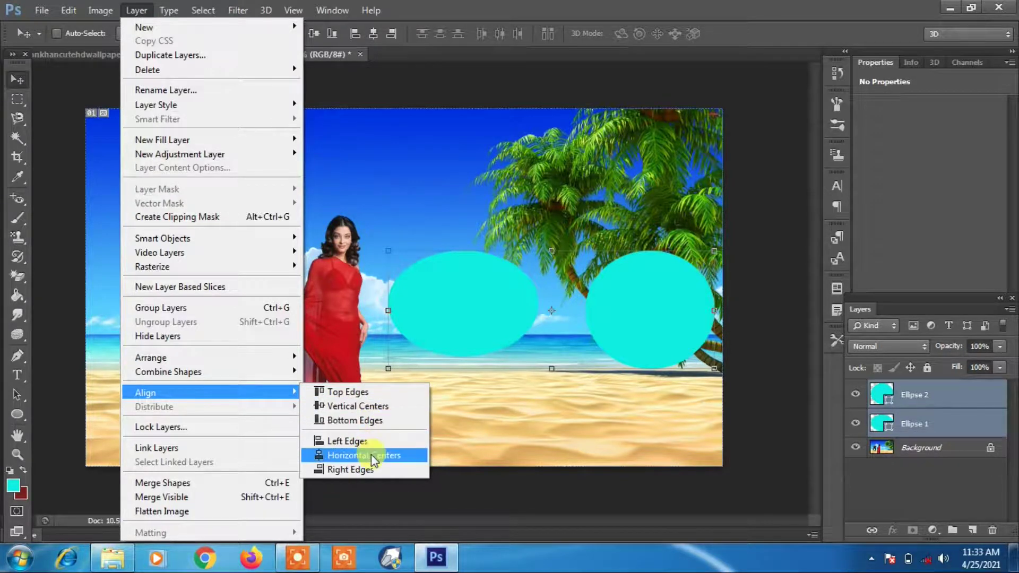
click(345, 441)
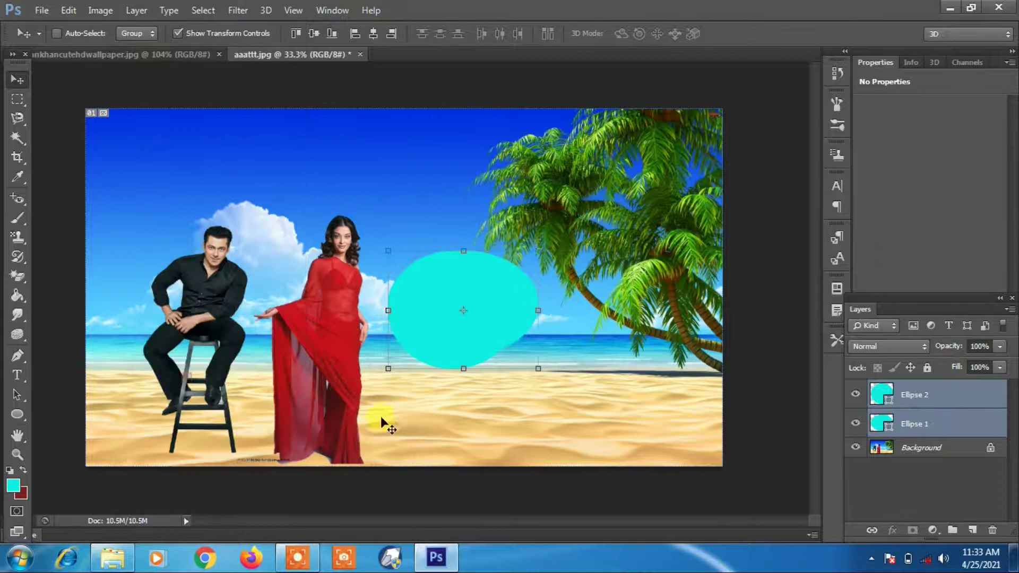
key(ctrl+z)
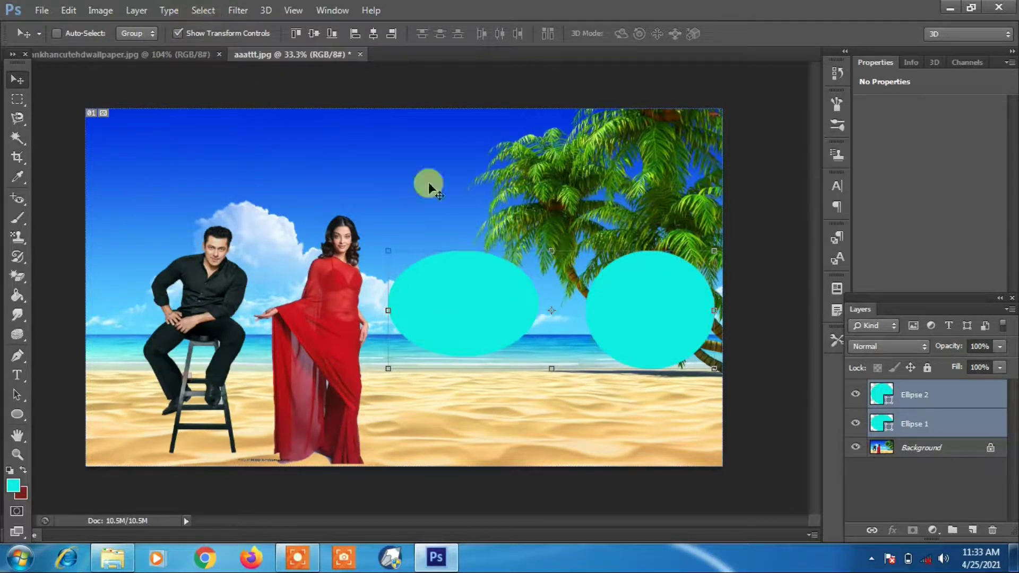
Step: Move both ellipse shapes together upward into the sky and in front of the palm fronds
click(139, 11)
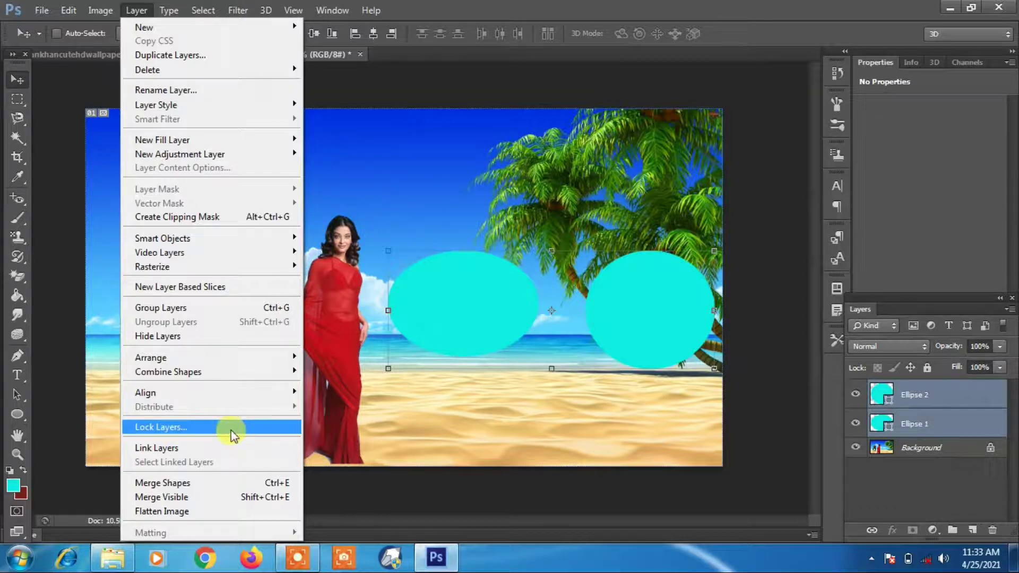
click(493, 433)
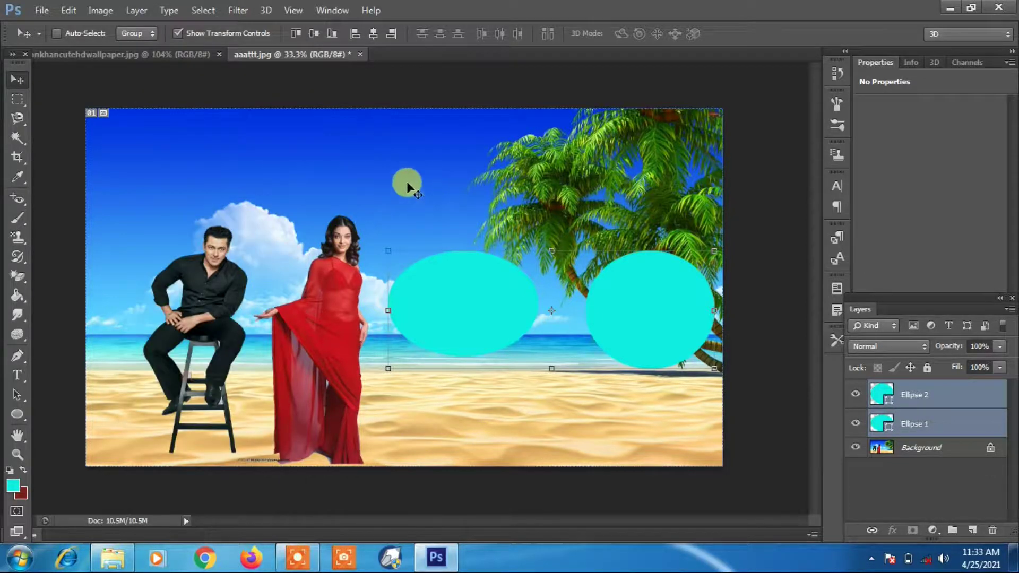
drag(483, 361, 469, 288)
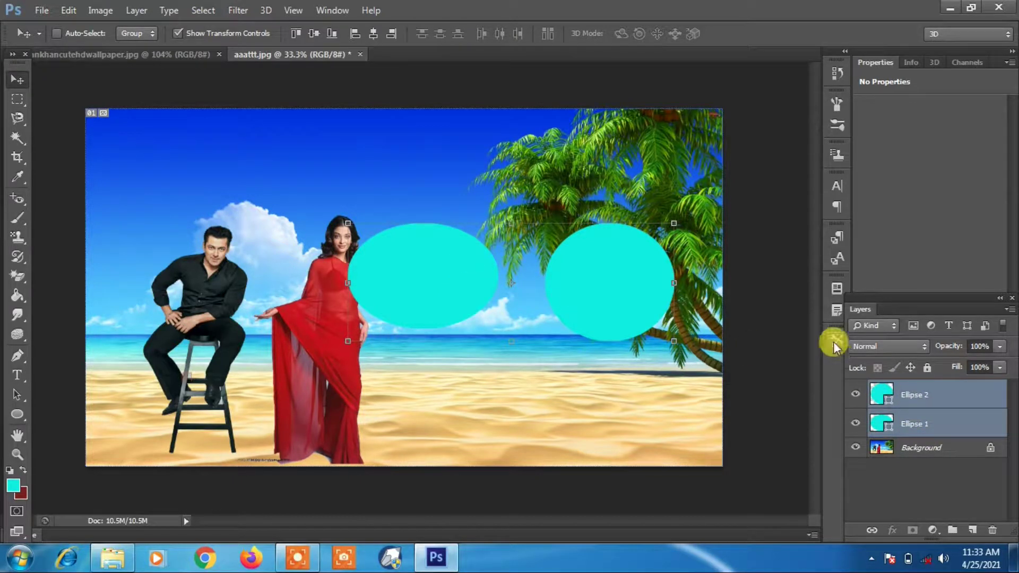
drag(610, 278, 632, 199)
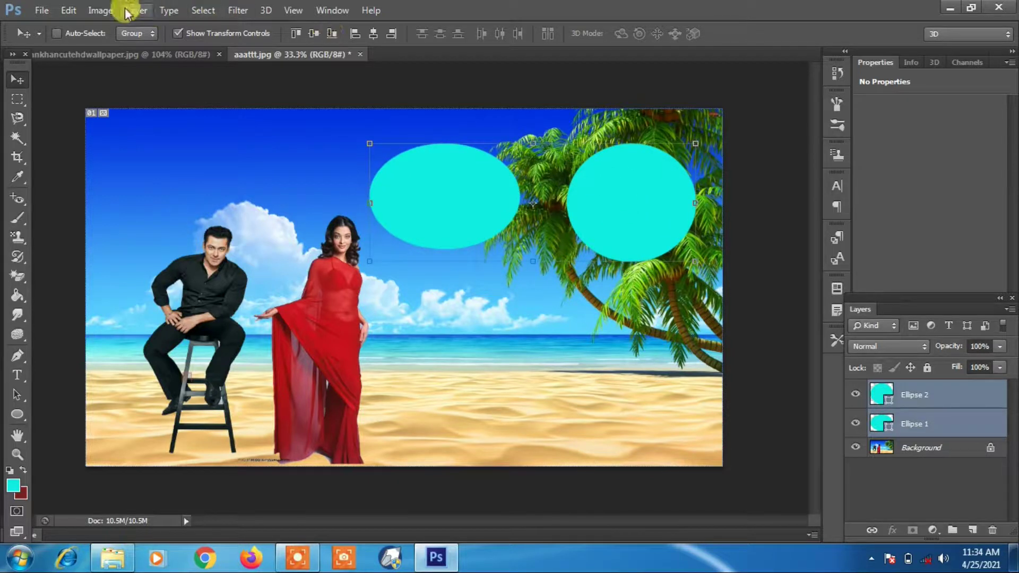
Step: Lock all properties of the Ellipse 1 and Ellipse 2 layers using Lock Layers with the All option
click(101, 11)
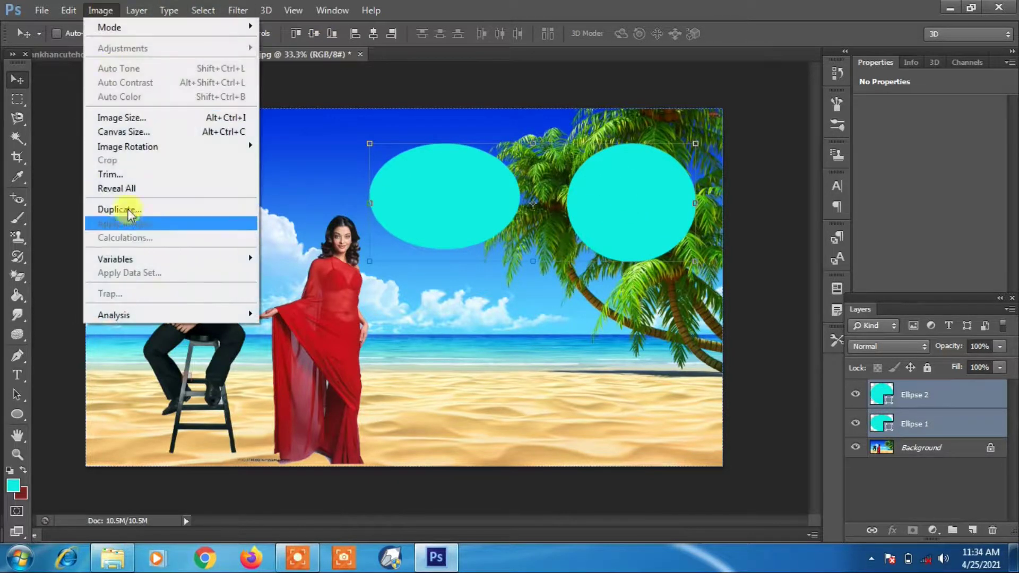
mouse_move(128, 11)
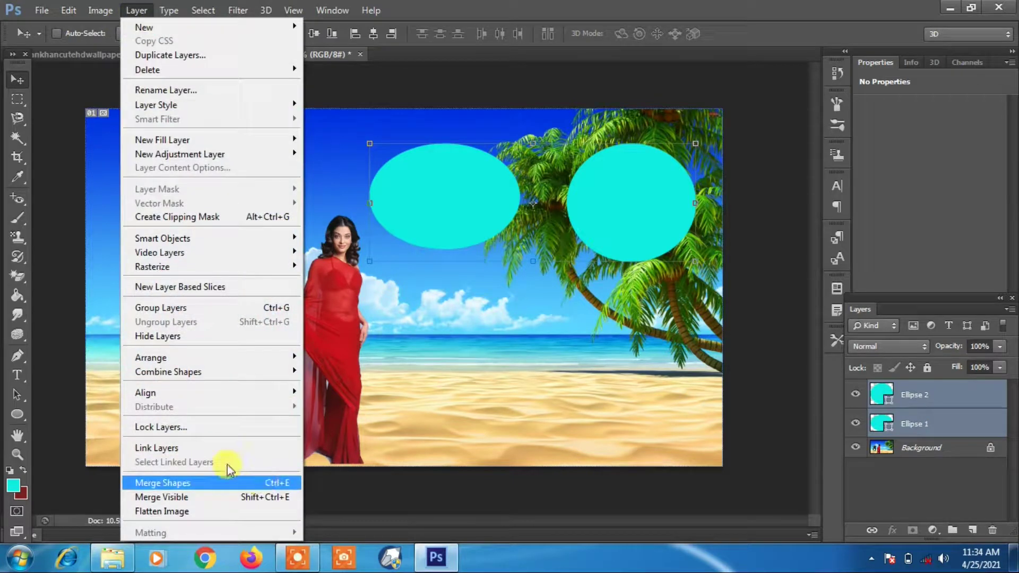
click(190, 430)
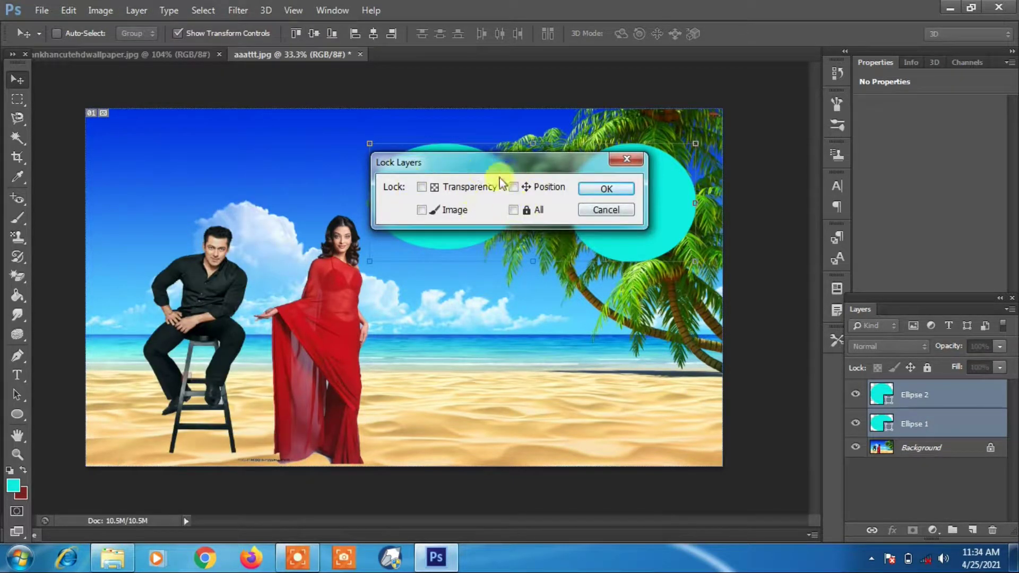
click(513, 210)
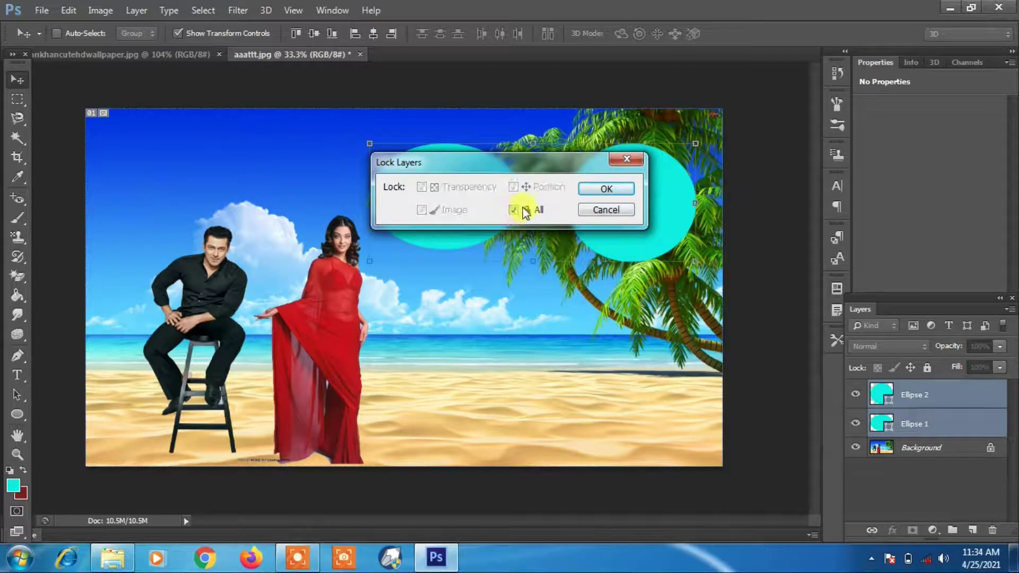
click(606, 189)
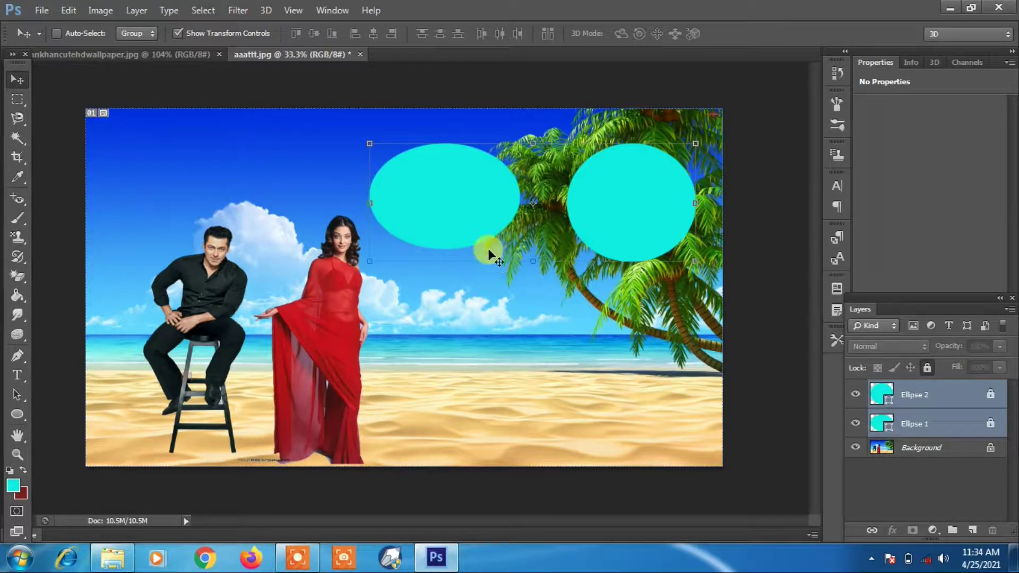
Step: Try to move the locked ellipse shapes on the canvas and dismiss the resulting alerts
click(487, 204)
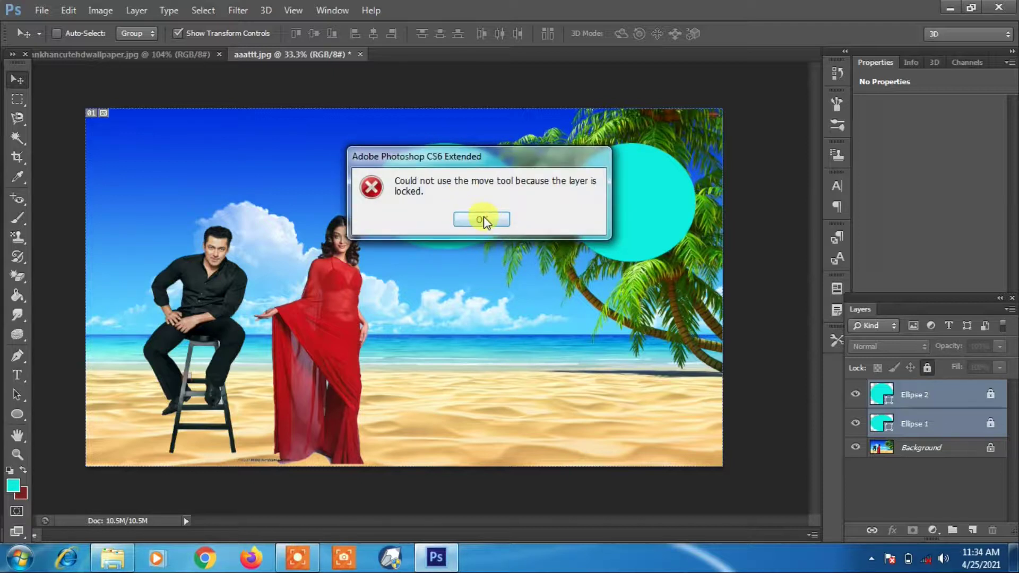
click(482, 220)
click(537, 221)
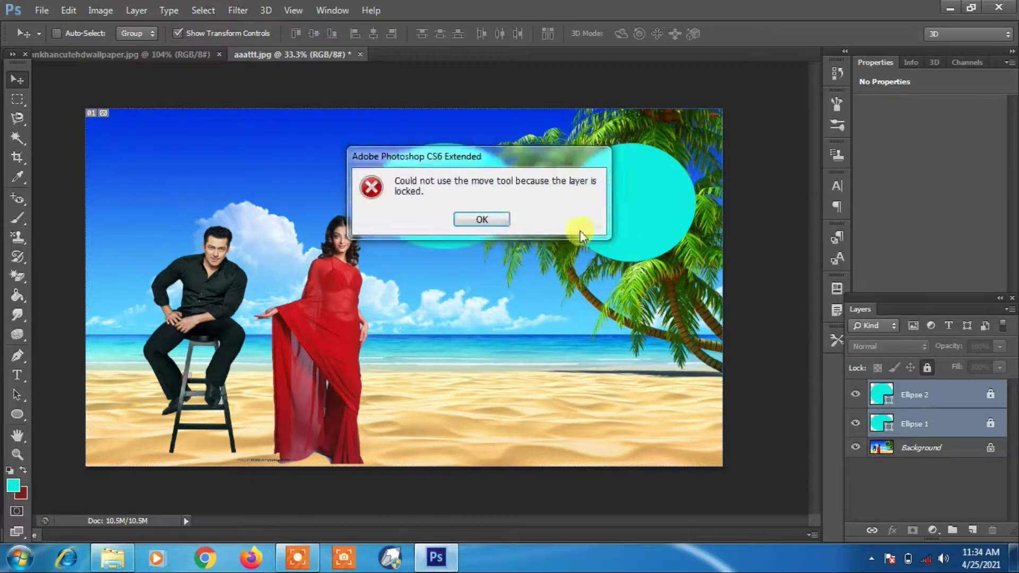
click(483, 220)
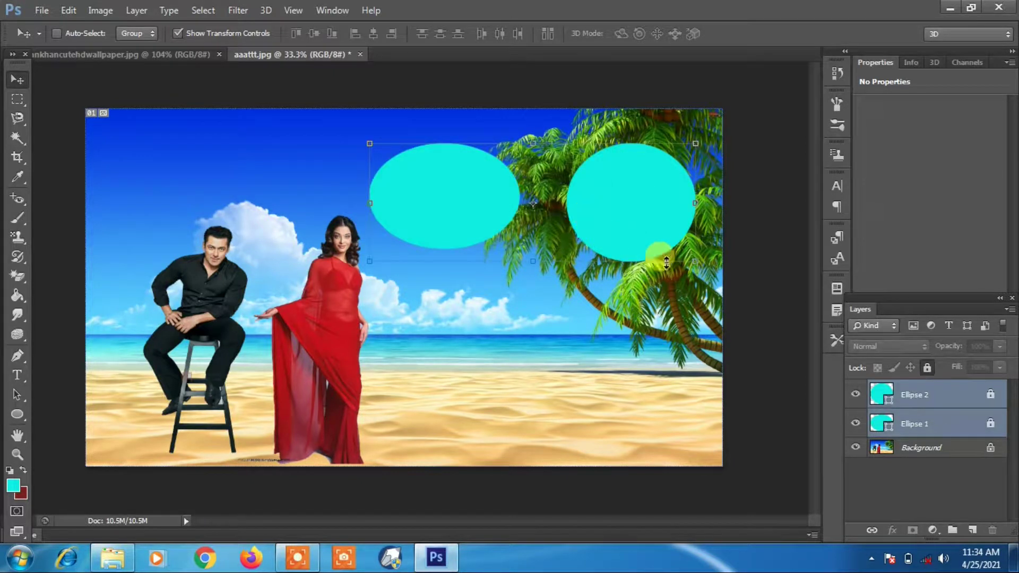
Step: Revert the aaattt.jpg document to its last saved version, discarding the locked ellipse layers
click(989, 426)
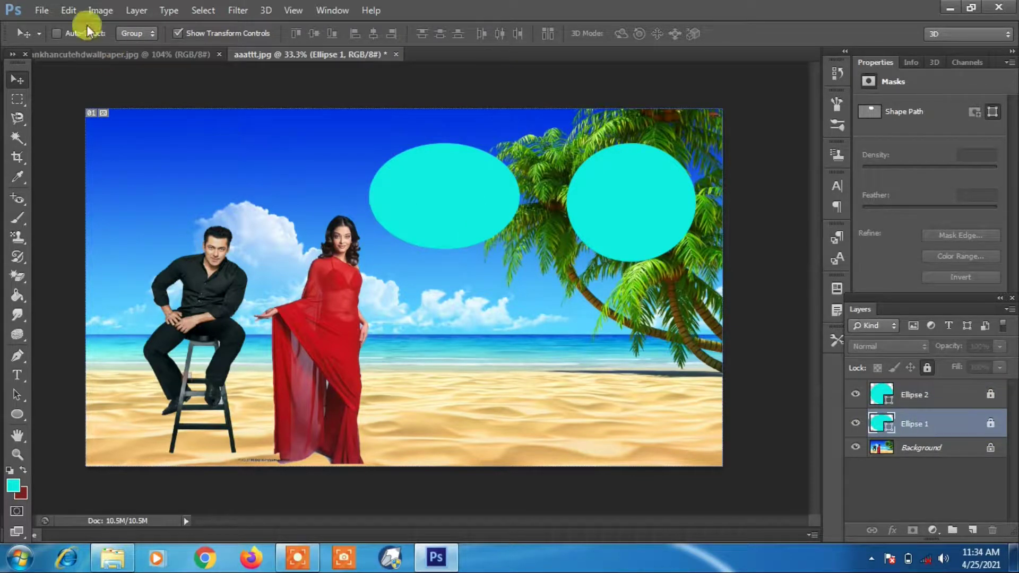
click(42, 10)
click(87, 233)
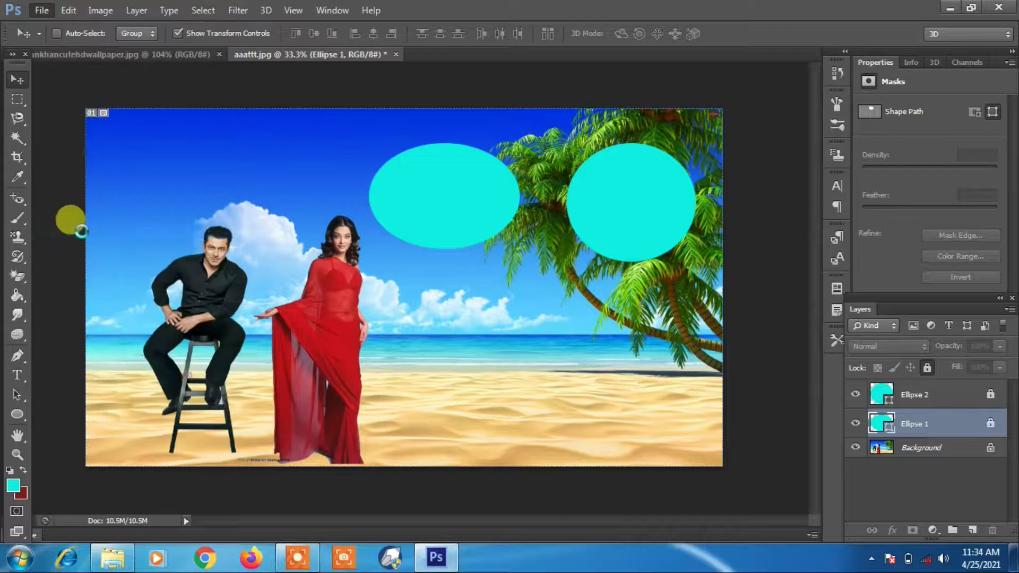
Step: Draw three cyan ellipse shapes: one left of the palm crown, one over the palm trunks and one over the woman
click(137, 10)
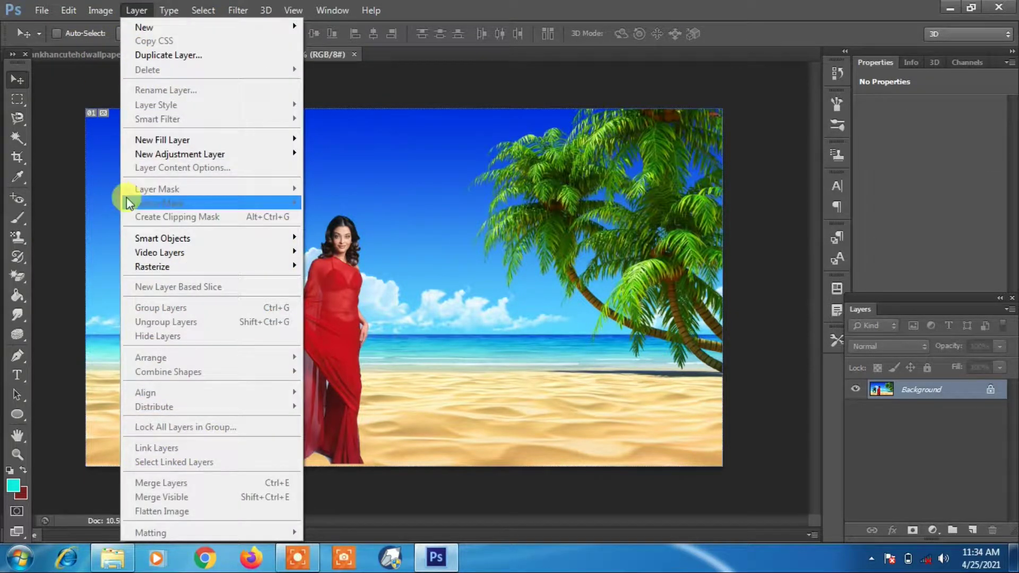
click(85, 182)
click(17, 415)
mouse_move(419, 189)
mouse_down()
mouse_move(596, 329)
mouse_move(540, 317)
mouse_up()
drag(587, 219, 709, 367)
drag(249, 195, 374, 300)
Step: Move the Ellipse 3 shape off the woman, down onto the sand below the Ellipse 1 shape
click(16, 81)
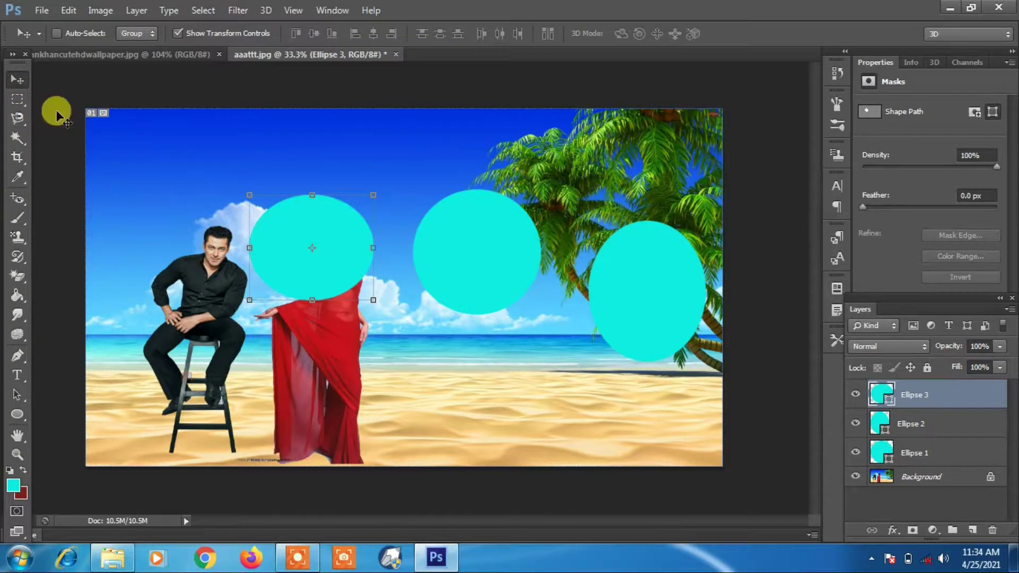
drag(283, 230, 435, 361)
drag(473, 373, 473, 374)
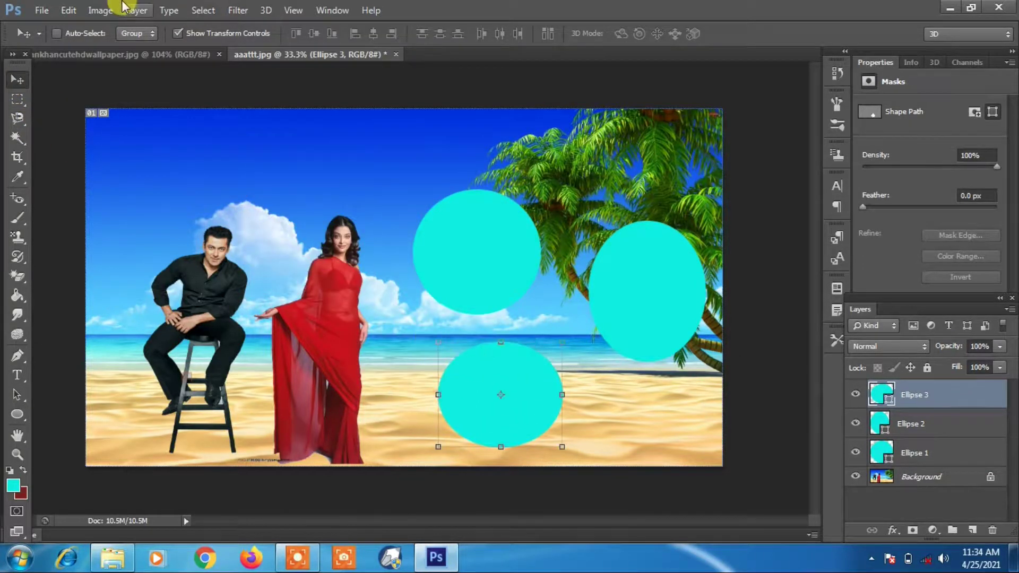
click(166, 12)
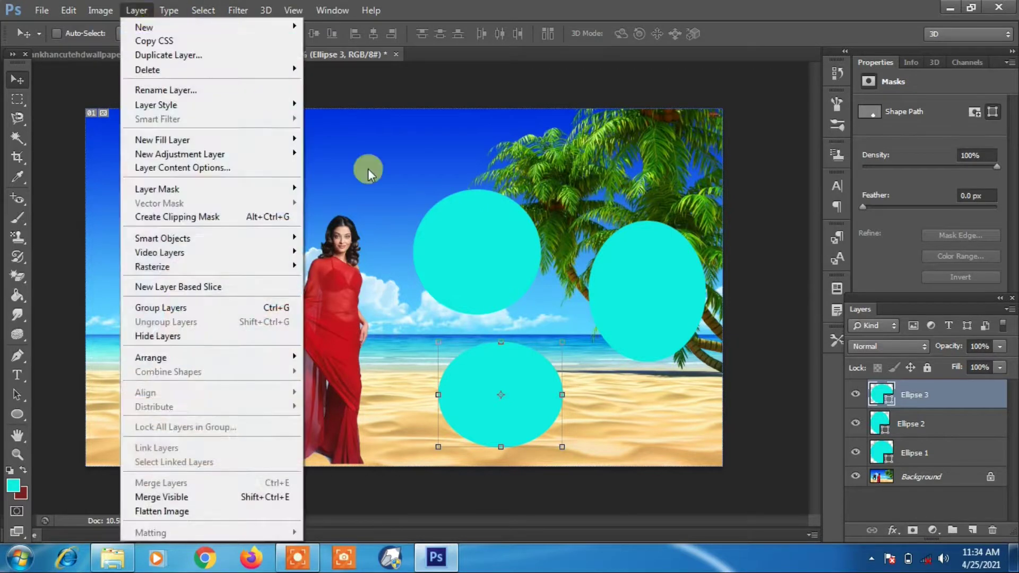
click(487, 247)
drag(641, 312, 637, 304)
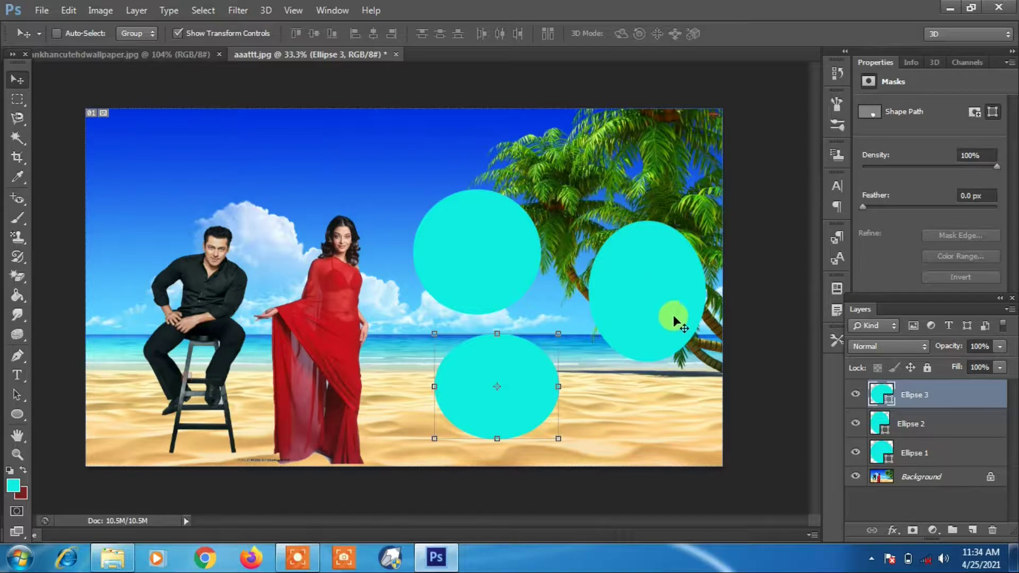
Step: Link the Ellipse 1, Ellipse 2 and Ellipse 3 layers and move them together slightly upward toward the woman
click(136, 10)
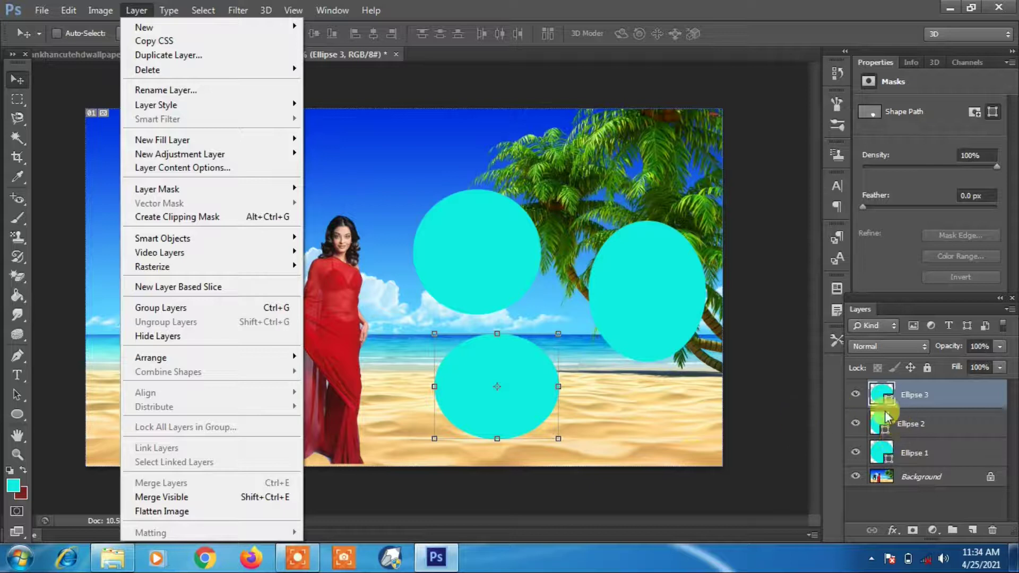
click(916, 424)
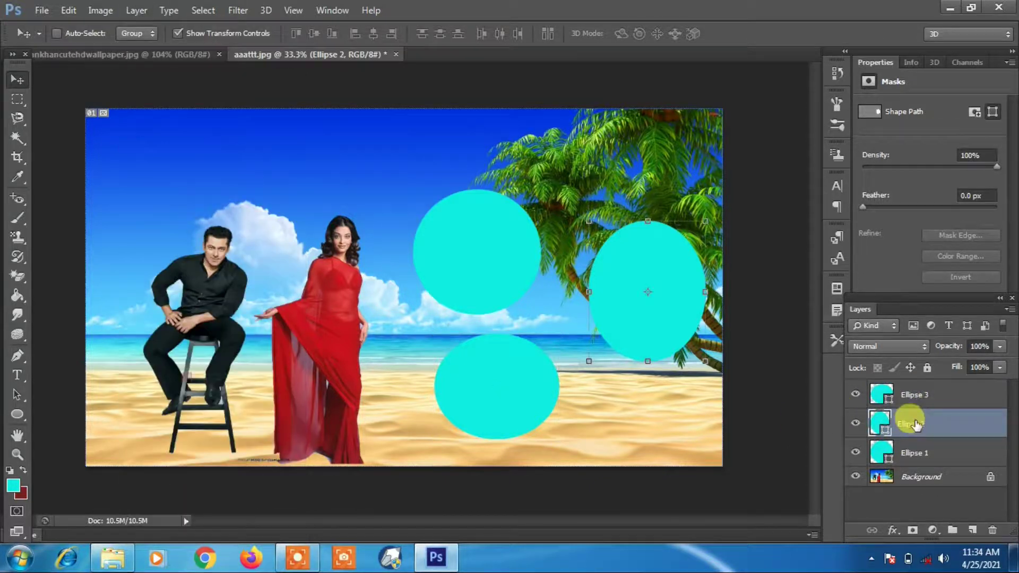
click(921, 450)
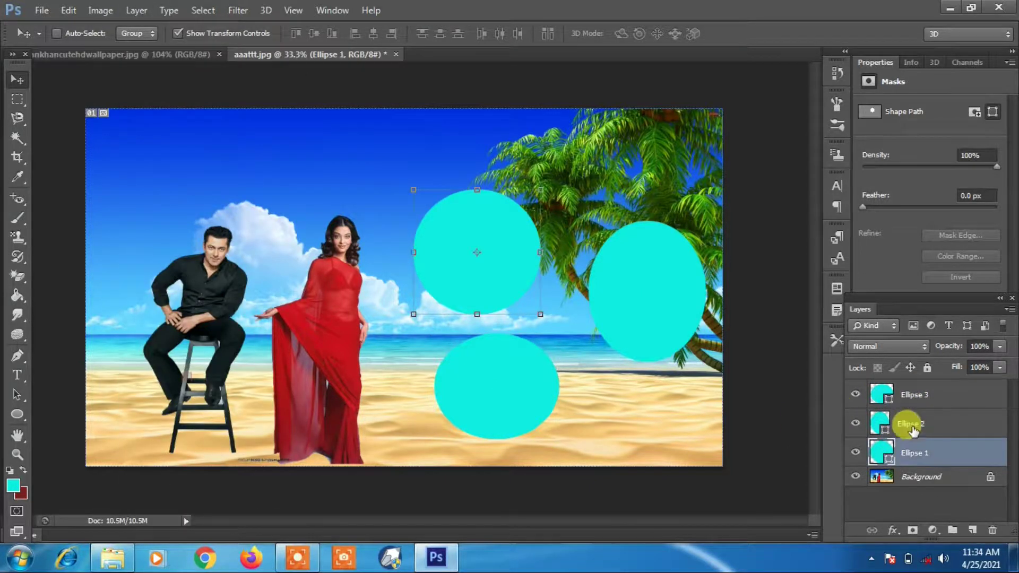
shift+click(927, 418)
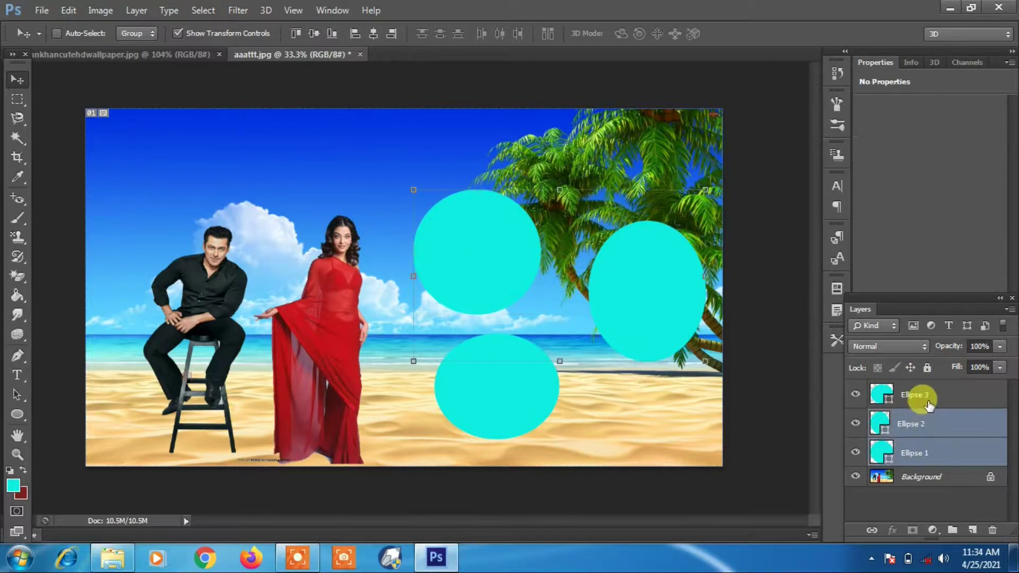
shift+click(929, 405)
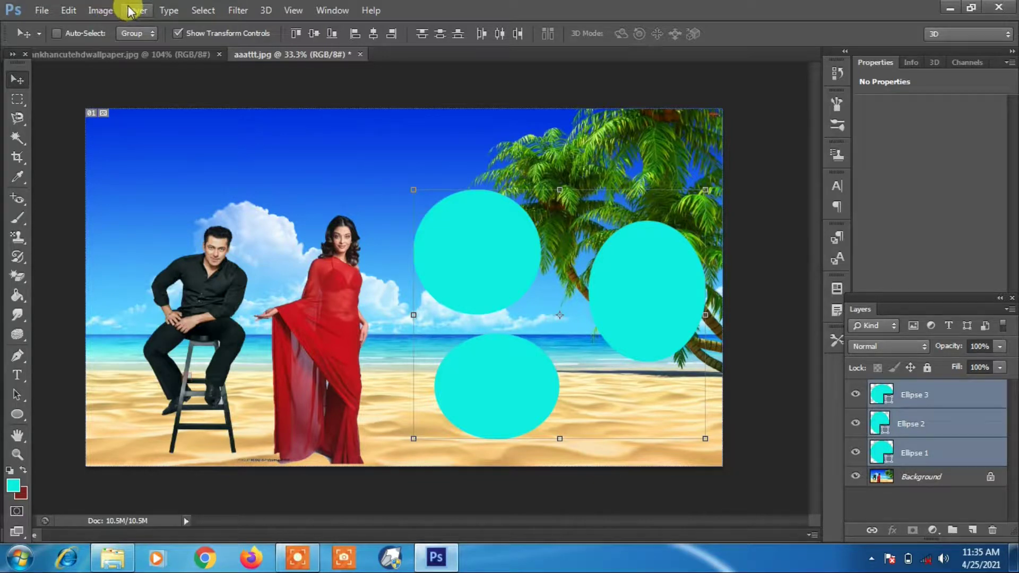
click(161, 14)
mouse_move(136, 11)
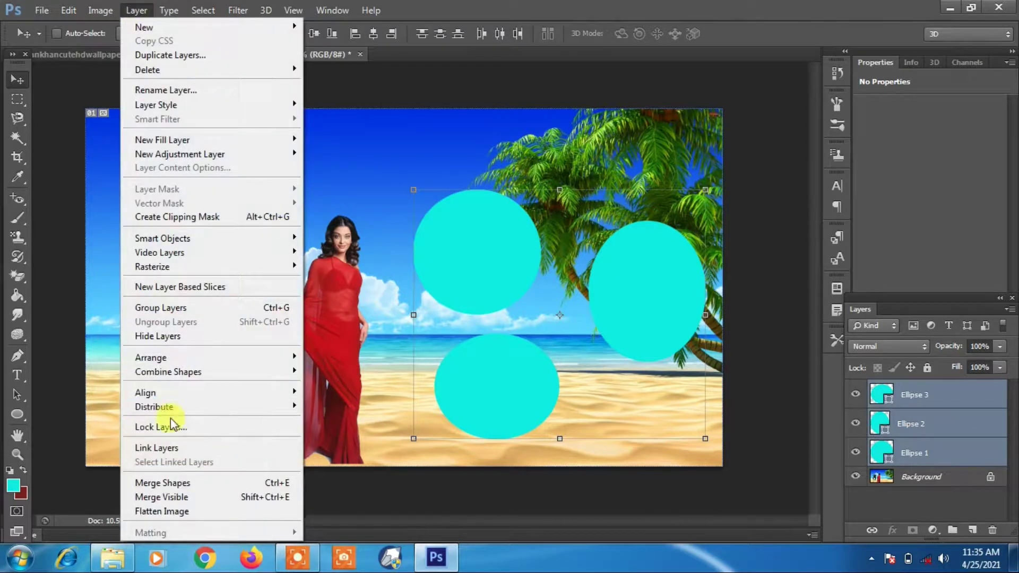
click(173, 448)
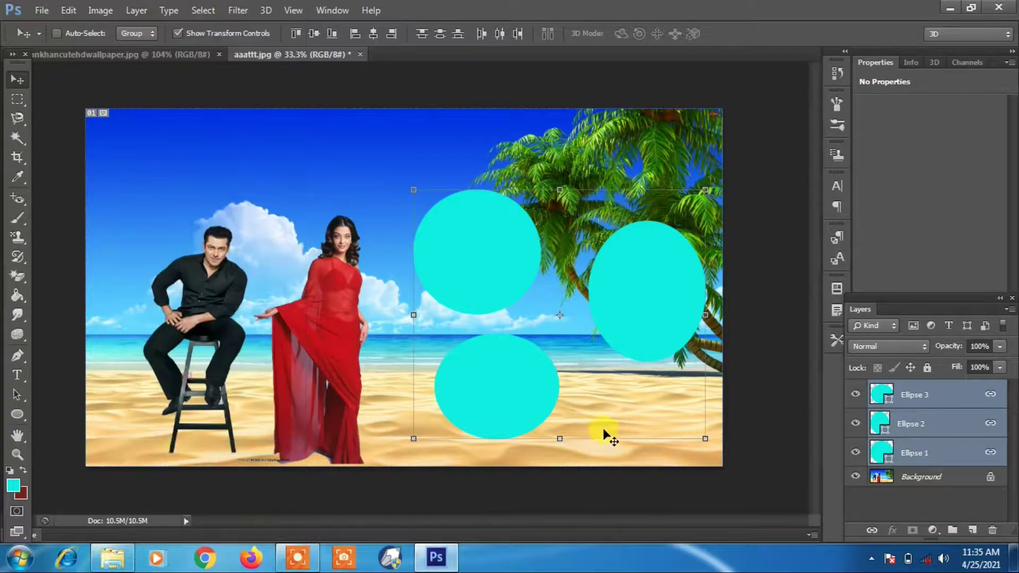
drag(520, 279, 480, 248)
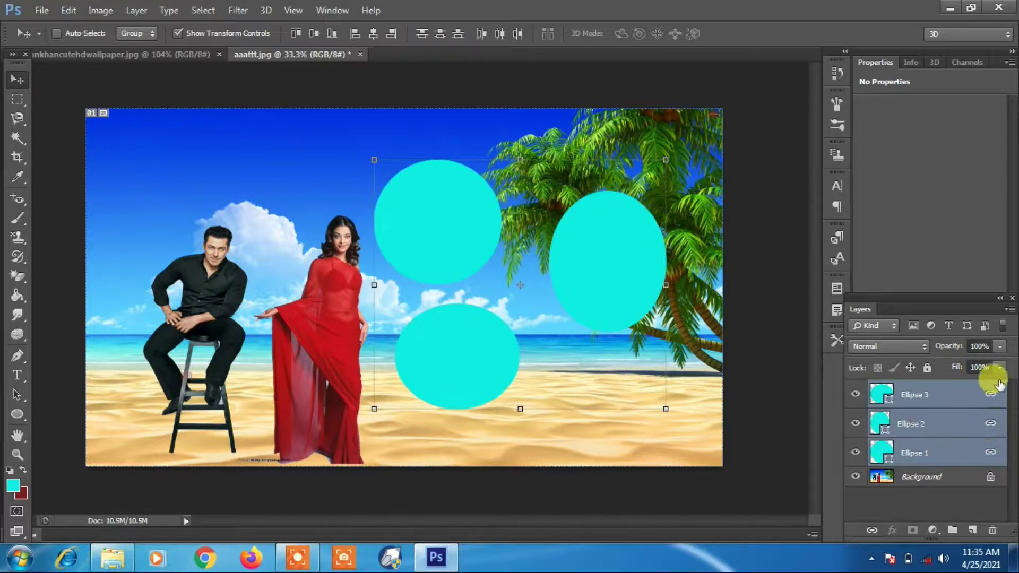
Step: Unlink only the Ellipse 3 layer from the other linked ellipse layers
click(989, 400)
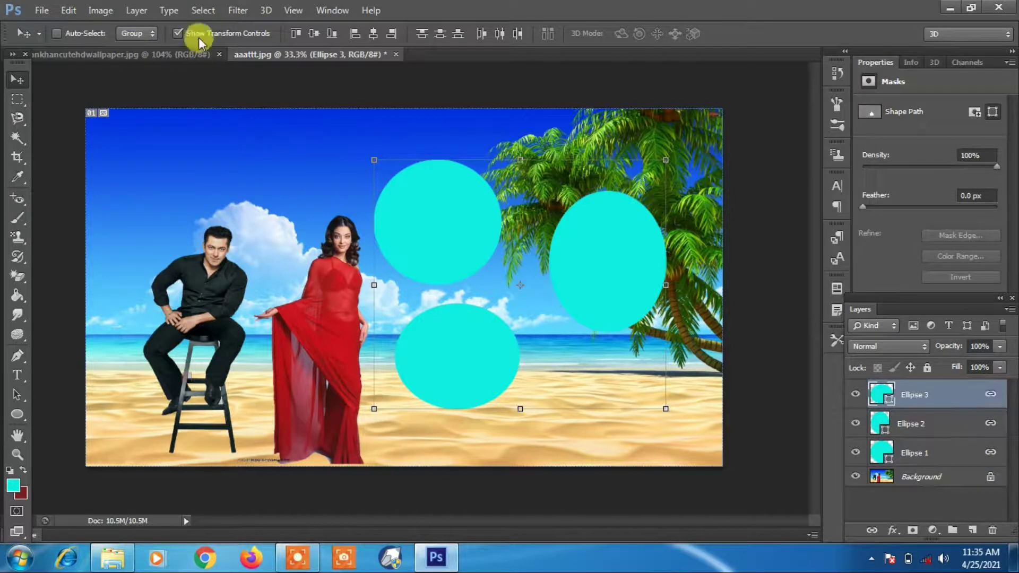
click(140, 11)
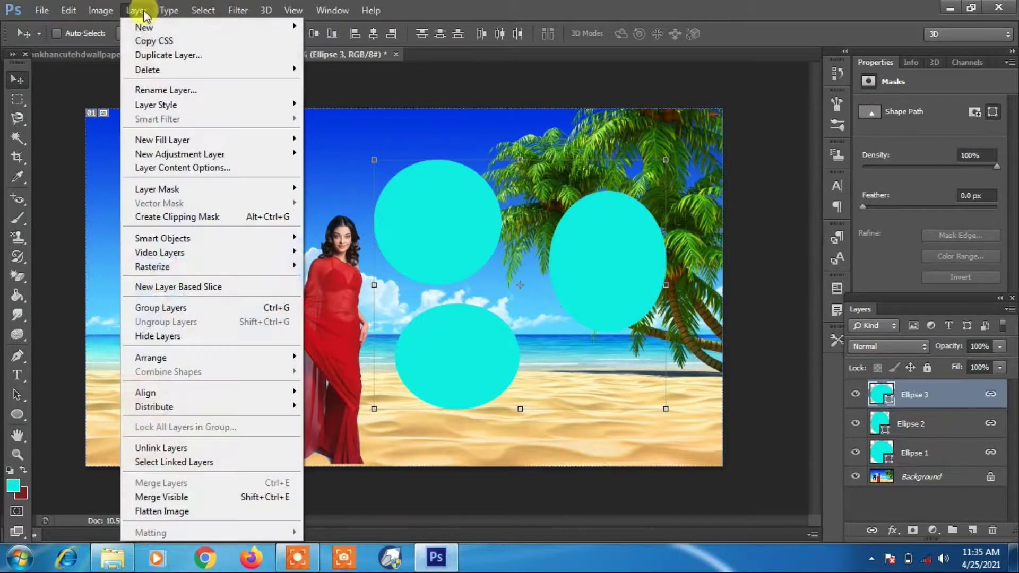
click(164, 449)
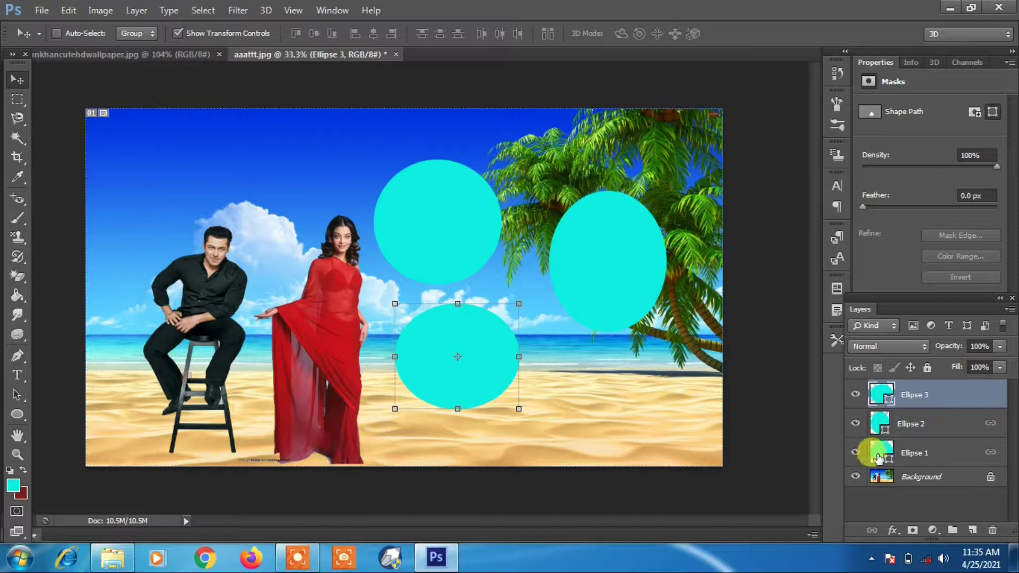
Step: Select all layers linked to Ellipse 1 with Select Linked Layers and move them together slightly up and toward the woman
click(925, 424)
click(933, 451)
click(937, 424)
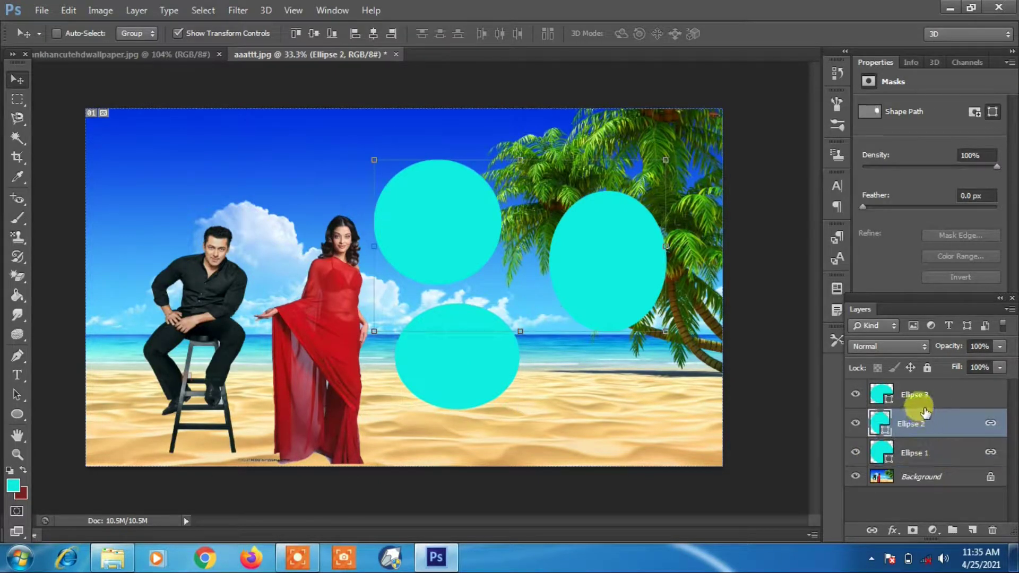
click(927, 393)
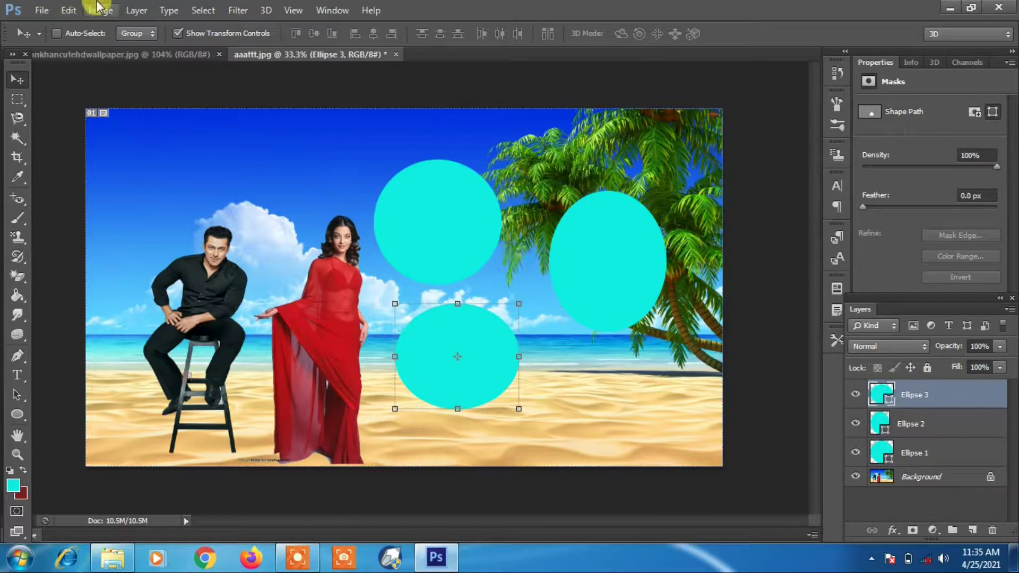
click(136, 12)
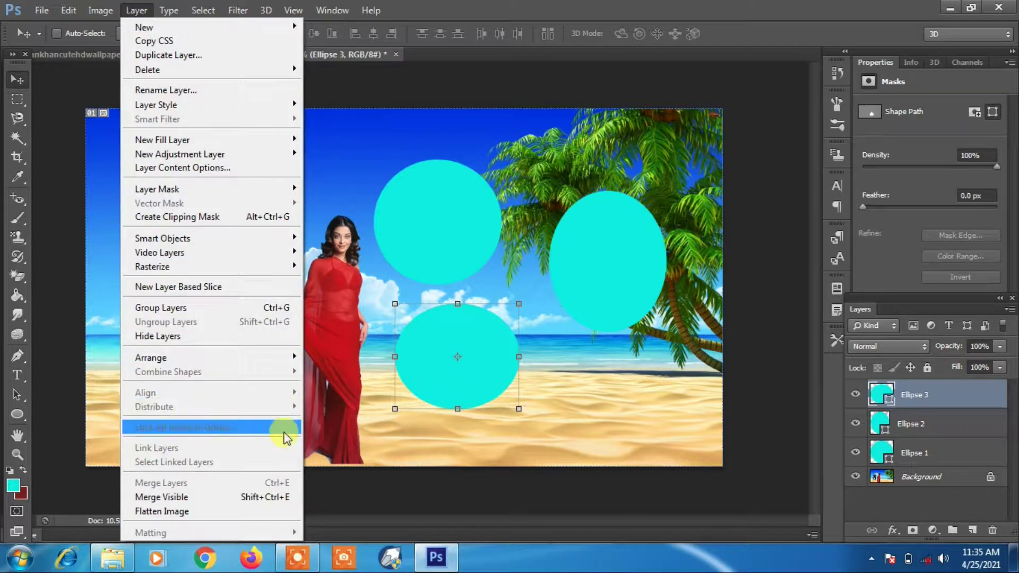
click(937, 446)
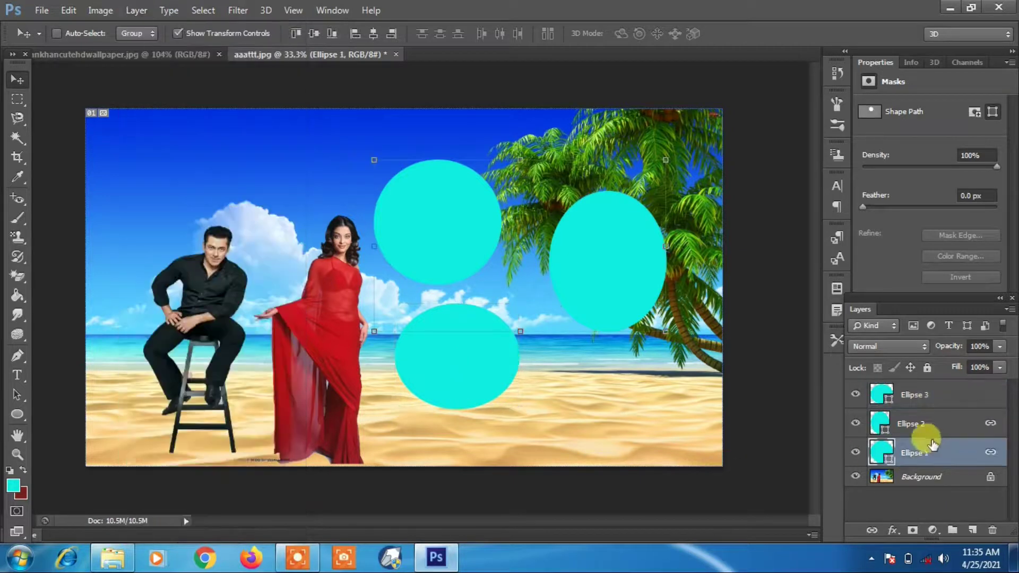
click(140, 17)
click(145, 450)
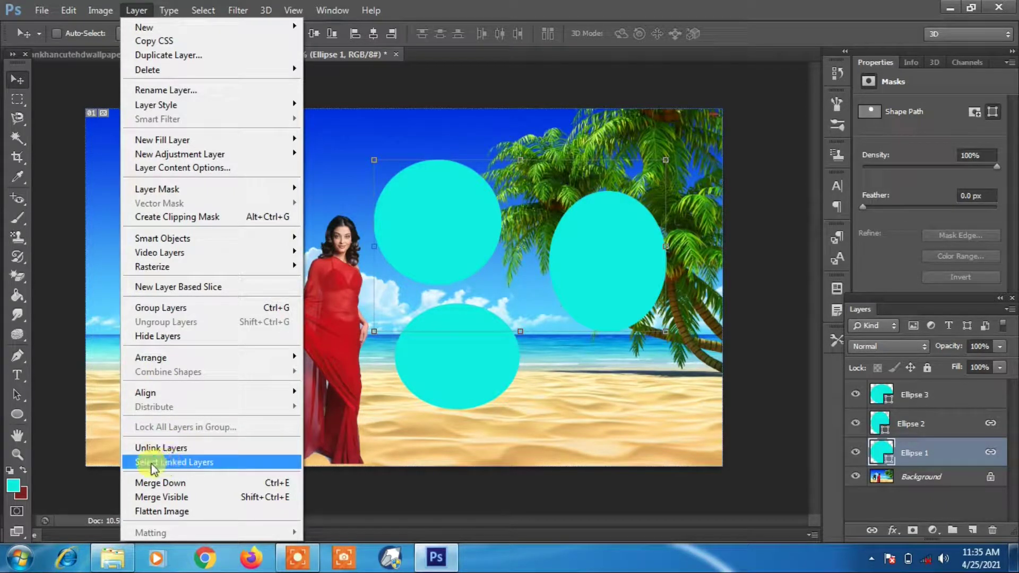
click(185, 463)
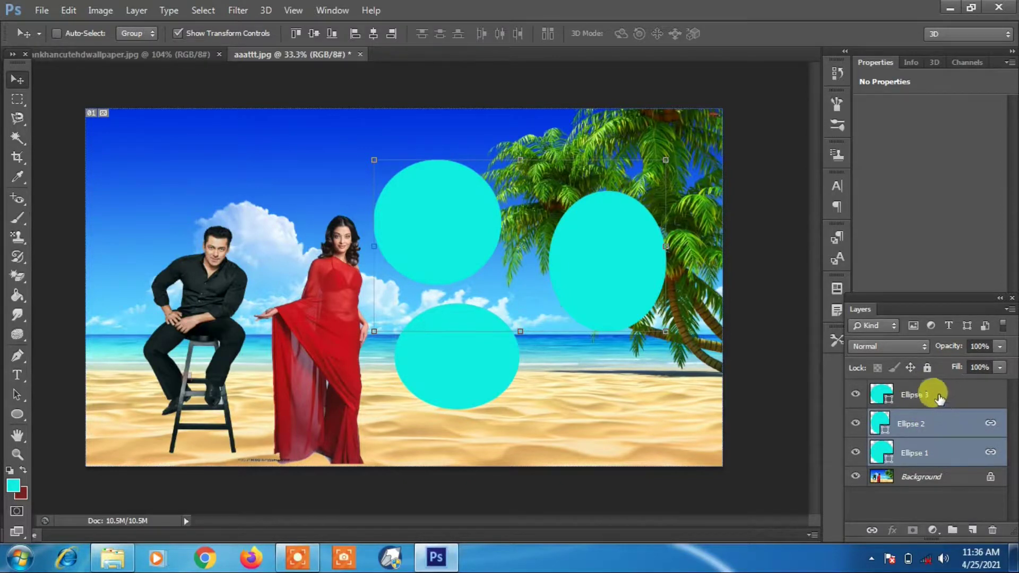
drag(529, 238, 357, 195)
Step: Unlink the Ellipse 1 and Ellipse 2 layers, and check the ellipse layers one by one
click(141, 11)
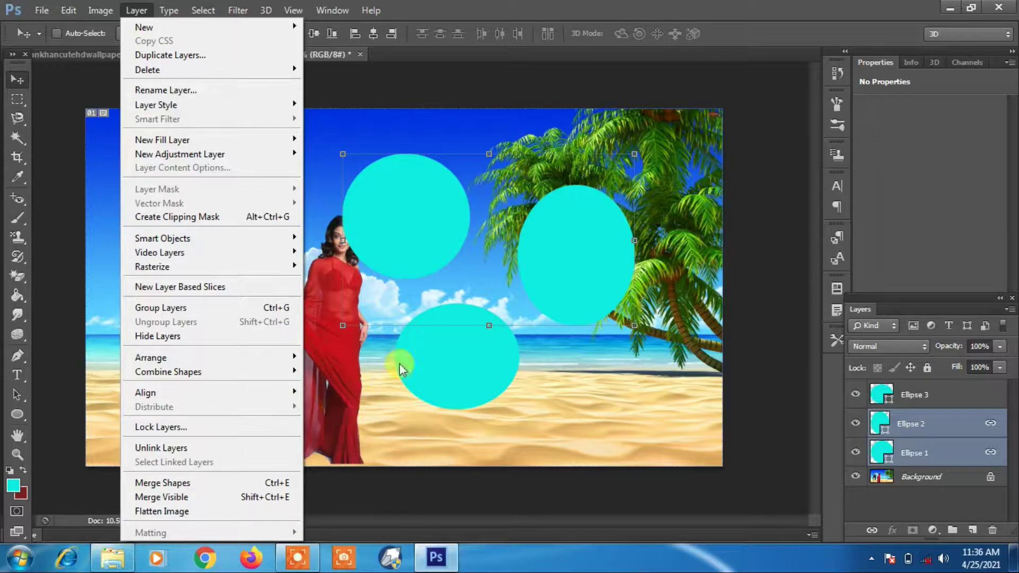
click(531, 402)
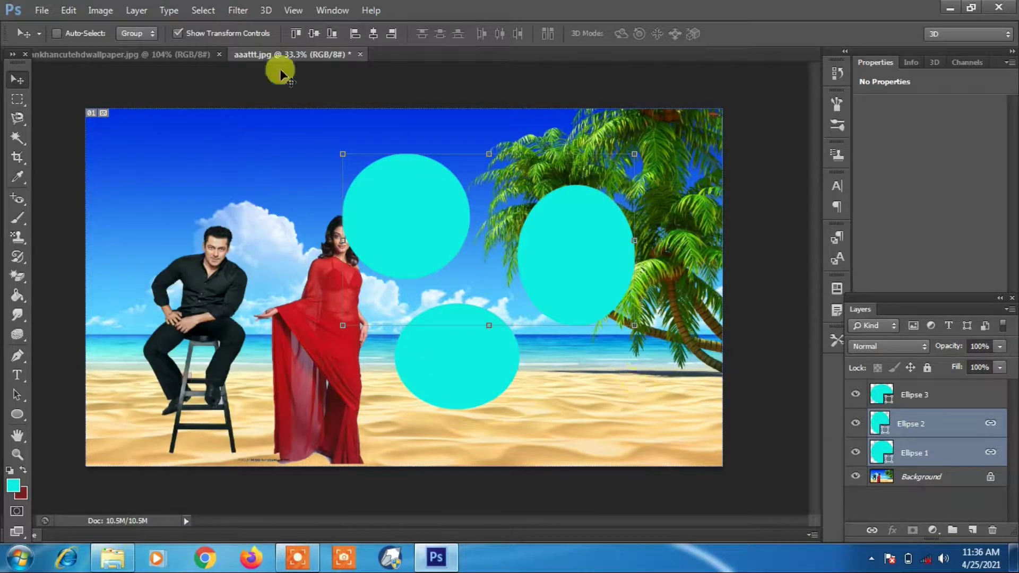
click(139, 10)
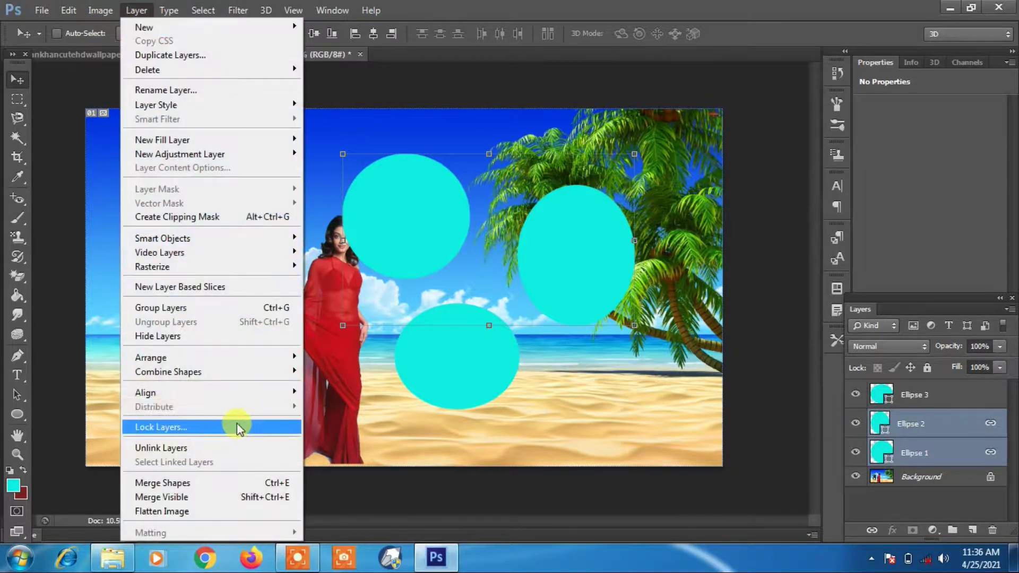
click(239, 448)
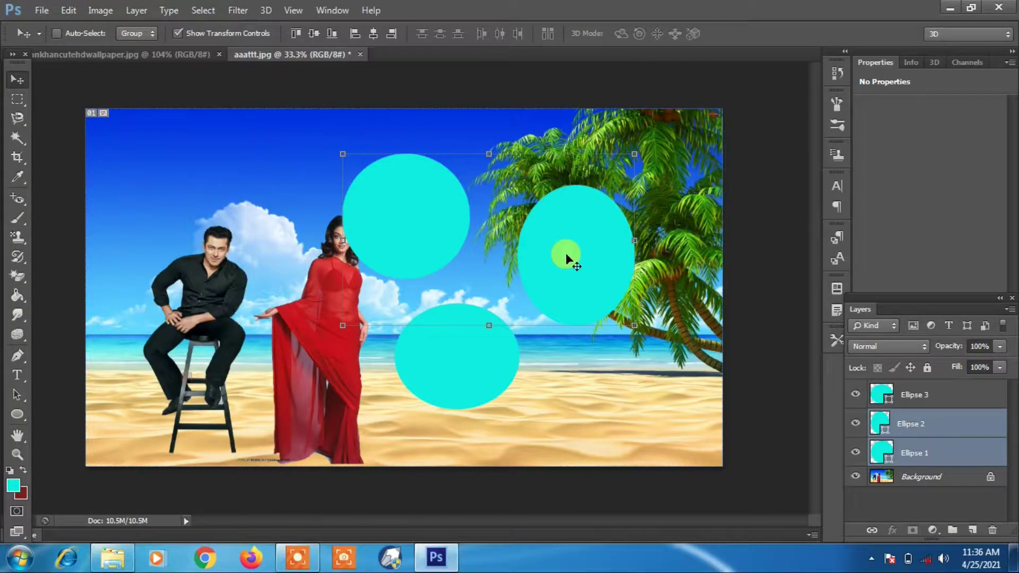
click(935, 454)
click(943, 402)
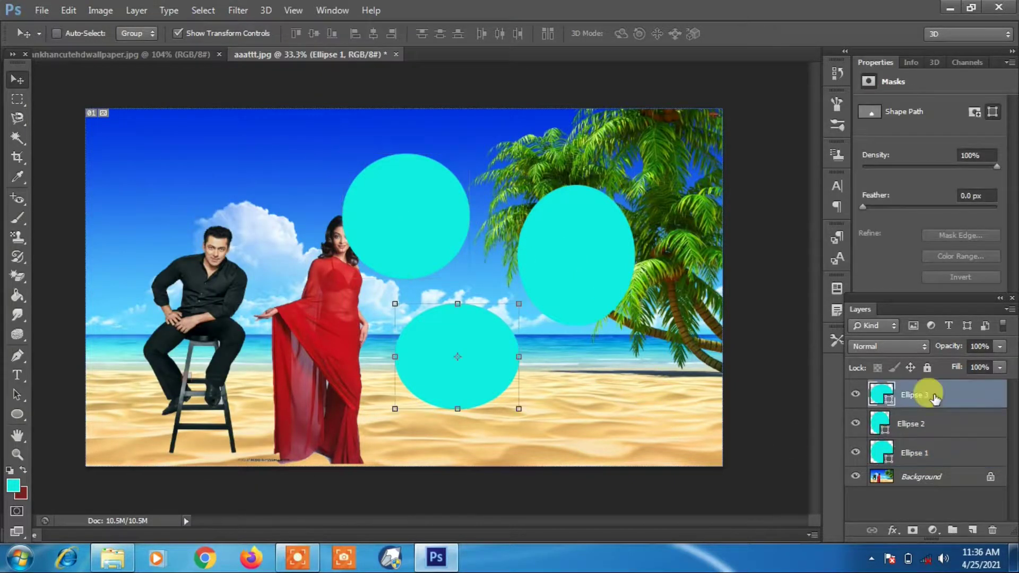
Step: Move the ellipses separately: Ellipse 1 slightly up above the woman, Ellipse 2 up over the palm crown, and Ellipse 3 slightly toward the palms
drag(549, 265, 591, 265)
mouse_move(404, 231)
mouse_down()
mouse_move(402, 207)
mouse_move(398, 215)
mouse_up()
ctrl+click(407, 228)
drag(562, 245, 596, 191)
drag(471, 343, 452, 371)
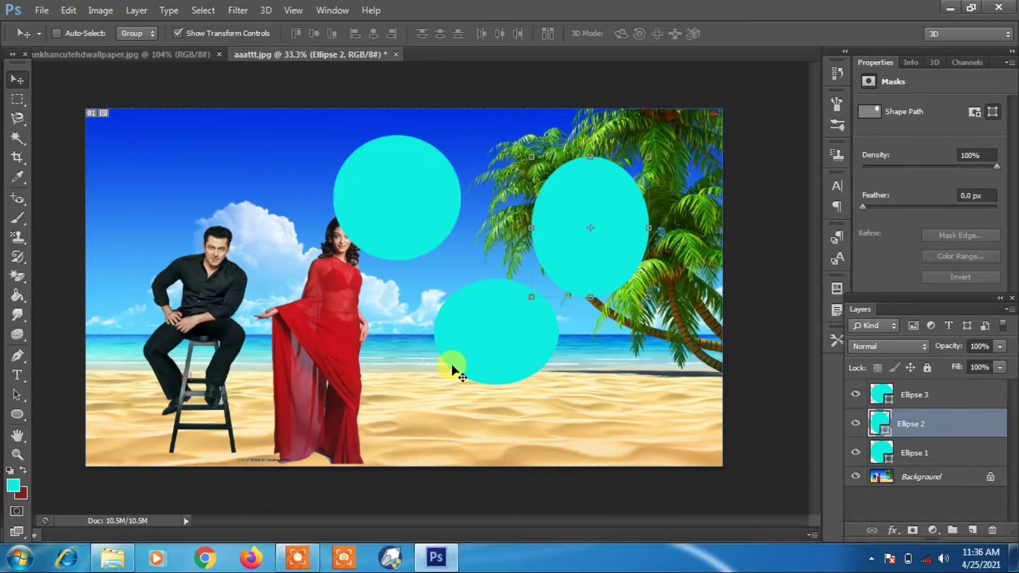
drag(520, 358, 548, 327)
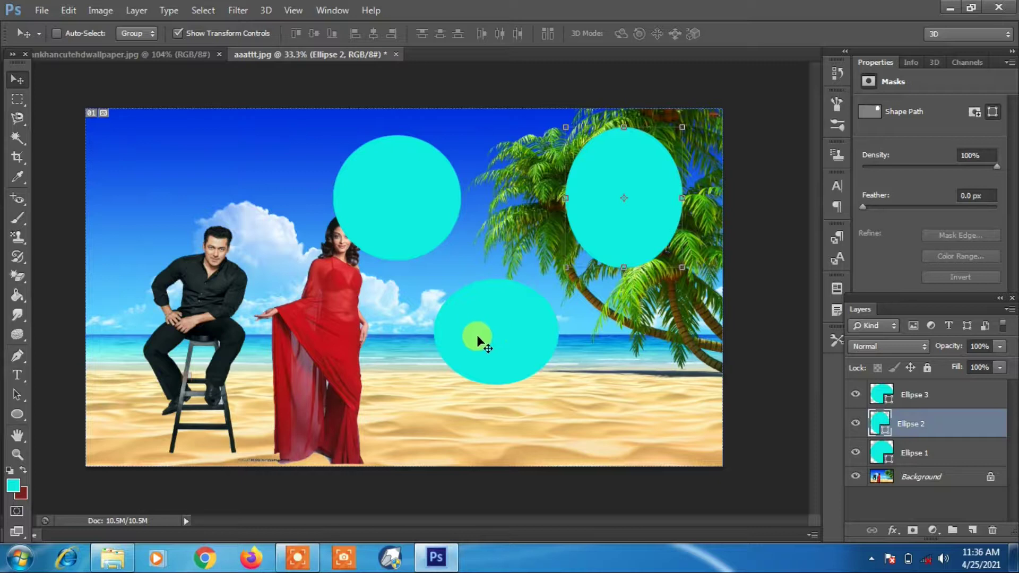
drag(485, 337, 459, 358)
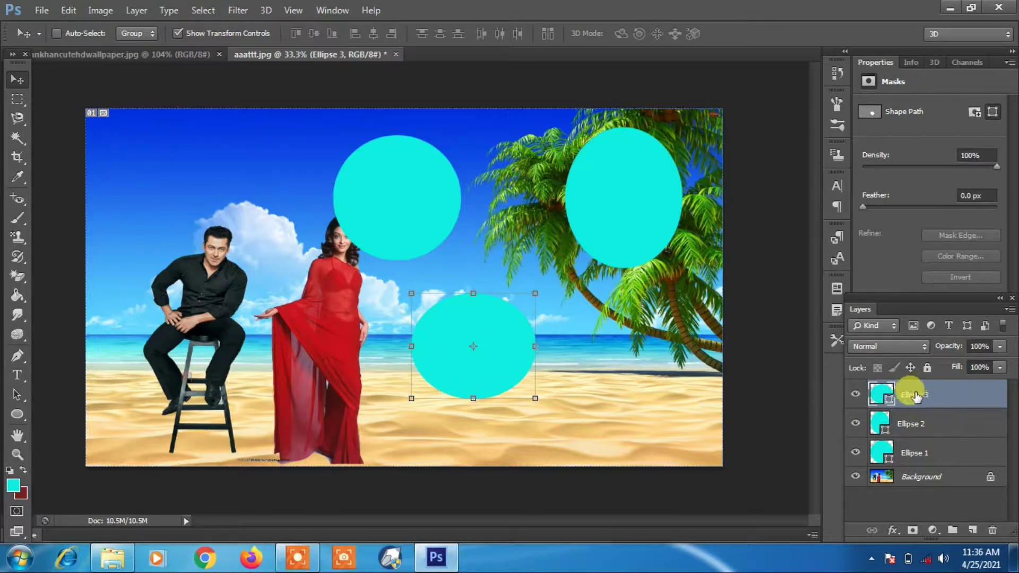
Step: Merge the Ellipse 2 and Ellipse 3 layers with Merge Shapes and move the merged shape slightly toward the woman
click(136, 10)
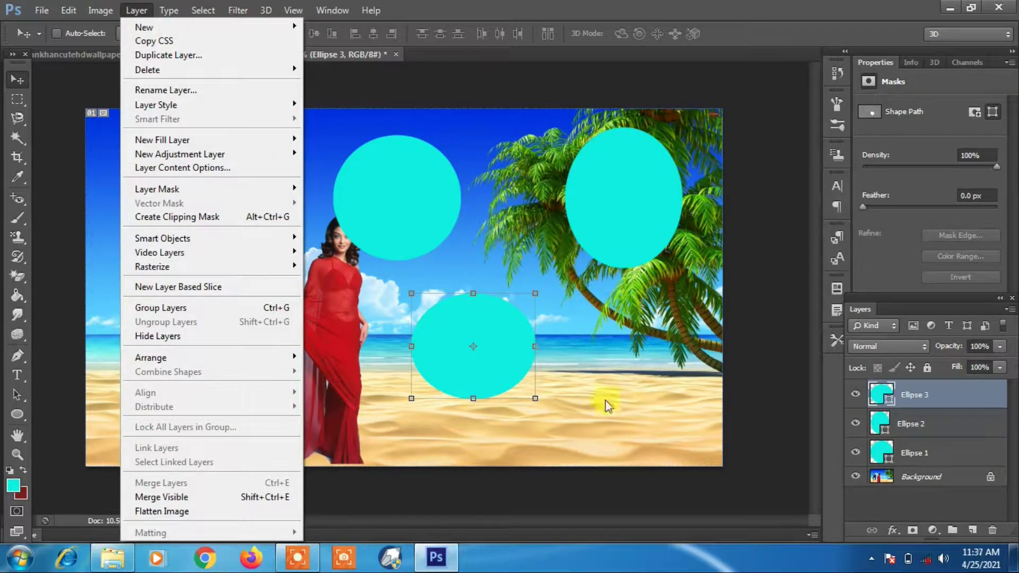
click(909, 423)
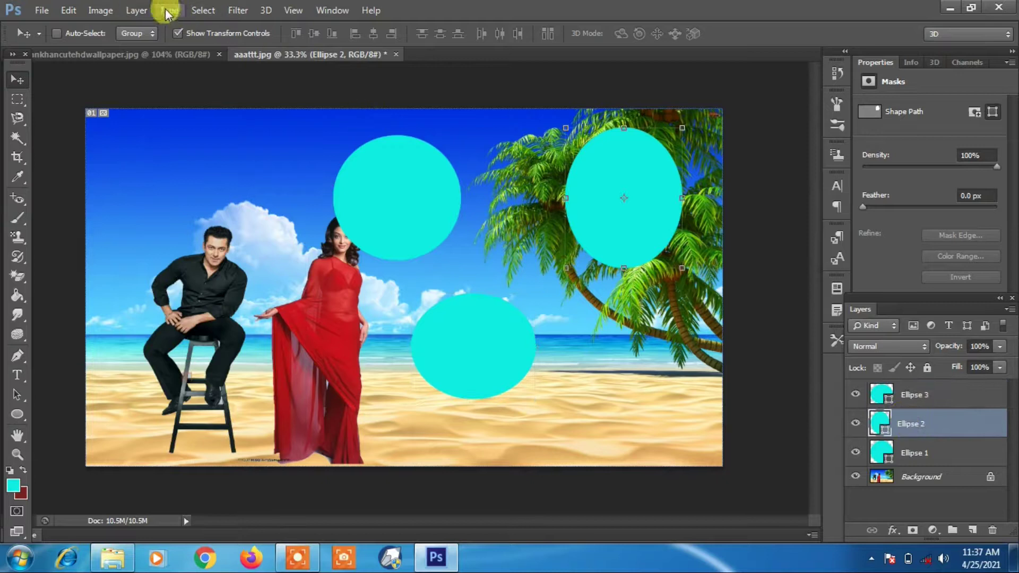
click(139, 10)
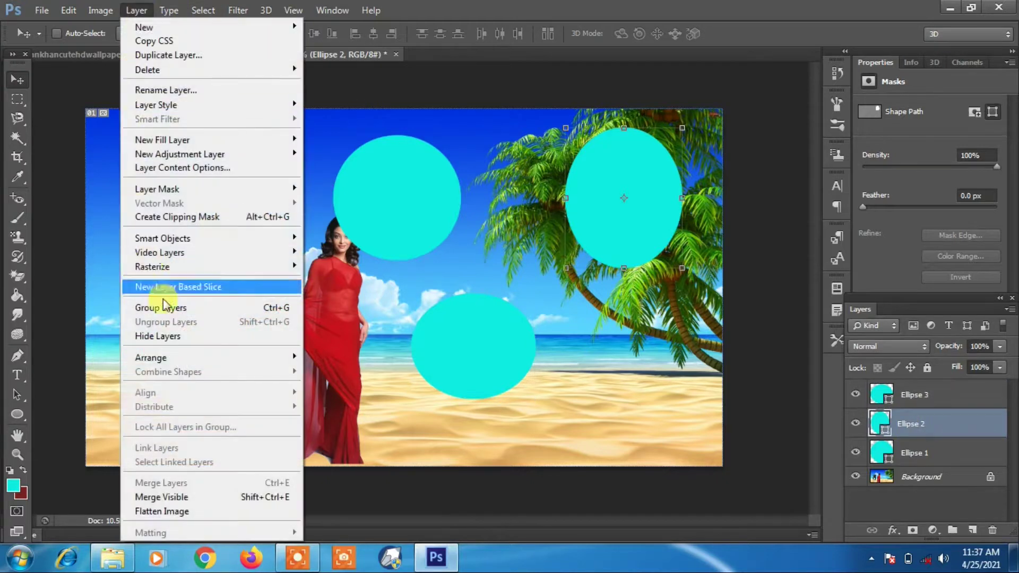
click(499, 362)
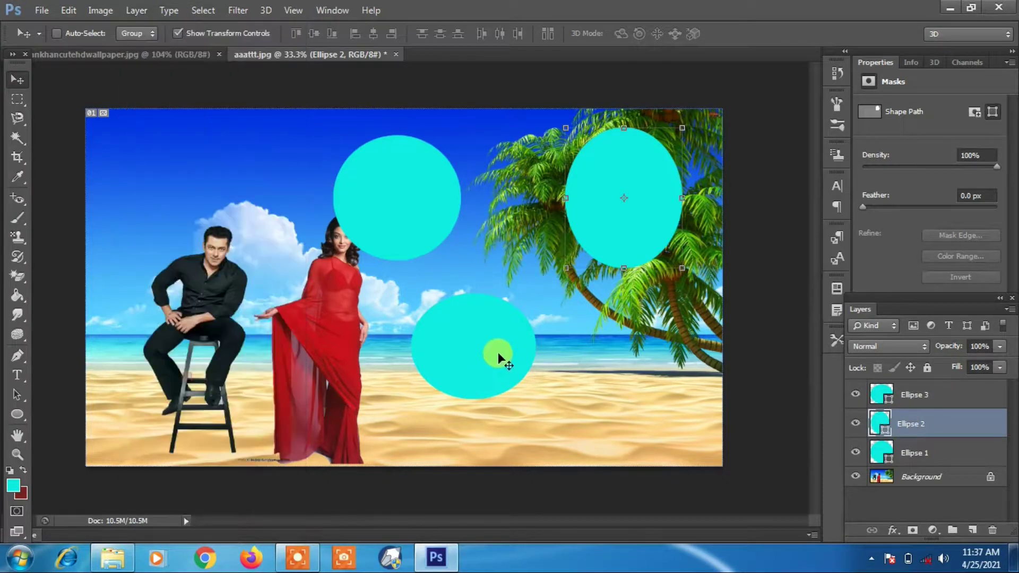
shift+click(964, 393)
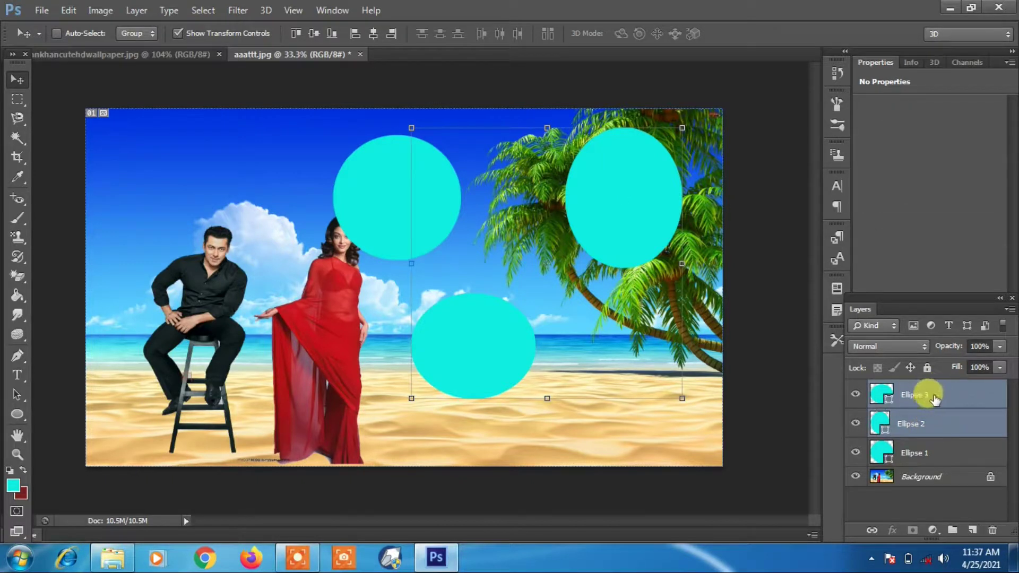
click(136, 11)
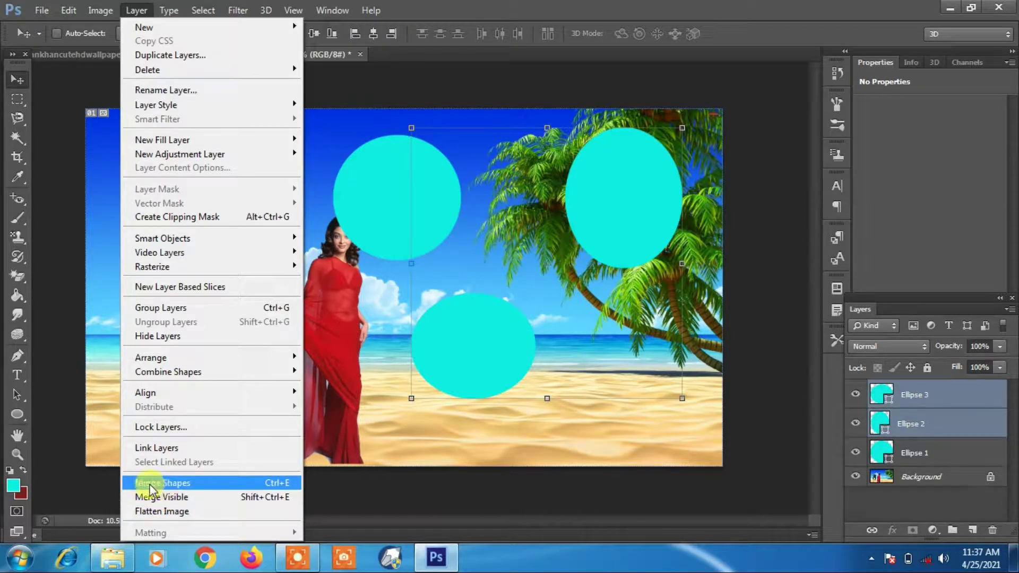
click(179, 486)
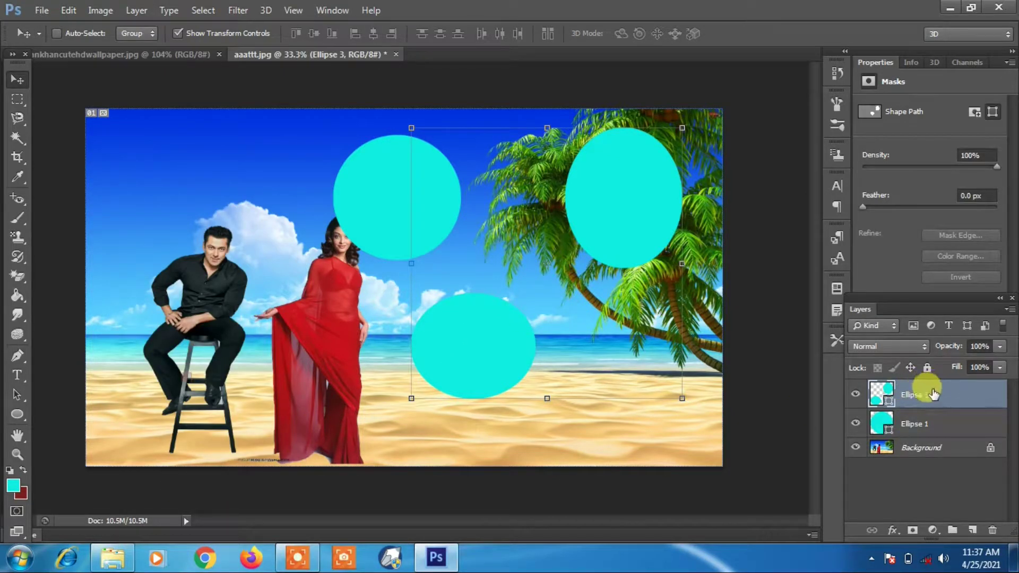
drag(641, 200, 573, 241)
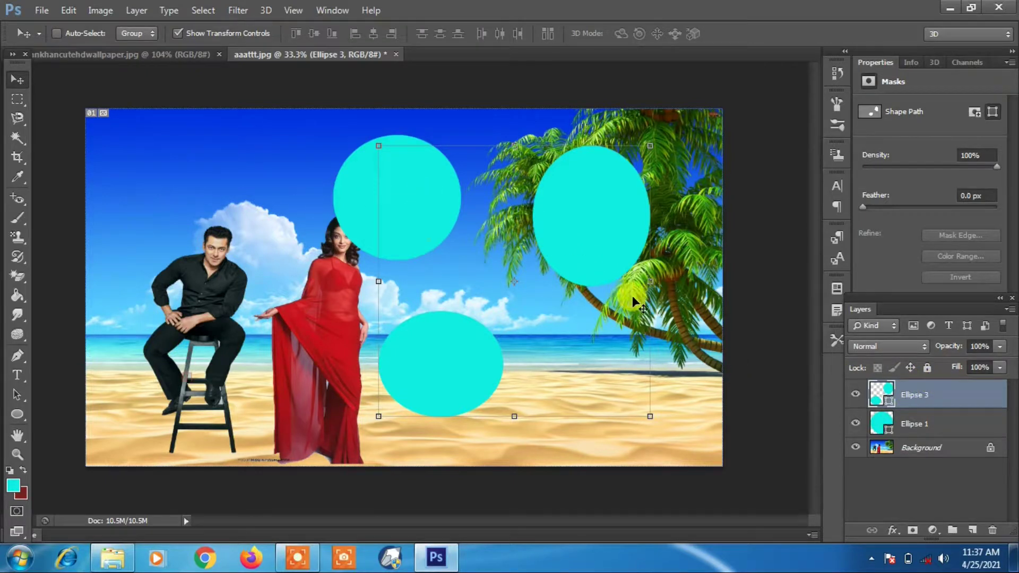
drag(459, 362, 452, 330)
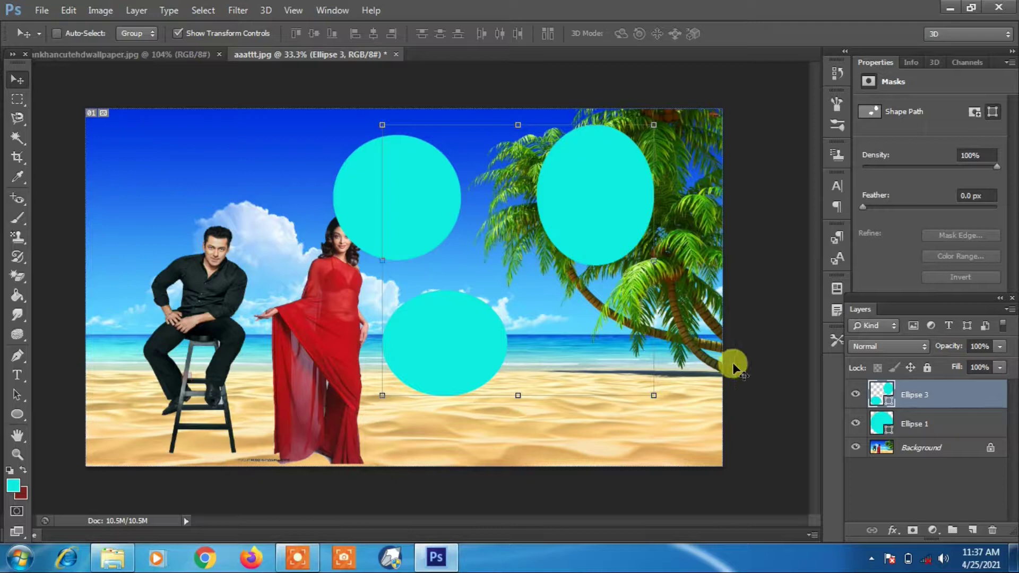
Step: Hide the Ellipse 1 layer, merge the visible layers into the Background, and try to move the result
click(855, 425)
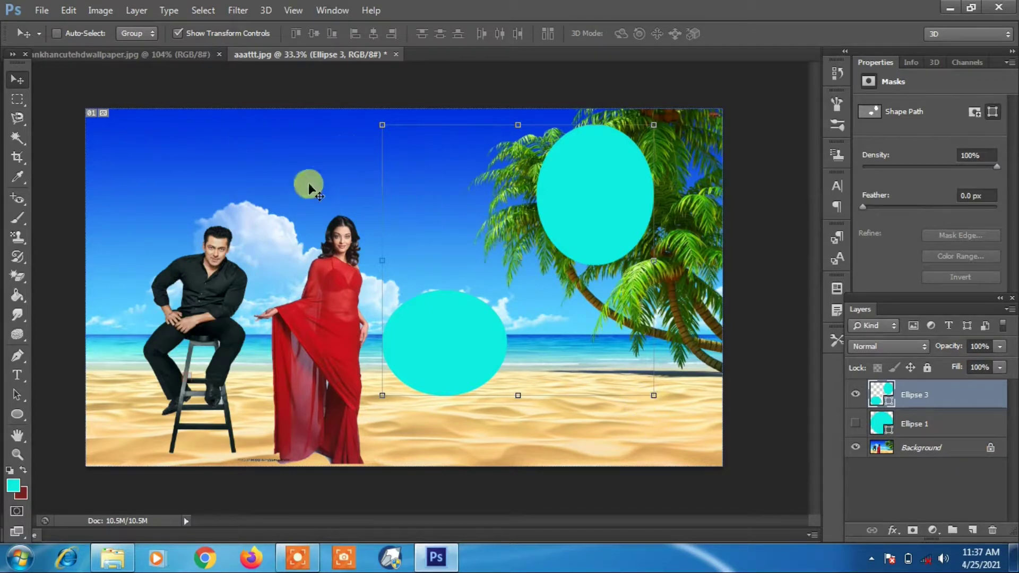
click(136, 10)
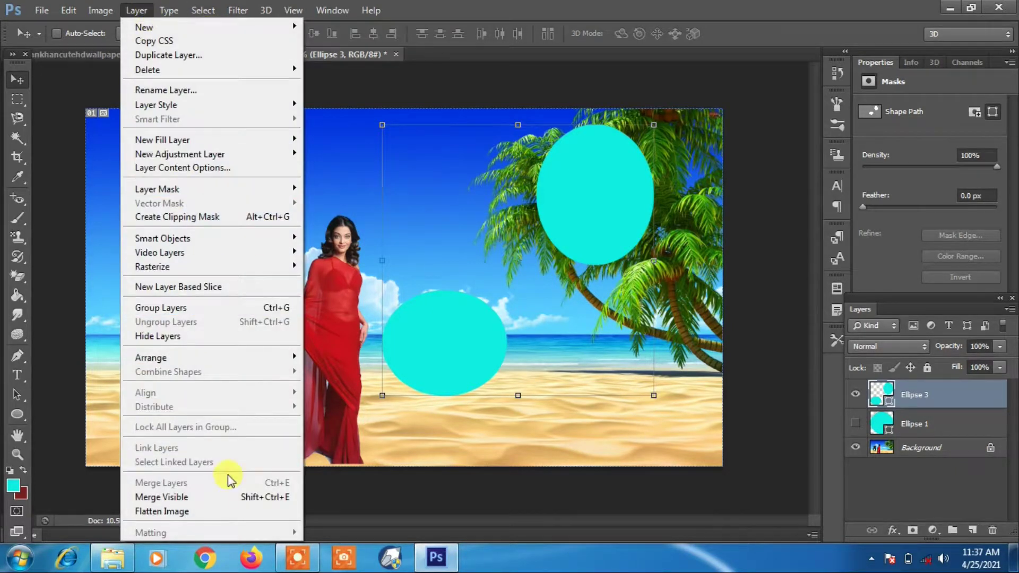
click(212, 500)
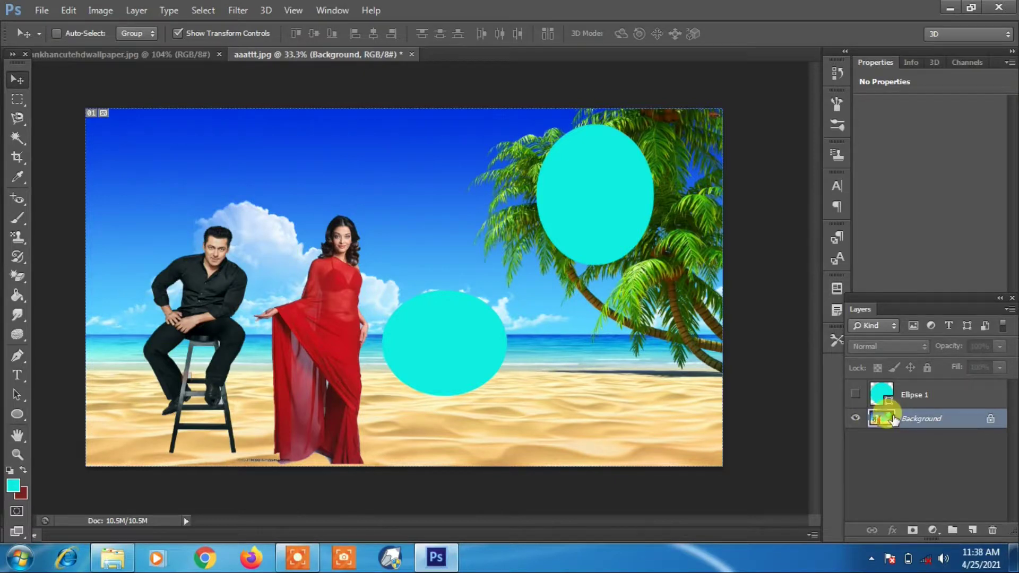
drag(567, 247, 442, 320)
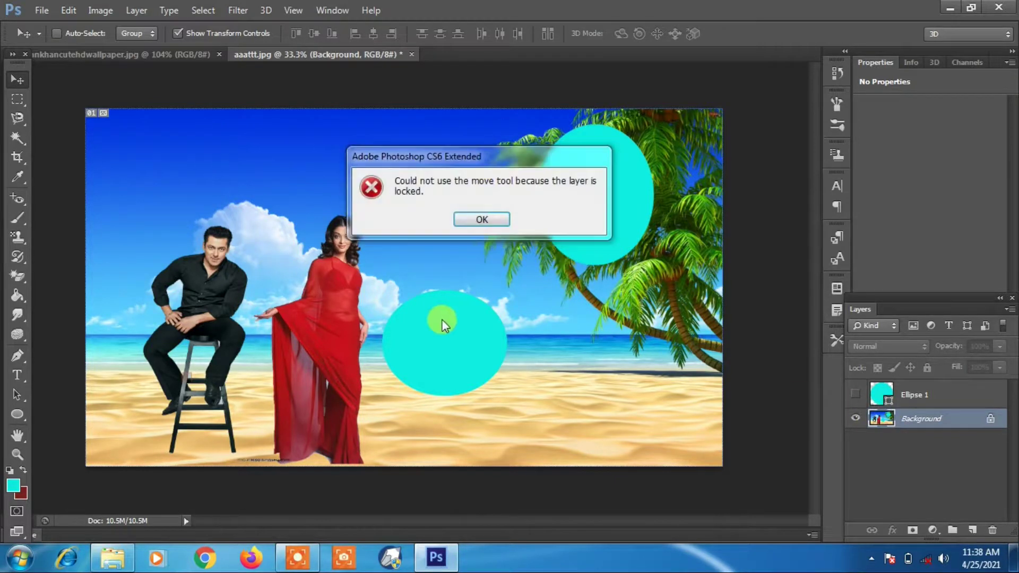
click(480, 217)
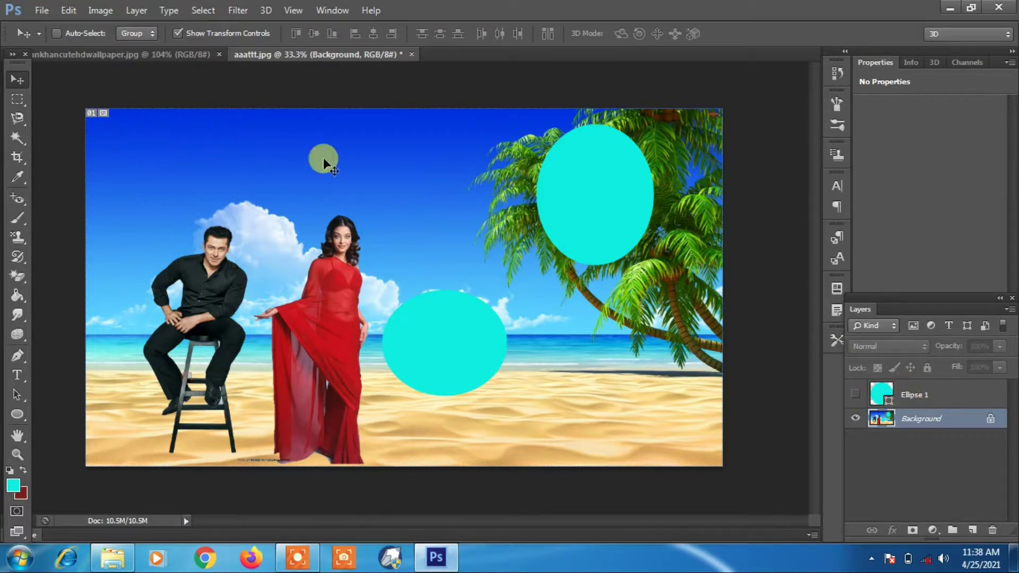
Step: Undo the merge of the visible layers
click(136, 11)
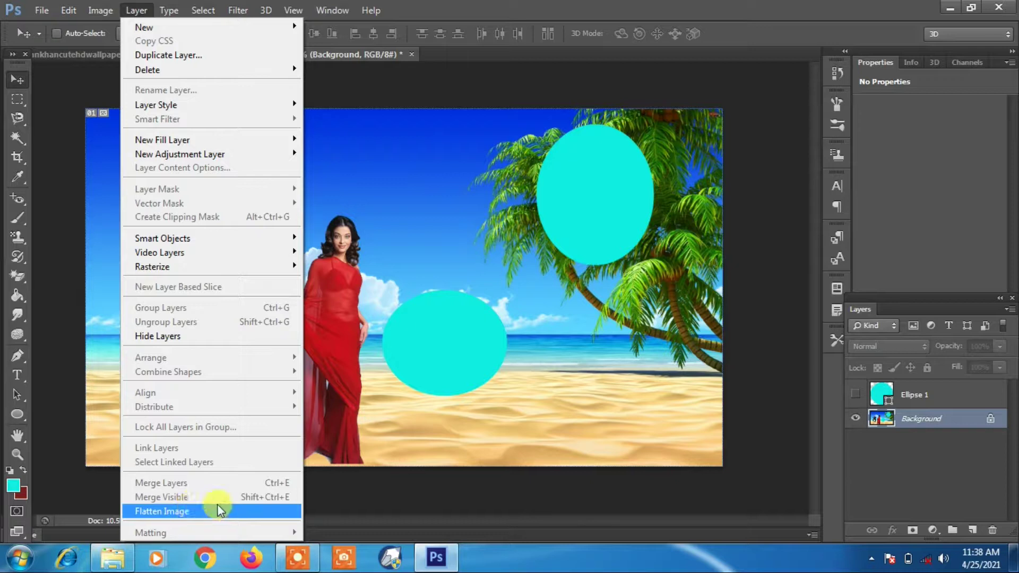
click(393, 451)
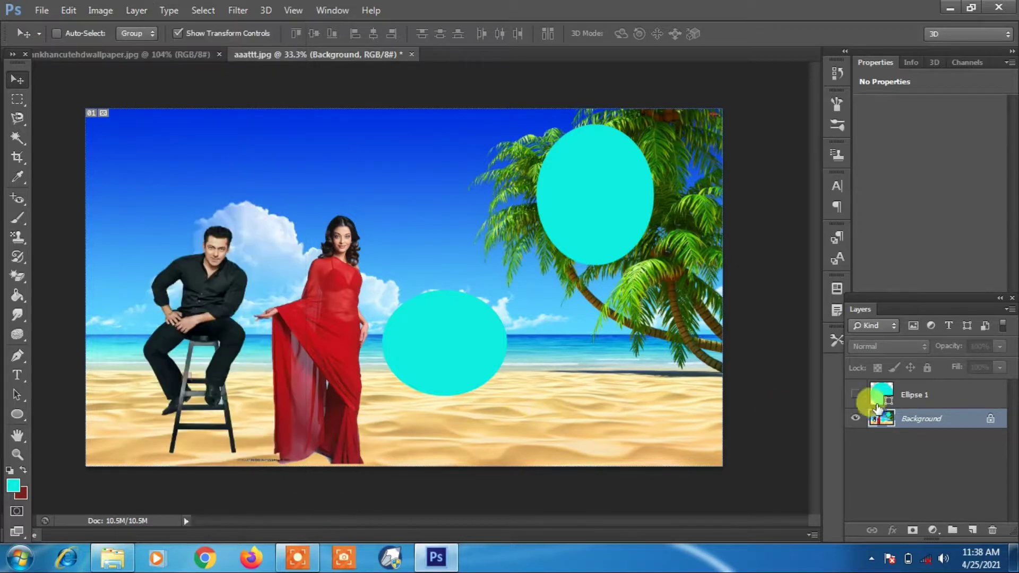
key(ctrl+z)
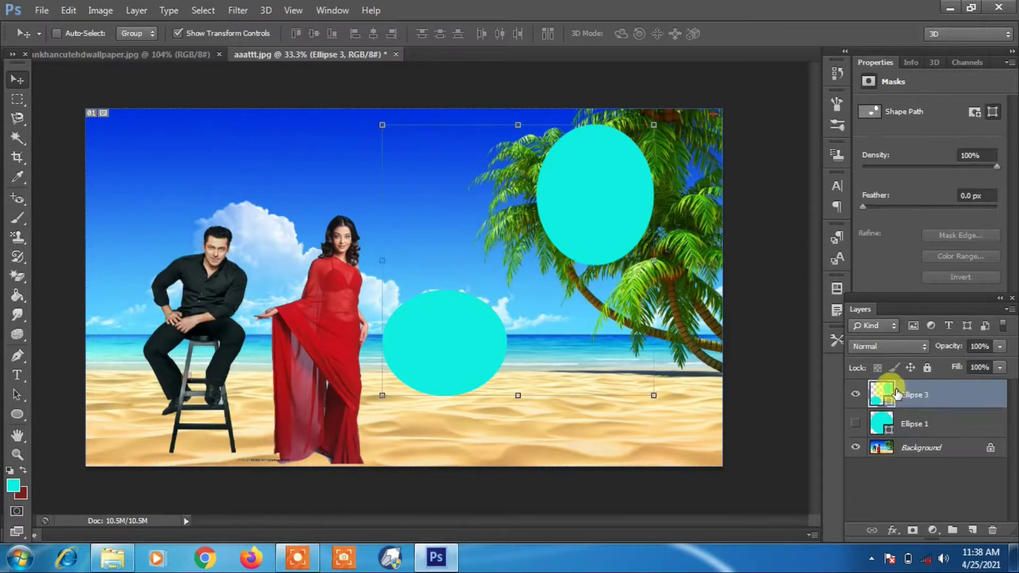
Step: Show the Ellipse 1 layer again and flatten the image into the Background layer
click(882, 478)
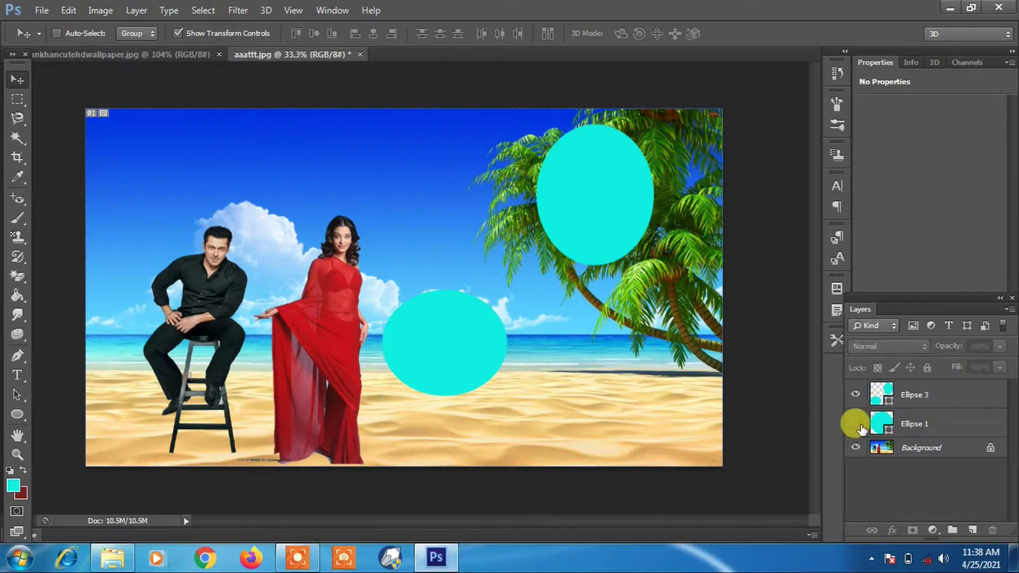
click(857, 424)
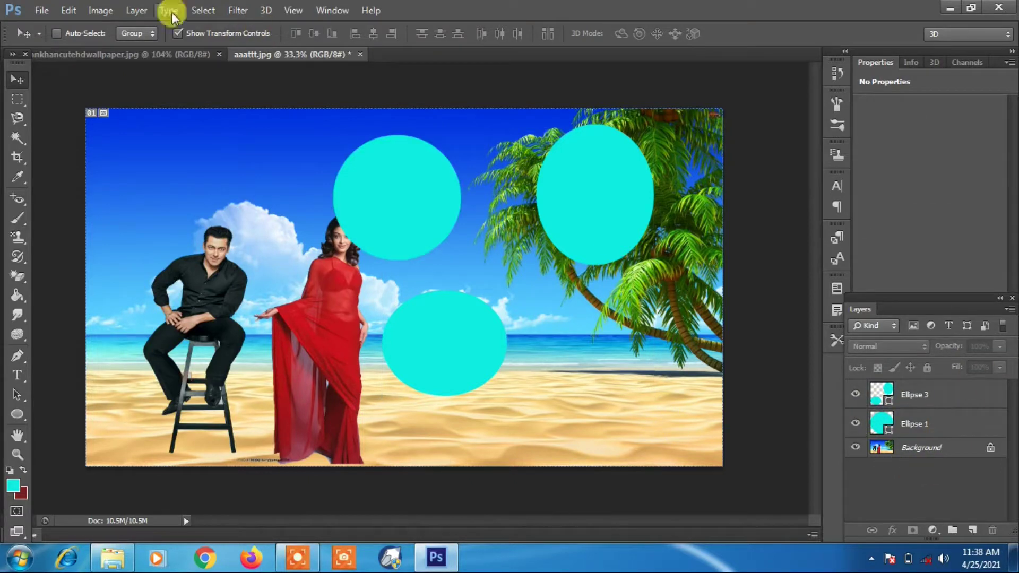
click(137, 10)
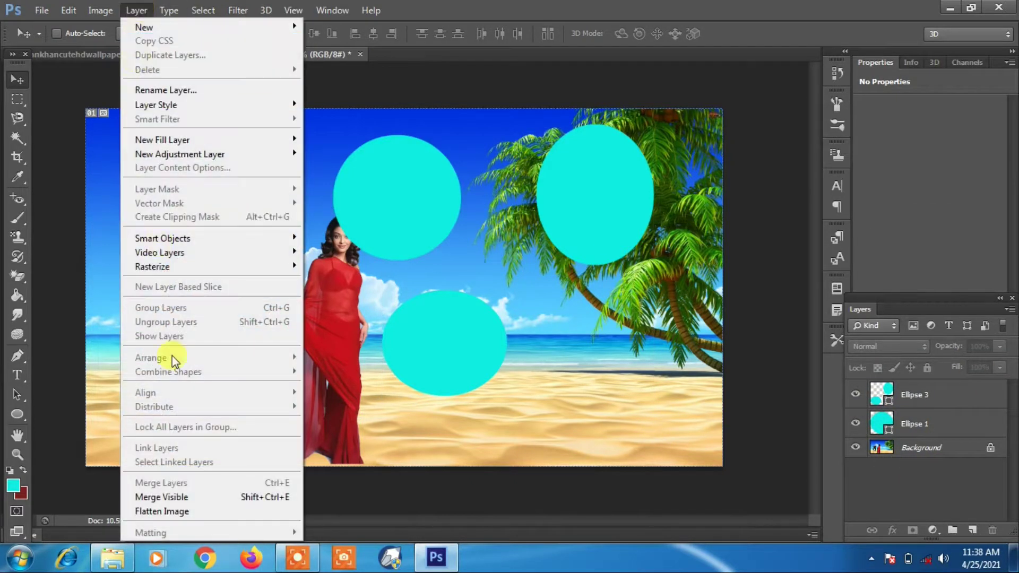
click(177, 512)
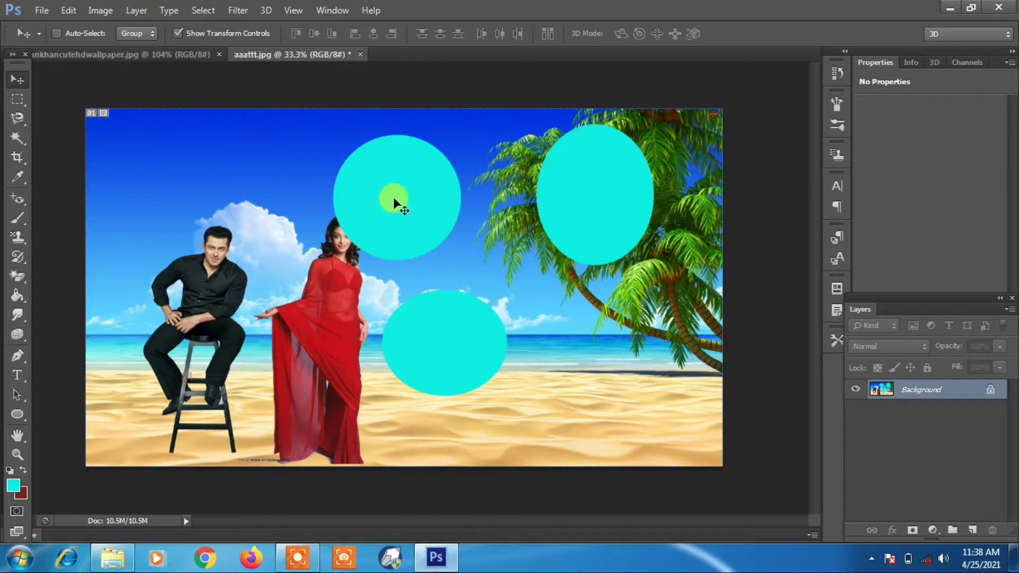
click(135, 10)
click(135, 9)
click(135, 10)
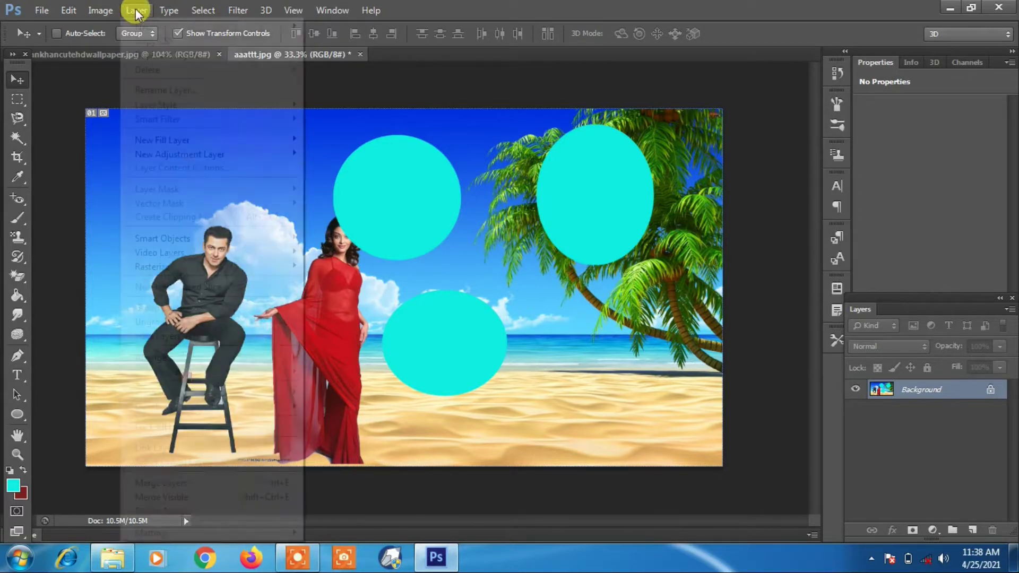
click(365, 184)
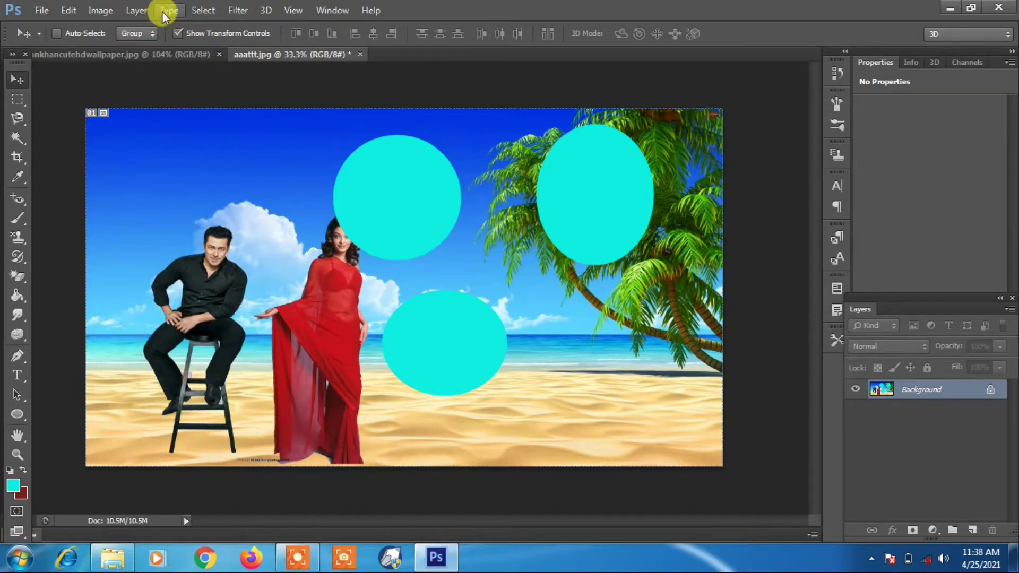
click(136, 10)
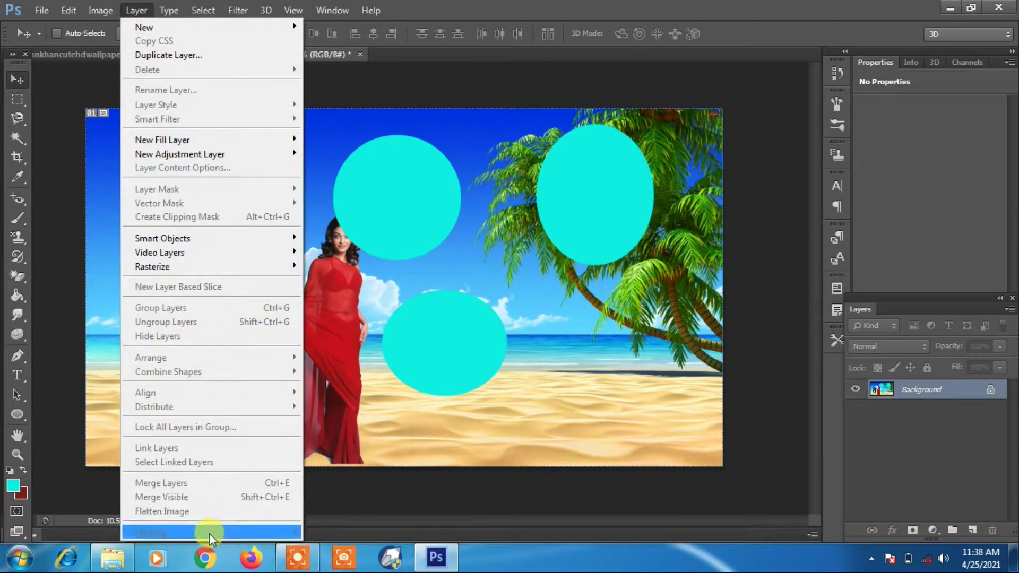
click(429, 361)
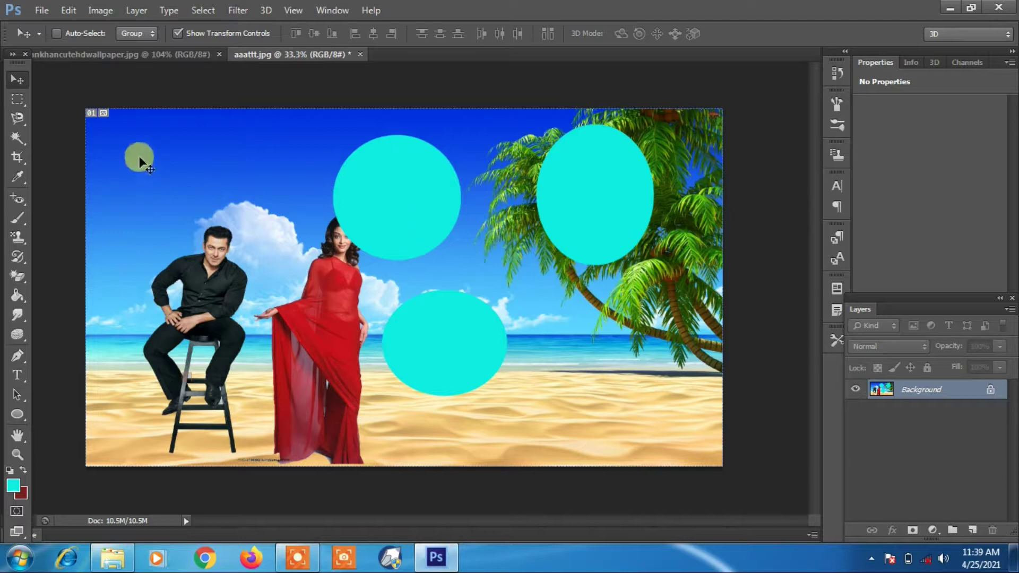
Step: Revert aaattt.jpg to its last saved version, discarding the cyan ellipses
click(42, 10)
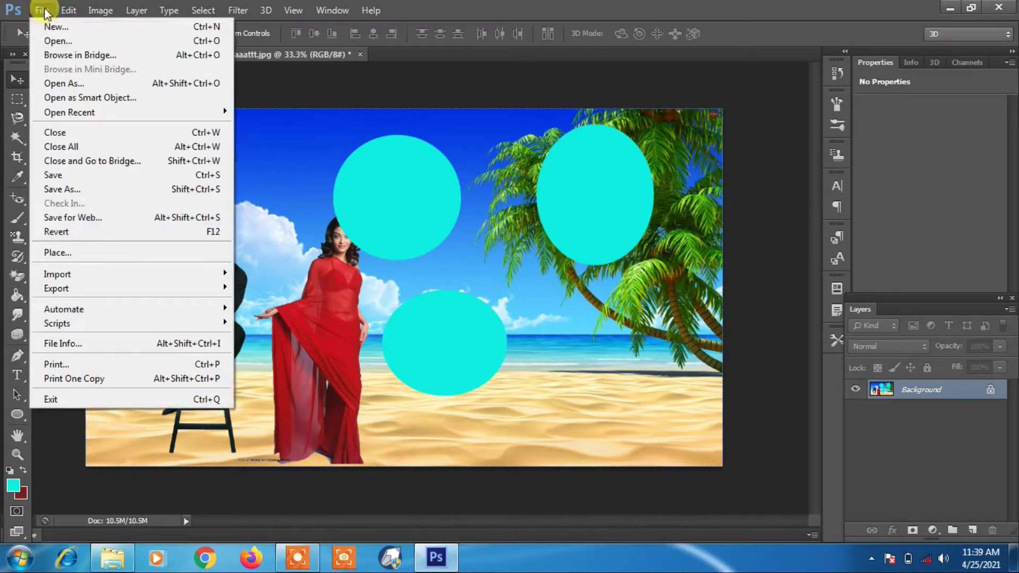
click(94, 234)
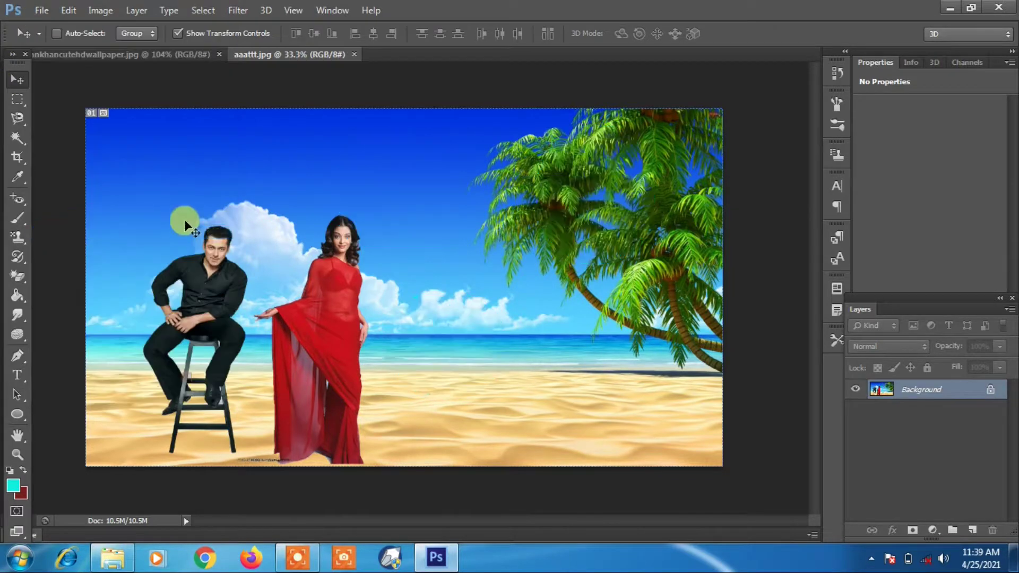
Step: Open the 4salmankhancutehdwallpaper image from the picture1 folder and keep it as the active document
click(73, 11)
click(40, 13)
click(40, 12)
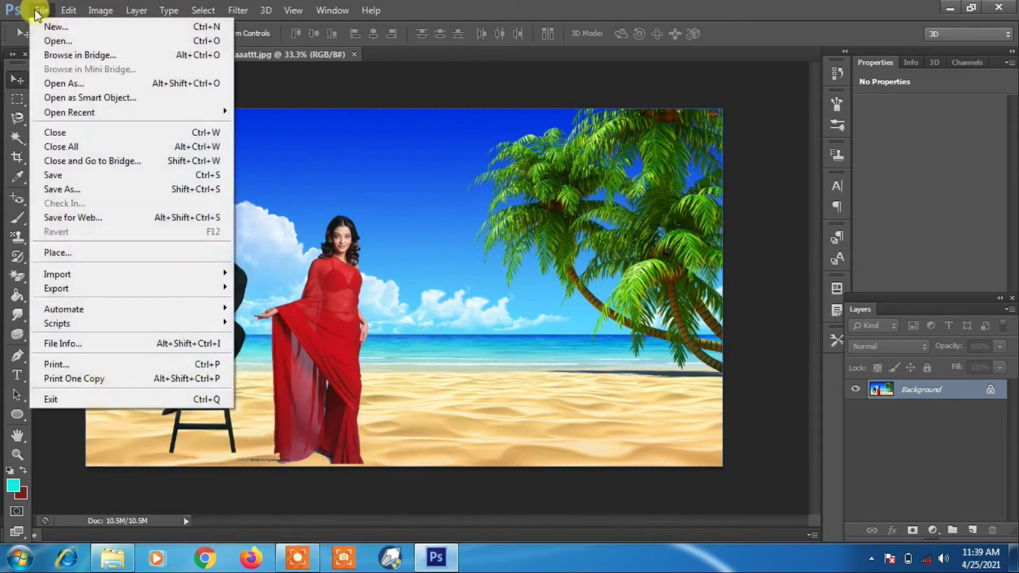
click(101, 41)
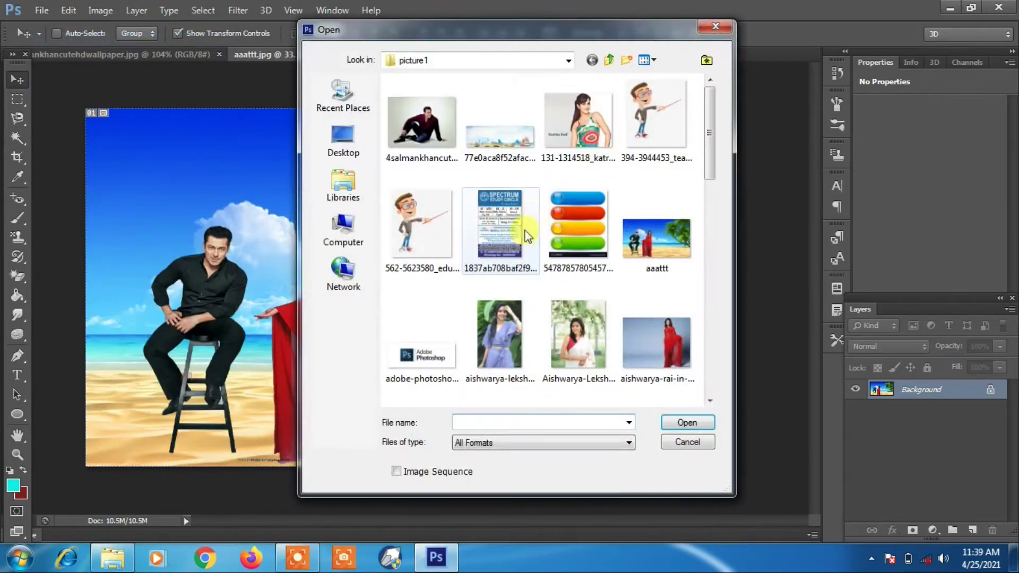
click(451, 154)
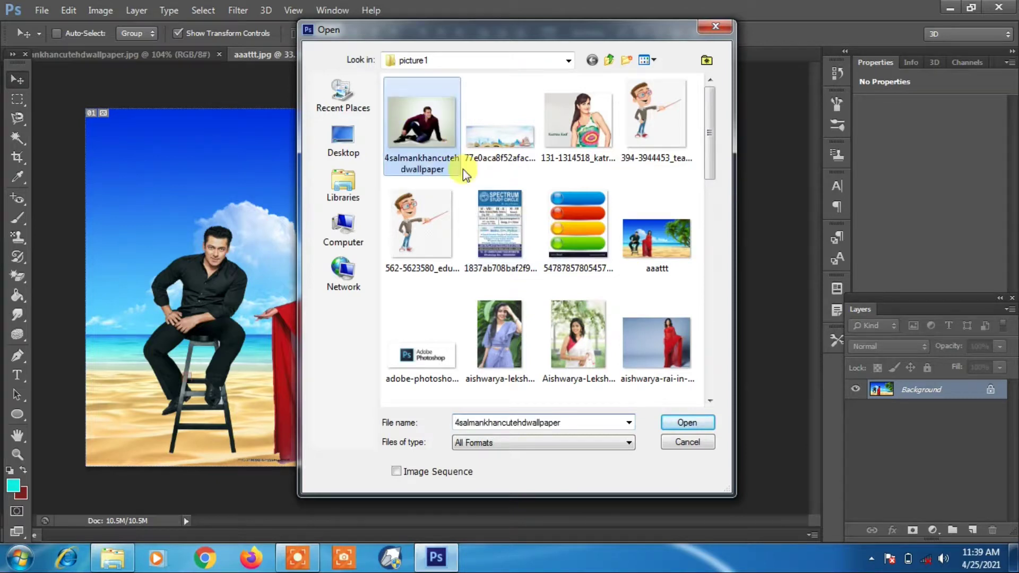
click(693, 422)
mouse_move(387, 247)
mouse_down()
mouse_move(432, 254)
mouse_move(399, 251)
mouse_up()
click(472, 219)
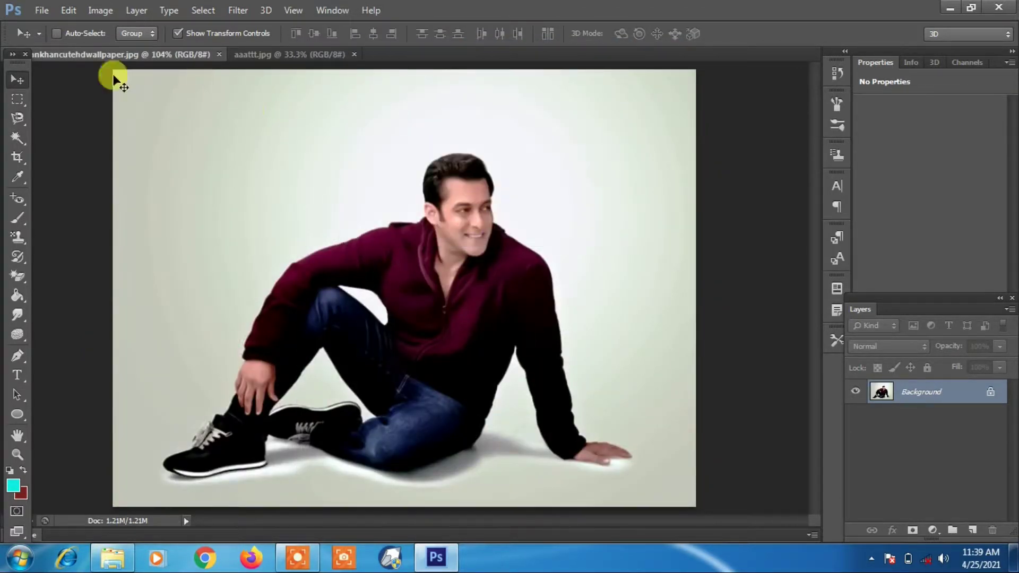
click(261, 52)
click(179, 51)
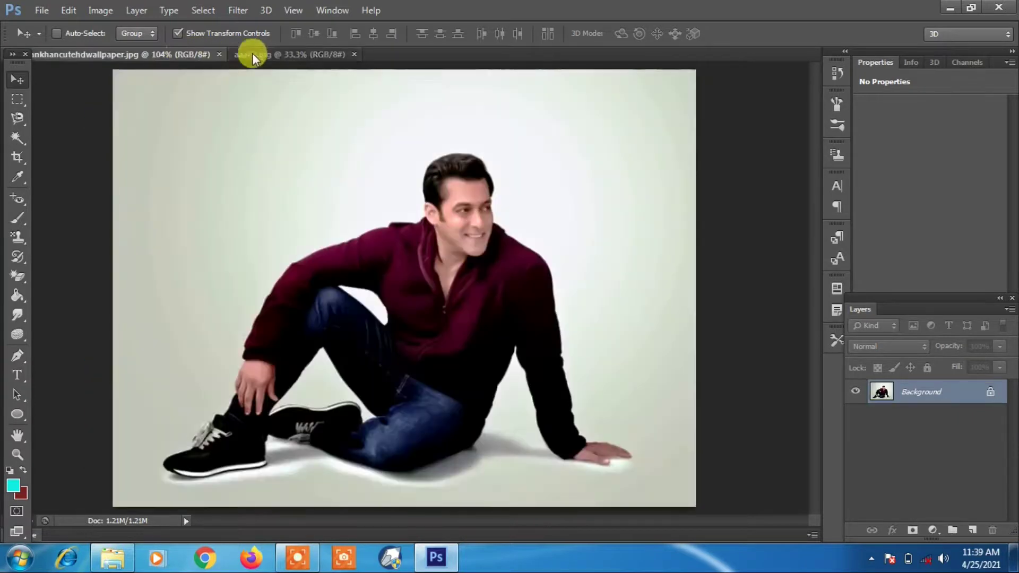
Step: Duplicate the Background layer into the aaattt.jpg document as Background copy and switch to that document
right_click(937, 396)
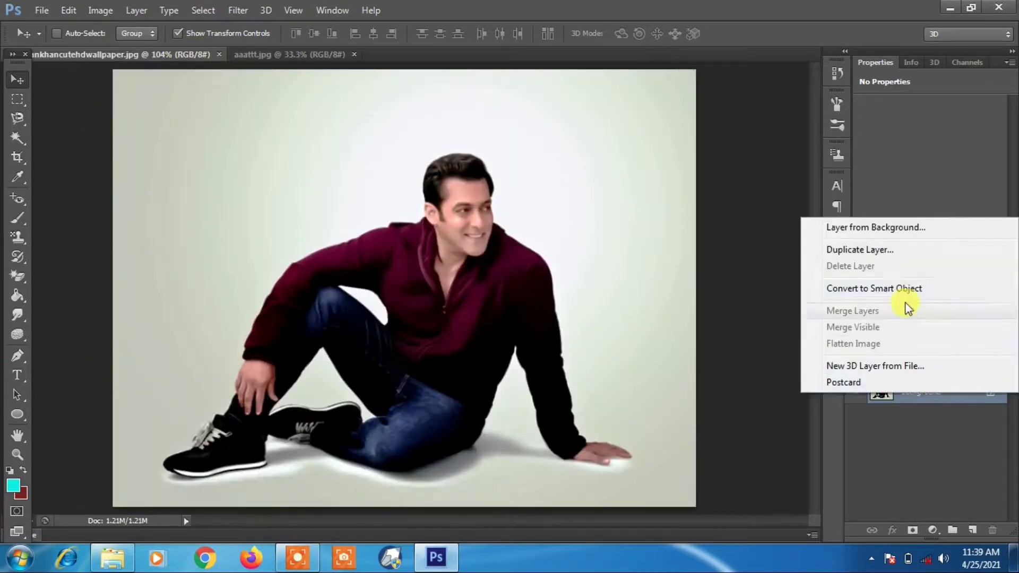
click(875, 247)
click(565, 223)
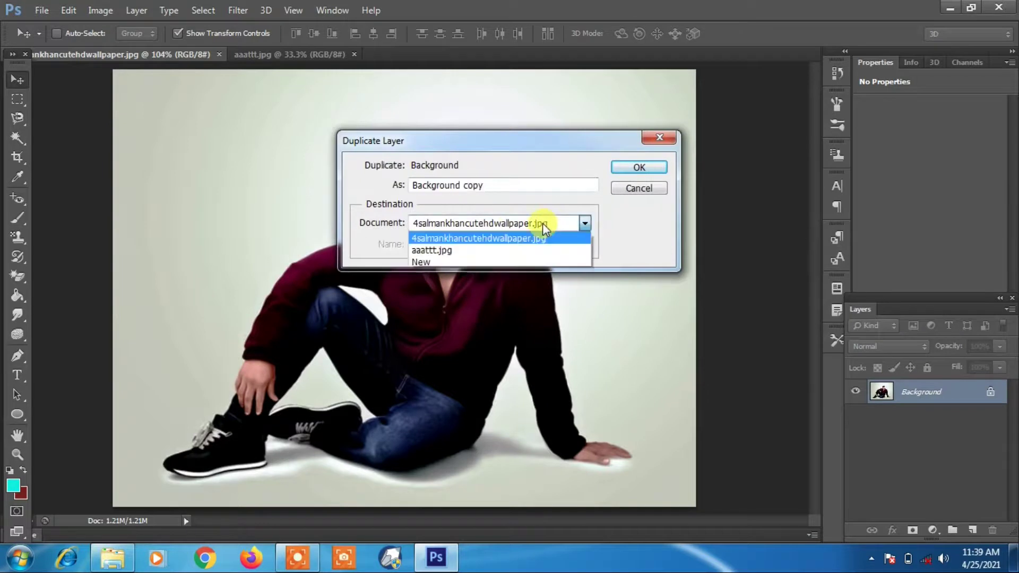
click(430, 250)
click(620, 168)
click(282, 55)
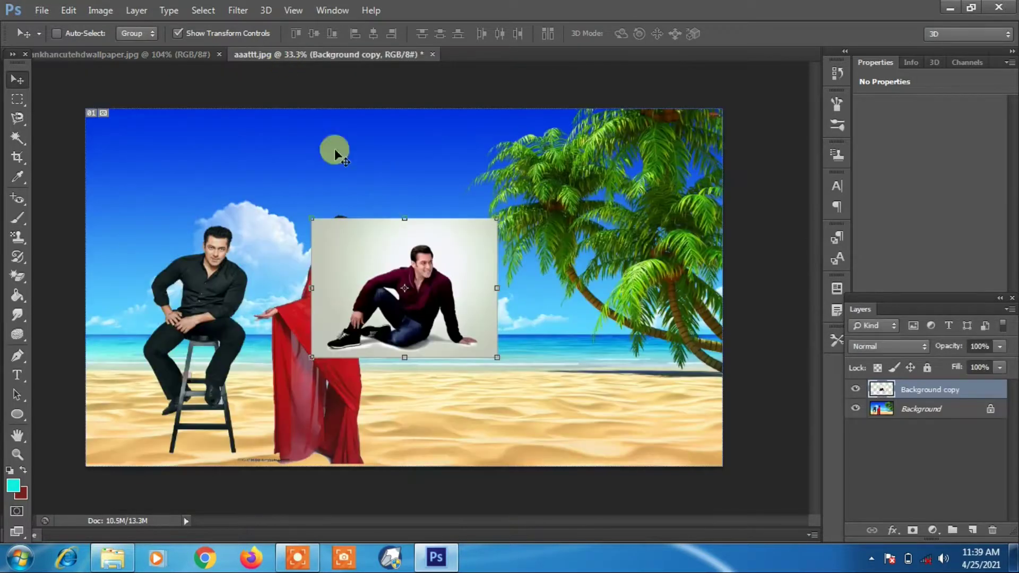
Step: Move the Background copy photo beside the woman in red and enlarge it over the beach and palm trees
drag(421, 260, 478, 253)
drag(552, 350, 709, 446)
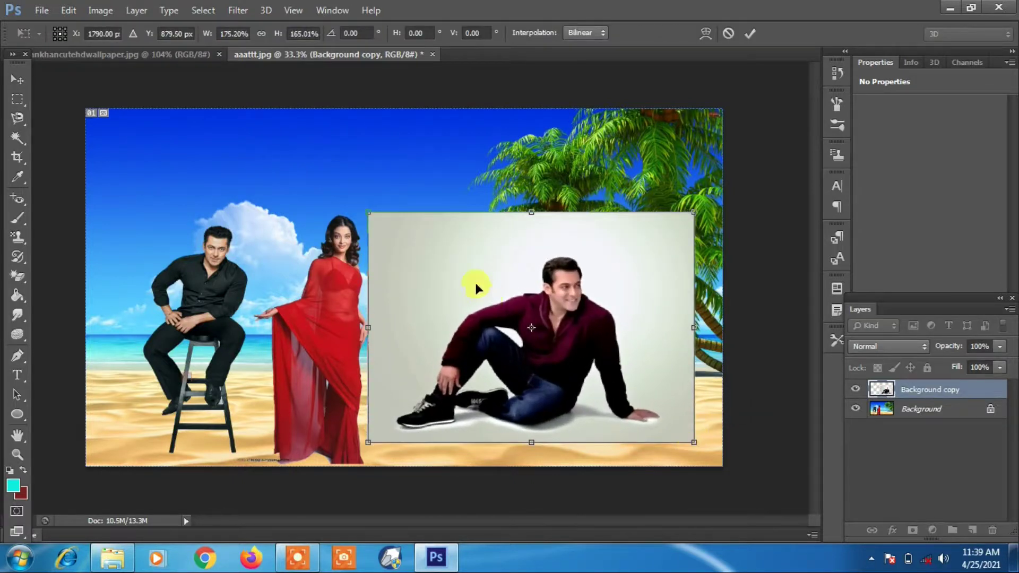
drag(368, 215, 348, 175)
Step: Select the pale backdrop around the seated man with the Magic Wand, delete it and clear the selection
click(16, 137)
click(431, 220)
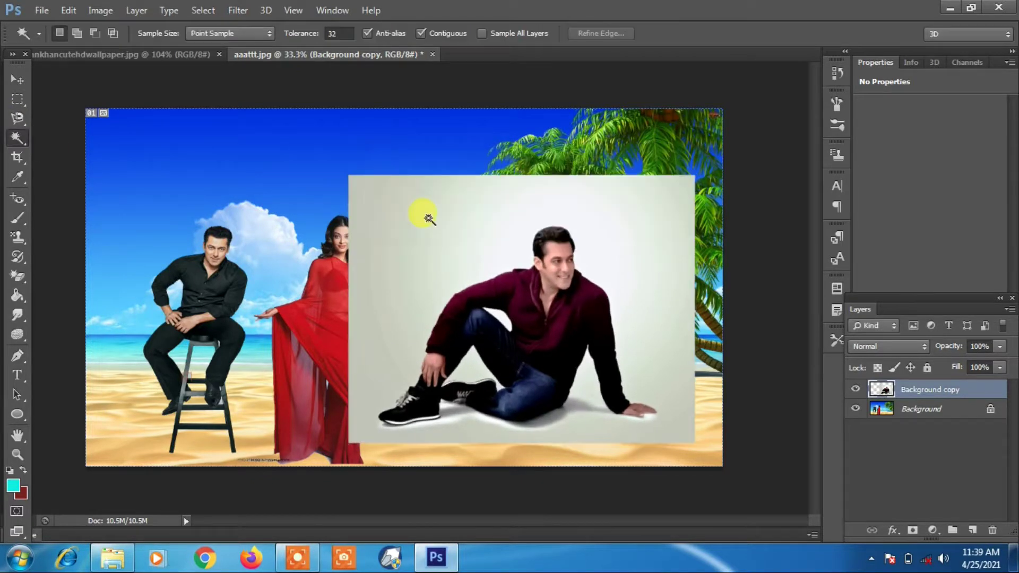
click(429, 218)
shift+click(524, 219)
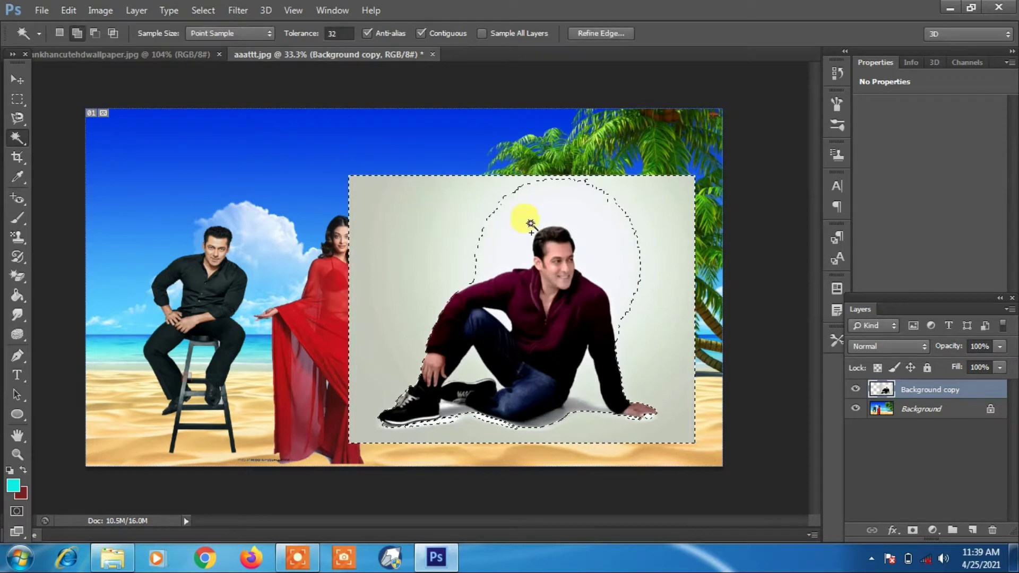
shift+click(664, 341)
click(588, 399)
click(476, 372)
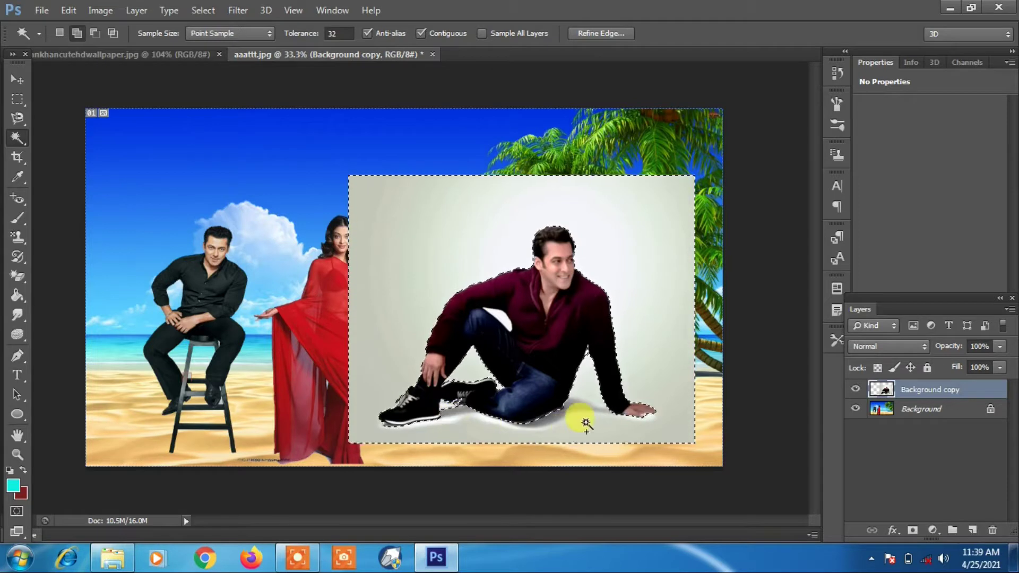
key(Delete)
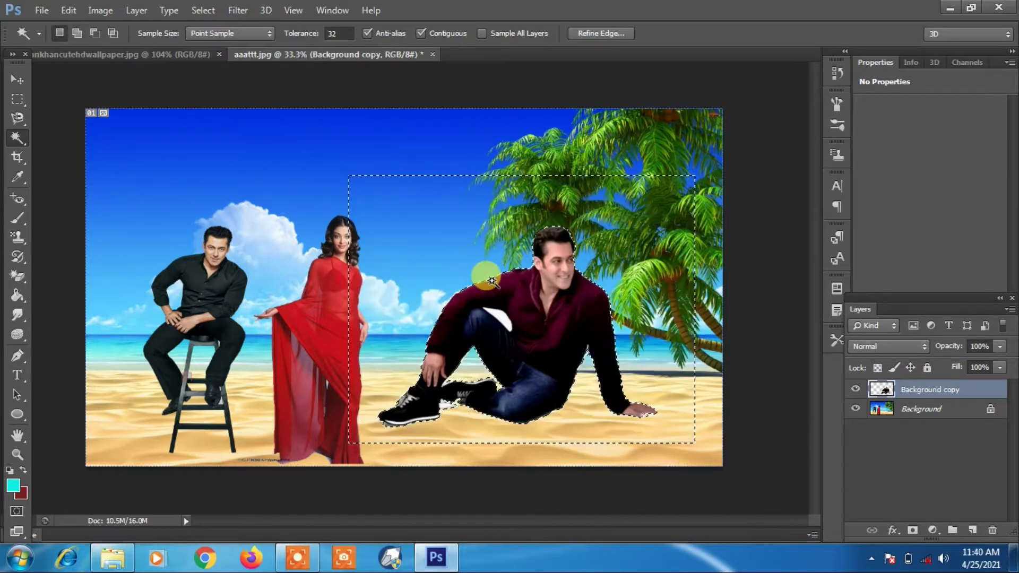
click(16, 79)
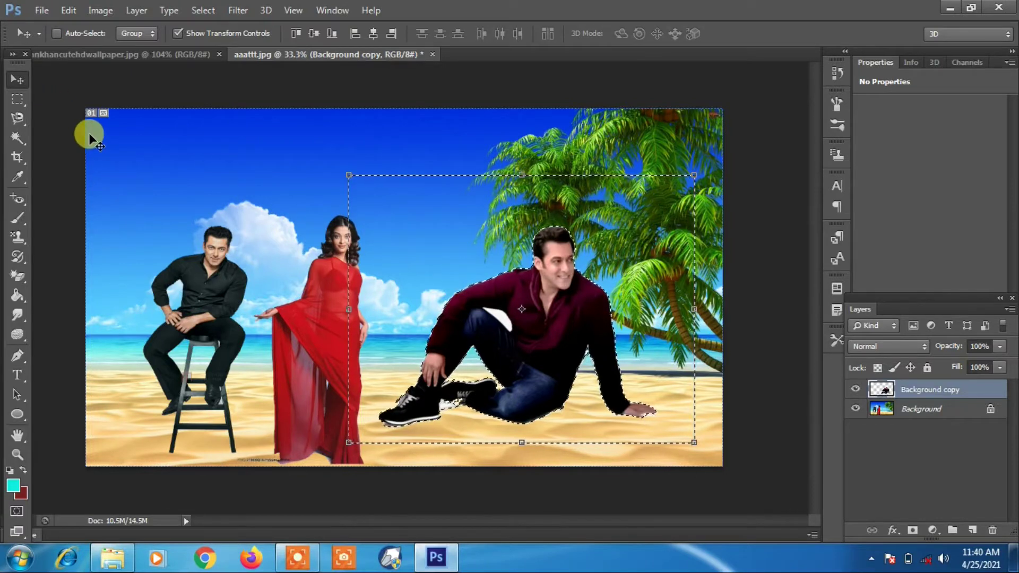
key(ctrl+d)
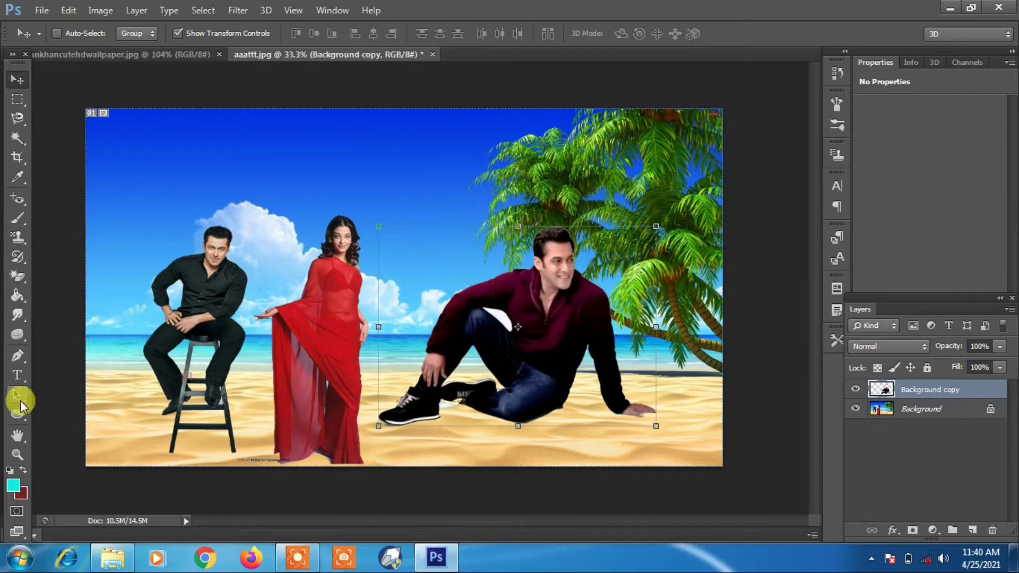
Step: Zoom in on the cut-out man's hair and examine the edge of the cutout against the palm leaves
click(17, 455)
drag(502, 215, 630, 278)
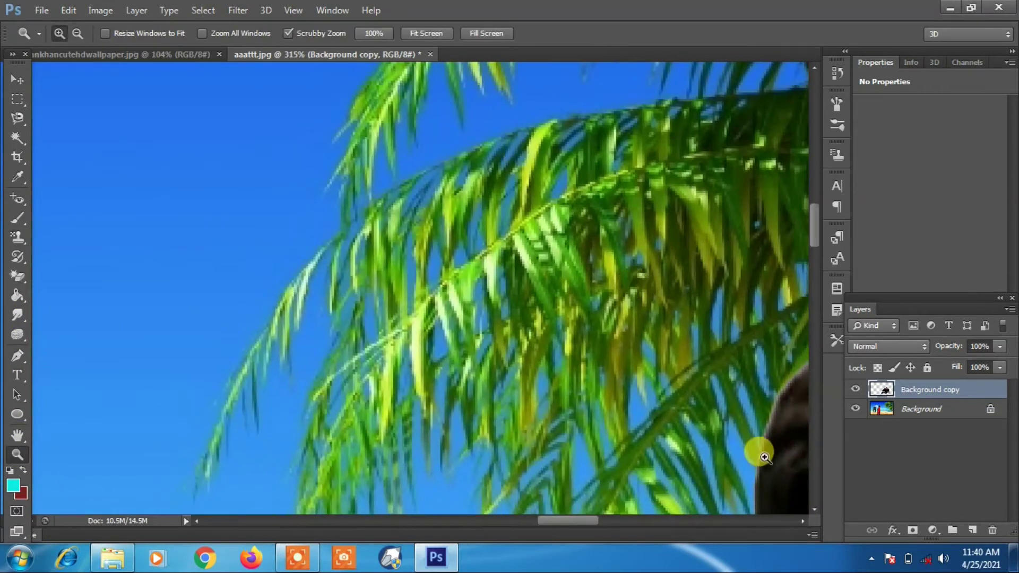
click(804, 521)
click(802, 522)
click(805, 521)
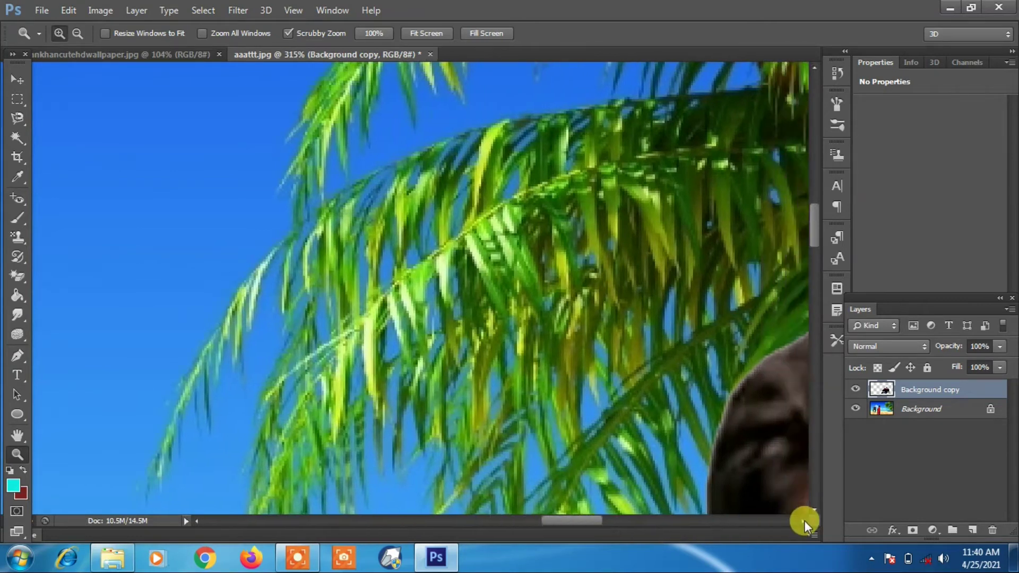
click(804, 521)
click(804, 522)
click(805, 521)
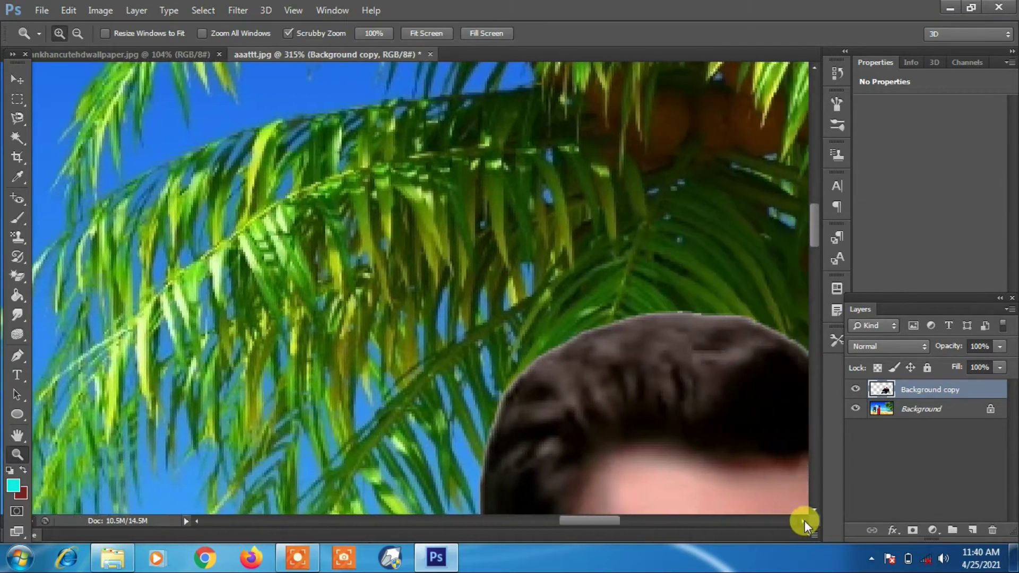
click(804, 521)
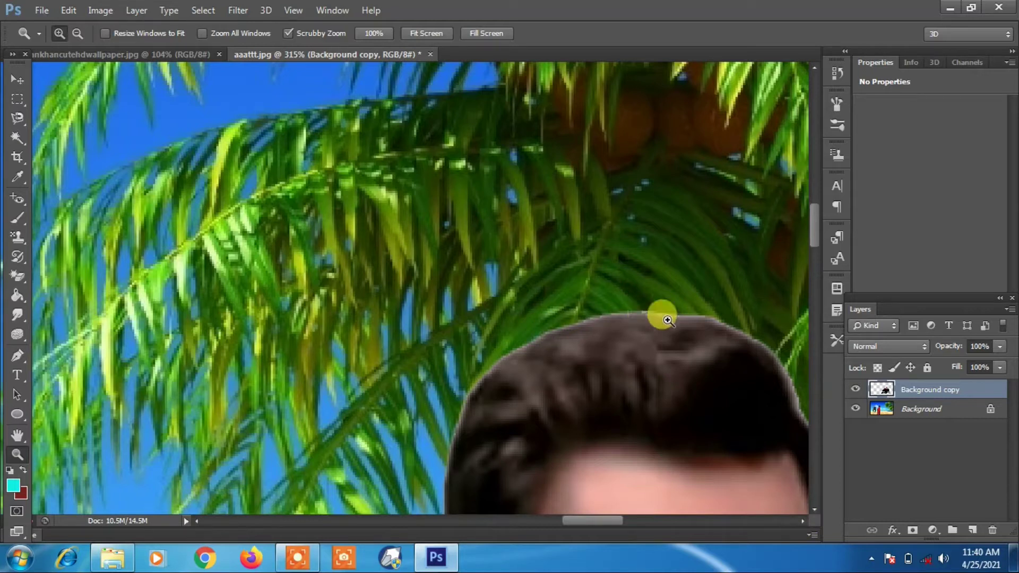
click(814, 509)
click(813, 505)
click(813, 505)
click(813, 505)
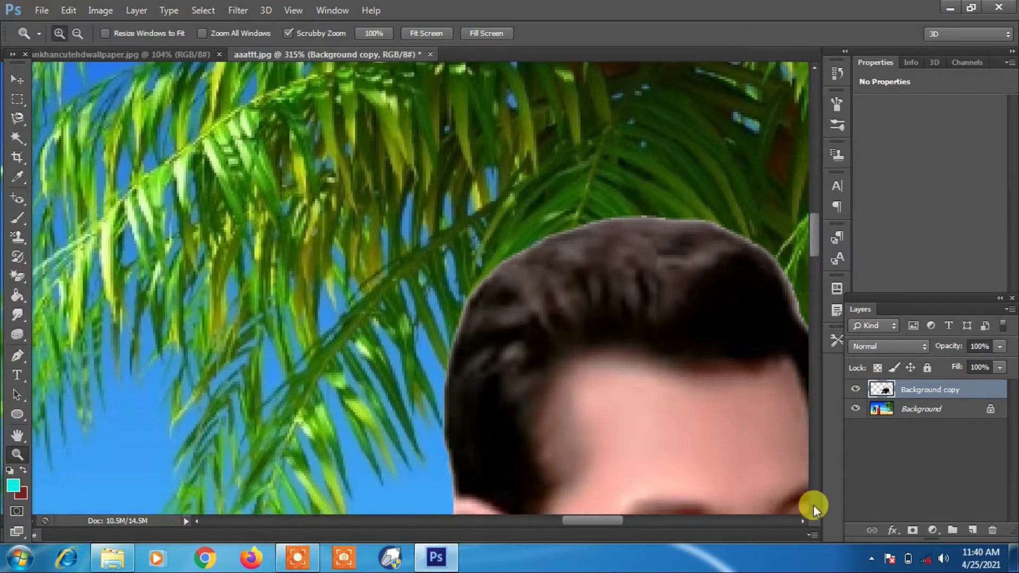
click(813, 505)
click(813, 505)
click(813, 504)
click(814, 504)
scroll(184, 198, down, 2)
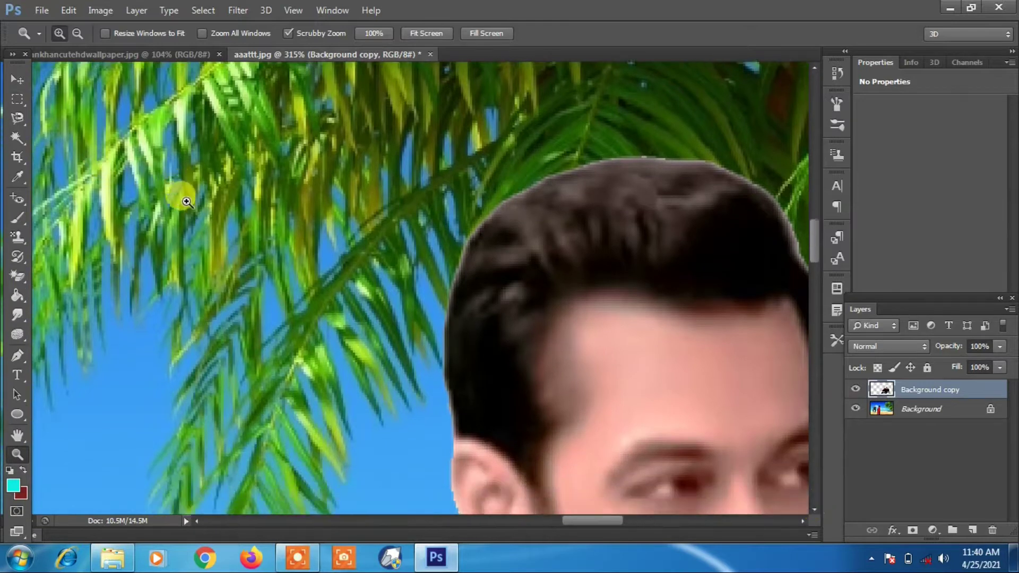
Step: Apply Remove White Matte to the edges of the cut-out man on the Background copy layer
click(18, 79)
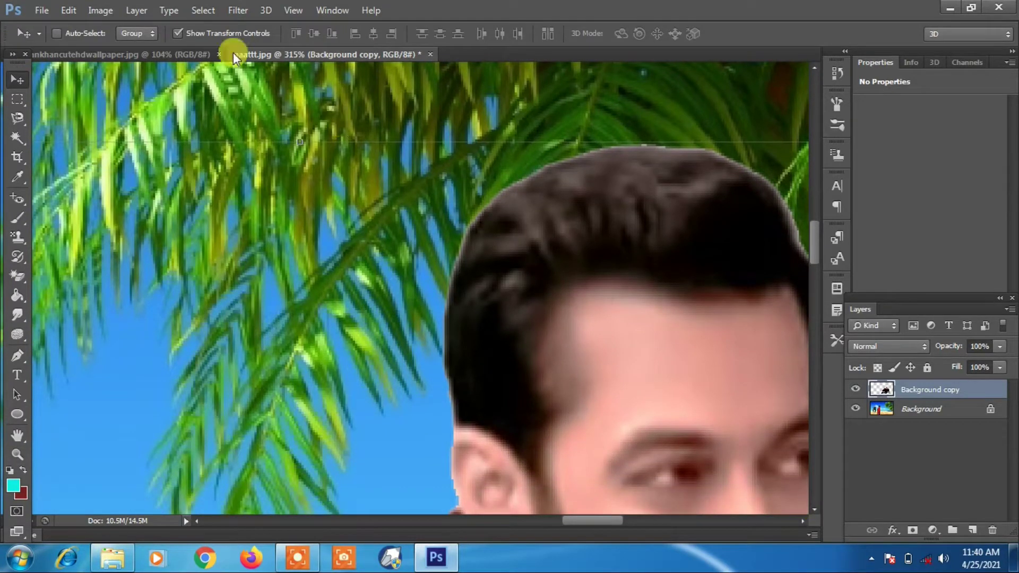
click(137, 11)
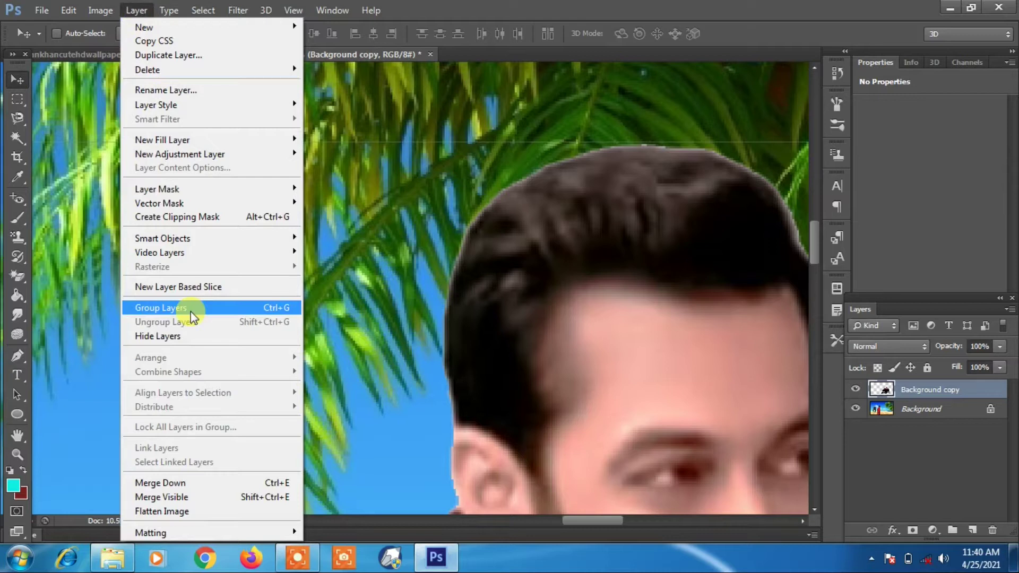
mouse_move(255, 533)
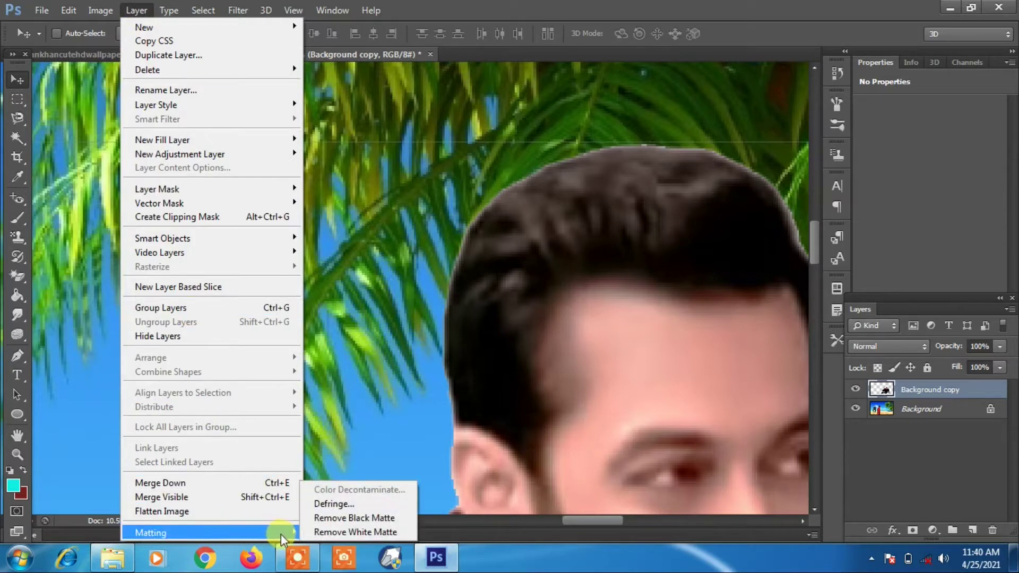
click(361, 535)
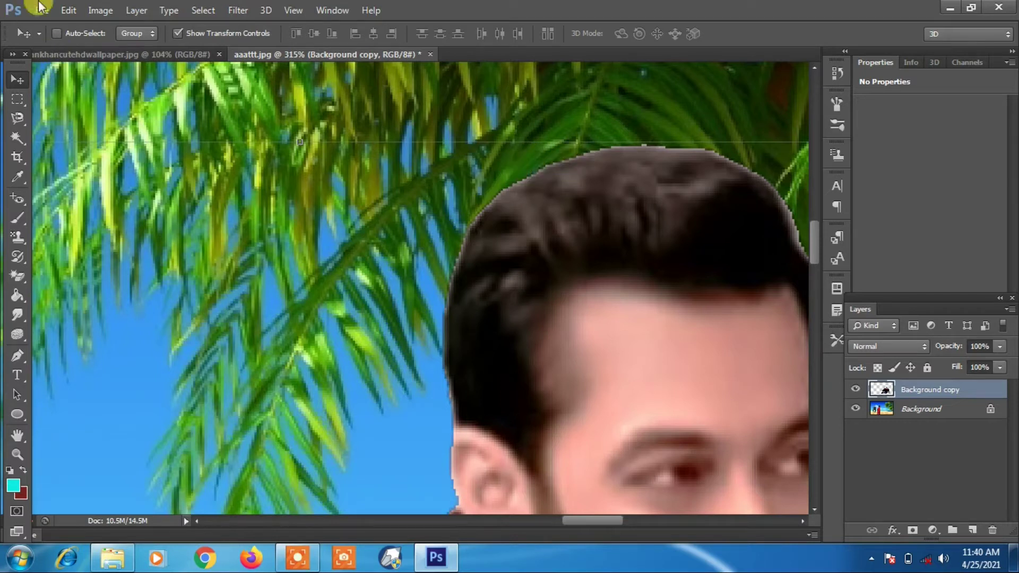
click(134, 12)
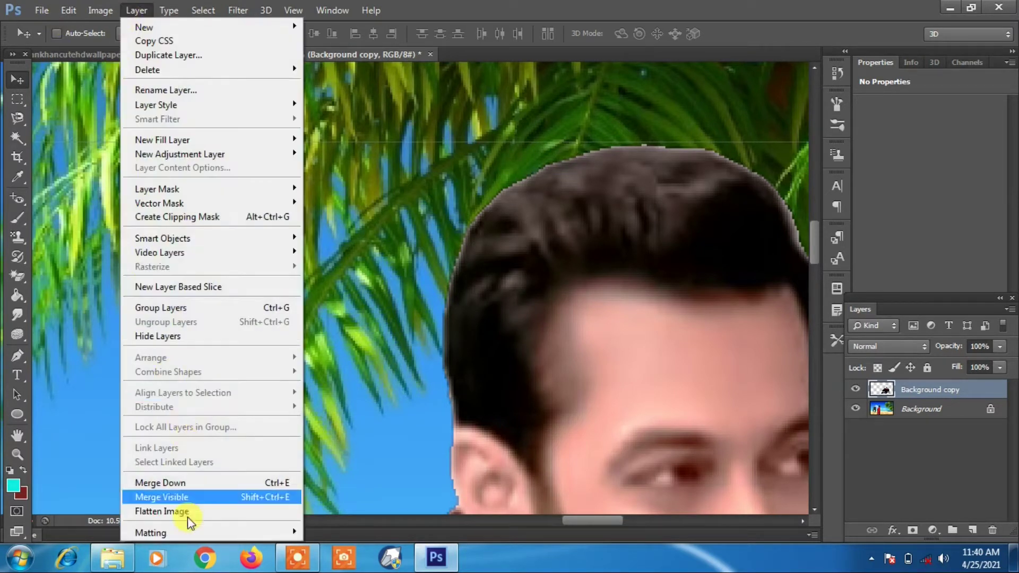
mouse_move(203, 534)
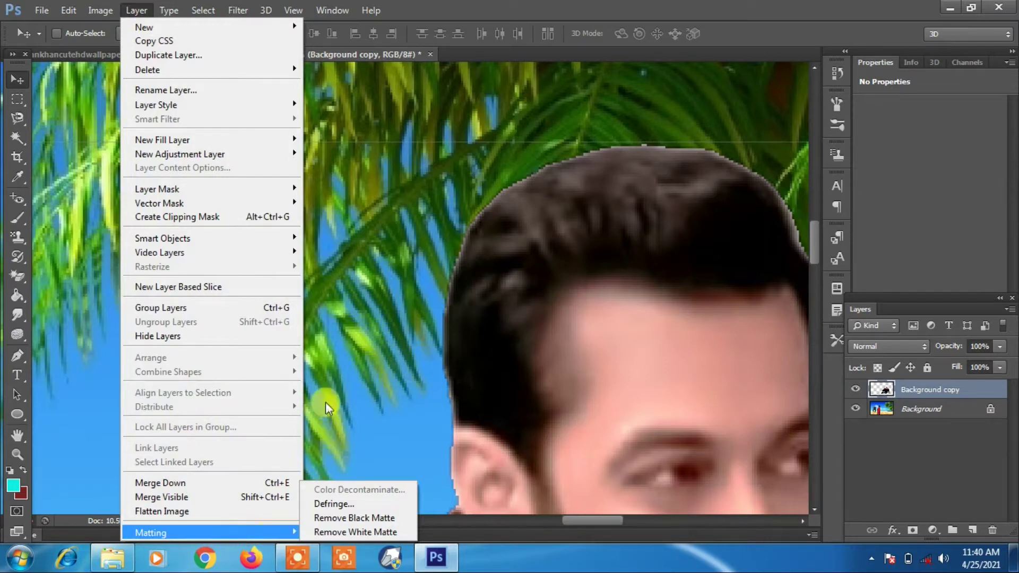
click(304, 393)
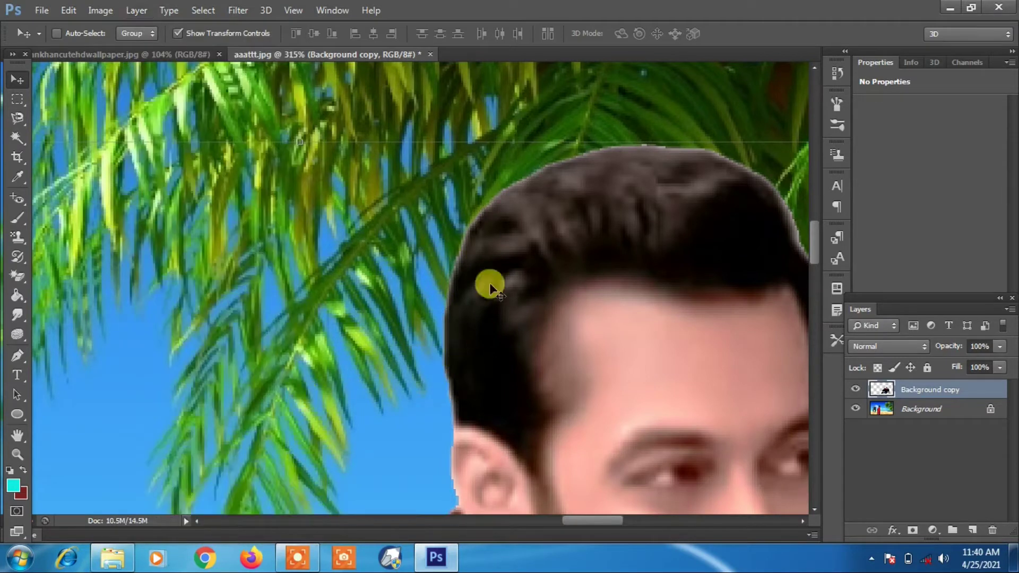
click(100, 10)
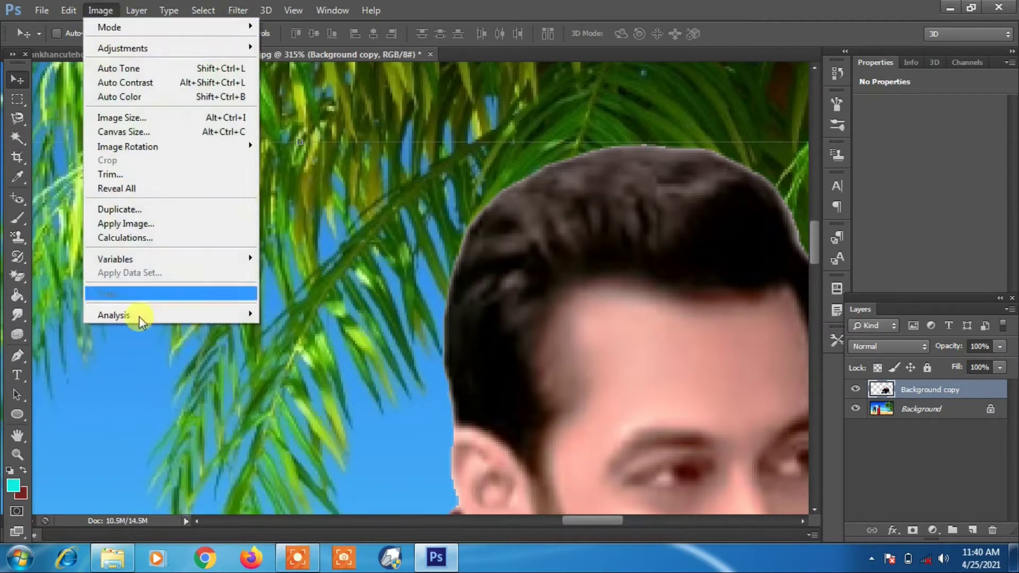
Step: Apply Remove Black Matte to the edges of the cut-out man on the Background copy layer
mouse_move(134, 10)
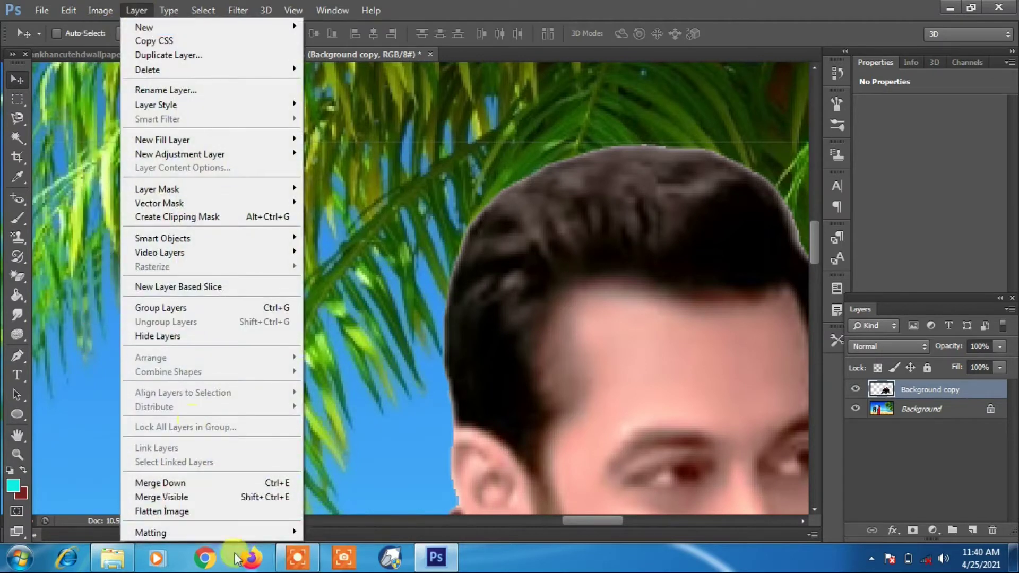
mouse_move(226, 533)
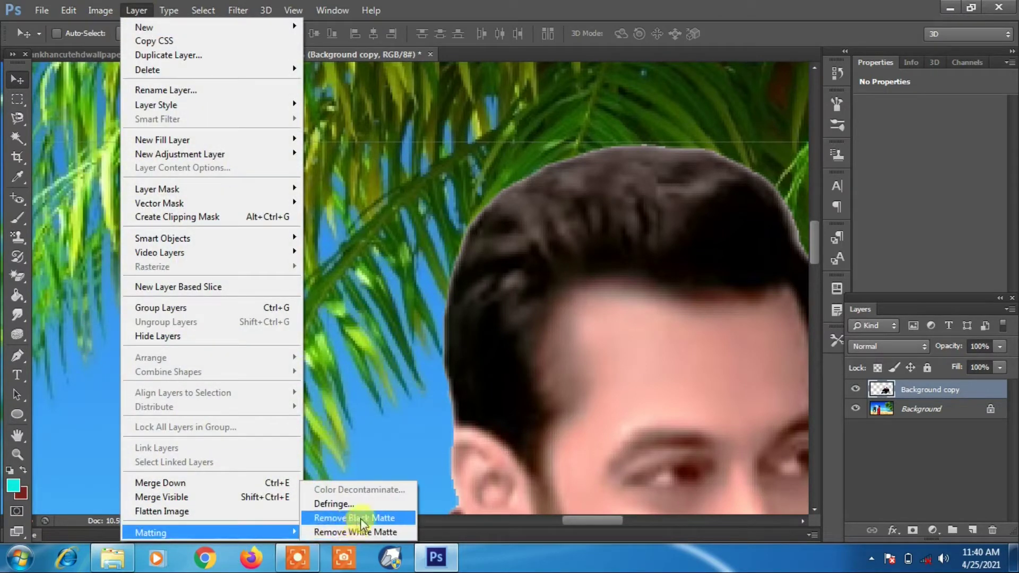
click(361, 518)
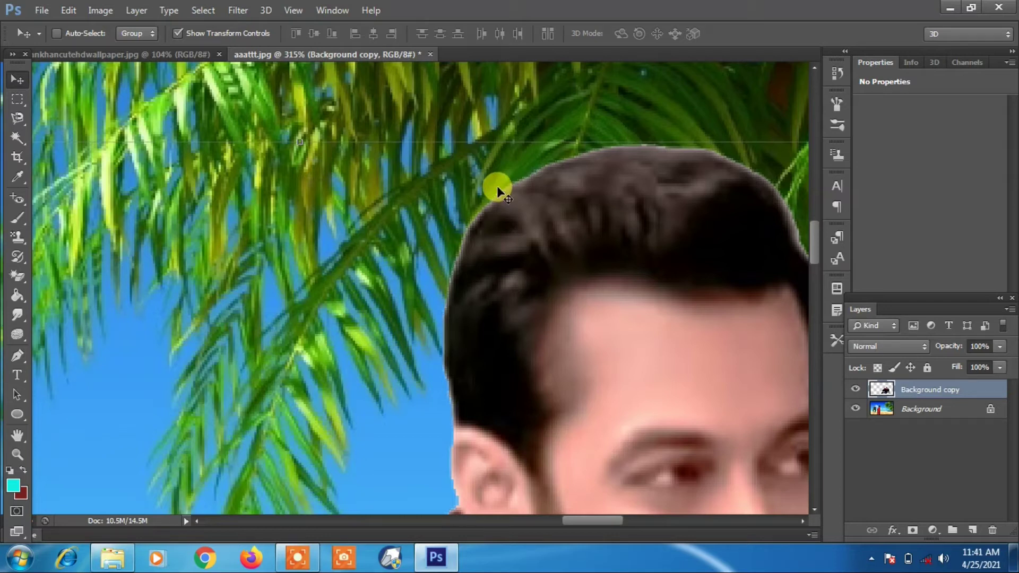
click(97, 10)
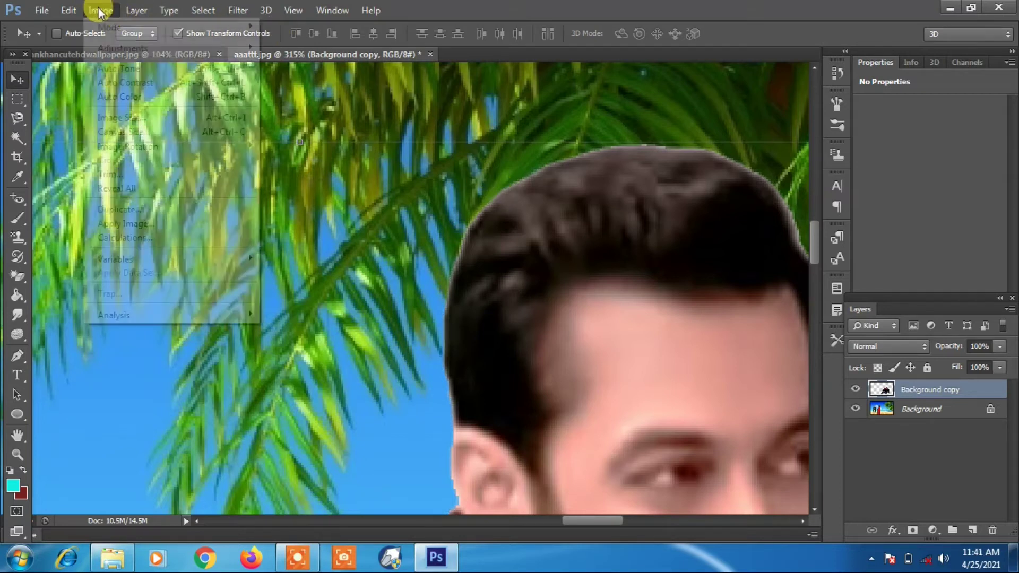
mouse_move(135, 10)
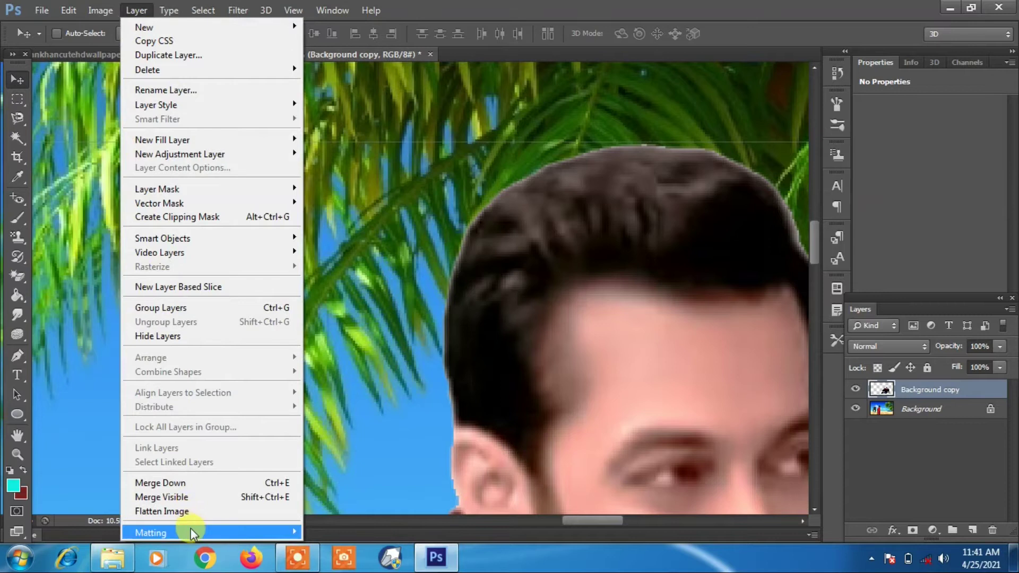
mouse_move(200, 530)
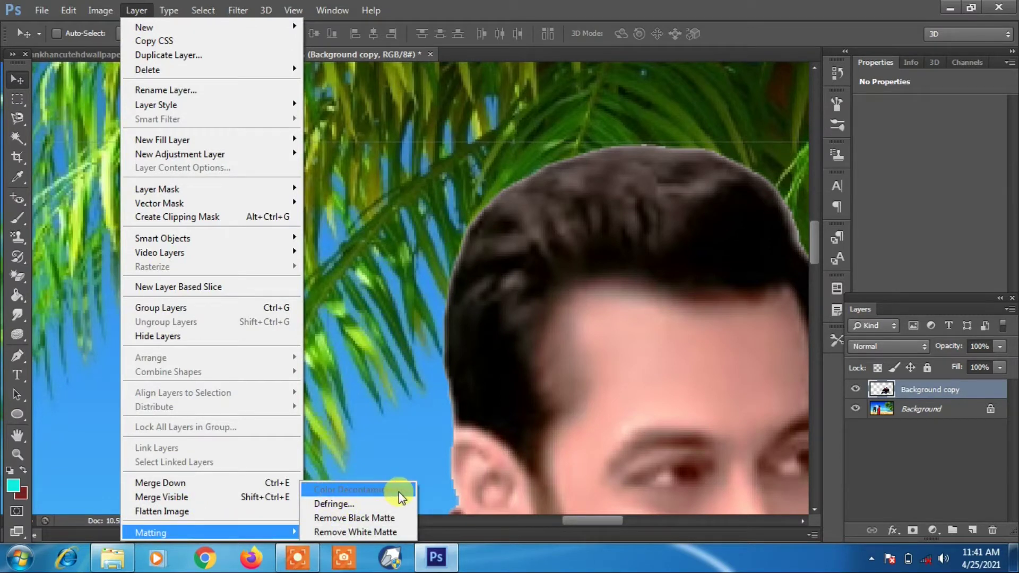
click(482, 361)
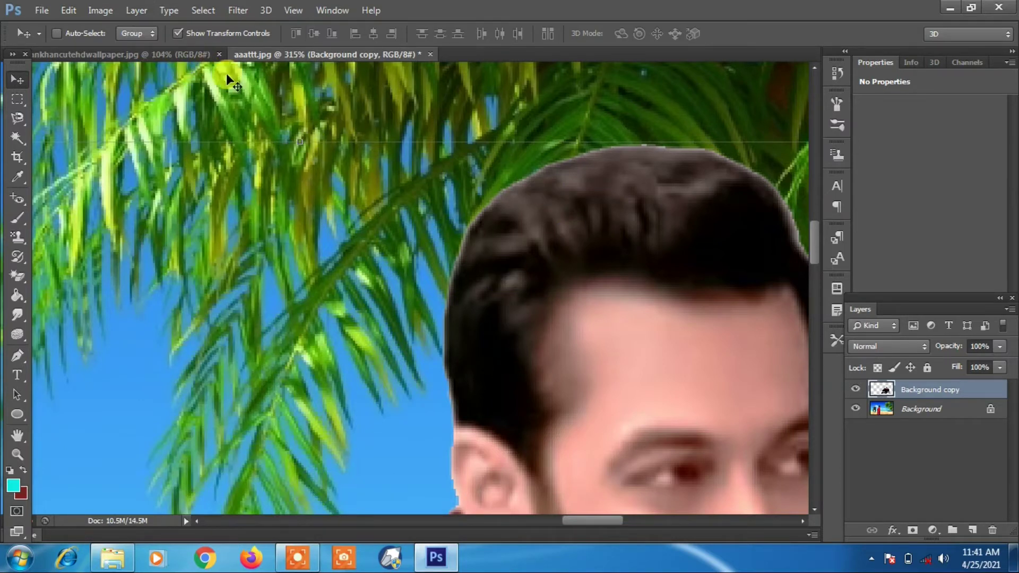
scroll(446, 205, down, 1)
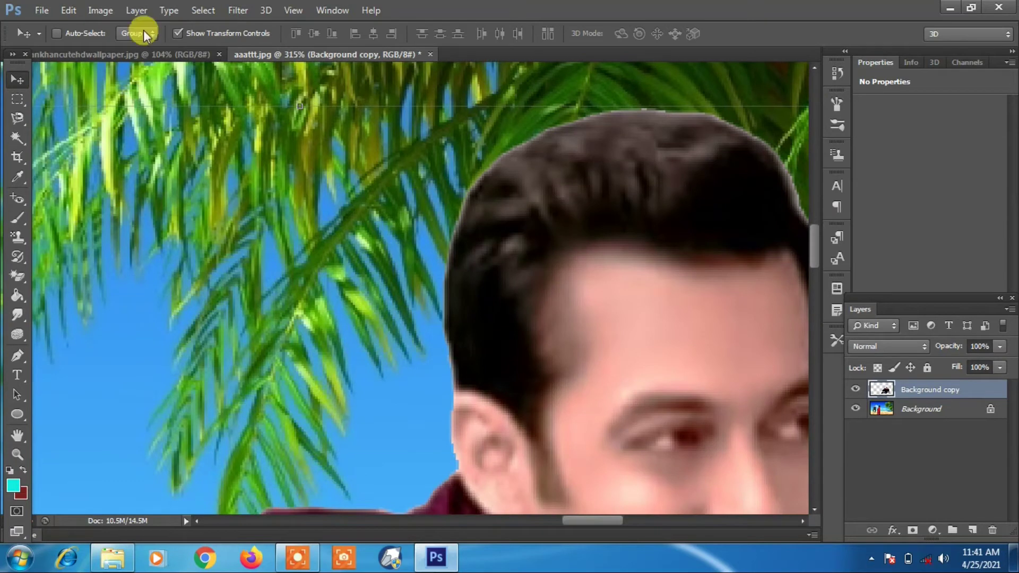
click(137, 10)
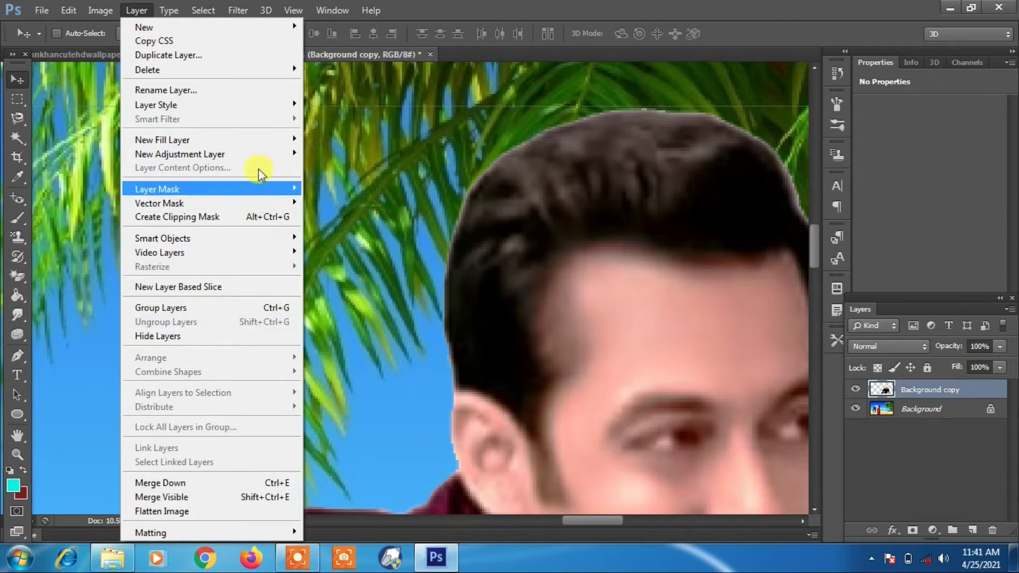
click(154, 7)
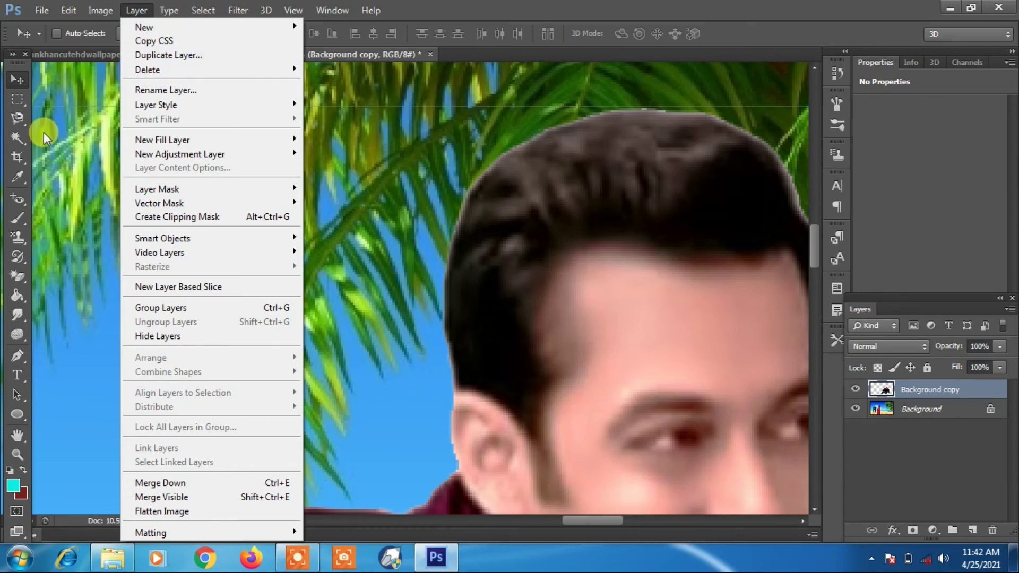
click(66, 131)
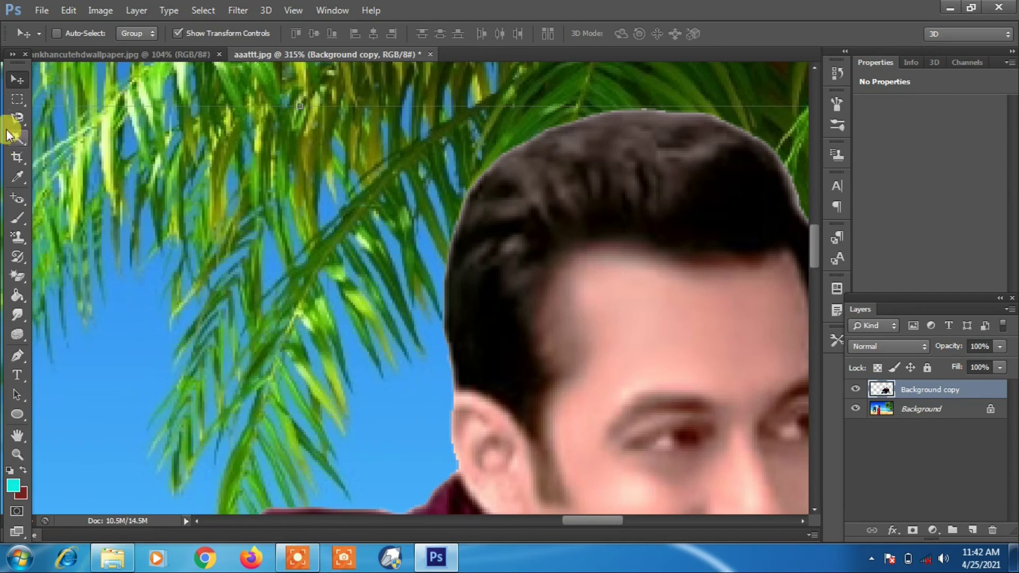